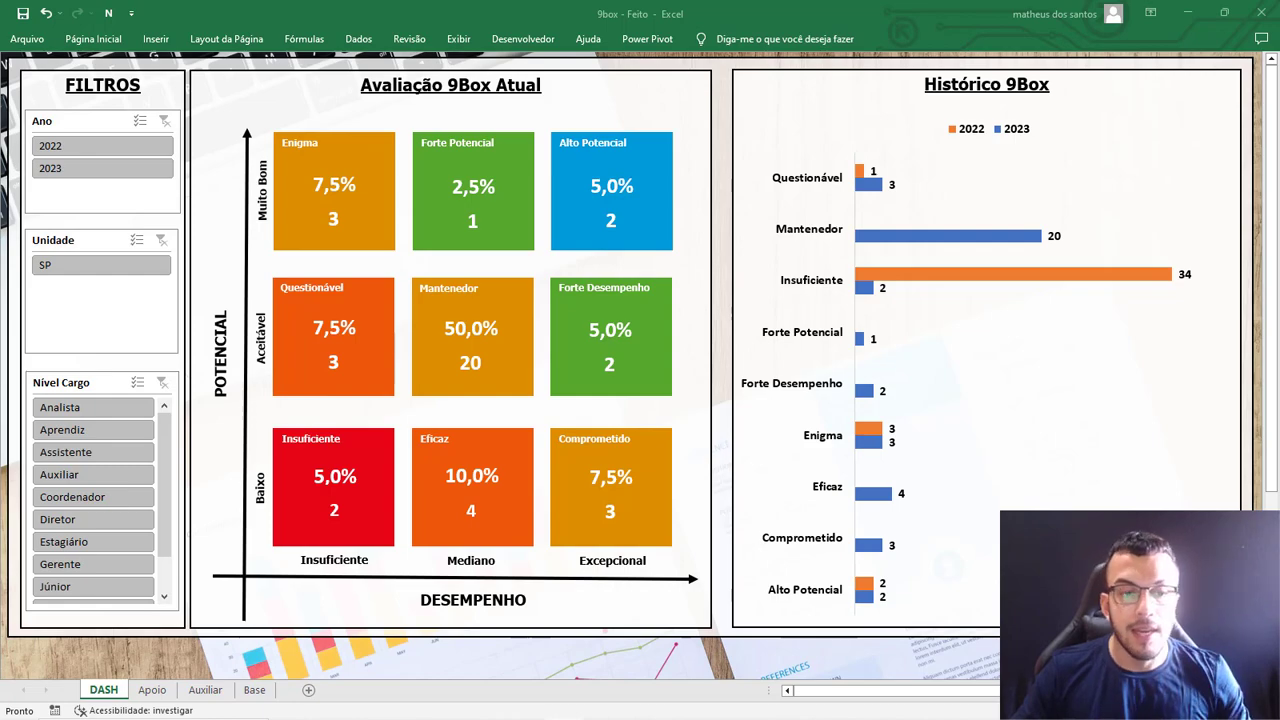
Switch to the browser to view the LinkedIn profile page, and return to the finished 9box dashboard workbook.
key(alt+Tab)
key(alt+Tab)
key(Tab)
key(Tab)
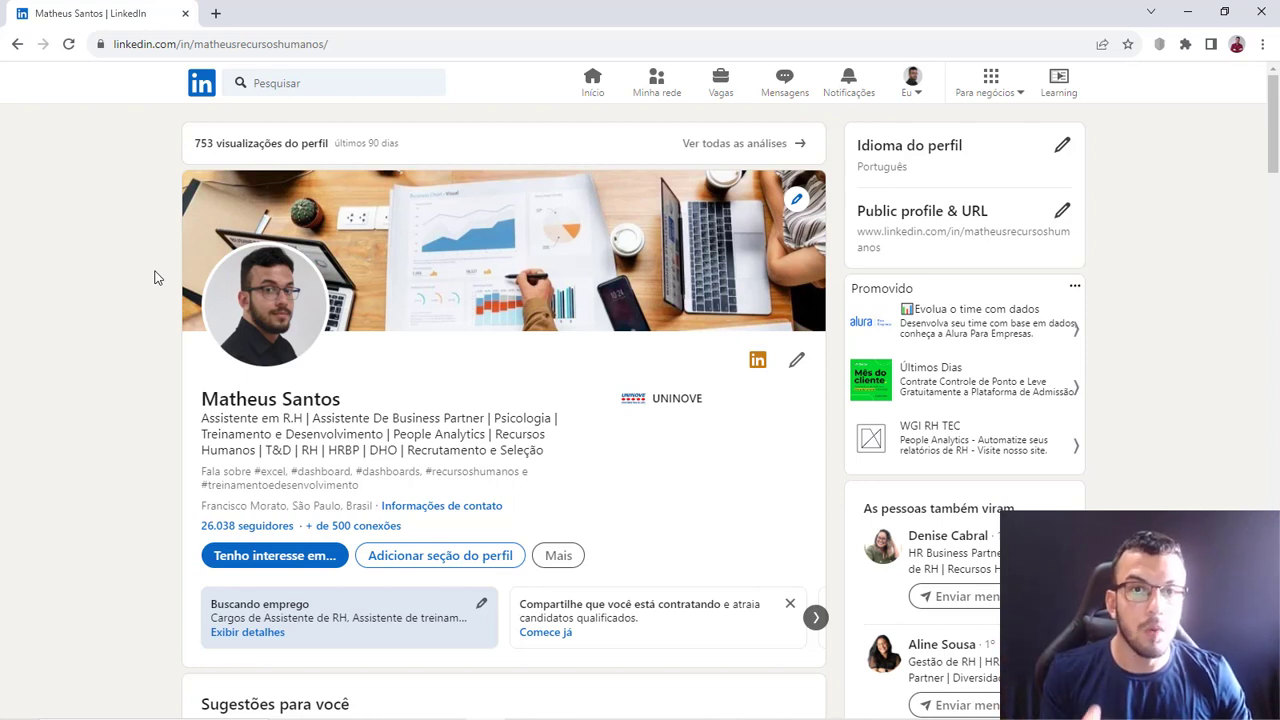
key(alt+Tab)
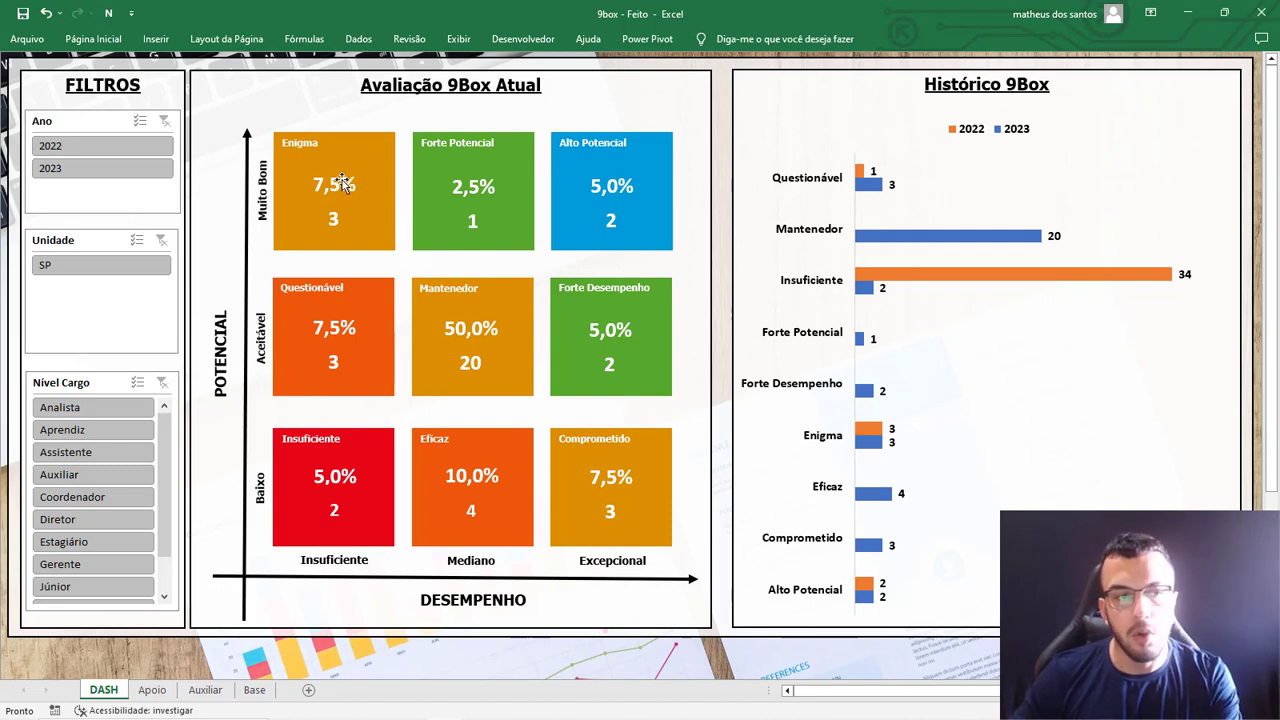
Test the Ano slicer by filtering the dashboard by single years, ending with 2022, and clear the filter.
click(84, 151)
click(84, 170)
click(86, 151)
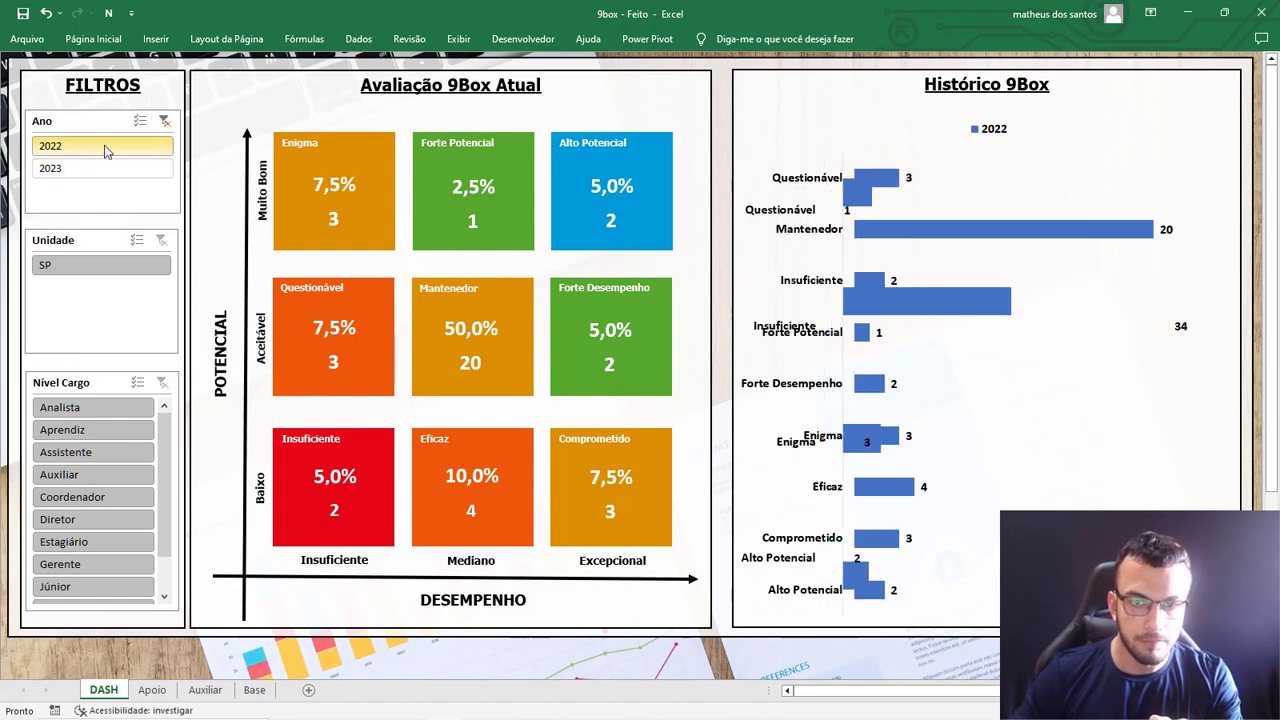
click(163, 121)
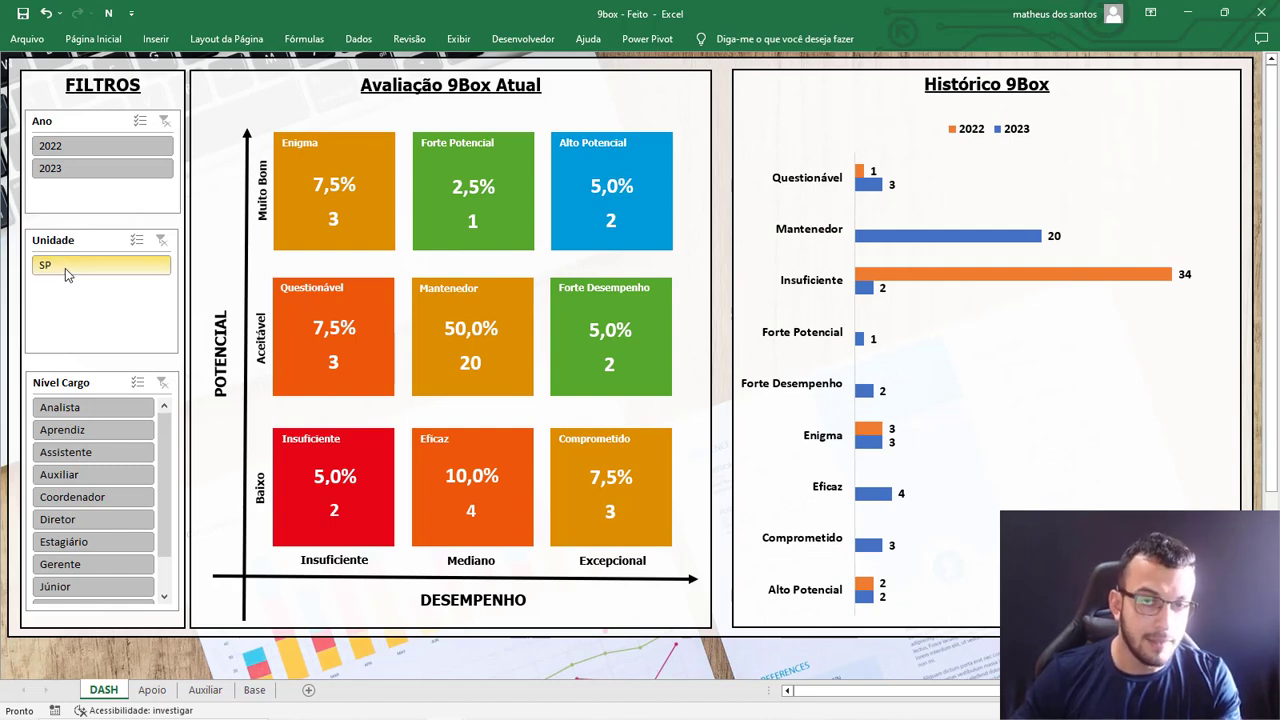
Test the Nível Cargo slicer with Analista, Aprendiz and Assistente in turn, and clear its filter.
click(90, 408)
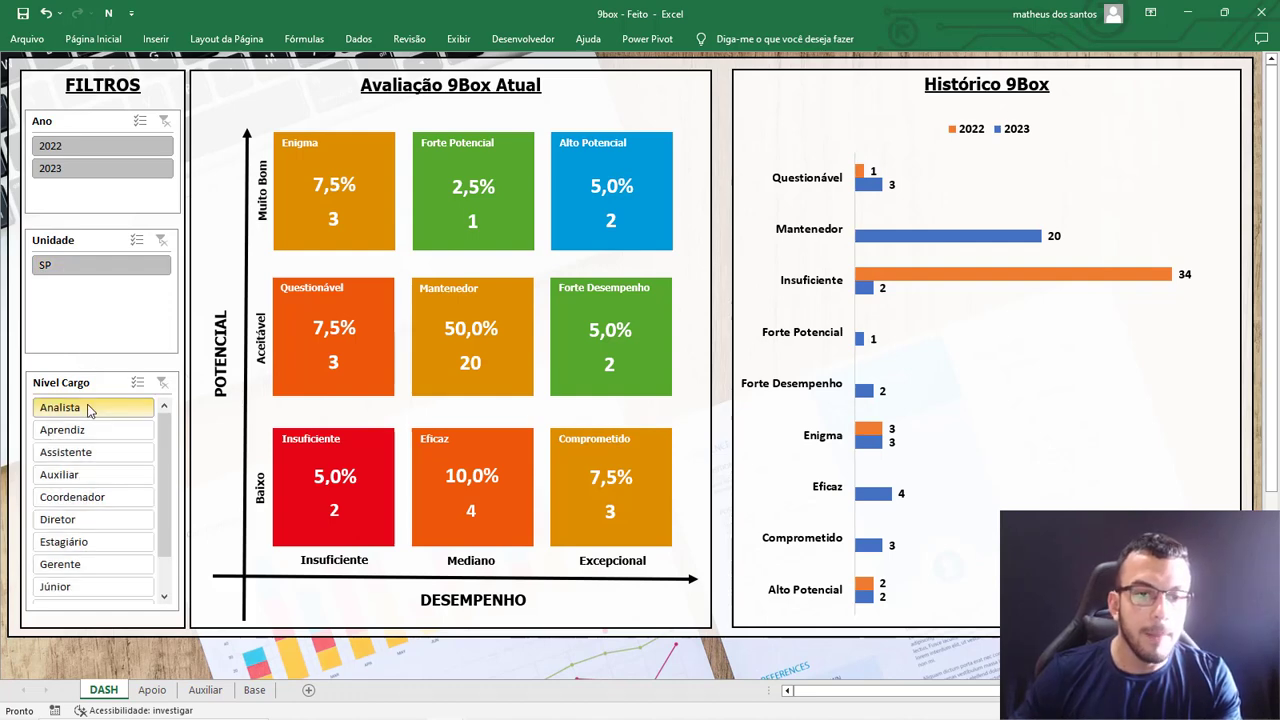
click(96, 430)
click(100, 452)
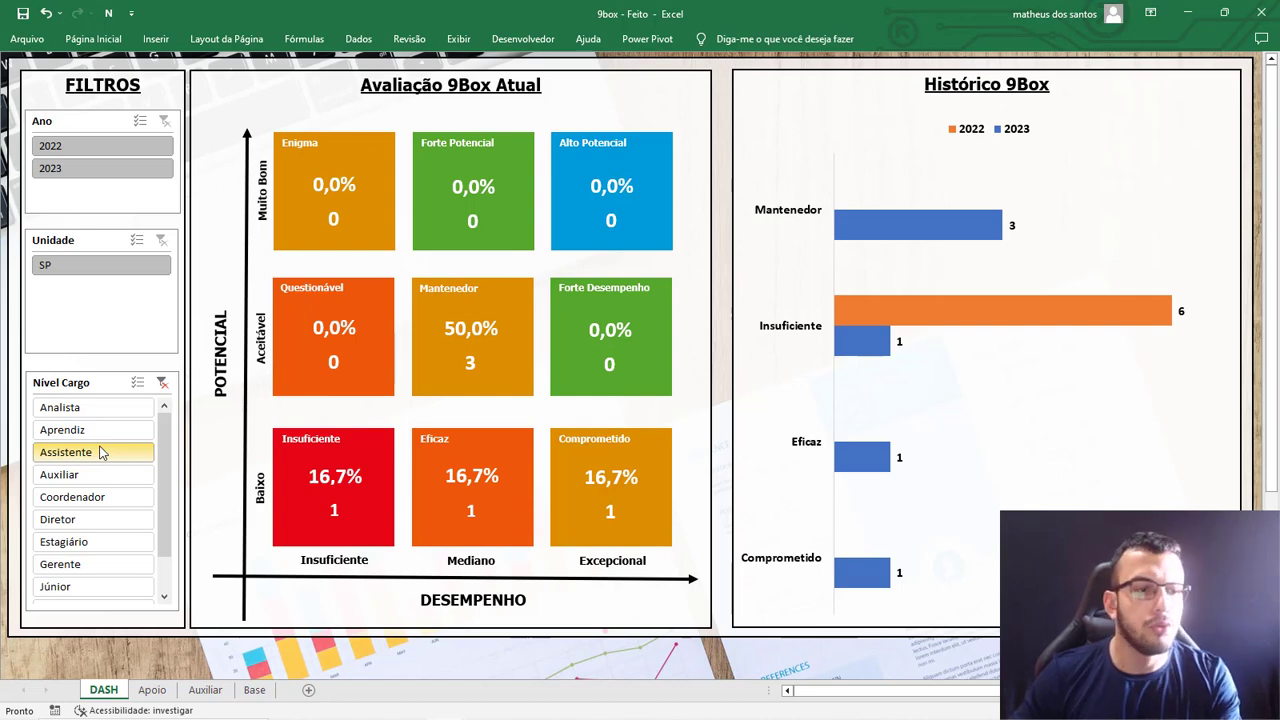
click(162, 382)
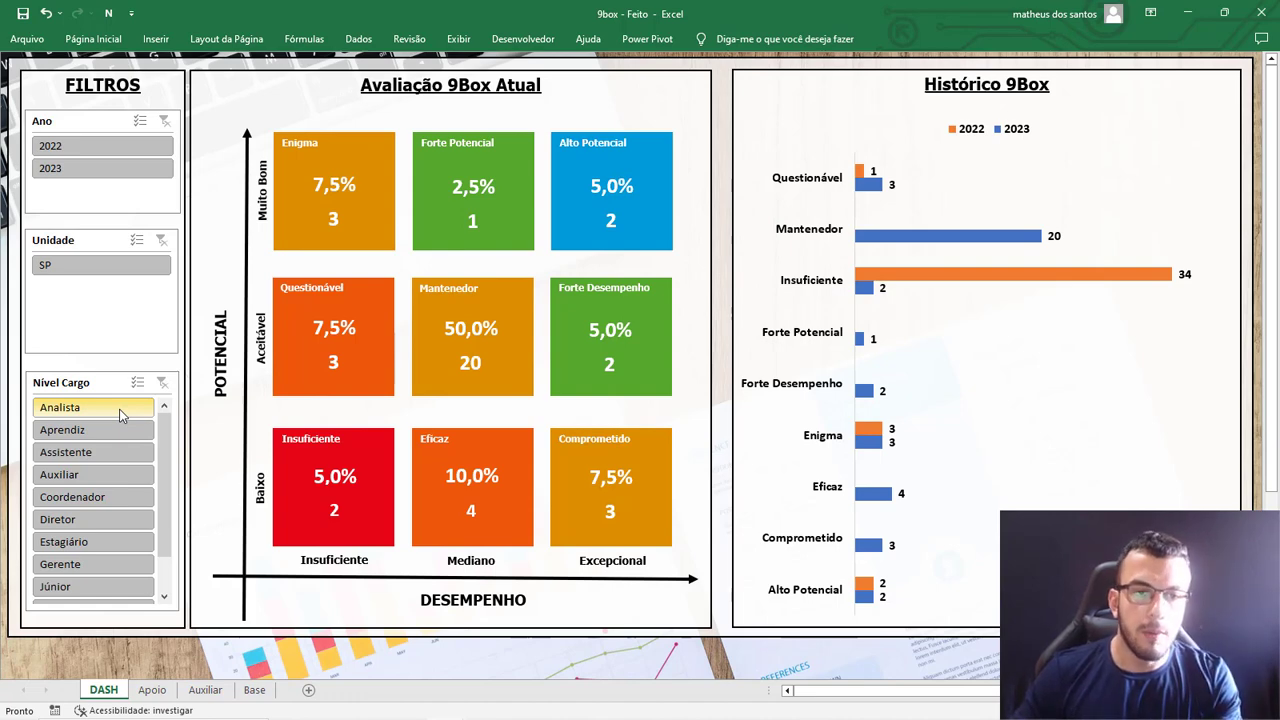
Switch to the 9box - Fazer workbook and examine the DASH sheet's layout and background picture.
key(alt+Tab)
key(alt+Tab)
key(alt+Tab)
key(alt+Tab)
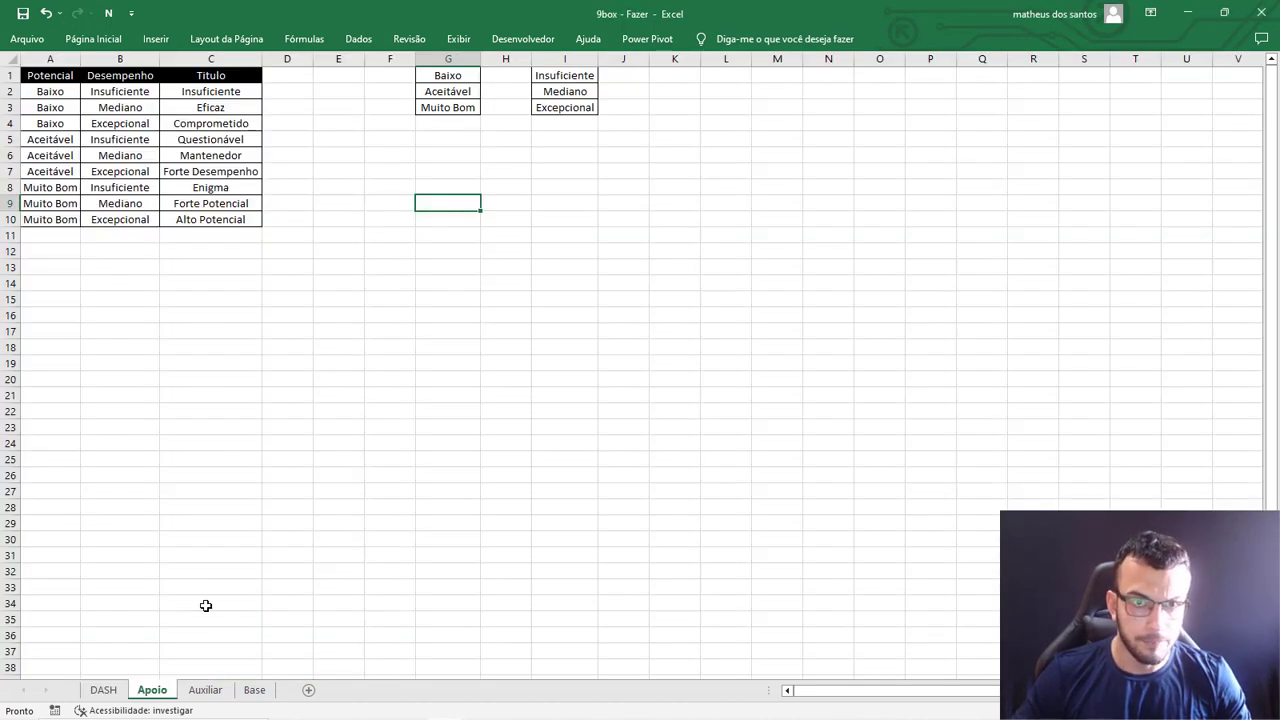
click(103, 690)
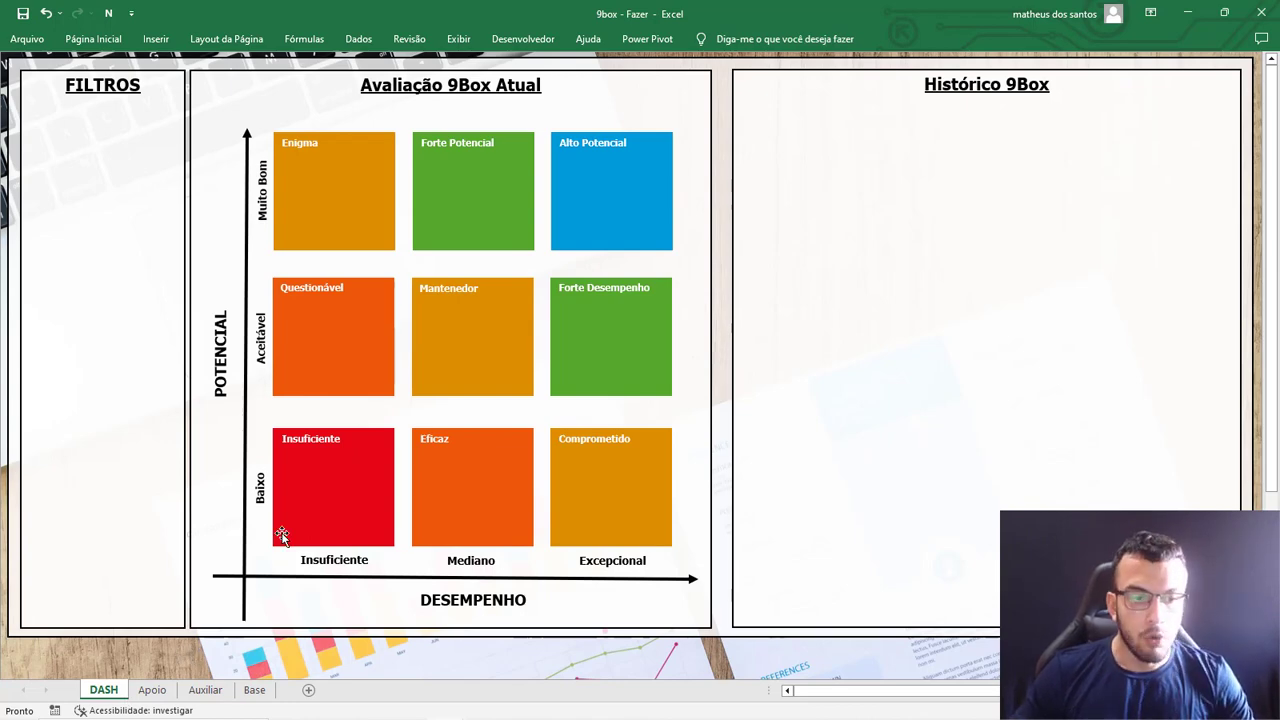
scroll(360, 555, down, 7)
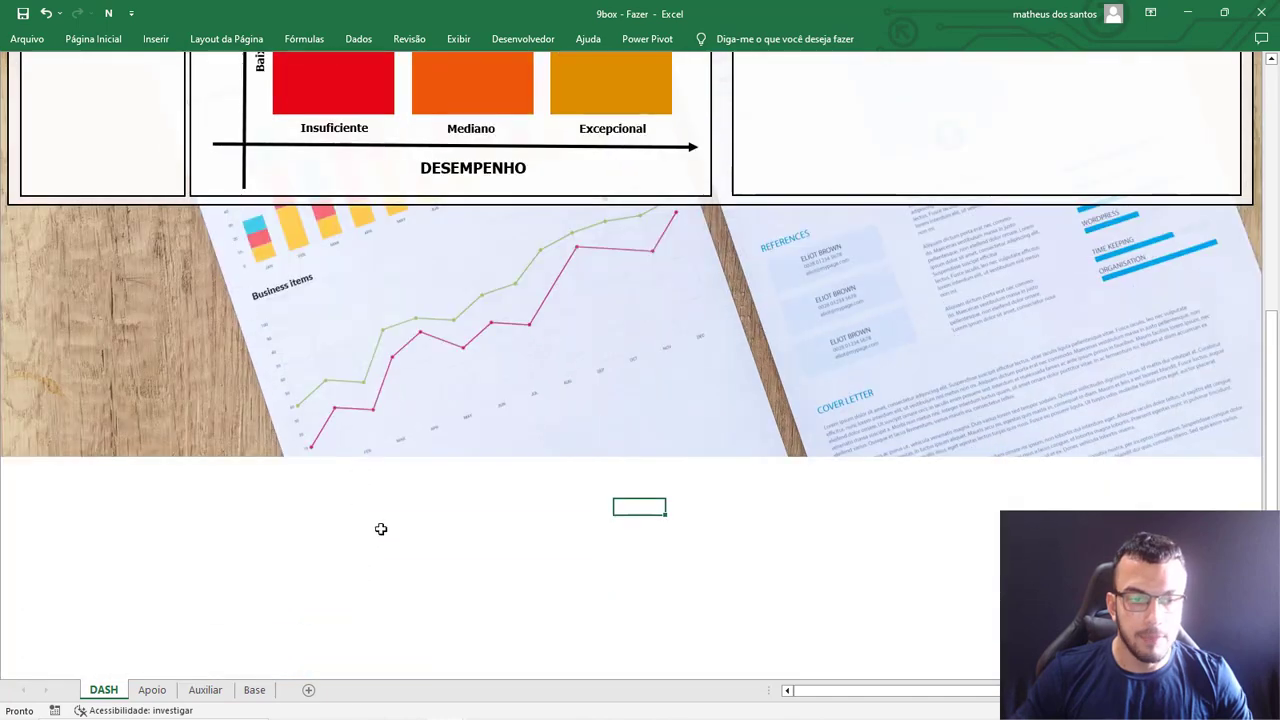
click(430, 396)
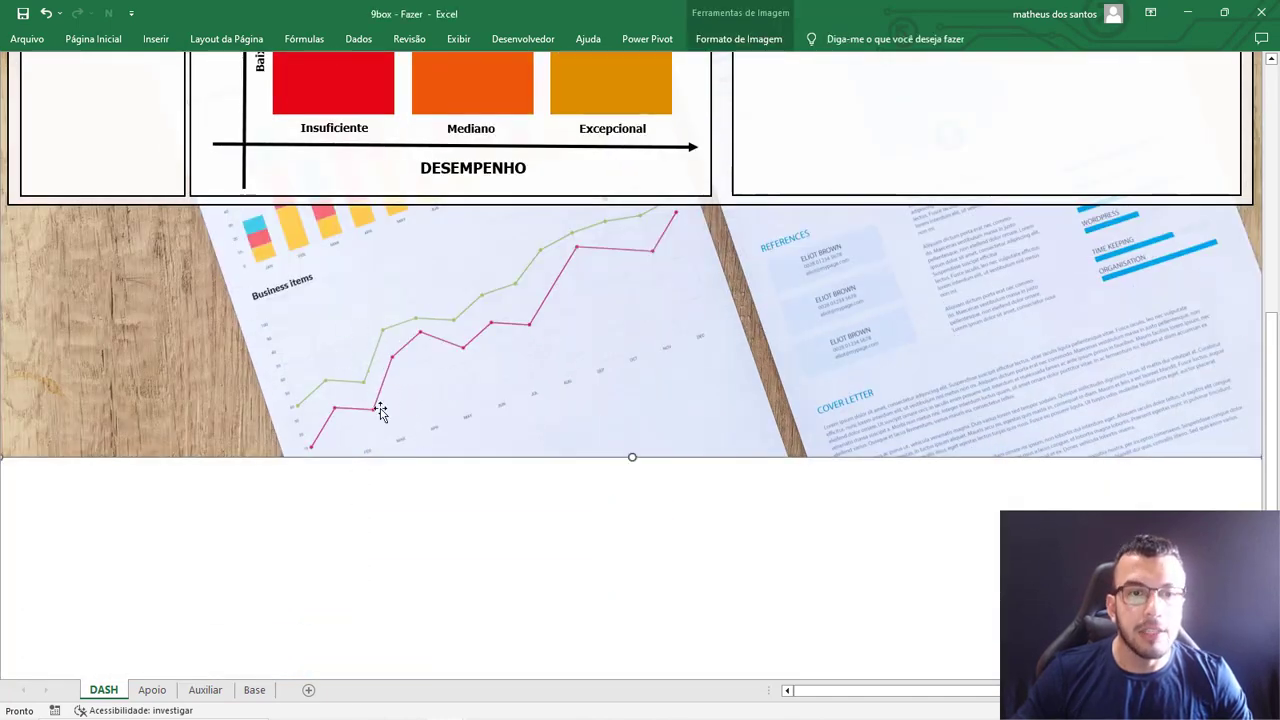
Add a new worksheet after DASH and name it Dash2.
click(310, 690)
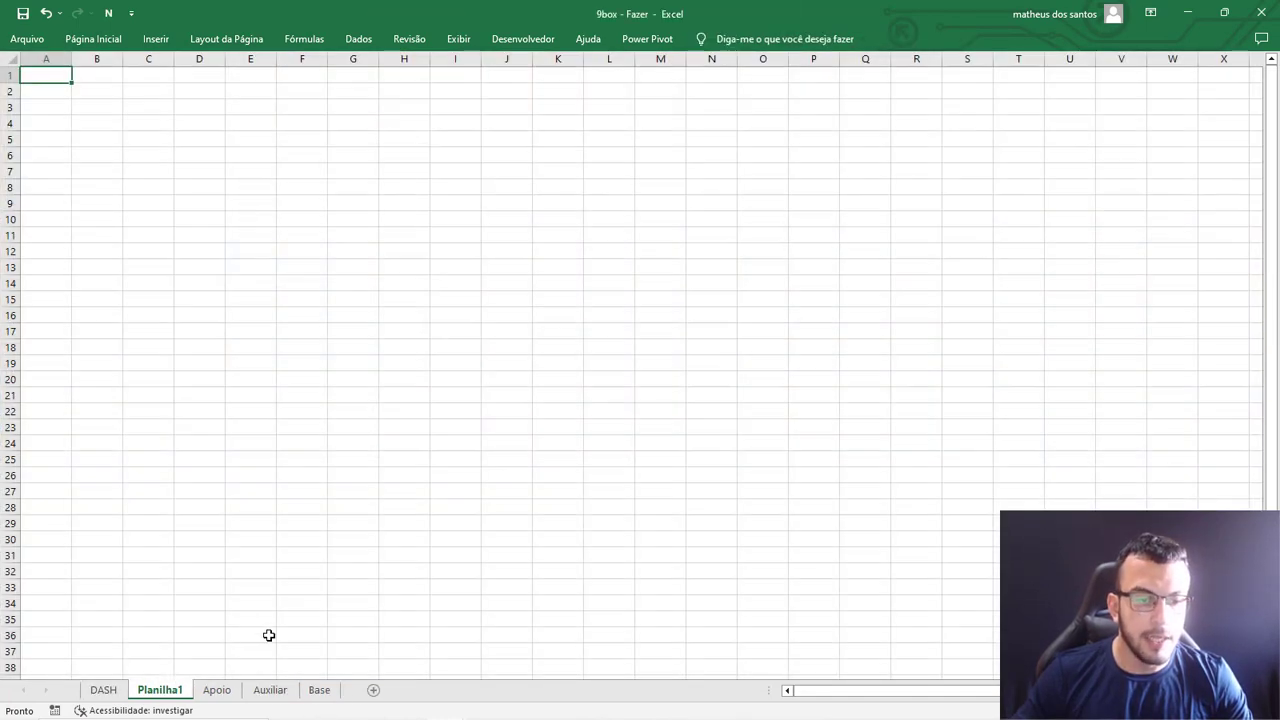
double_click(177, 688)
text(Das)
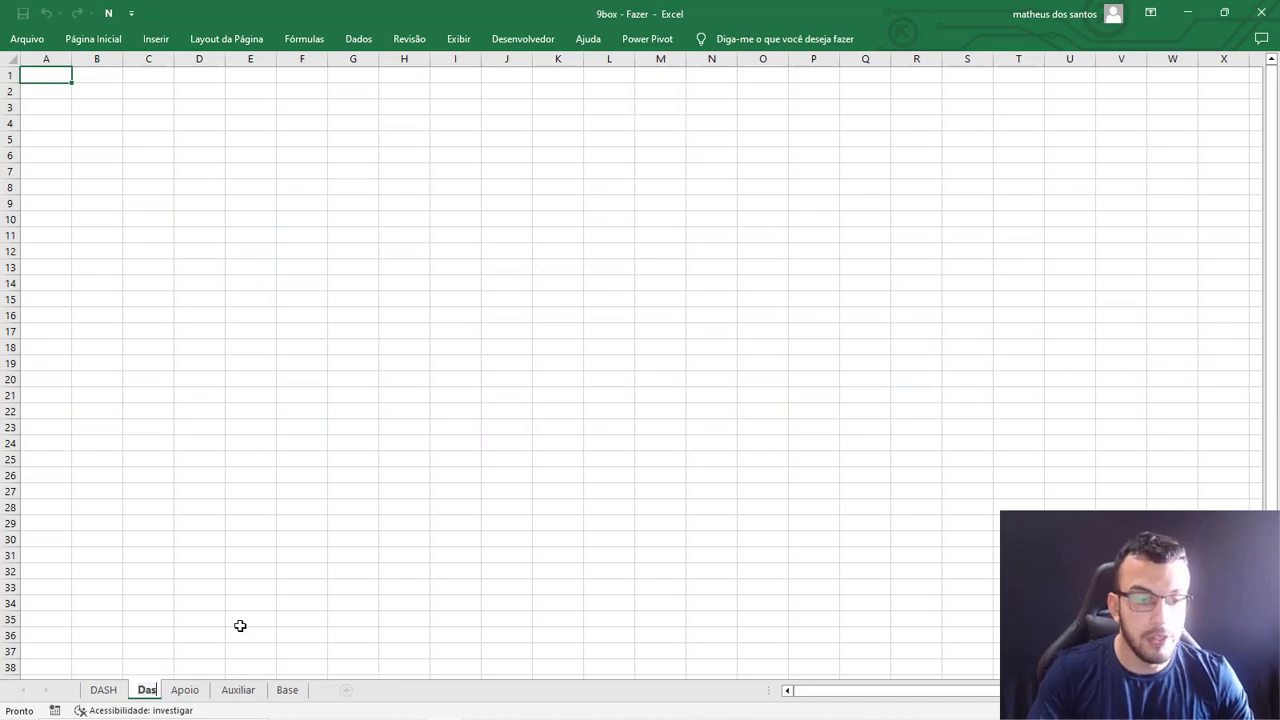
text(h2)
drag(301, 427, 301, 411)
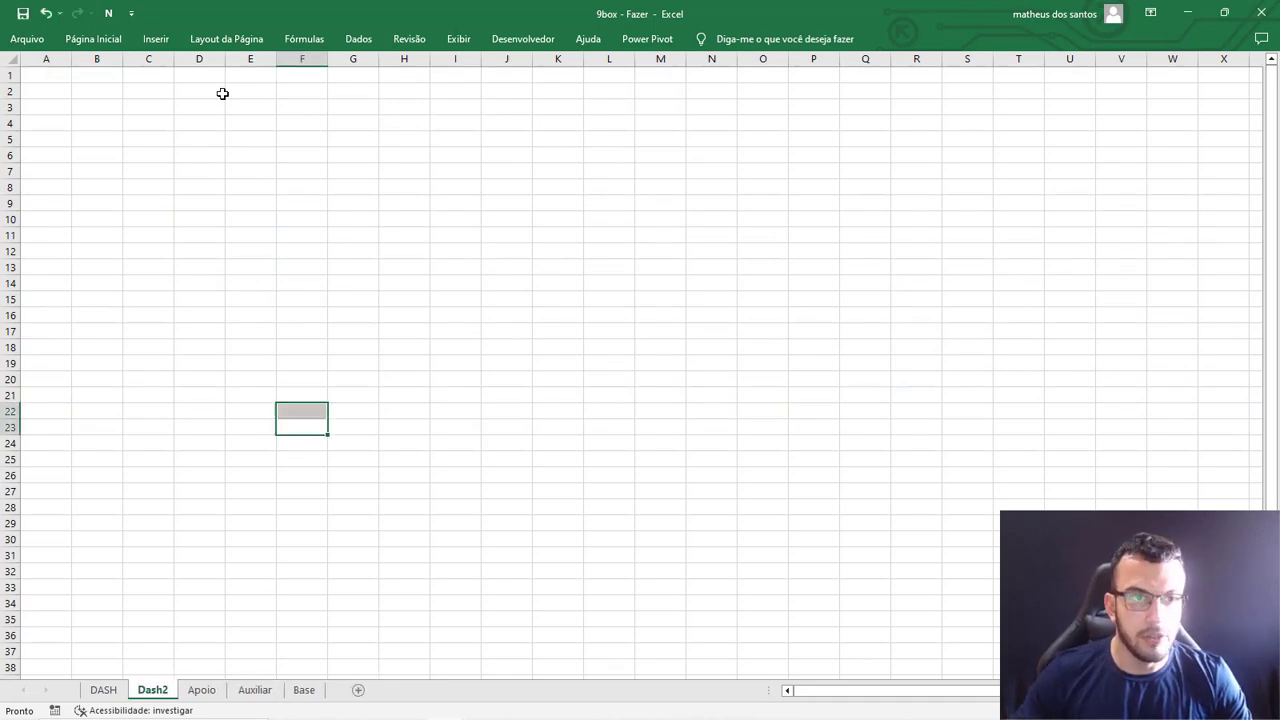
Insert the desk photo with laptop and printed charts from the computer into the Dash2 sheet.
click(156, 39)
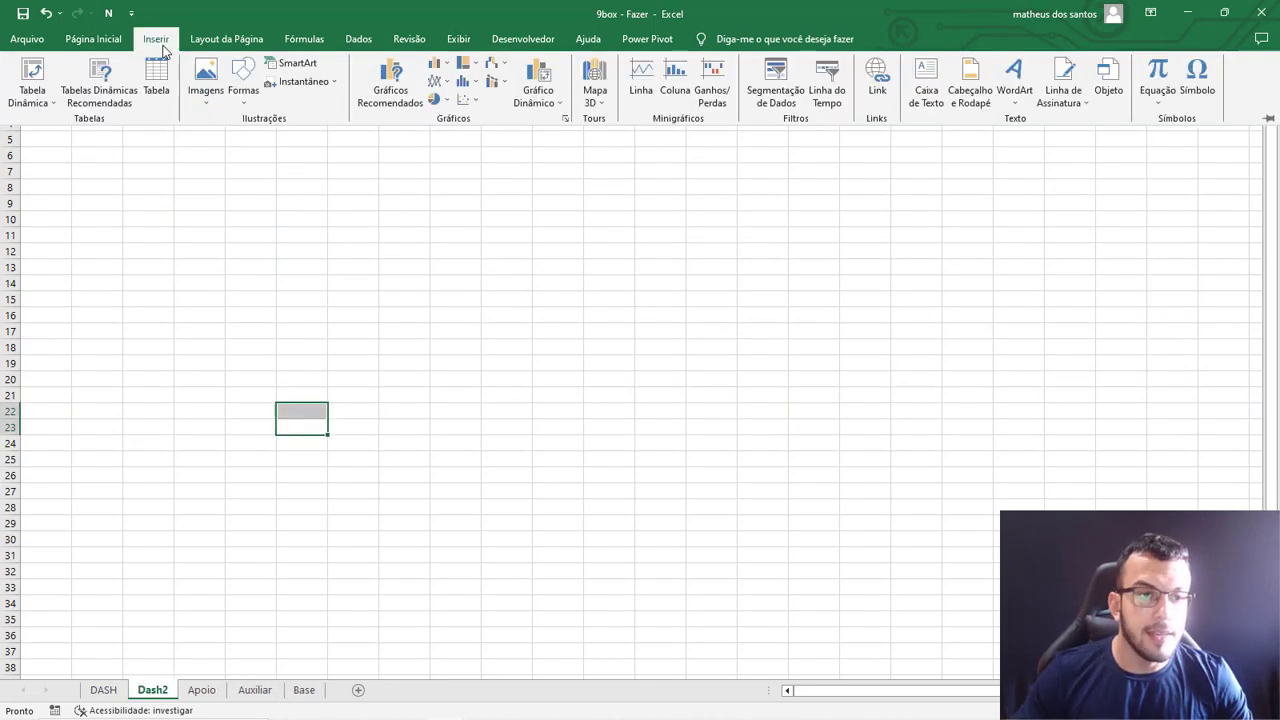
click(208, 98)
click(228, 137)
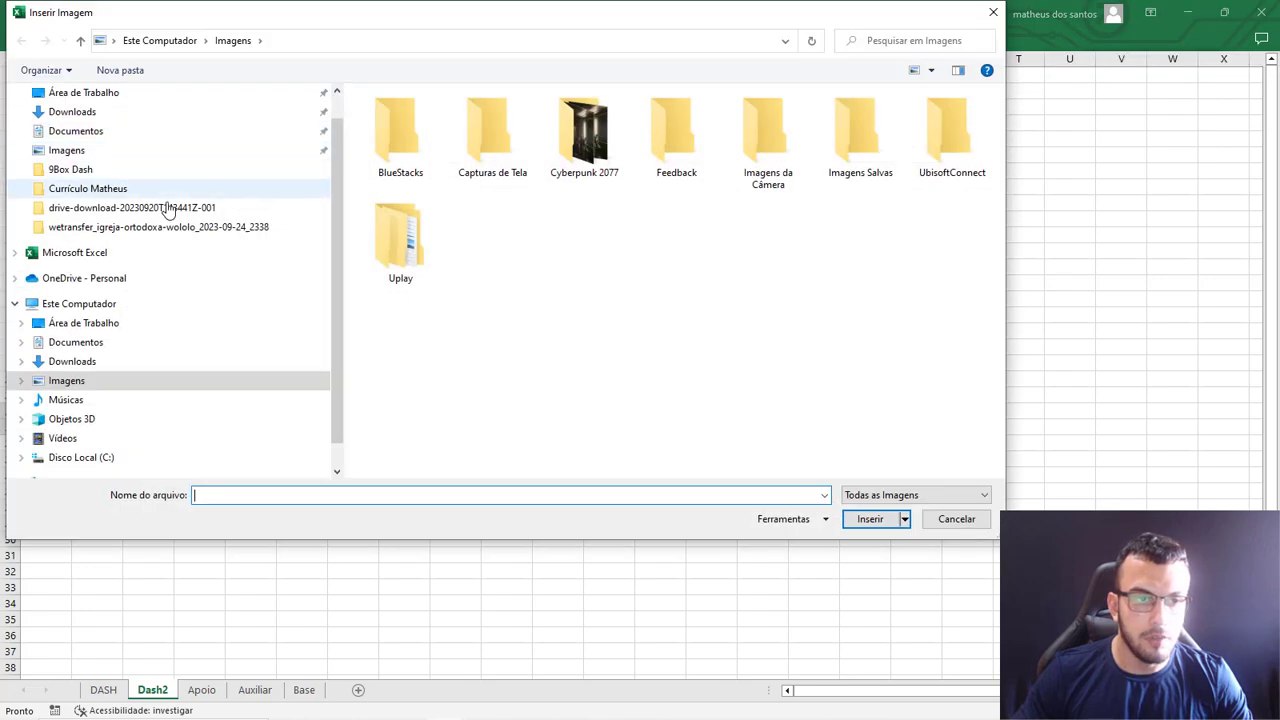
click(80, 113)
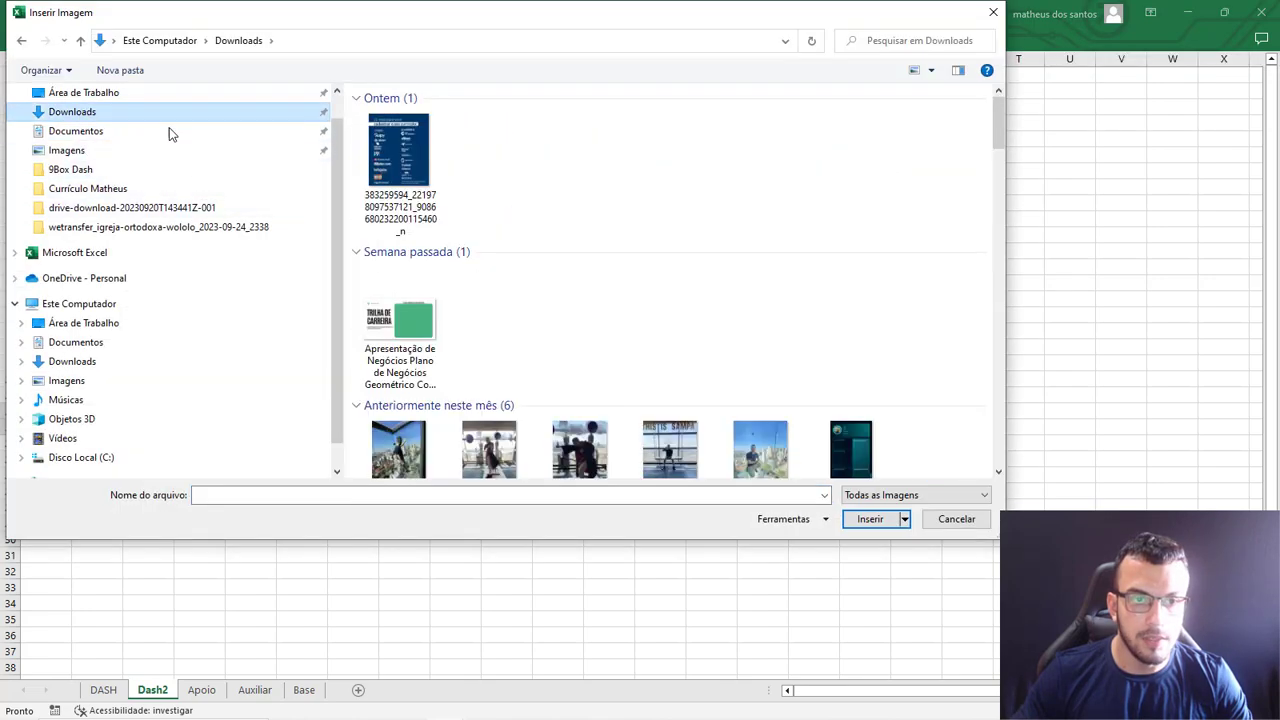
double_click(409, 158)
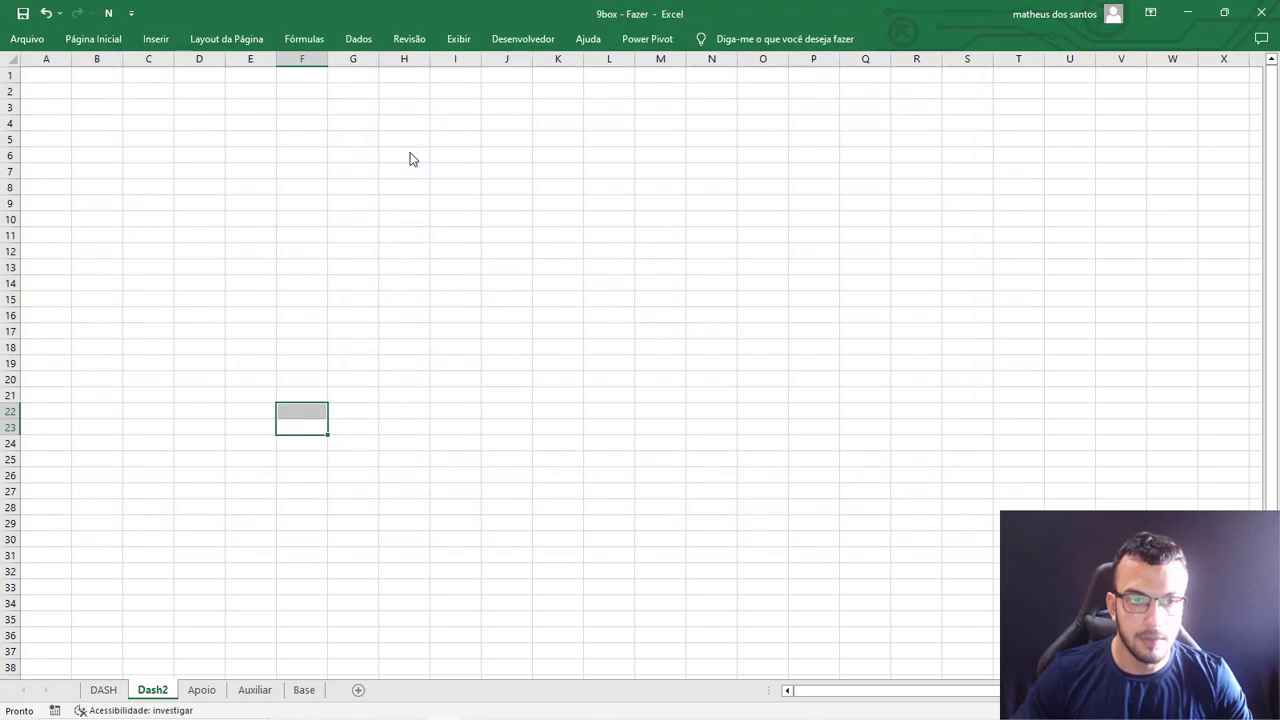
Move the photo to the sheet's origin at cell A1 and enlarge it to cover the whole visible area.
drag(526, 491, 271, 137)
drag(673, 498, 1270, 718)
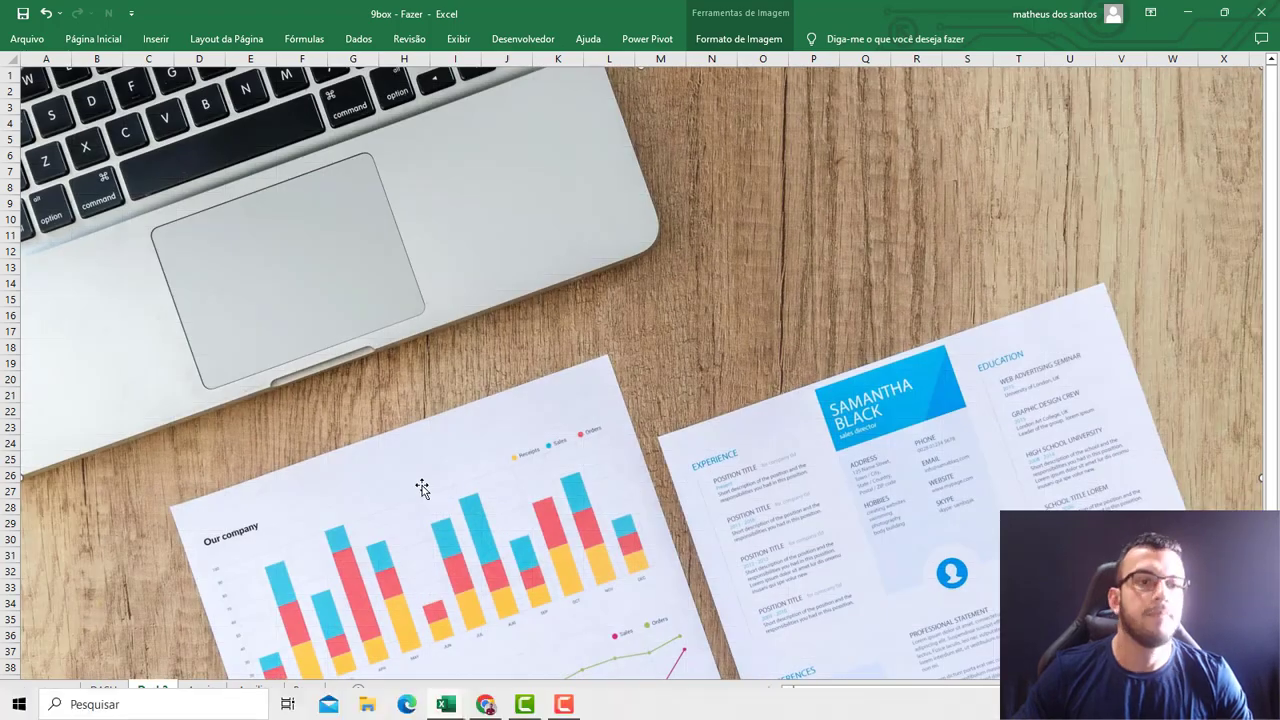
scroll(434, 480, down, 13)
click(430, 476)
scroll(430, 480, up, 13)
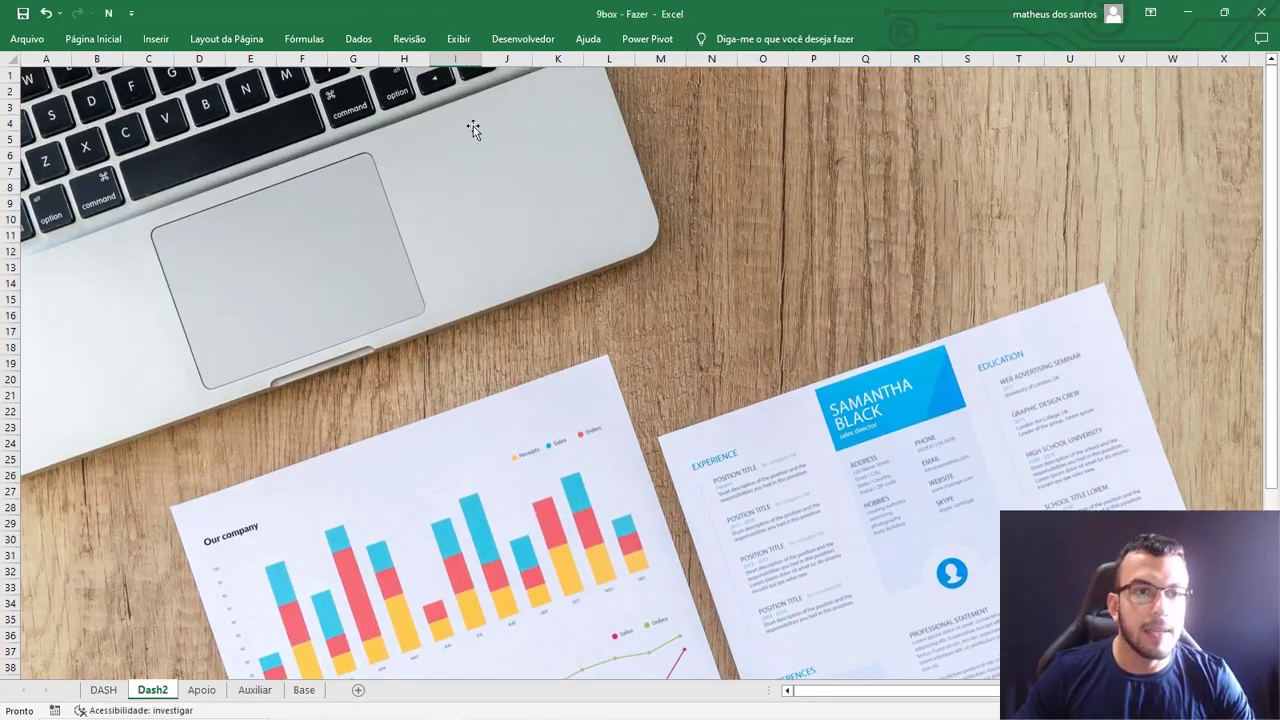
click(458, 38)
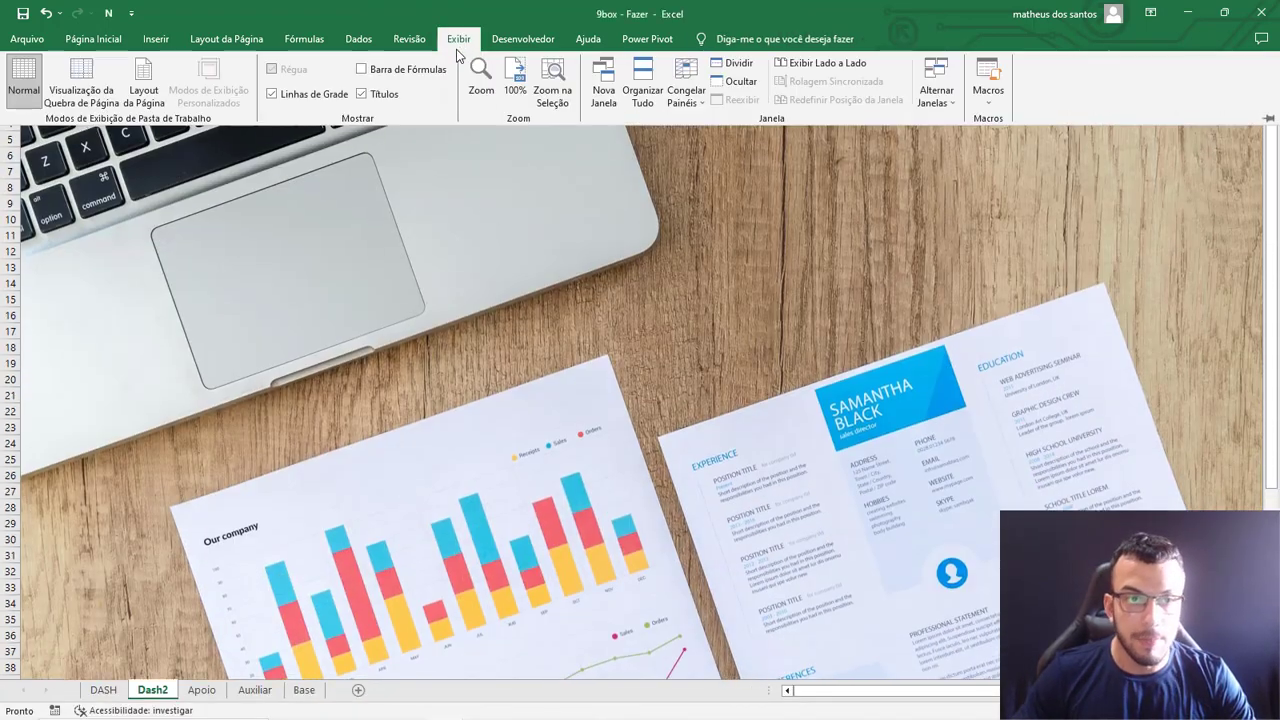
click(354, 218)
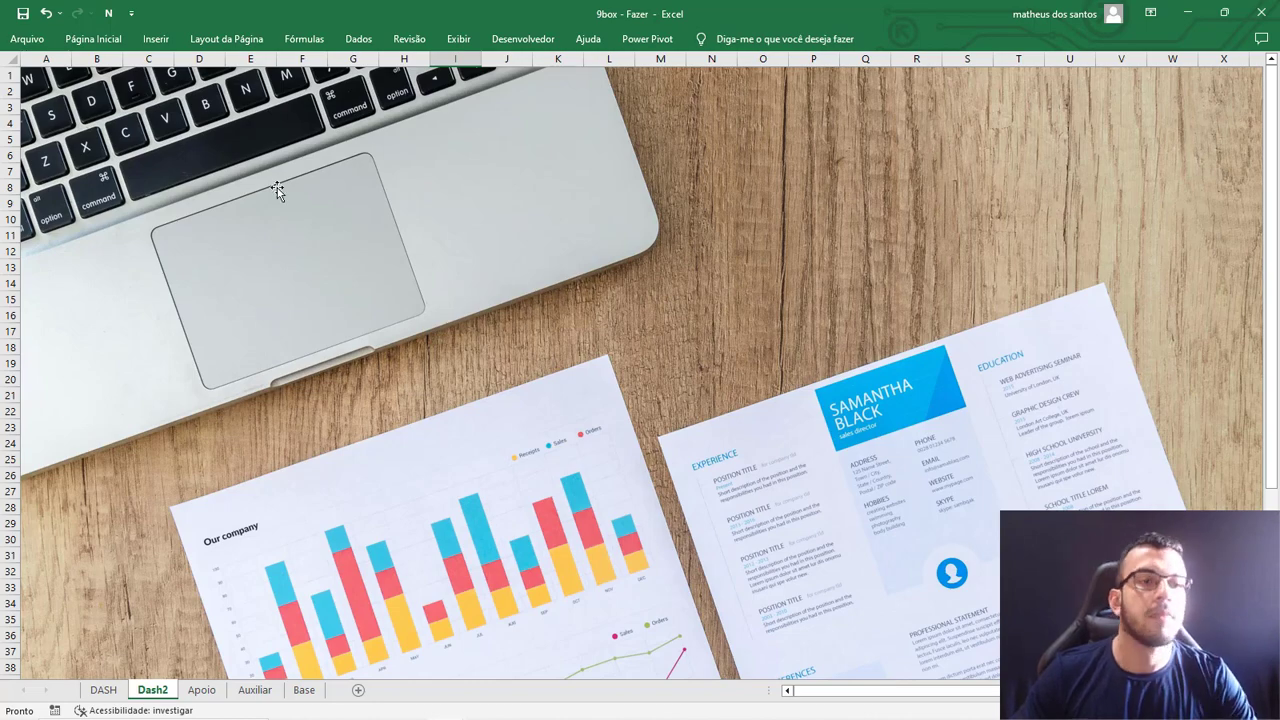
Draw a rectangle about 19.69 cm high and 40.46 cm wide over the background photo, leaving a narrow margin.
click(160, 38)
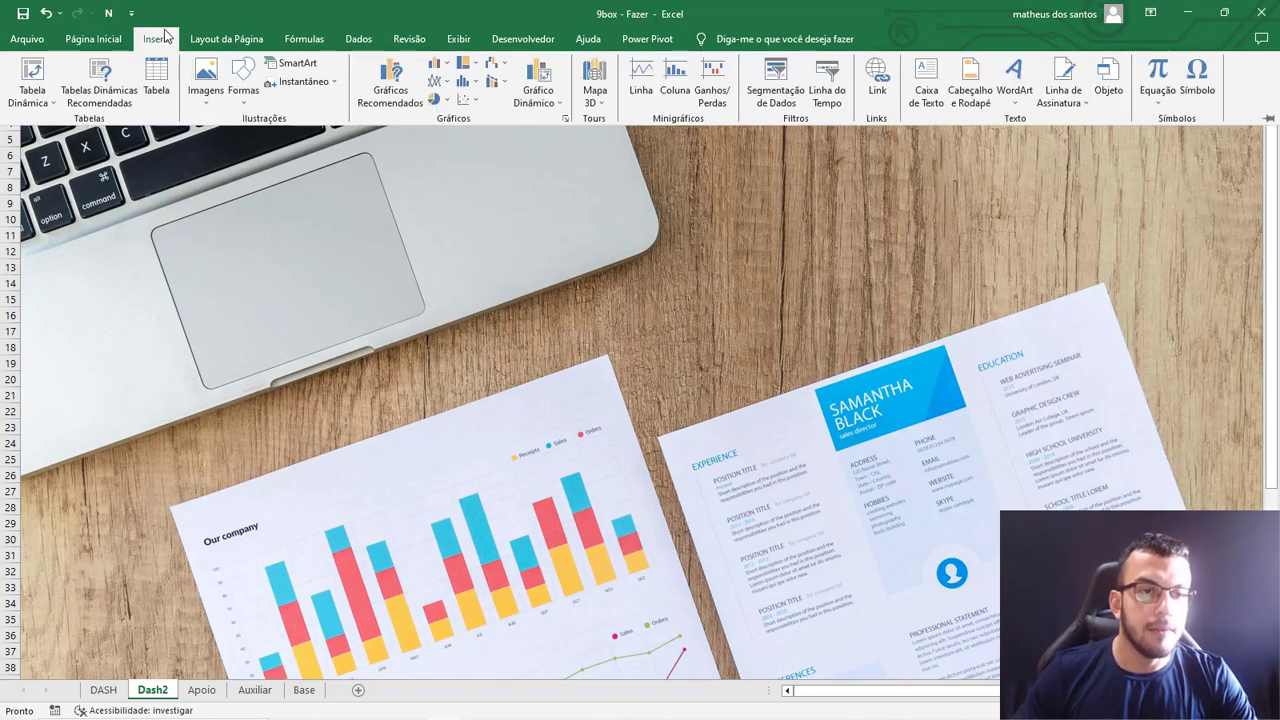
click(247, 95)
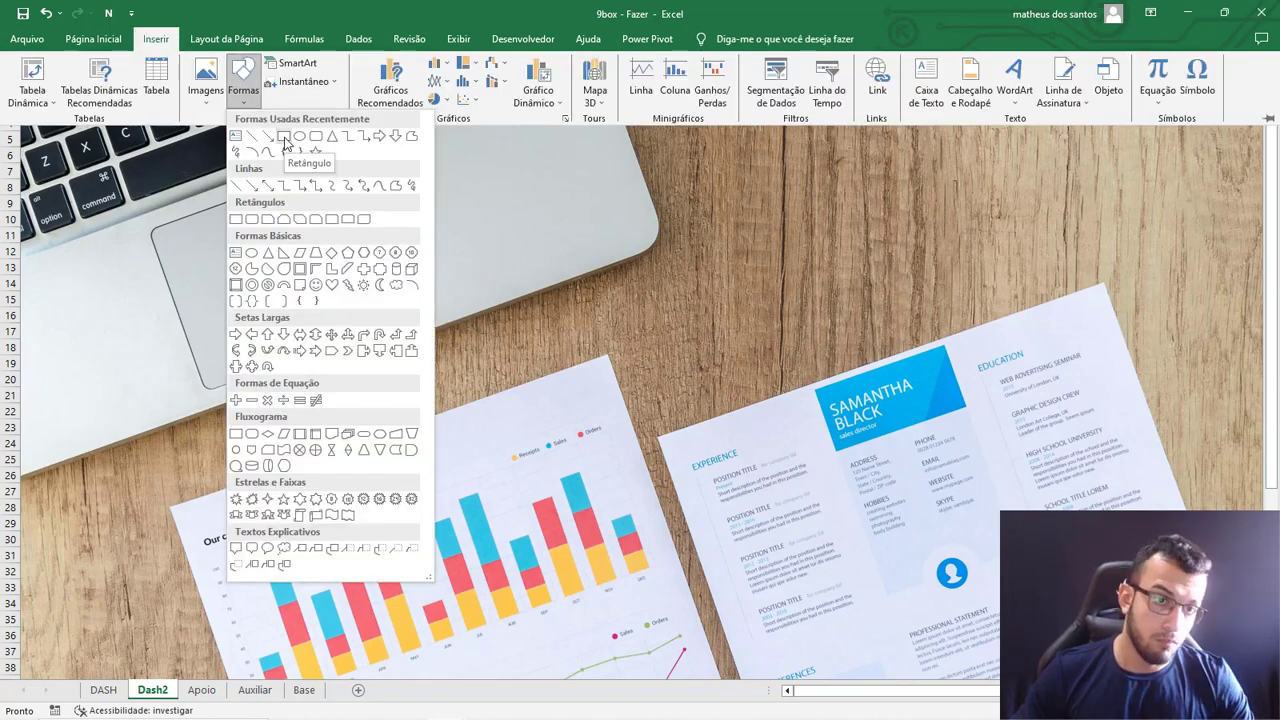
click(242, 221)
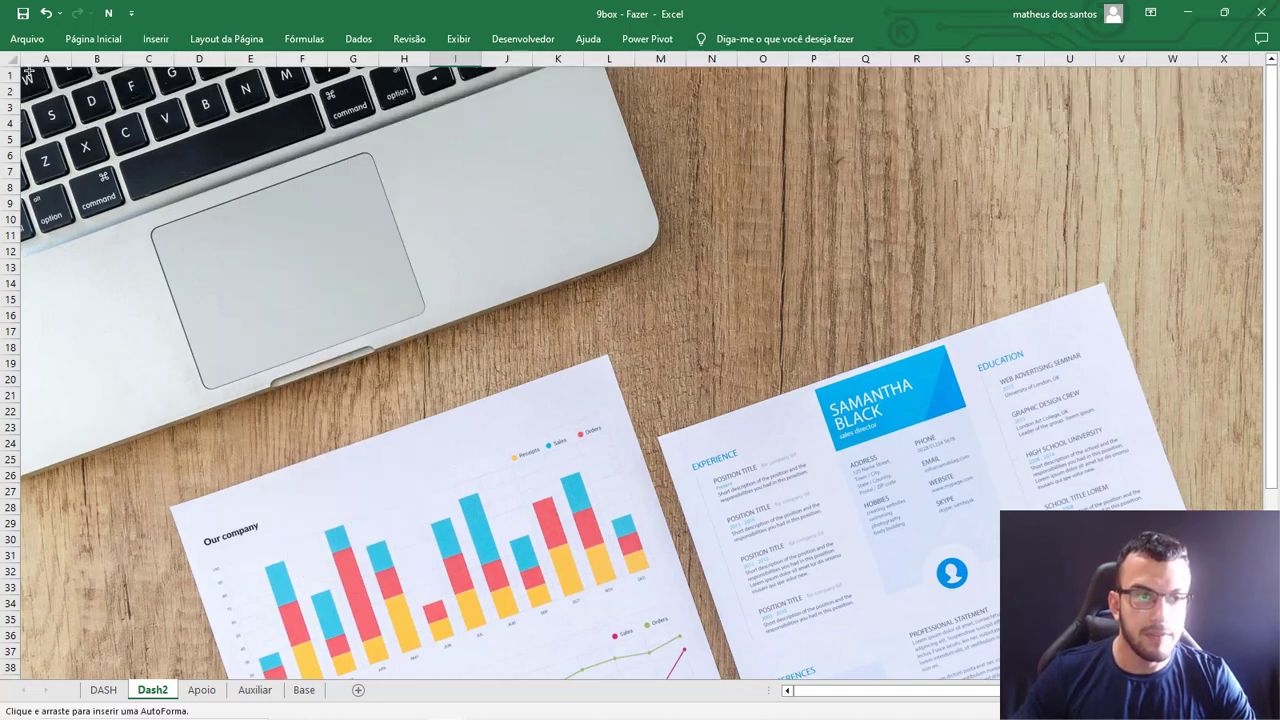
drag(28, 72, 1240, 667)
drag(1240, 372, 1251, 372)
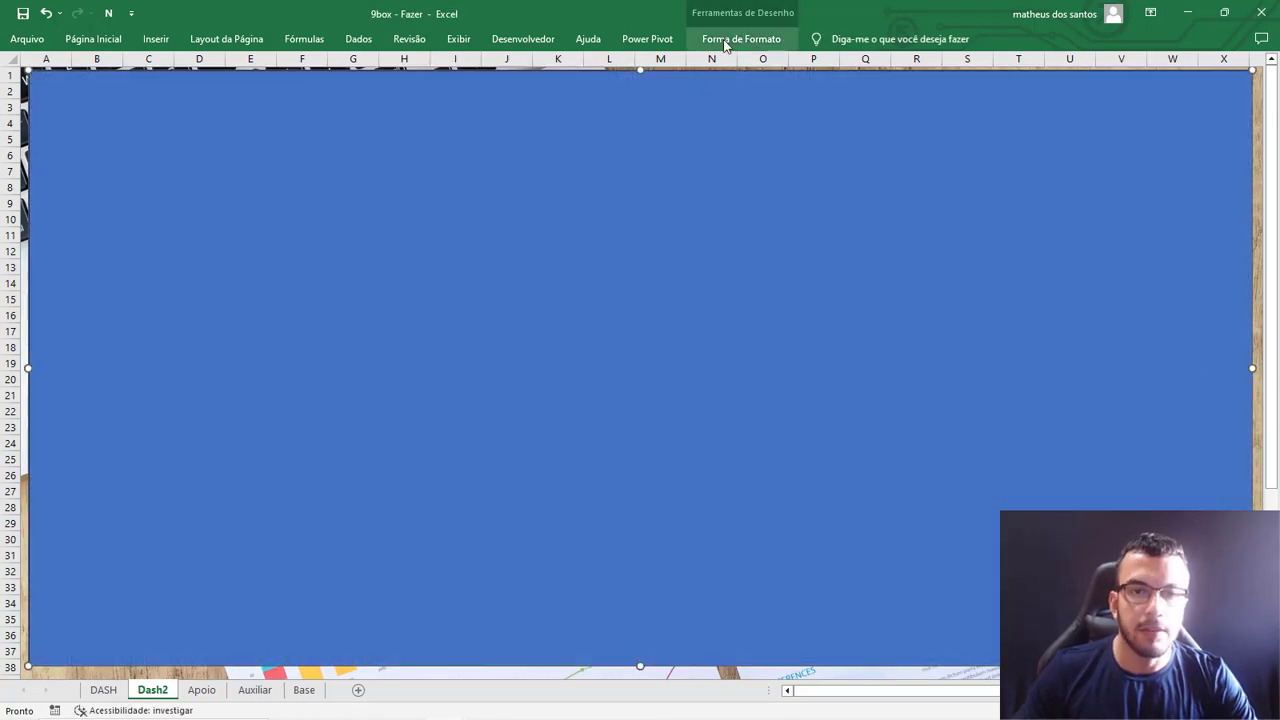
Give the rectangle a white fill and a black outline 1½ pt thick.
click(726, 45)
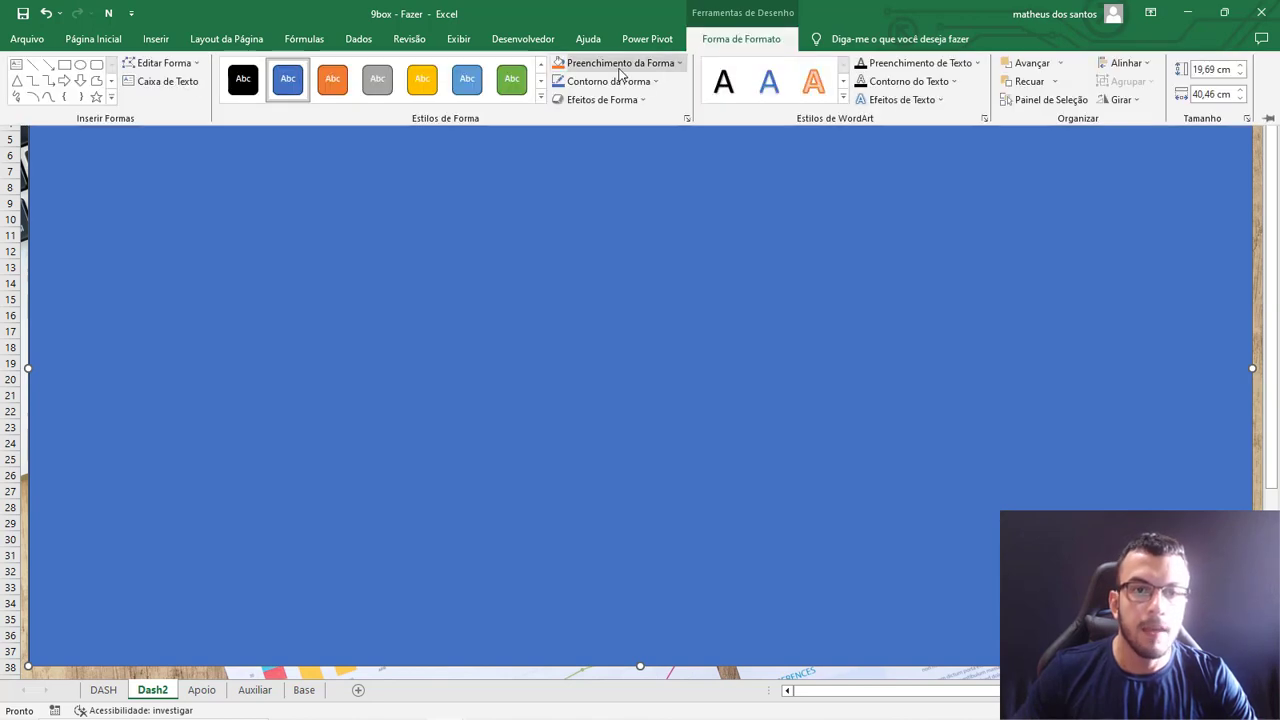
click(619, 63)
click(557, 118)
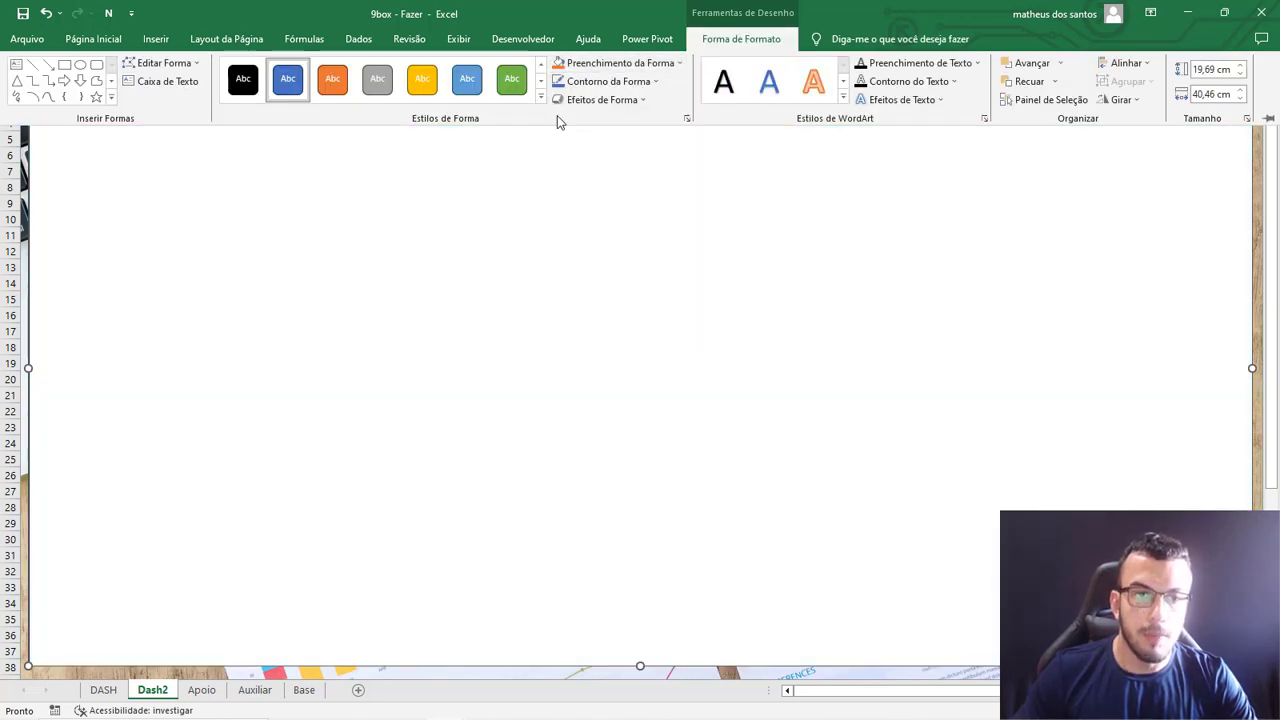
click(590, 81)
click(571, 137)
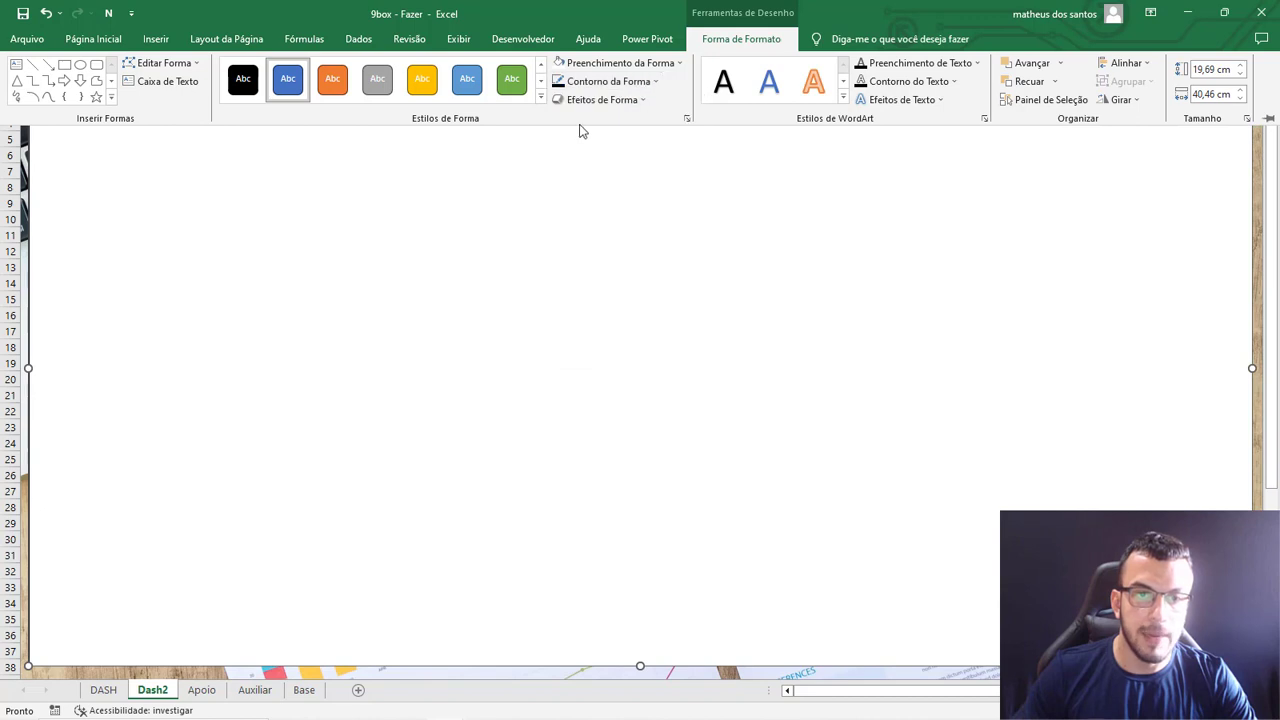
click(605, 84)
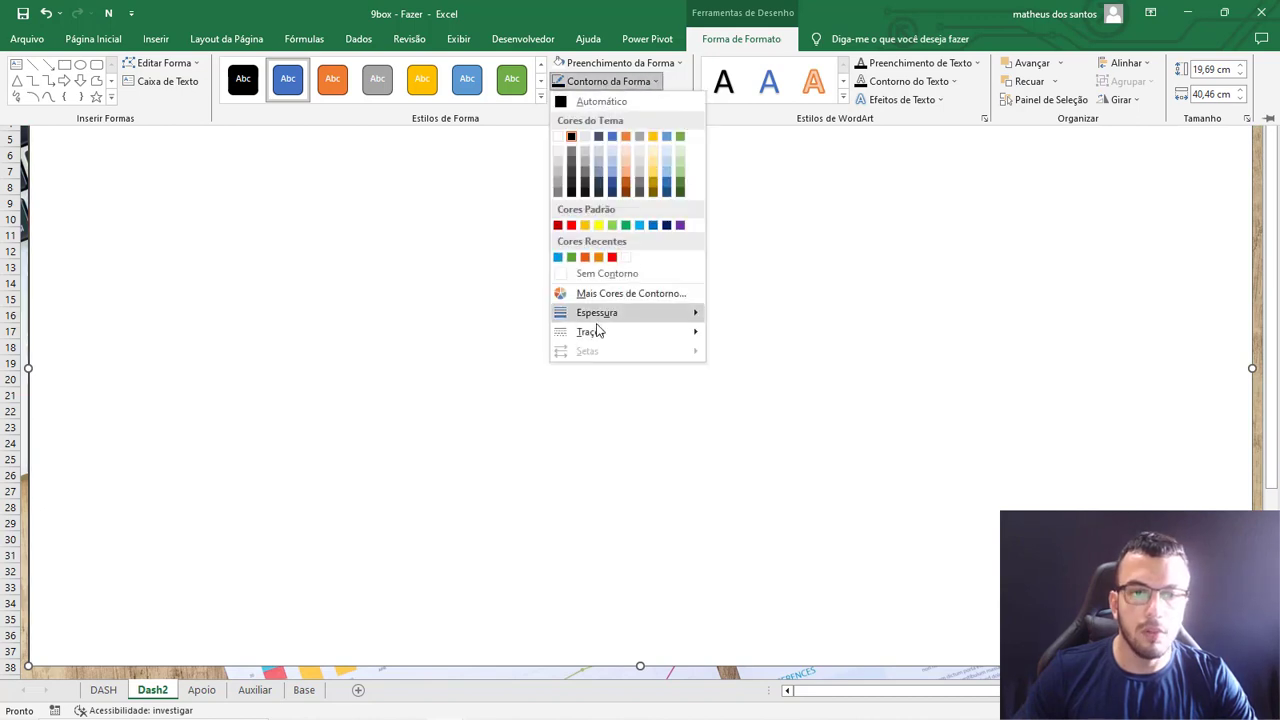
mouse_move(600, 312)
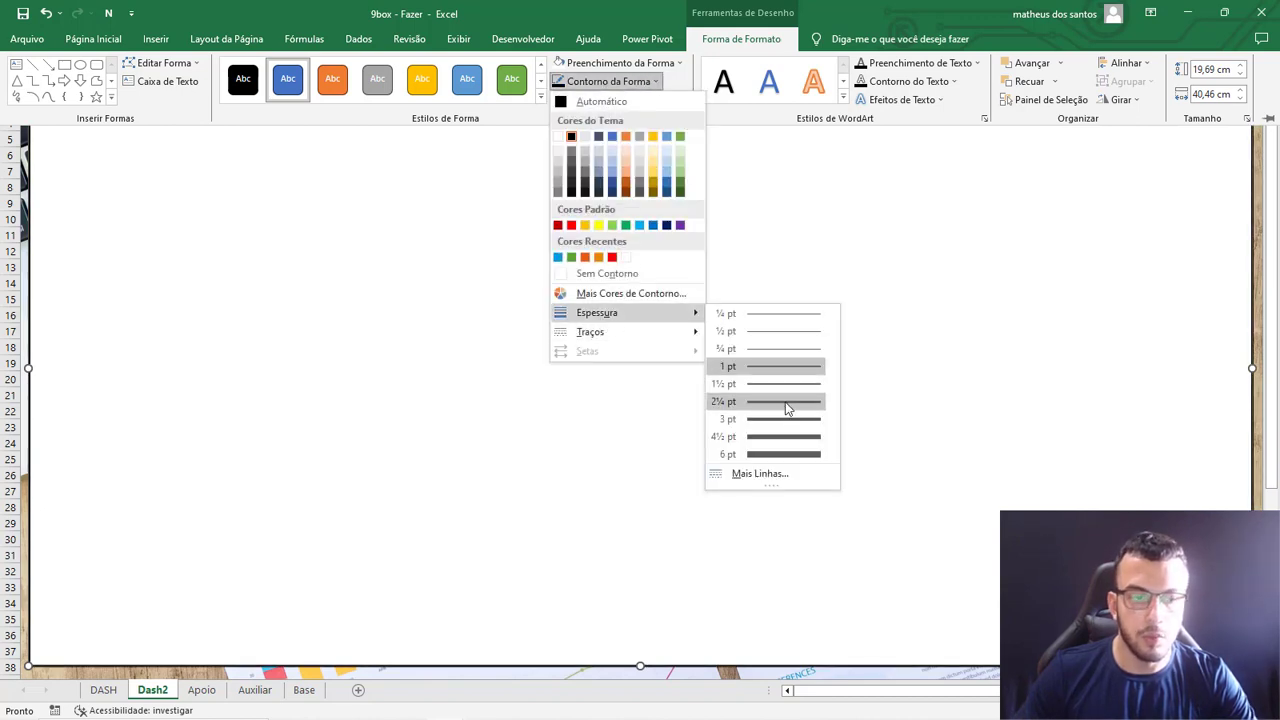
click(786, 389)
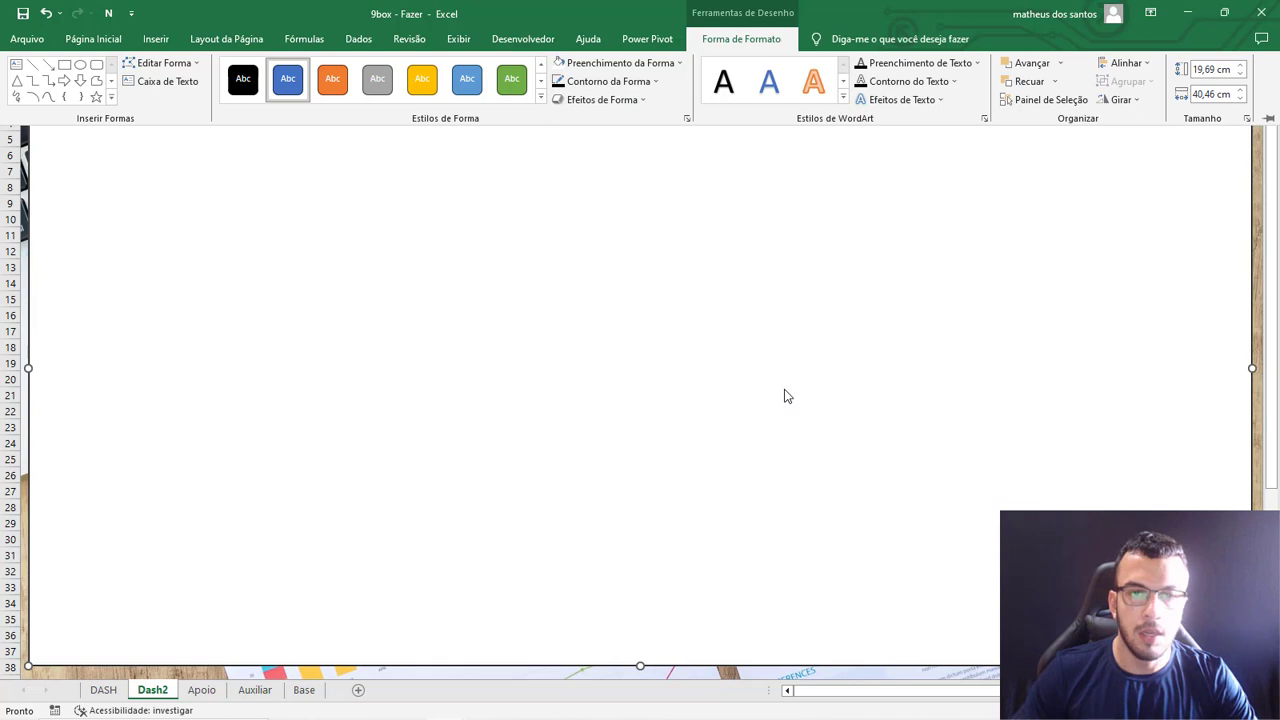
Set the transparency of the rectangle's white fill to 25%.
click(626, 63)
click(651, 275)
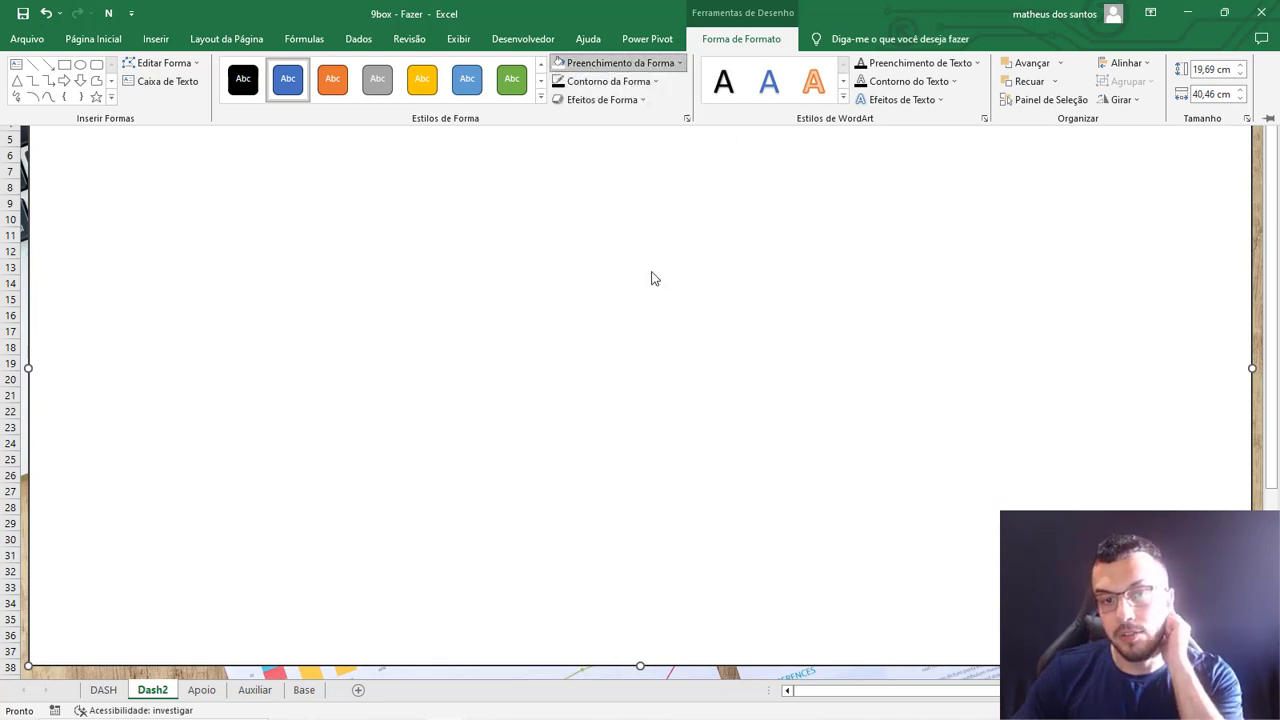
drag(738, 463, 765, 470)
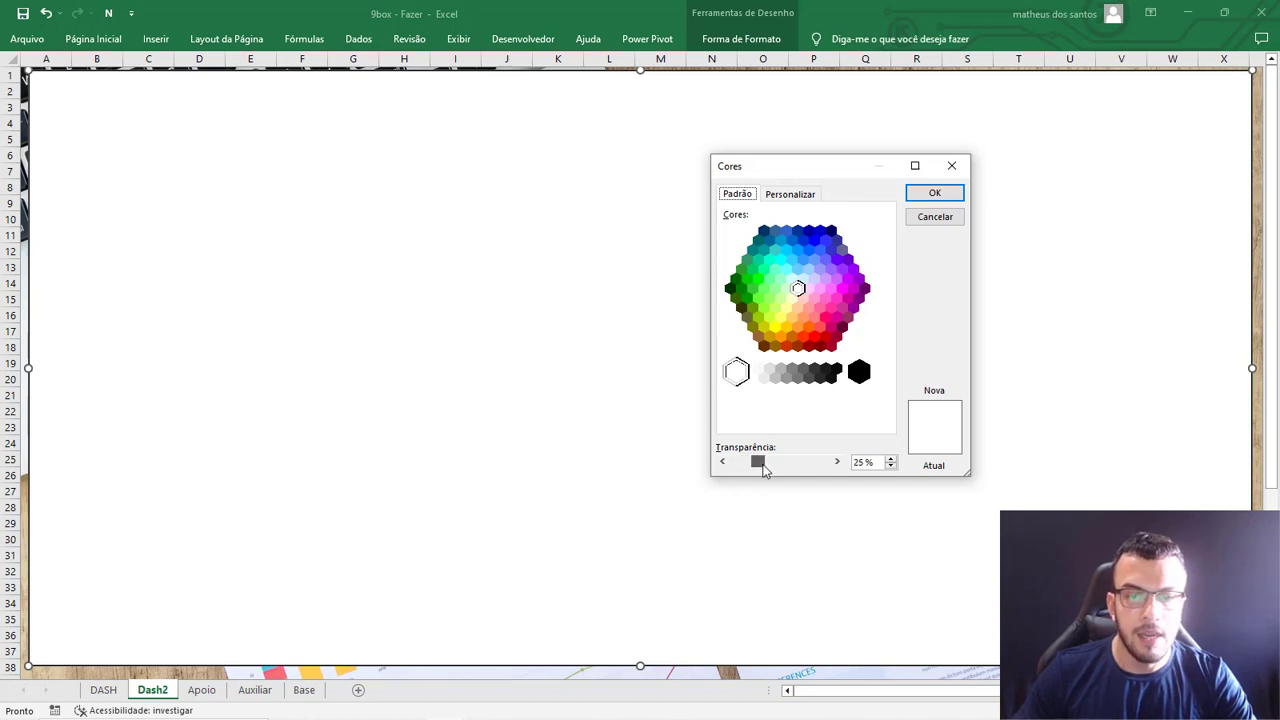
click(938, 194)
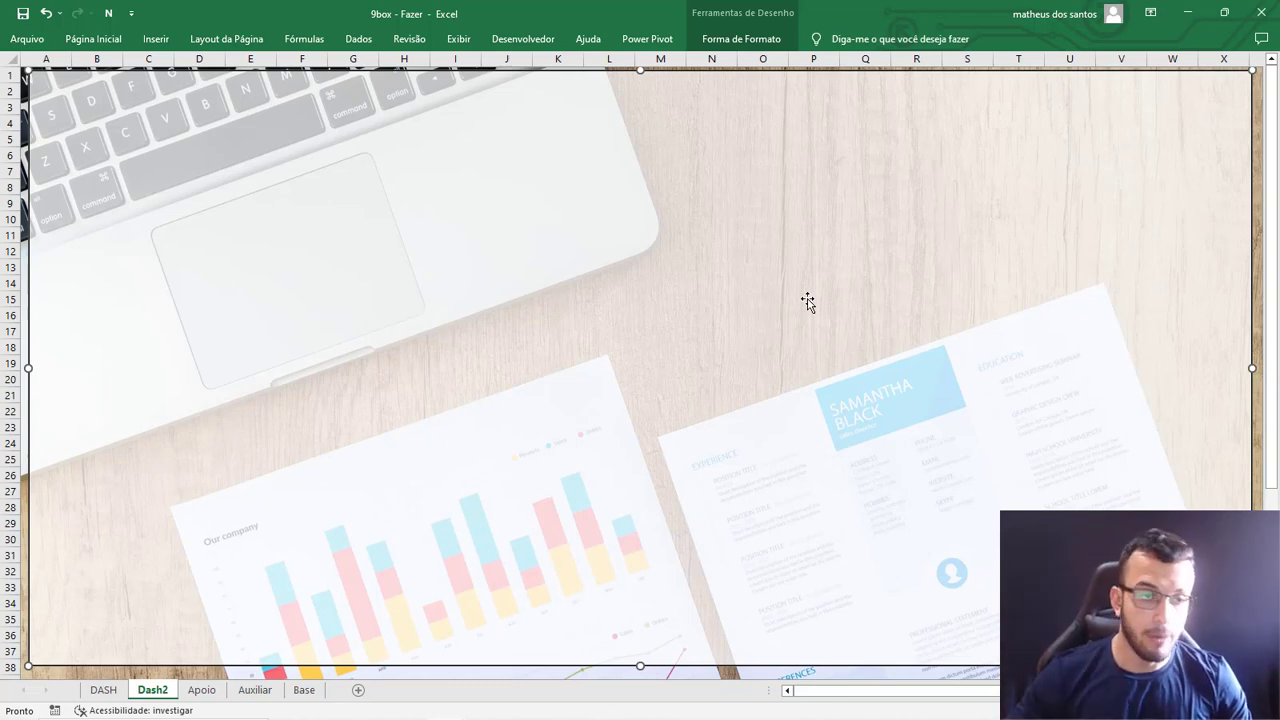
Duplicate the white panel and shrink the copy to a narrow vertical panel over columns A to D, rows 2 to 37.
key(ctrl+d)
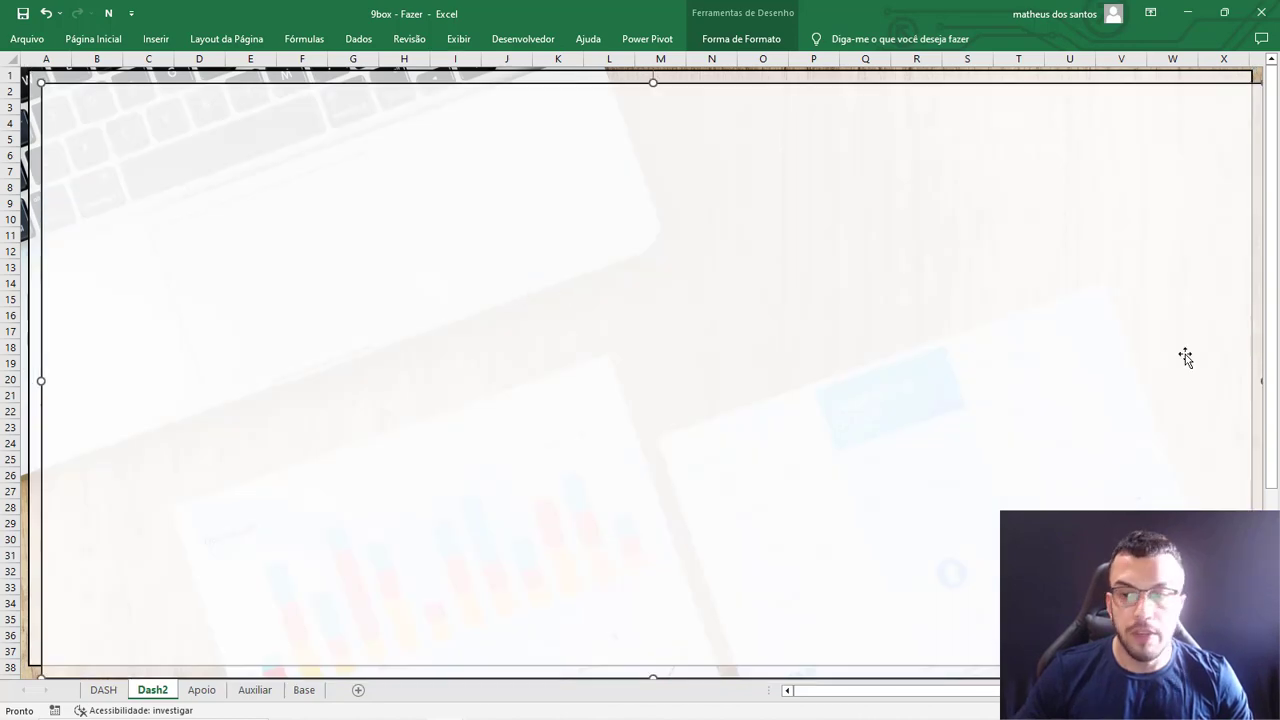
drag(1258, 381, 335, 307)
drag(829, 689, 815, 689)
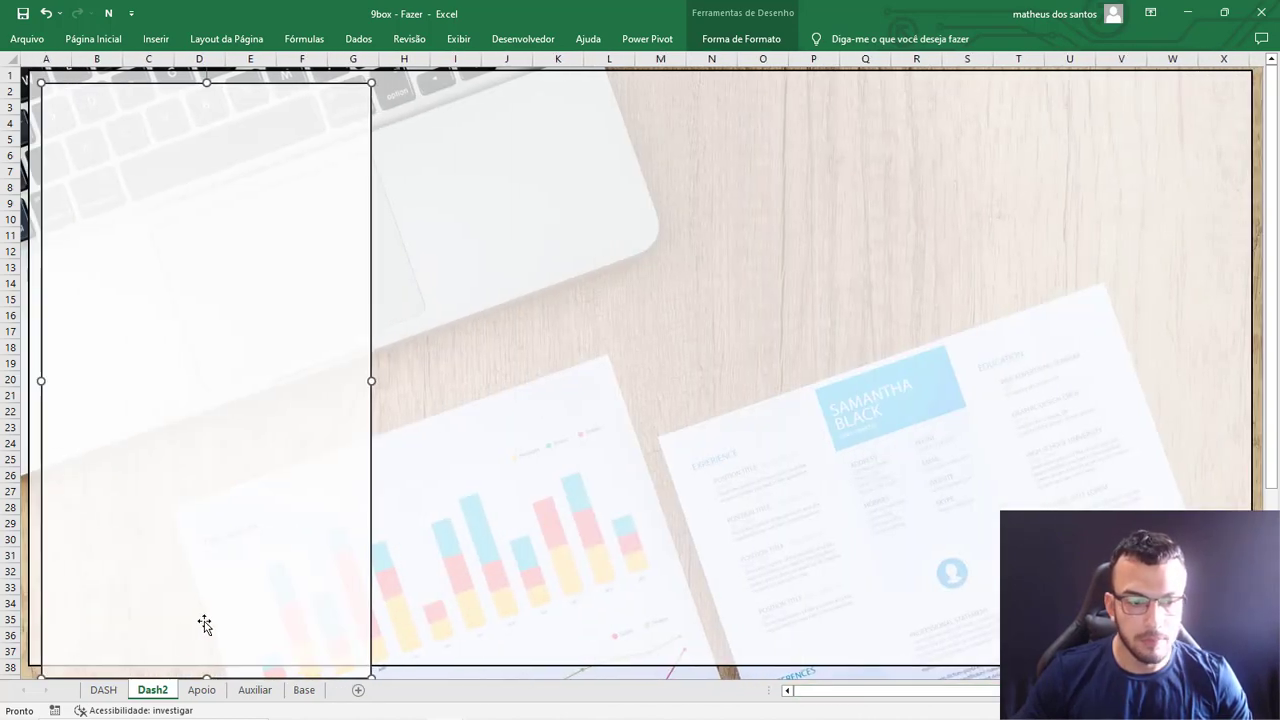
drag(203, 676, 217, 634)
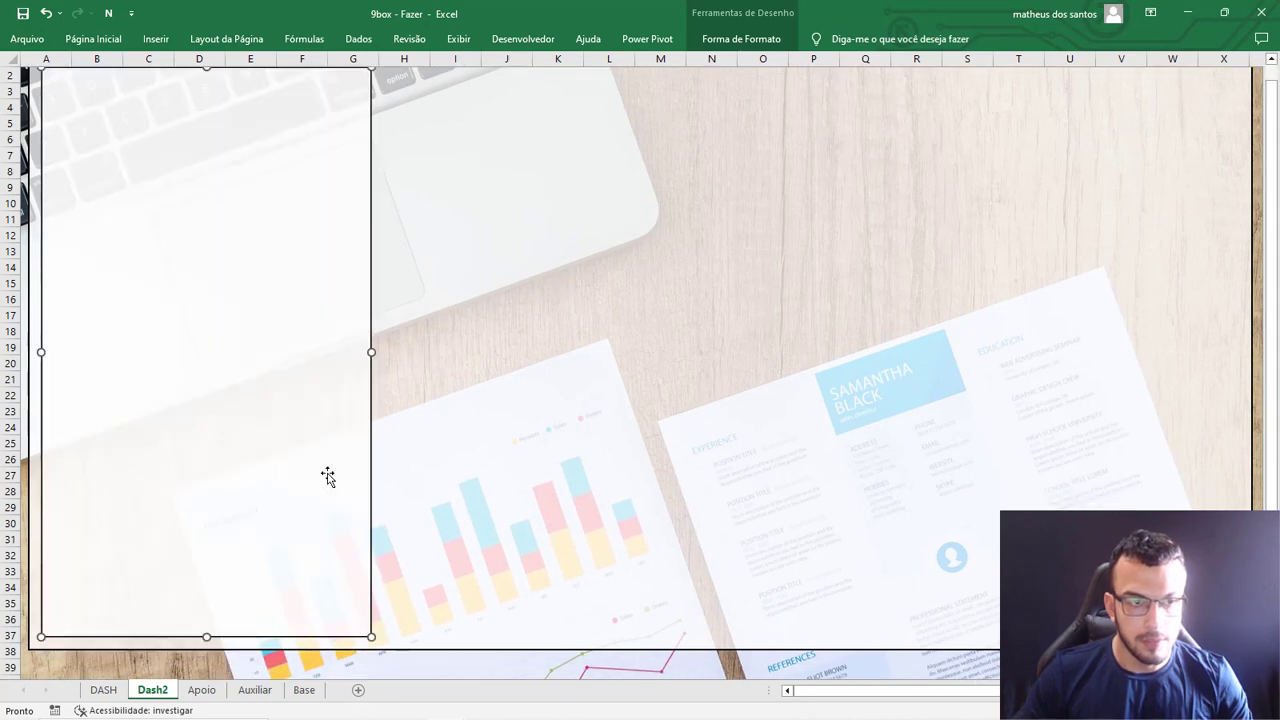
drag(367, 350, 215, 351)
scroll(151, 402, up, 1)
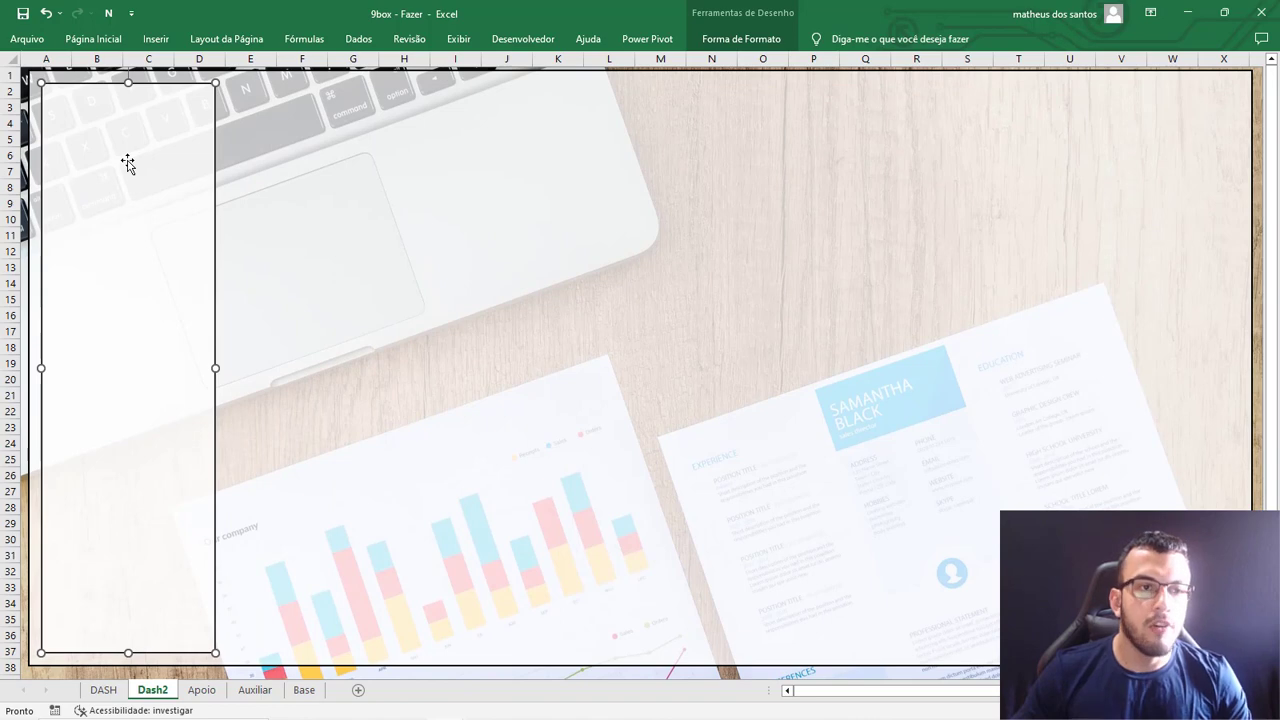
Title the narrow panel FILTROS in black text.
double_click(93, 38)
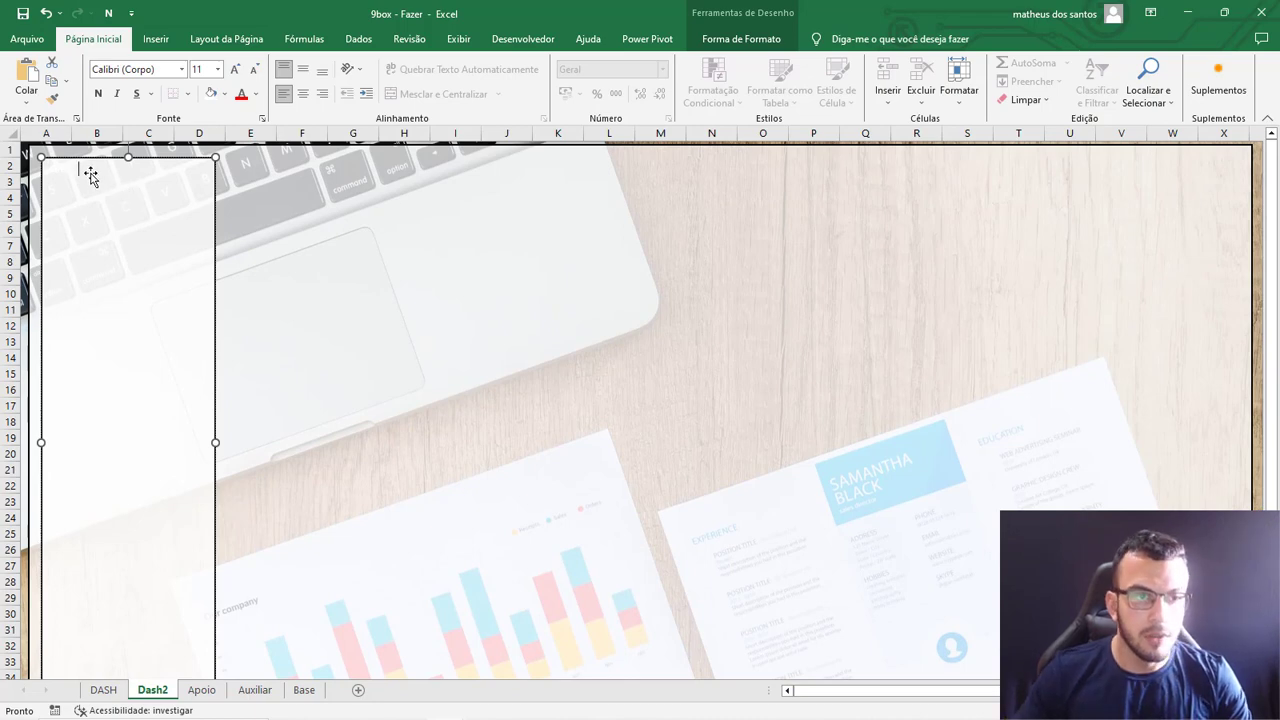
click(256, 94)
click(255, 149)
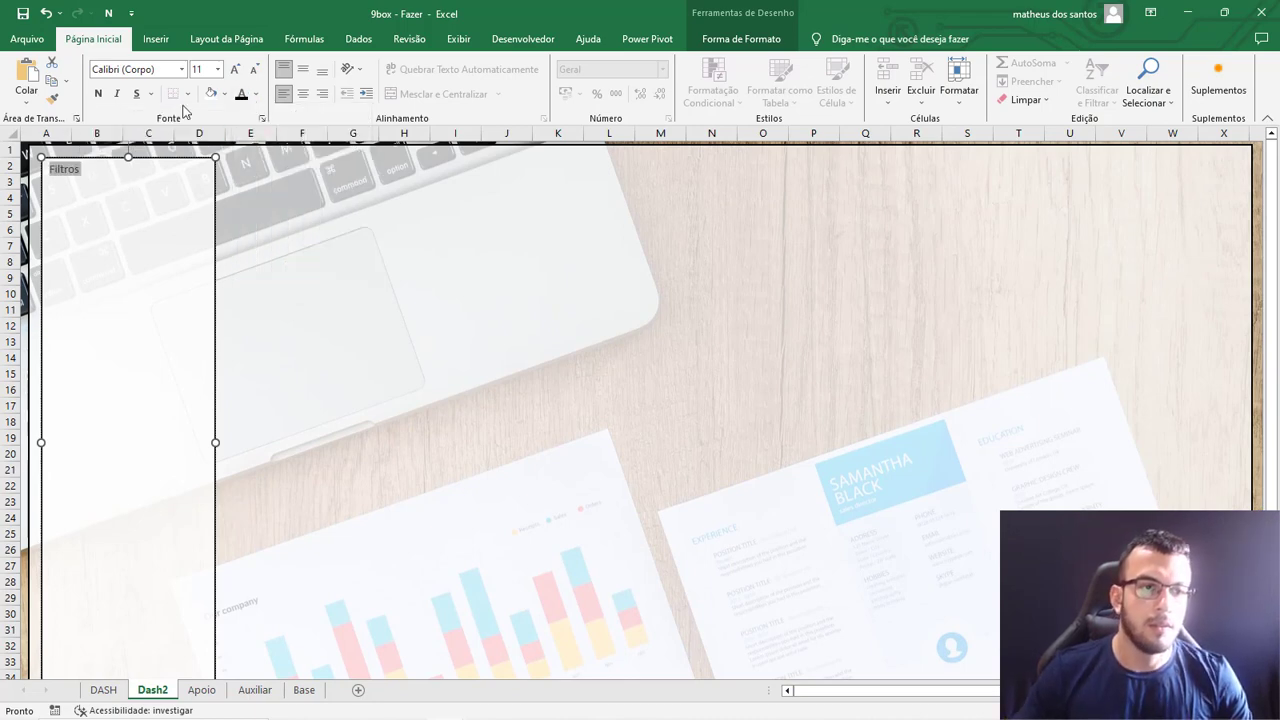
text(FILTROS)
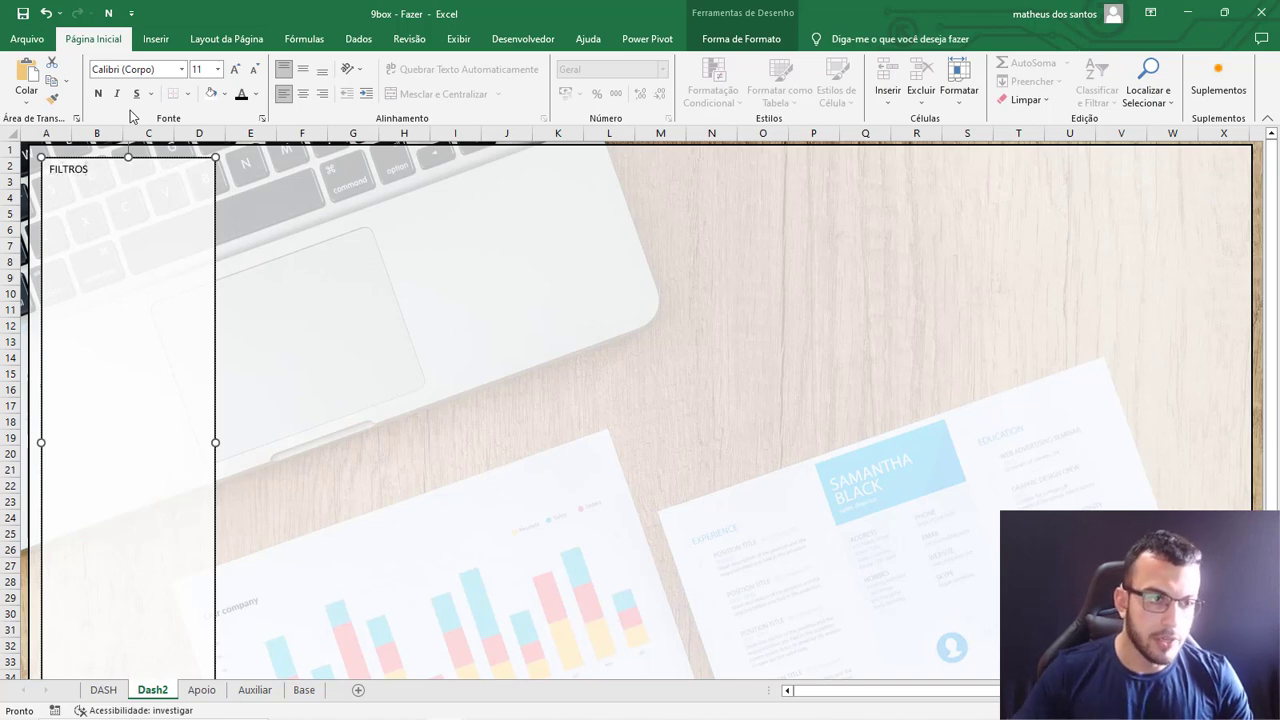
Center the FILTROS title, make it bold and enlarge it to size 20.
double_click(78, 172)
click(305, 93)
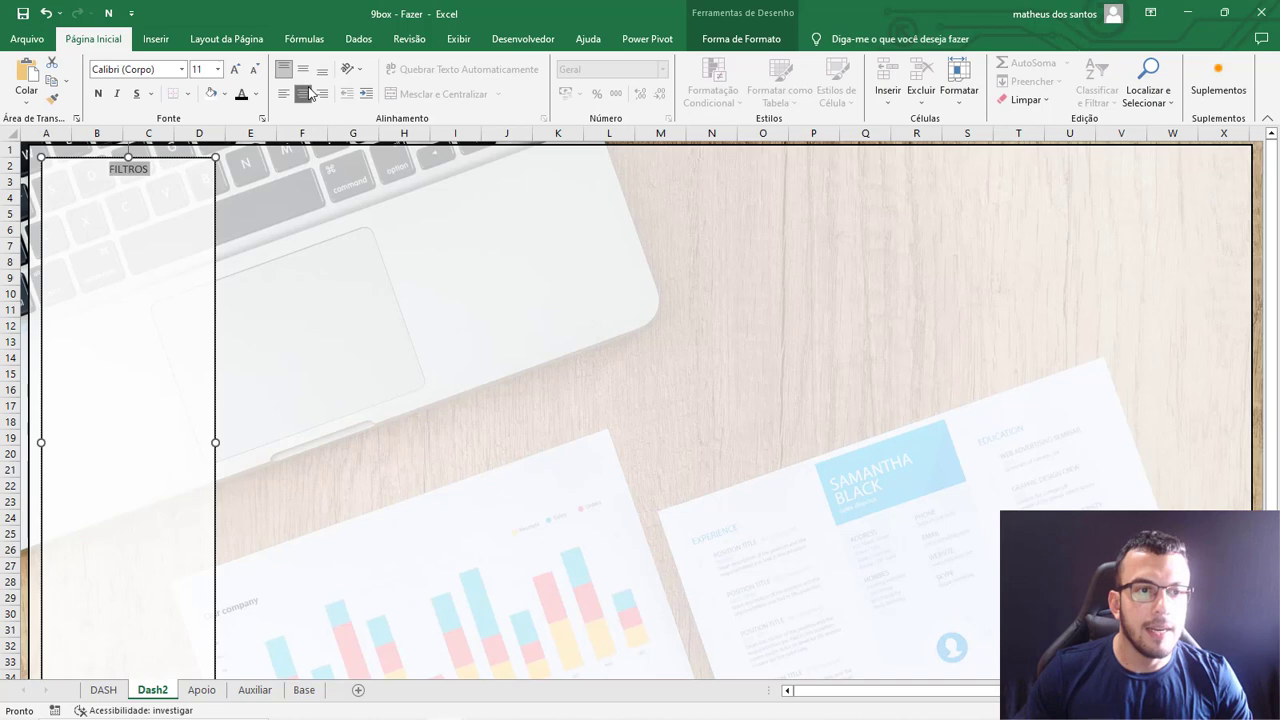
click(97, 93)
click(234, 69)
click(234, 69)
click(234, 69)
click(234, 69)
click(234, 69)
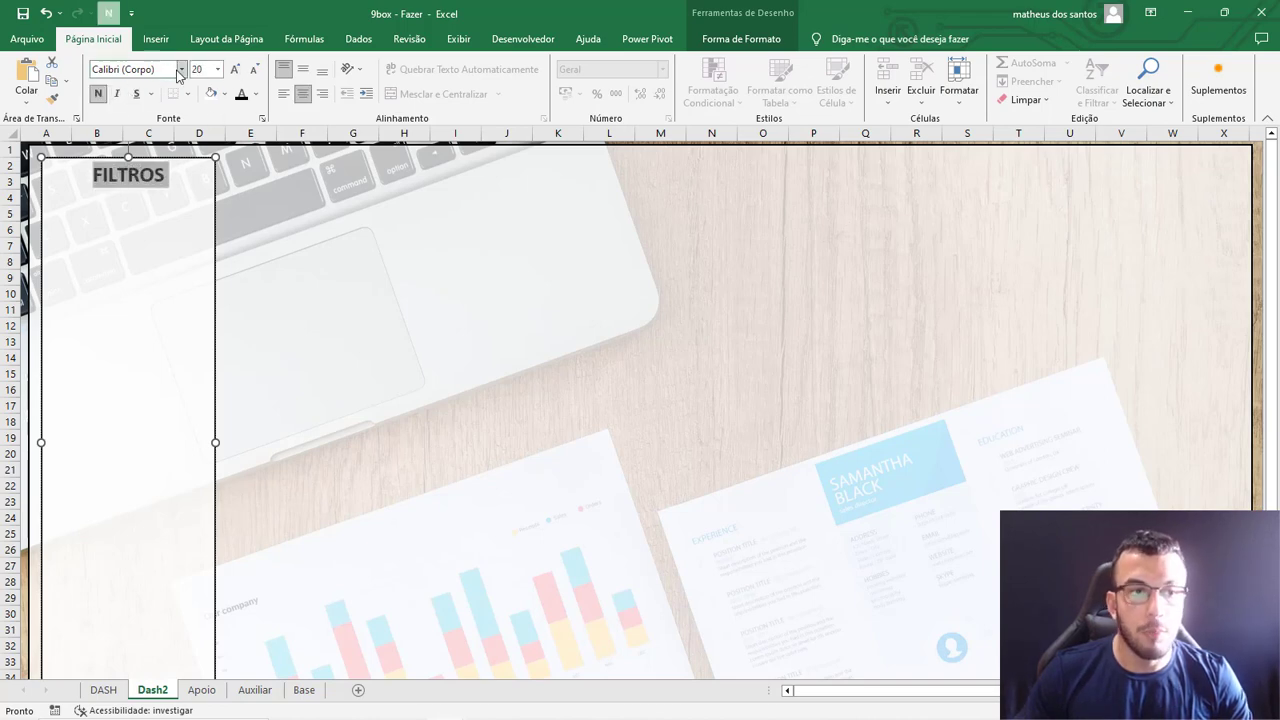
click(256, 94)
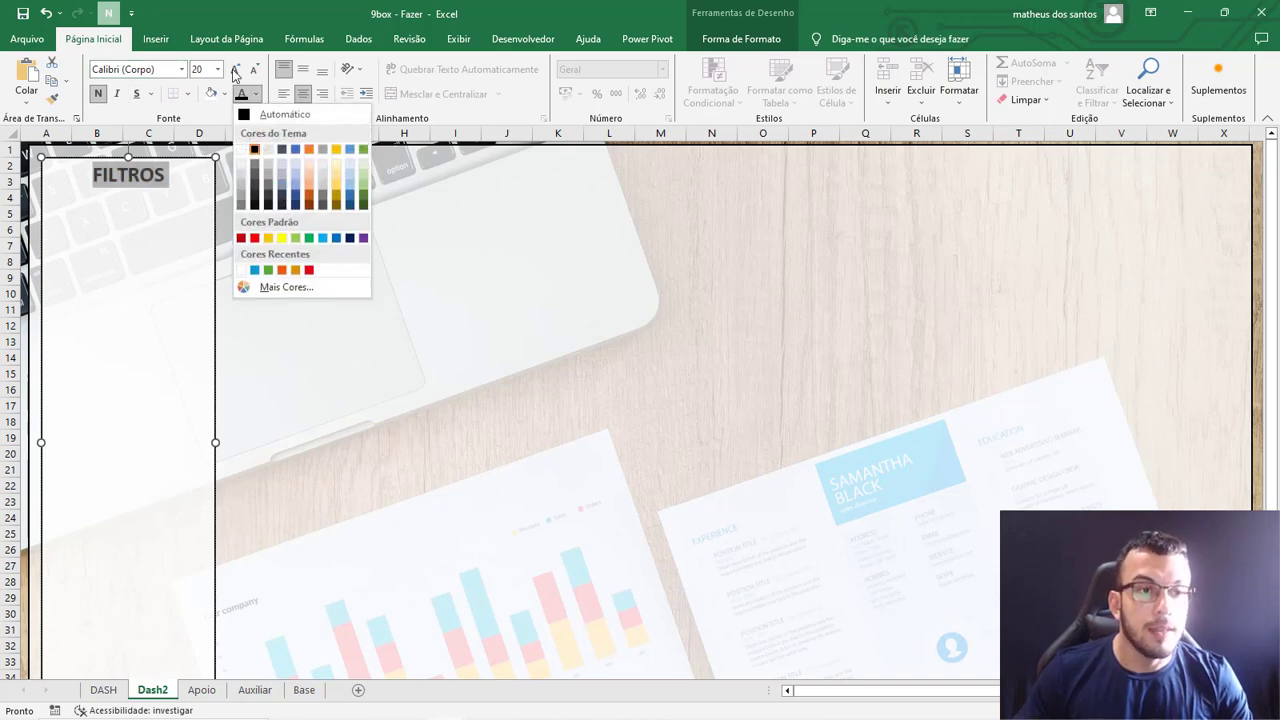
click(181, 71)
click(405, 212)
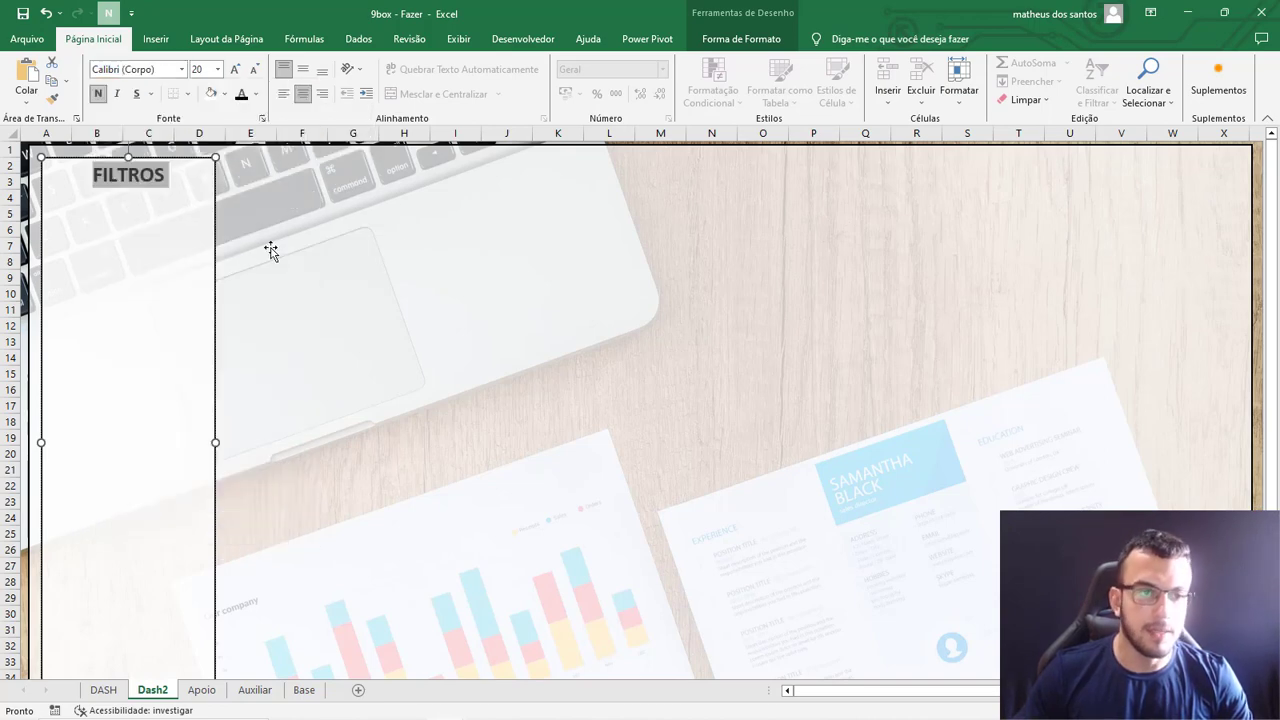
scroll(185, 276, down, 4)
scroll(230, 400, down, 6)
click(292, 523)
scroll(289, 491, up, 10)
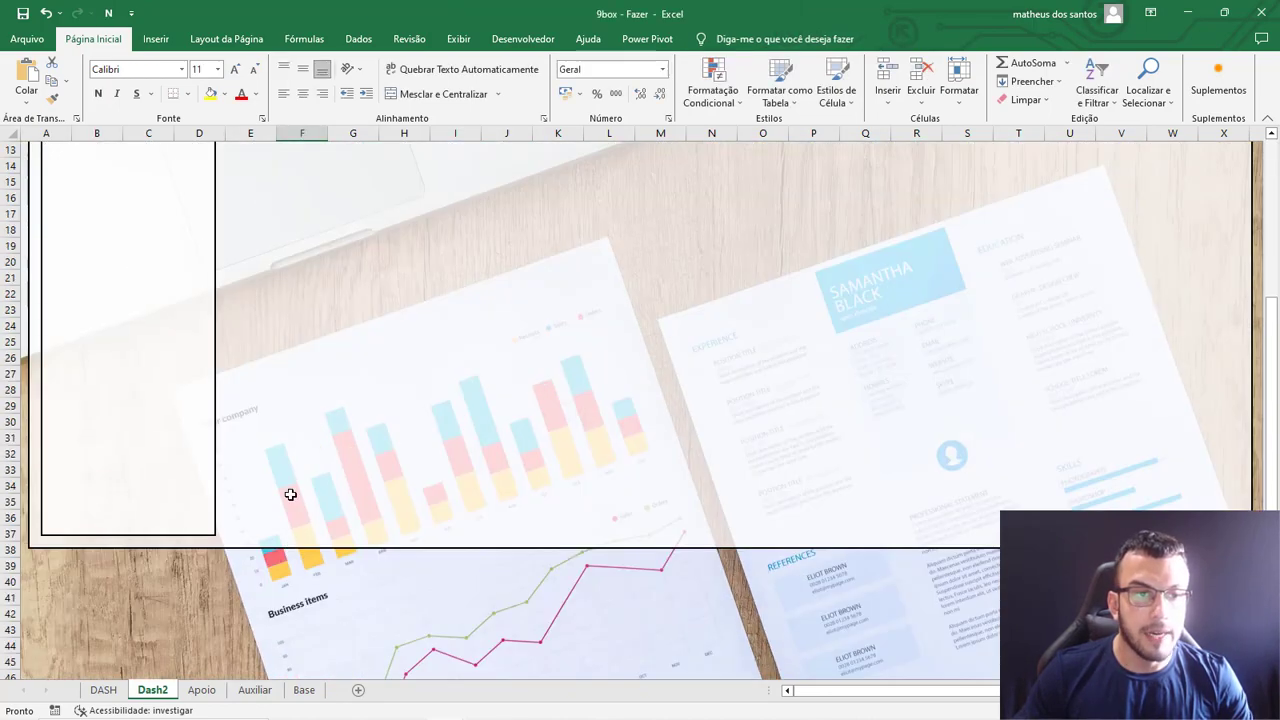
double_click(117, 38)
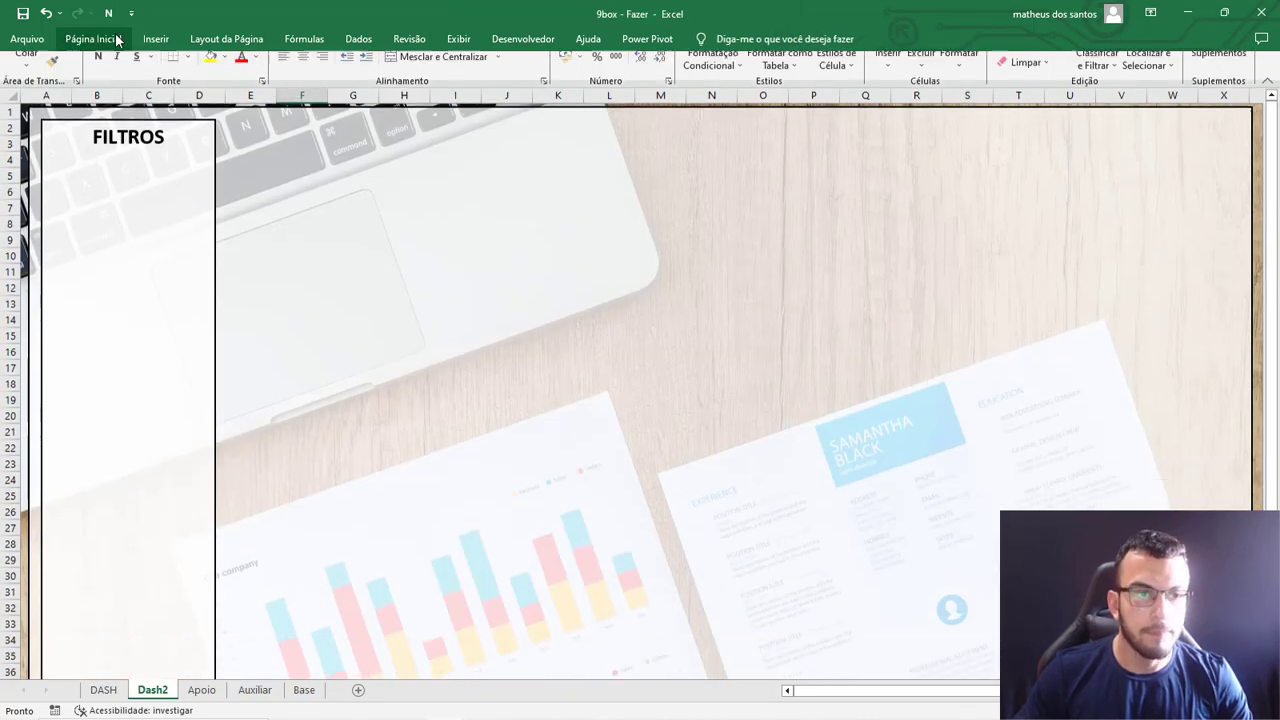
Copy the FILTROS panel beside the original, widen the copy to reach column N, and place a second wide copy over columns O to X.
click(149, 183)
drag(148, 184, 313, 198)
drag(397, 369, 997, 331)
key(ctrl+z)
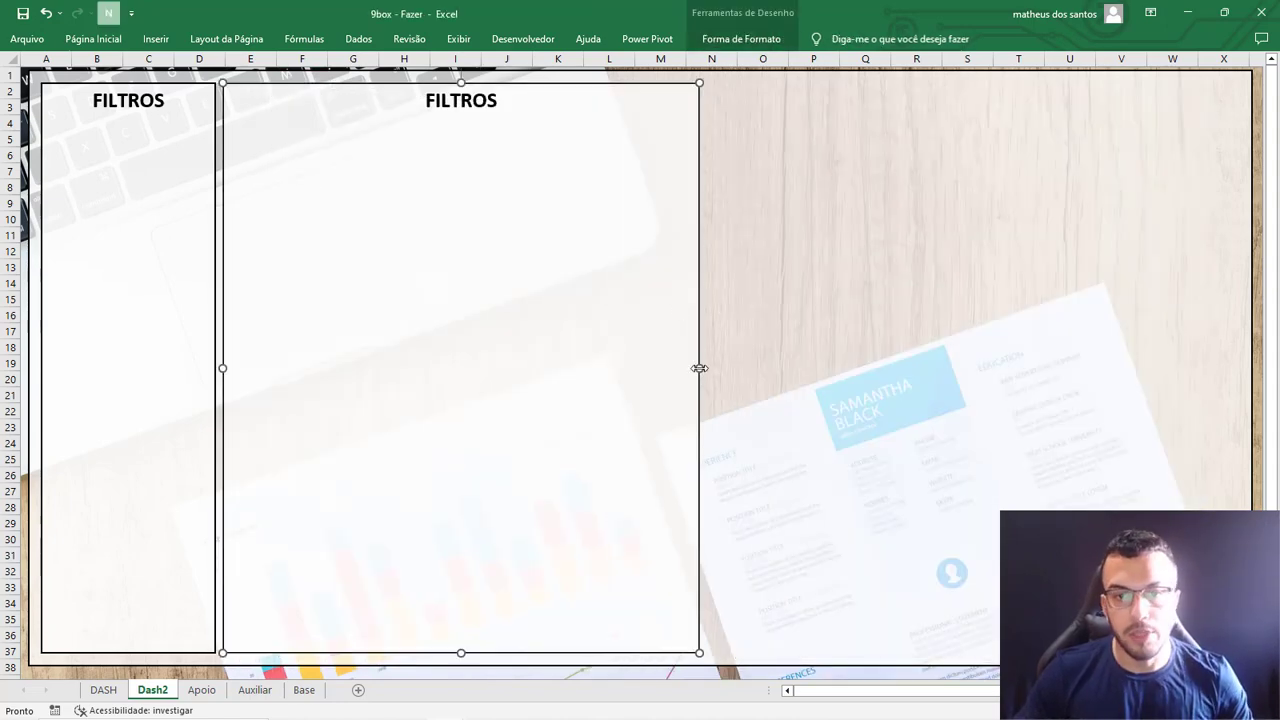
drag(699, 368, 711, 366)
drag(600, 354, 997, 314)
Retitle the middle panel "Avaliação 9Box Atual".
double_click(469, 102)
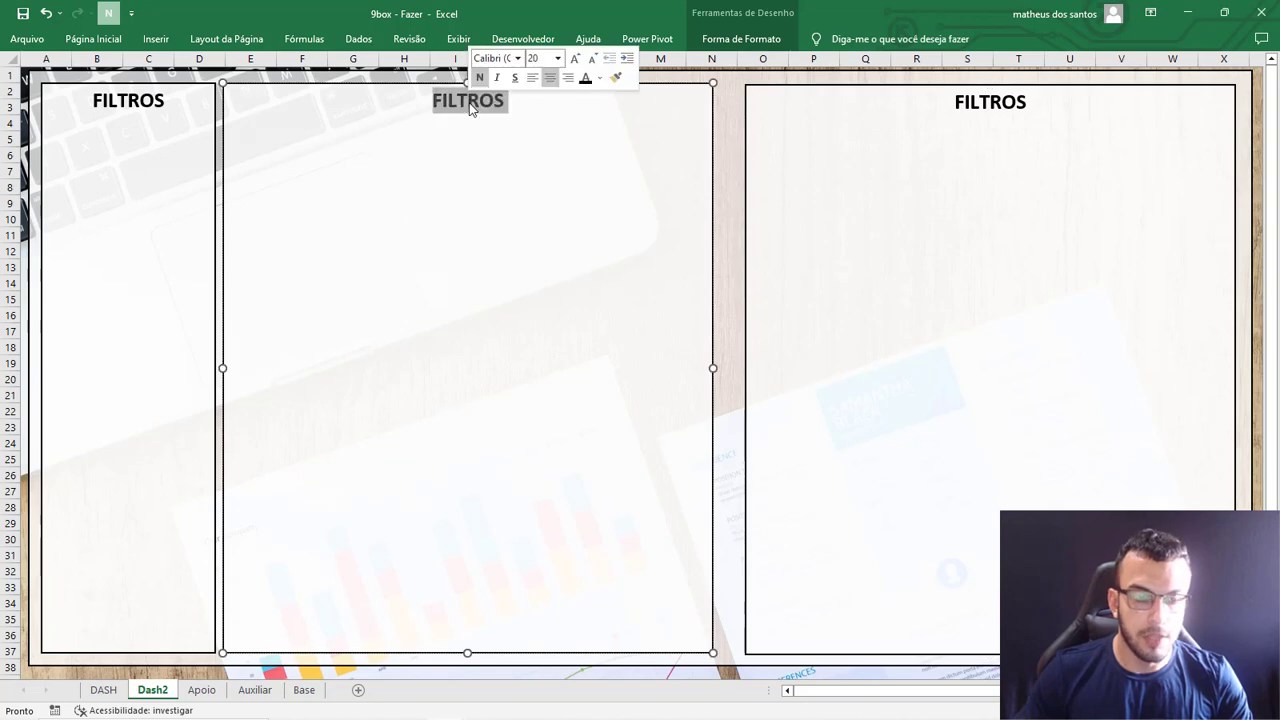
text(Ava)
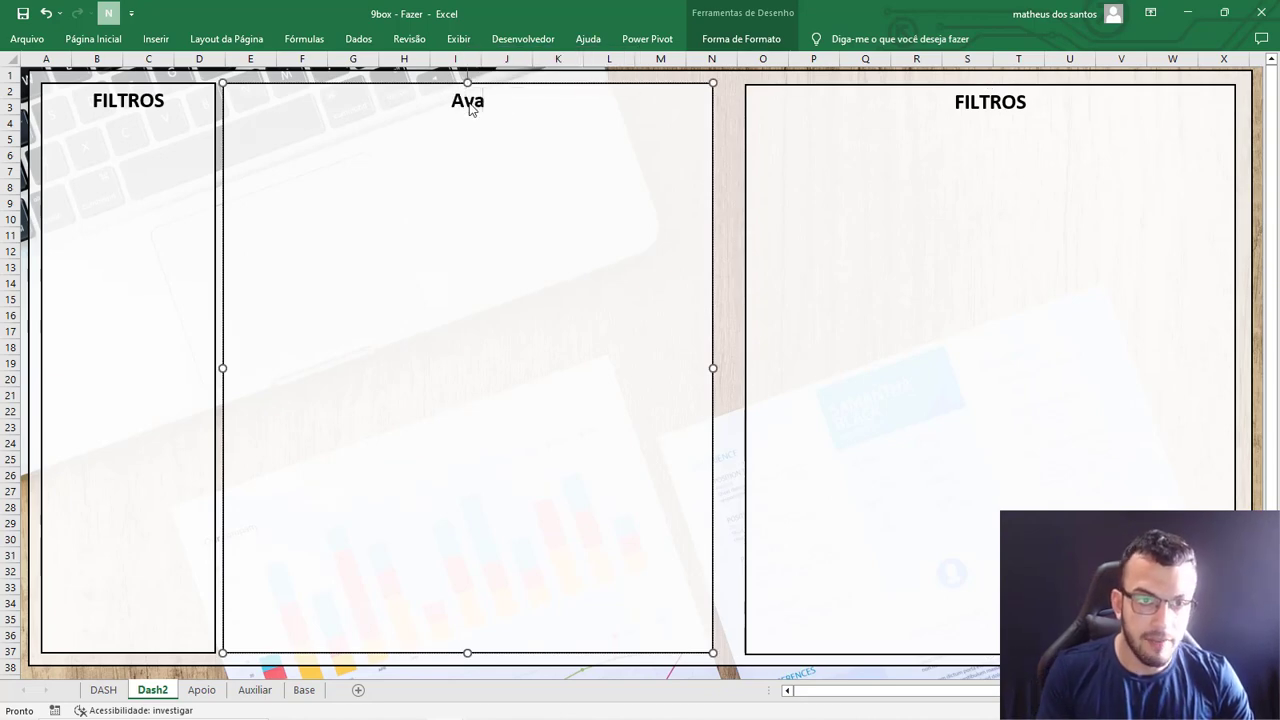
text(liação 99)
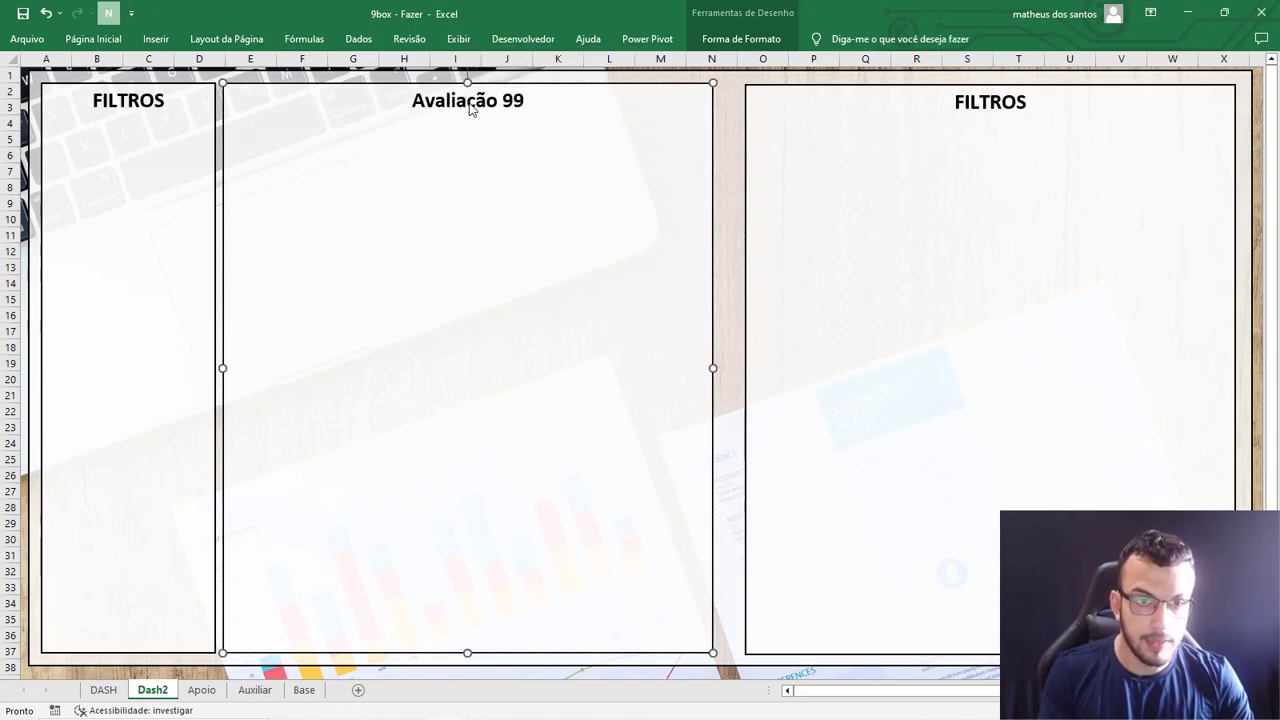
key(BackSpace)
text(Box )
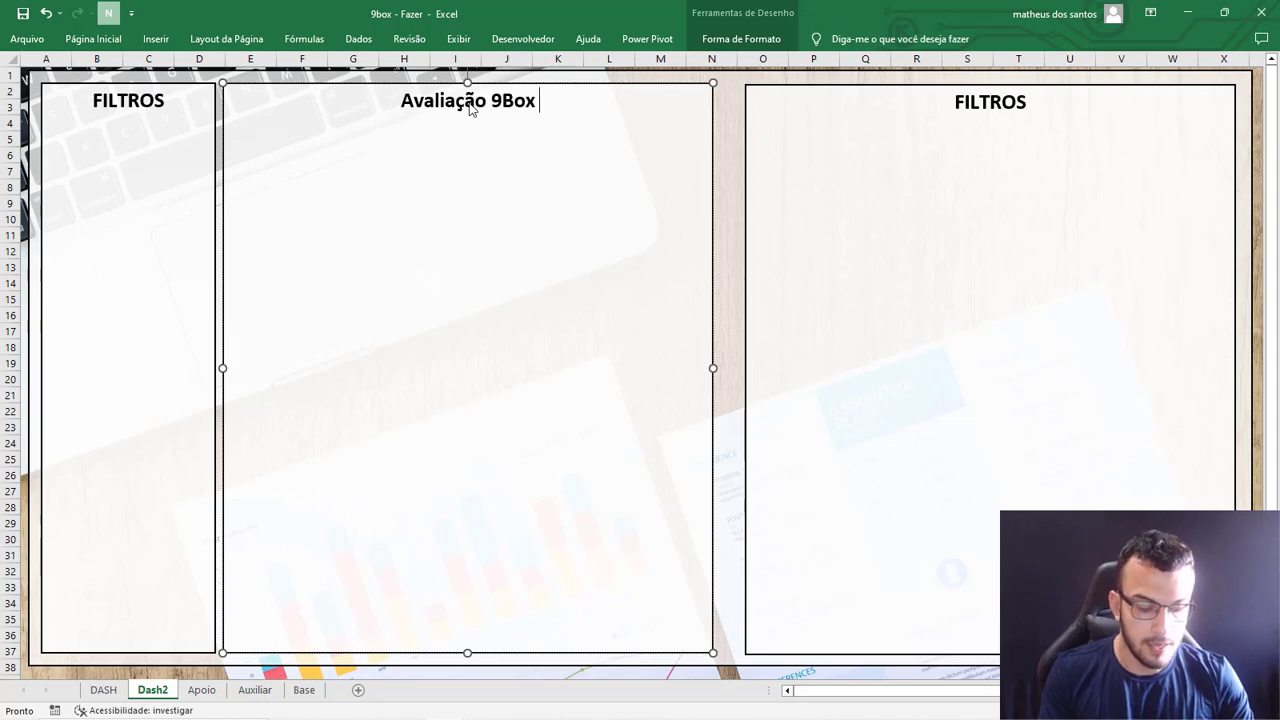
text(Atual)
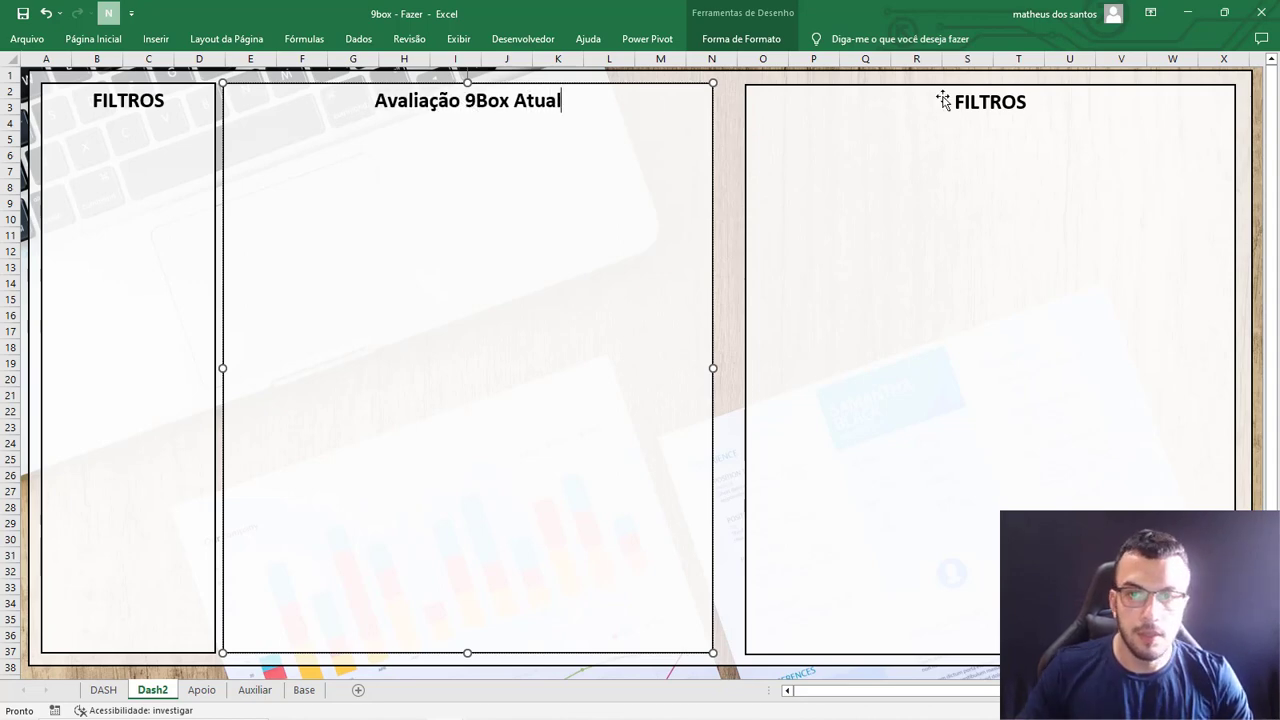
Retitle the wide panel over columns O to X "Historico 9Box" and deselect it.
click(943, 100)
double_click(970, 100)
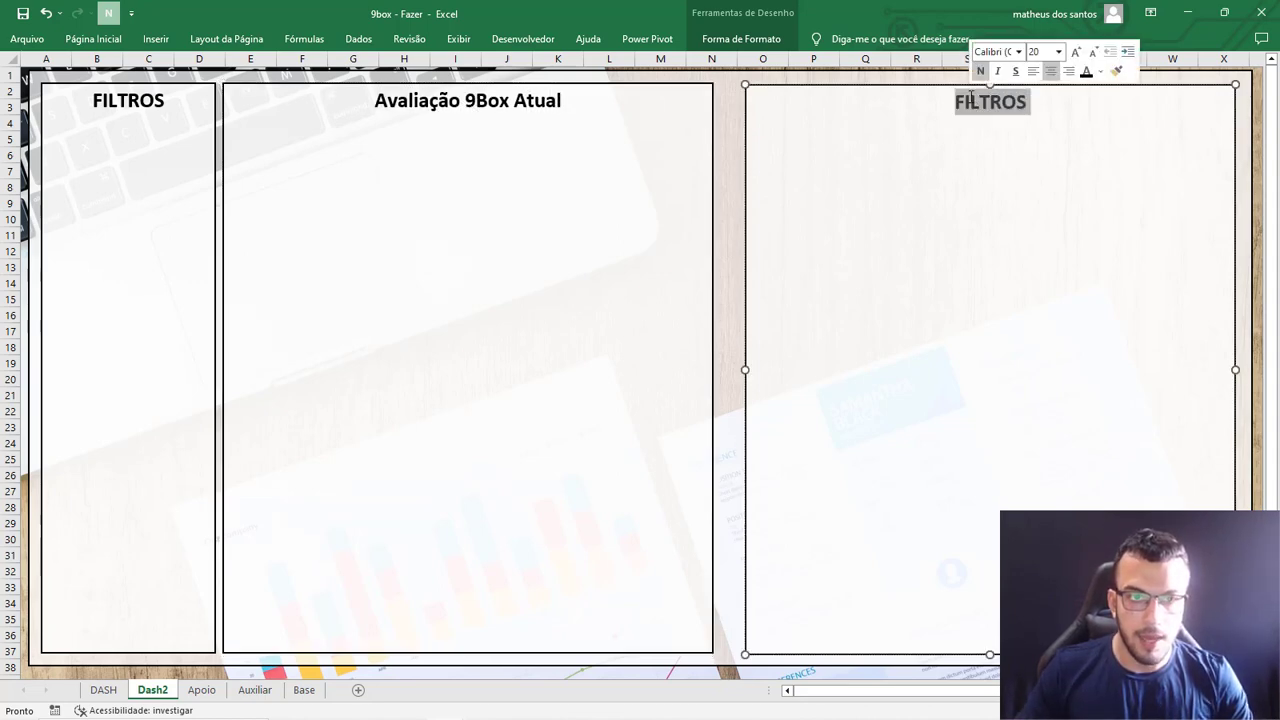
text(His)
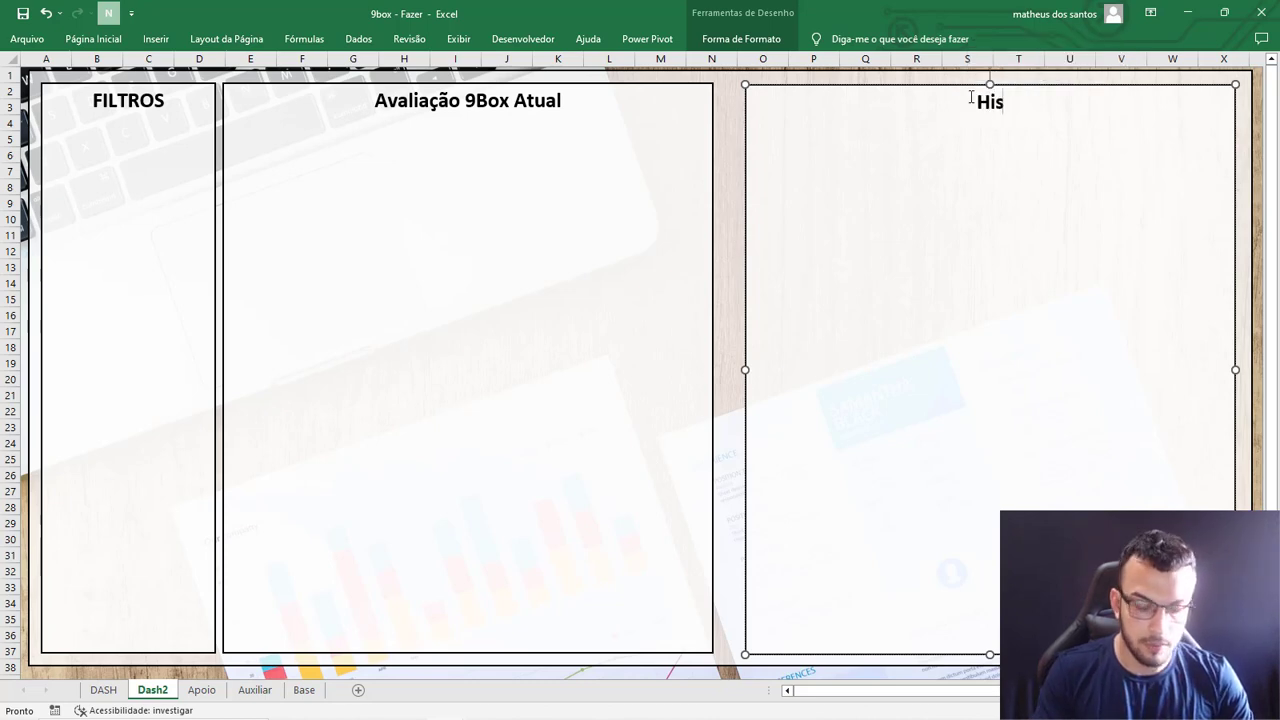
text(torrico)
key(BackSpace)
key(BackSpace)
key(BackSpace)
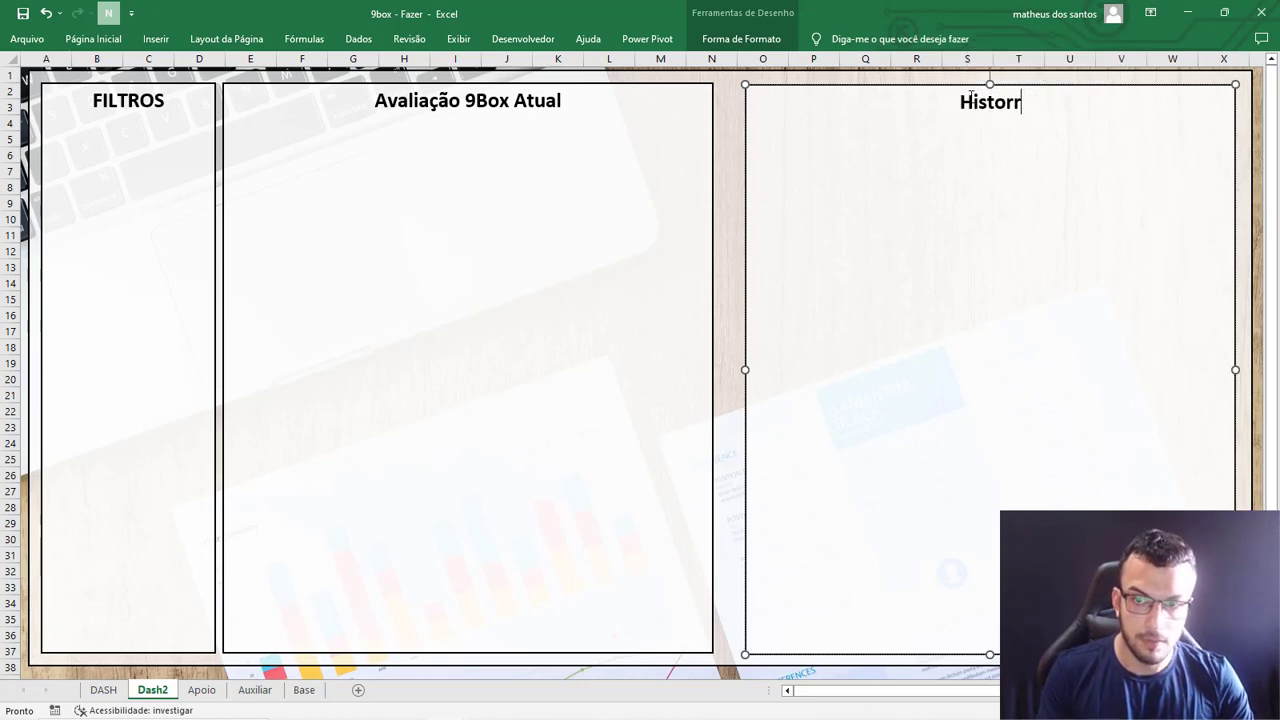
key(BackSpace)
text(ico 9Box)
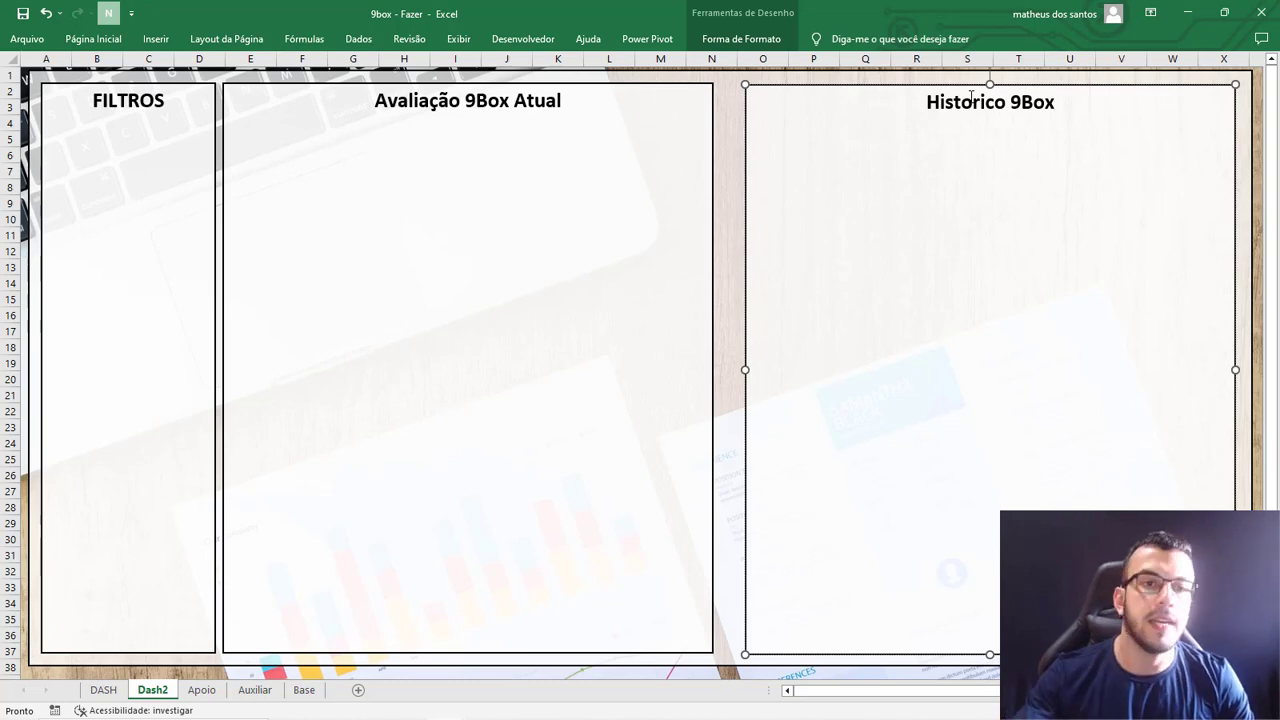
scroll(776, 314, down, 8)
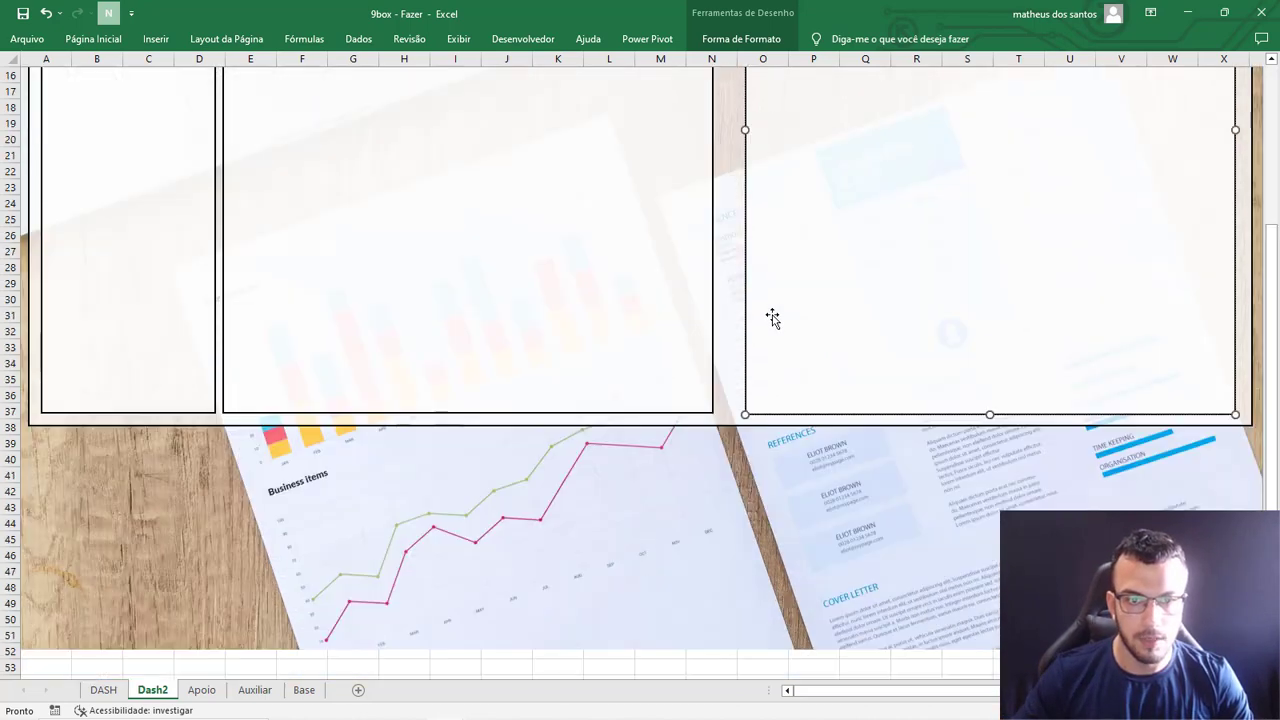
click(604, 508)
scroll(618, 486, up, 5)
scroll(618, 486, up, 3)
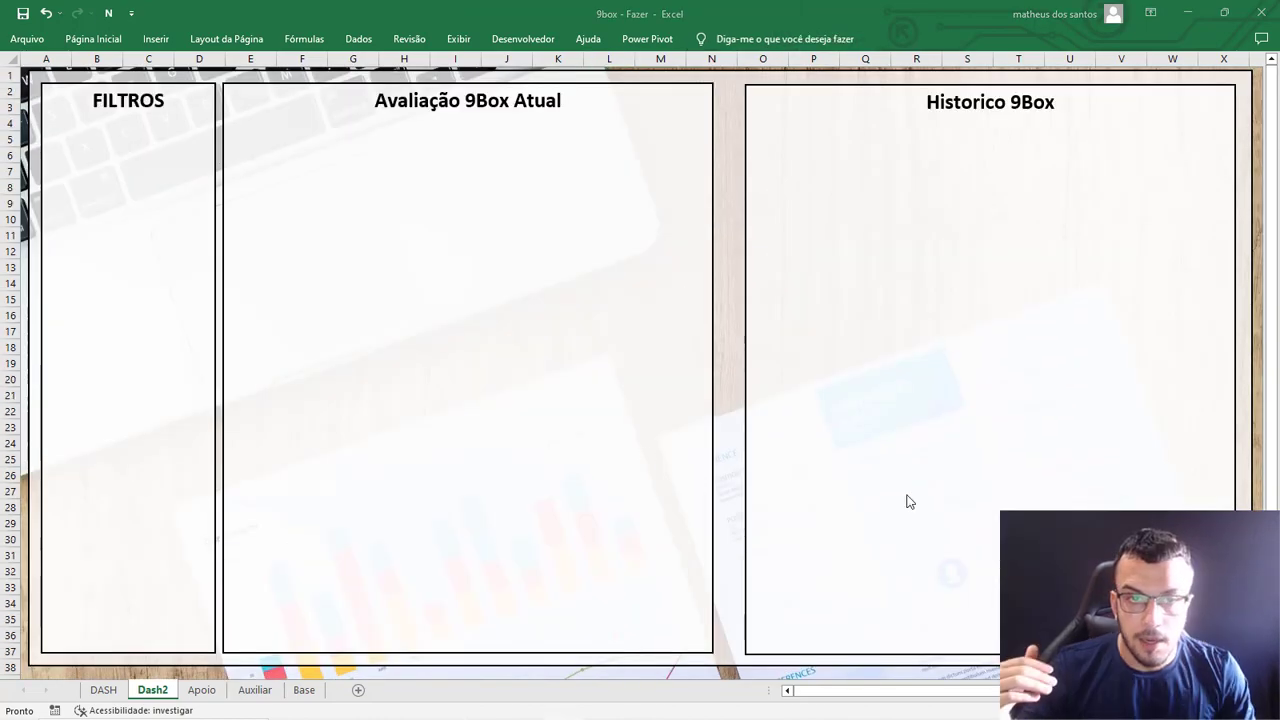
Using the DASH sheet as reference, draw an upward vertical line arrow in column E of the Dash2 "Avaliação 9Box Atual" panel, from row 24 to row 14.
click(102, 690)
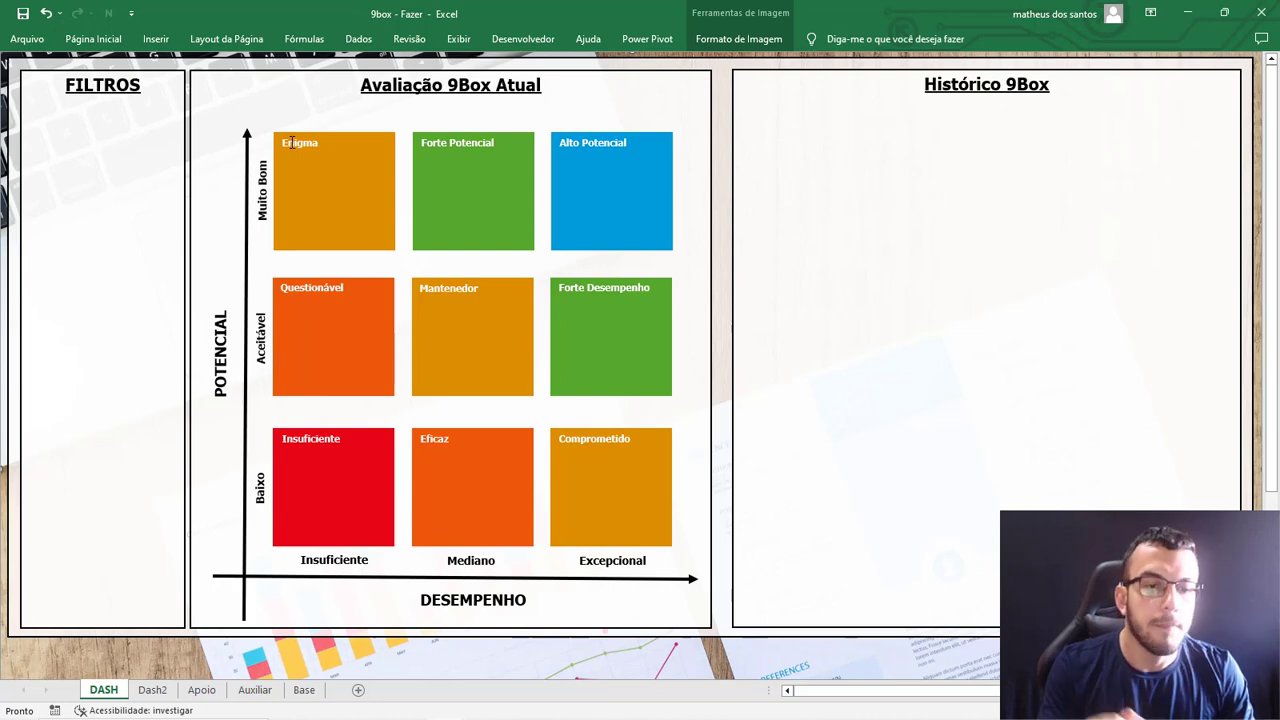
click(150, 690)
click(163, 41)
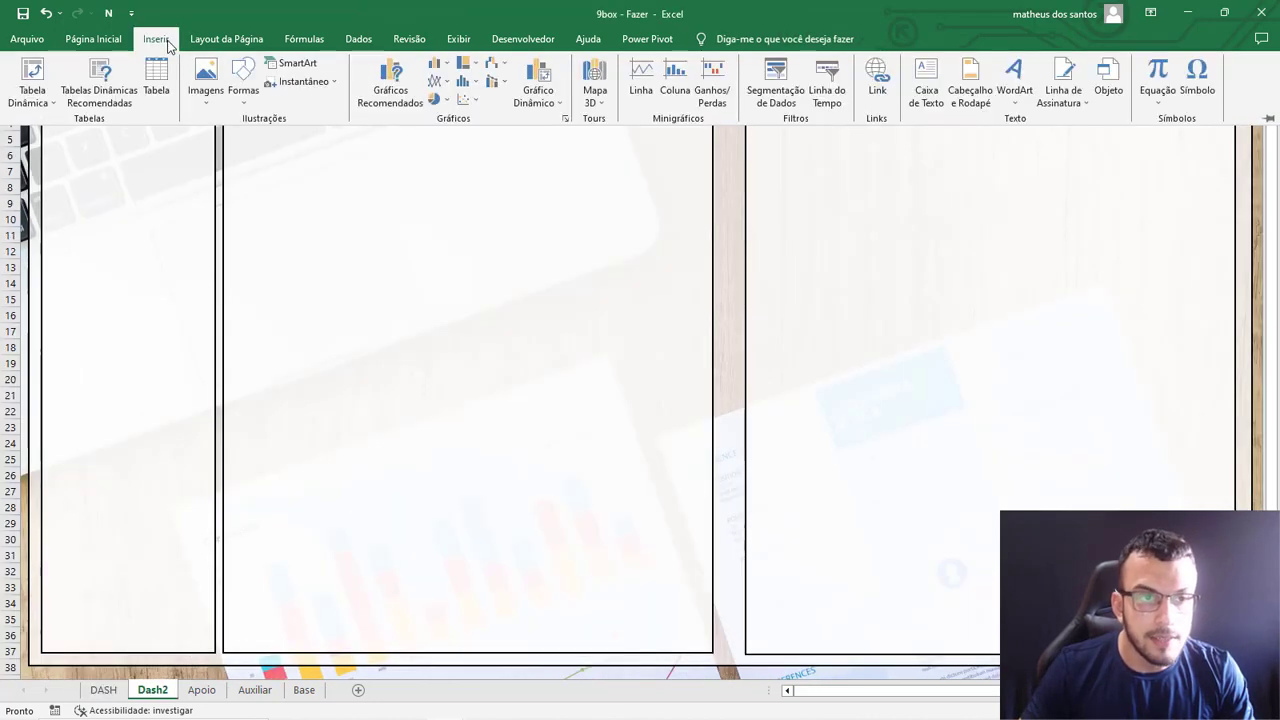
click(246, 104)
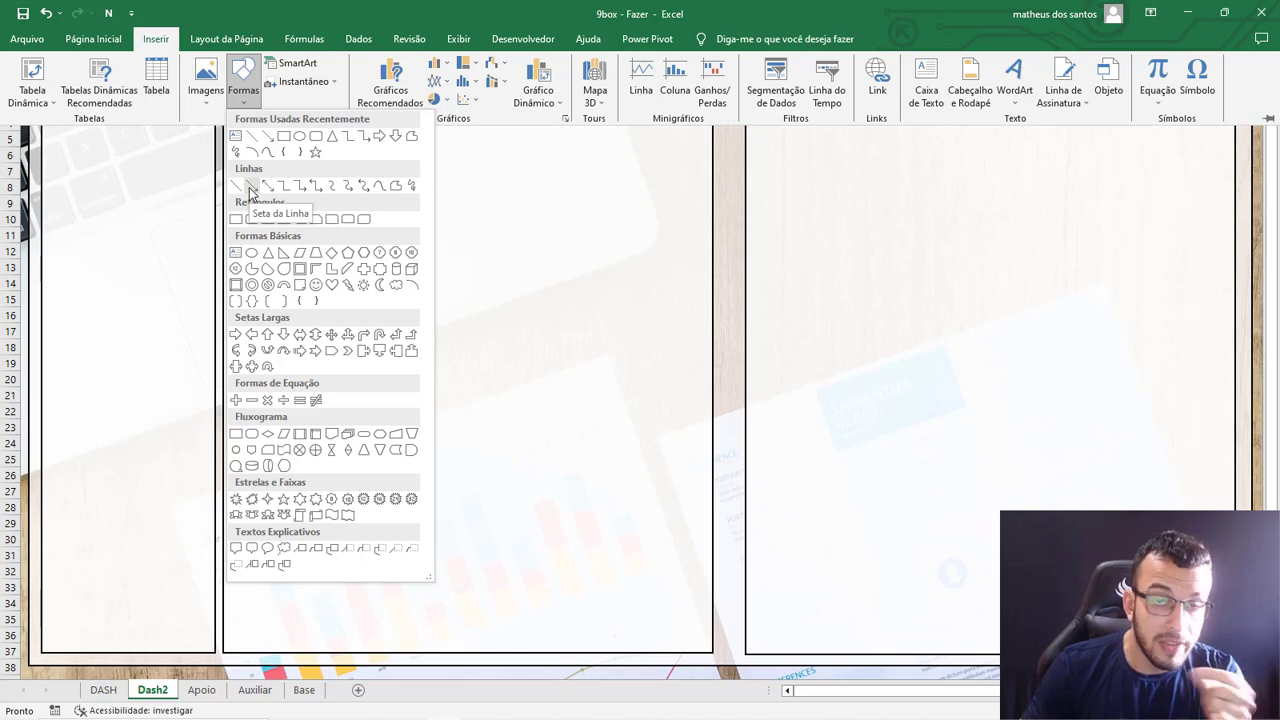
click(251, 189)
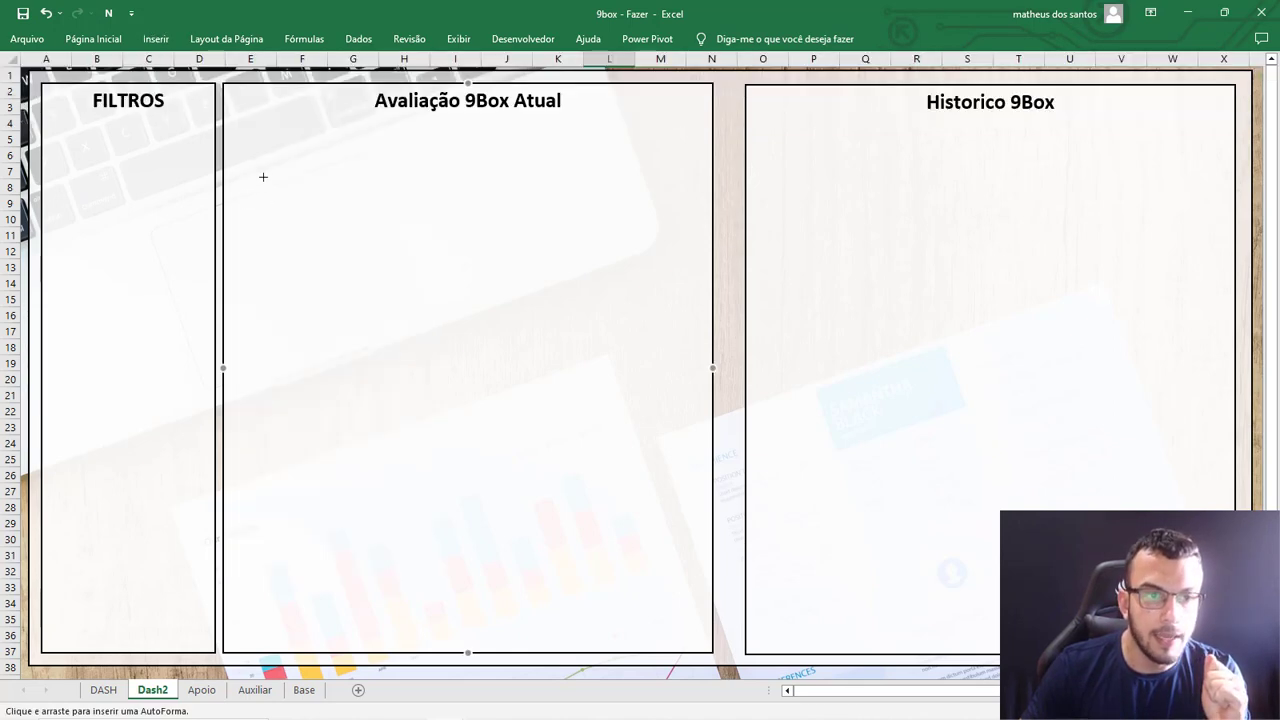
drag(276, 160, 277, 294)
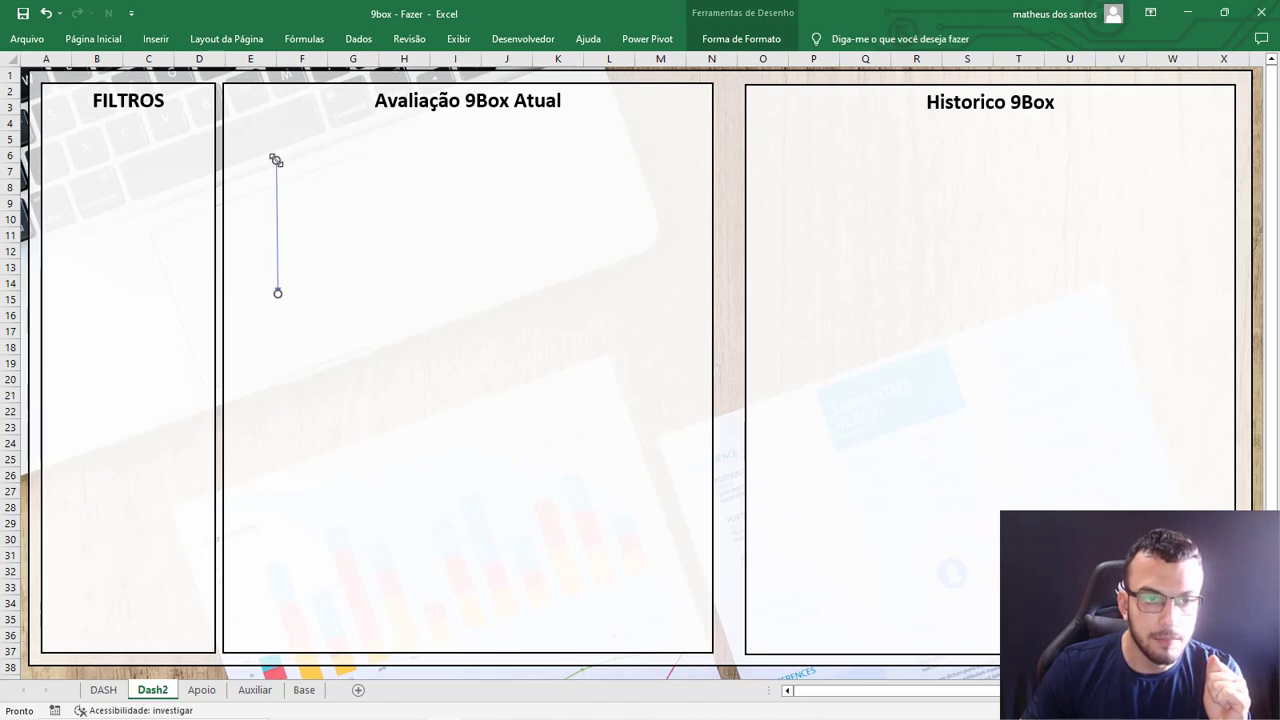
drag(277, 161, 275, 448)
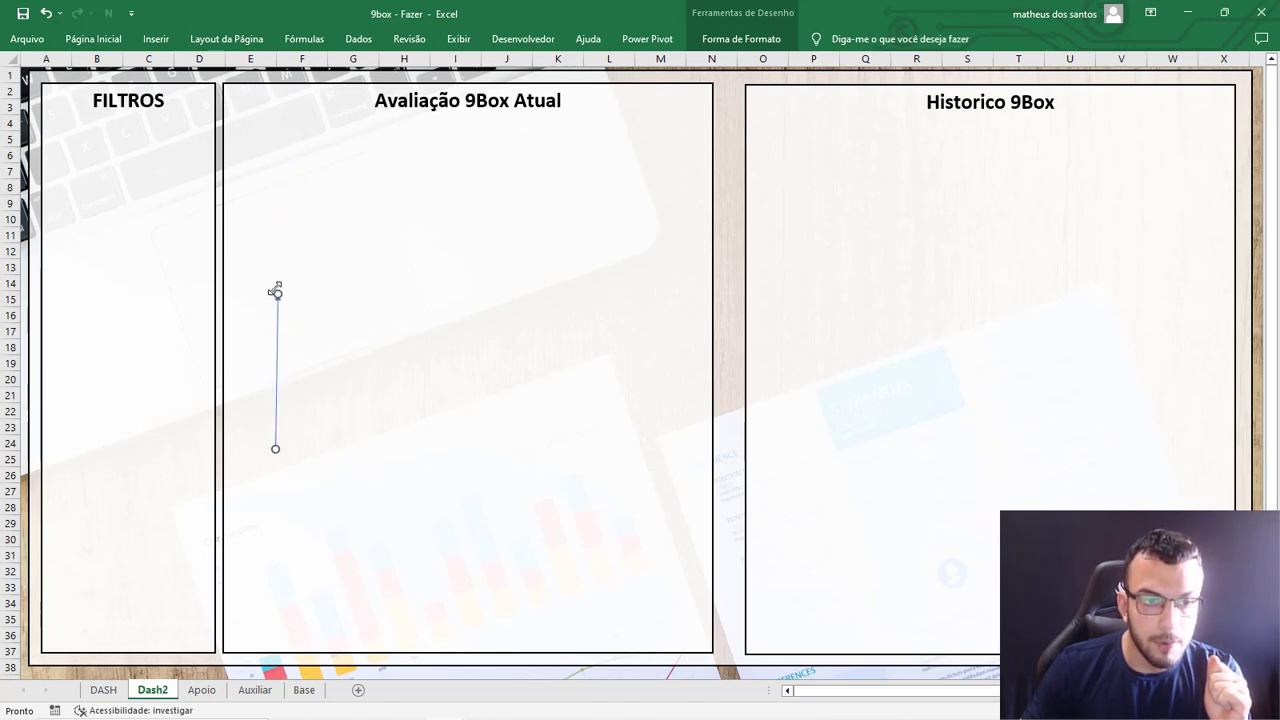
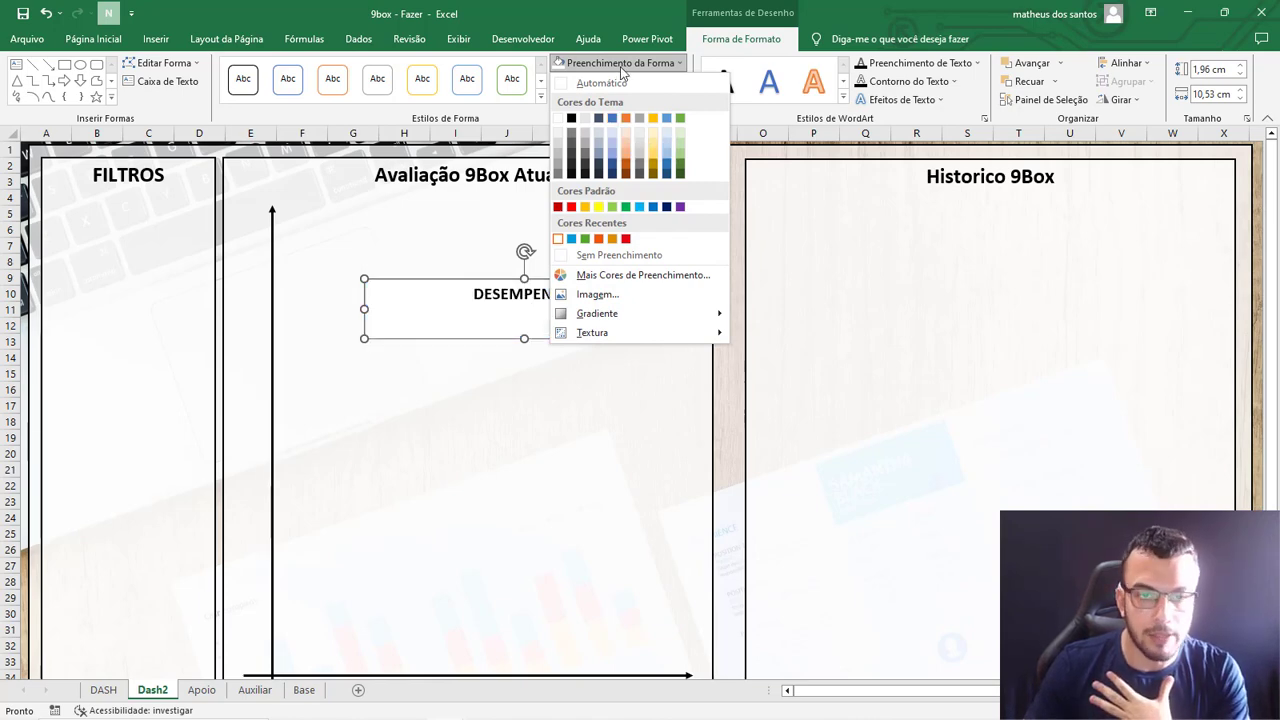
Remove the fill and the outline from the DESEMPENHO text box.
click(603, 256)
click(608, 81)
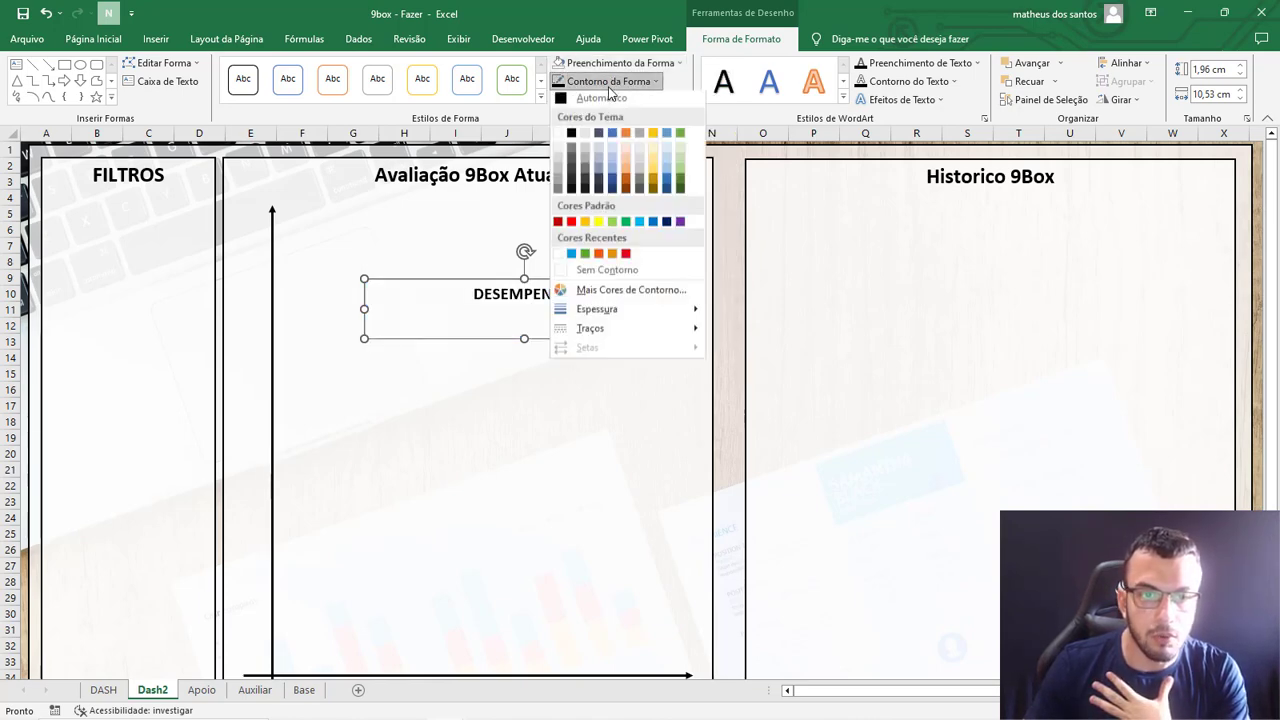
click(590, 280)
Place the DESEMPENHO label just below the horizontal arrow and resize it to about 1.03 cm high by 13.71 cm wide.
scroll(499, 355, down, 2)
drag(573, 186, 516, 598)
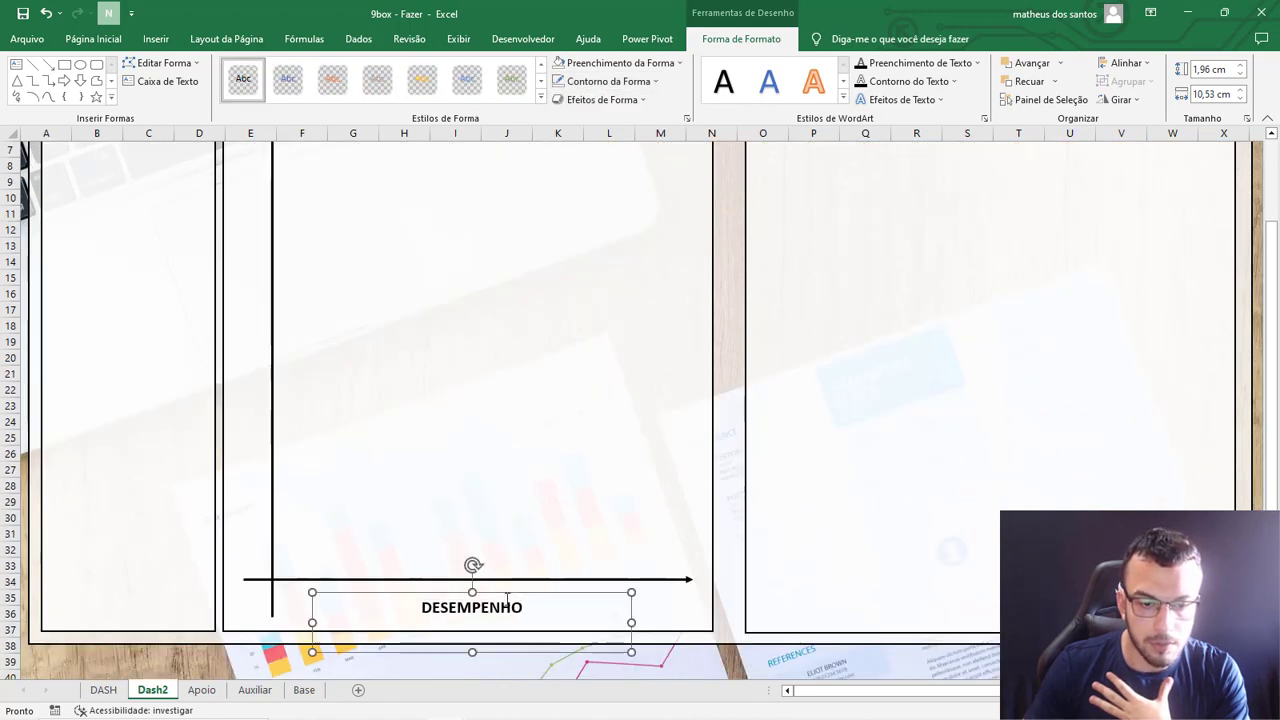
drag(472, 655, 480, 623)
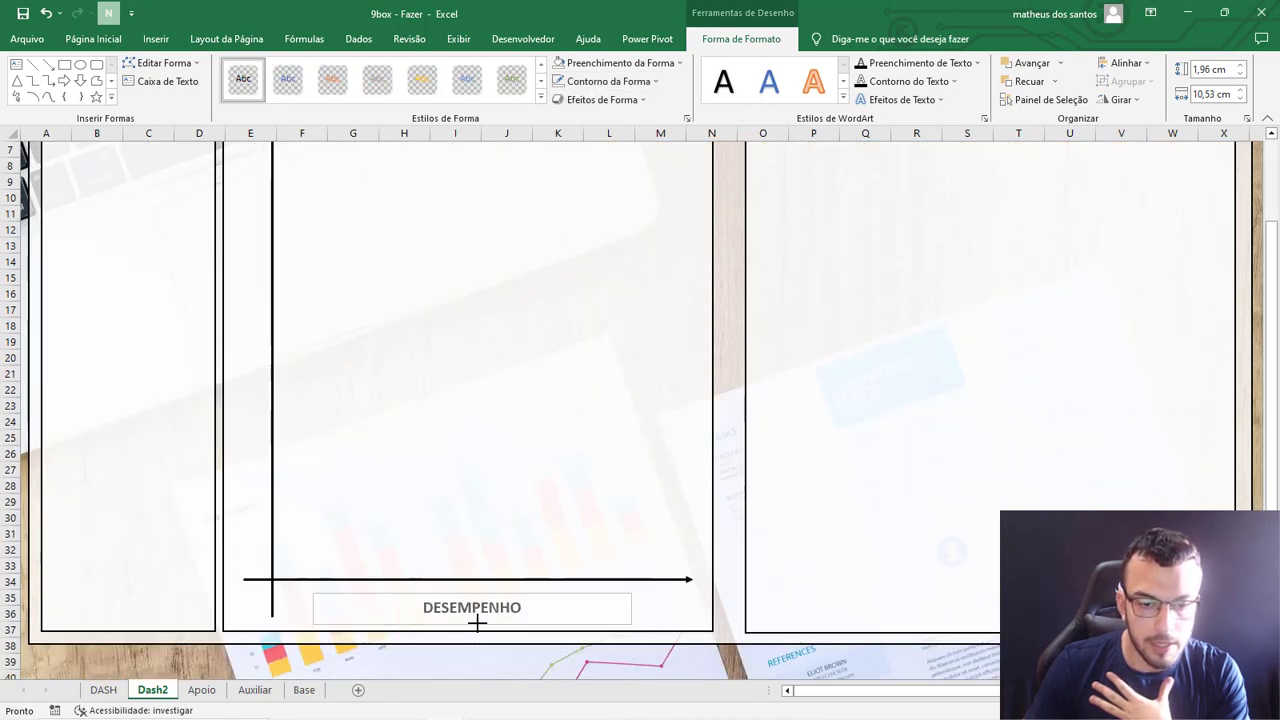
drag(671, 609, 690, 607)
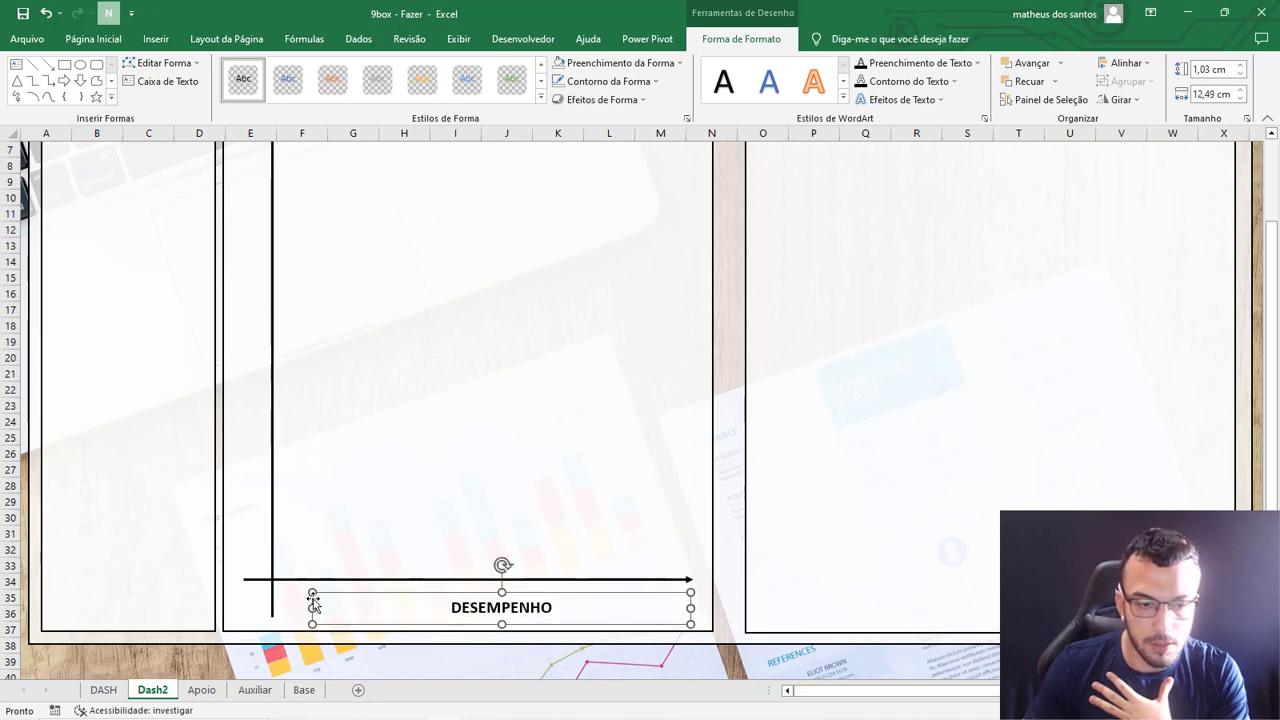
drag(307, 607, 275, 607)
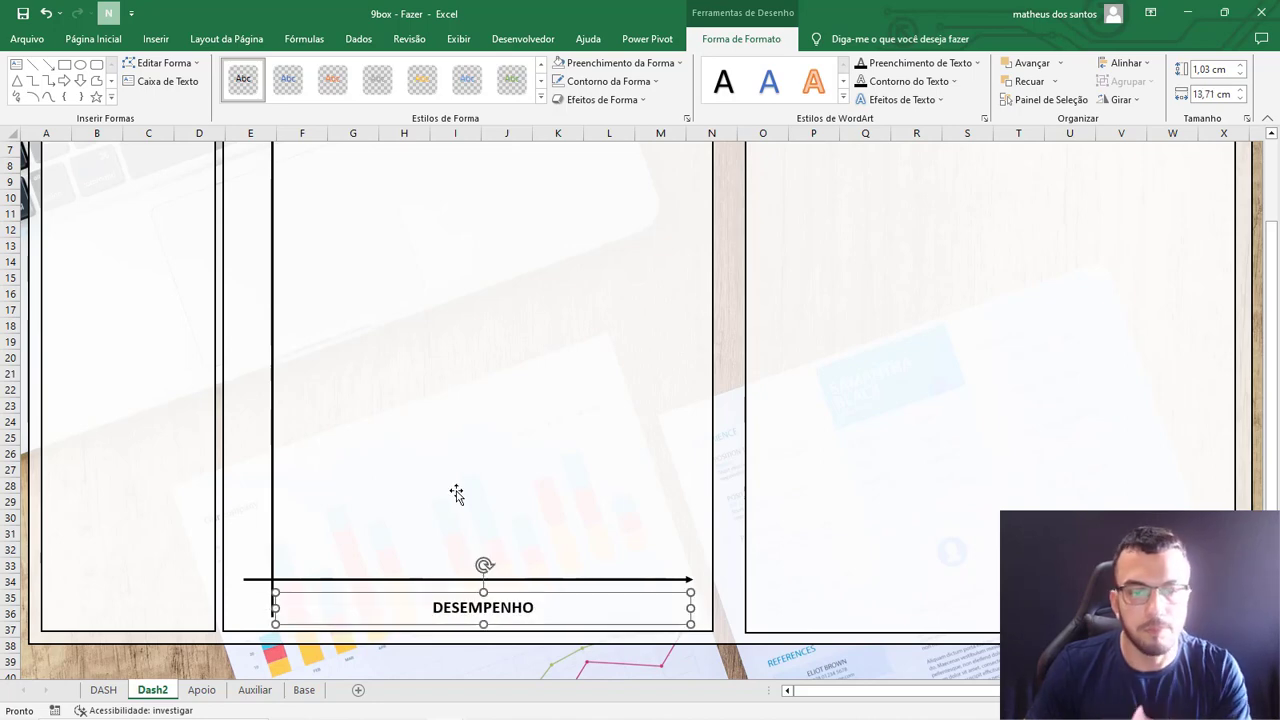
Copy the DESEMPENHO label higher up in the panel and change the copy's text to "POTENCIAL".
drag(537, 593, 529, 405)
double_click(514, 428)
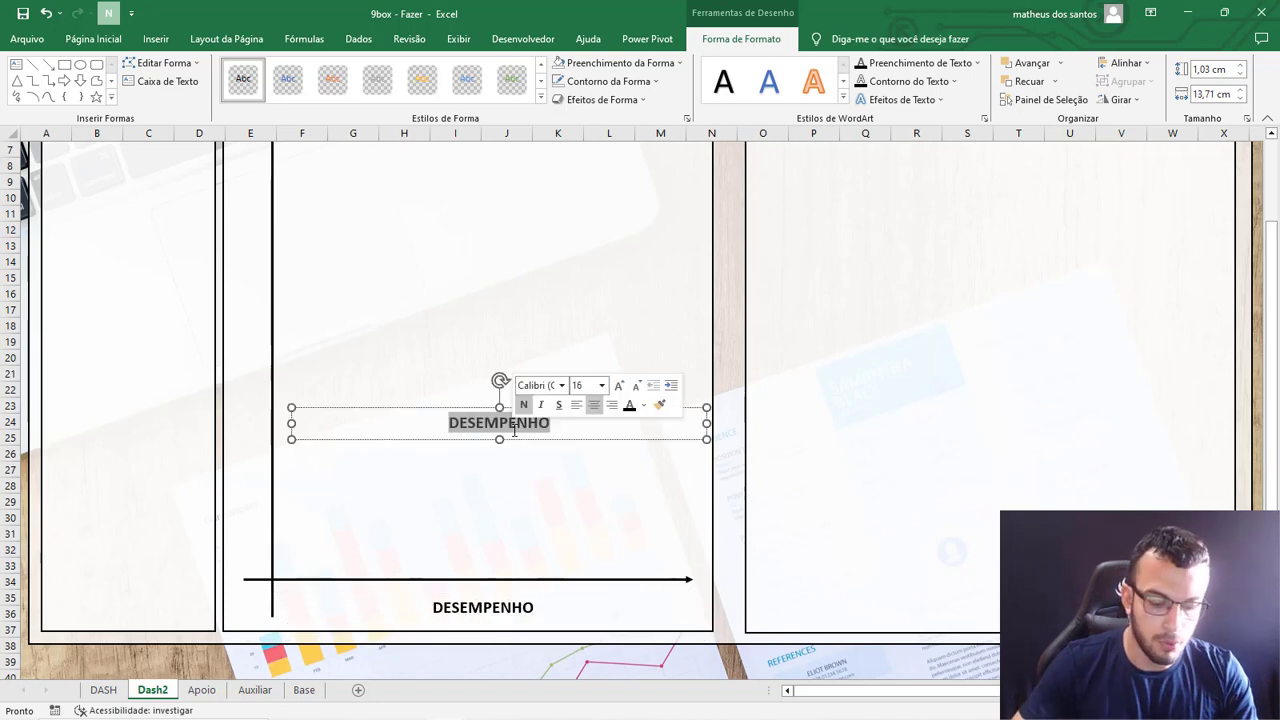
text(POTENCIAL)
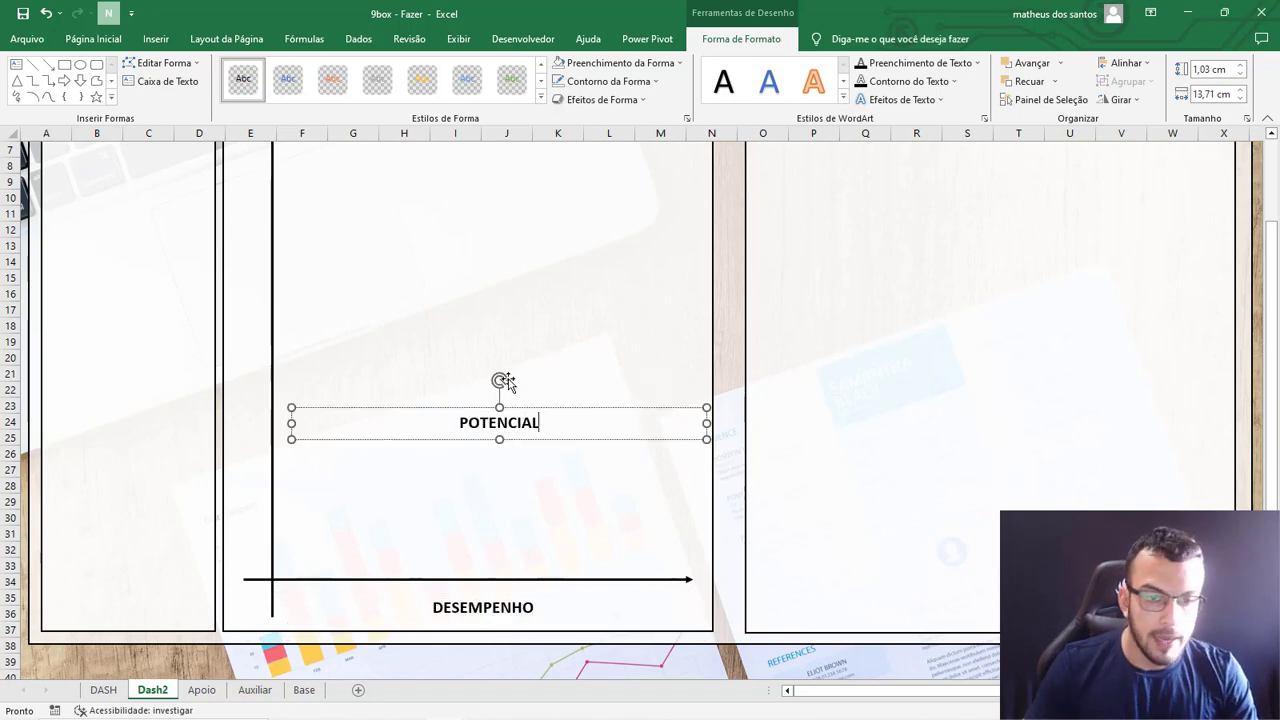
Rotate the POTENCIAL label to read upward beside the vertical arrow in column E, stretch it along the arrow's length, and deselect it.
drag(500, 379, 280, 362)
scroll(257, 309, up, 2)
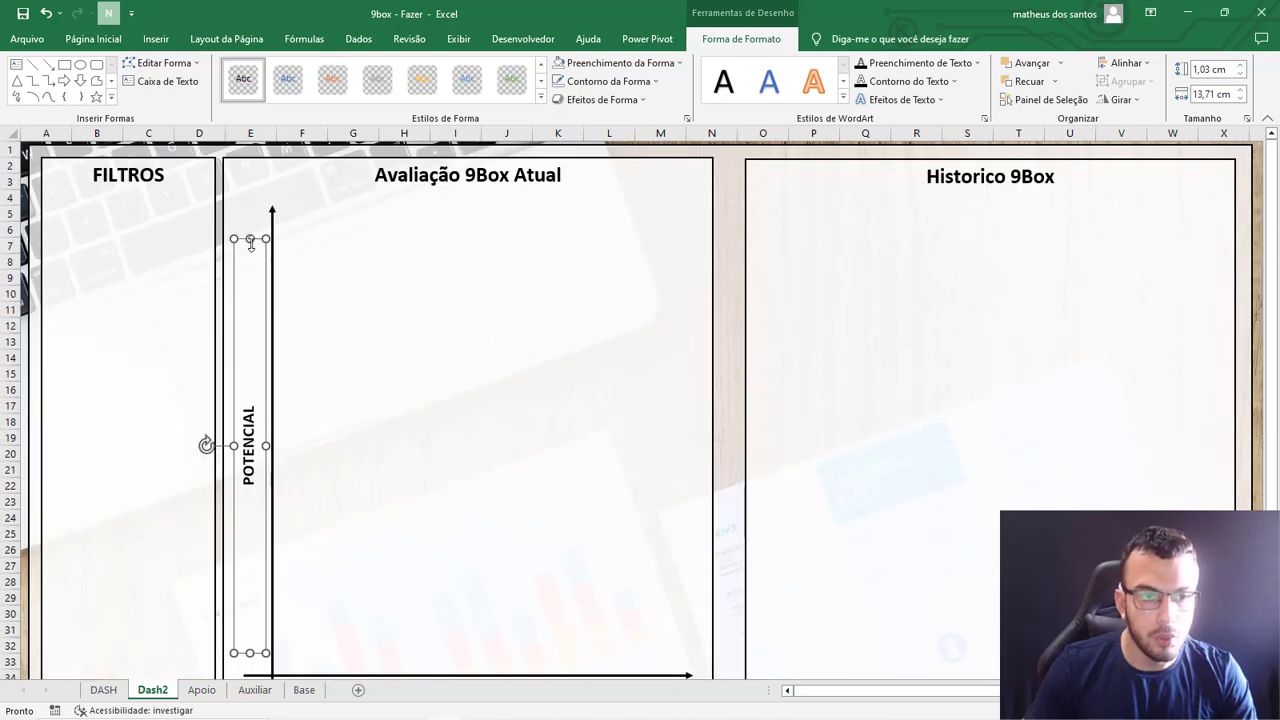
drag(250, 240, 250, 210)
scroll(233, 600, down, 1)
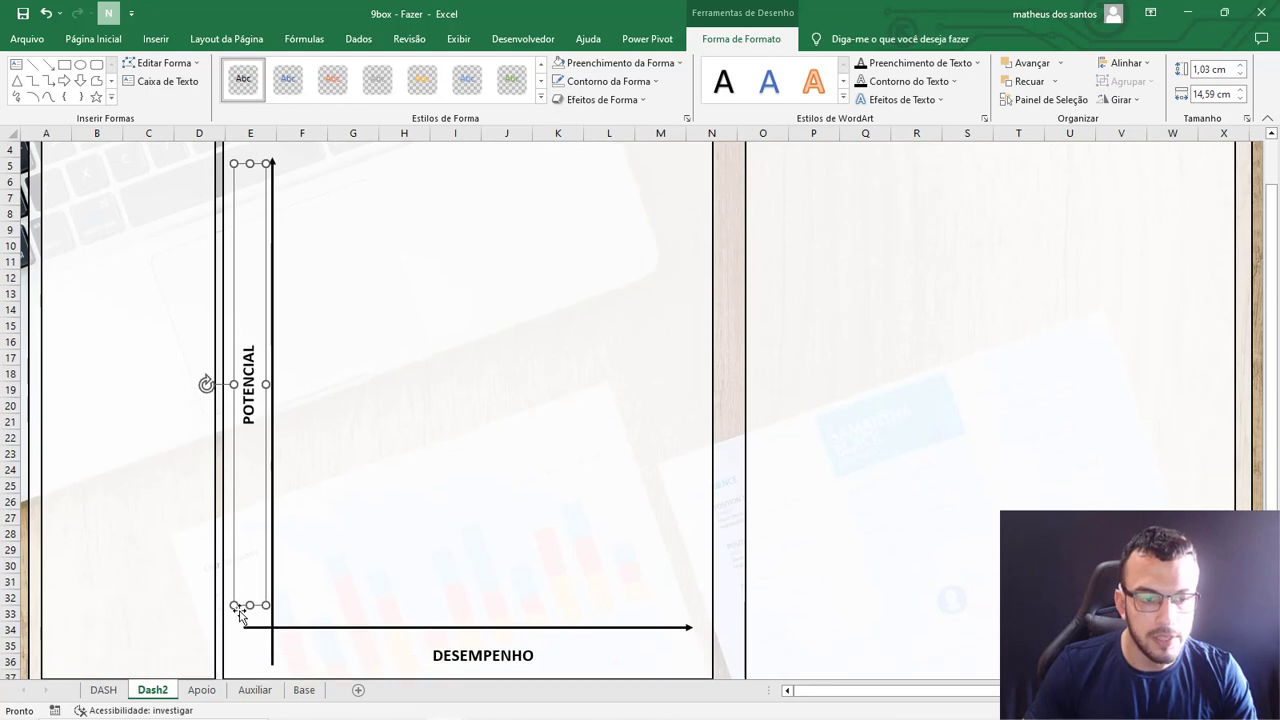
drag(249, 605, 251, 620)
click(826, 480)
scroll(614, 514, down, 8)
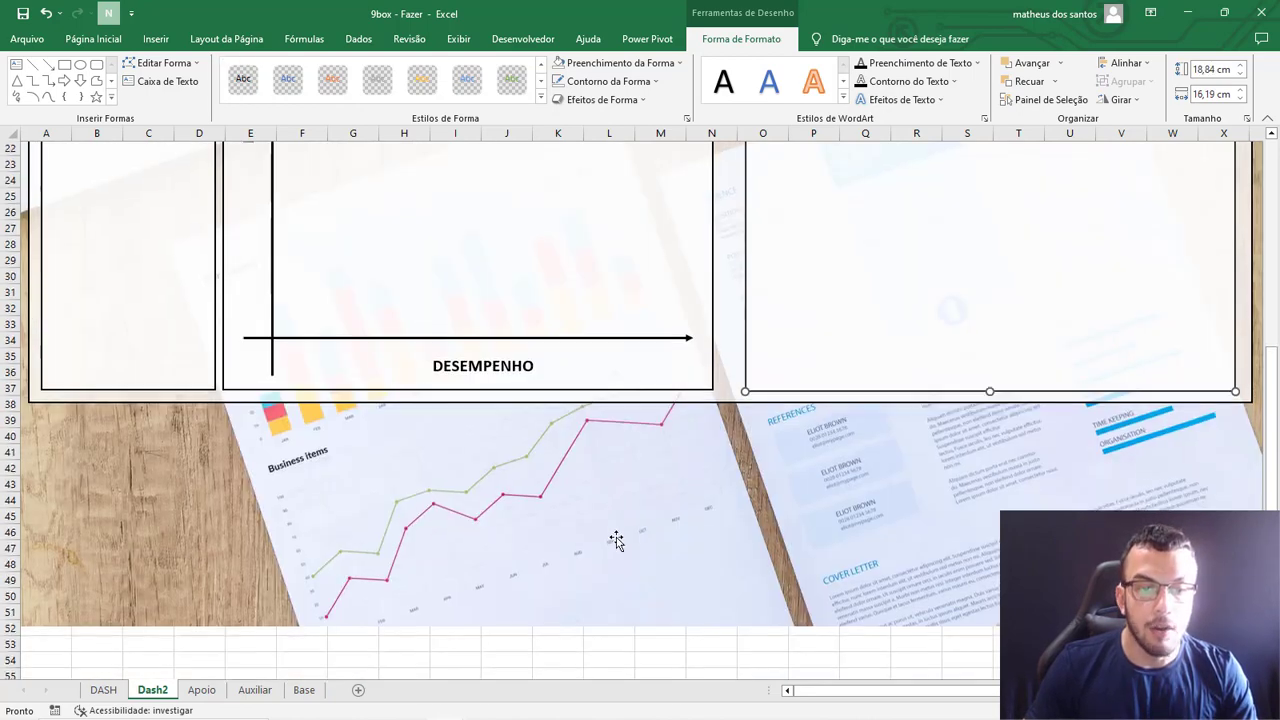
scroll(600, 530, down, 4)
click(557, 543)
scroll(567, 543, up, 12)
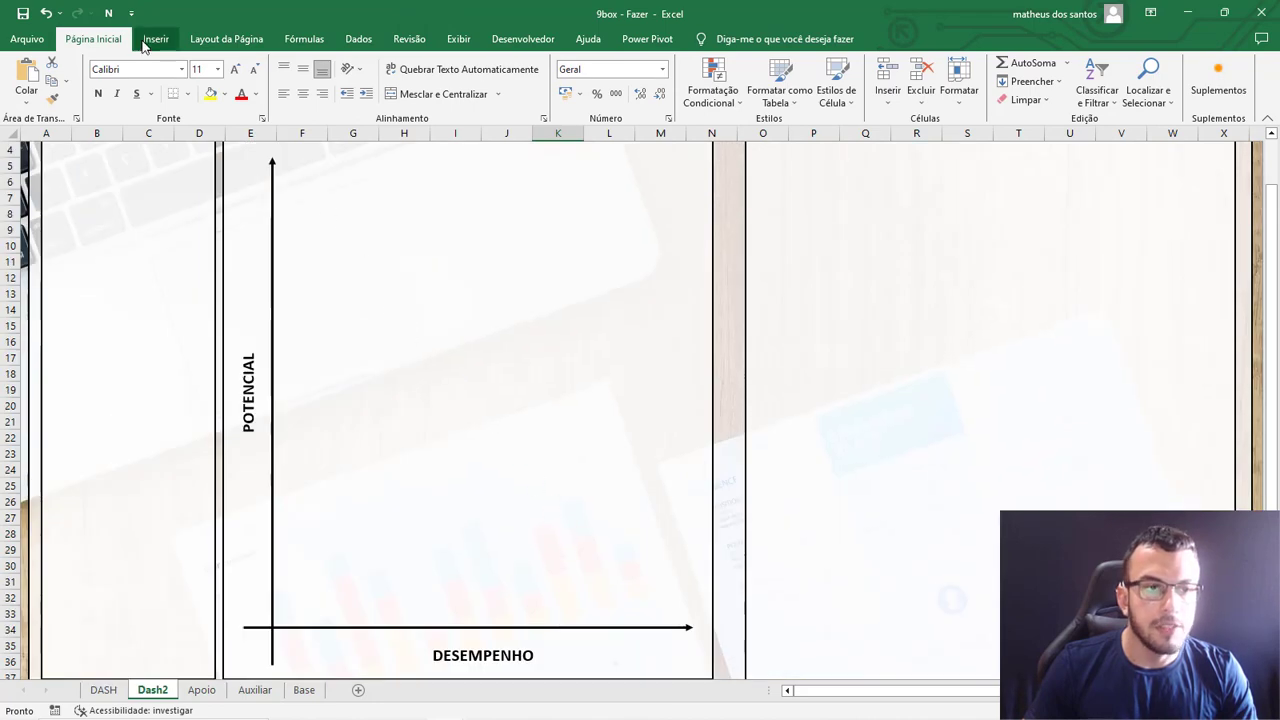
Draw a square about 4.13 cm per side above the horizontal arrow, next to the vertical arrow, from row 24 to row 31.
double_click(108, 38)
click(150, 39)
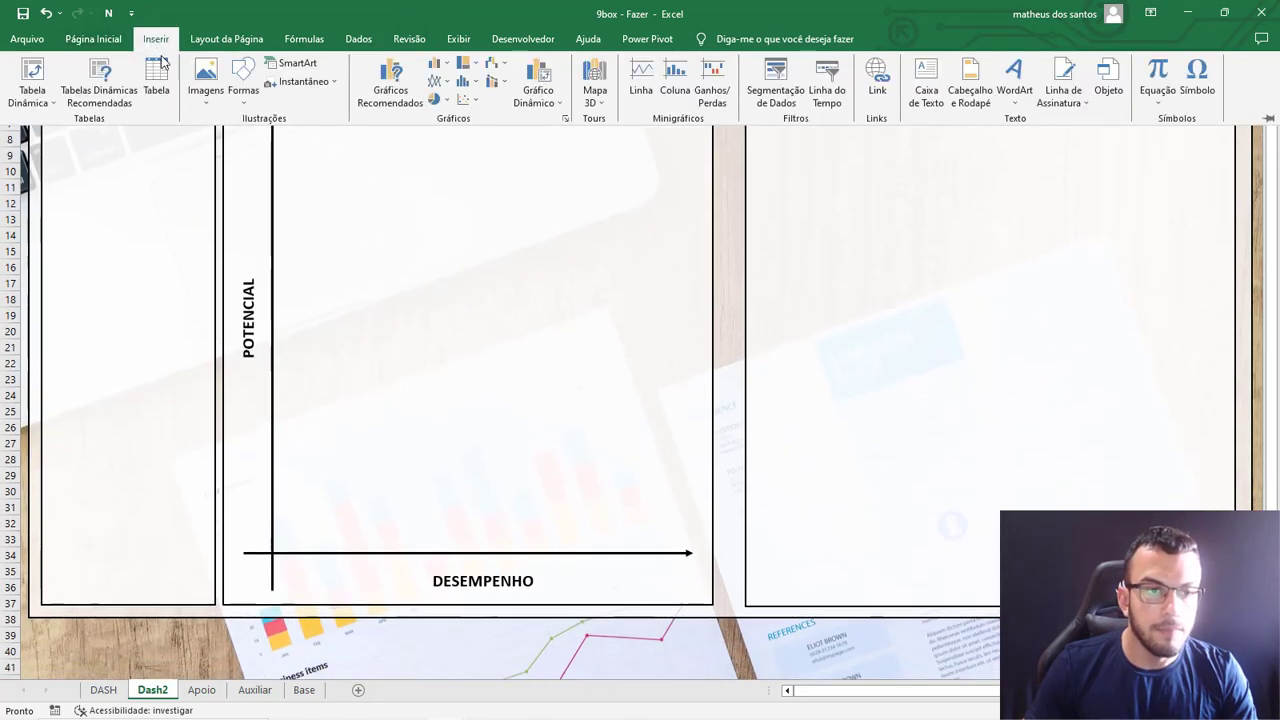
click(243, 85)
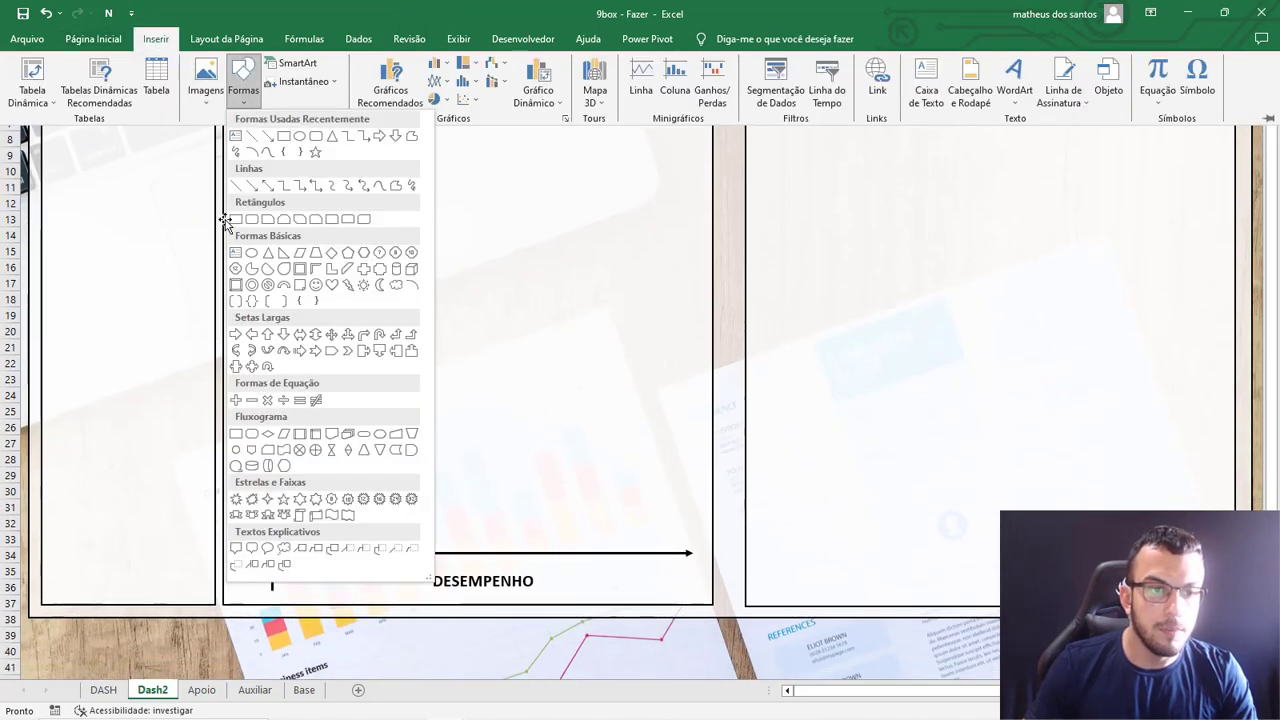
click(236, 220)
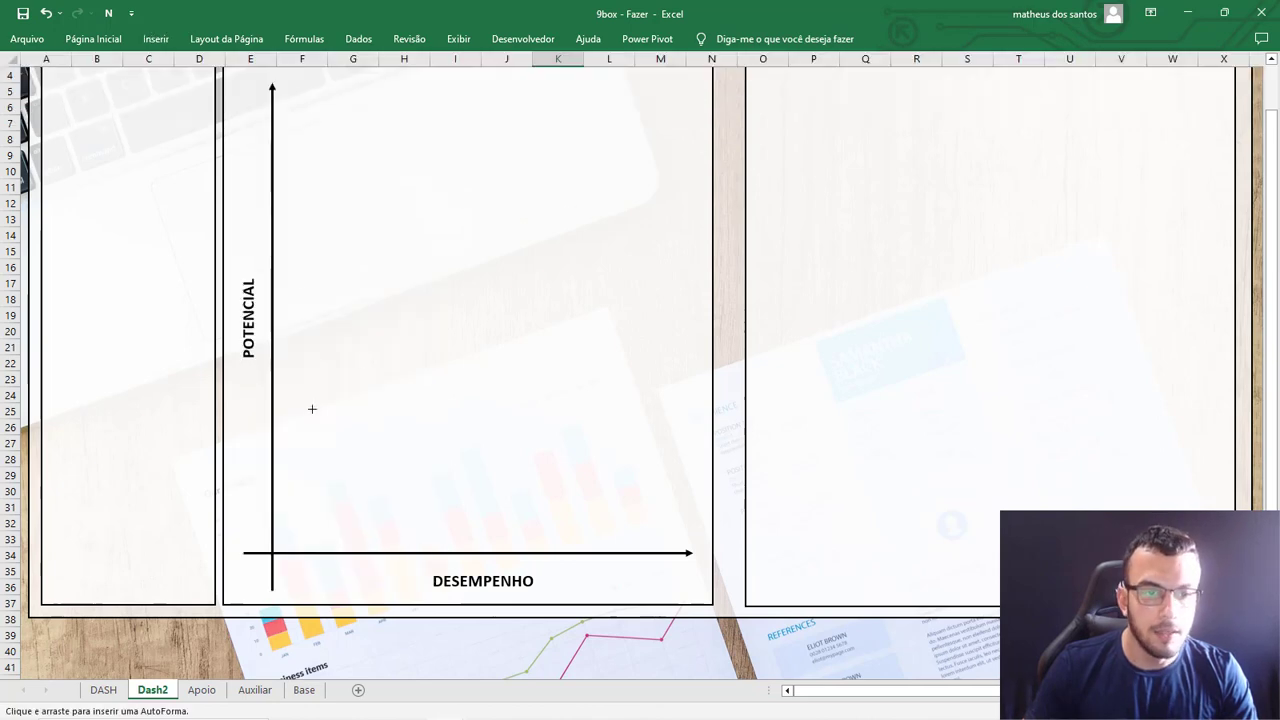
drag(297, 377, 431, 513)
drag(378, 446, 375, 464)
Copy the square twice to its right so that three squares form a row reaching column N.
drag(428, 527, 628, 446)
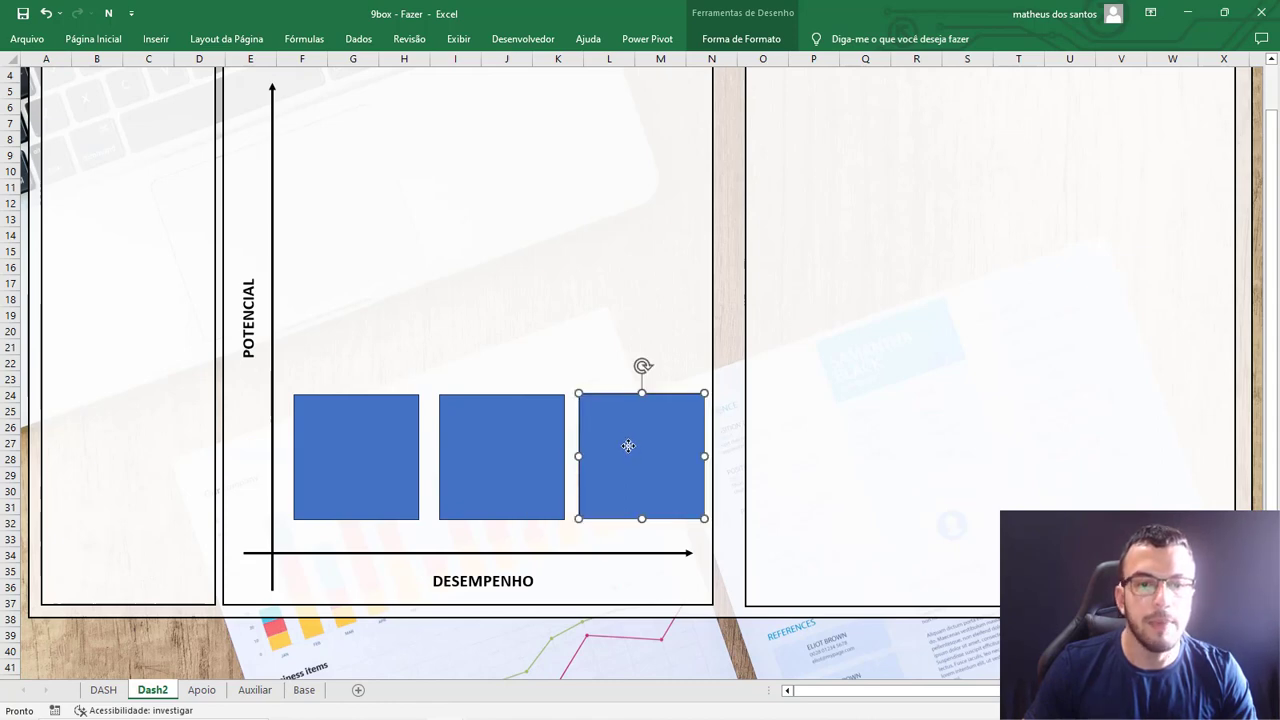
shift+click(505, 463)
shift+click(378, 444)
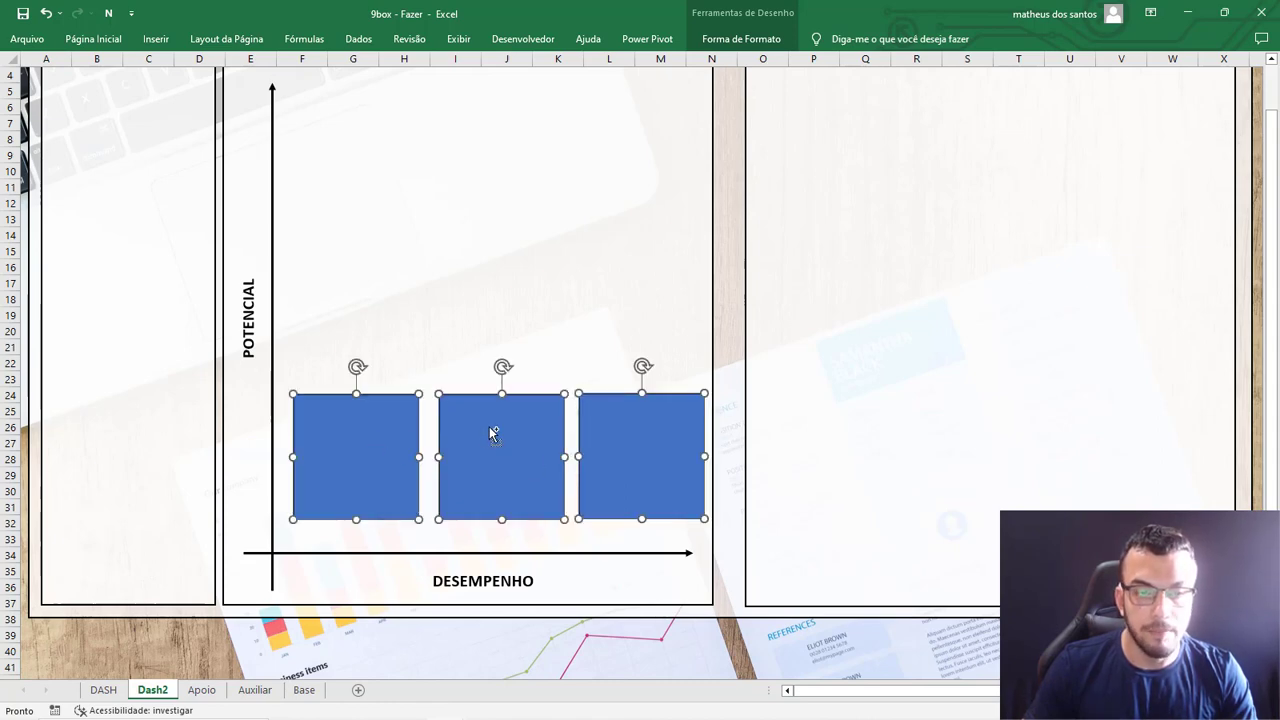
scroll(608, 534, down, 5)
click(574, 620)
scroll(623, 529, up, 4)
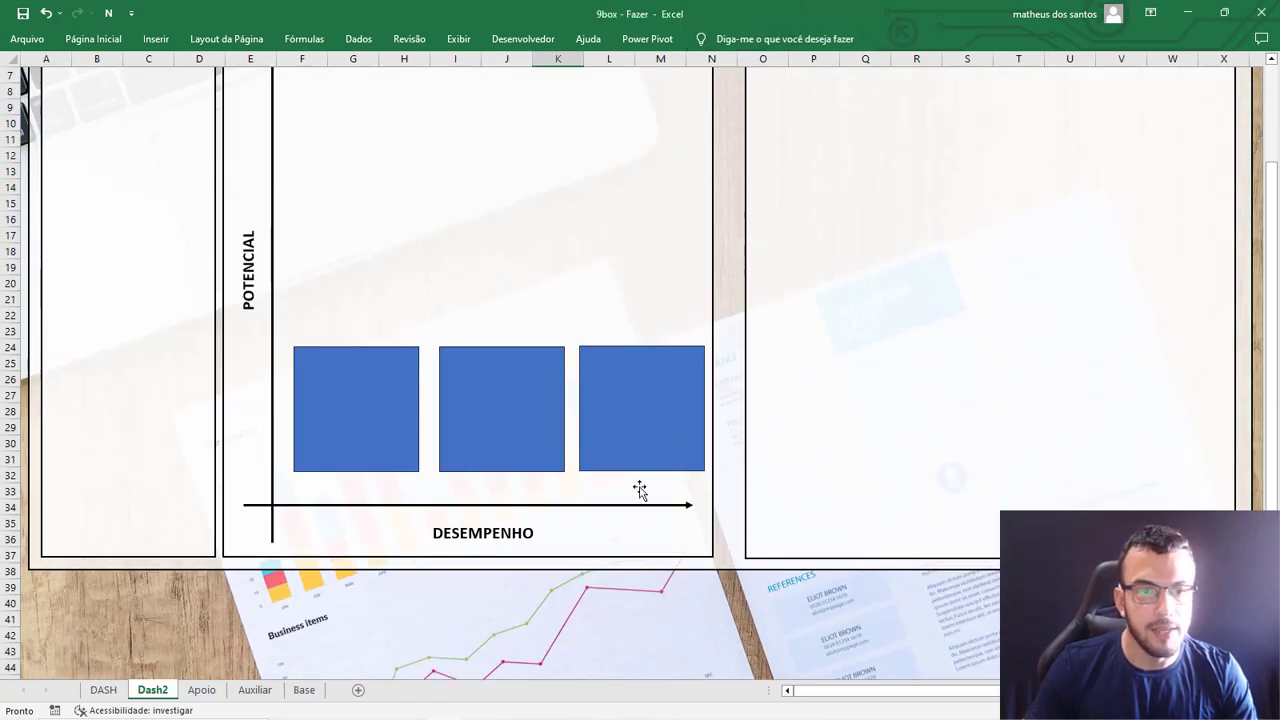
Copy the row of three squares twice upward to complete a 3 by 3 grid of boxes.
click(675, 397)
shift+click(491, 403)
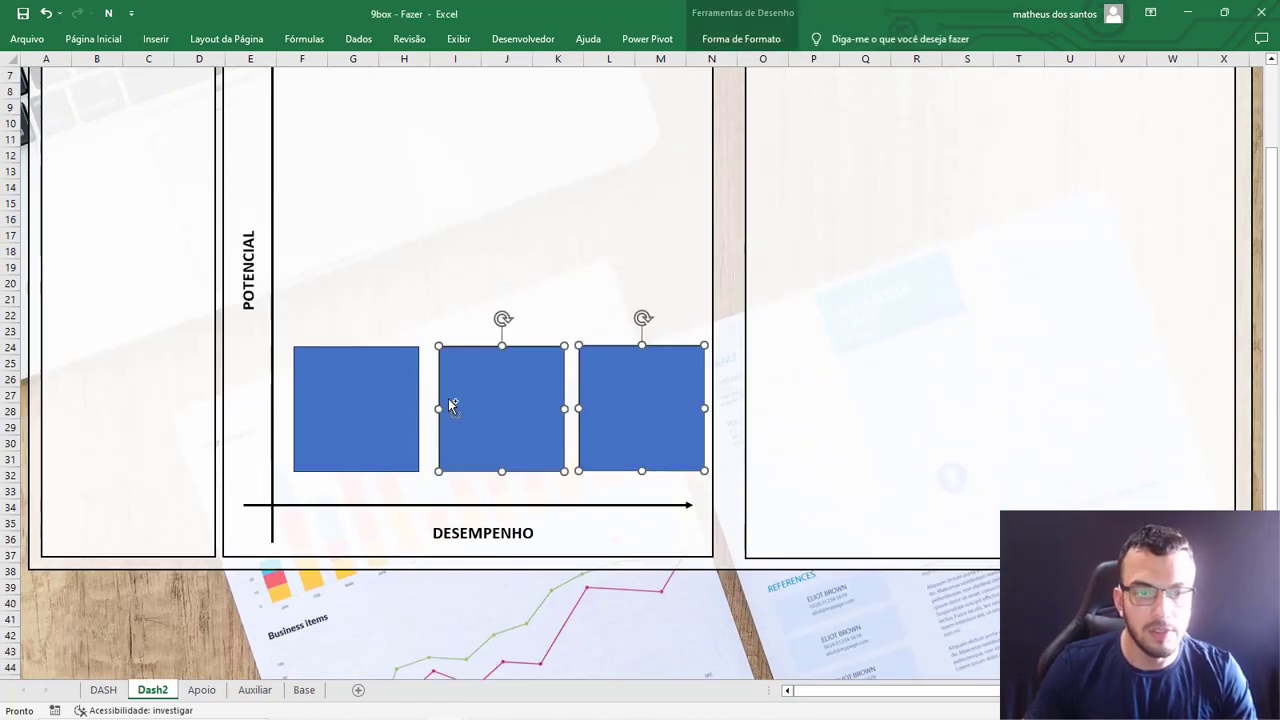
shift+click(344, 393)
drag(575, 425, 618, 251)
scroll(622, 257, up, 2)
key(ctrl+d)
drag(640, 347, 627, 193)
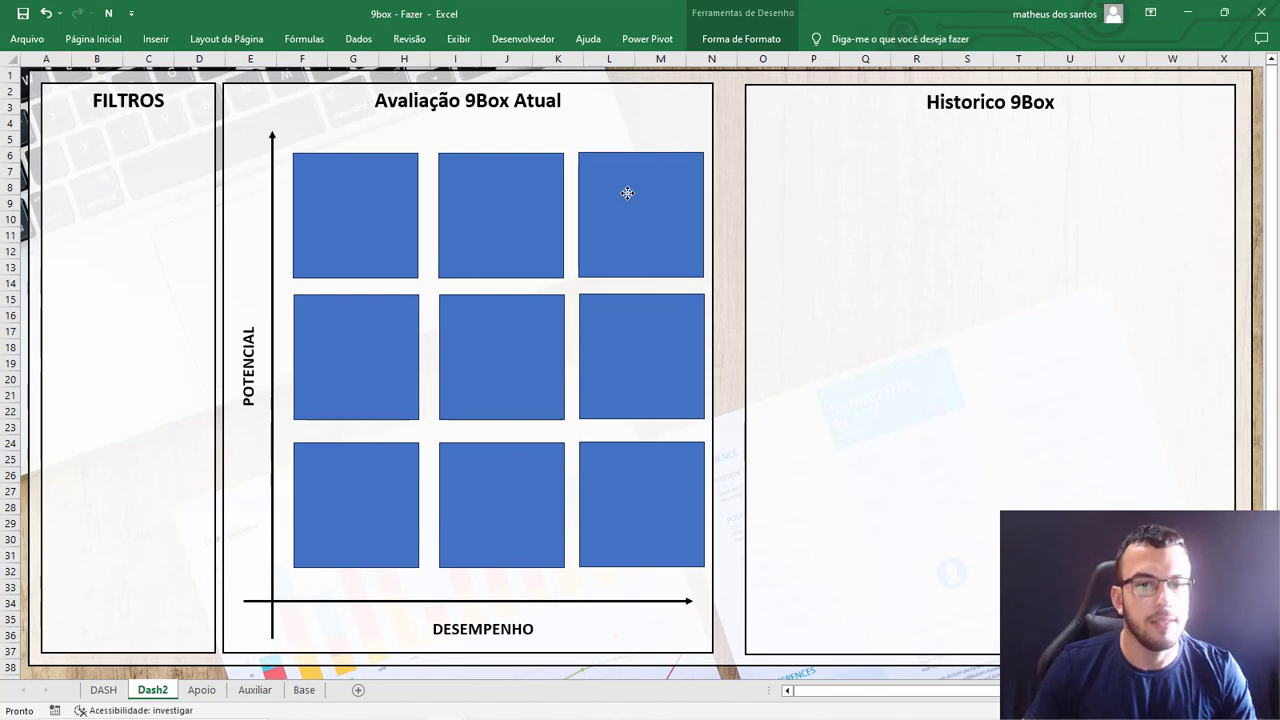
Fill the grid's upper-right square with the theme orange, Laranja, Ênfase 2.
click(645, 208)
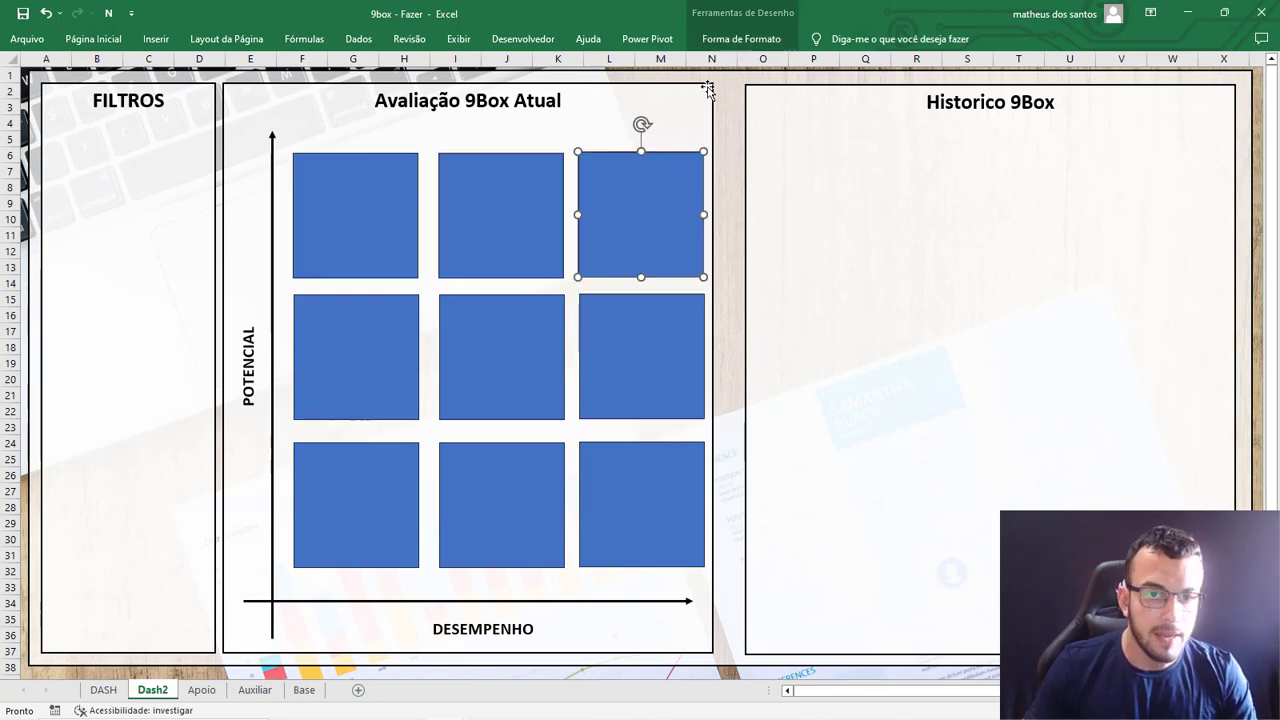
click(741, 39)
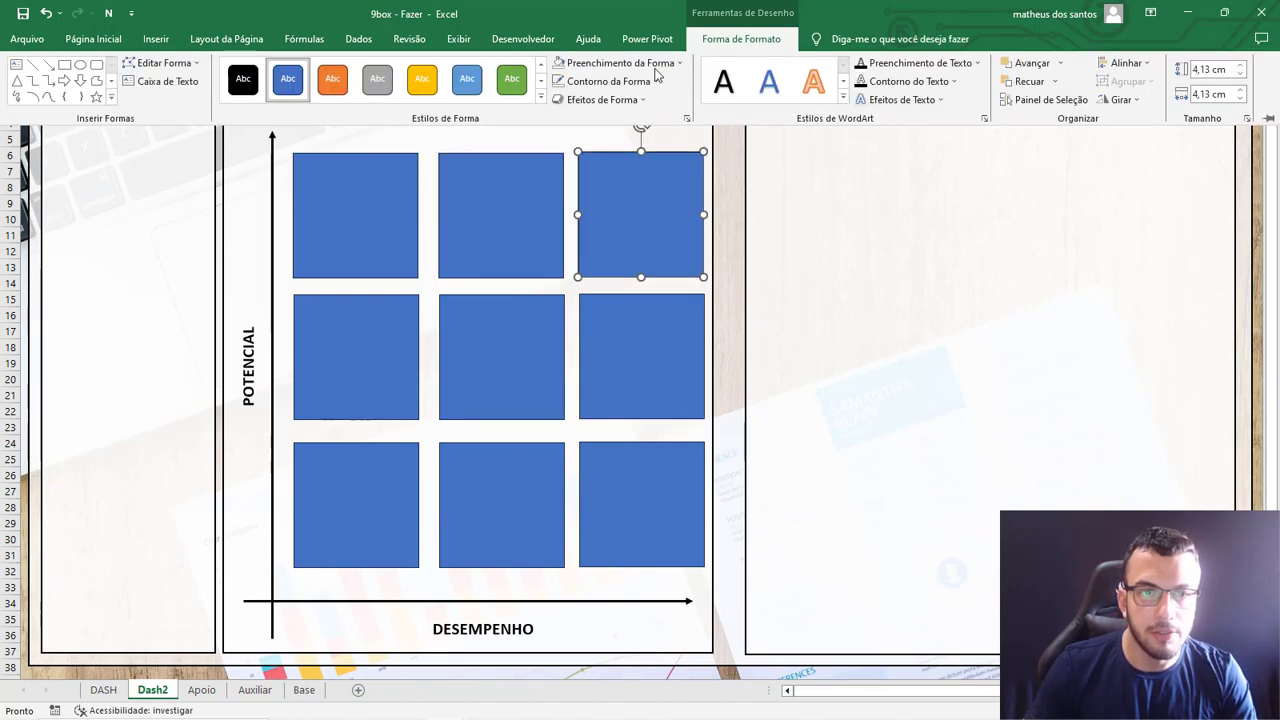
click(660, 63)
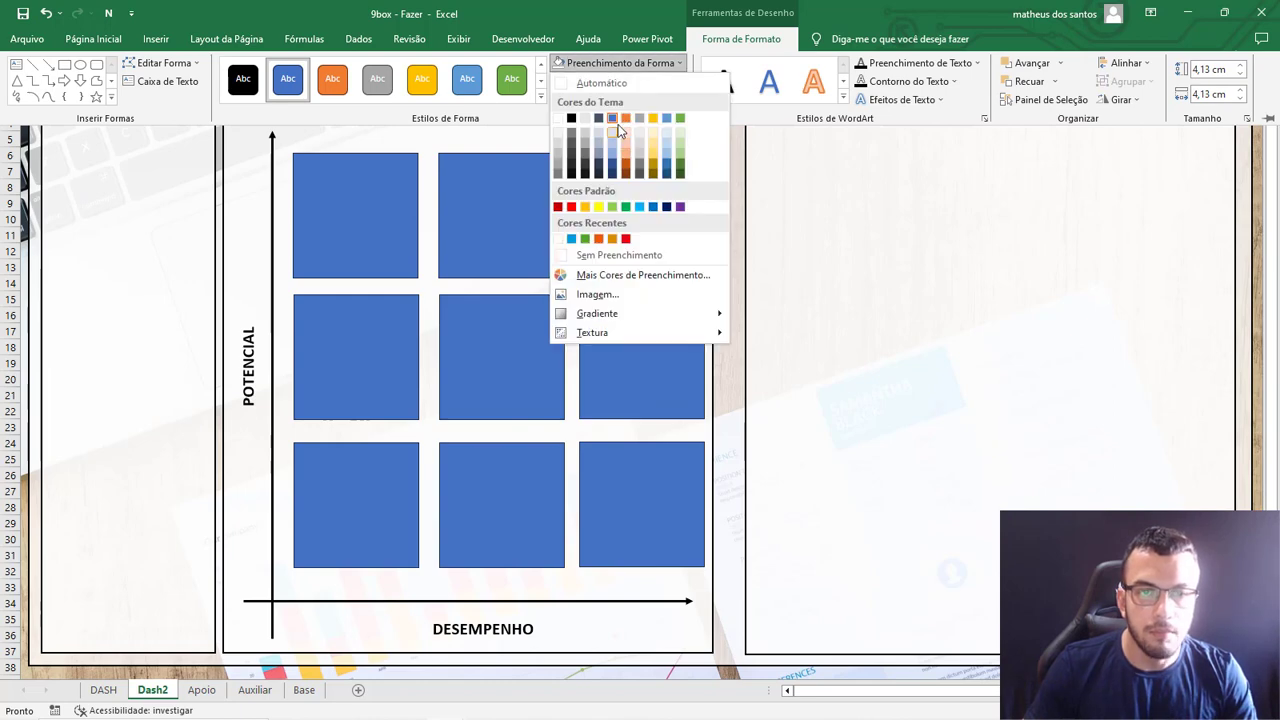
click(626, 118)
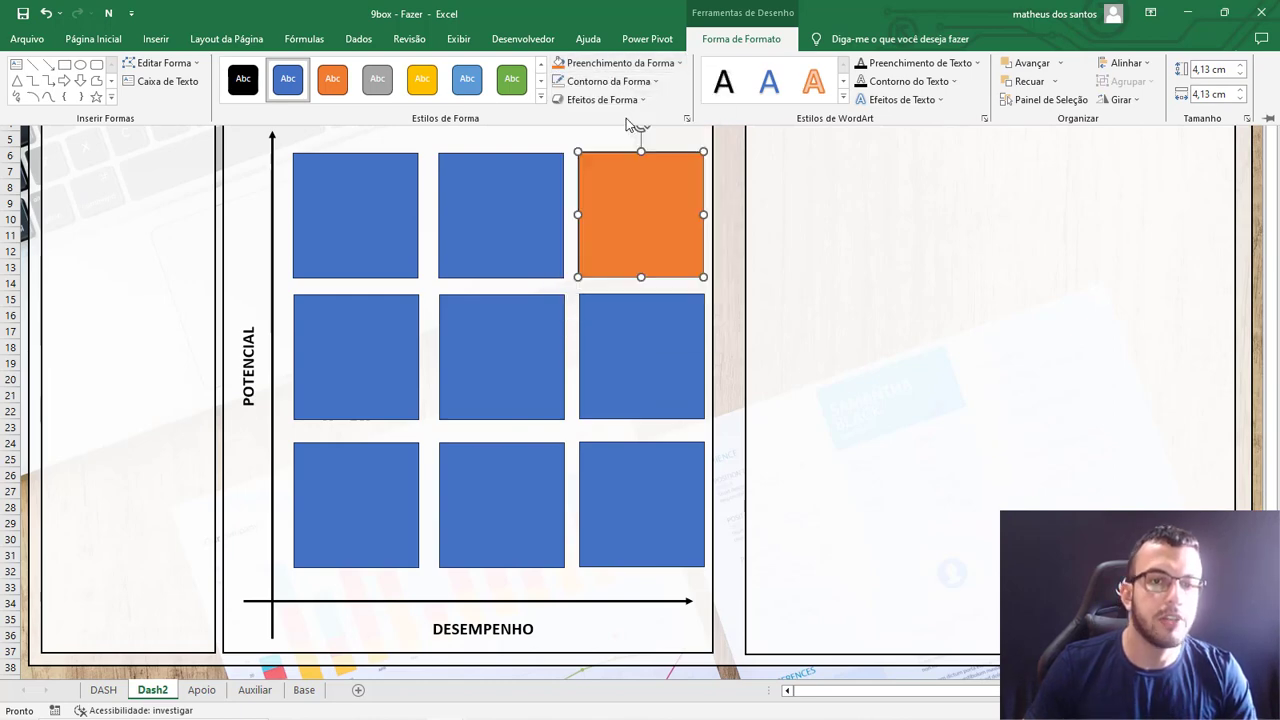
Remove the outline from the orange square in the grid.
click(604, 64)
click(639, 208)
key(ctrl+F1)
click(671, 326)
click(670, 215)
click(743, 40)
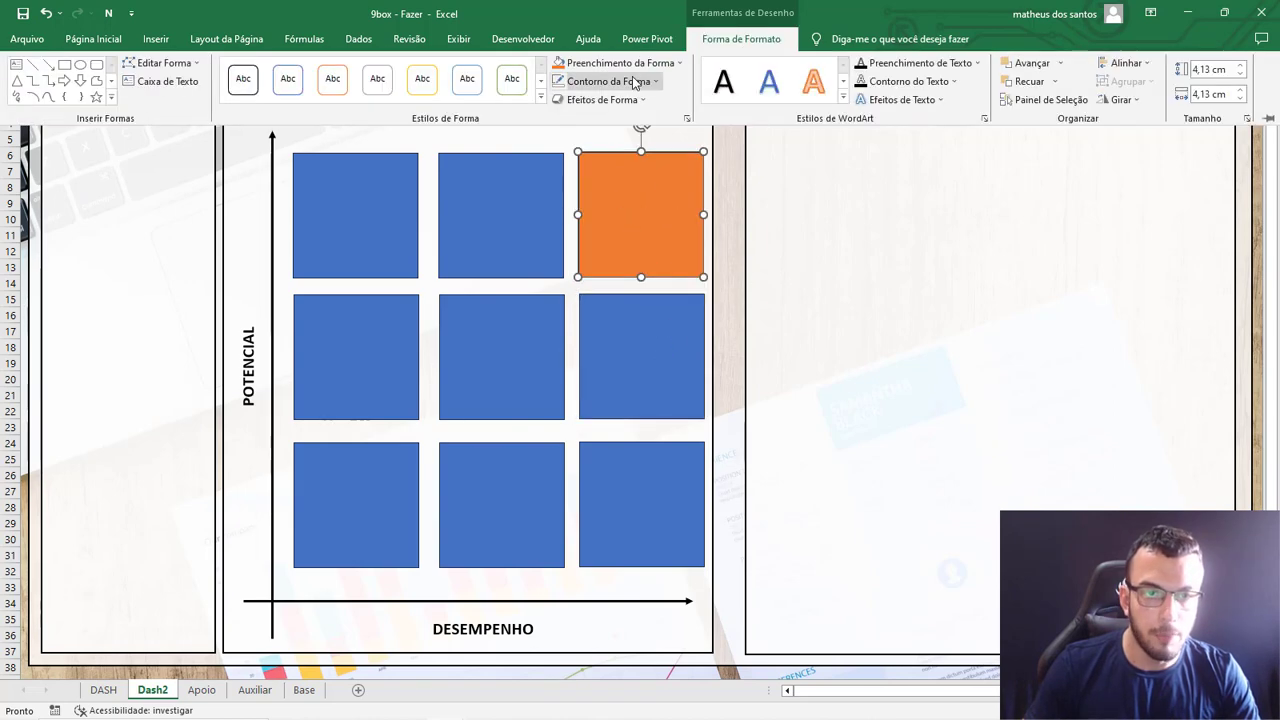
click(628, 81)
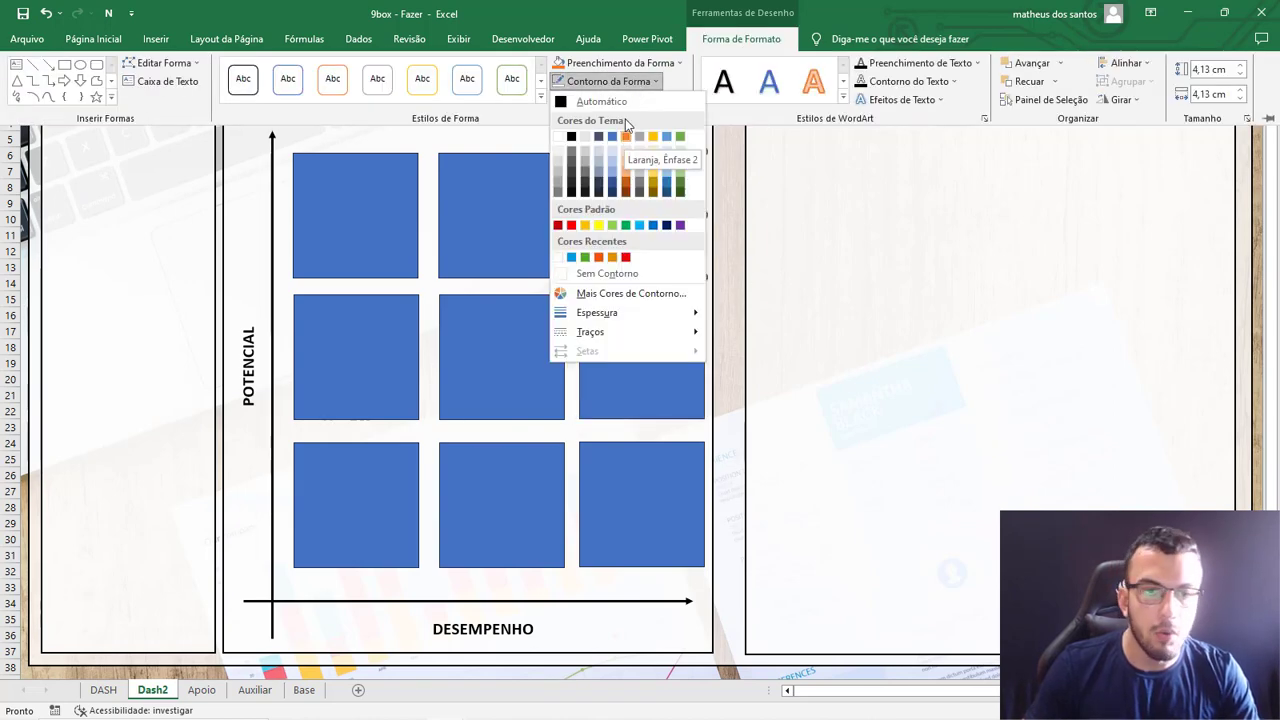
click(610, 274)
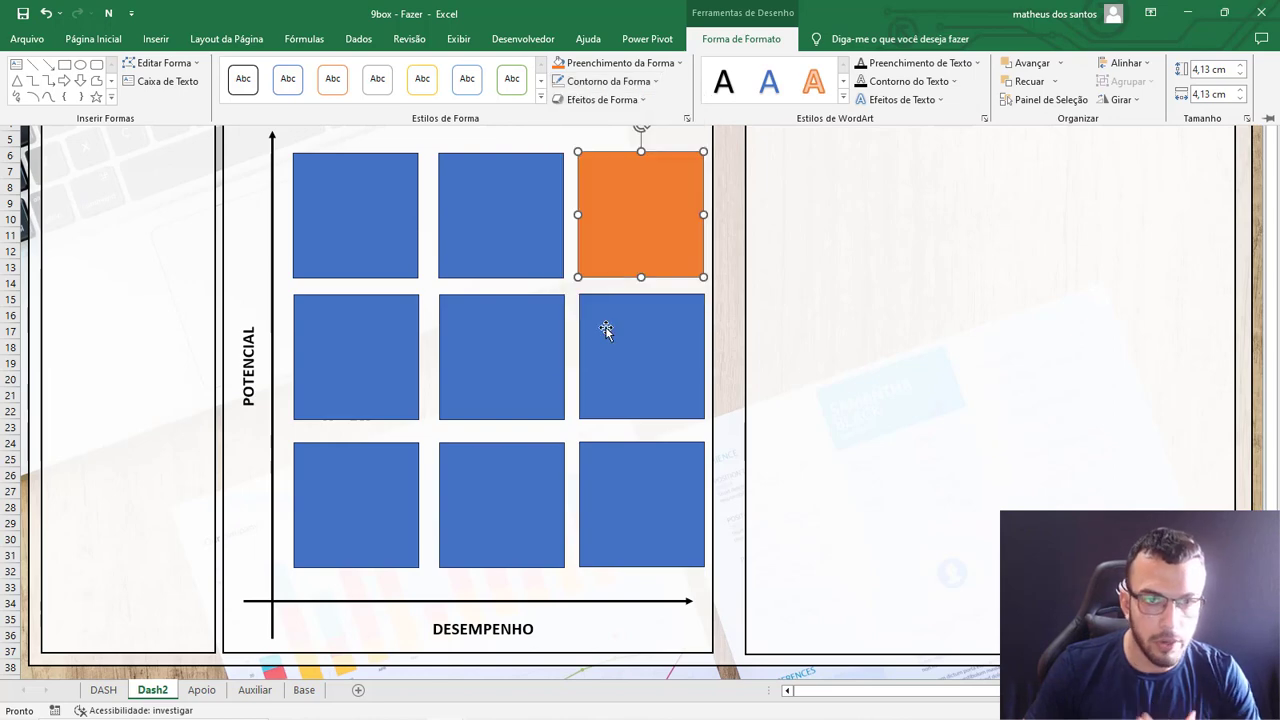
After checking the axis labels on the DASH sheet, duplicate the vertical POTENCIAL label on Dash2 and place the copy over the first column of squares.
click(607, 310)
click(607, 362)
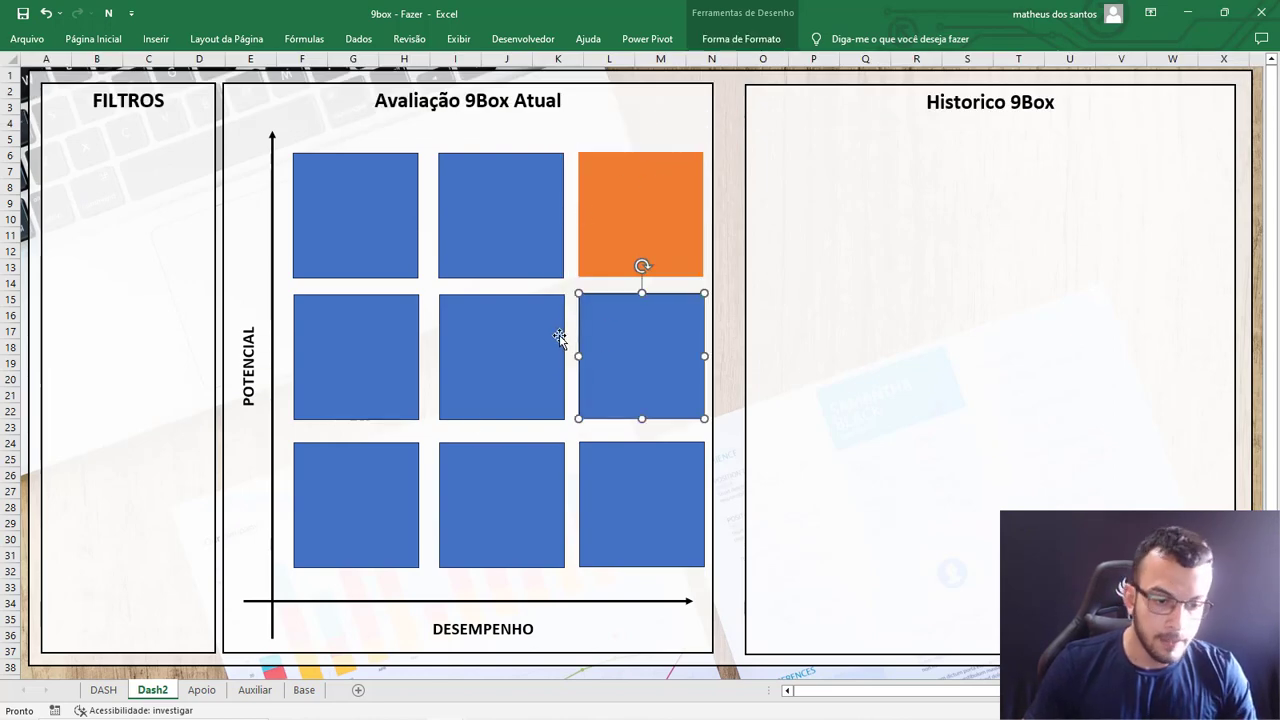
click(103, 690)
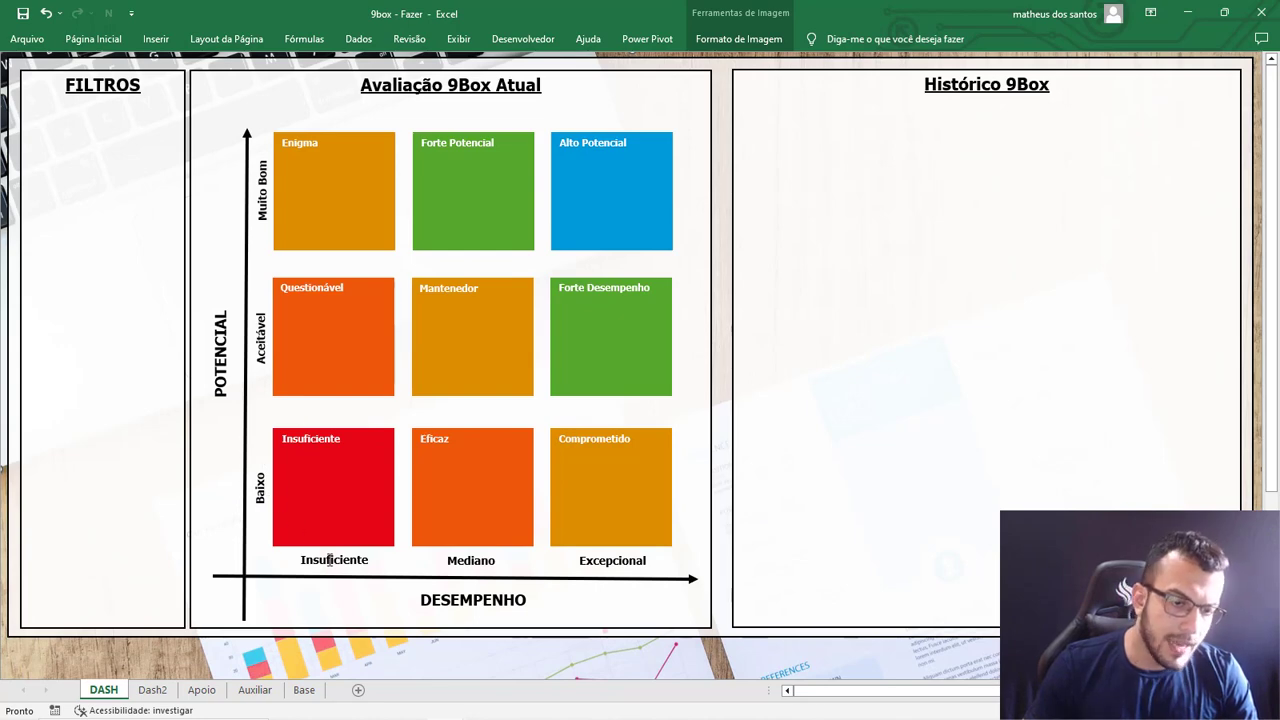
click(152, 690)
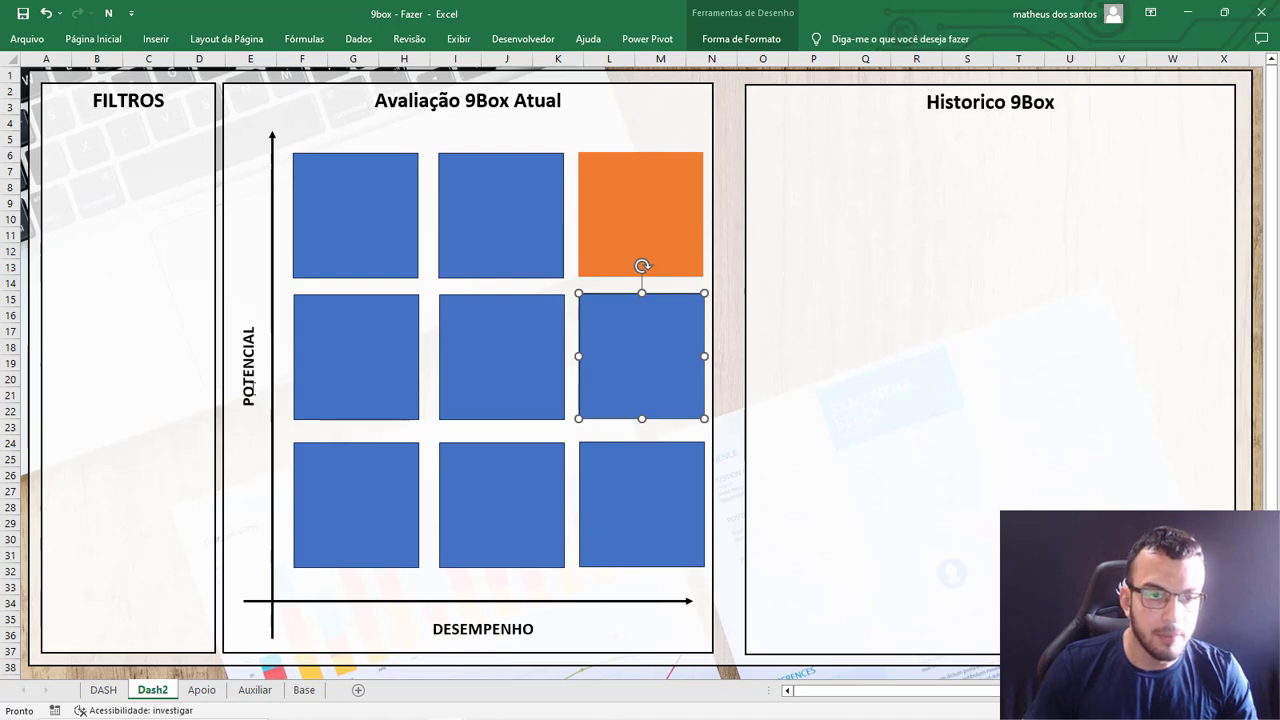
click(258, 320)
click(267, 287)
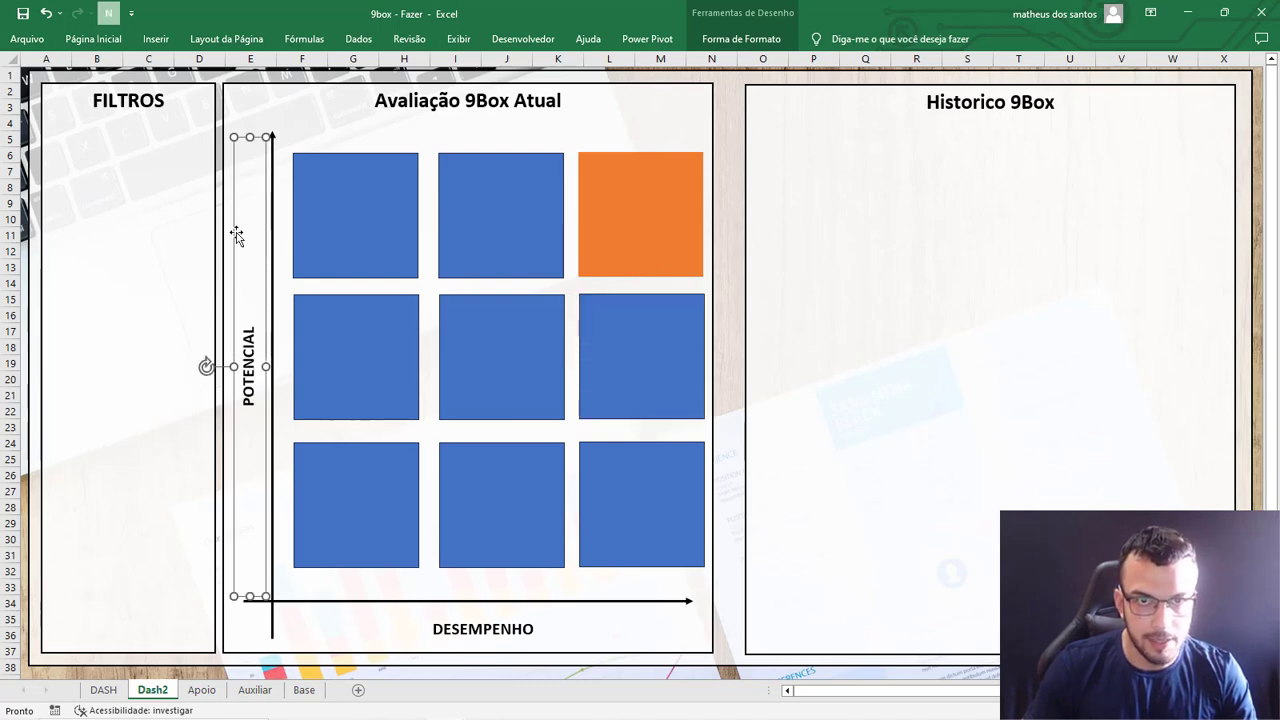
key(ctrl+d)
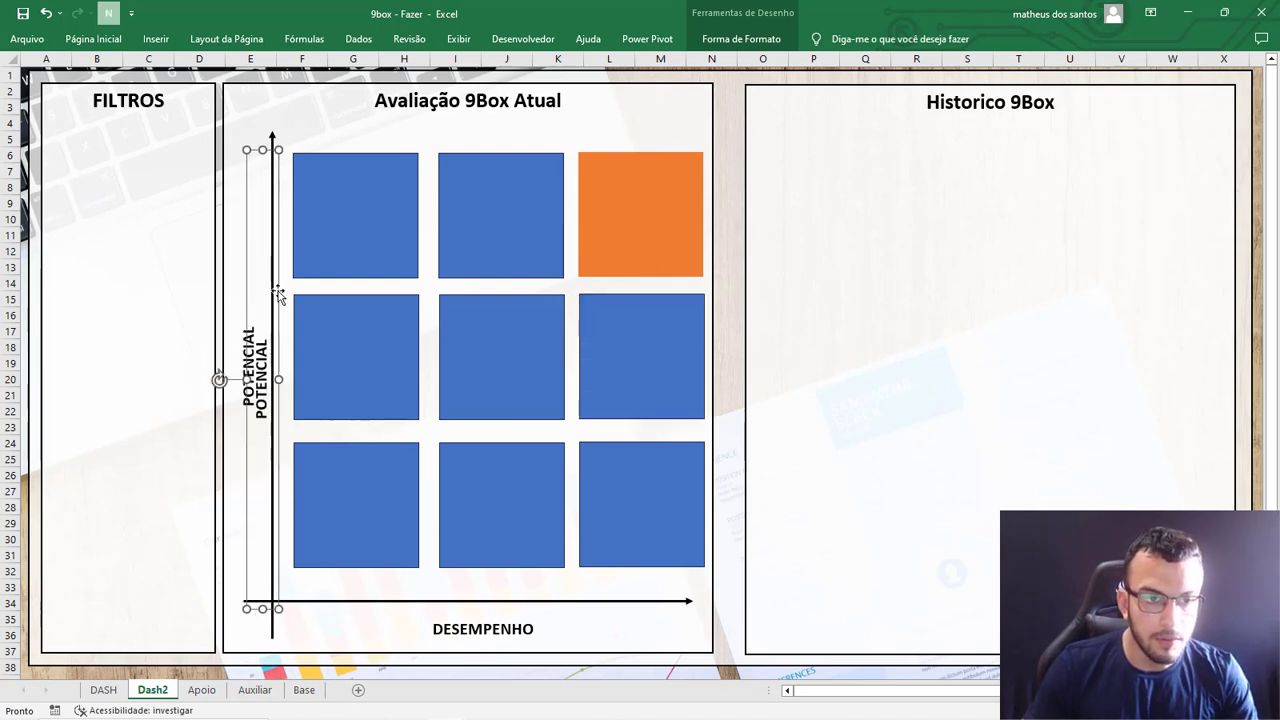
drag(221, 378, 334, 371)
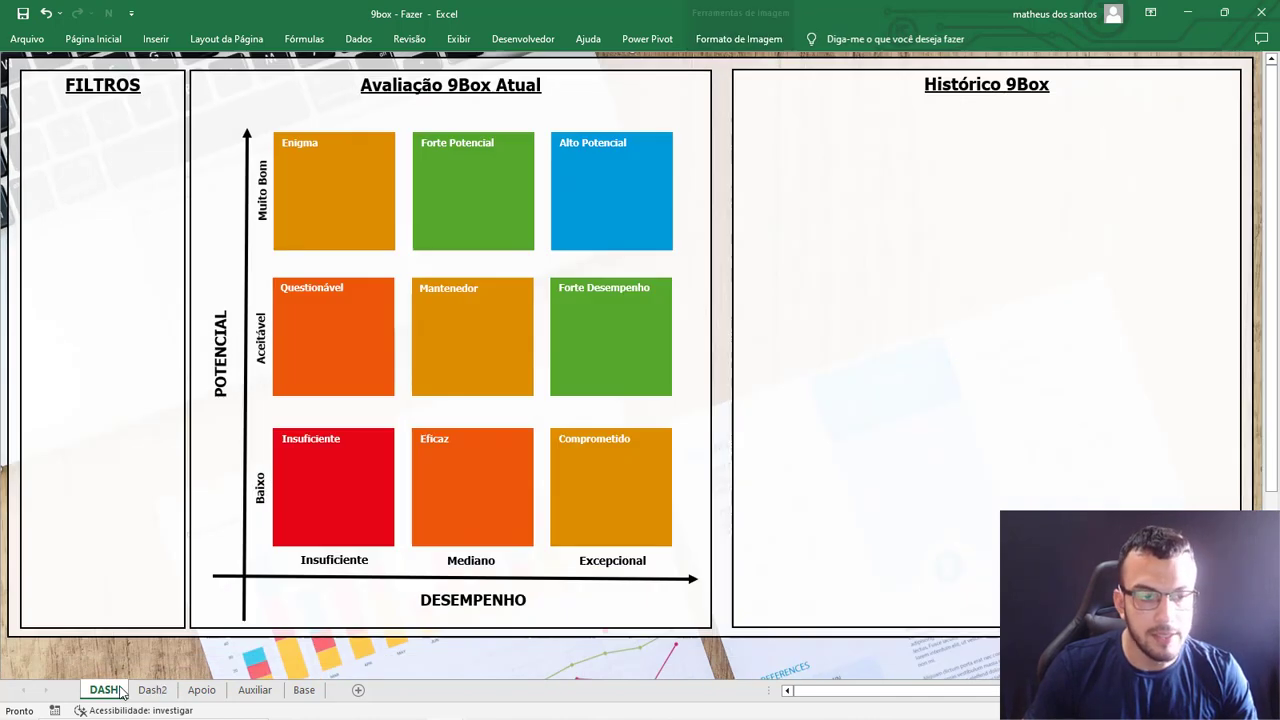
Using the DASH sheet as reference, replace the copied vertical label's text with "Baixo".
click(119, 686)
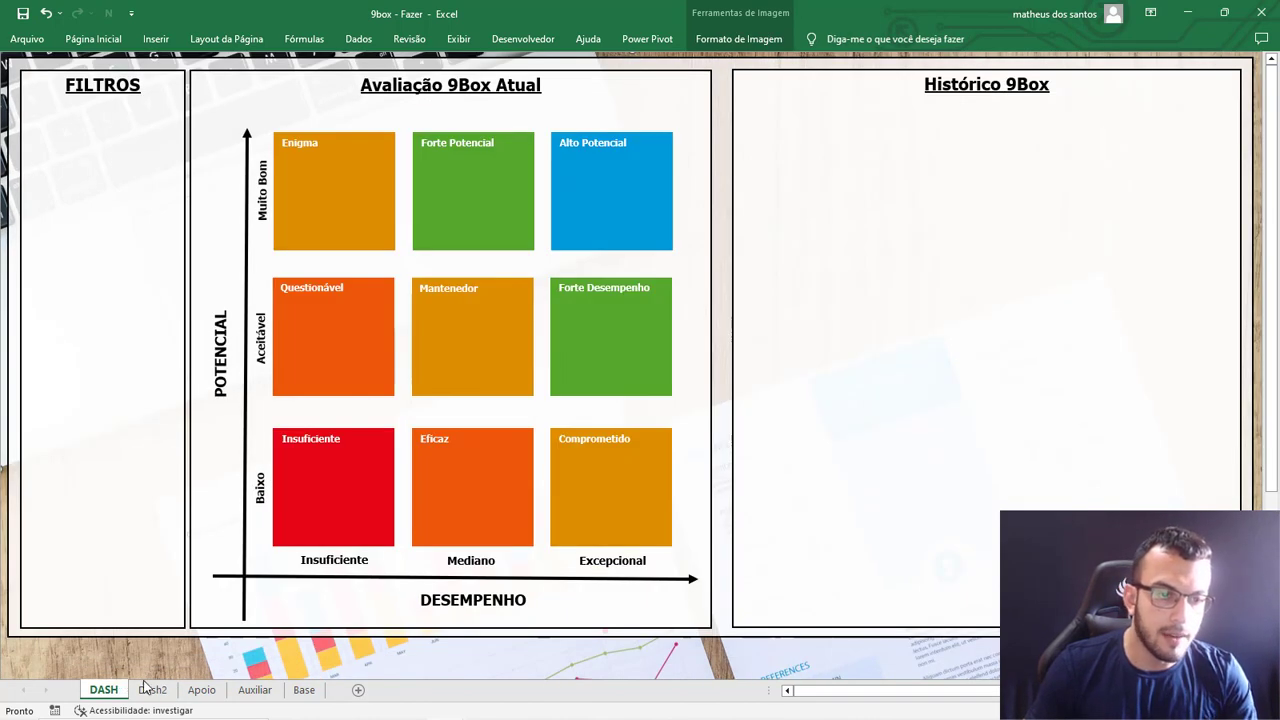
click(152, 689)
text(bAIXO)
key(BackSpace)
key(BackSpace)
key(BackSpace)
key(BackSpace)
key(BackSpace)
text(Baixo)
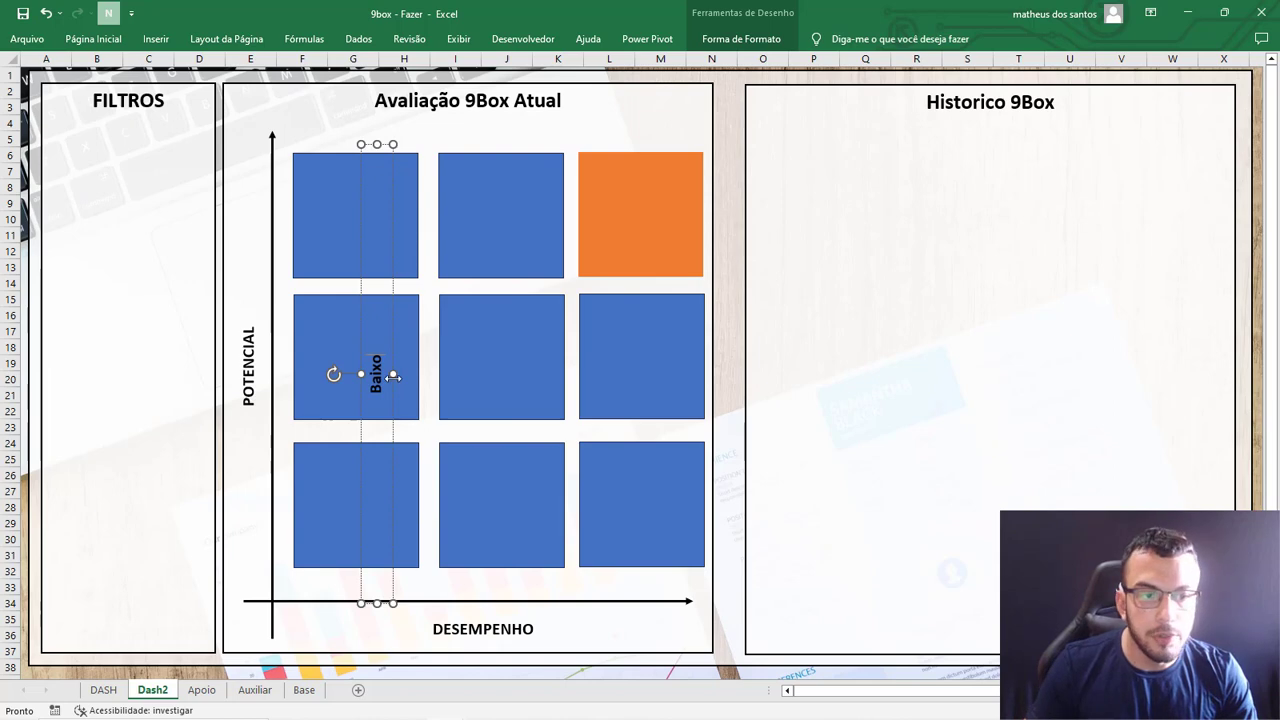
Reduce the vertical "Baixo" label's font size to 11, shorten its text box and place it beside the lower-left square.
double_click(378, 380)
click(93, 38)
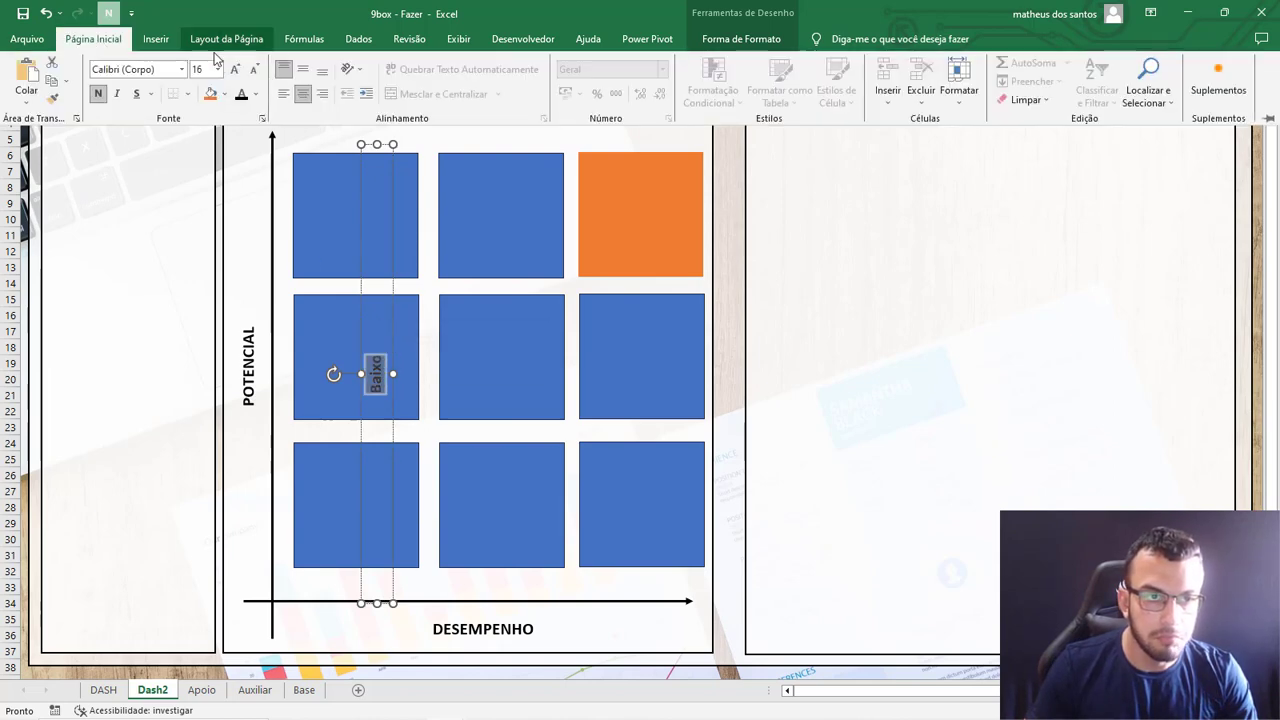
click(253, 72)
click(253, 72)
click(253, 72)
click(377, 145)
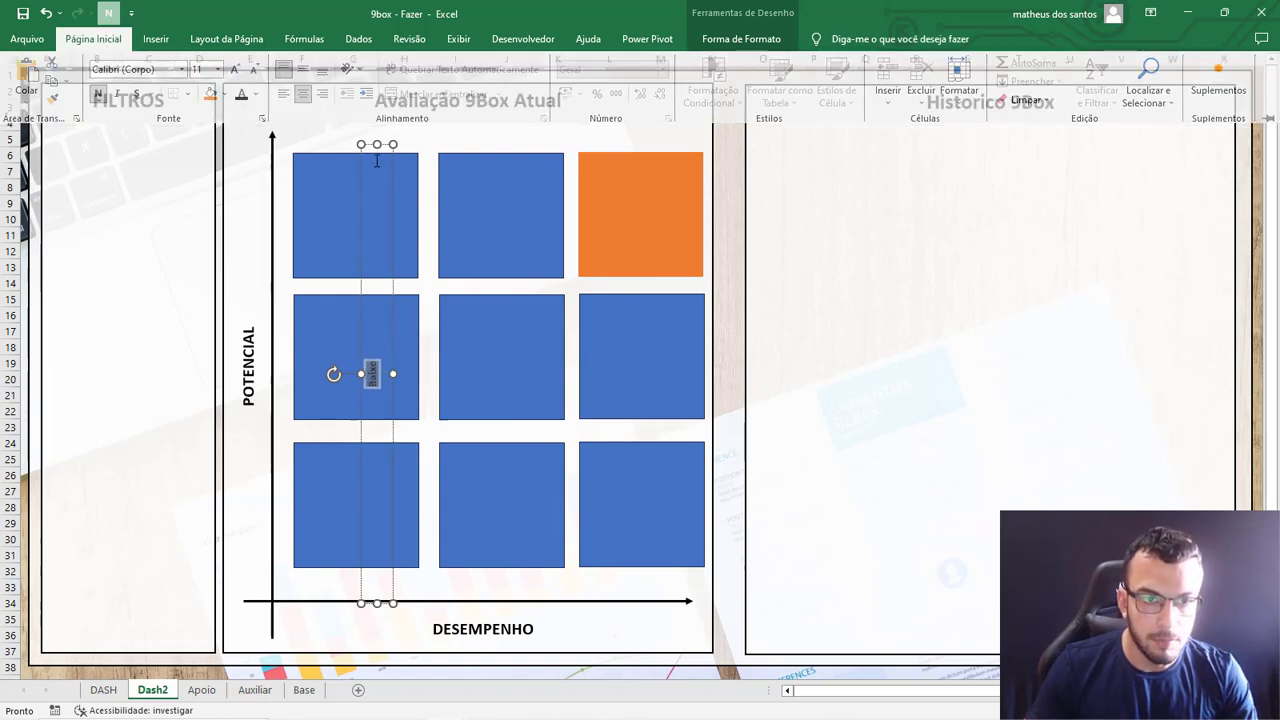
drag(377, 146, 376, 488)
Duplicate the "Baixo" label, change the copy's text to "Aceitavel" and place it beside the grid's middle row.
key(ctrl+d)
double_click(356, 497)
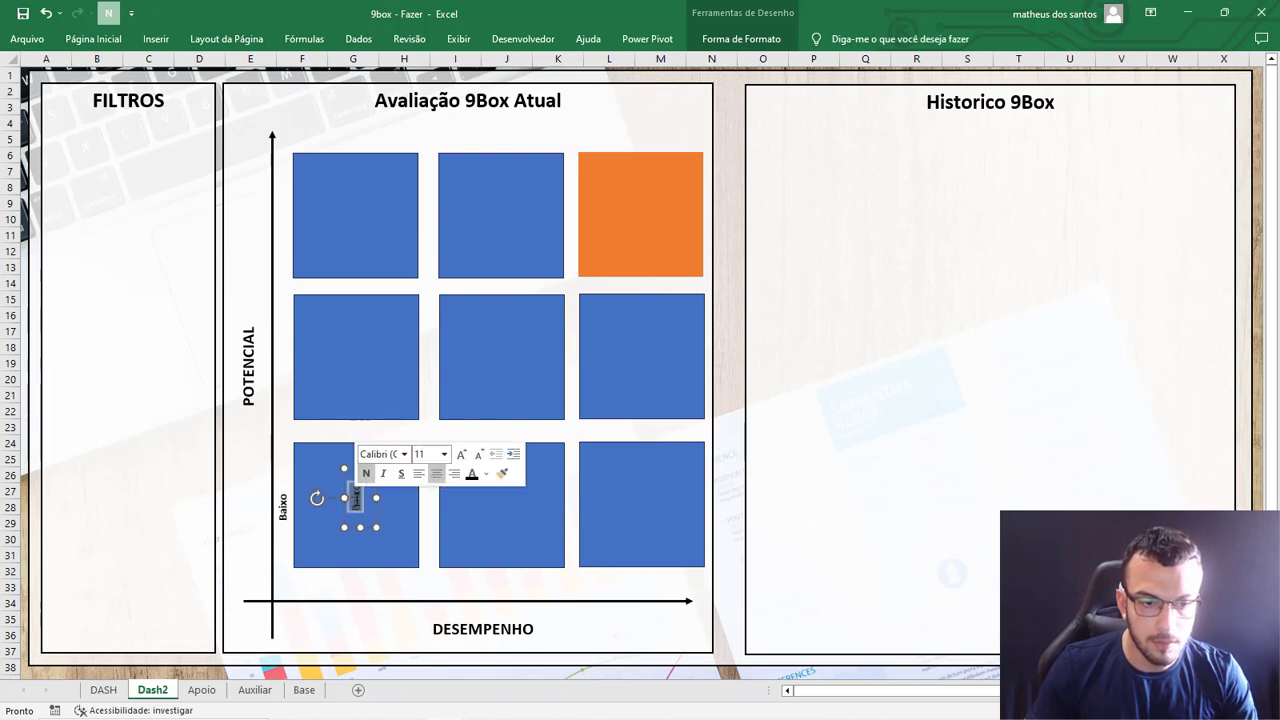
text(Aceitave)
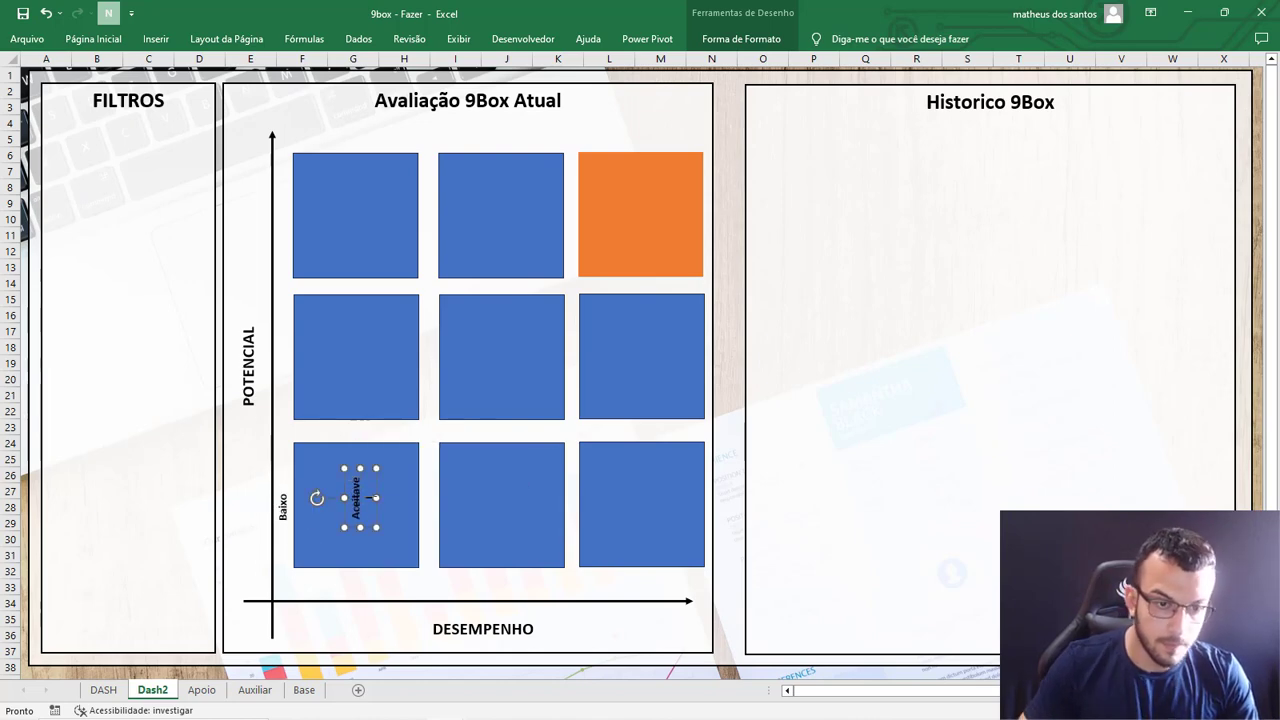
text(l)
drag(377, 472, 360, 360)
Change the next copy of the vertical label to "Muito Bom" and place it beside the grid's upper row.
double_click(339, 371)
text(Muito Bom)
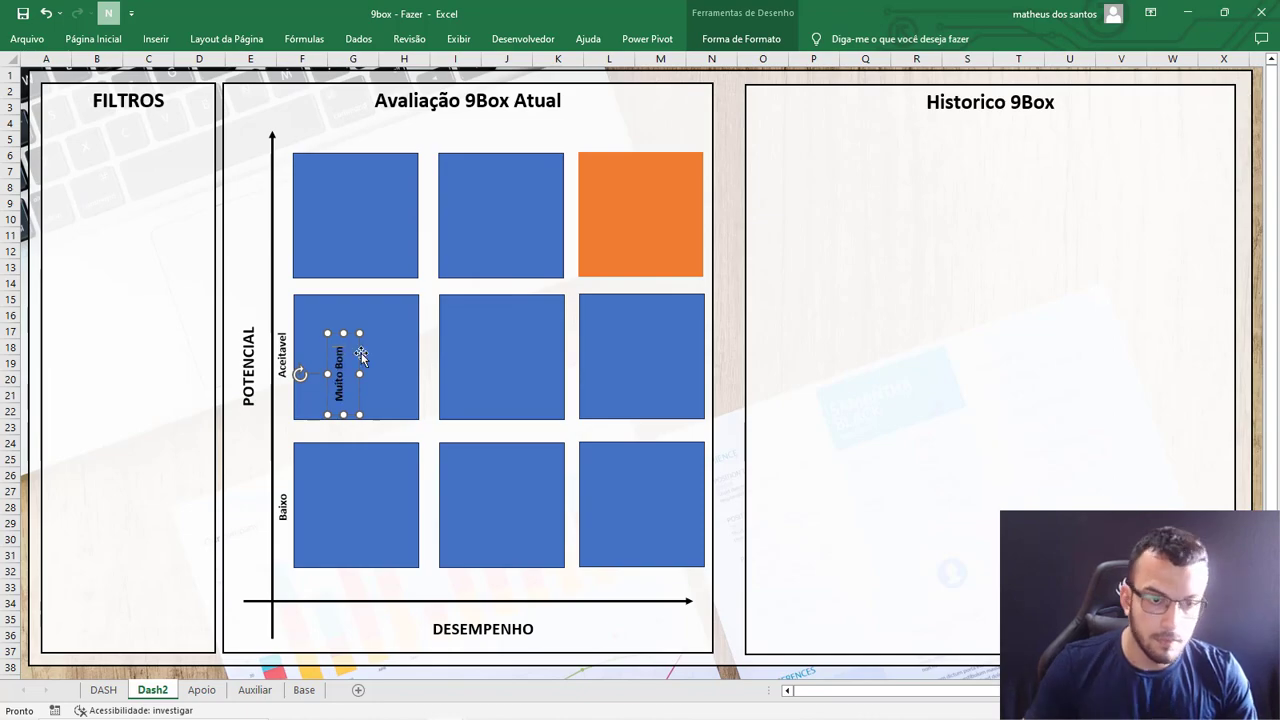
drag(362, 356, 306, 189)
Using the DASH sheet as reference, duplicate the "Muito Bom" label on Dash2, turn it horizontal and place it under the grid.
click(105, 690)
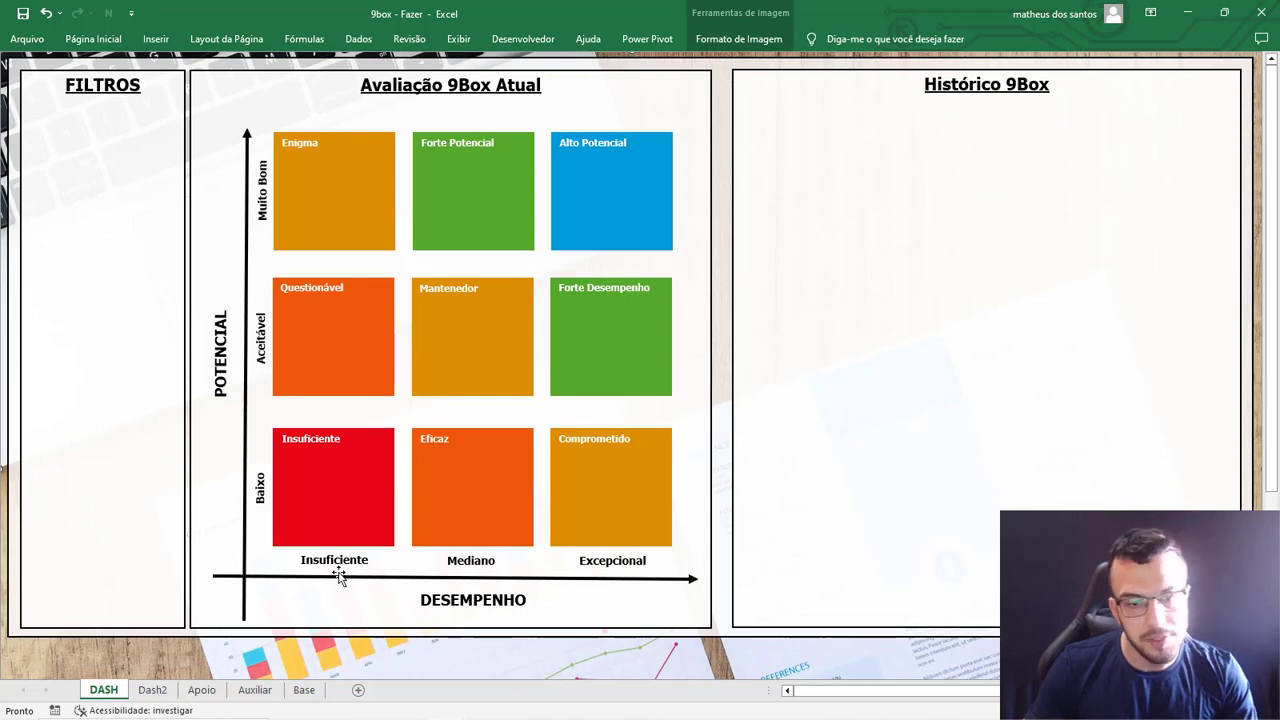
click(152, 690)
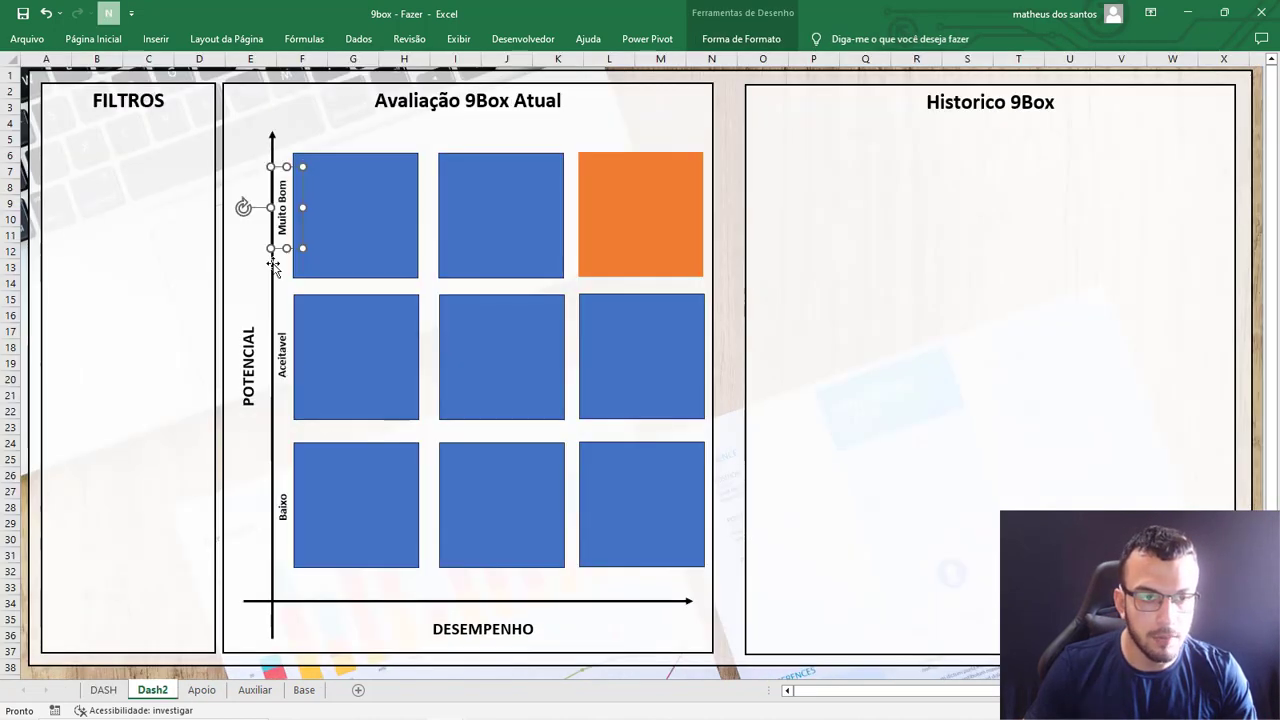
drag(305, 198, 334, 195)
key(ctrl+z)
key(ctrl+d)
drag(256, 220, 656, 576)
Duplicate the horizontal label so that one sits under each of the three columns, and delete the surplus copy.
key(ctrl+d)
key(ctrl+d)
key(ctrl+d)
click(545, 600)
key(Delete)
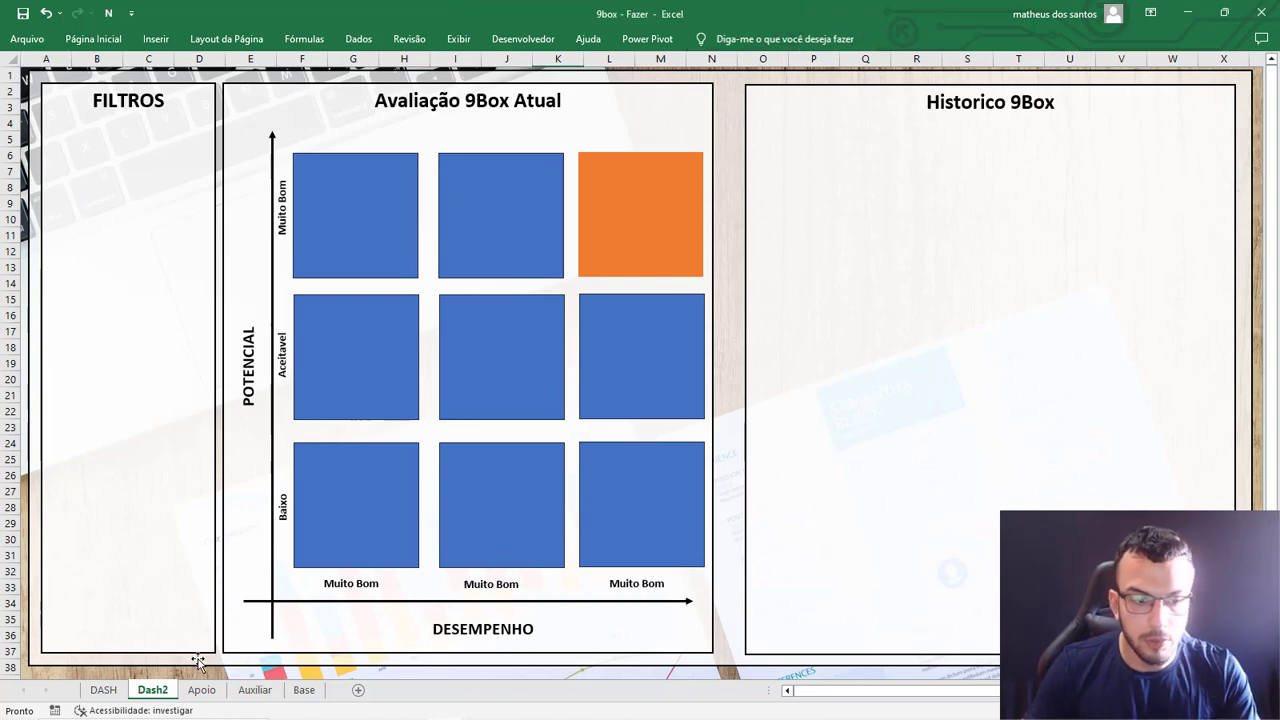
Check the DESEMPENHO labels on the DASH sheet and replace the text under Dash2's first column with "Insulf".
click(103, 690)
click(152, 690)
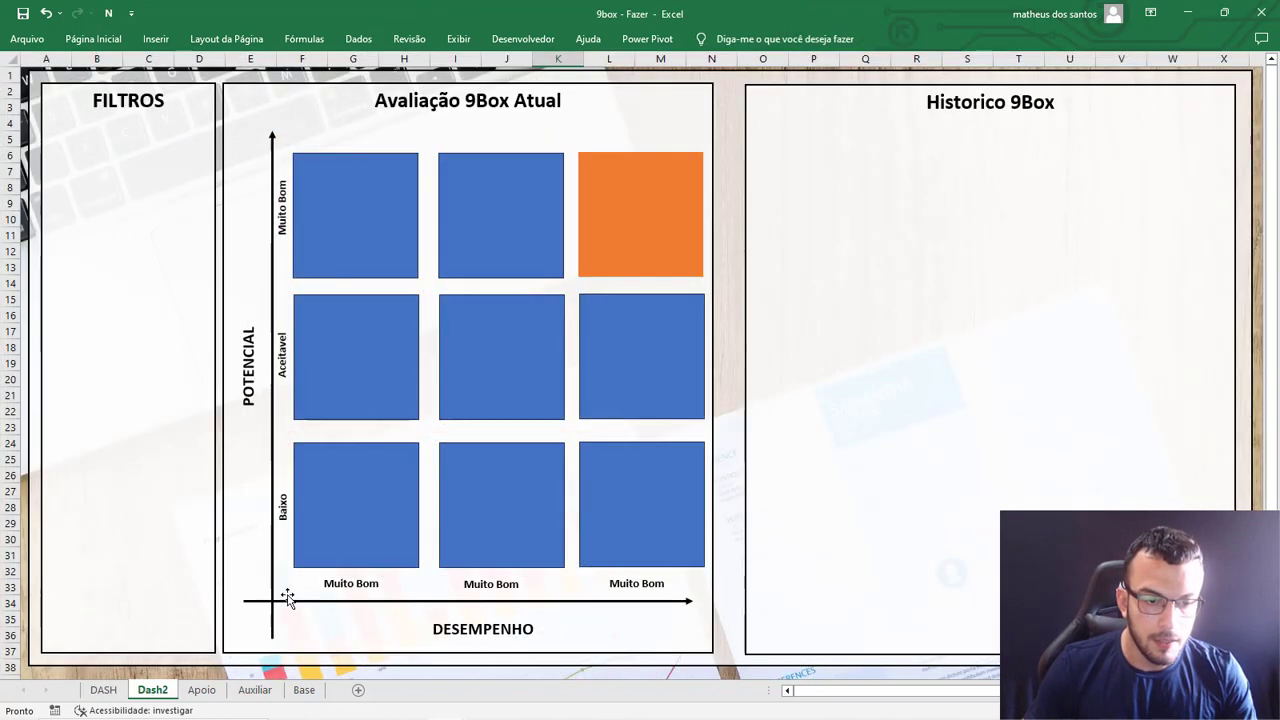
click(379, 582)
click(112, 690)
click(158, 692)
double_click(348, 584)
triple_click(348, 588)
key(BackSpace)
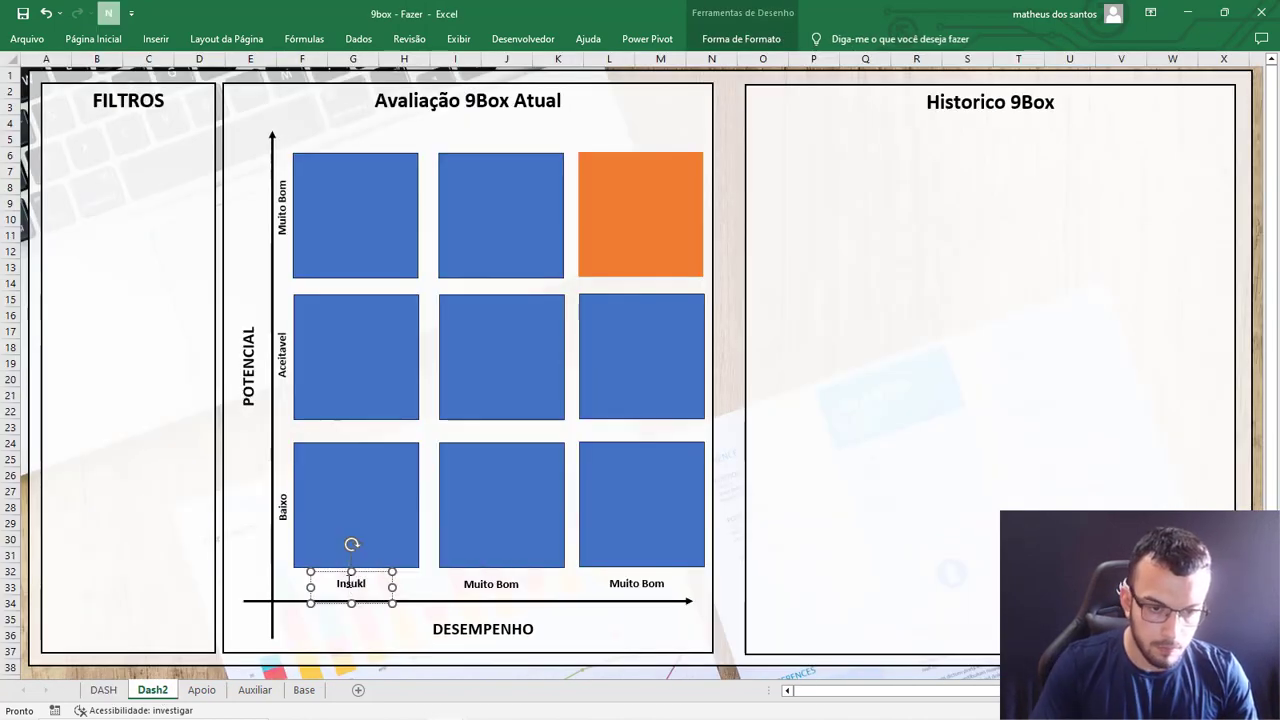
text(Insulf)
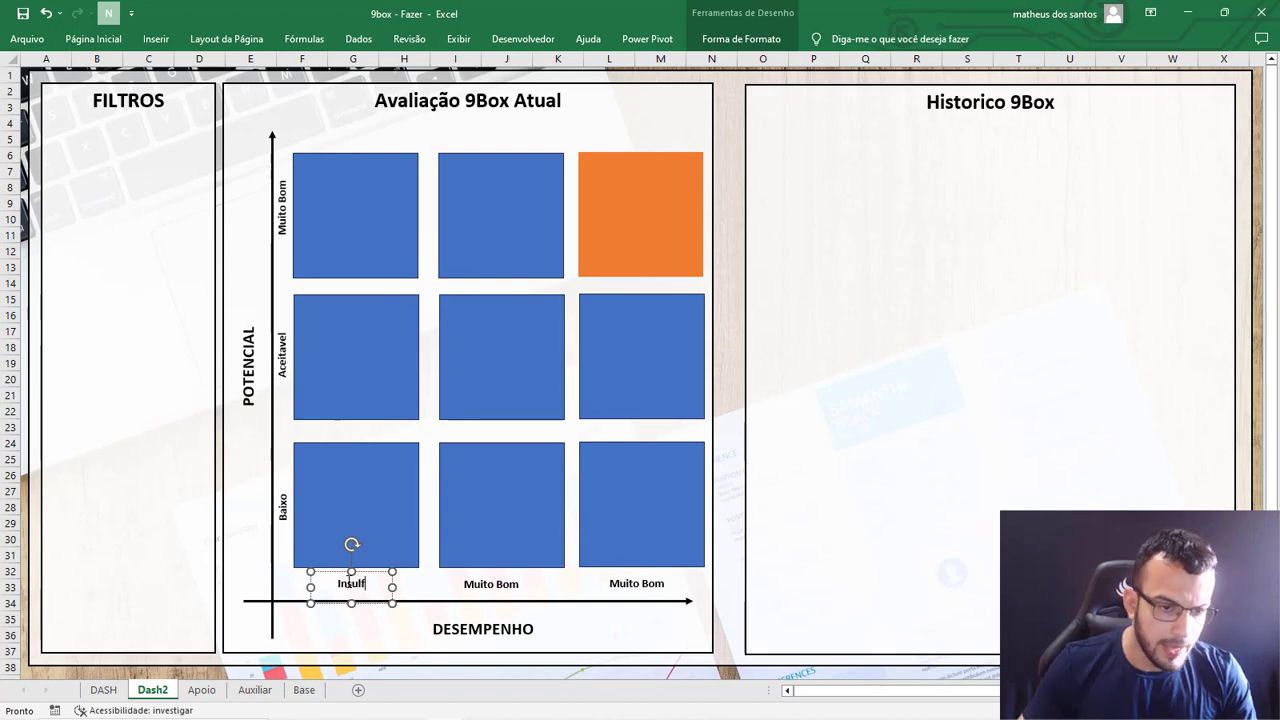
Check the DASH sheet again and replace the label text under Dash2's middle column with "Med".
click(104, 690)
click(152, 690)
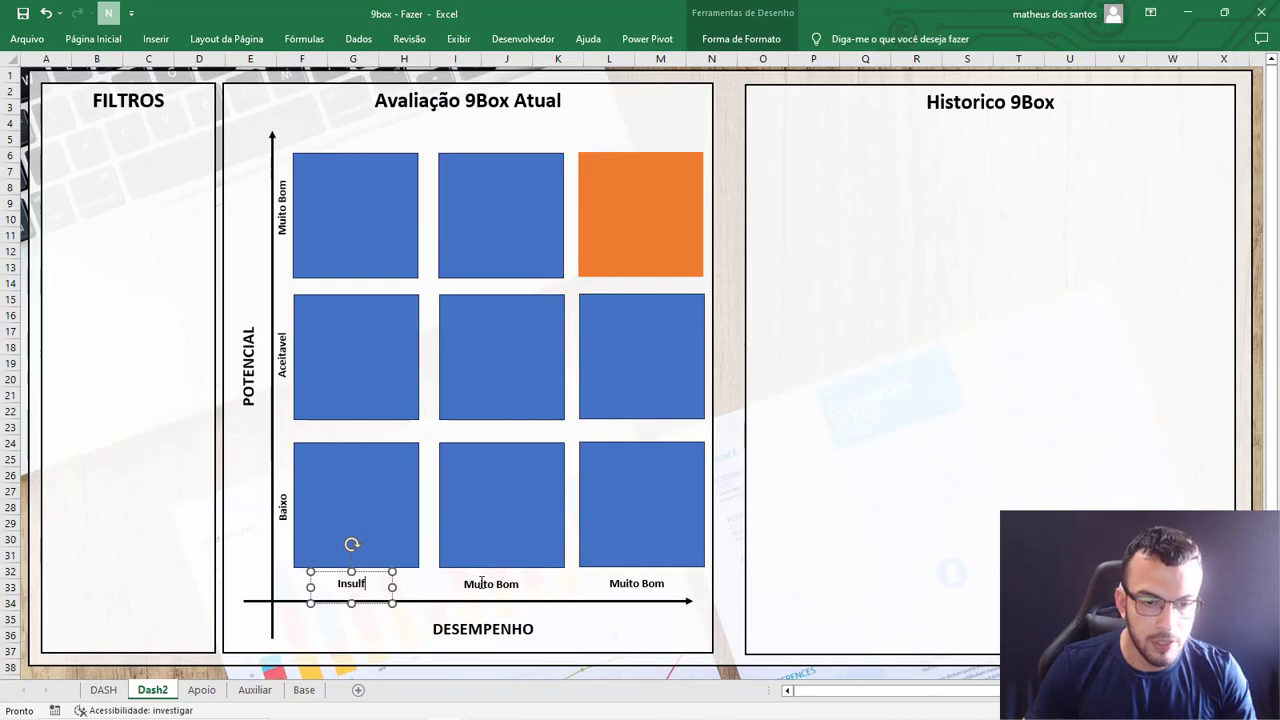
click(480, 583)
triple_click(481, 583)
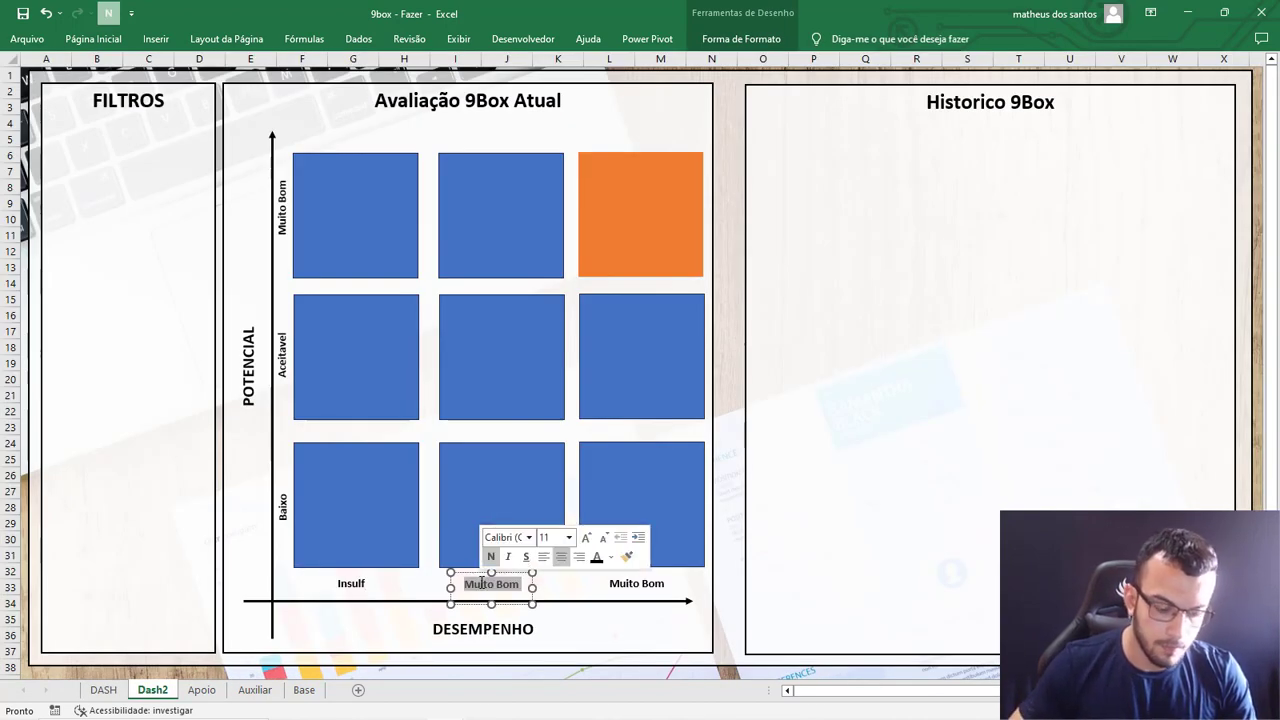
text(Med)
Consult the DASH sheet and replace the label text under Dash2's last column with "Exp".
click(114, 692)
click(155, 691)
triple_click(622, 584)
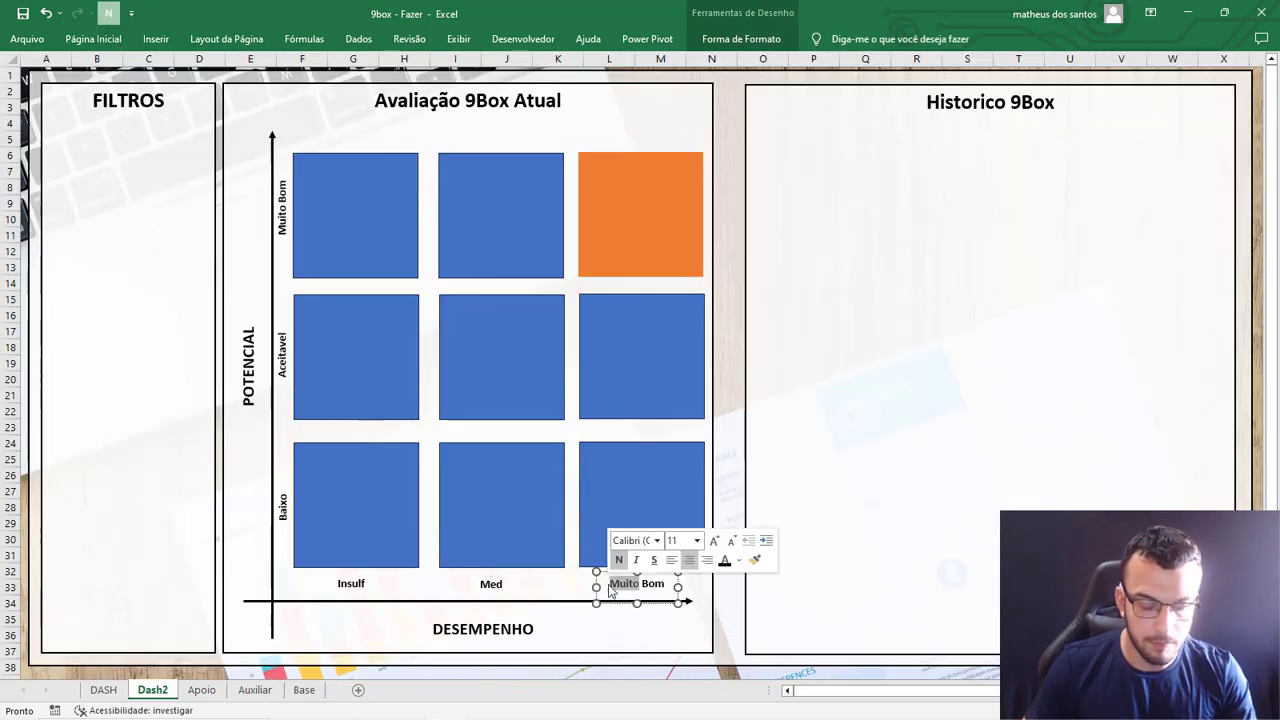
key(BackSpace)
text(Exp)
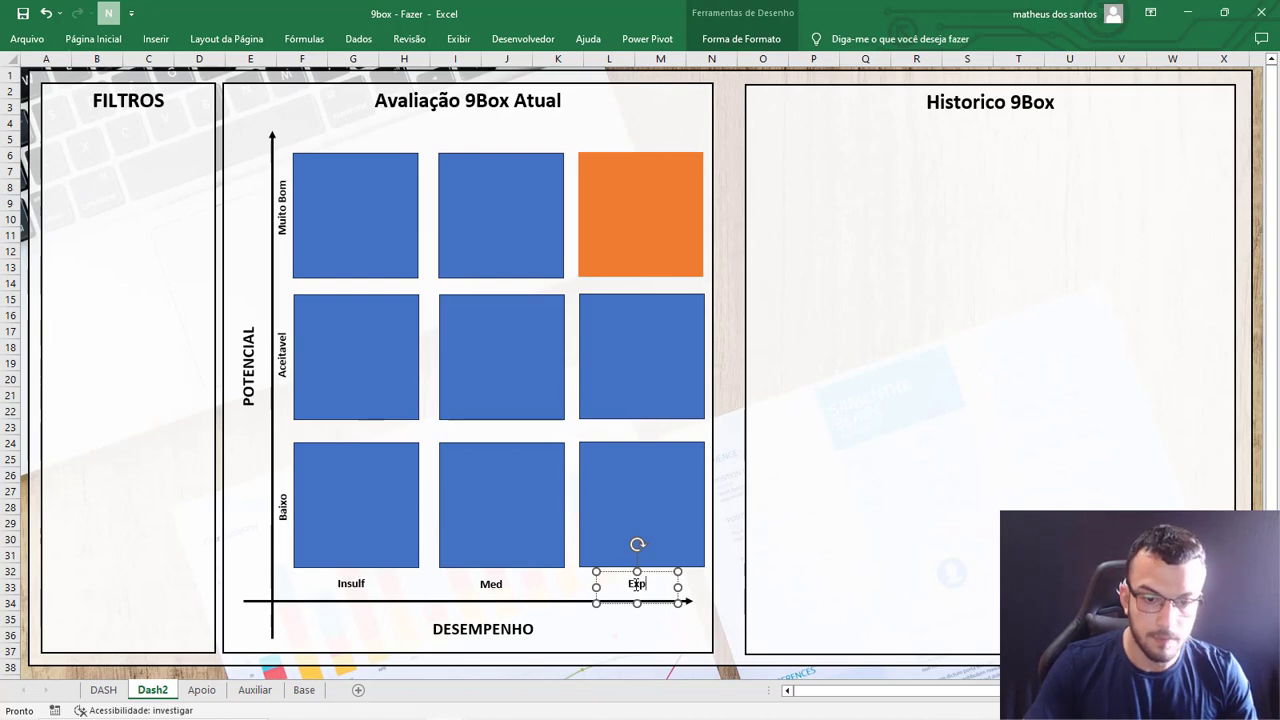
Copy the "Exp" label into the upper-left corners of the first column's lower and middle squares.
click(651, 571)
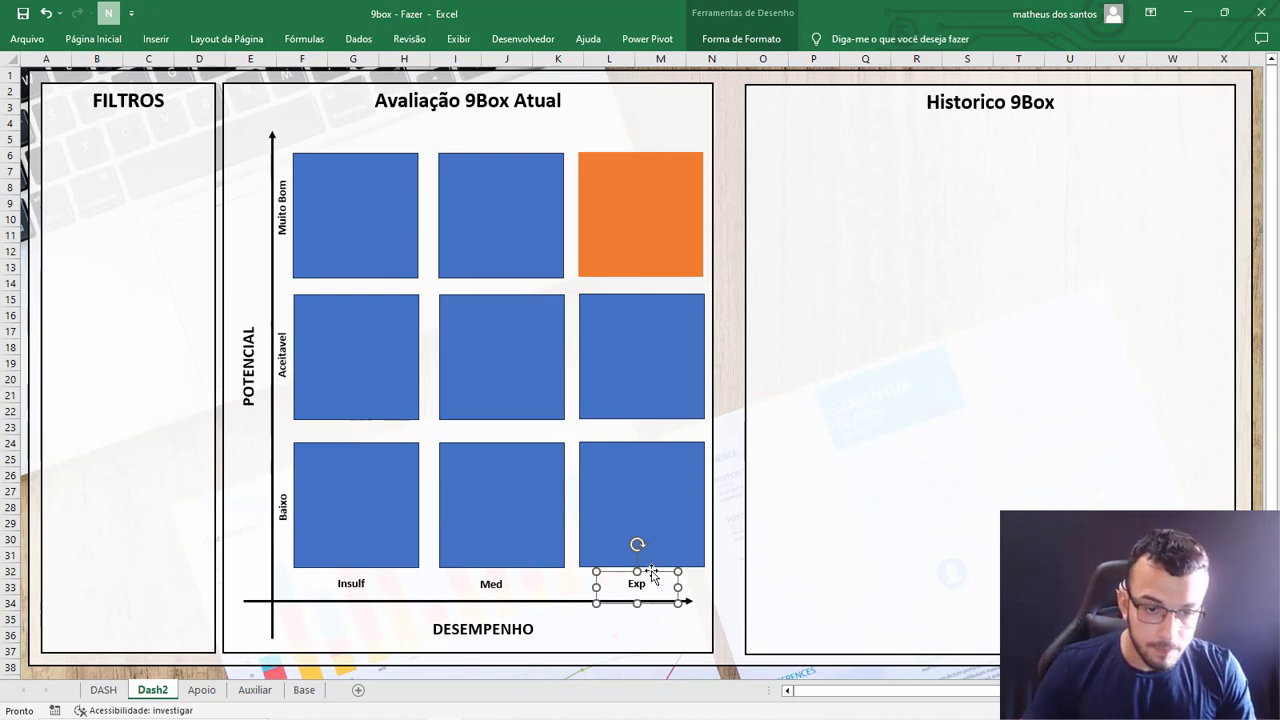
click(399, 212)
click(645, 583)
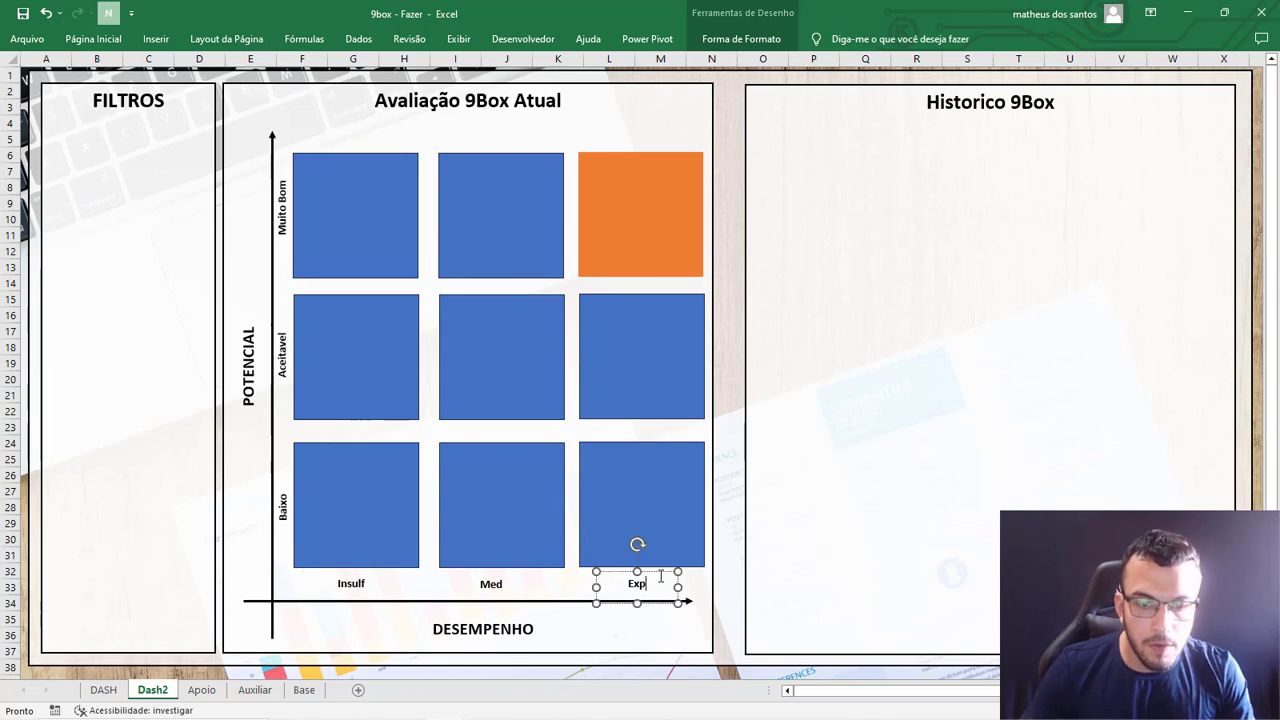
click(659, 572)
drag(677, 565, 330, 300)
key(ctrl+d)
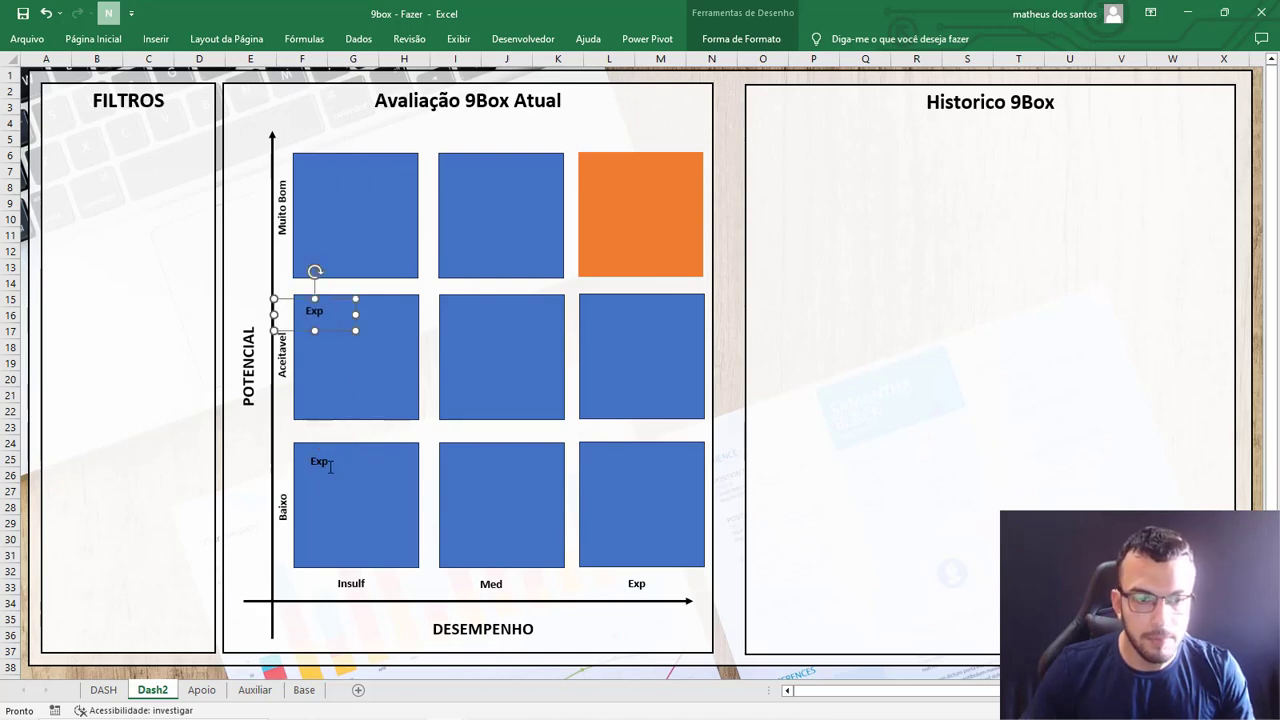
Set the copied label in the lower-left square to "1" and the one in the square above it to "2".
double_click(330, 466)
text(1)
double_click(318, 310)
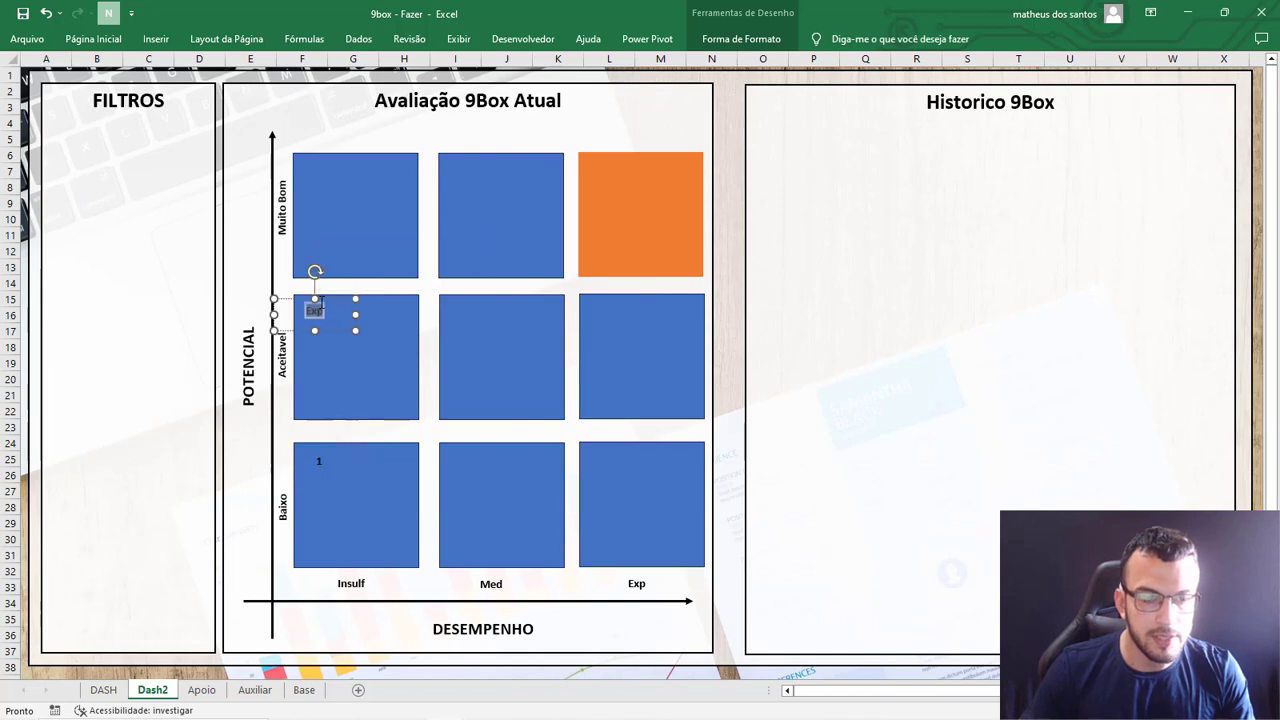
text(2)
Delete the numbered text boxes "2" and "1" from the first column's squares.
click(371, 223)
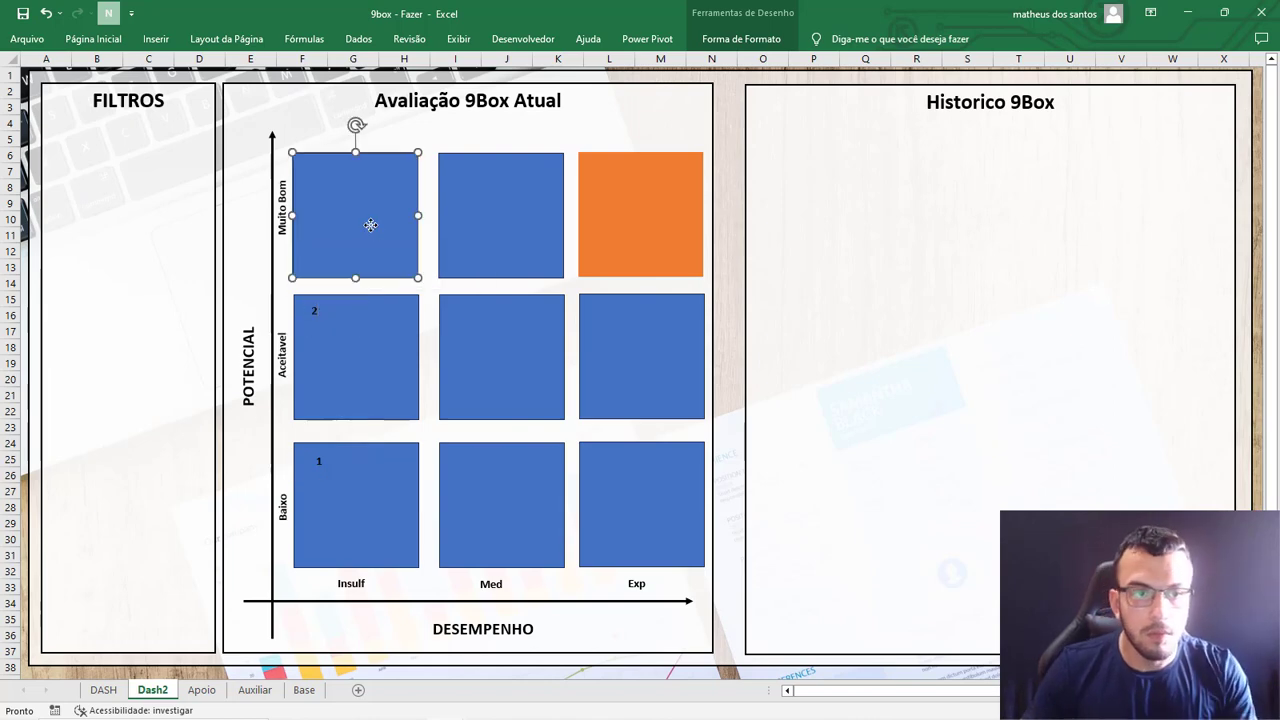
click(334, 308)
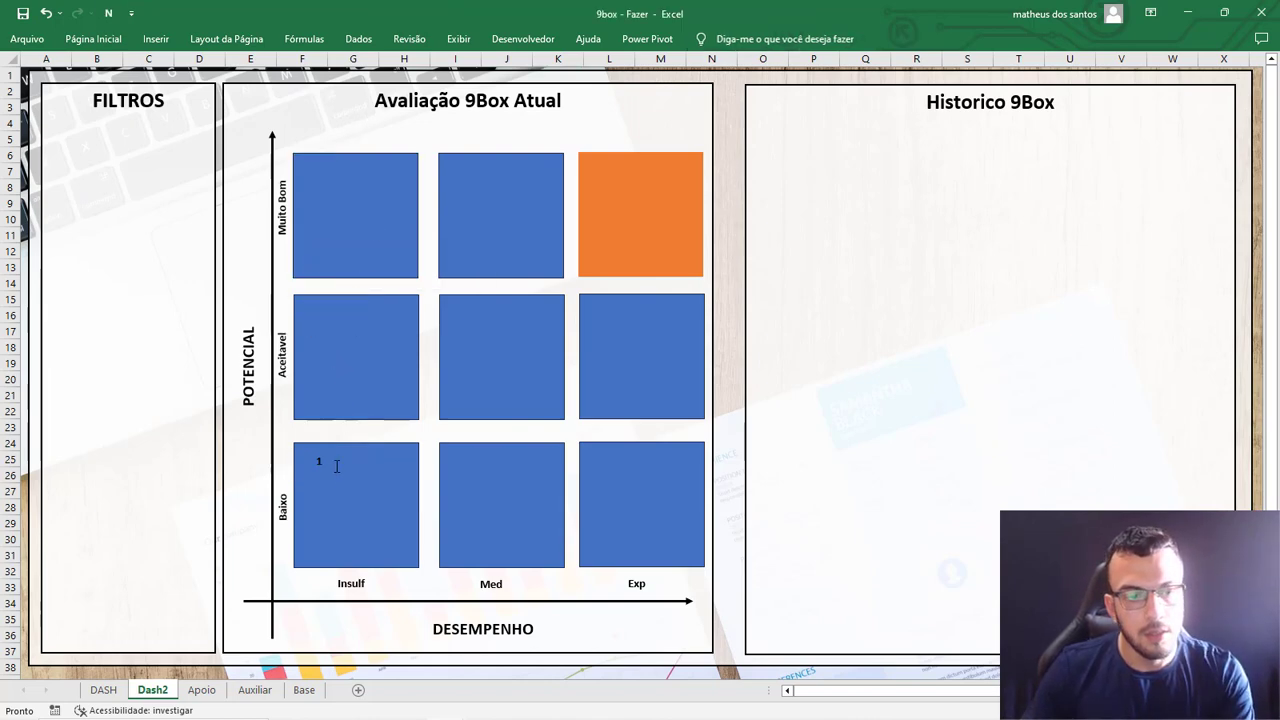
click(340, 452)
key(Delete)
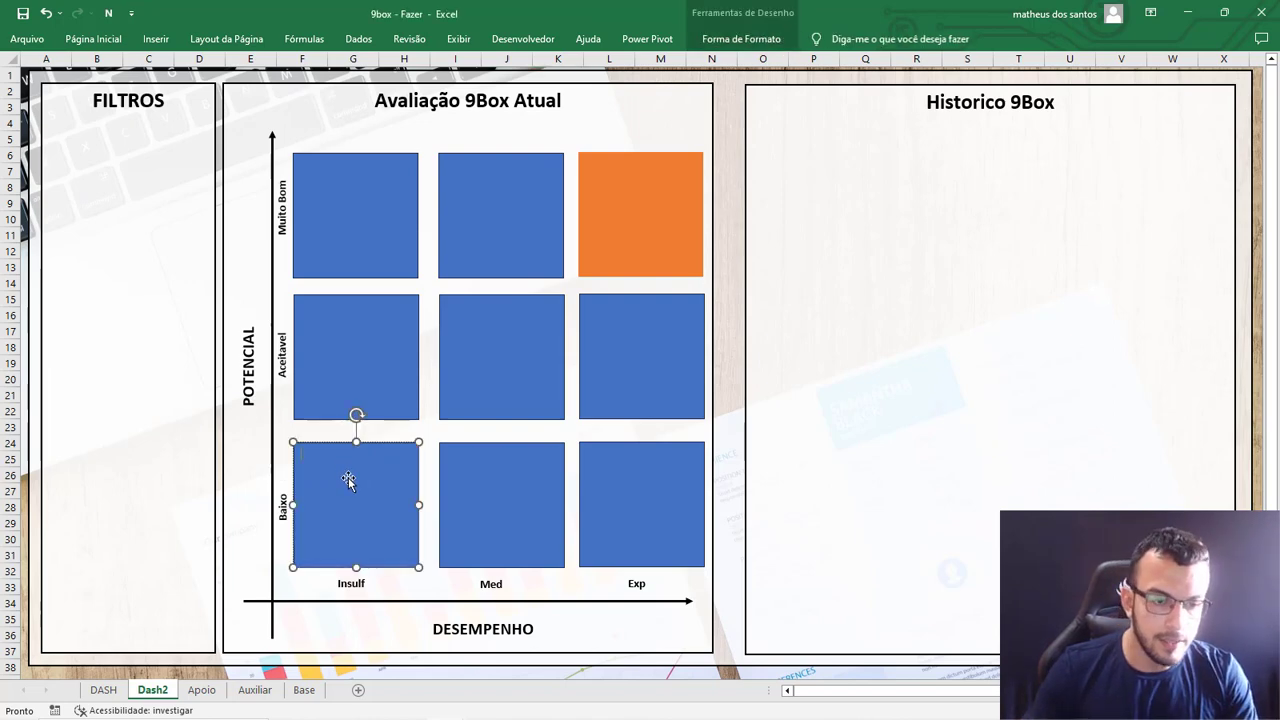
Enter "Caixa 1" directly in the lower-left square and "Caixa 2" in the square above it.
text(Caixa 1)
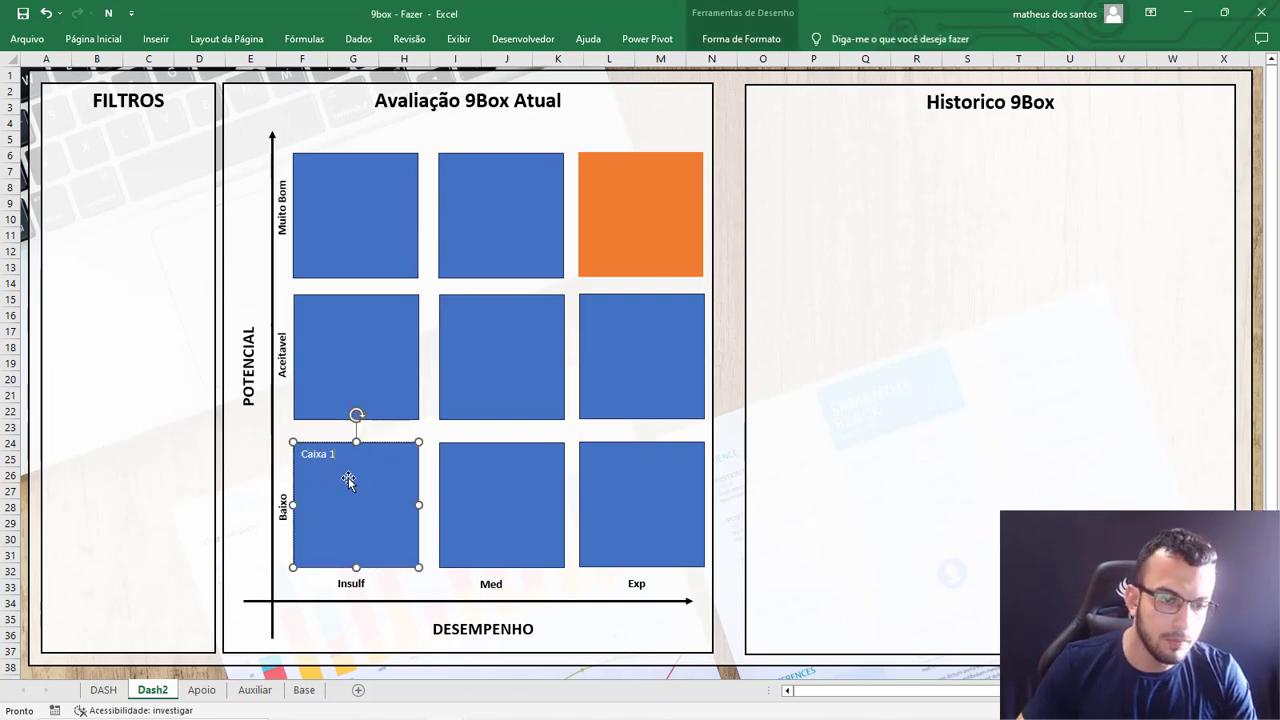
click(374, 317)
text(Caixa 2)
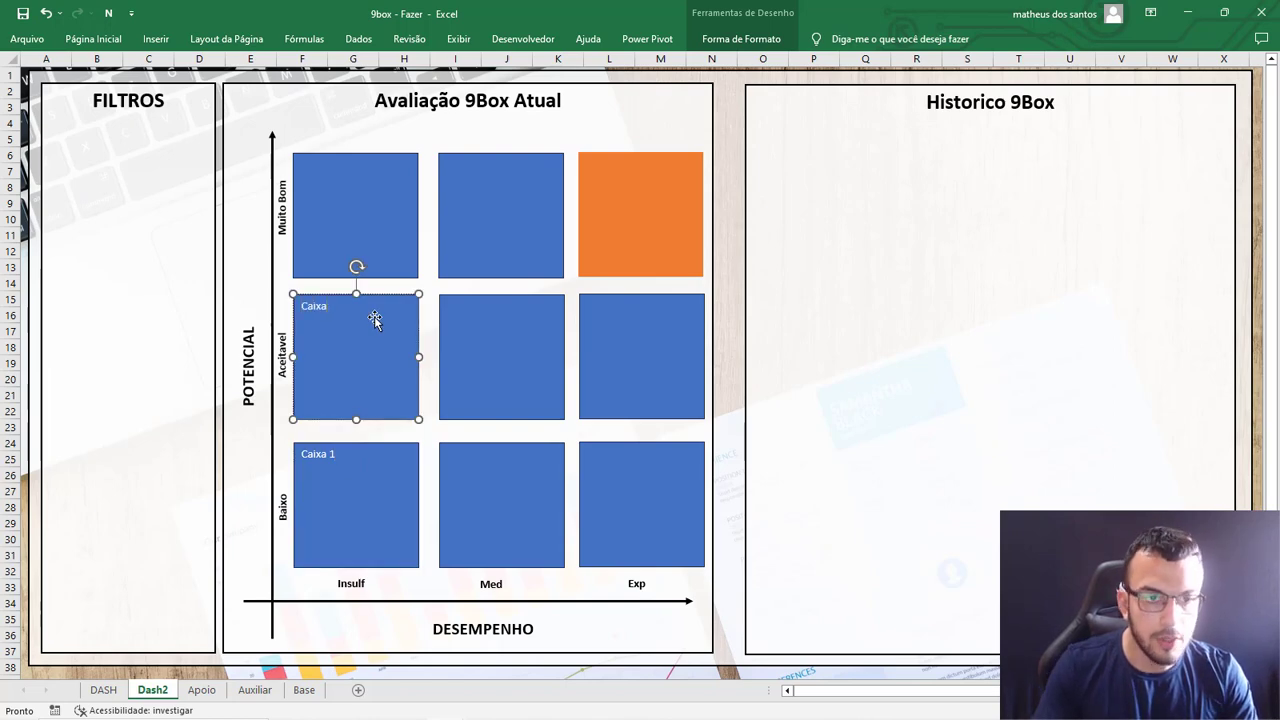
Format the lower-left square's "Caixa 1" text as bold and black, keeping the font size at 11.
click(365, 474)
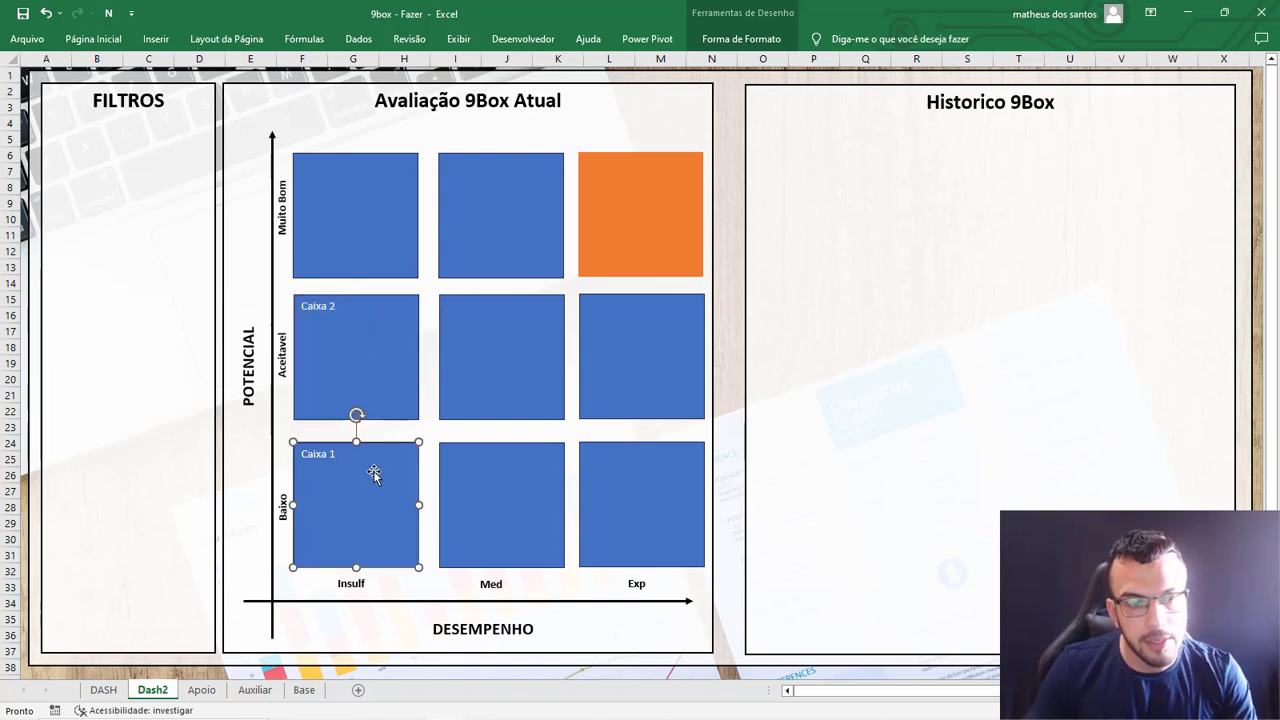
click(100, 48)
click(233, 71)
click(233, 71)
click(250, 71)
click(252, 71)
click(98, 93)
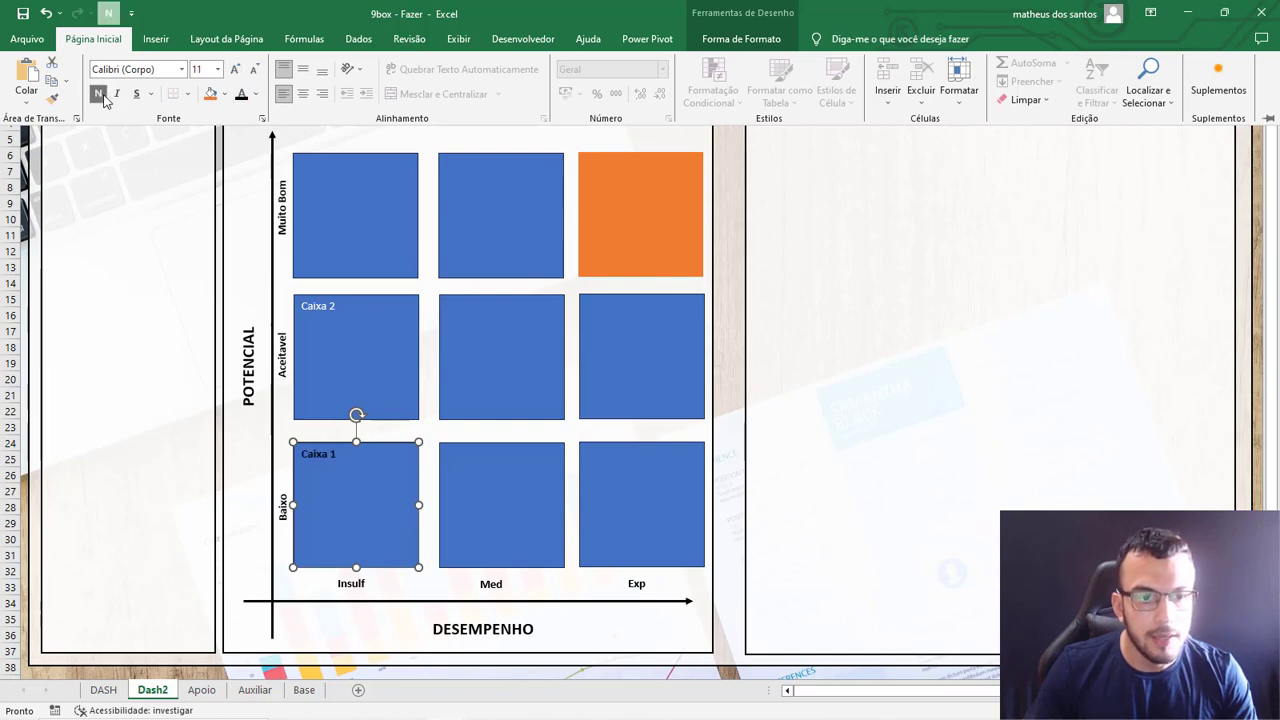
Look over the font colours and typefaces available for the "Caixa 1" text.
click(256, 93)
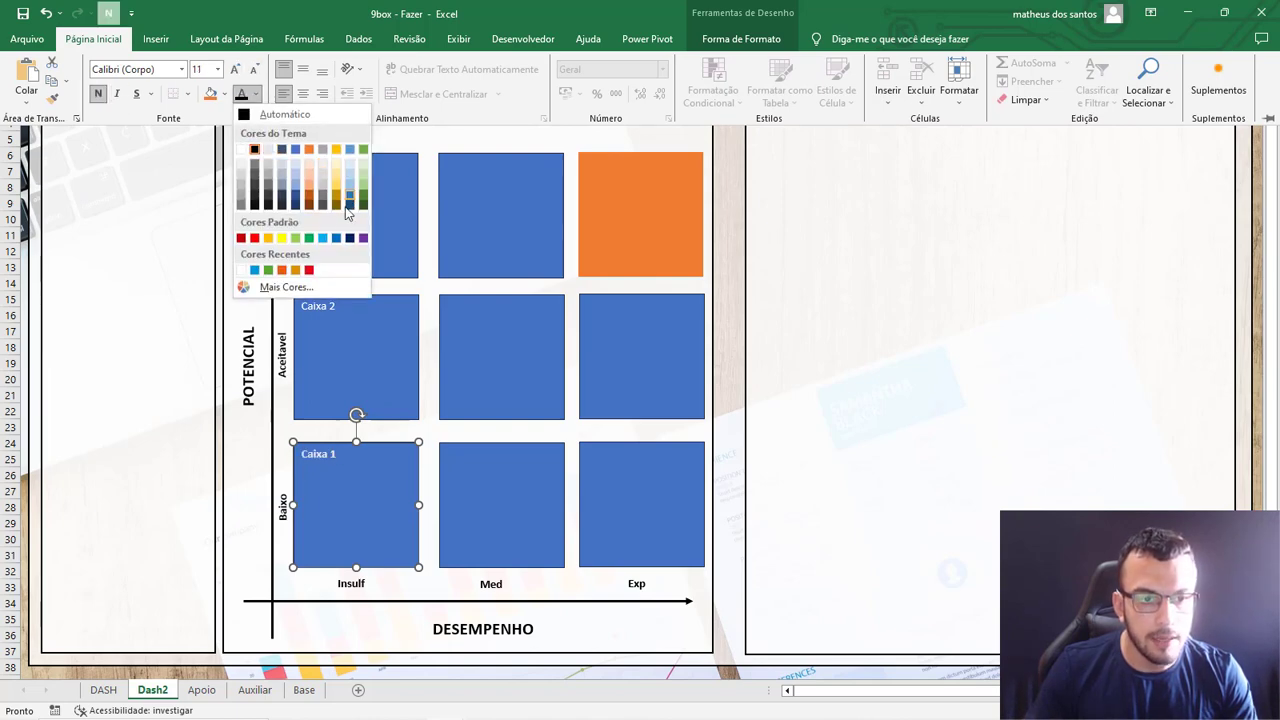
click(184, 72)
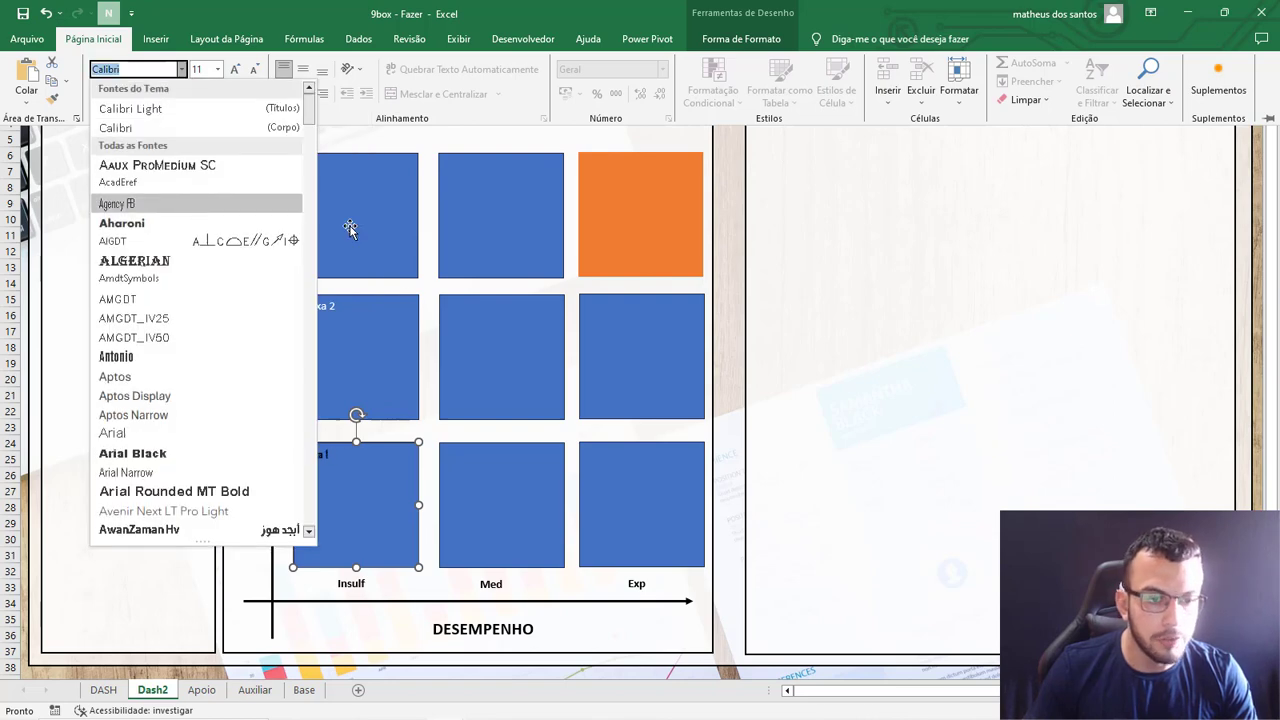
click(415, 304)
click(801, 347)
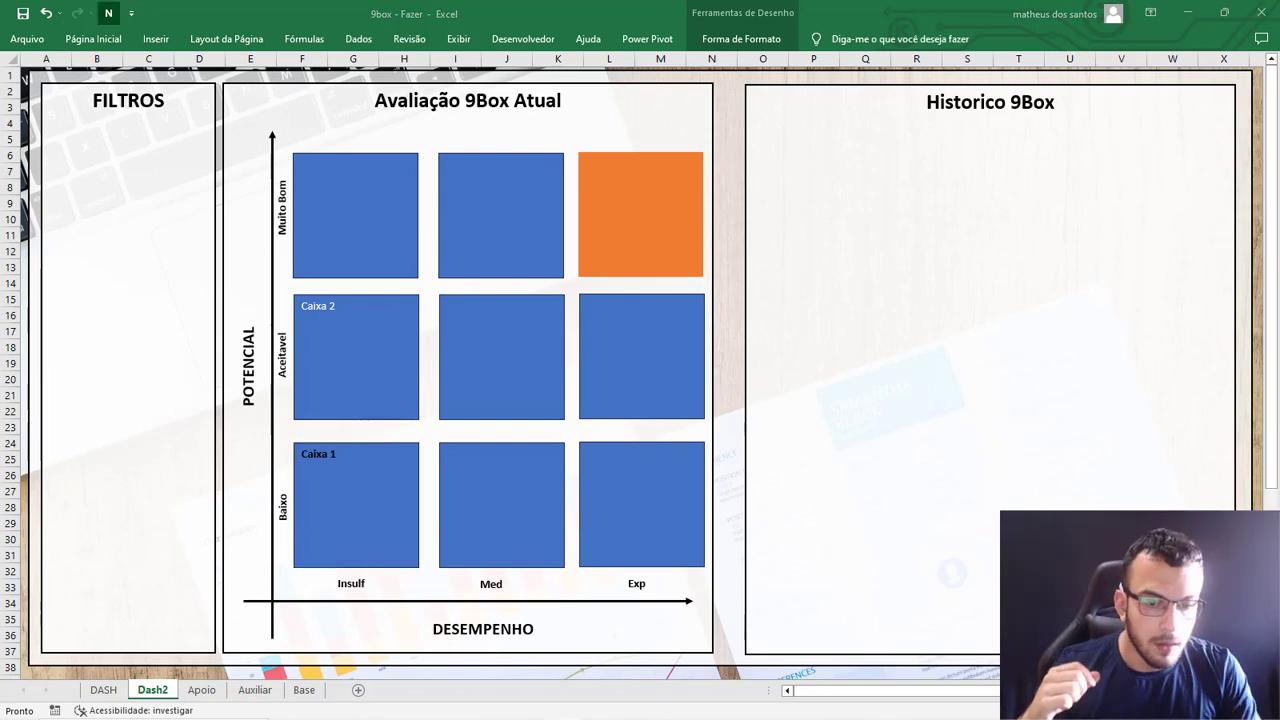
Review the Base sheet's employee columns one by one, from Ano and Matricula through Cargo, Nível Cargo and Centro Custo.
click(103, 690)
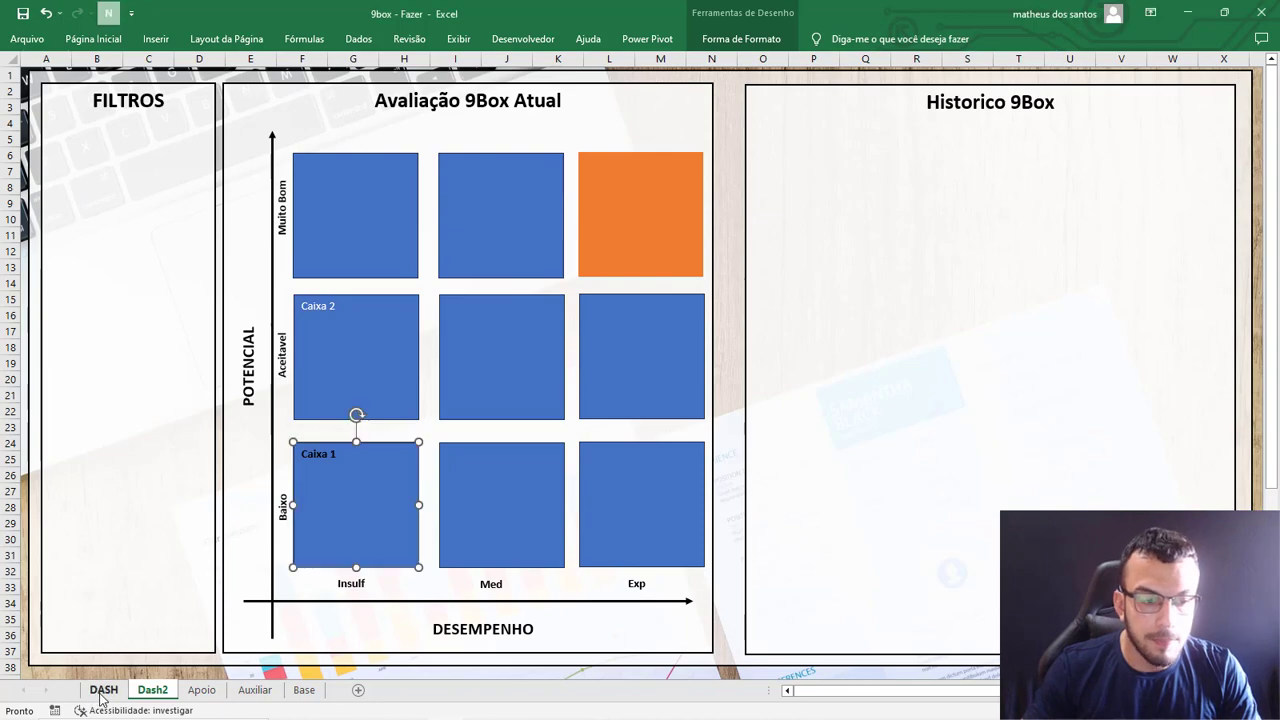
click(304, 690)
click(776, 444)
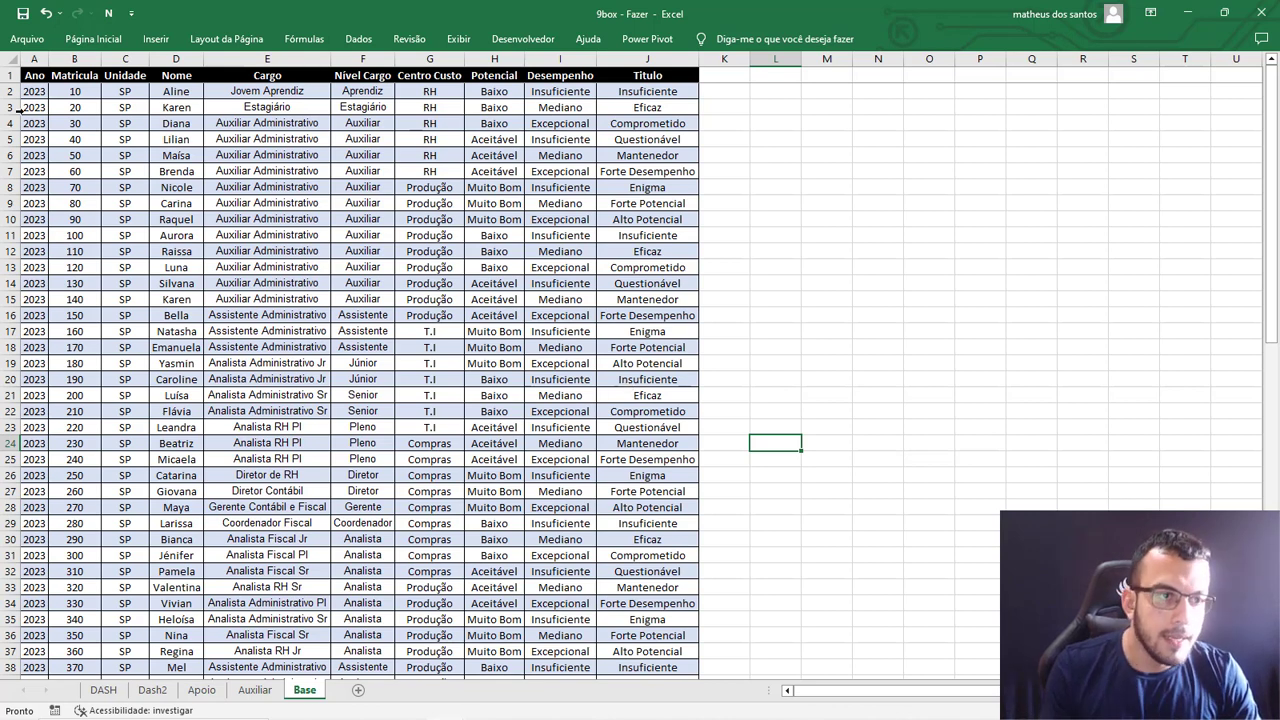
click(38, 60)
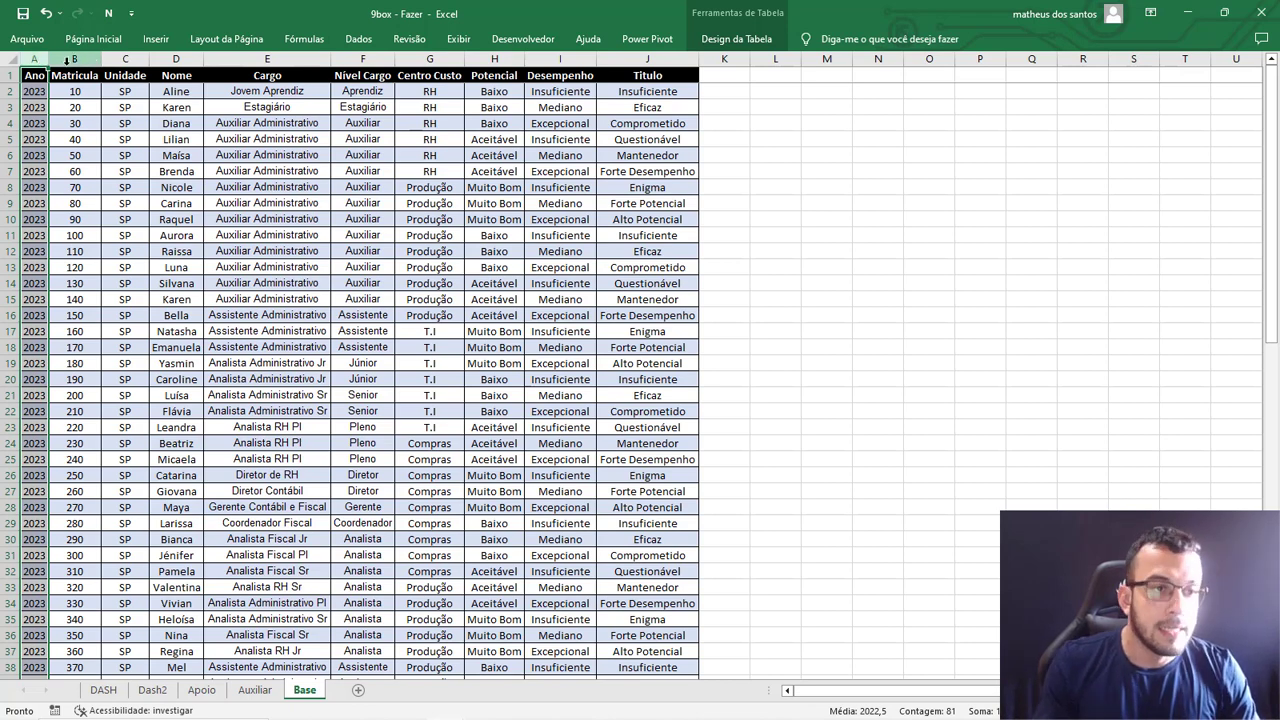
click(75, 62)
click(128, 62)
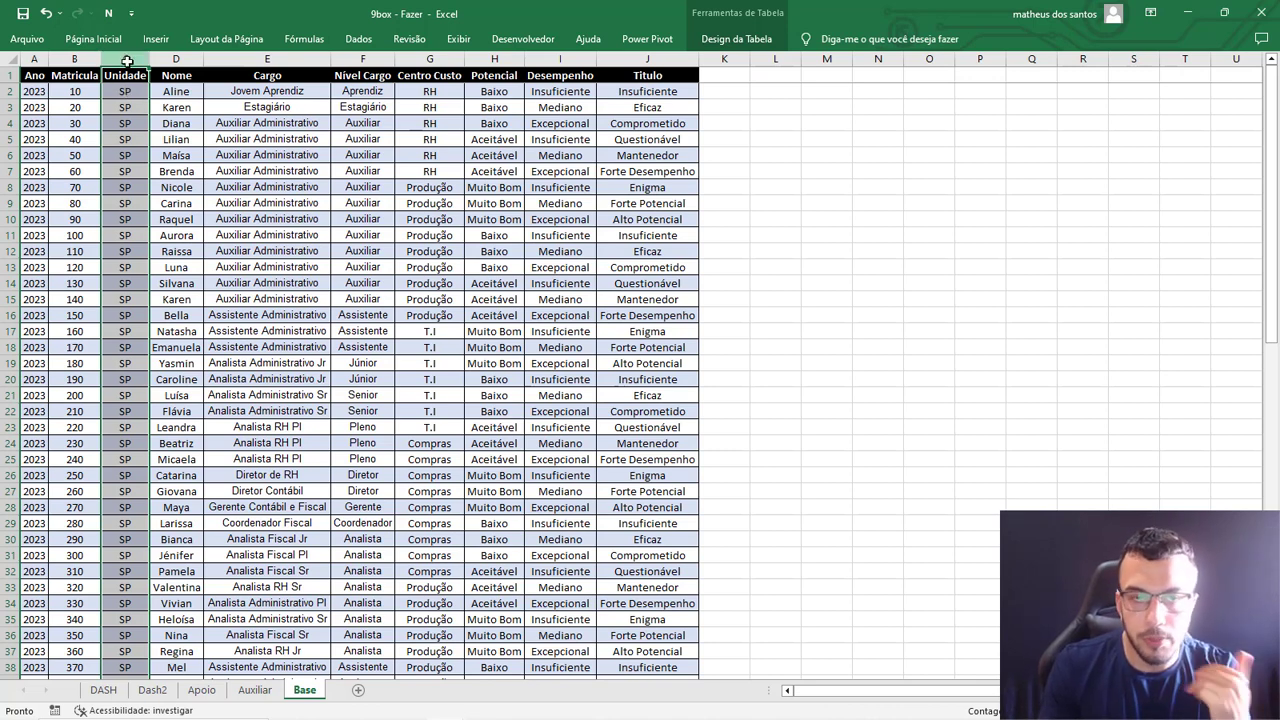
click(179, 62)
click(265, 60)
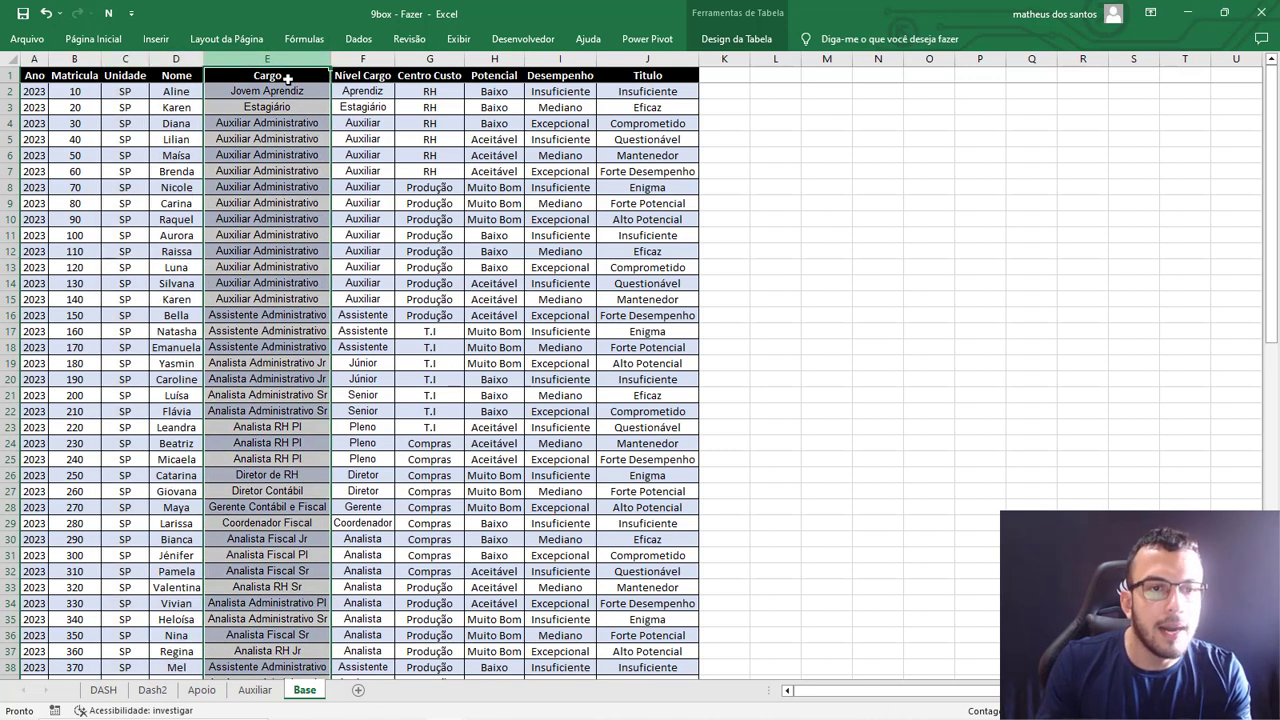
click(352, 58)
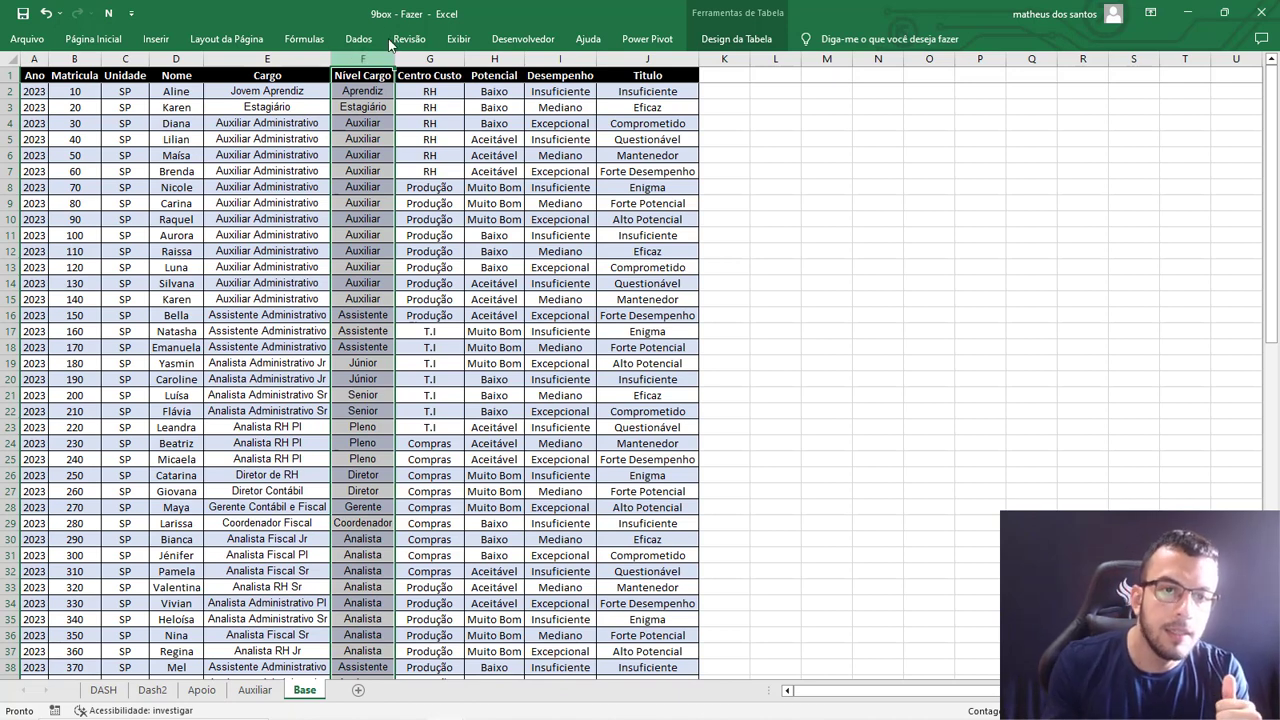
click(417, 56)
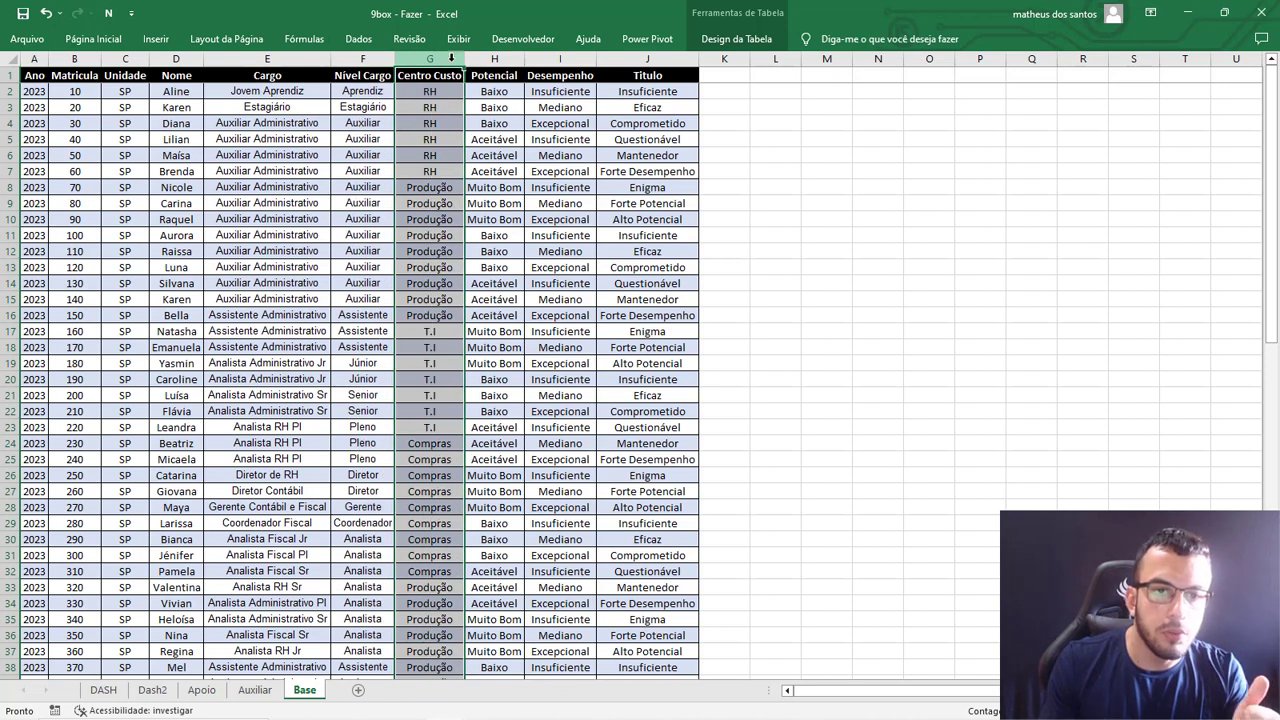
Examine the Potencial, Desempenho and Titulo columns of the Base sheet and how they belong together.
click(494, 76)
drag(558, 90, 686, 375)
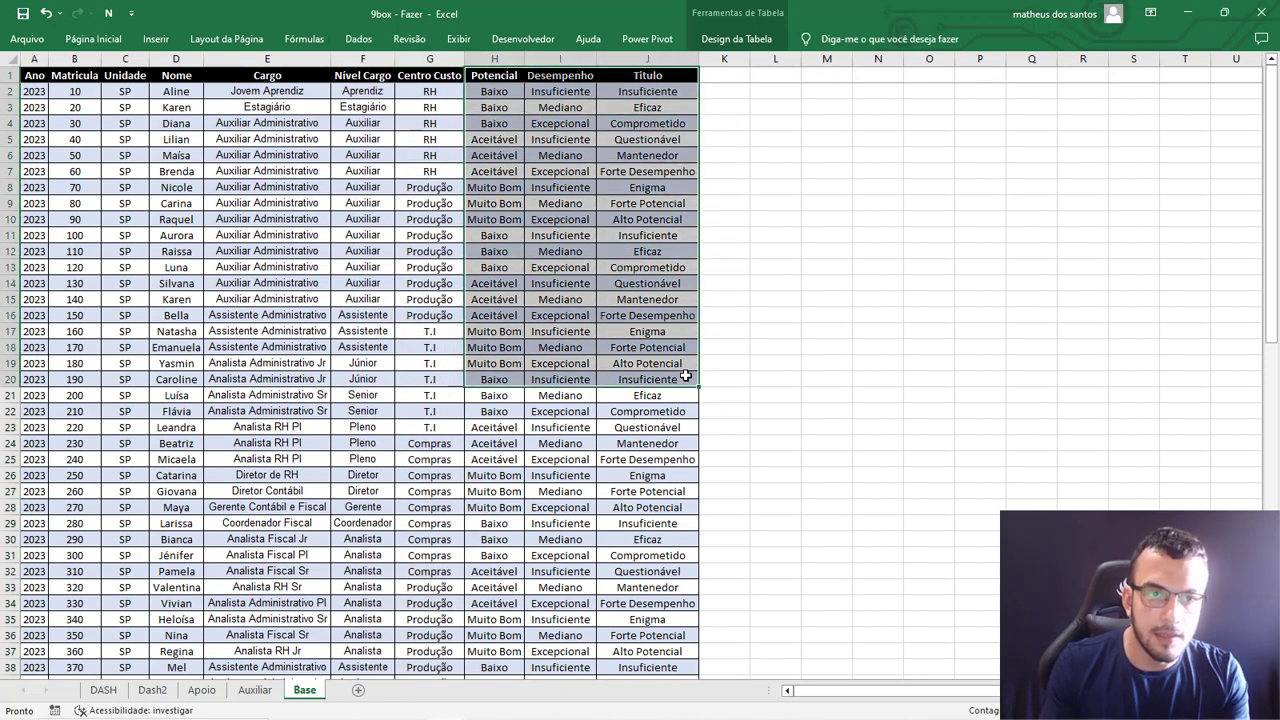
click(494, 78)
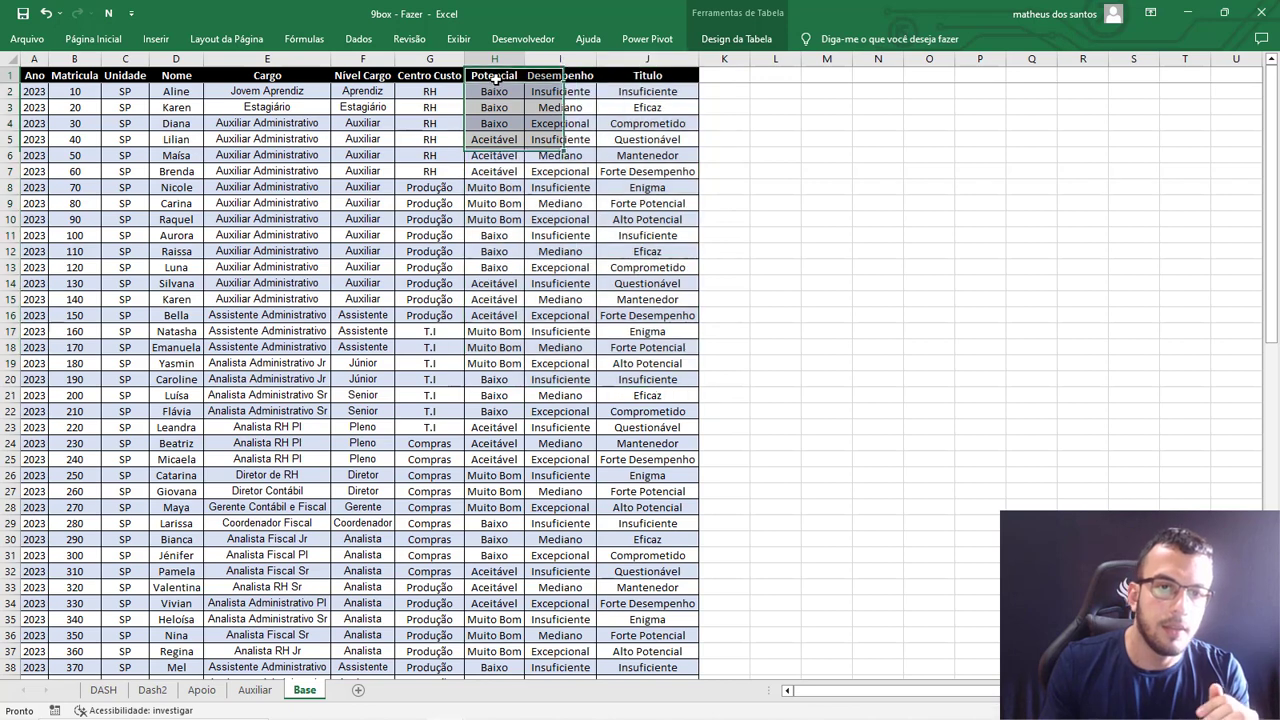
click(573, 77)
drag(510, 92, 651, 91)
click(650, 92)
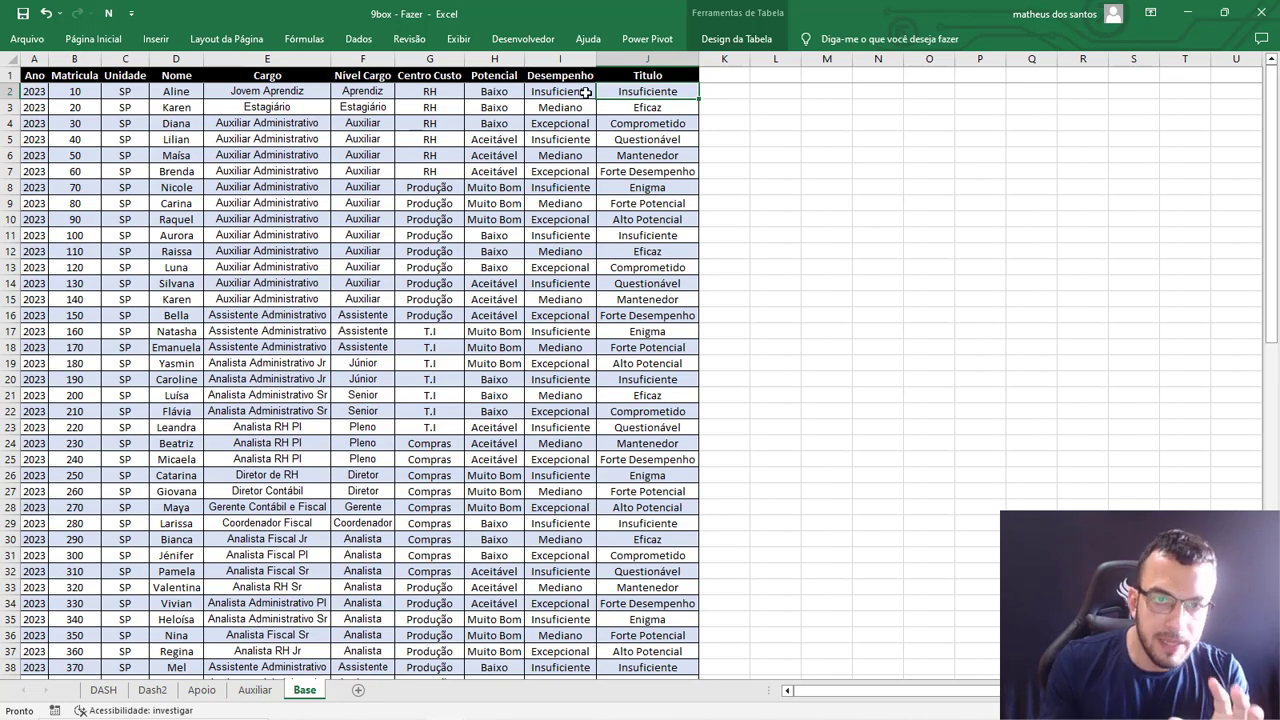
click(612, 70)
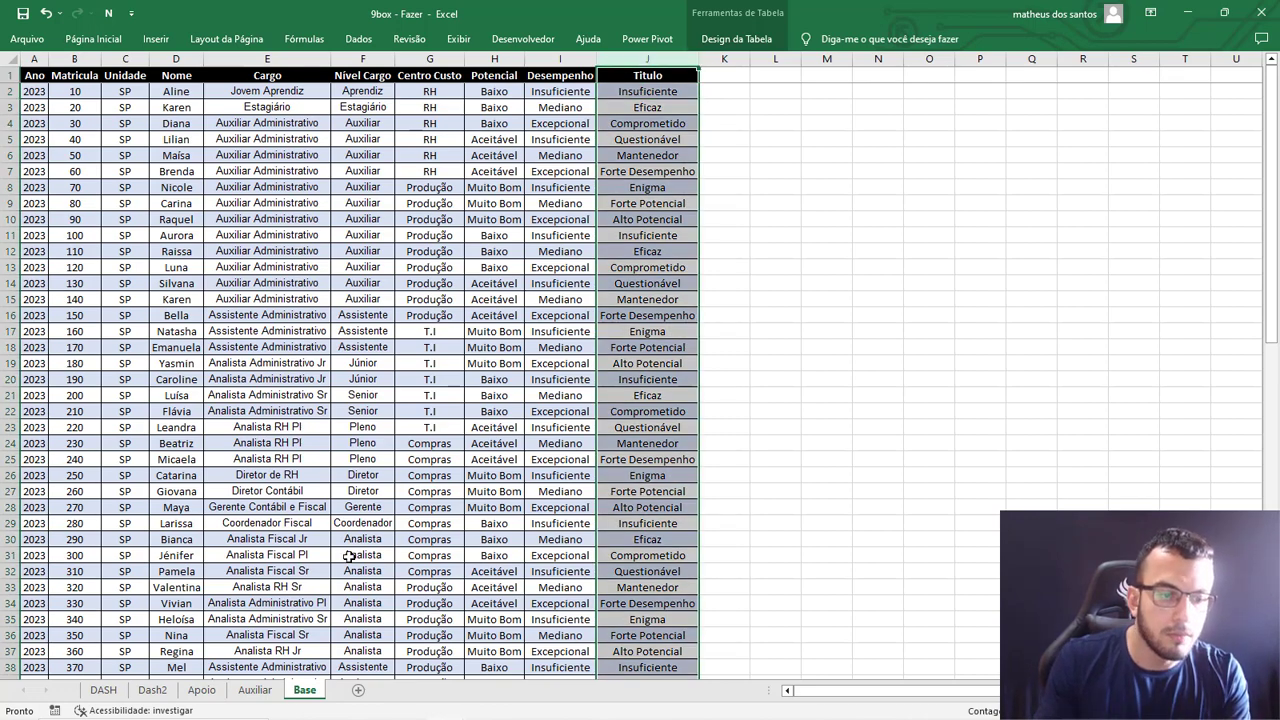
Go through all nine labelled squares of the DASH grid, row by row from Insuficiente up to Alto Potencial.
click(108, 690)
click(372, 455)
click(505, 479)
click(623, 488)
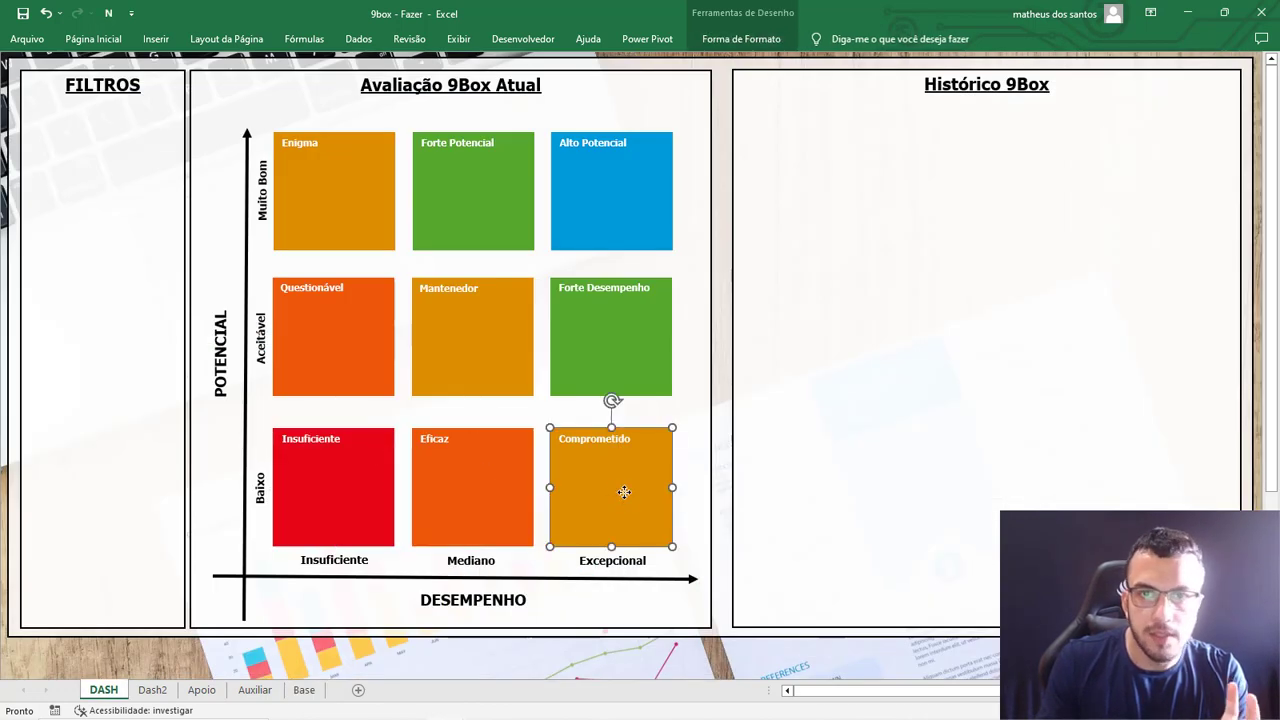
click(400, 371)
click(371, 349)
click(490, 340)
click(562, 342)
click(329, 180)
click(470, 185)
click(590, 178)
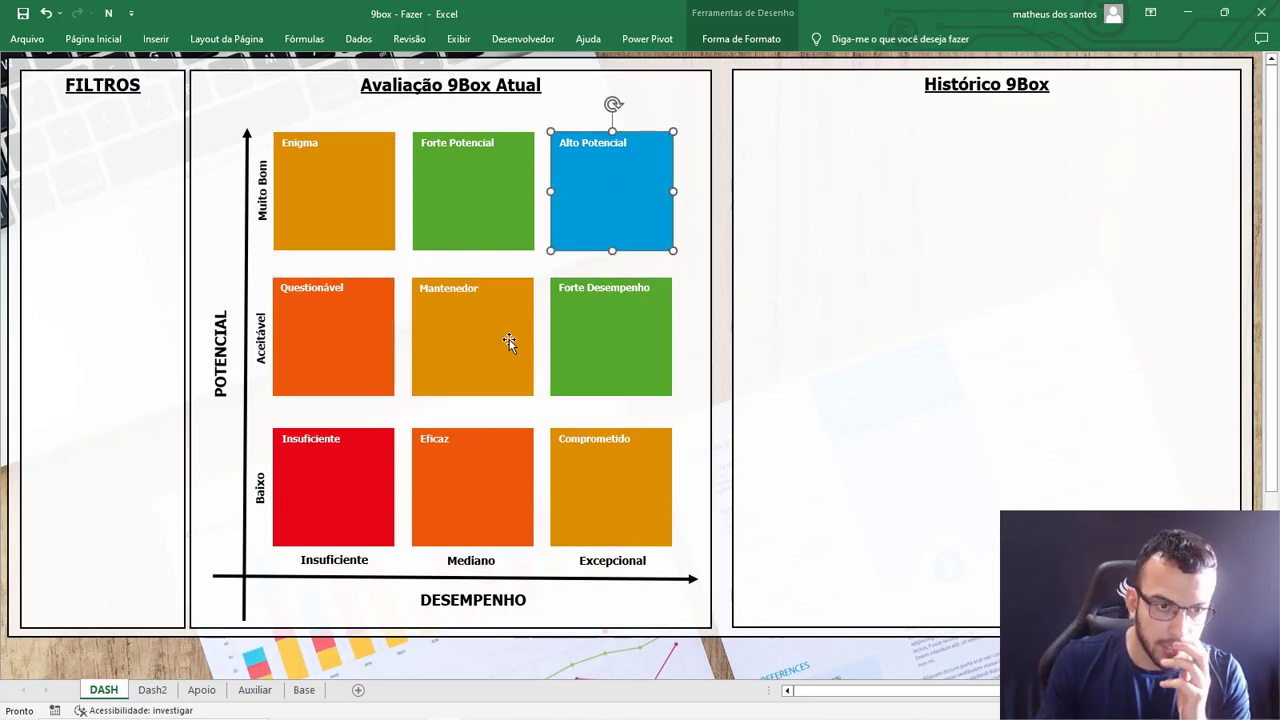
Return to the Base sheet and check its Potencial and Desempenho columns.
click(152, 690)
click(201, 690)
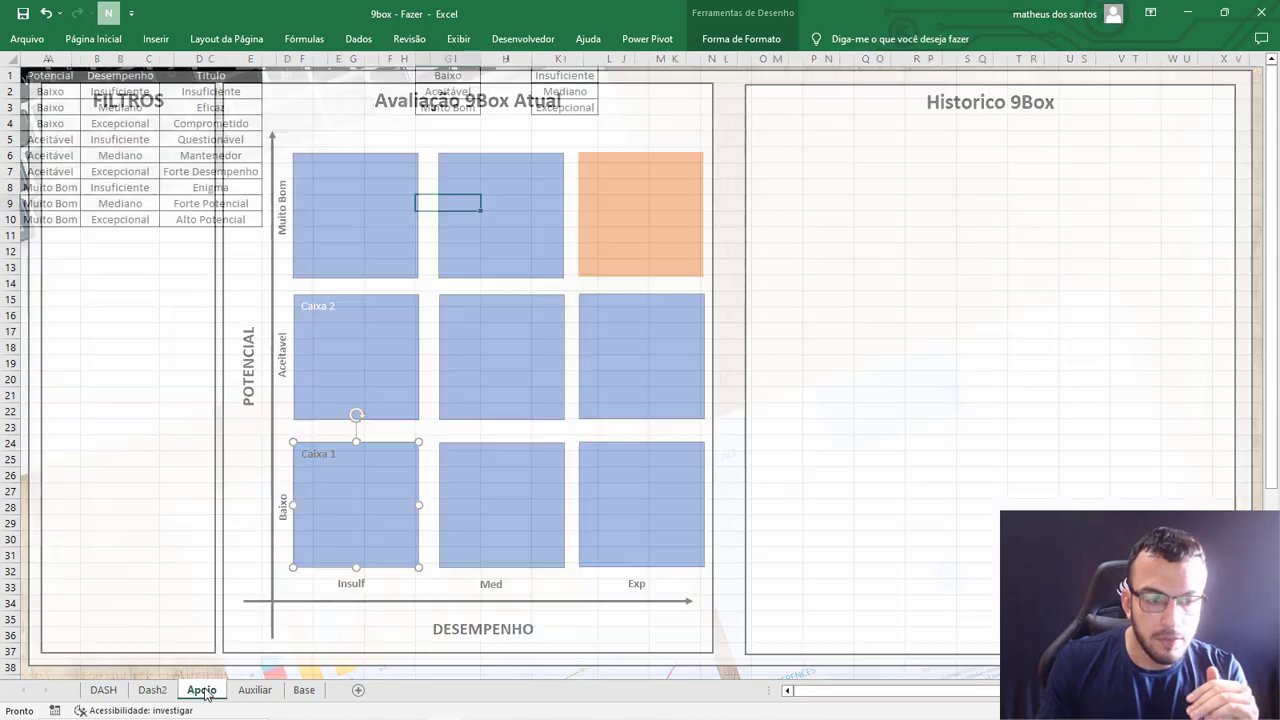
click(103, 690)
click(303, 689)
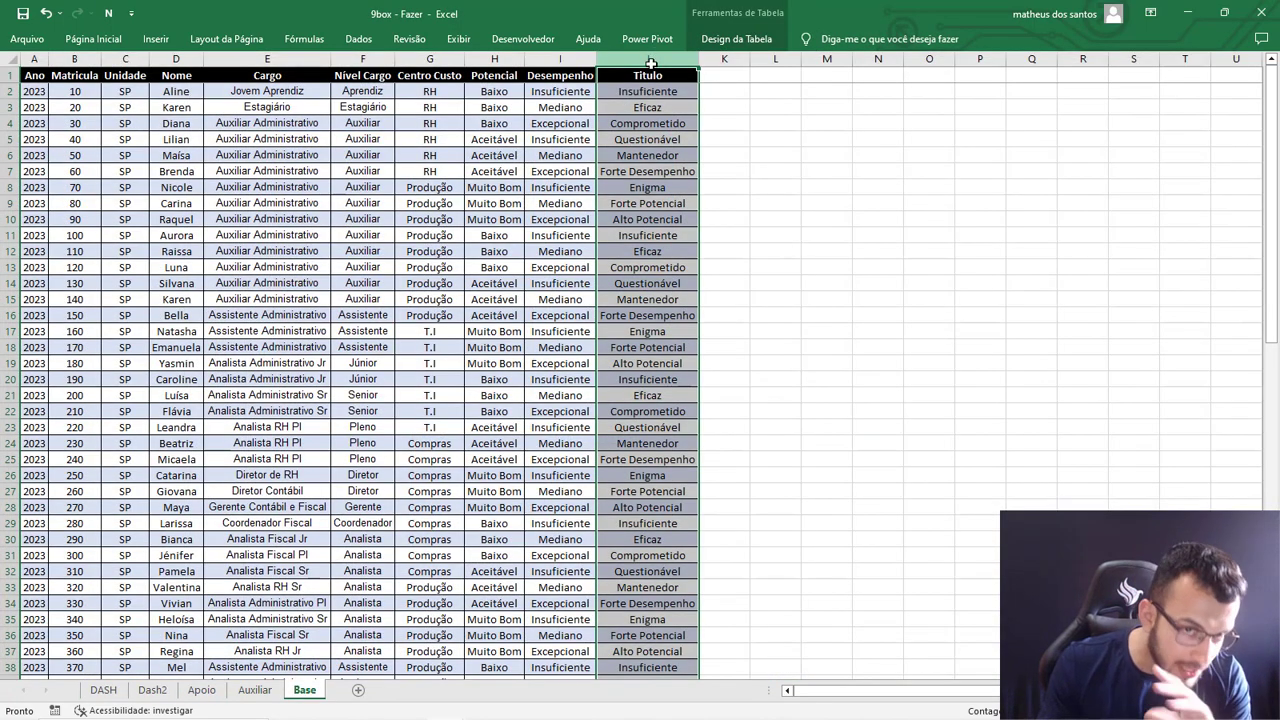
drag(494, 60, 560, 63)
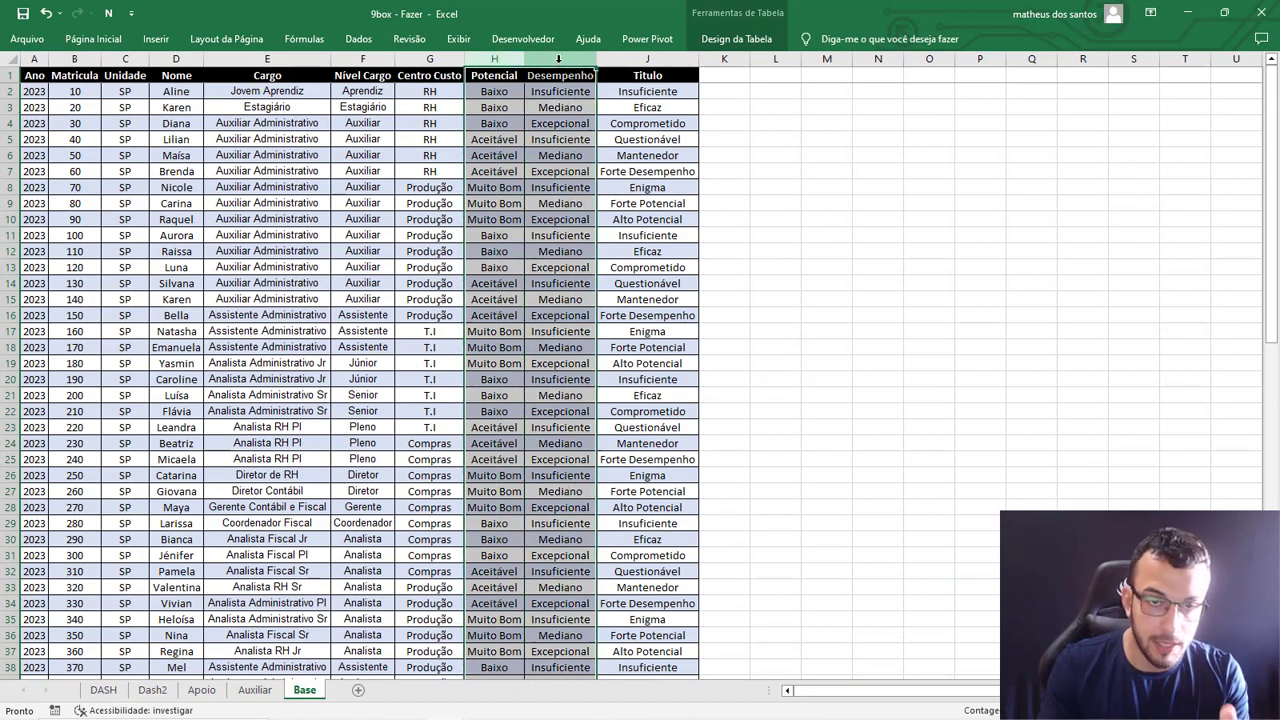
click(767, 91)
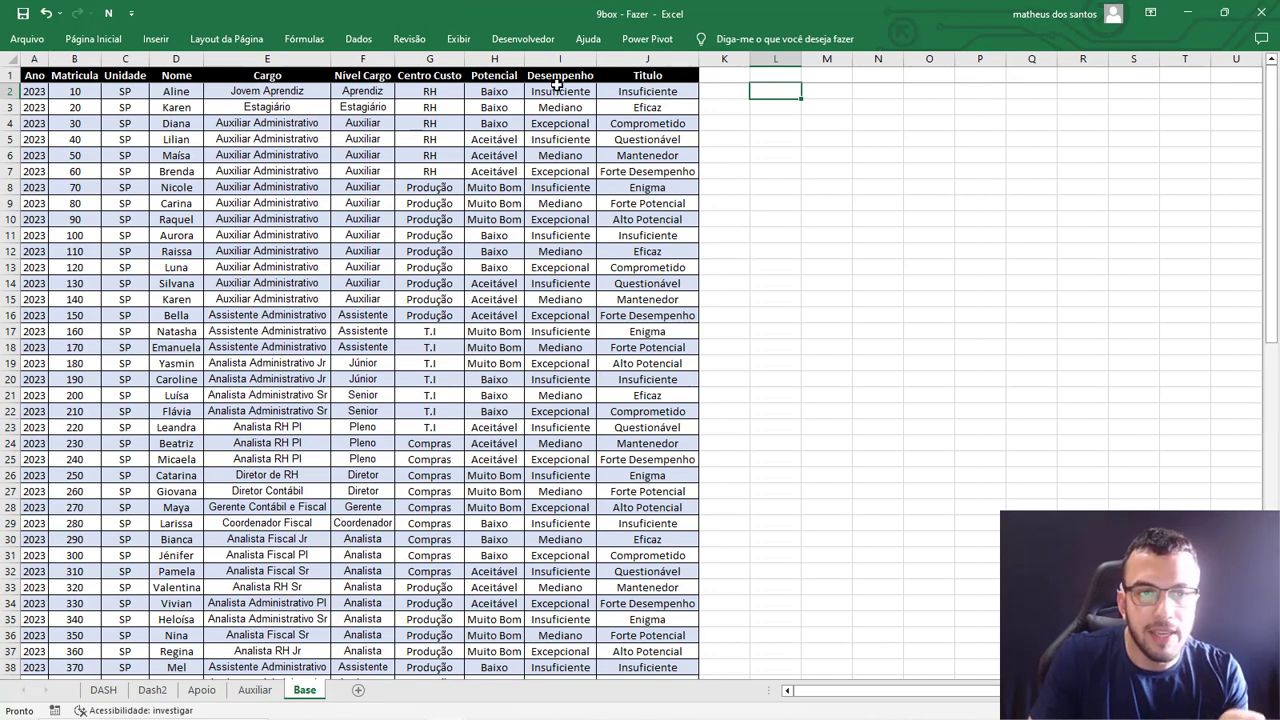
Compare the potential and performance ratings in rows 2 and 5 of the Base sheet with their Titulo values.
click(498, 90)
click(178, 95)
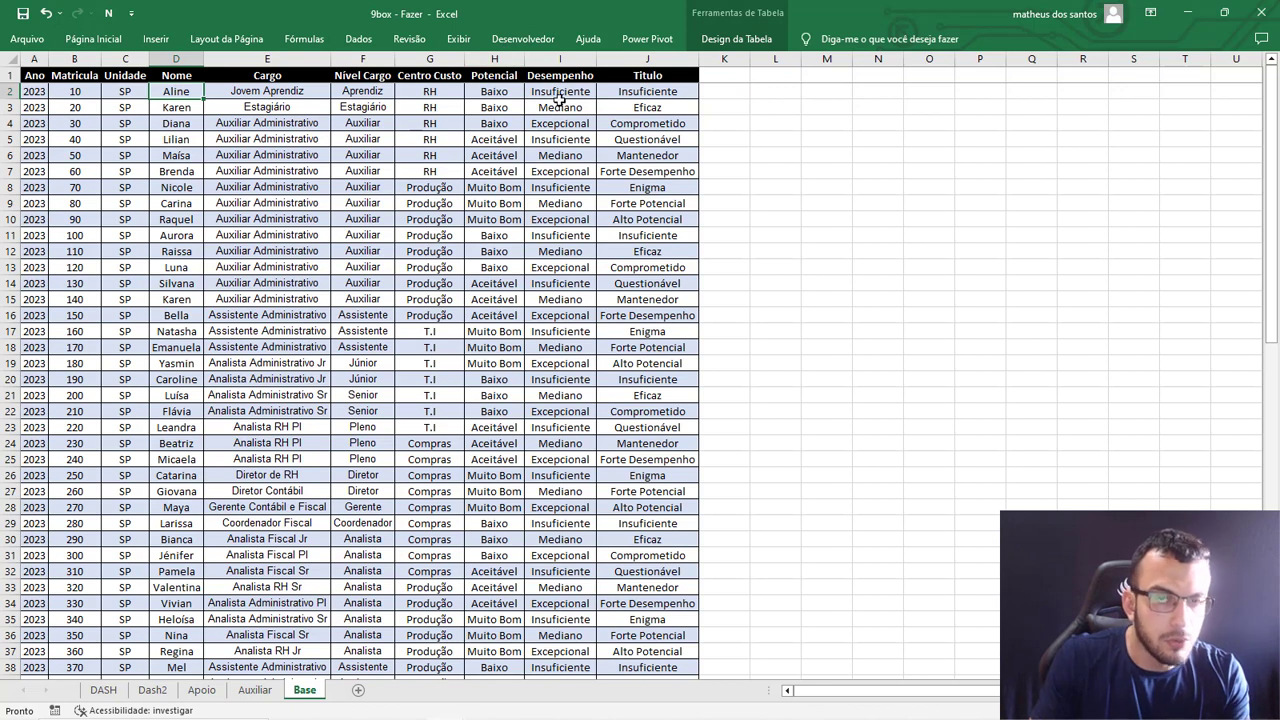
click(510, 90)
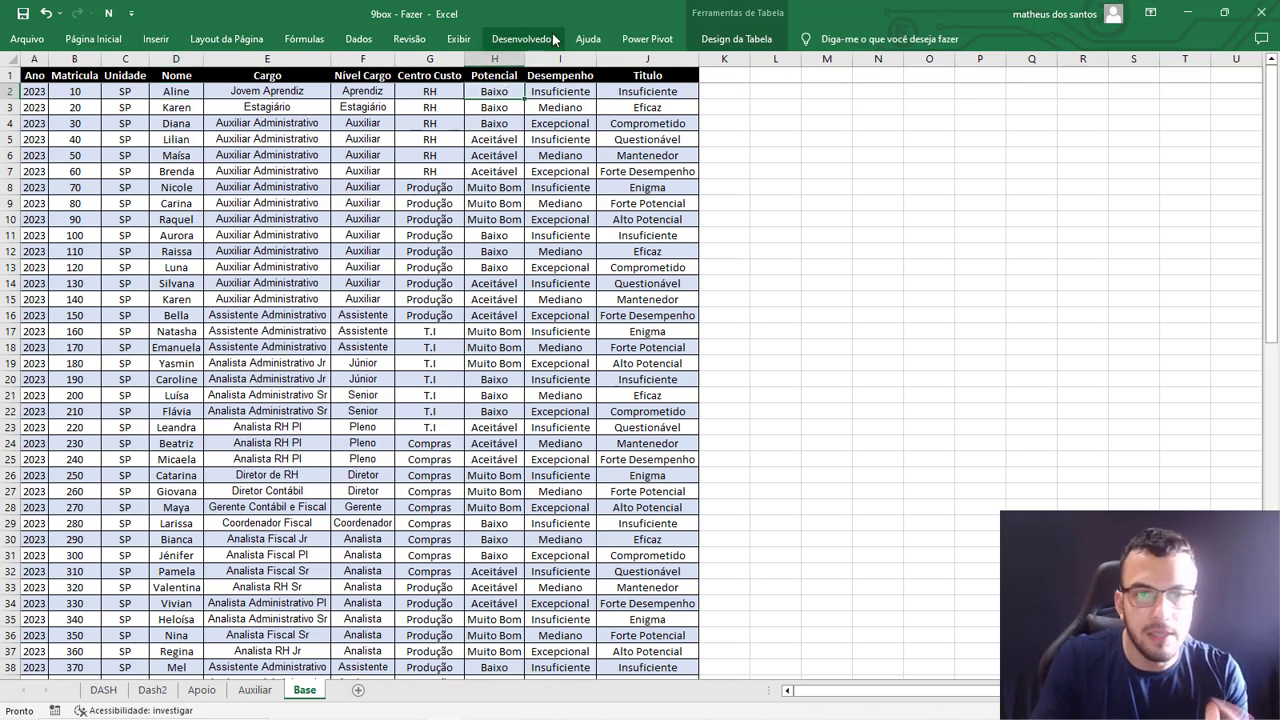
click(584, 90)
click(640, 91)
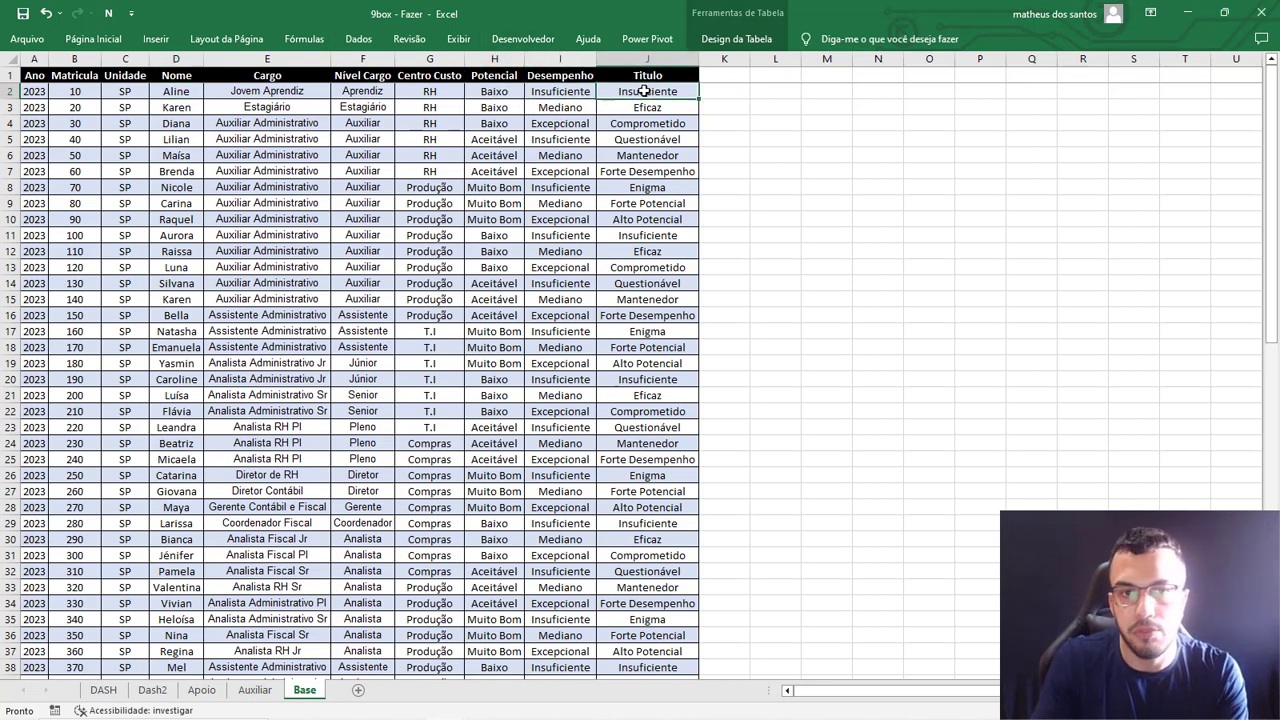
click(508, 141)
click(567, 141)
click(632, 139)
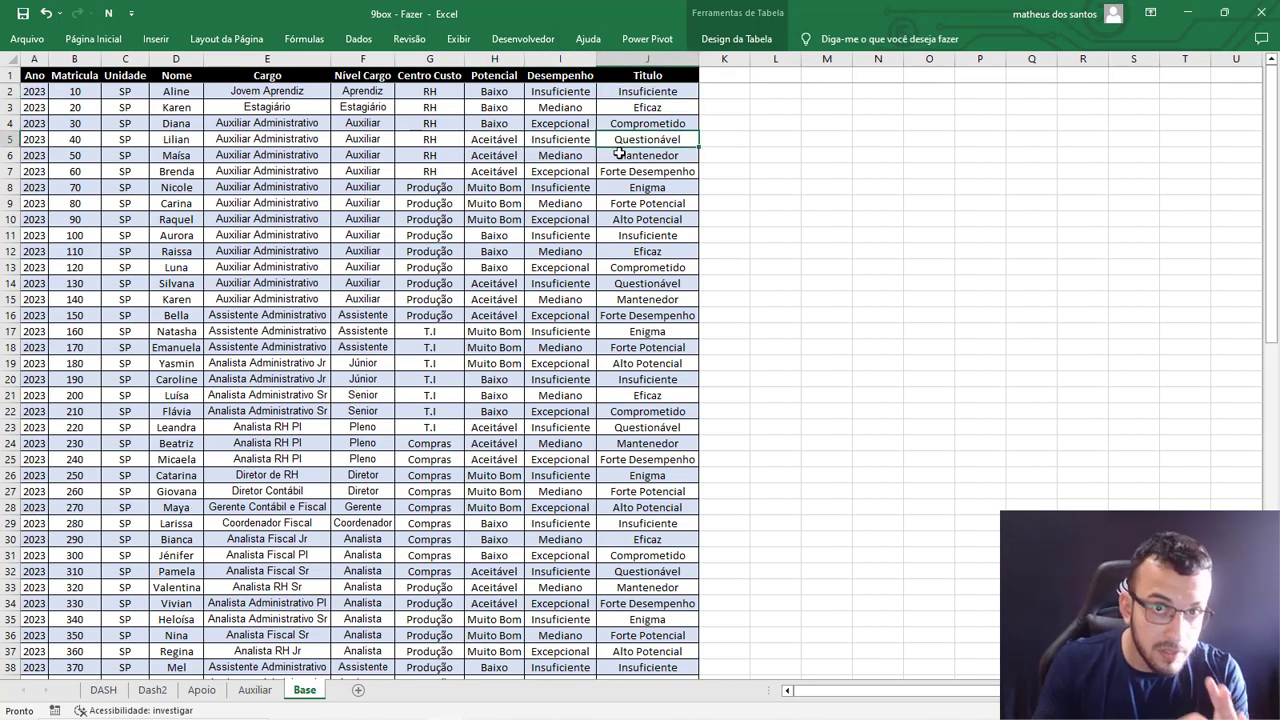
click(643, 63)
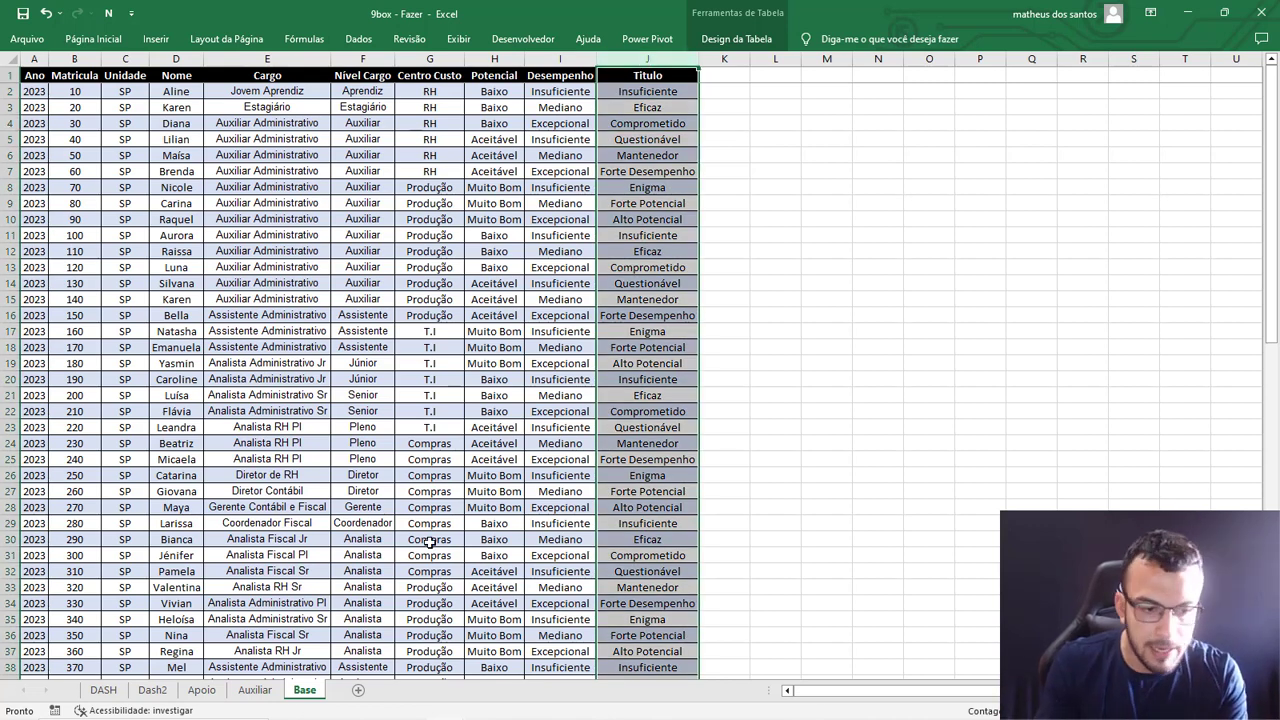
Compare the Potencial and Desempenho levels in the Apoio sheet's table with the axes of the DASH grid.
click(201, 690)
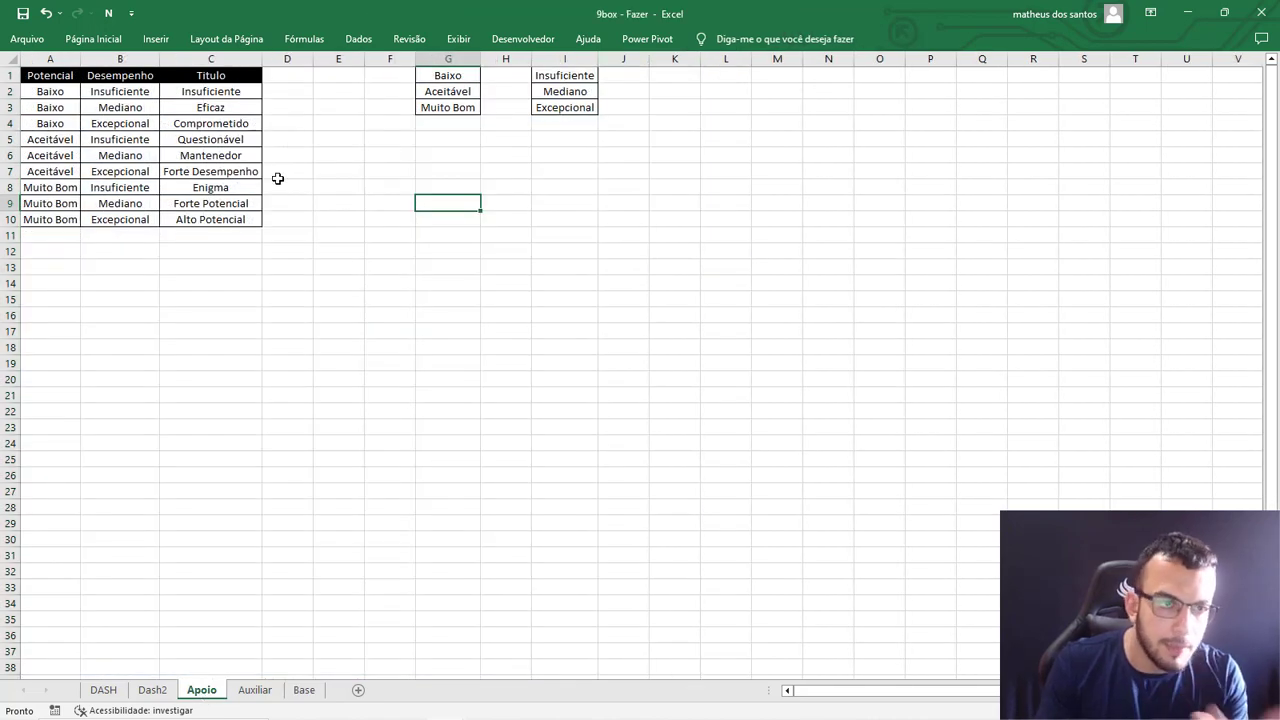
click(66, 59)
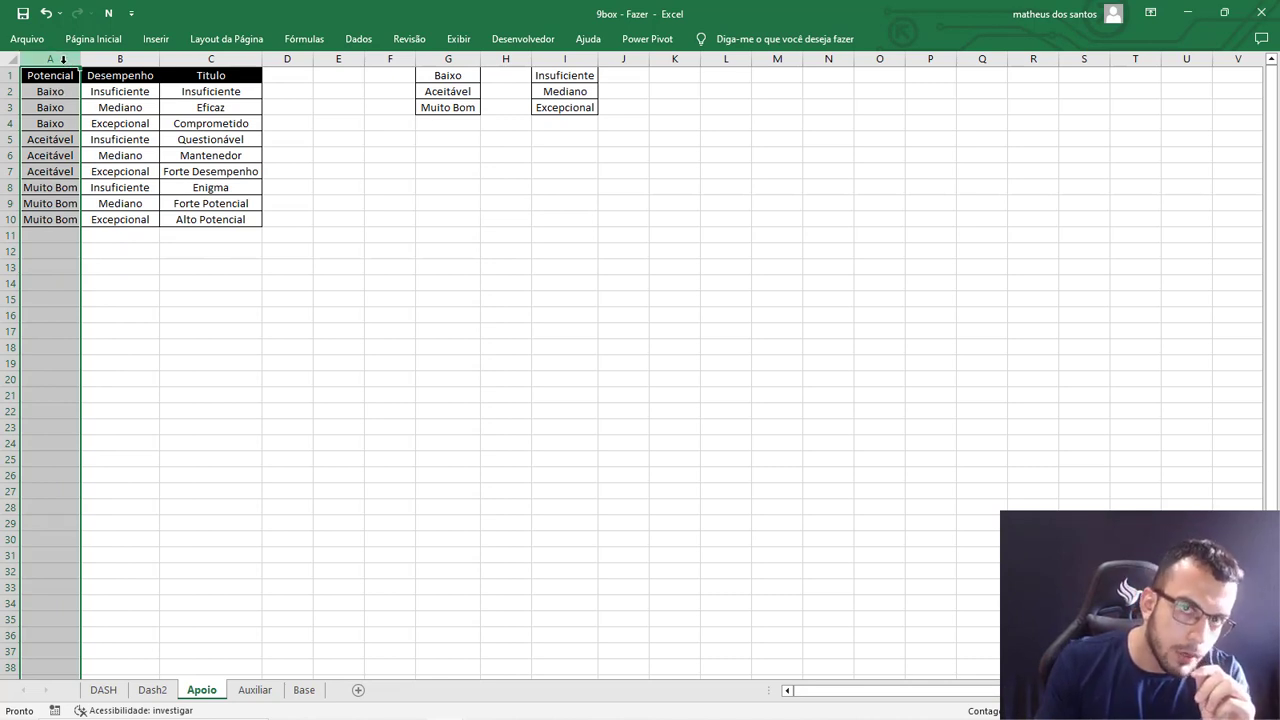
drag(63, 91, 57, 173)
drag(57, 187, 57, 219)
click(104, 690)
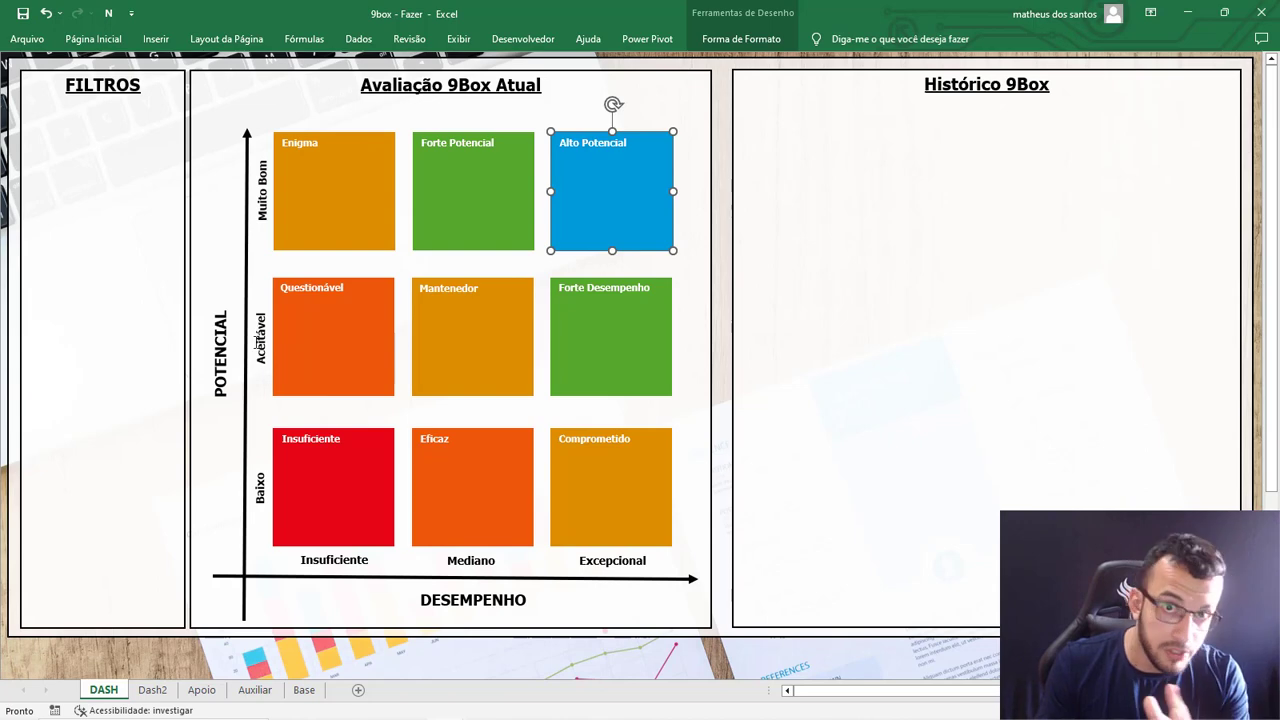
click(201, 690)
drag(143, 91, 130, 219)
click(106, 688)
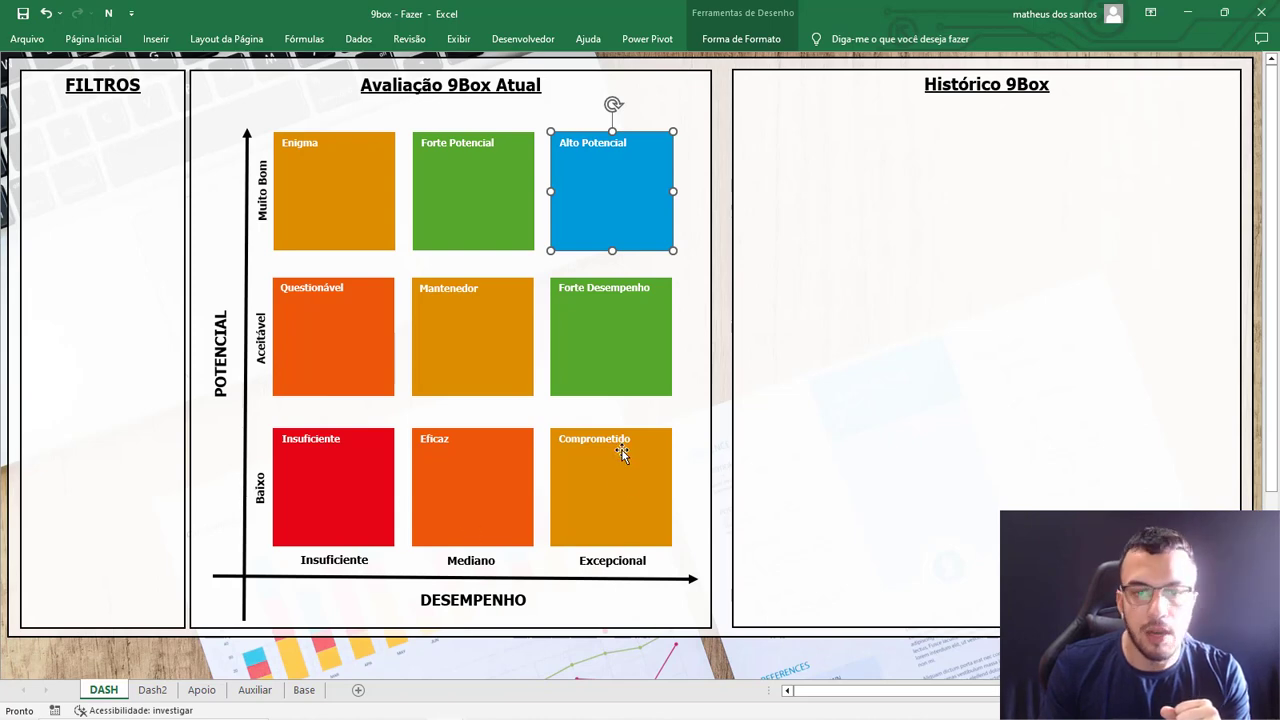
Examine which Titulo the Apoio table assigns to each Baixo potential and performance combination.
click(201, 690)
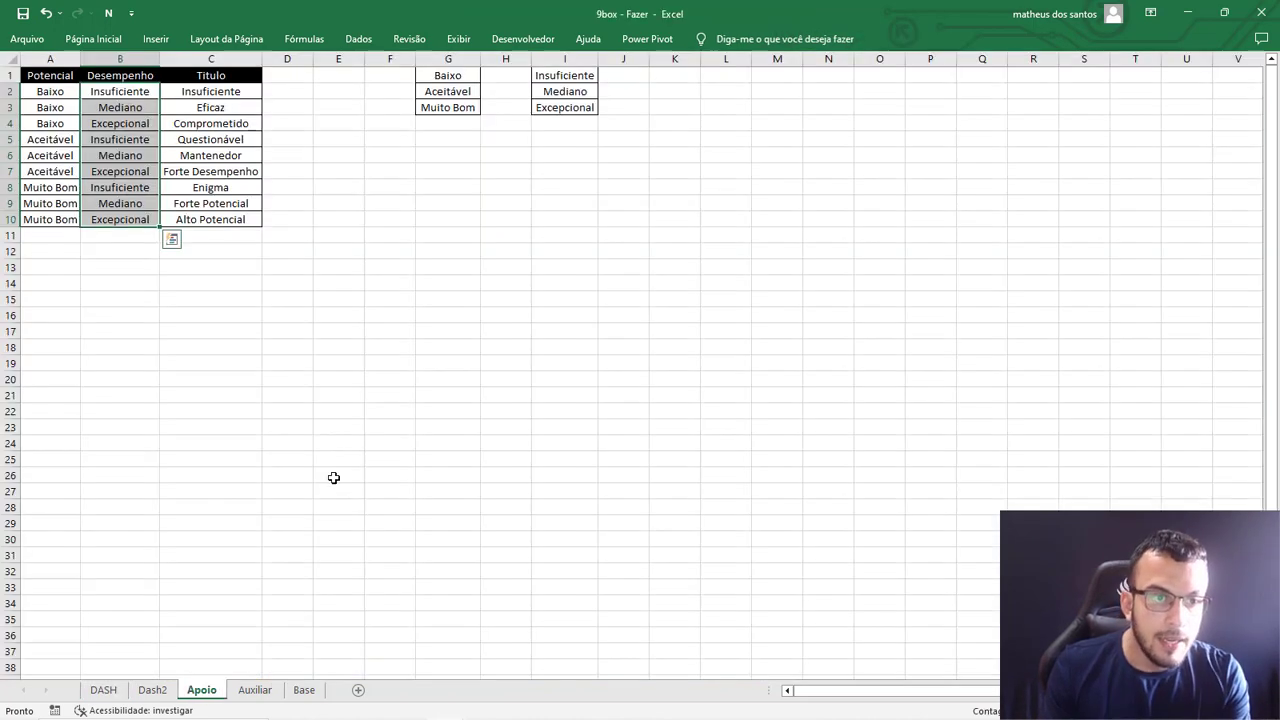
click(68, 97)
drag(68, 97, 120, 122)
click(215, 92)
click(65, 107)
click(190, 107)
click(90, 122)
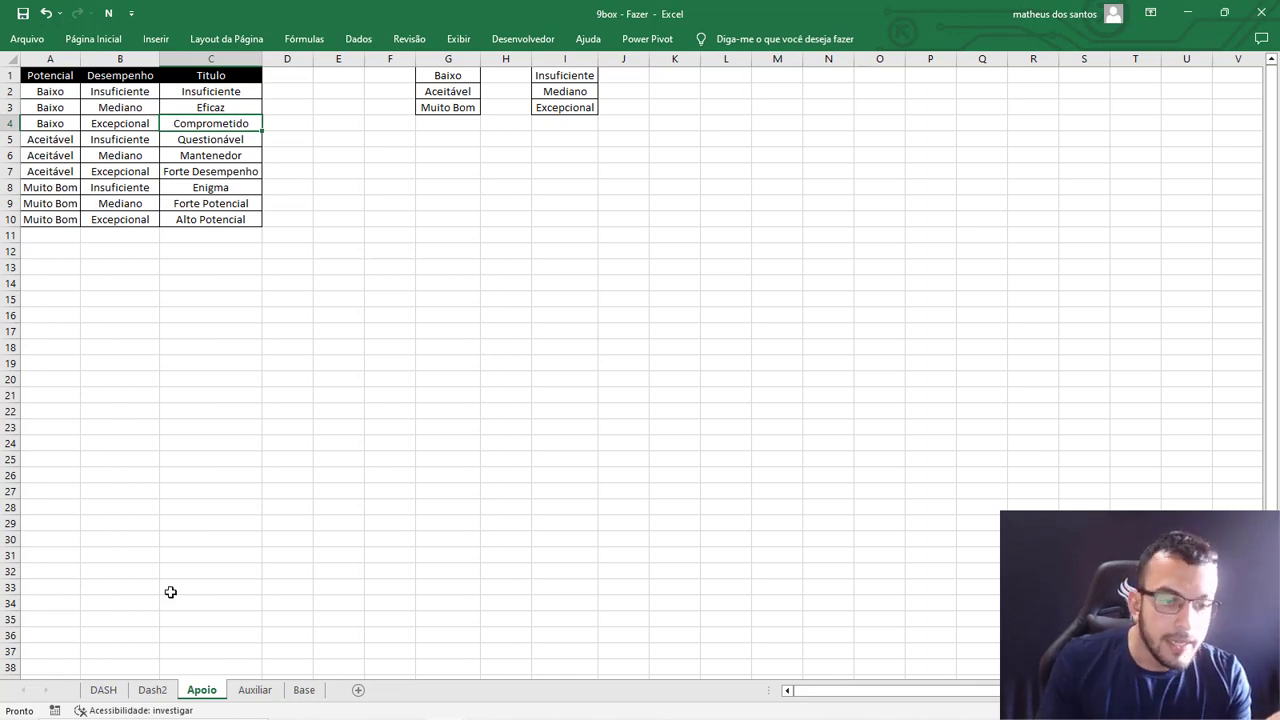
Check the Titulo value of the first employee in the Base sheet.
click(103, 690)
click(254, 690)
click(304, 690)
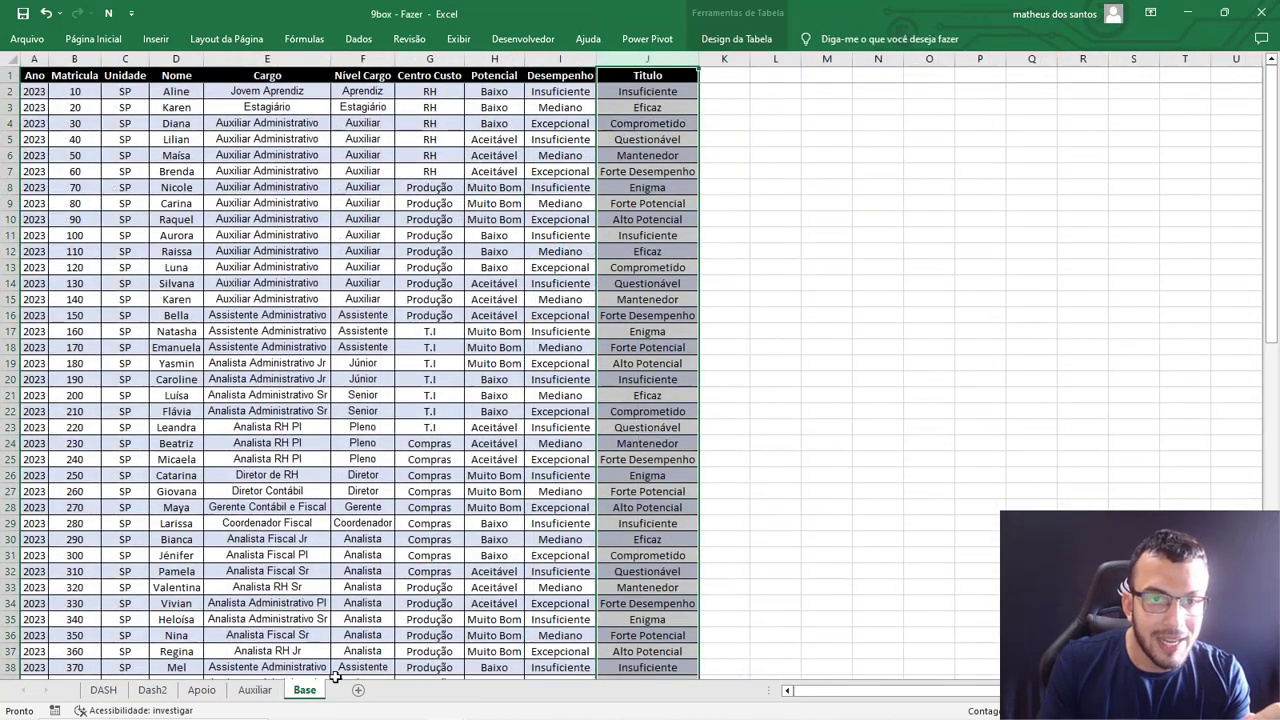
click(659, 89)
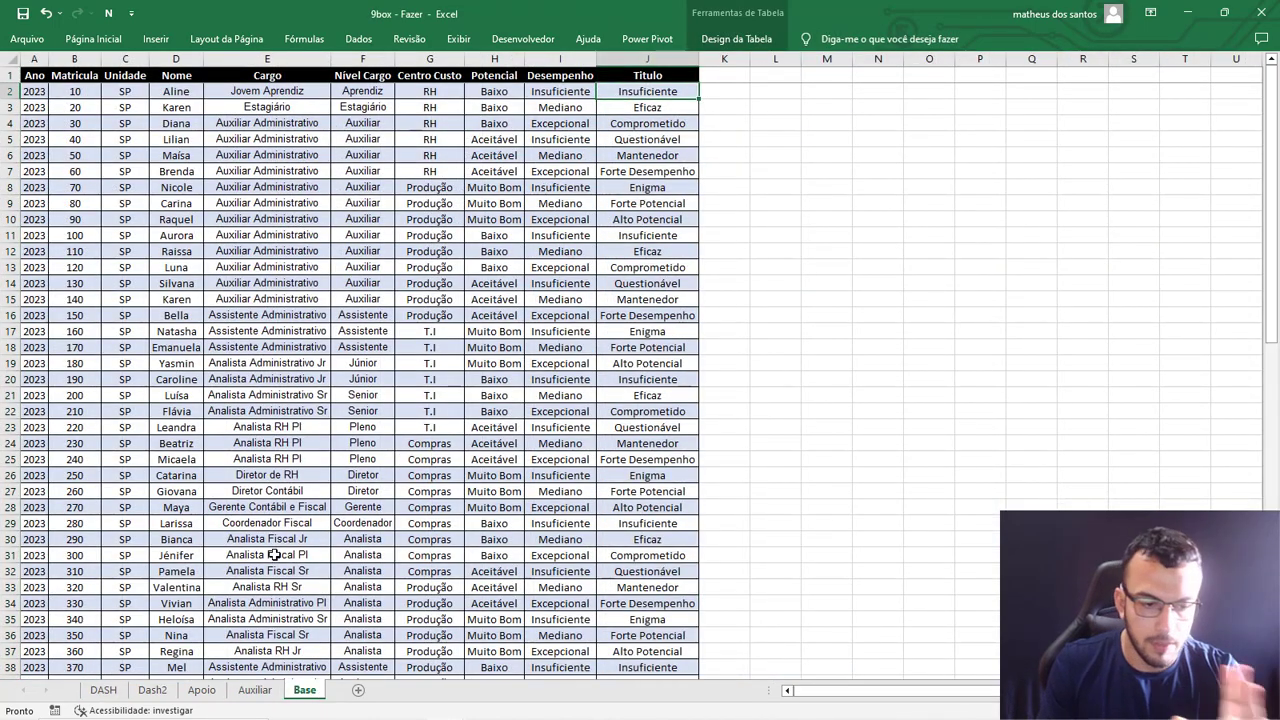
Insert a blank column before Potencial in the Apoio sheet, show the formula bar and select cell A2.
click(201, 690)
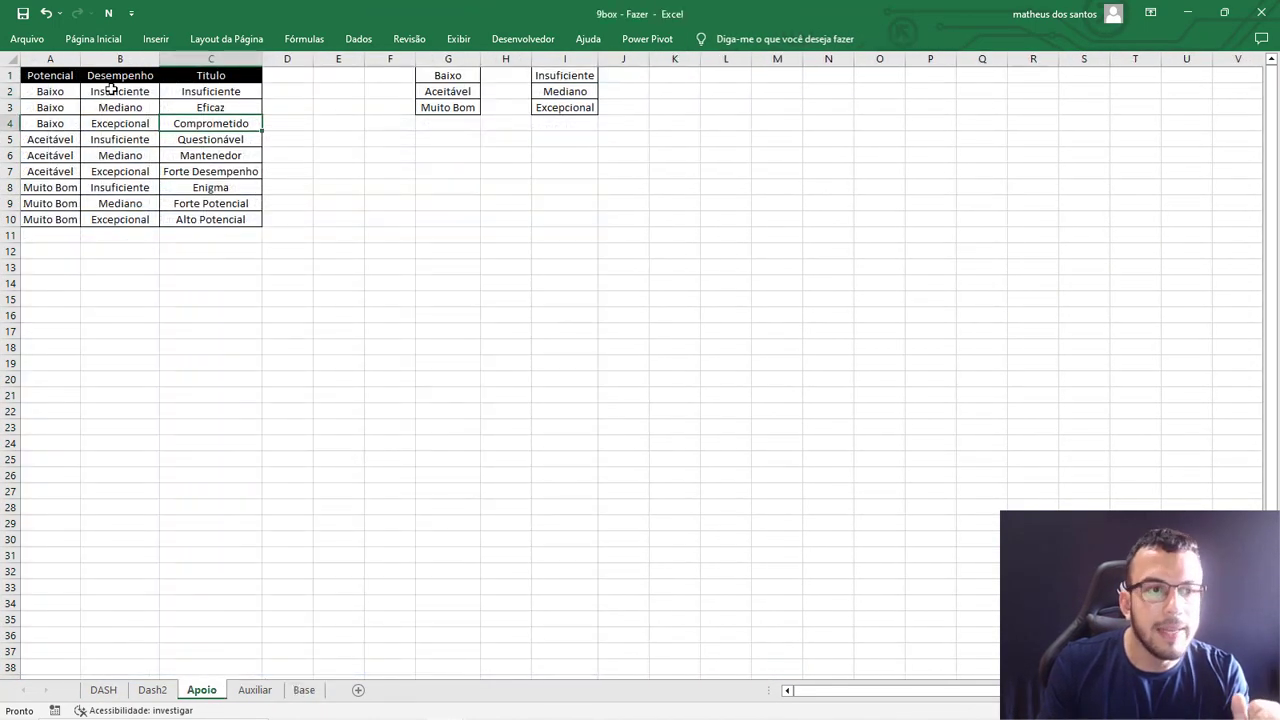
click(55, 57)
right_click(52, 58)
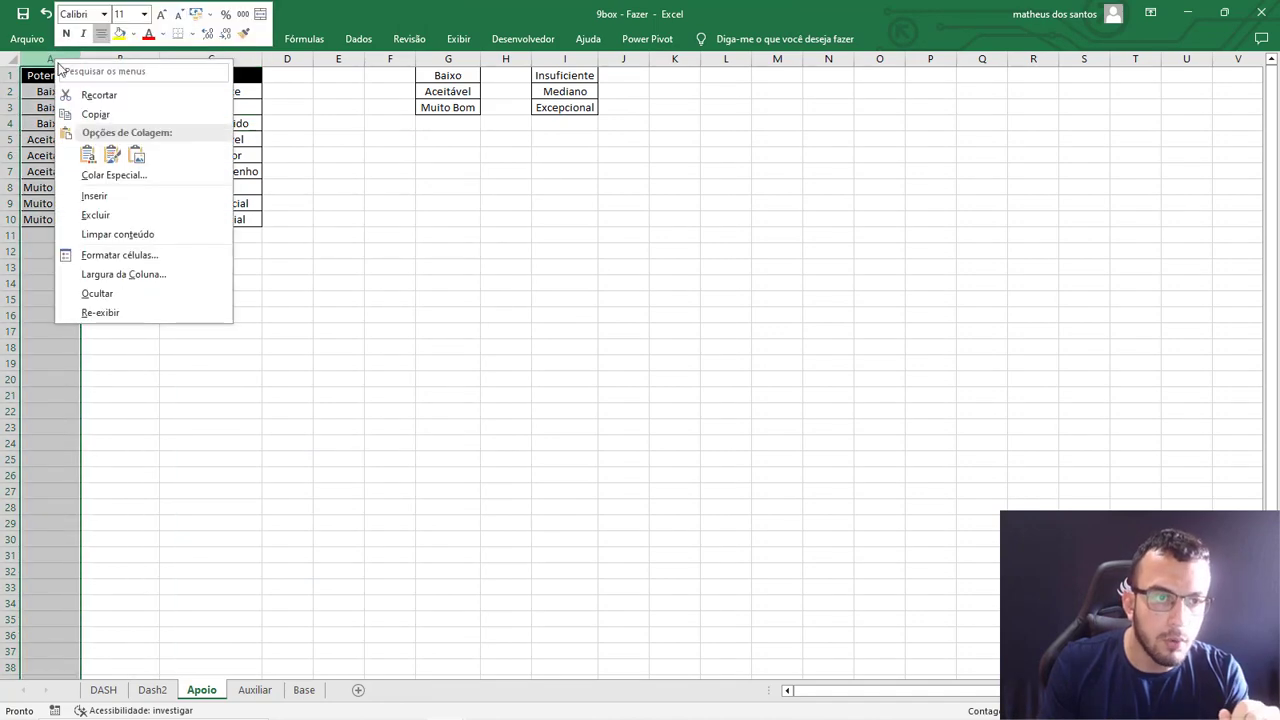
click(116, 196)
click(458, 40)
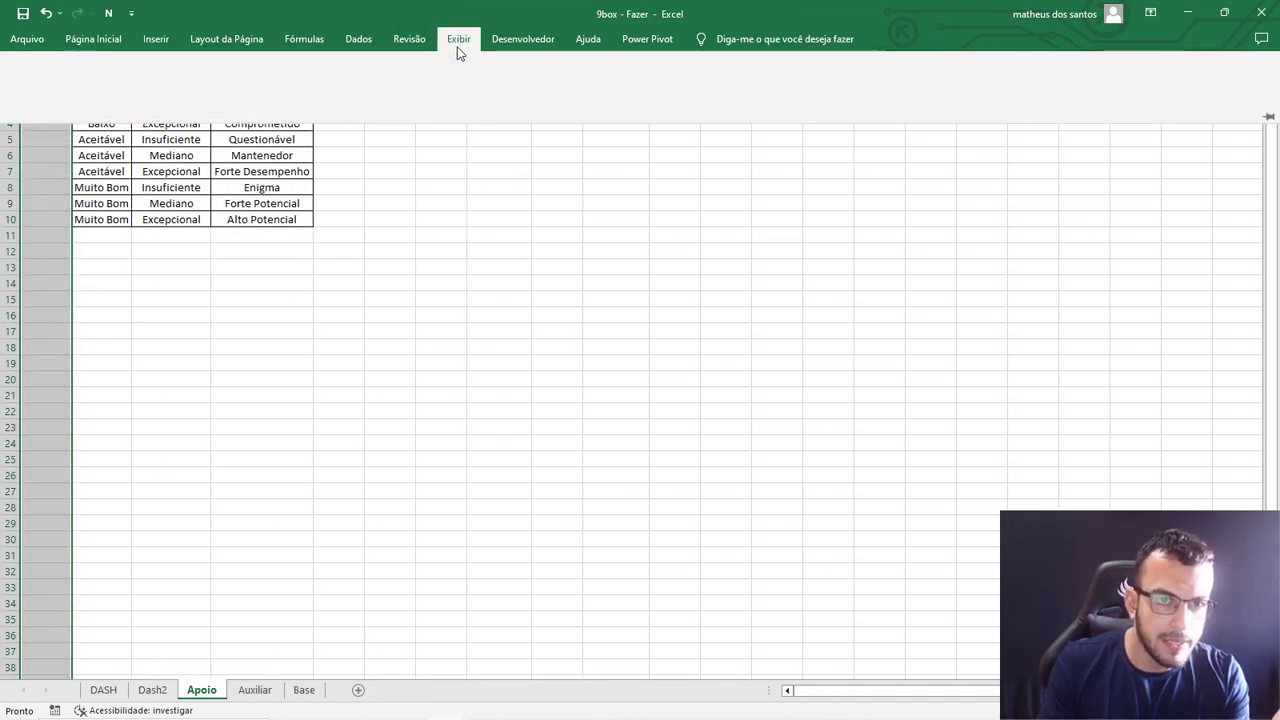
click(437, 78)
click(380, 236)
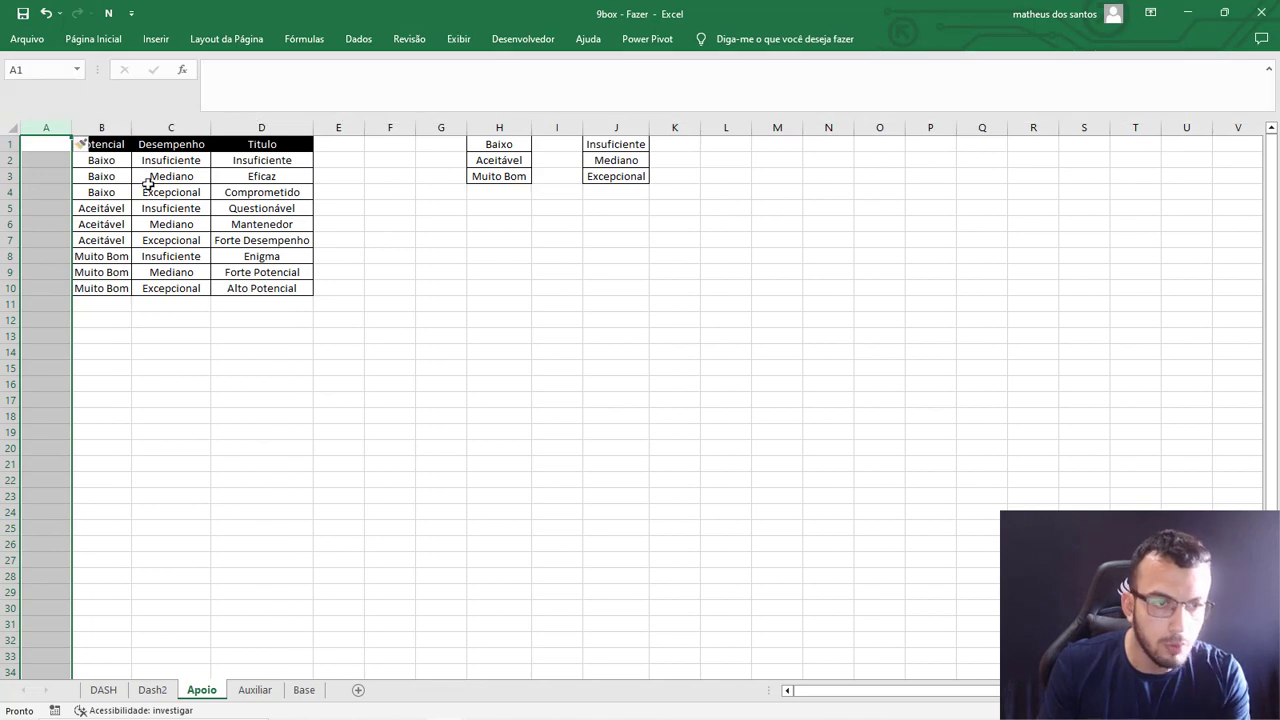
click(50, 160)
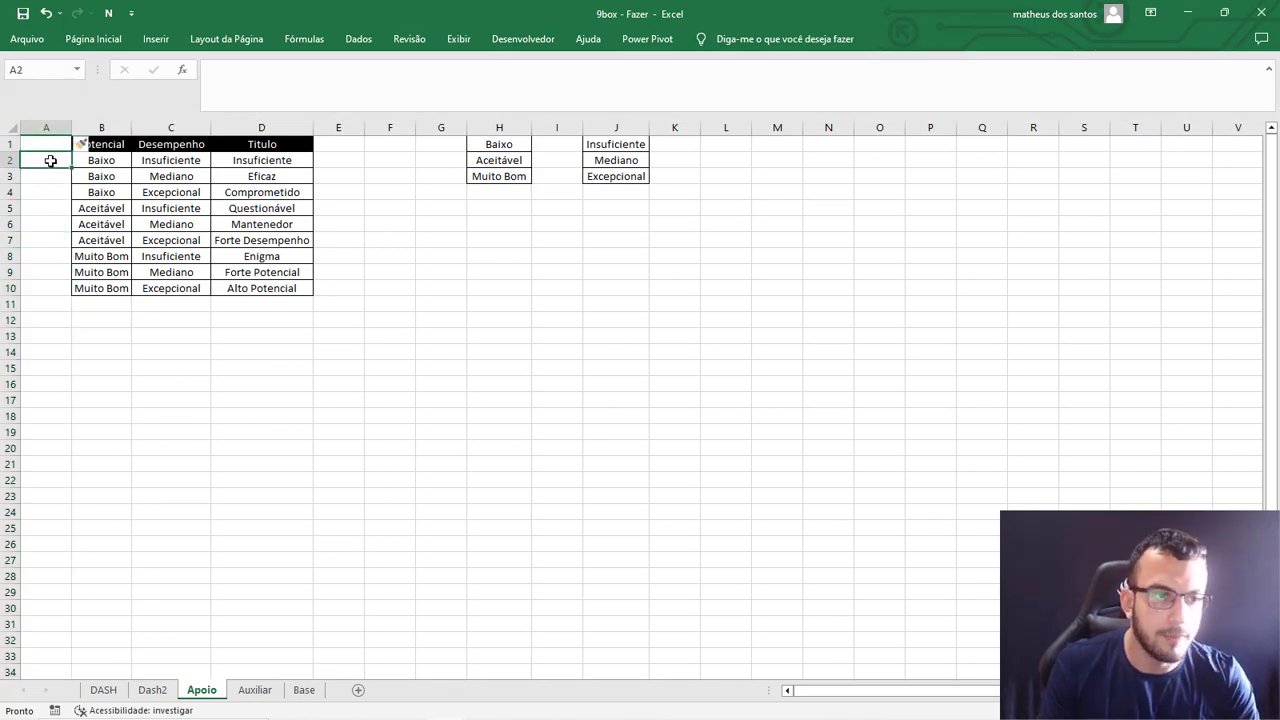
Enter the header Concat in cell A1 of the Apoio sheet.
click(45, 141)
text(Concat)
key(Return)
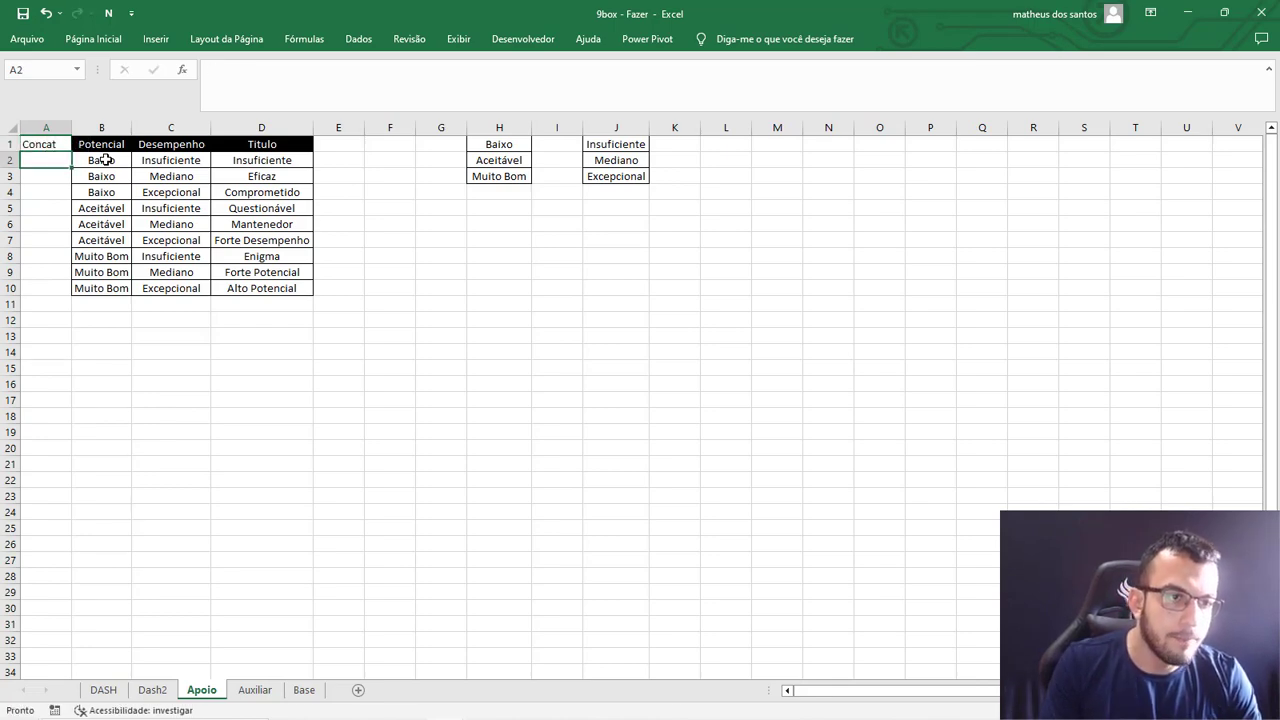
Join the Potencial and Desempenho values of the first data row in A2 with the formula =B2&C2.
click(101, 127)
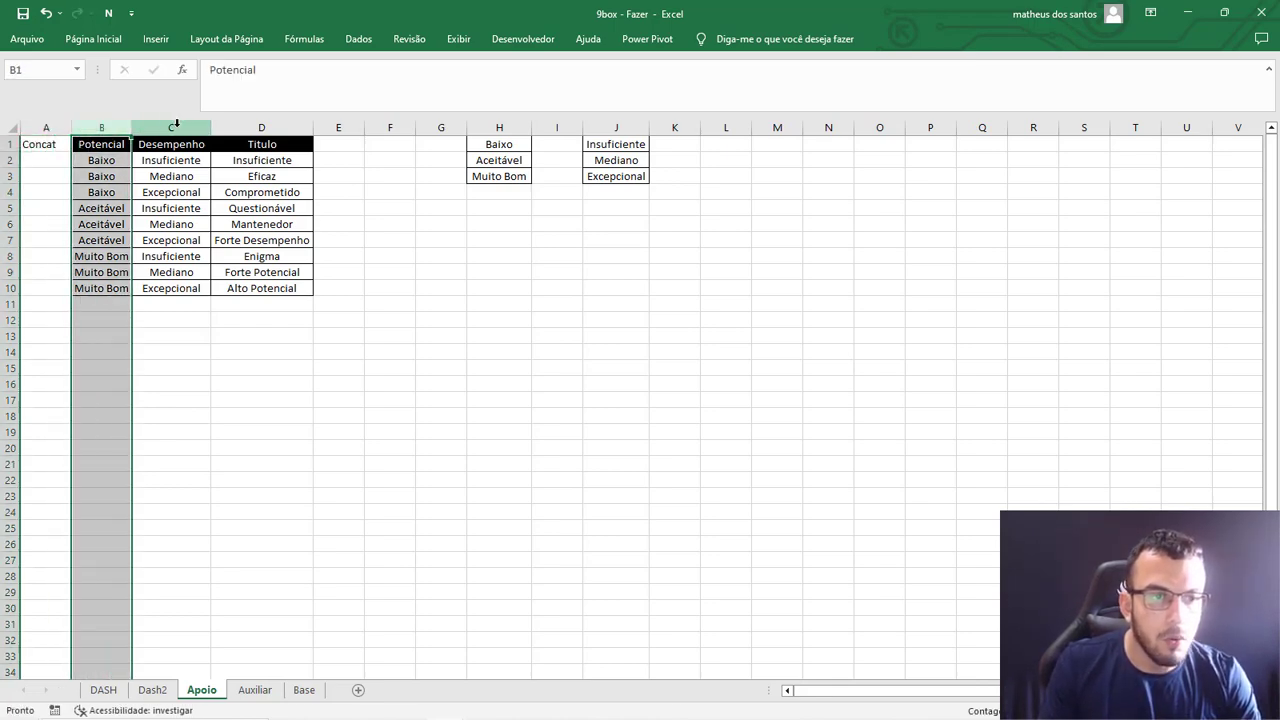
click(176, 127)
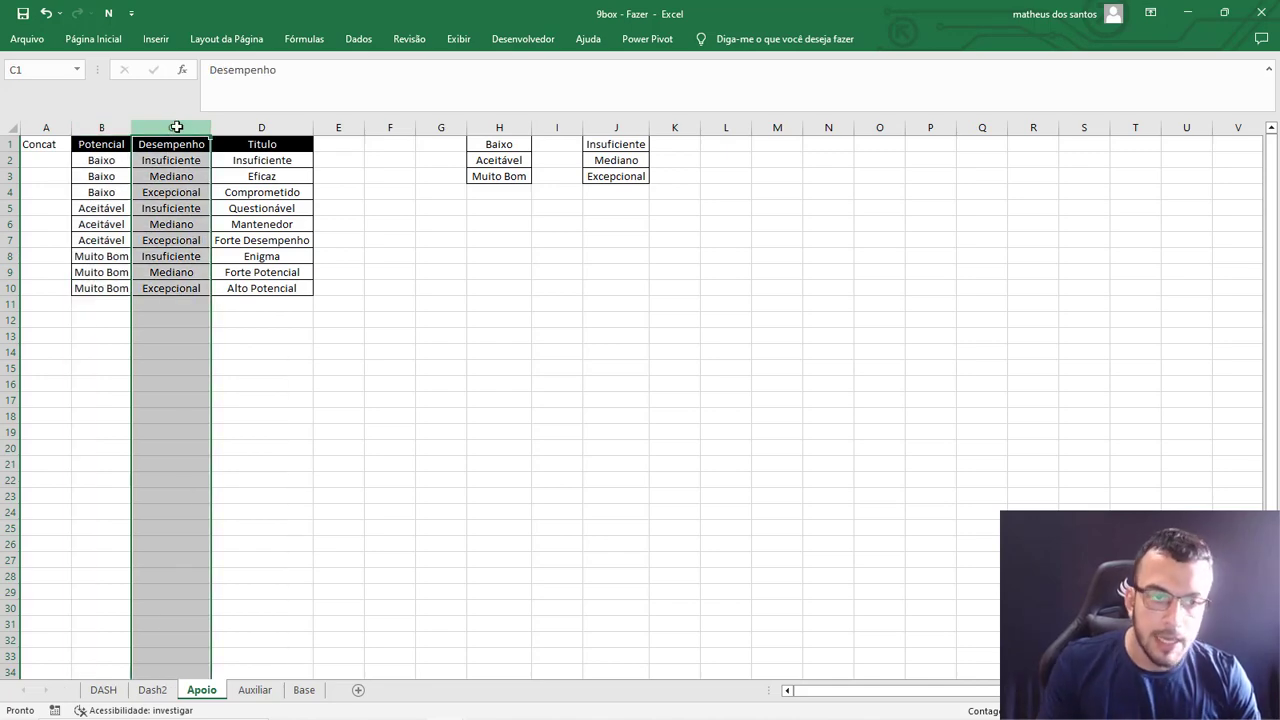
click(51, 159)
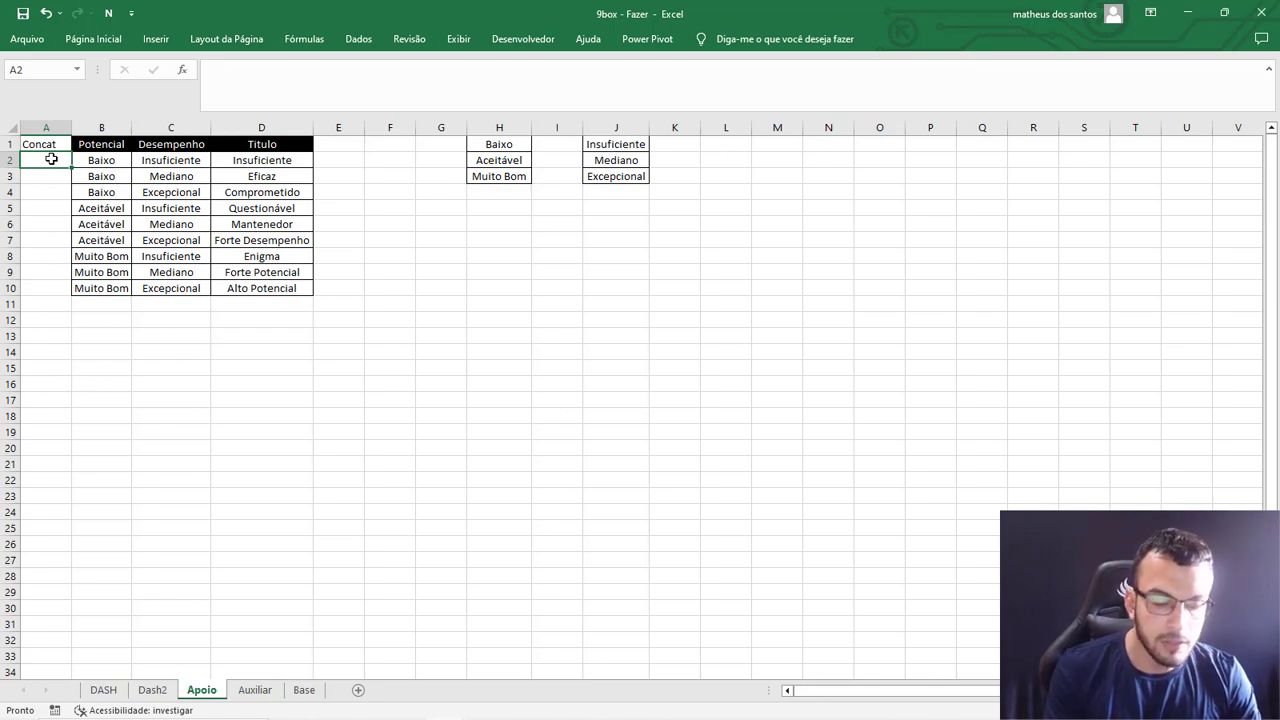
text(=)
click(96, 162)
click(255, 75)
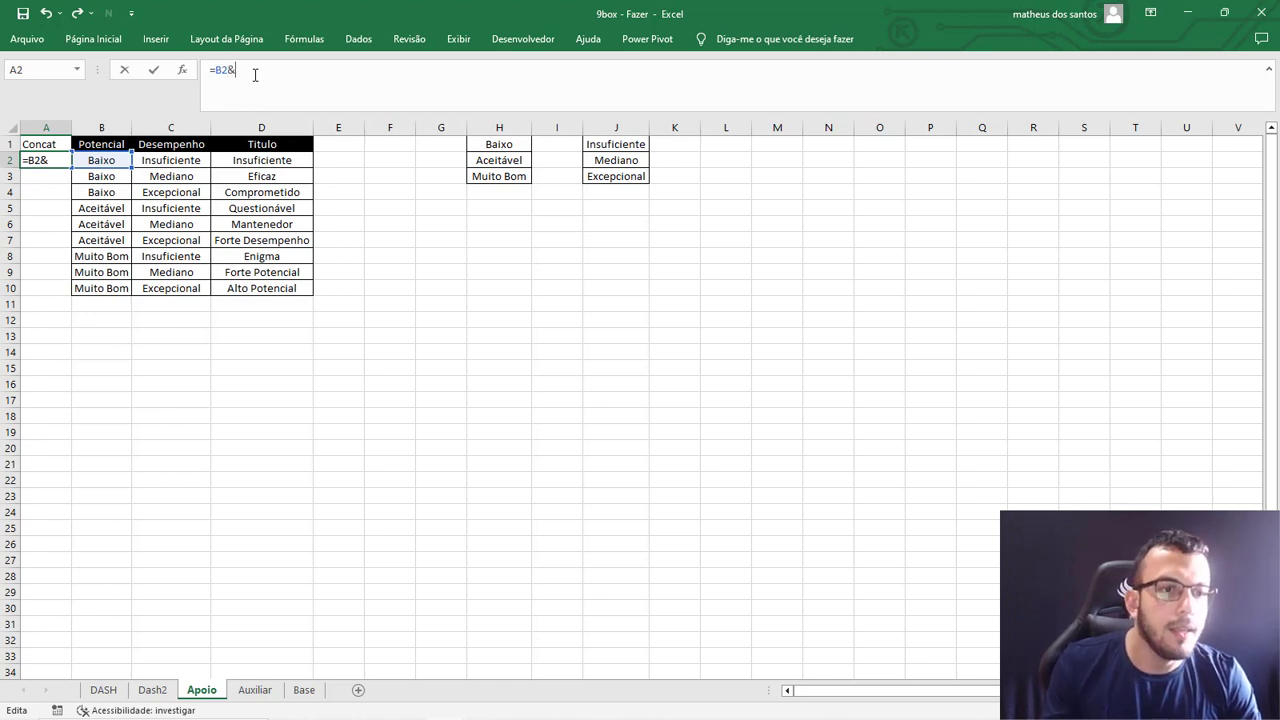
text(&)
click(176, 164)
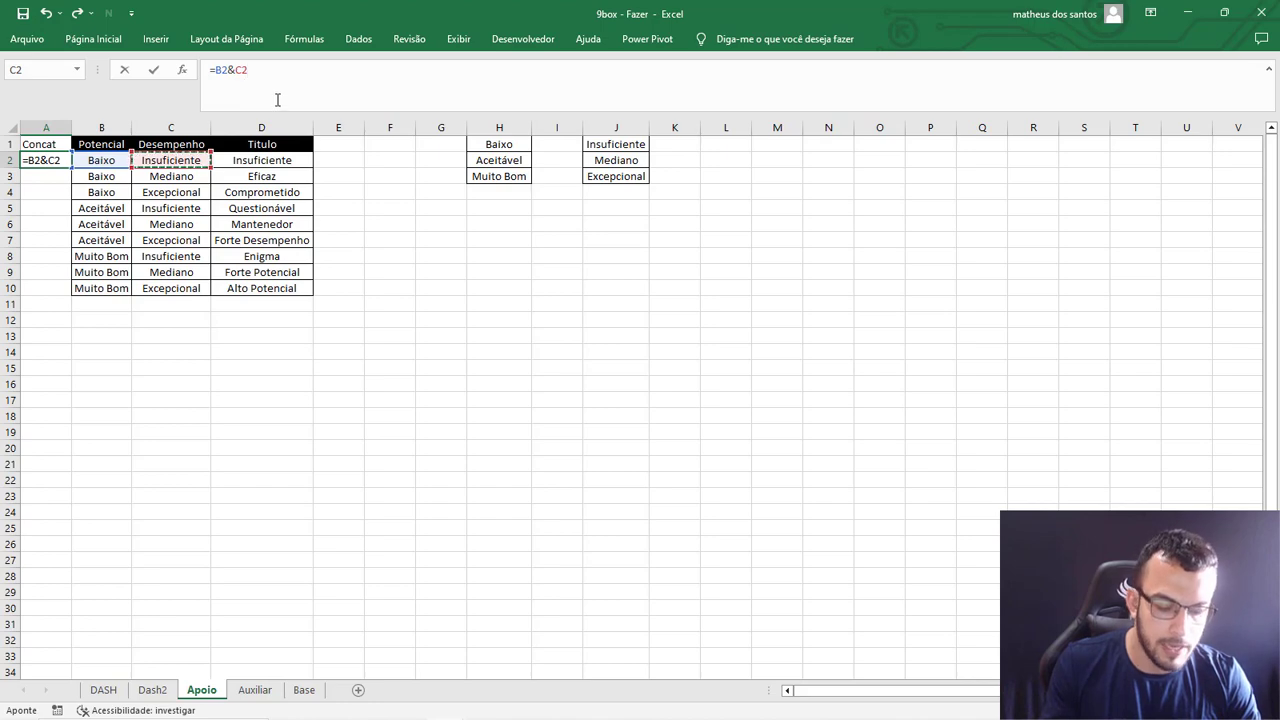
key(Return)
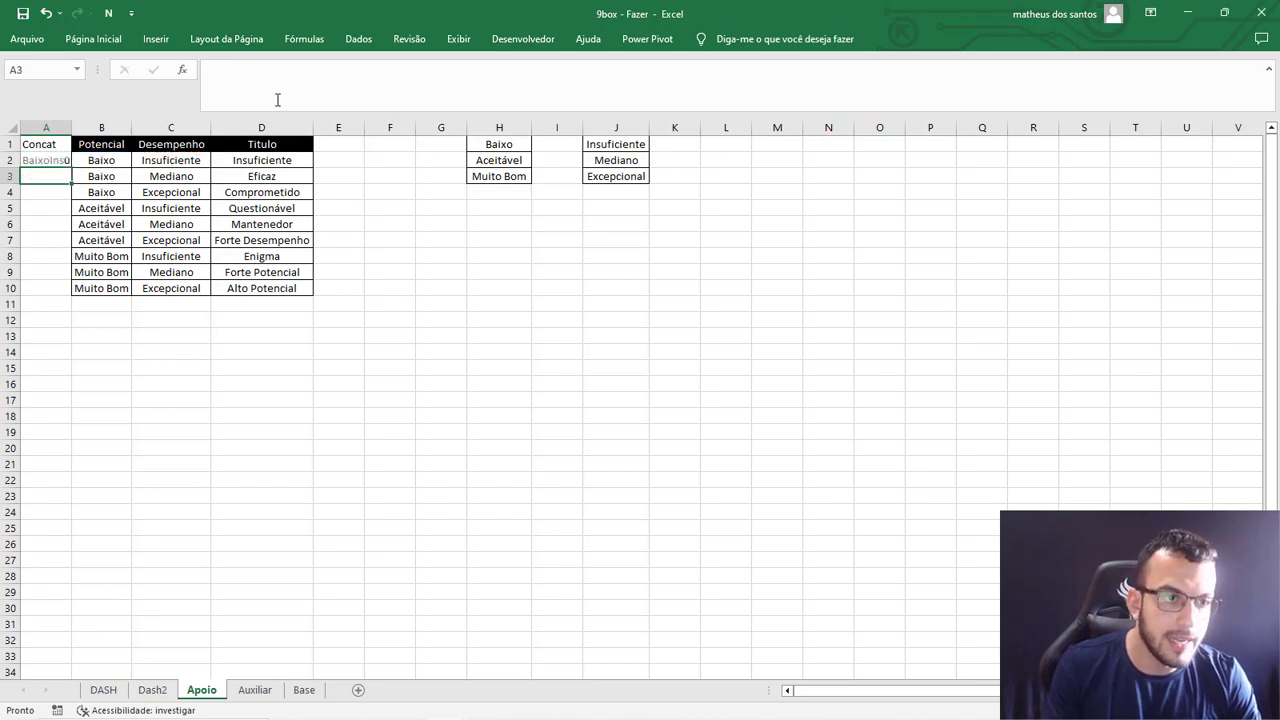
Fill the Concat formula down to A10 and widen column A to fit the joined text.
double_click(63, 127)
click(100, 161)
click(166, 162)
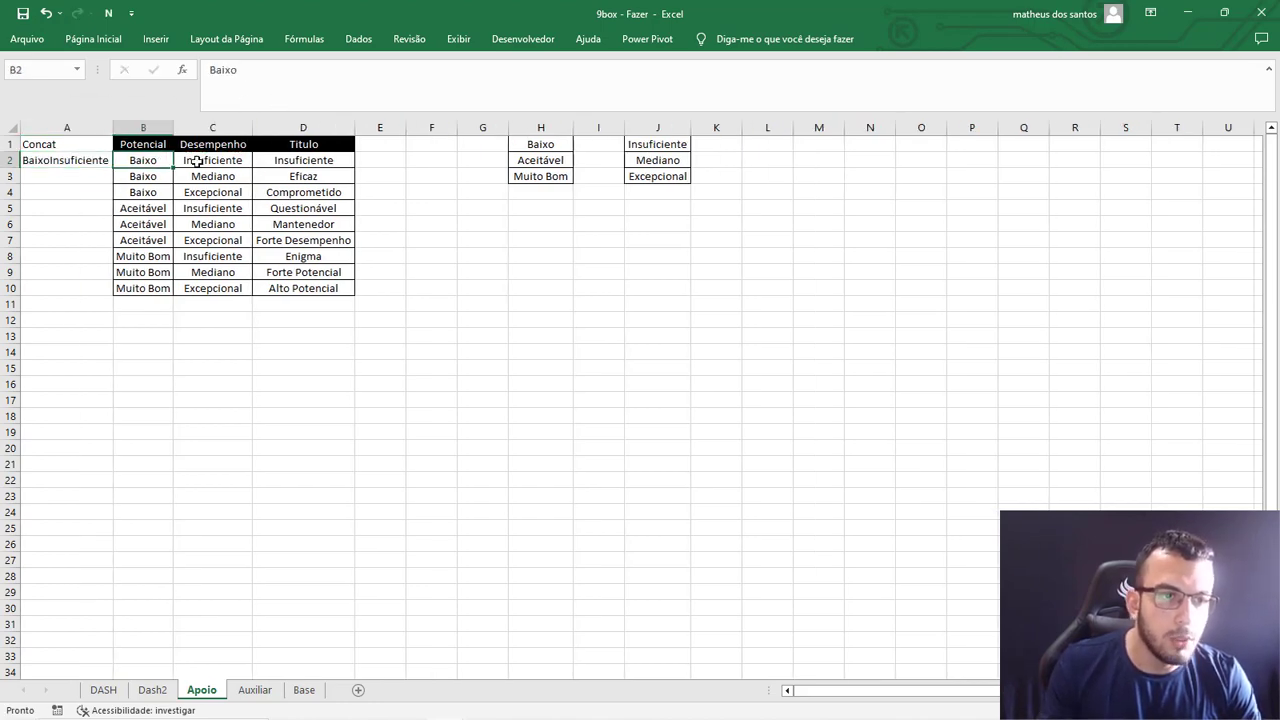
drag(166, 162, 228, 163)
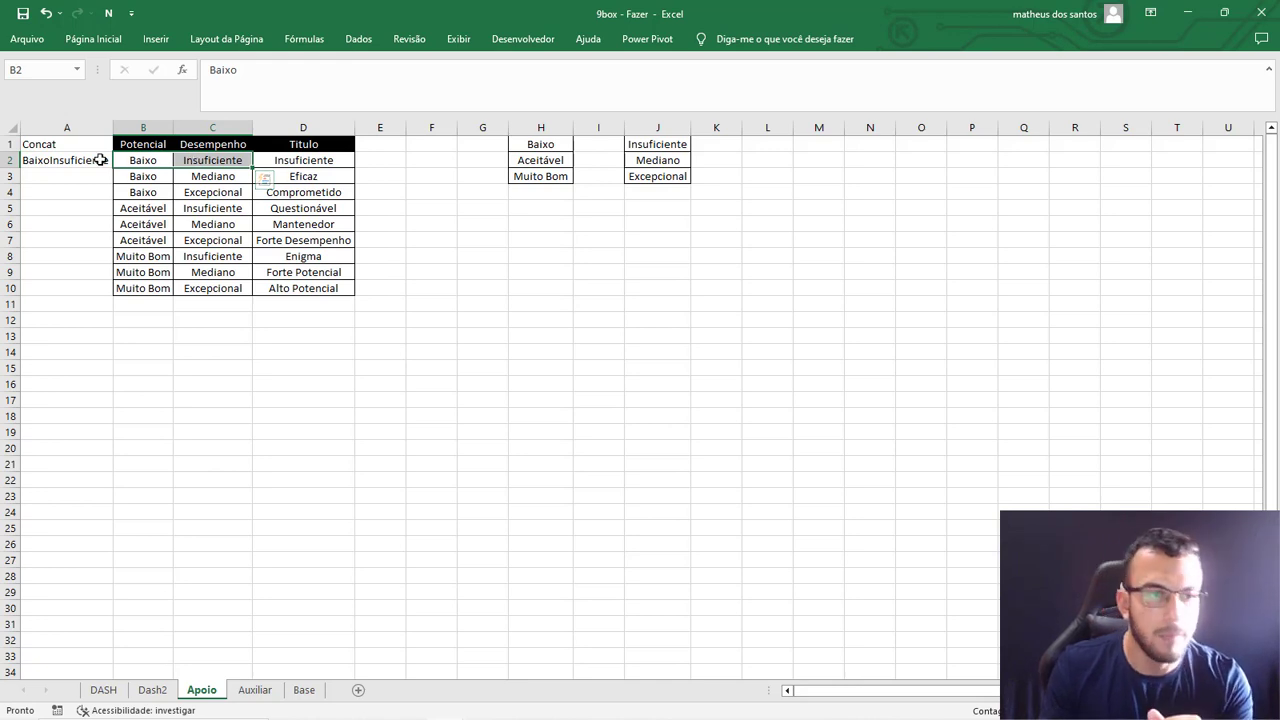
click(100, 160)
drag(113, 167, 115, 293)
drag(114, 128, 141, 128)
drag(110, 288, 126, 163)
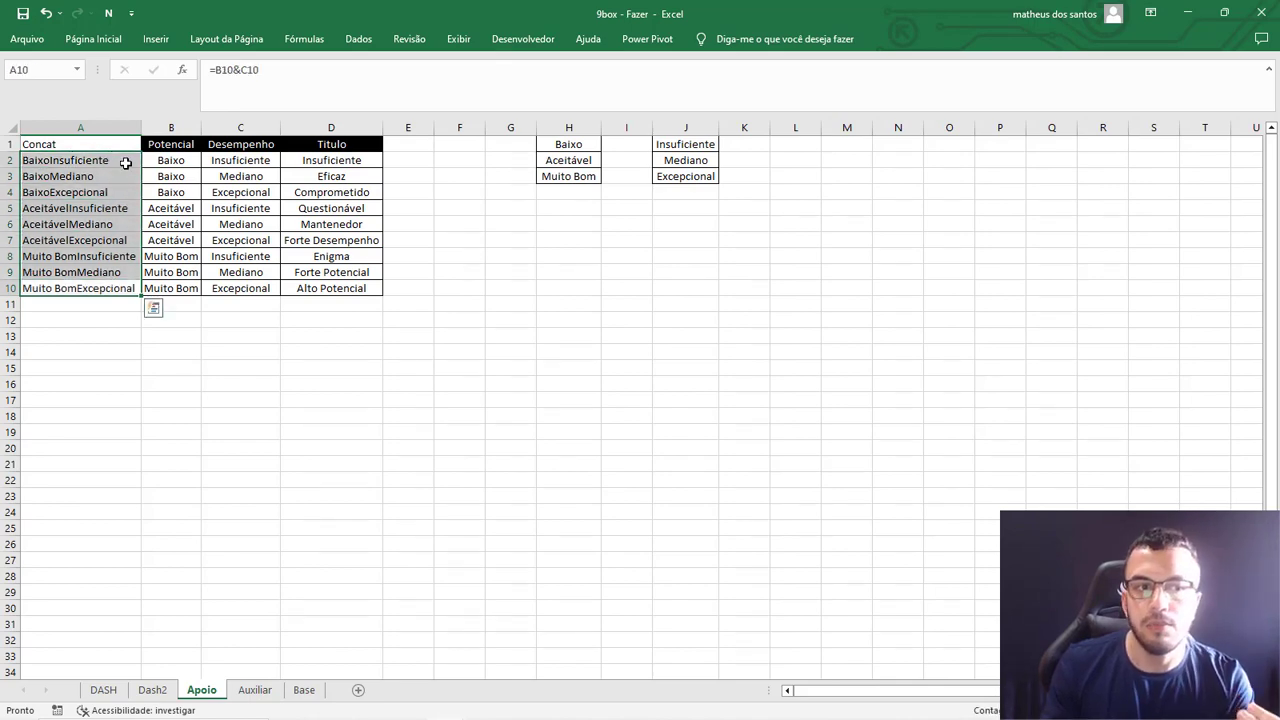
Copy the formatting of the Potencial header onto the Concat header.
click(163, 143)
double_click(93, 38)
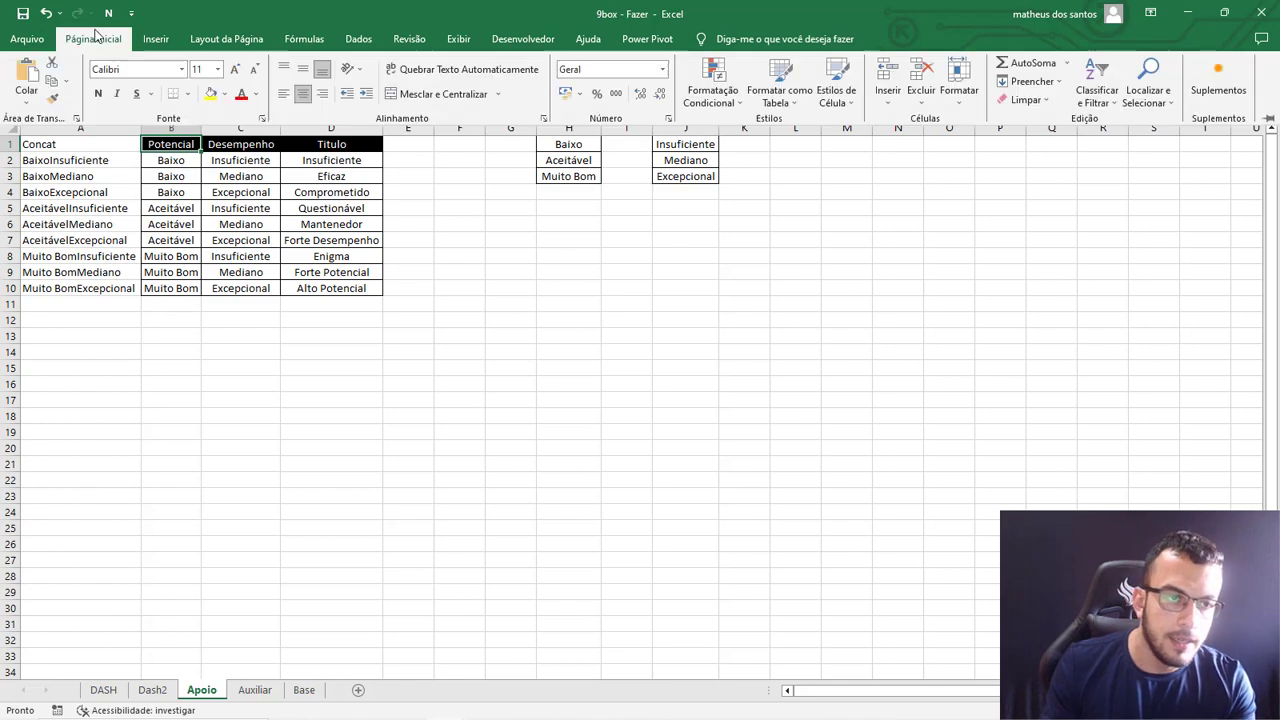
click(52, 97)
click(93, 218)
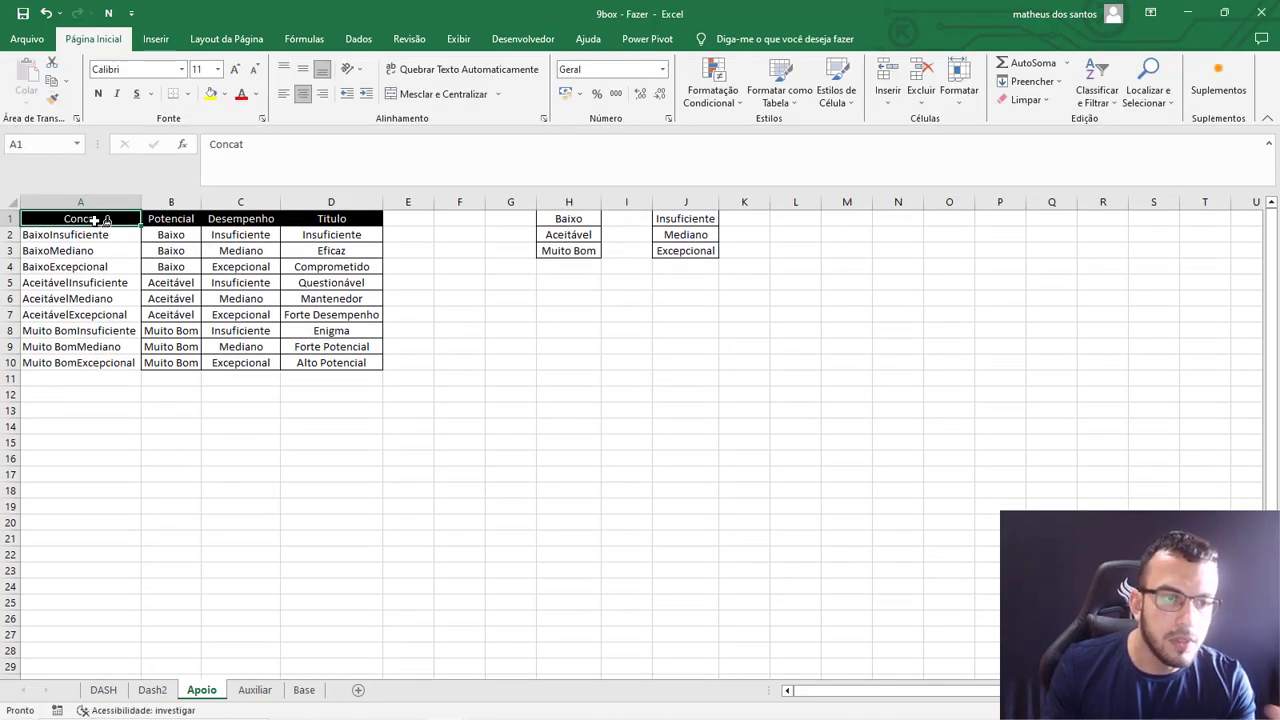
Apply all borders to the Apoio table in A1:D10.
drag(135, 220, 330, 362)
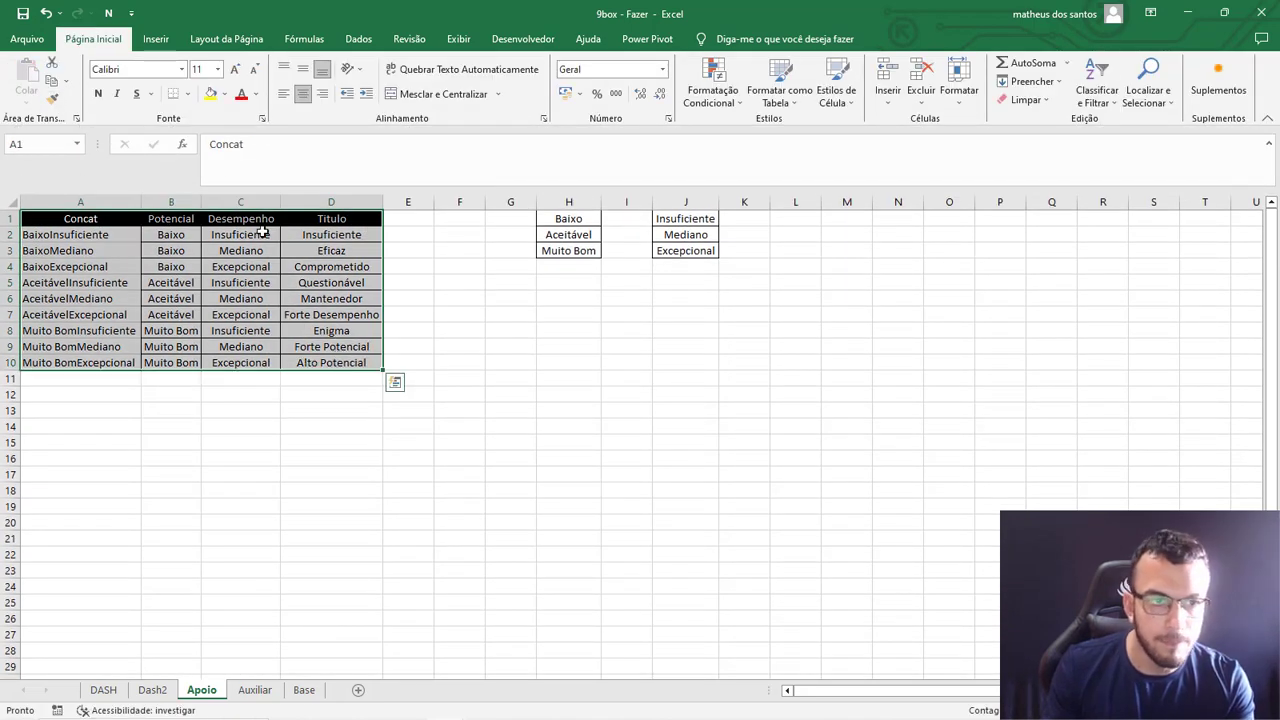
click(187, 93)
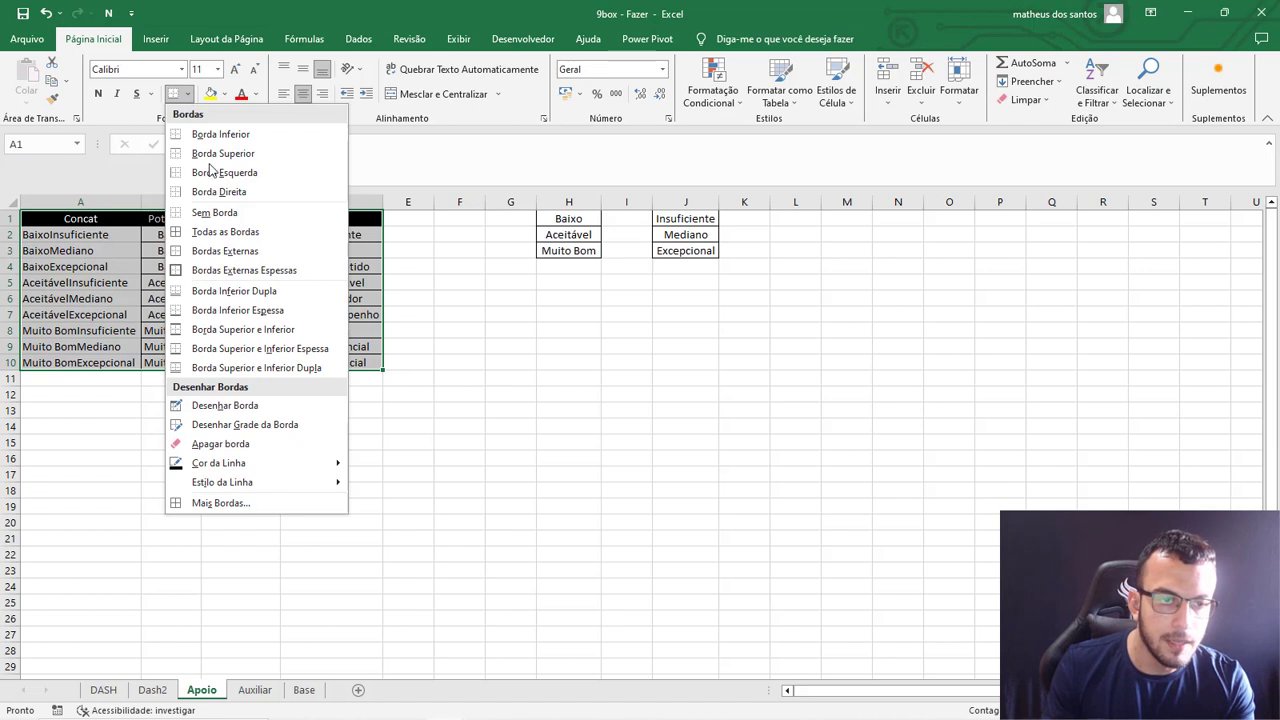
click(220, 235)
click(500, 324)
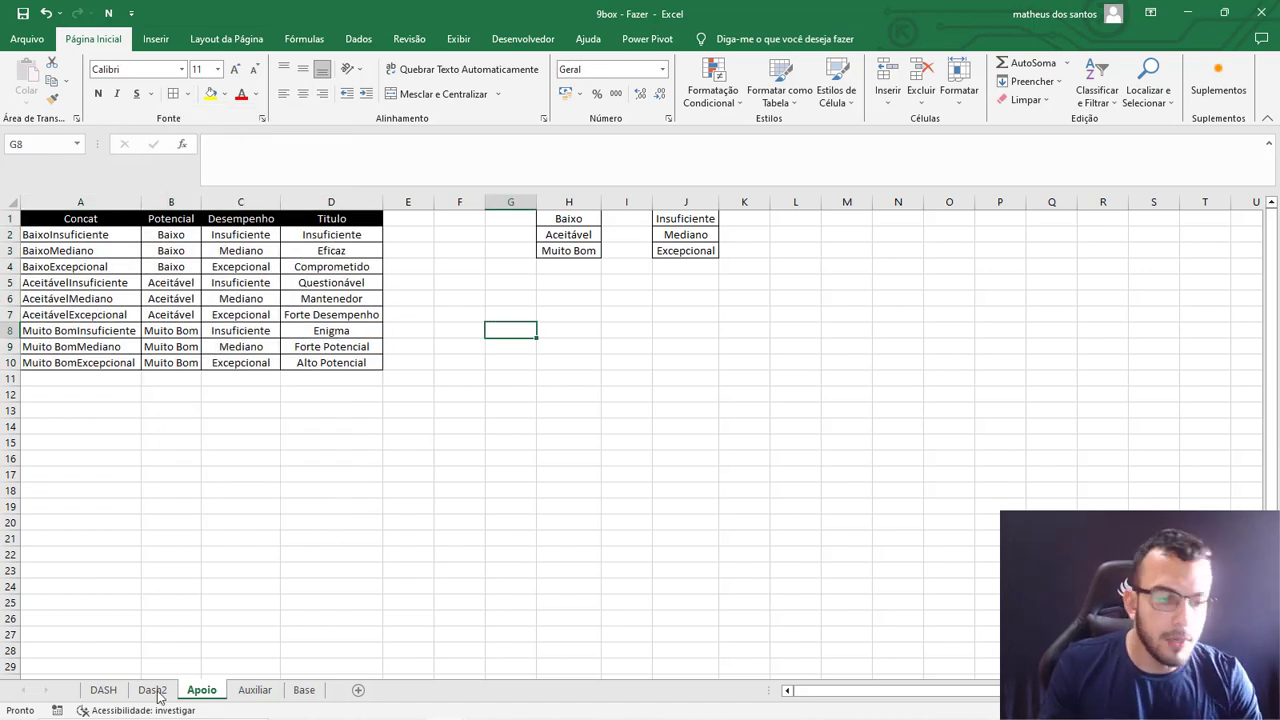
Insert a new column before Potencial in the Base sheet's table.
click(103, 690)
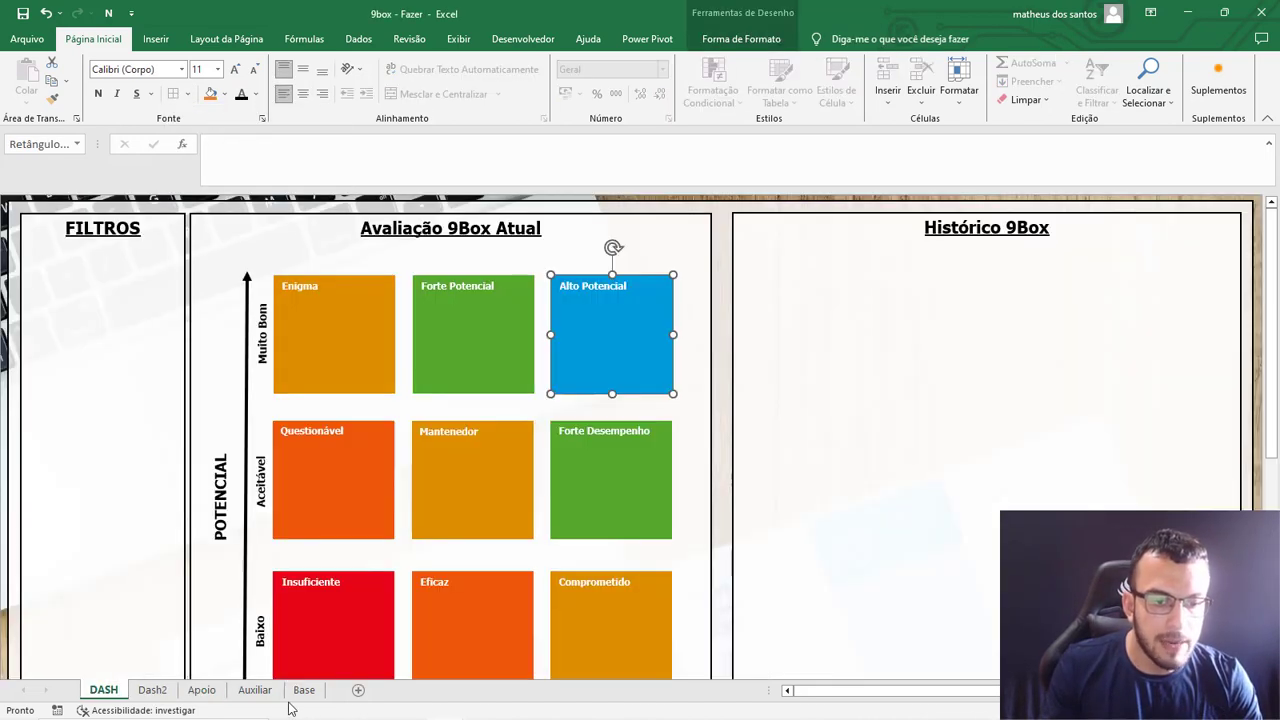
click(304, 690)
click(478, 202)
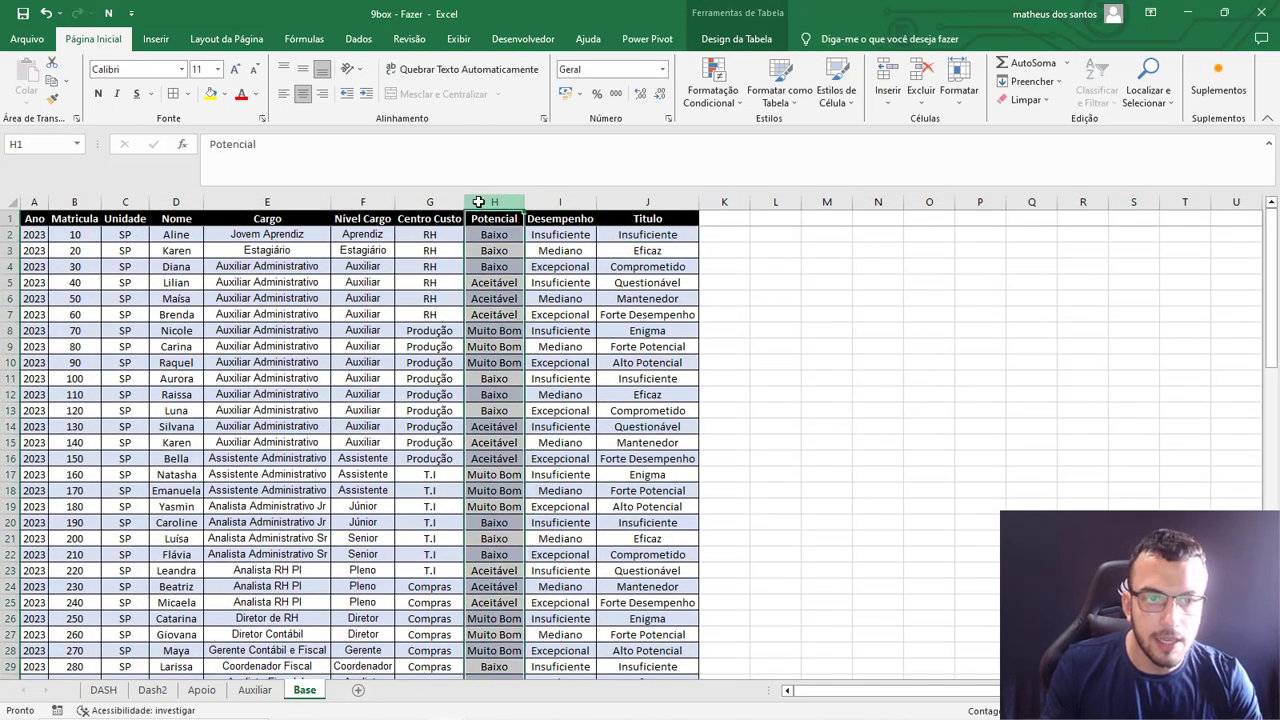
right_click(478, 202)
click(521, 340)
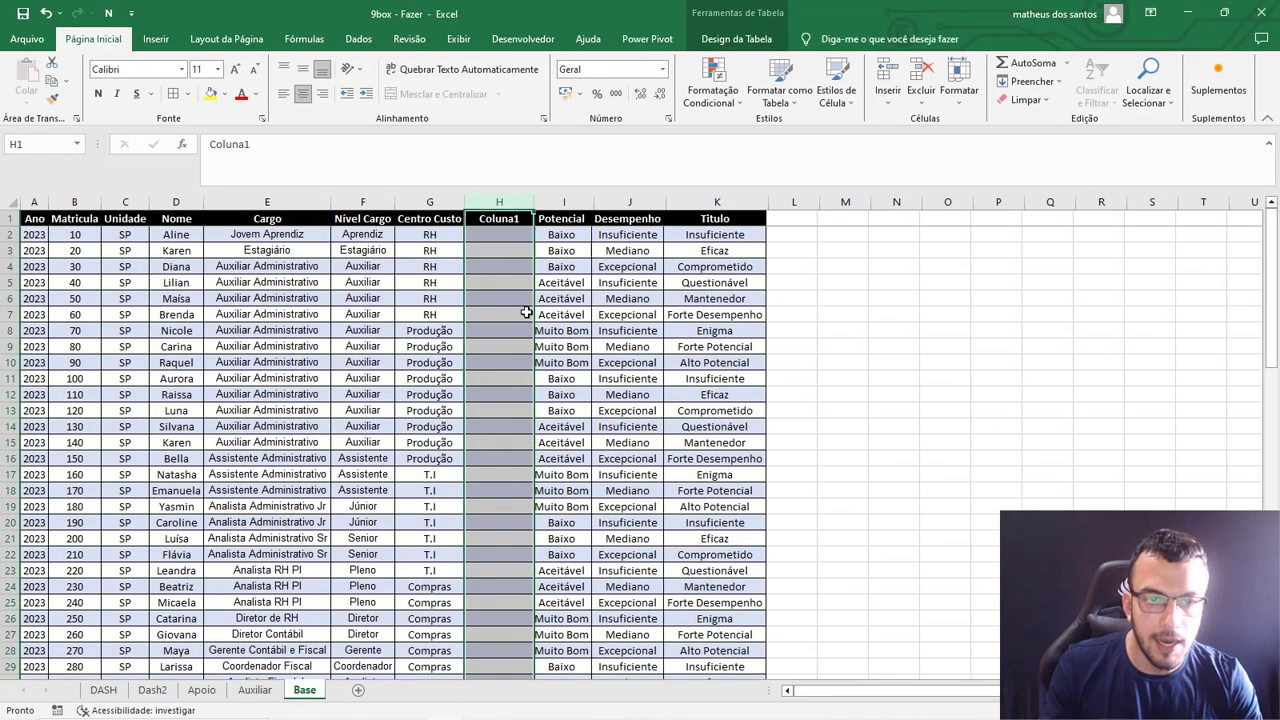
Rename the new Base column's header as Concat.
click(563, 224)
ctrl+click(640, 224)
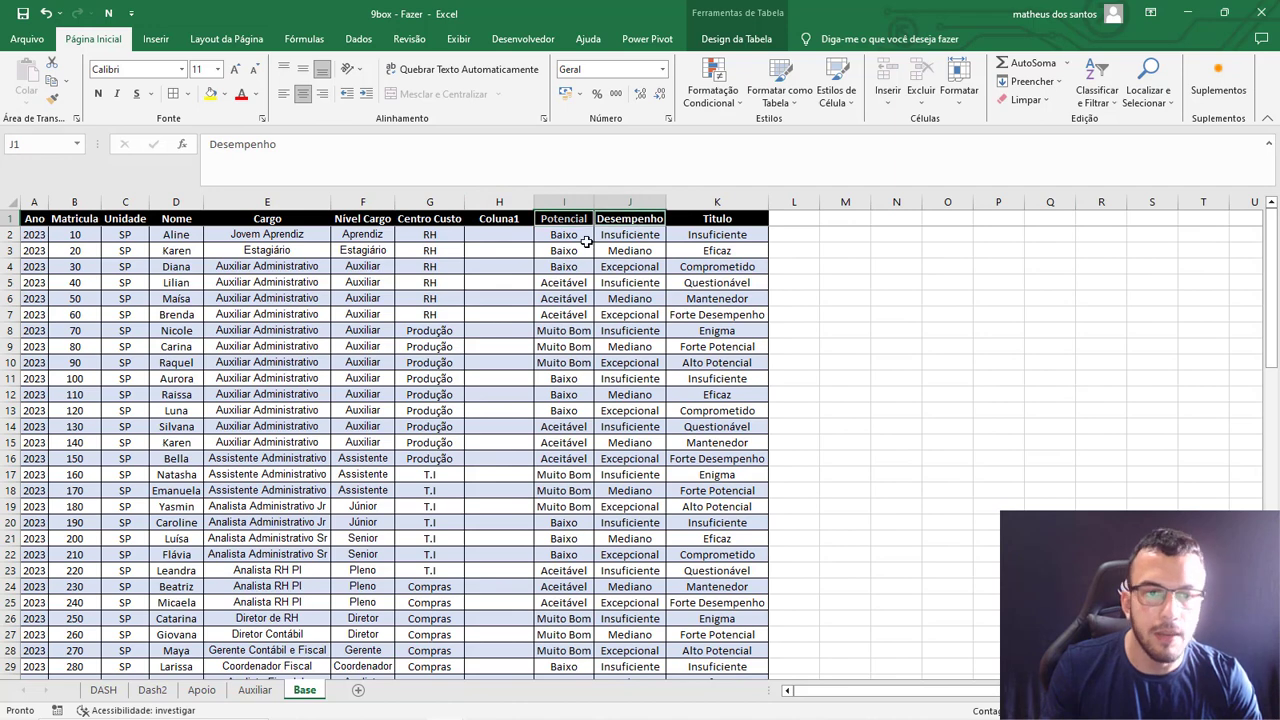
click(510, 218)
text(Concat)
key(Tab)
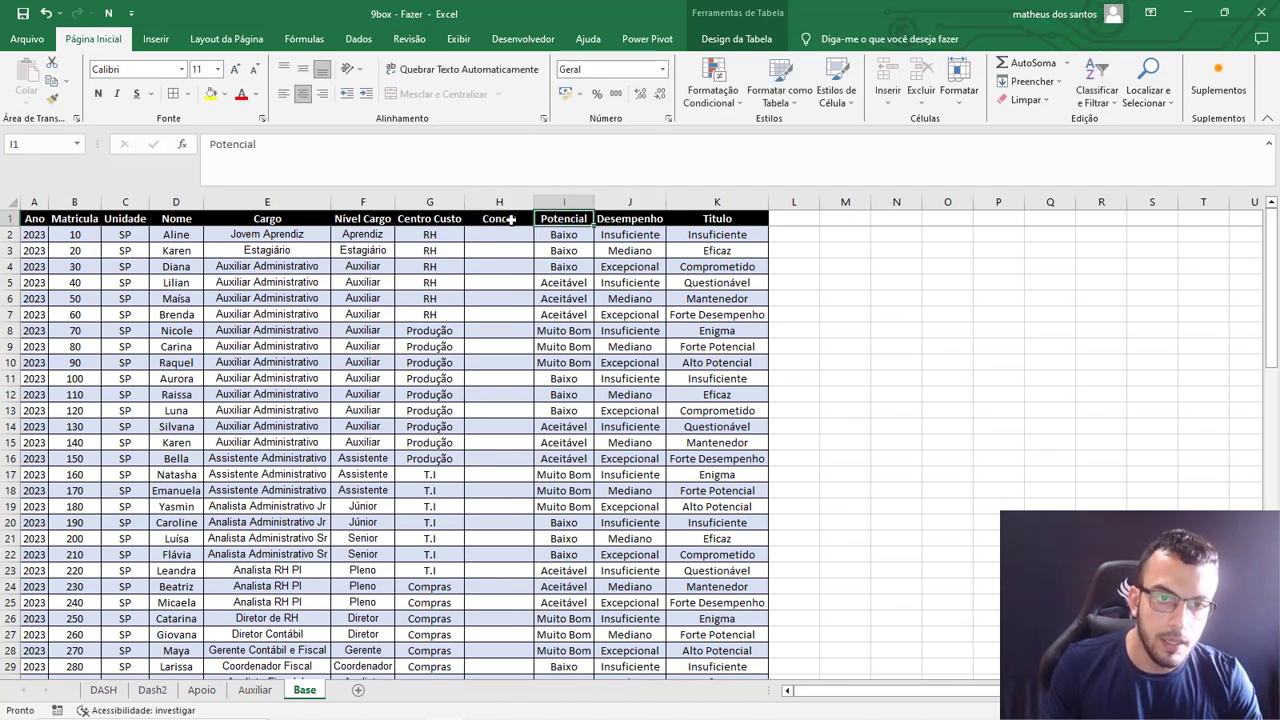
key(Return)
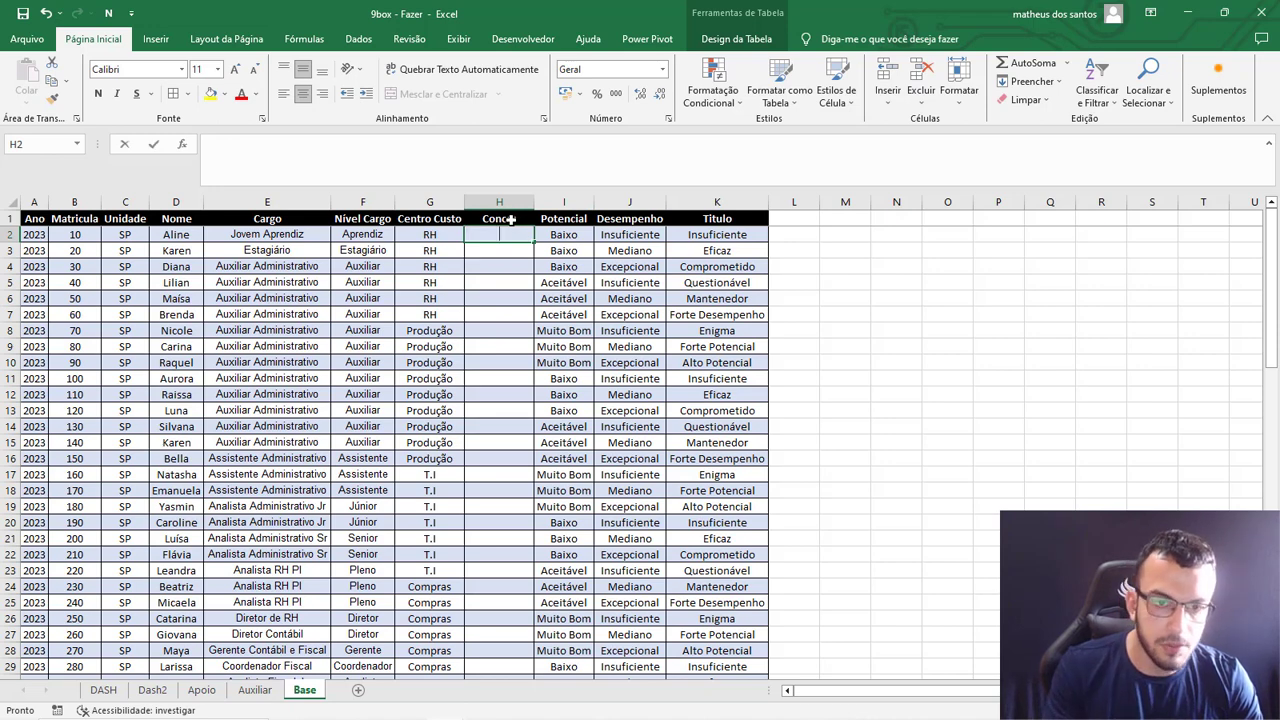
text(=)
click(565, 233)
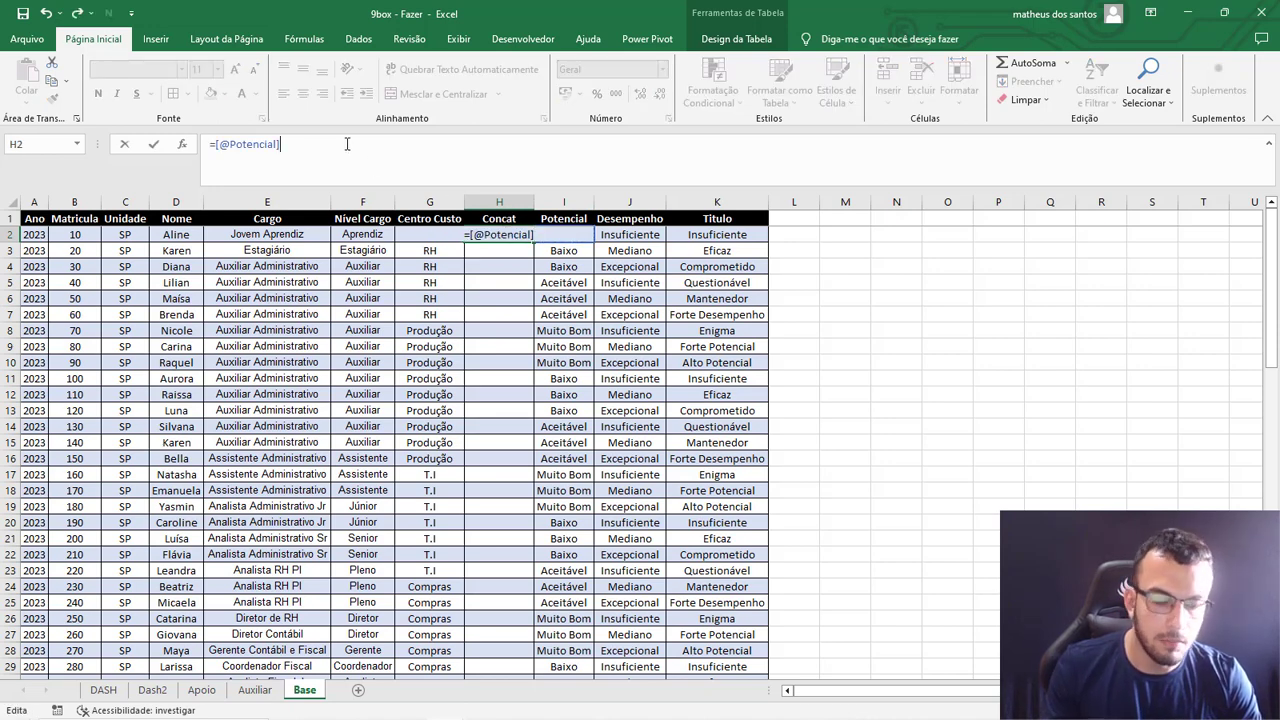
text(&)
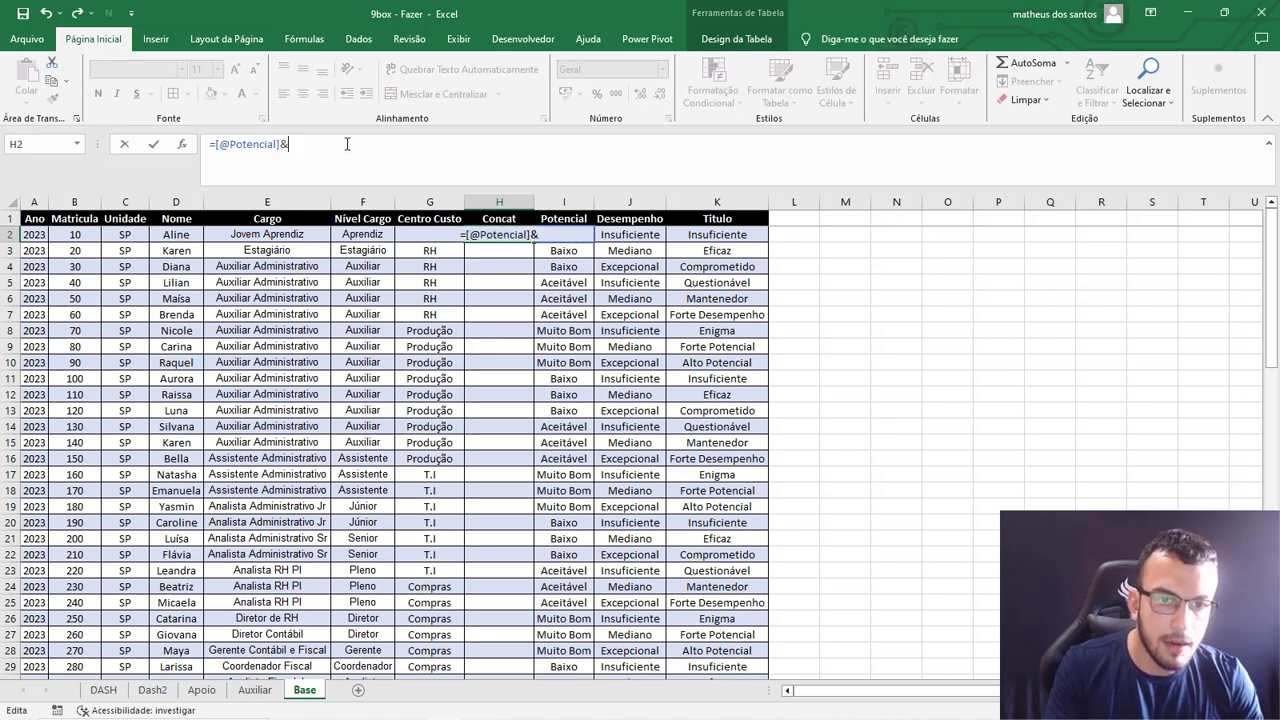
click(630, 236)
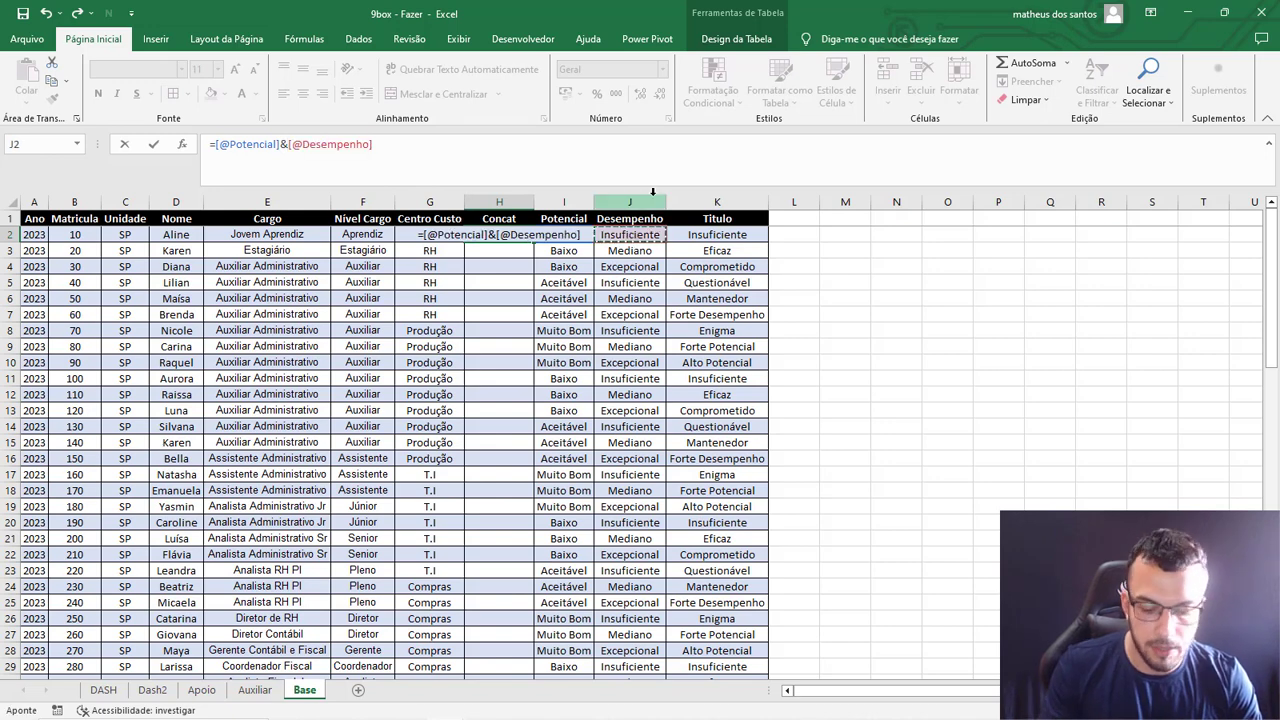
key(Return)
double_click(534, 201)
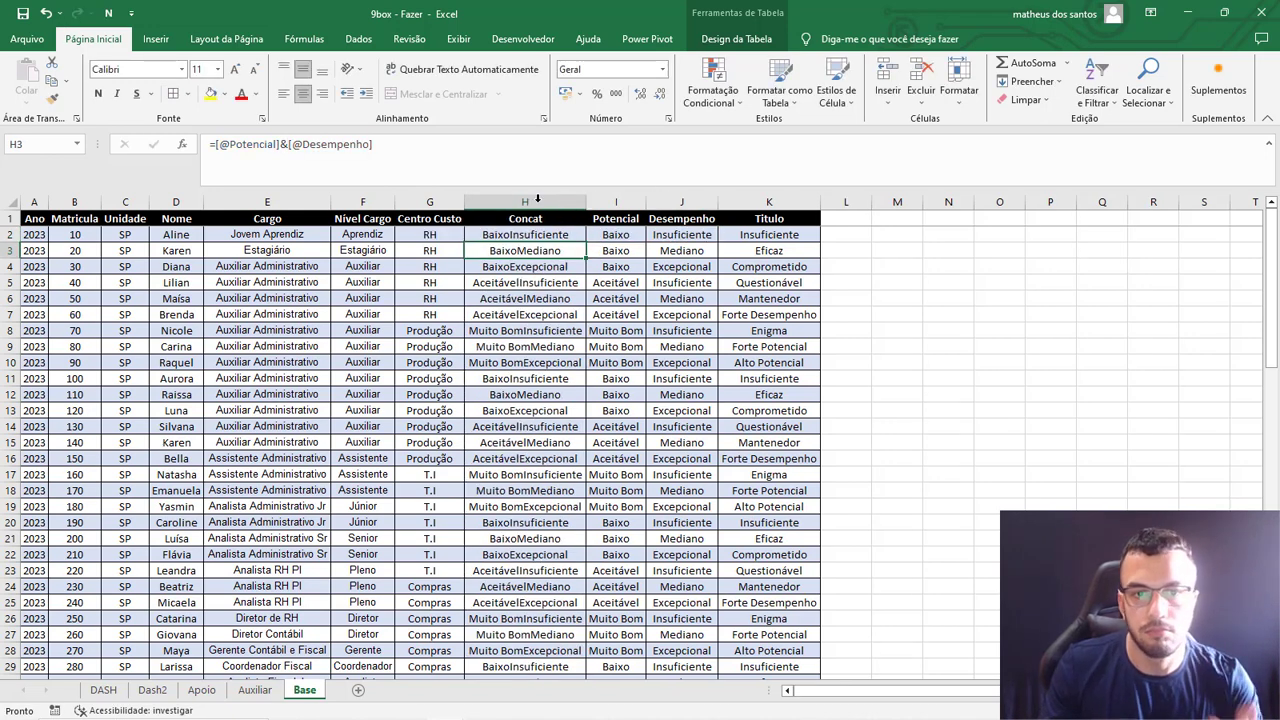
click(536, 202)
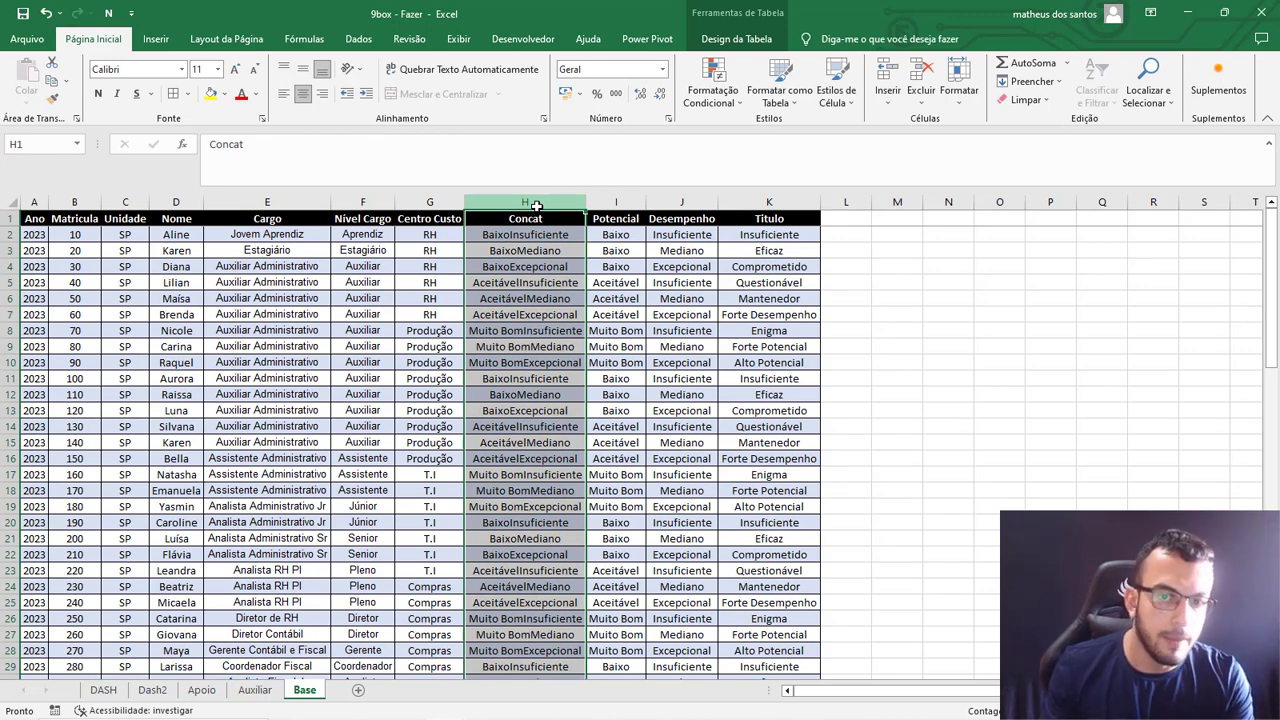
click(843, 232)
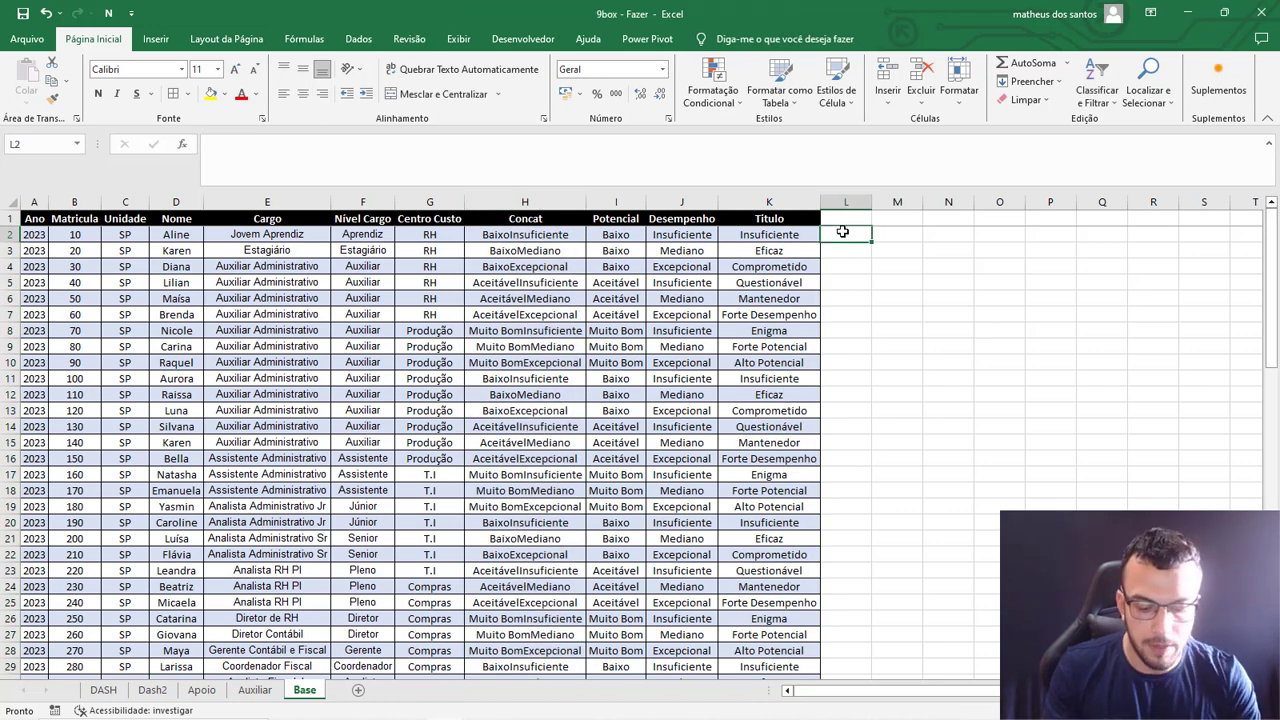
text(=procv()
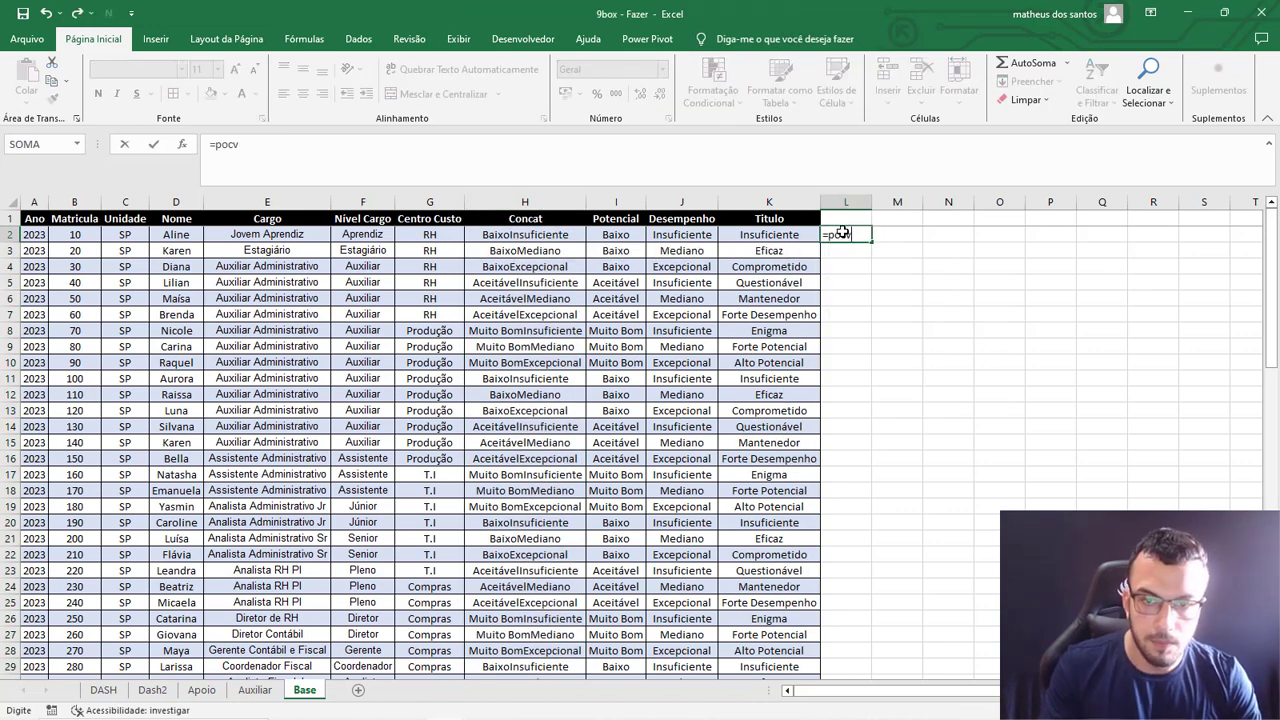
key(BackSpace)
key(BackSpace)
key(BackSpace)
key(BackSpace)
text(rocv()
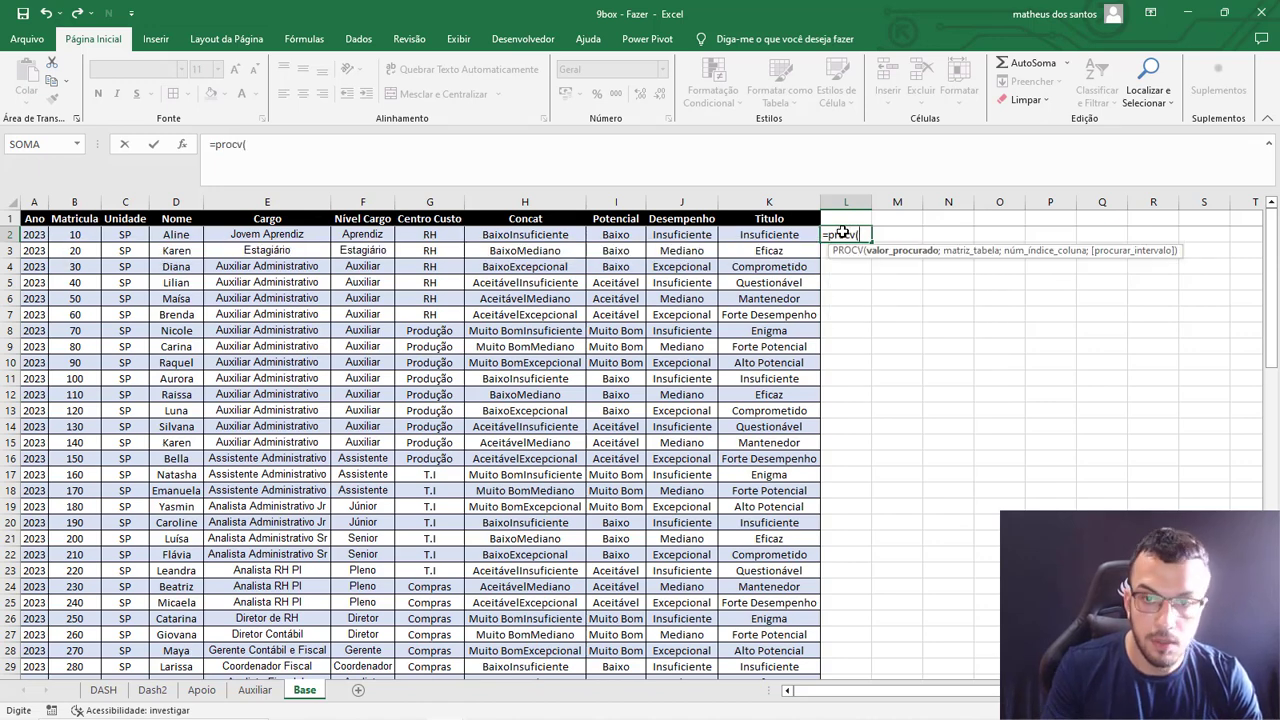
click(545, 232)
text(;)
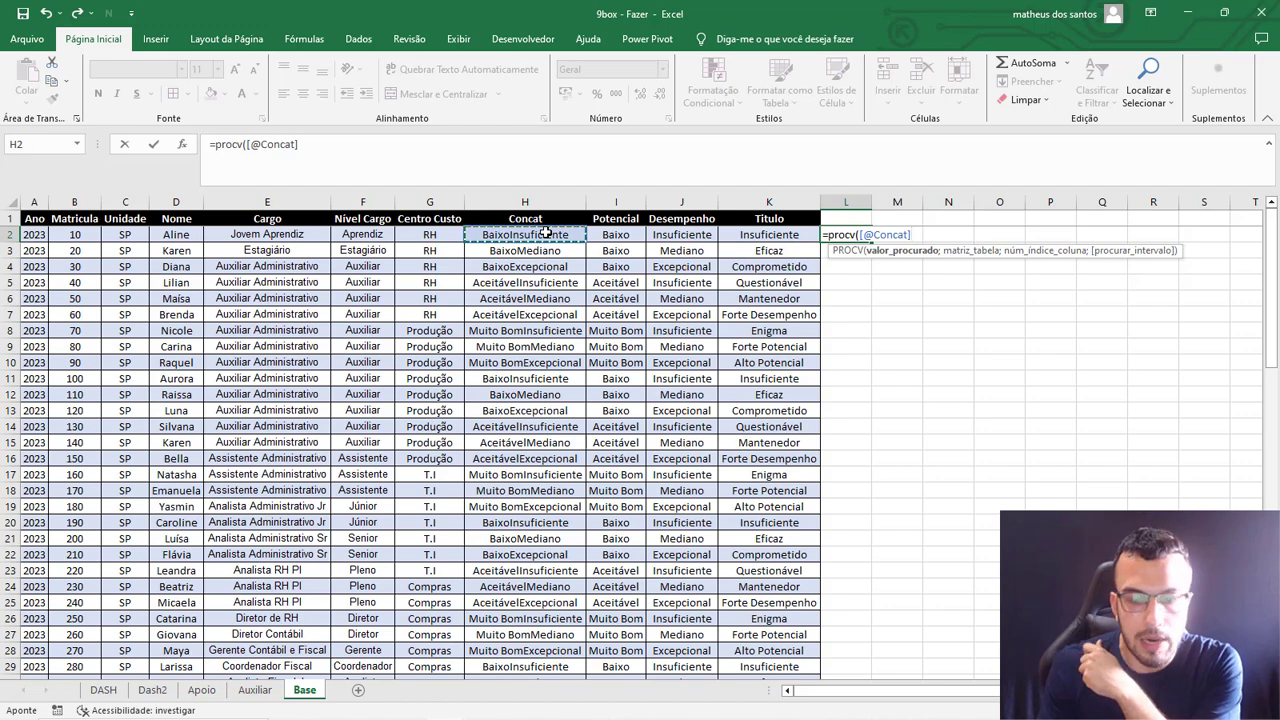
Set the PROCV table range to the Apoio table as the absolute reference Apoio!$A$1:$D$10.
click(201, 690)
click(97, 218)
drag(97, 218, 350, 356)
drag(384, 145, 334, 145)
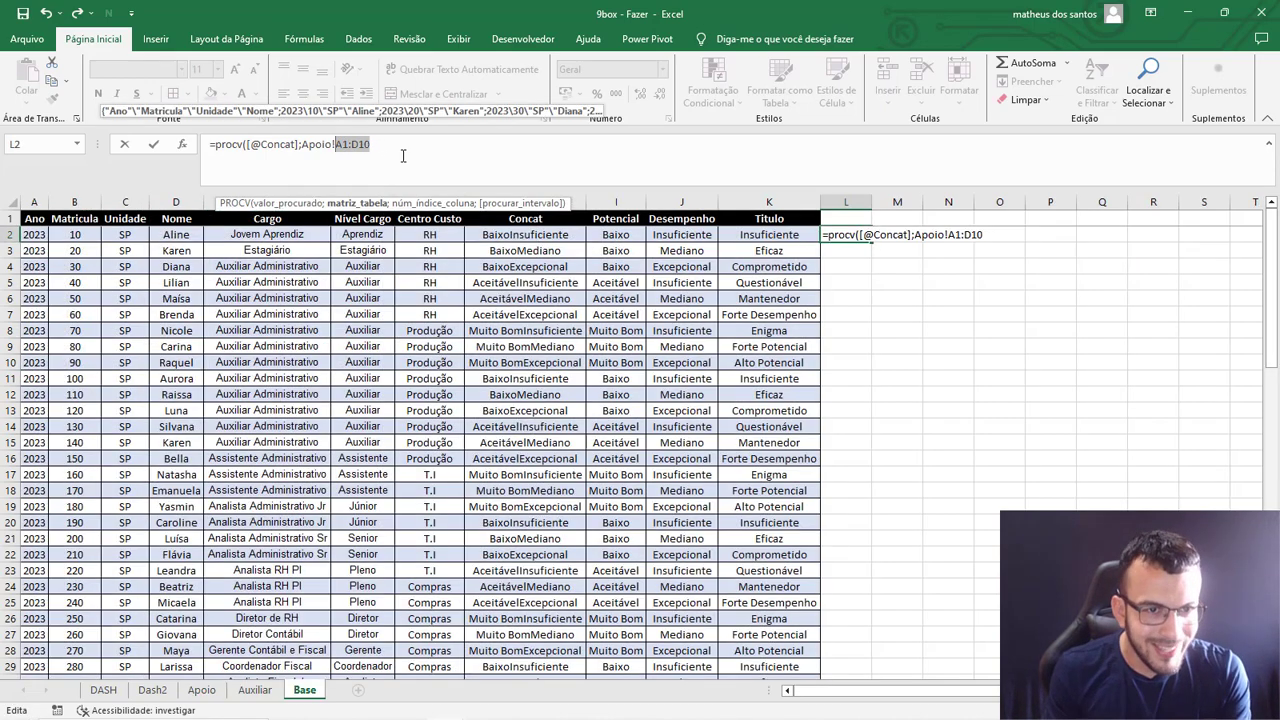
key(F4)
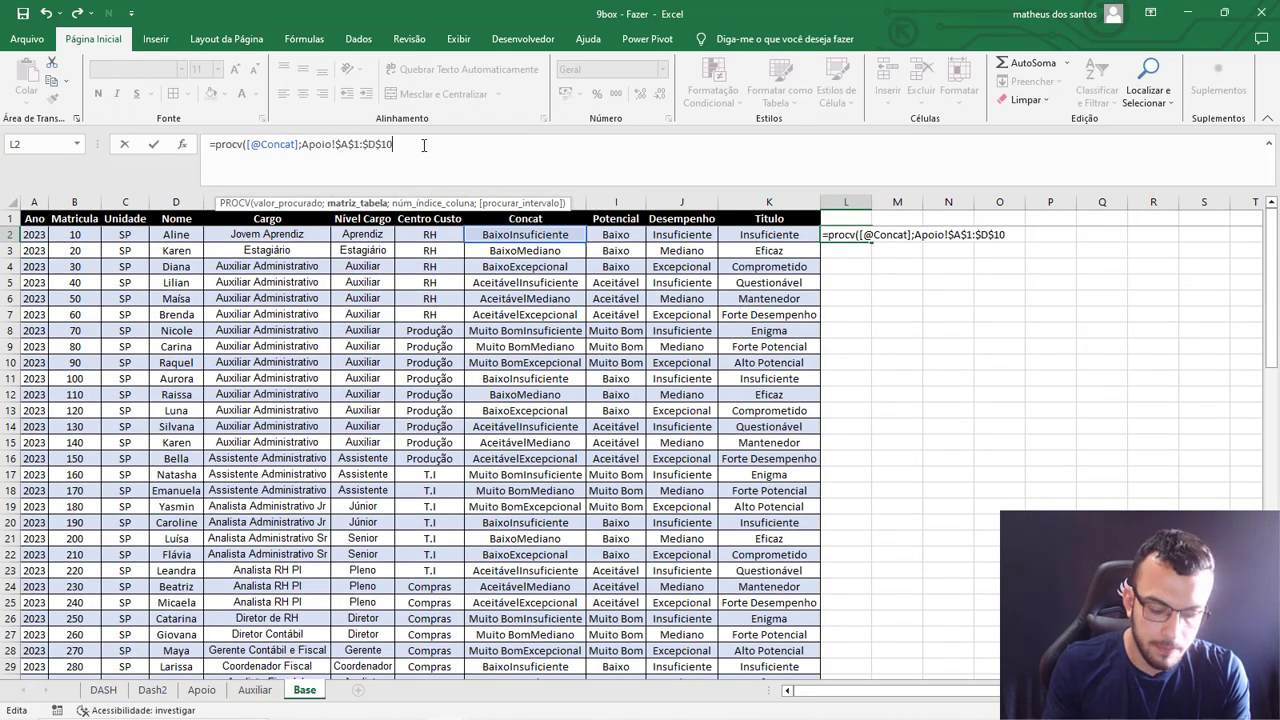
text(;)
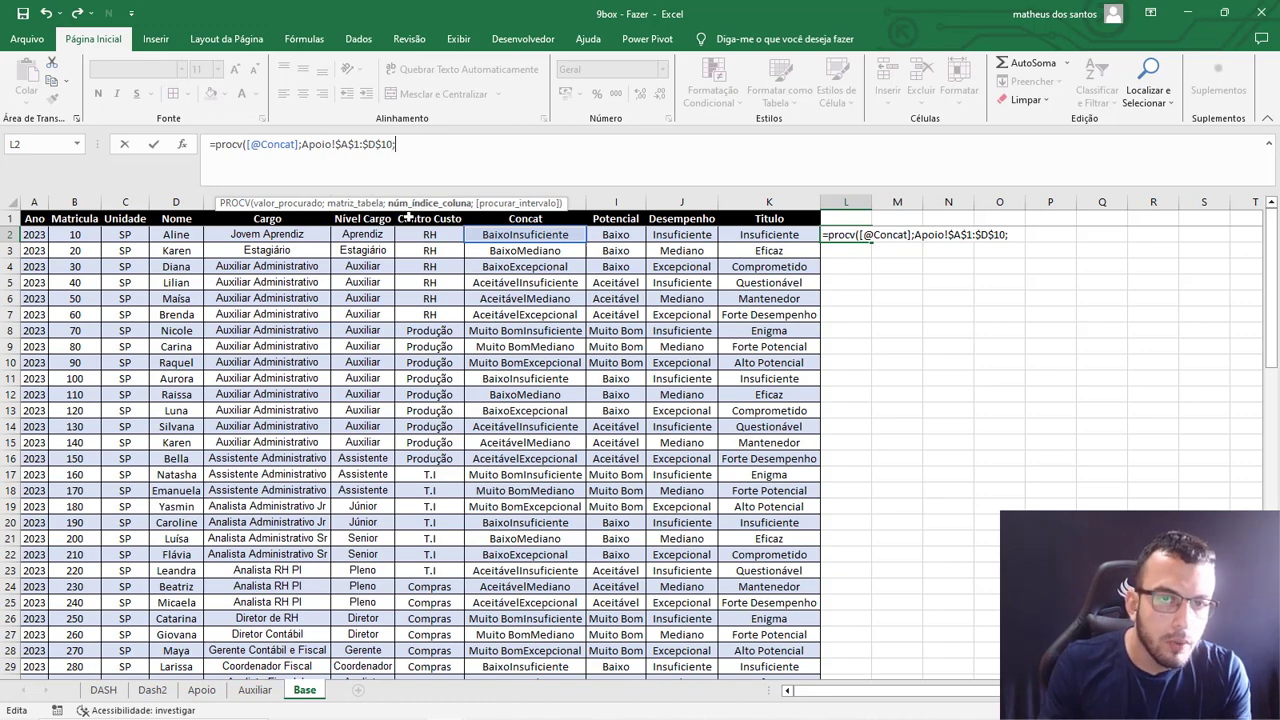
Complete the PROCV formula in L2 with column index 4 and FALSO, and fit column L's width to its content.
click(201, 690)
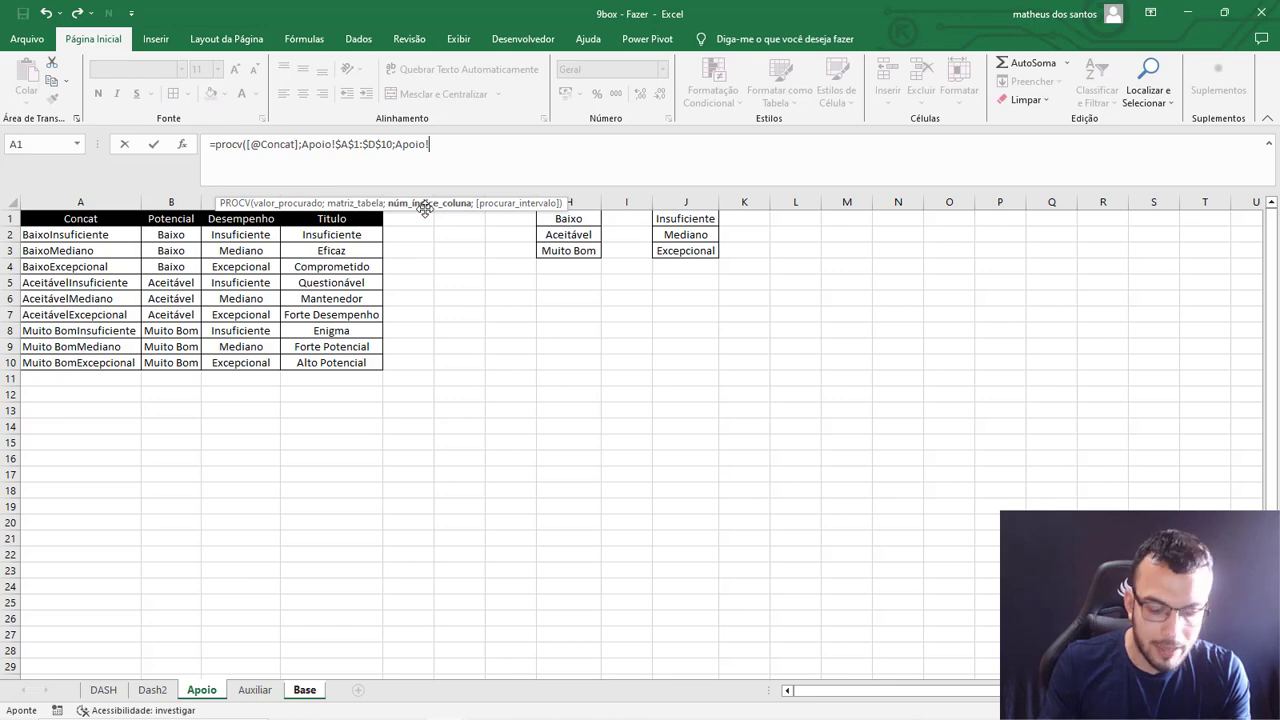
drag(479, 147, 399, 143)
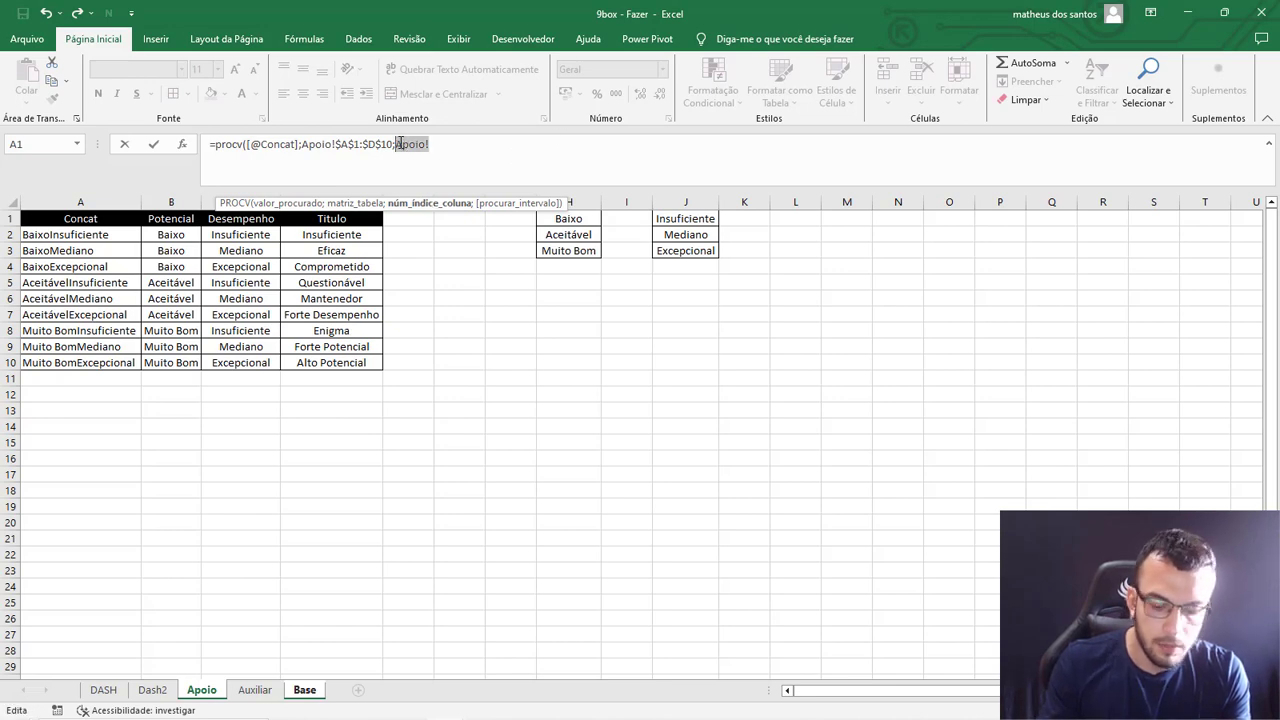
key(BackSpace)
text(4;FALSO)
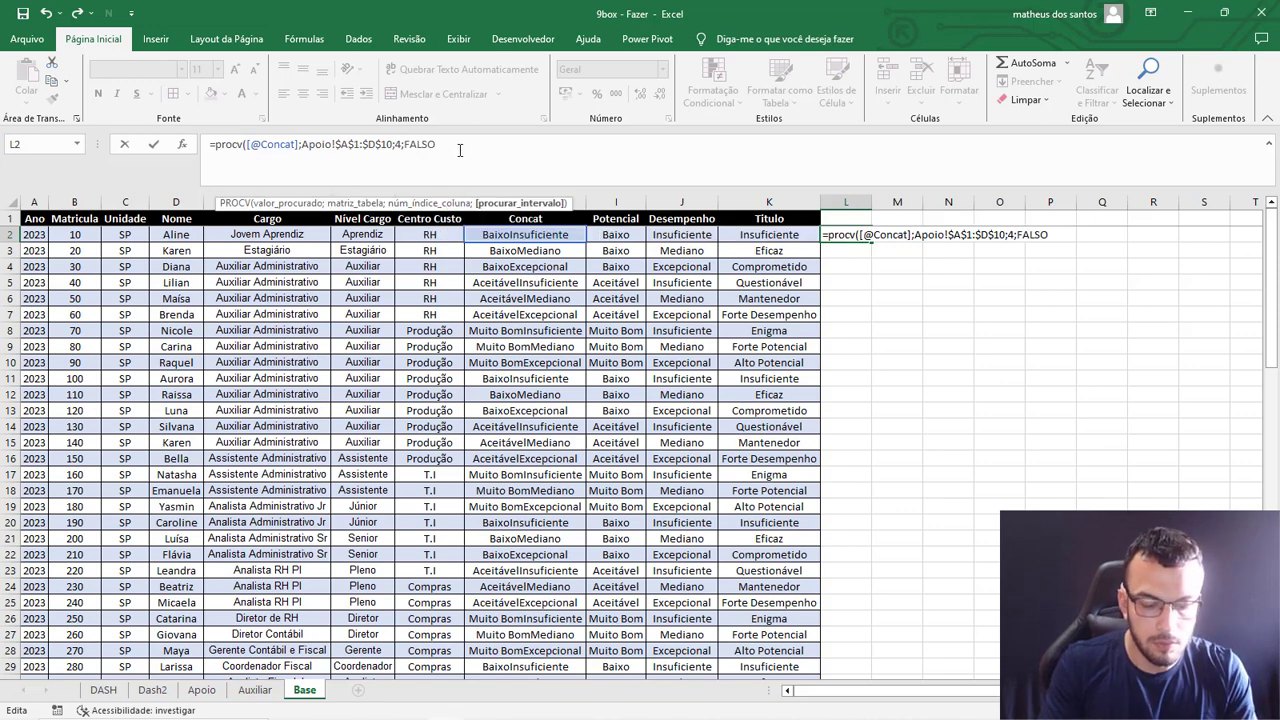
text())
key(Return)
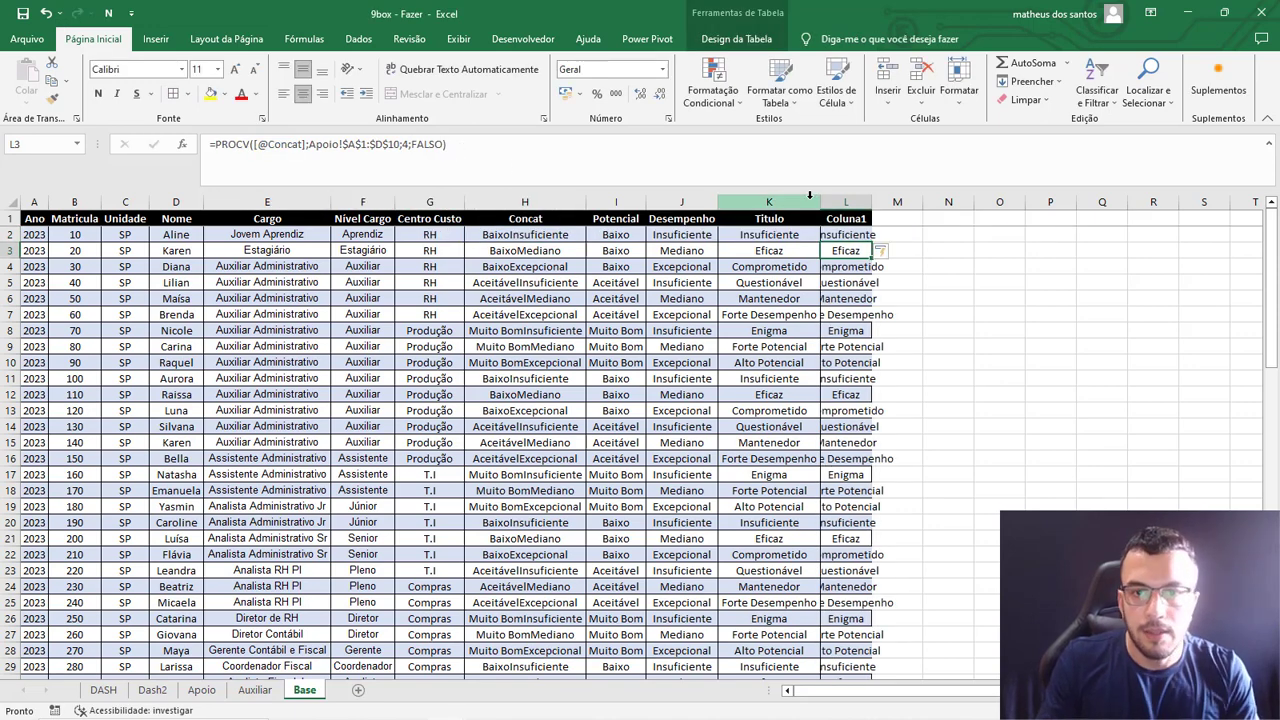
double_click(871, 201)
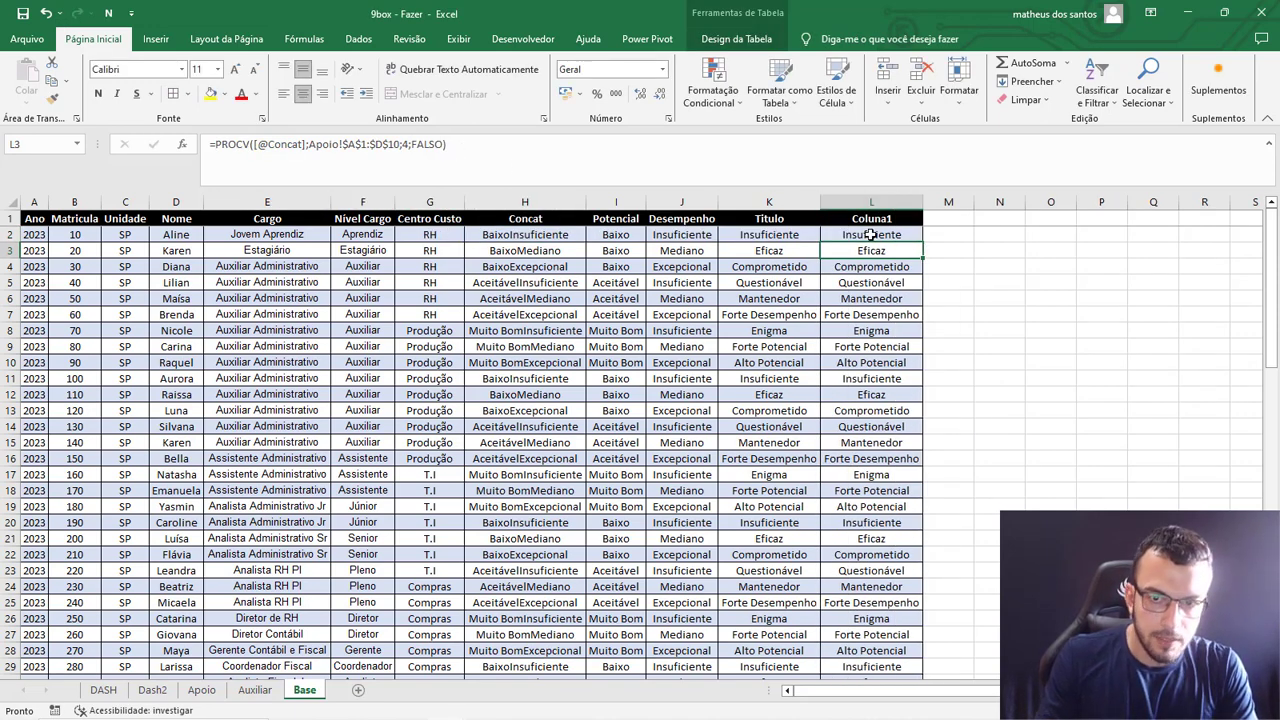
click(874, 313)
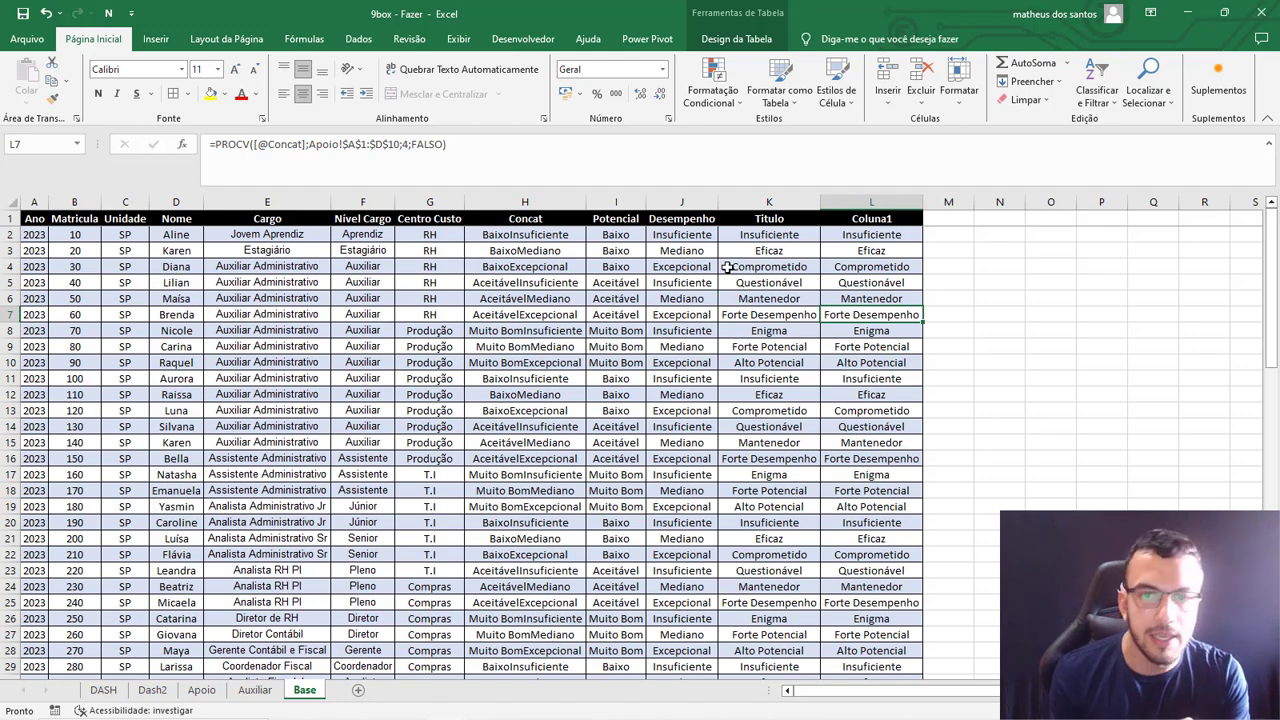
click(862, 203)
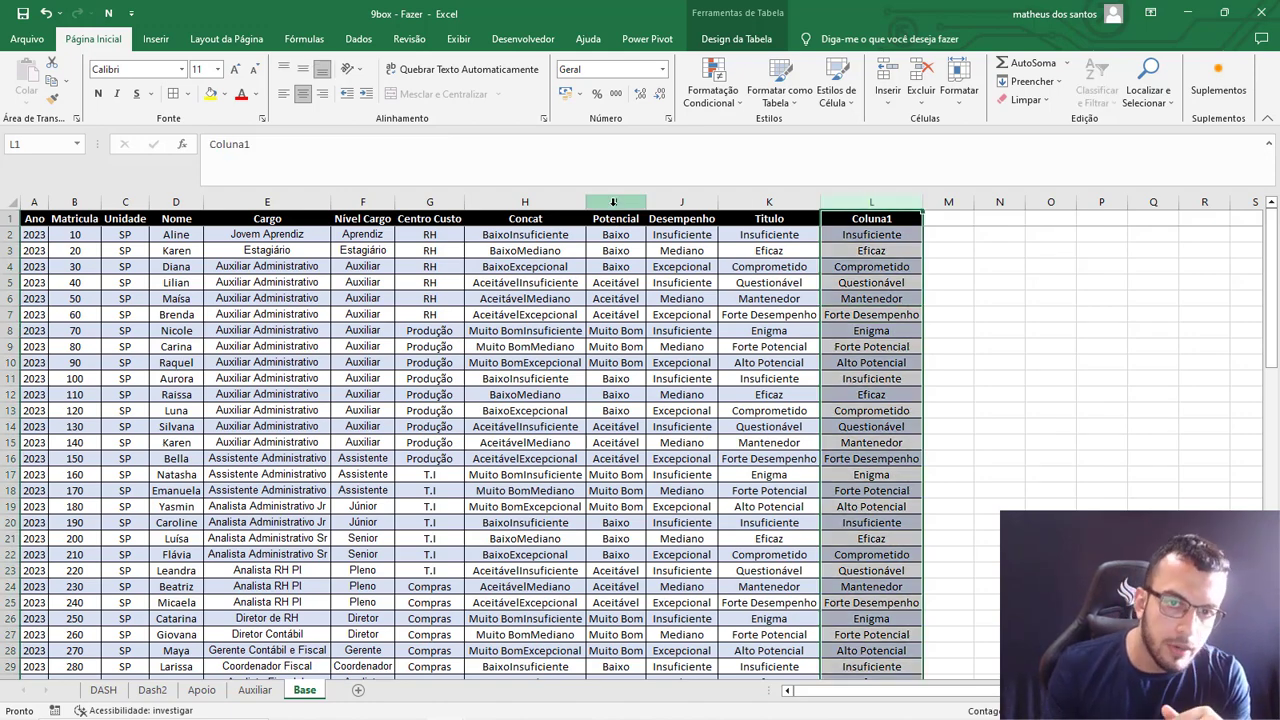
click(612, 203)
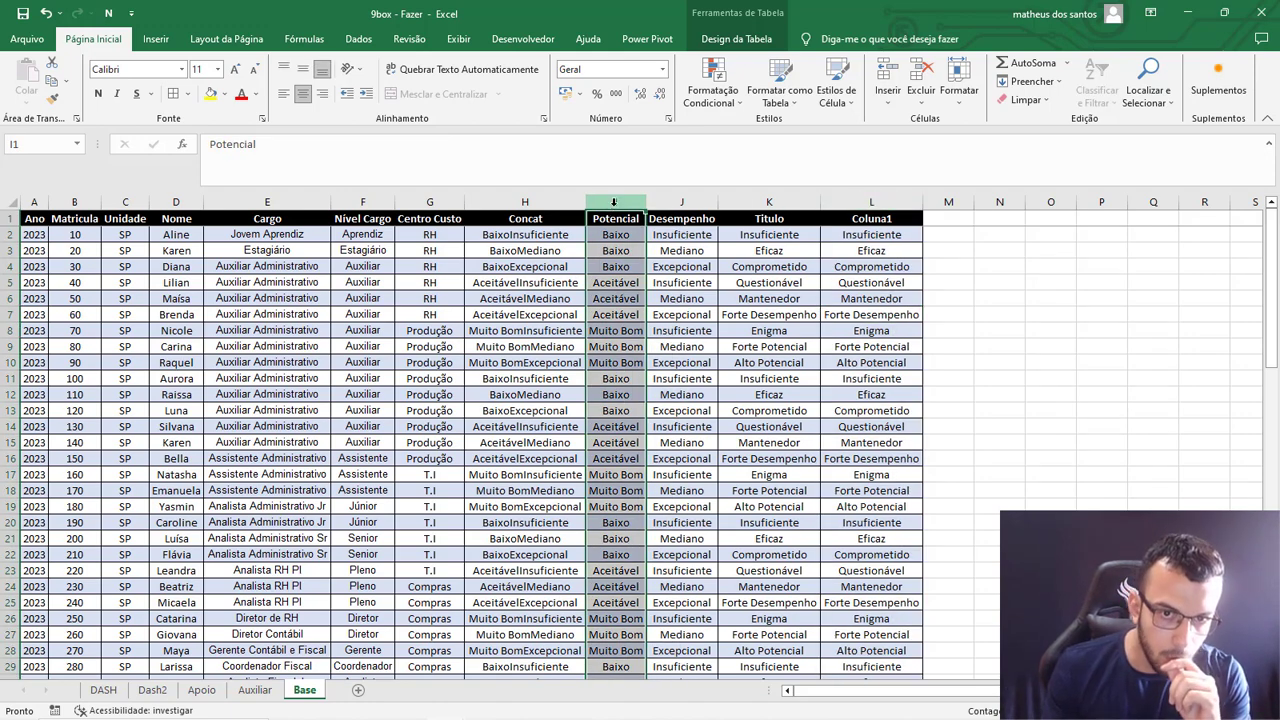
click(677, 204)
Delete the Coluna1 lookup column and the Concat column from the Base sheet.
click(857, 204)
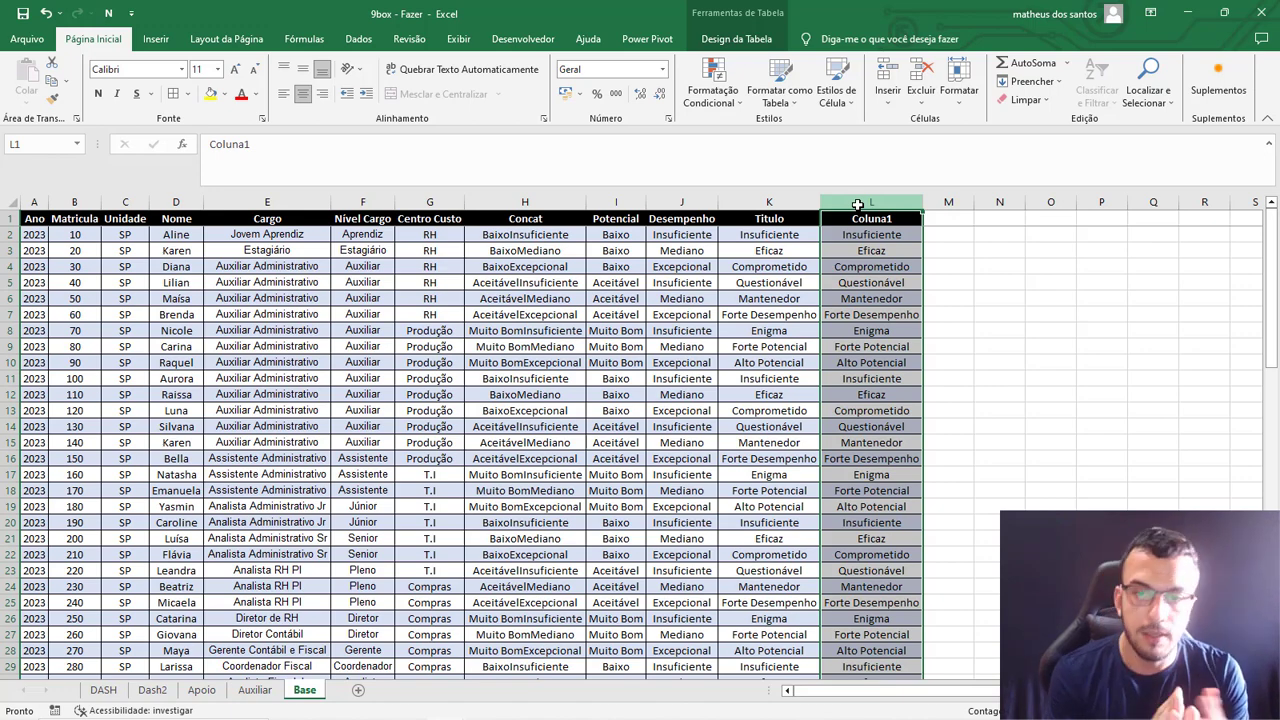
right_click(857, 204)
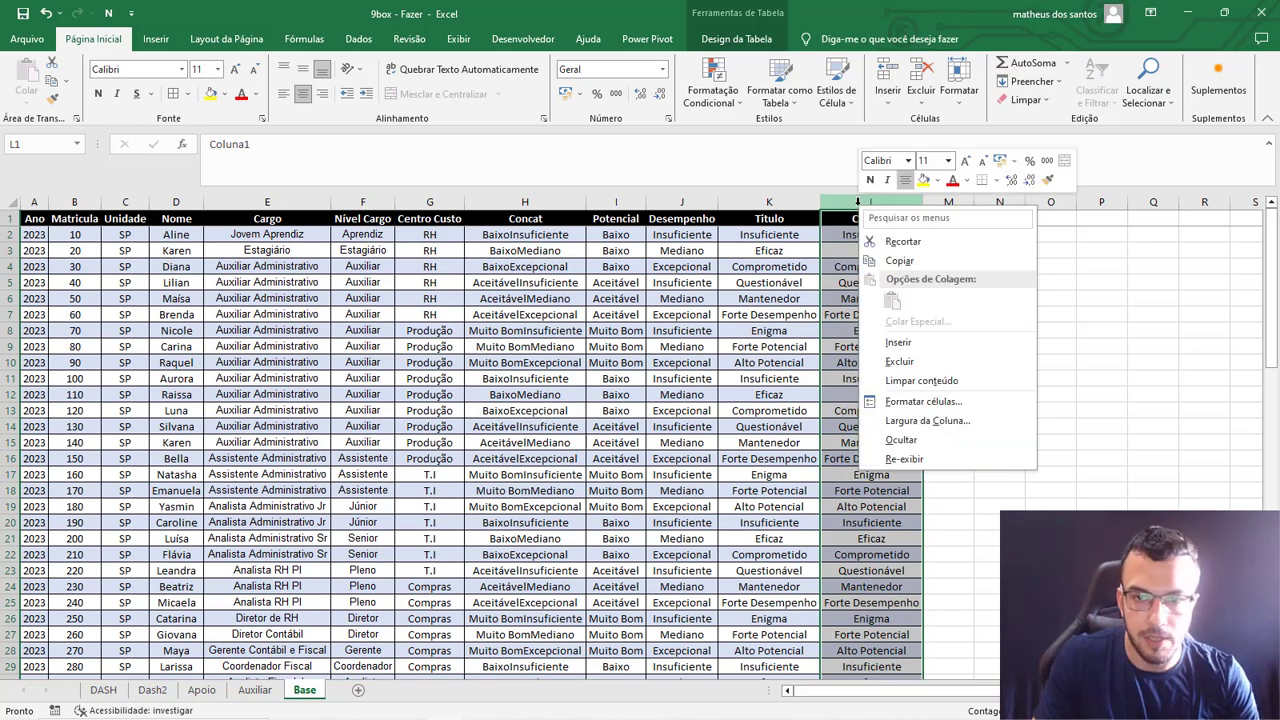
click(898, 361)
right_click(520, 204)
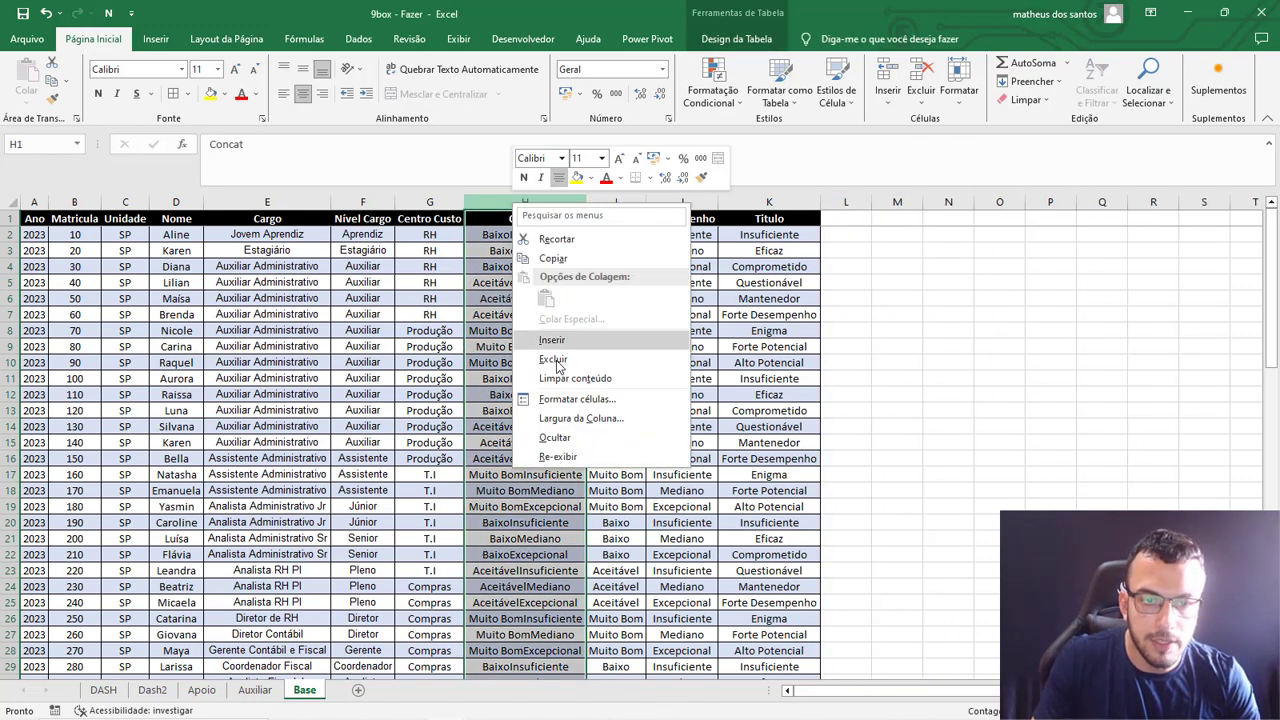
click(556, 362)
Delete the Concat column from the Apoio sheet.
click(201, 690)
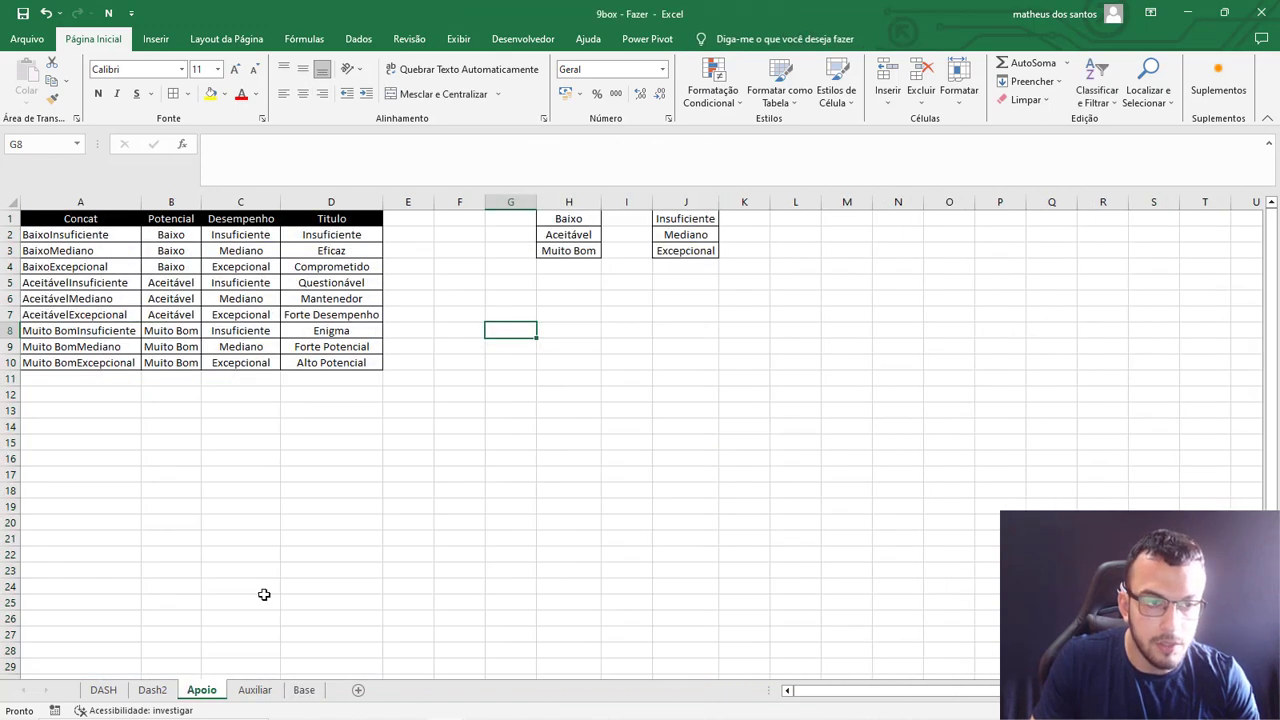
click(115, 208)
right_click(112, 208)
click(145, 363)
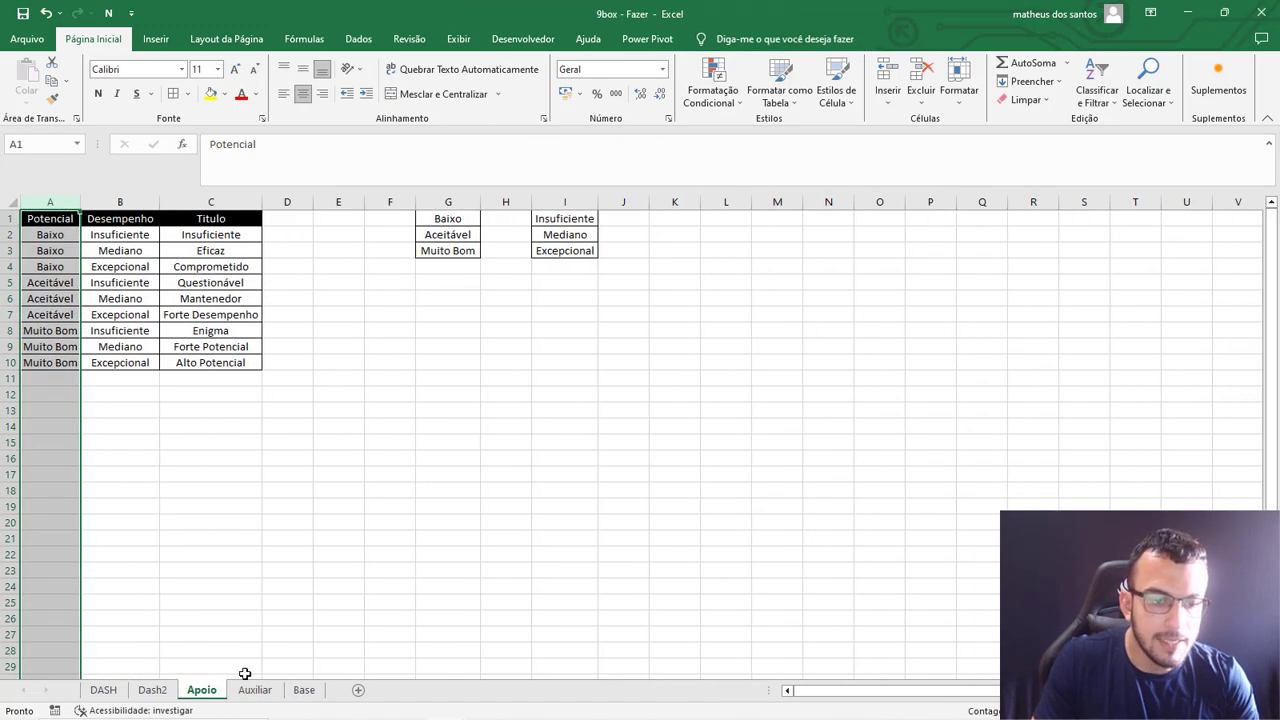
Convert the employee table on the Base sheet into a normal range.
click(304, 690)
click(443, 395)
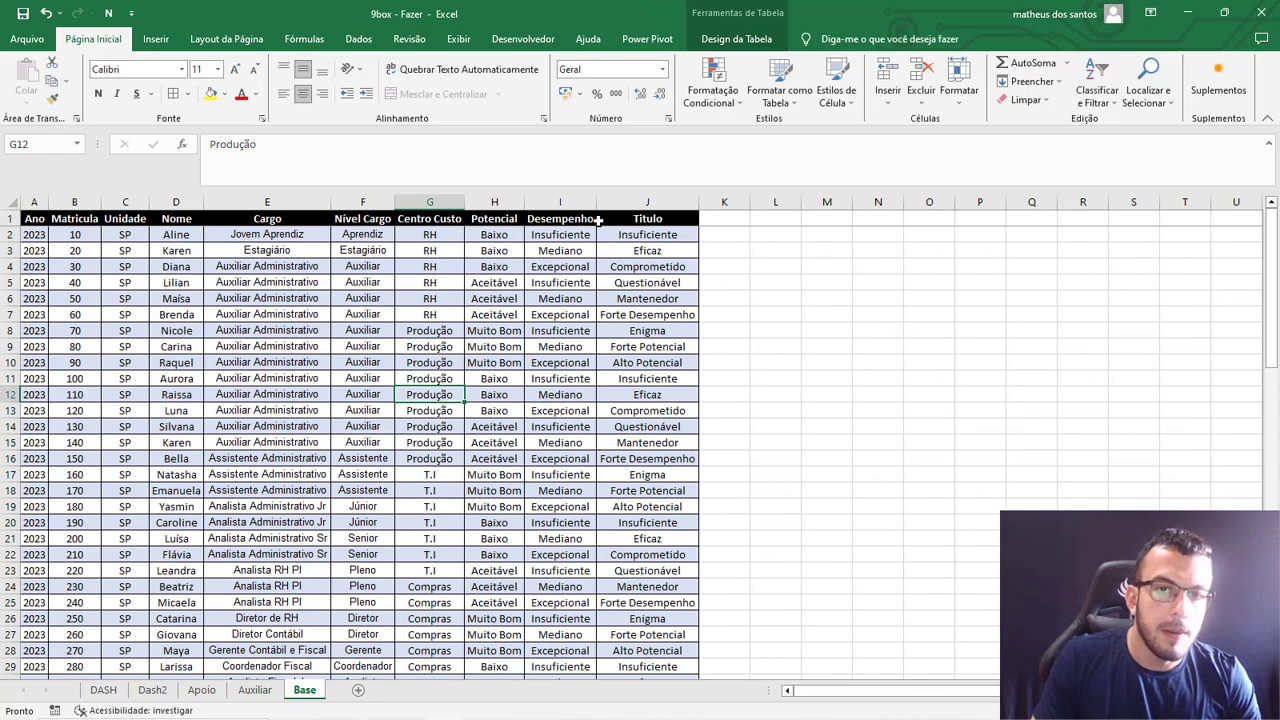
scroll(376, 576, down, 20)
scroll(376, 576, up, 20)
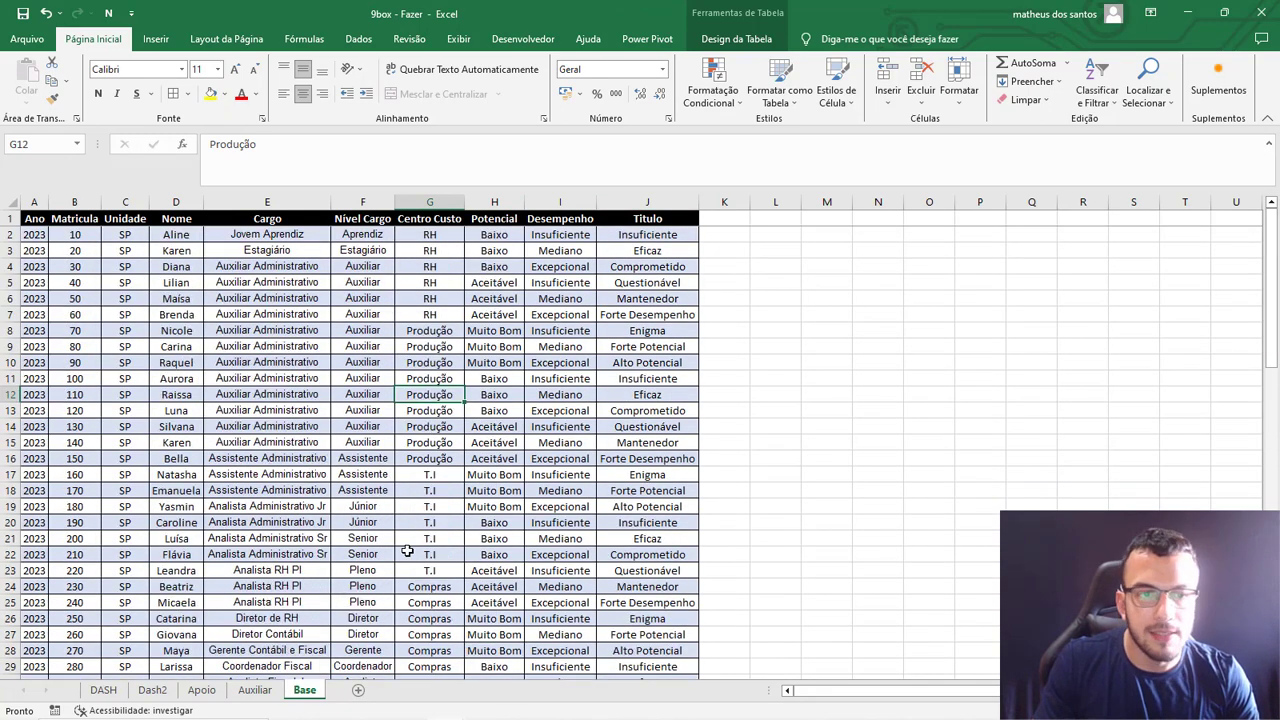
click(560, 394)
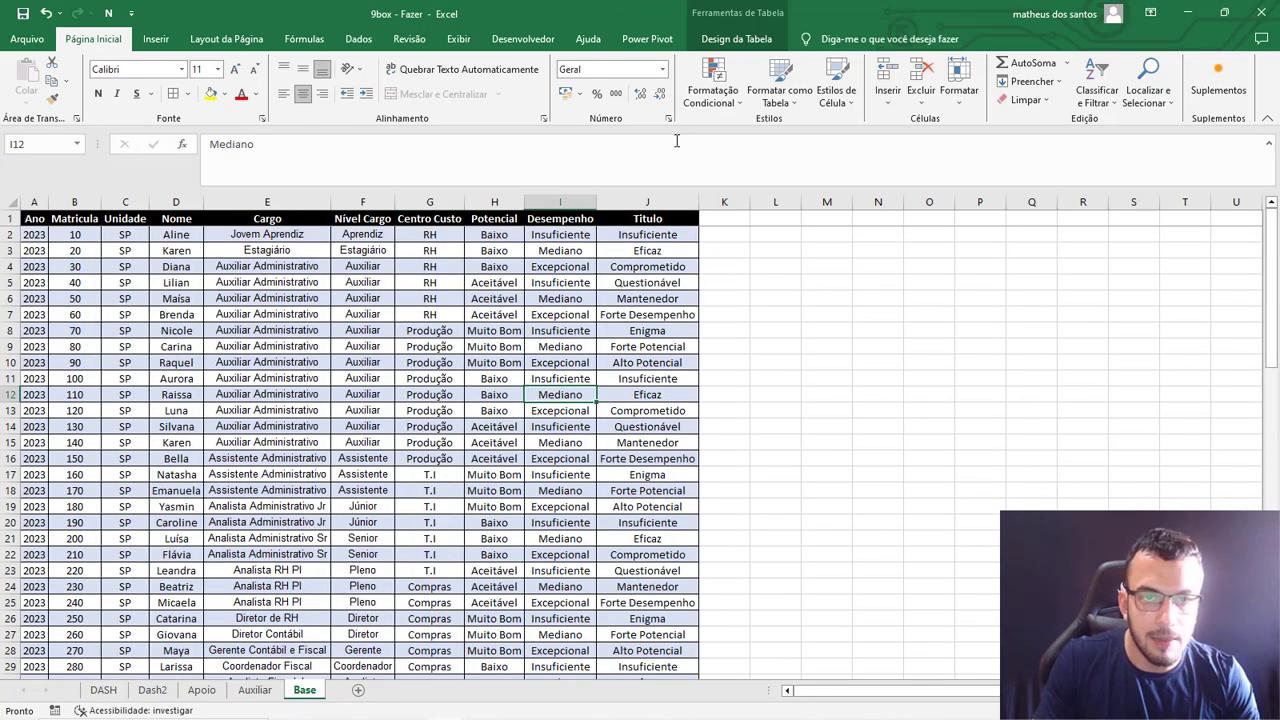
click(736, 38)
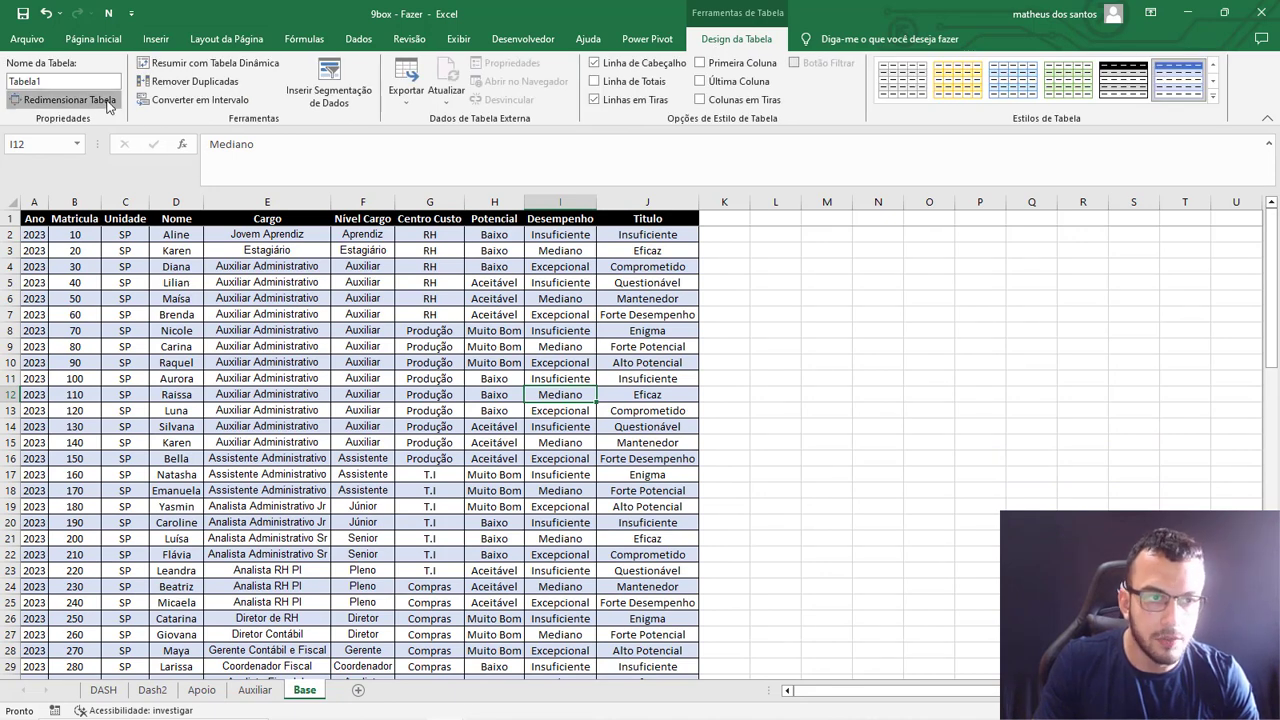
click(200, 99)
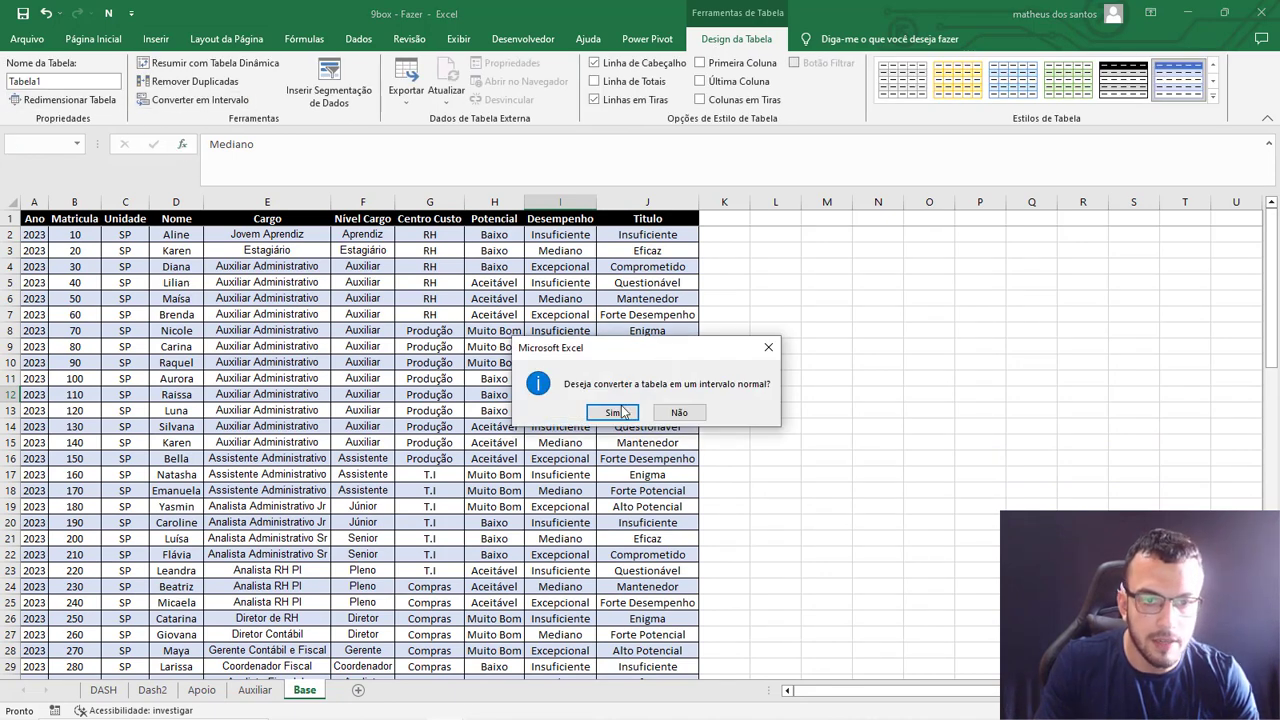
click(612, 411)
click(645, 330)
click(340, 348)
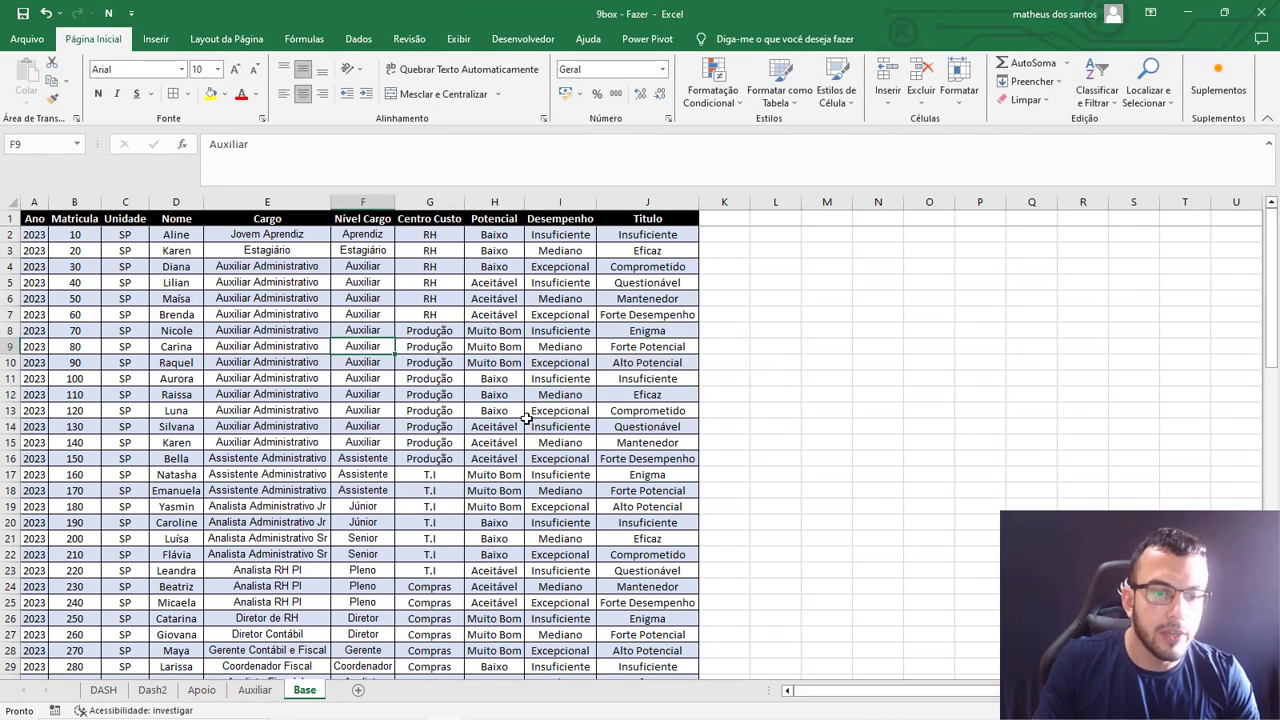
click(775, 396)
click(514, 317)
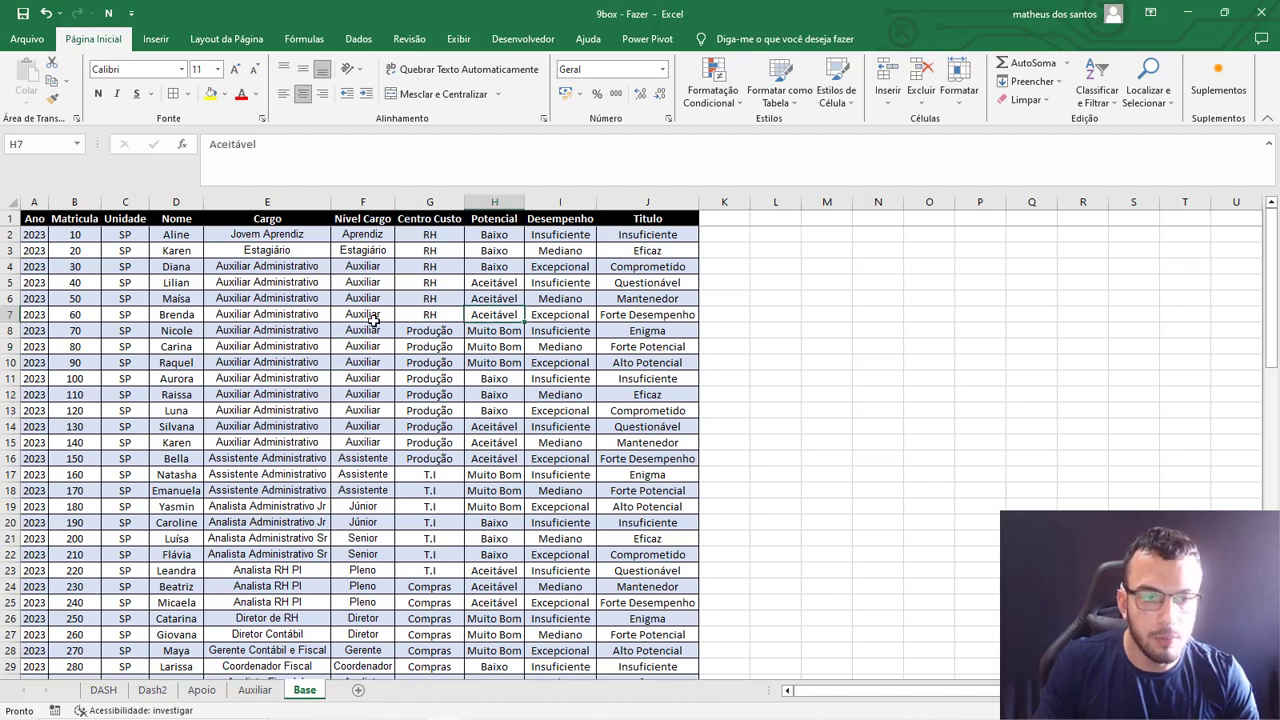
click(388, 317)
click(582, 490)
Create a table with headers from the Base data range $A$1:$J$81.
click(380, 506)
click(155, 38)
click(156, 80)
drag(766, 310, 649, 281)
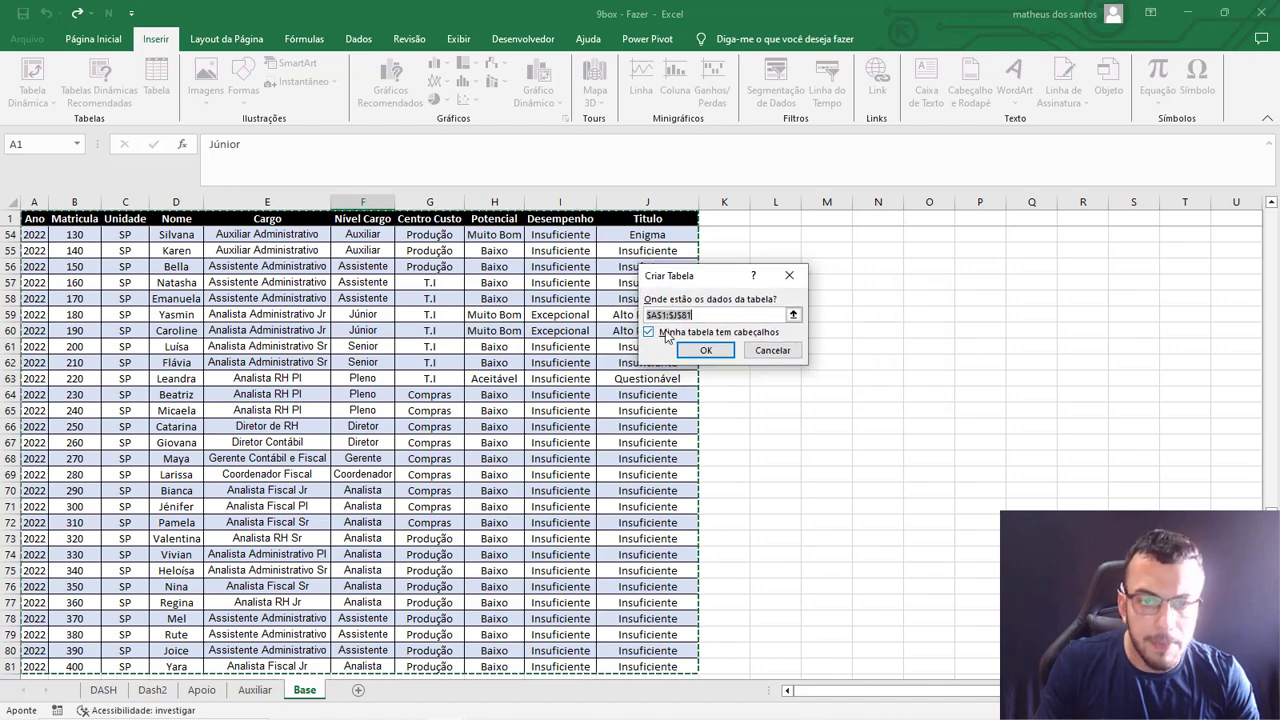
click(700, 350)
scroll(540, 530, down, 6)
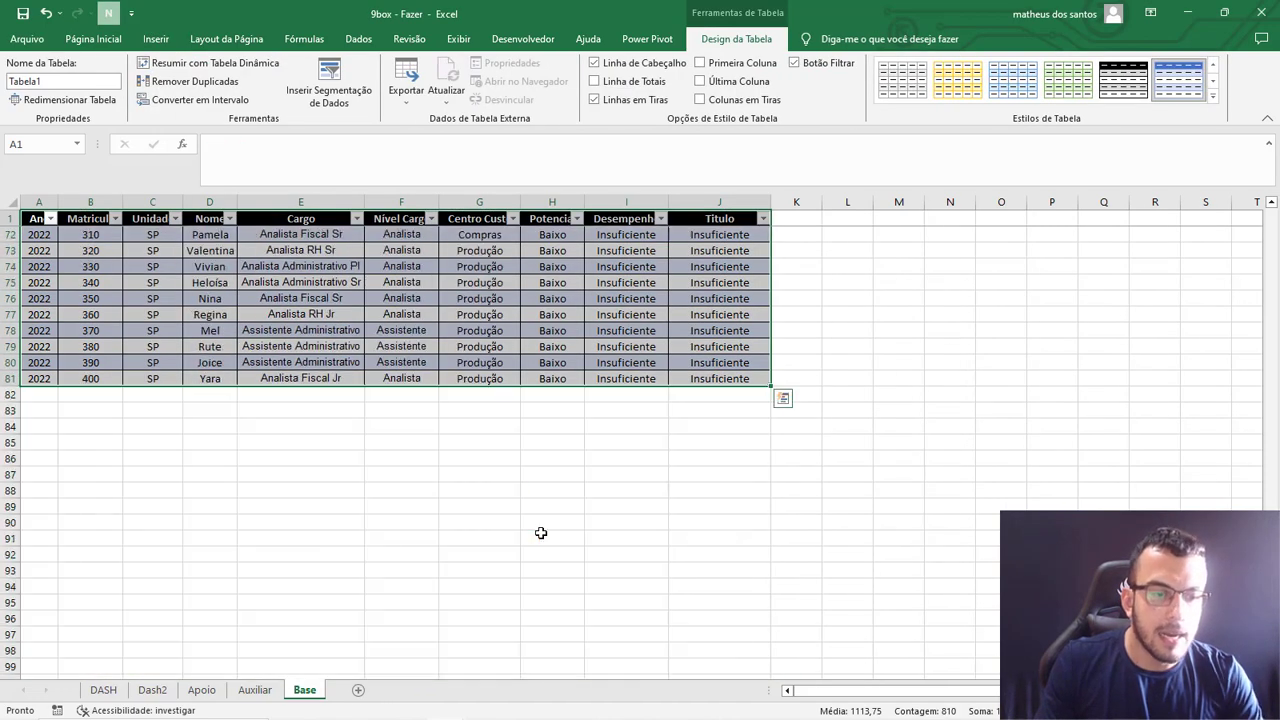
click(289, 498)
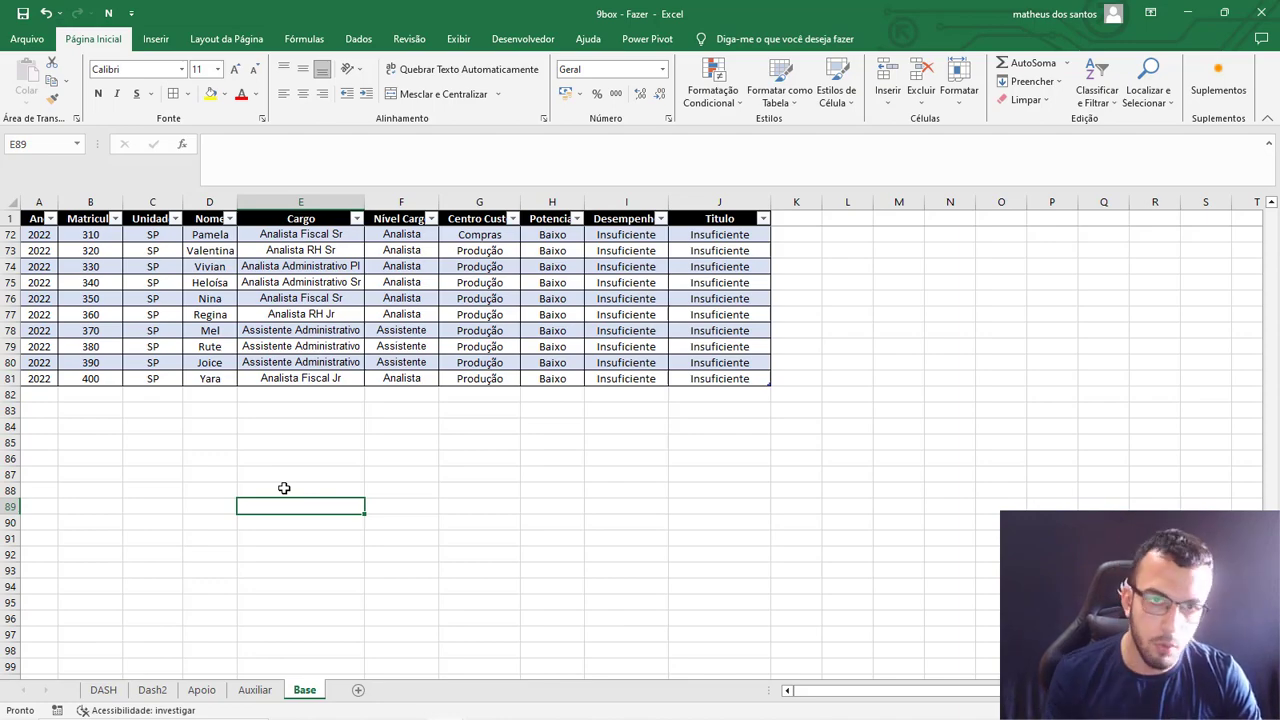
scroll(284, 488, up, 20)
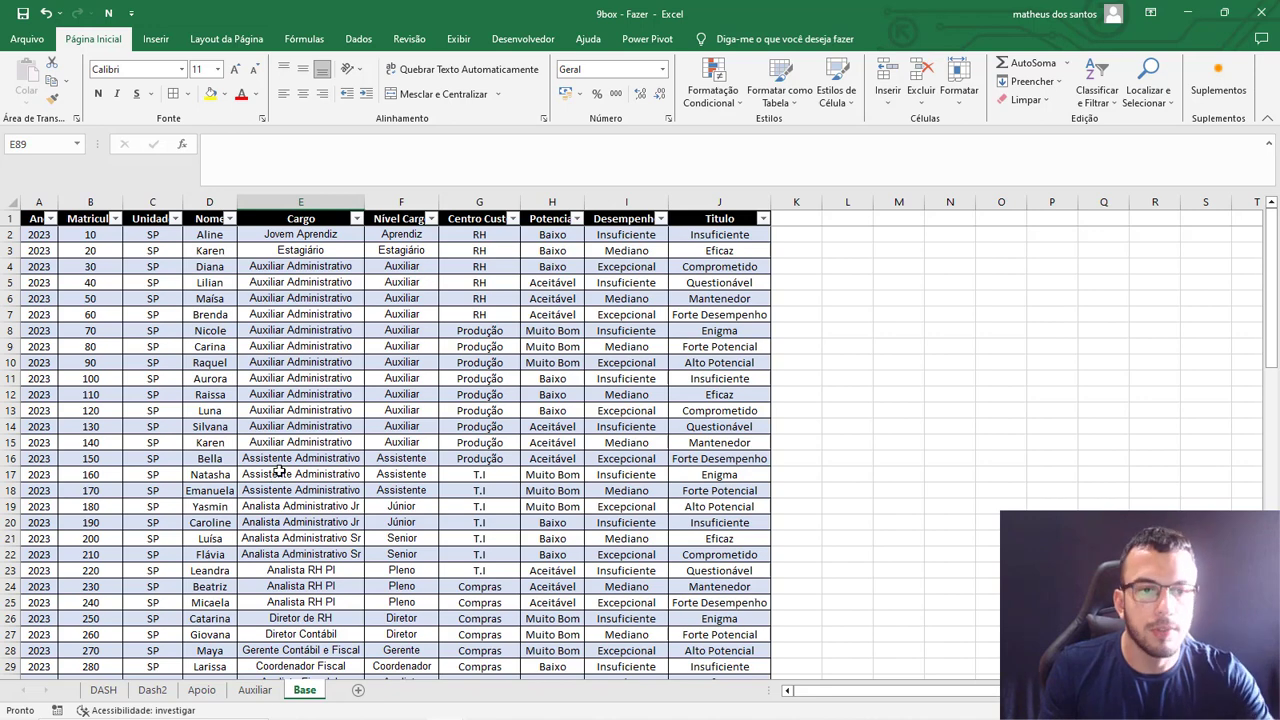
click(317, 315)
click(497, 329)
click(482, 395)
Insert a pivot table based on Tabela1 in a new worksheet.
click(296, 427)
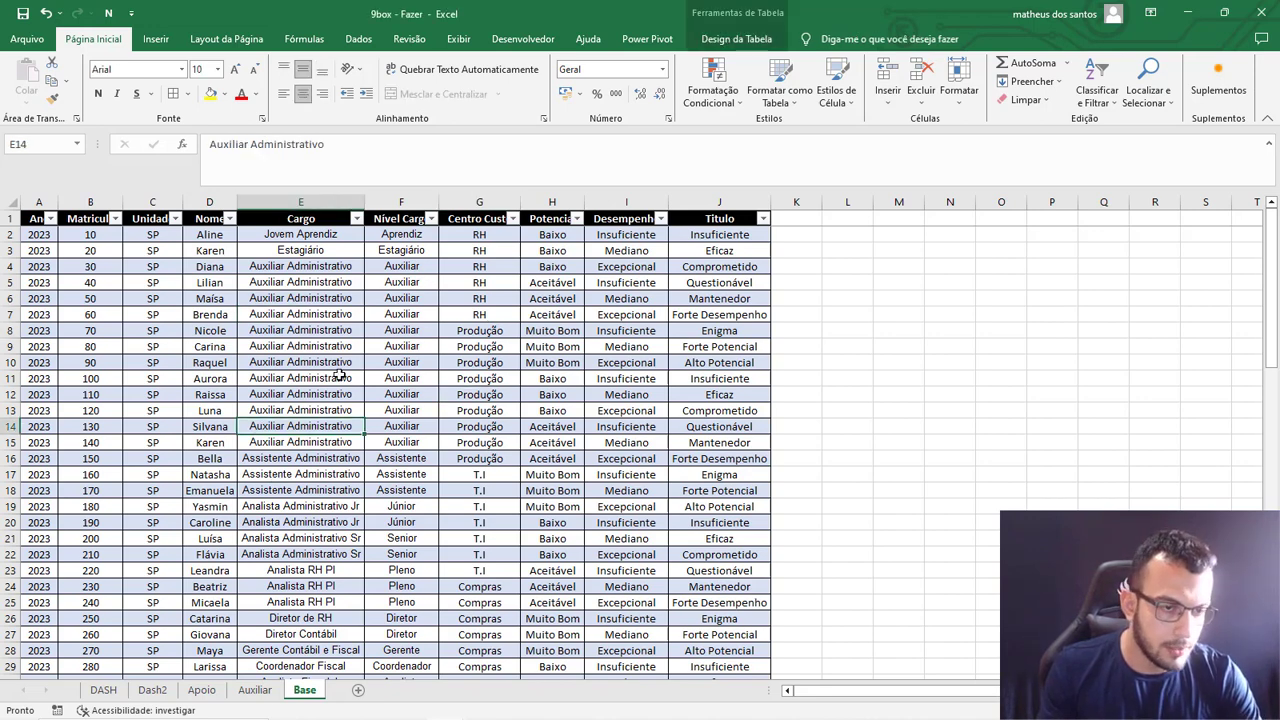
click(155, 39)
click(30, 75)
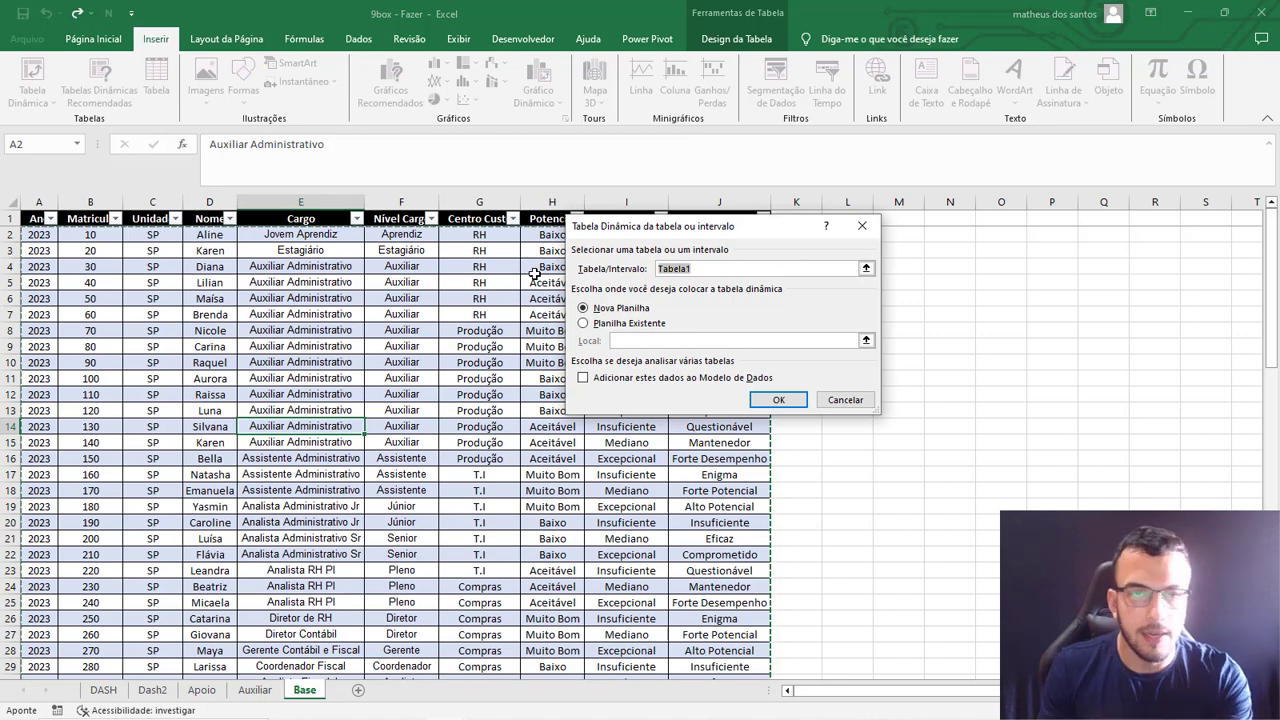
click(772, 400)
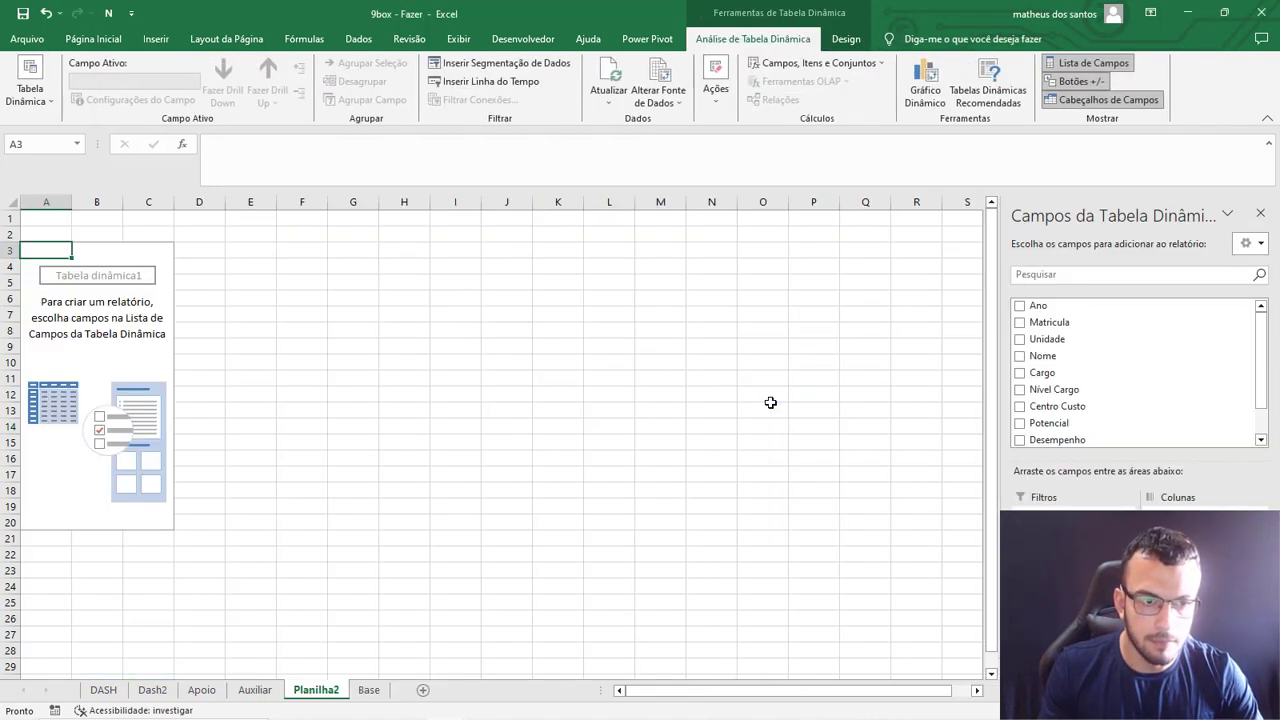
Rename the pivot table's sheet as Dinamica and move it directly after DASH.
double_click(335, 684)
text(Dinamica)
key(Return)
drag(330, 667, 129, 688)
Examine the 9Box grid on the DASH sheet and the Titulo column on the Base sheet.
click(160, 697)
click(108, 692)
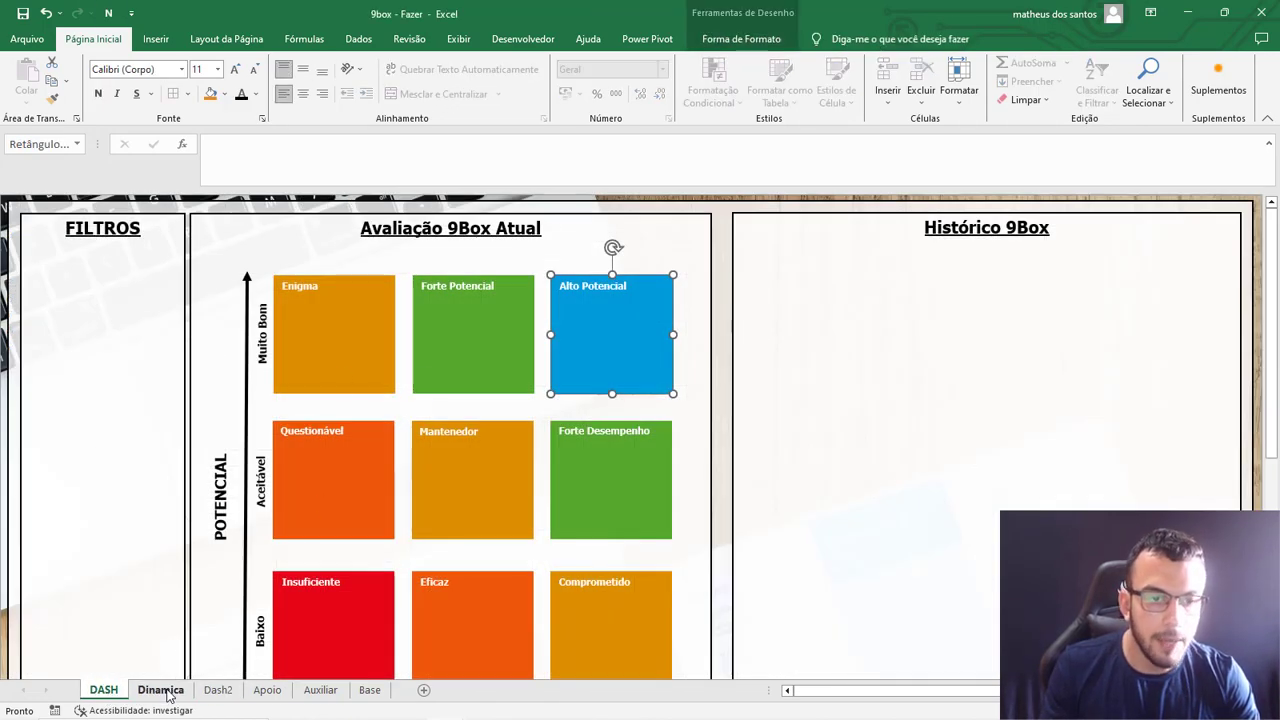
scroll(272, 492, down, 5)
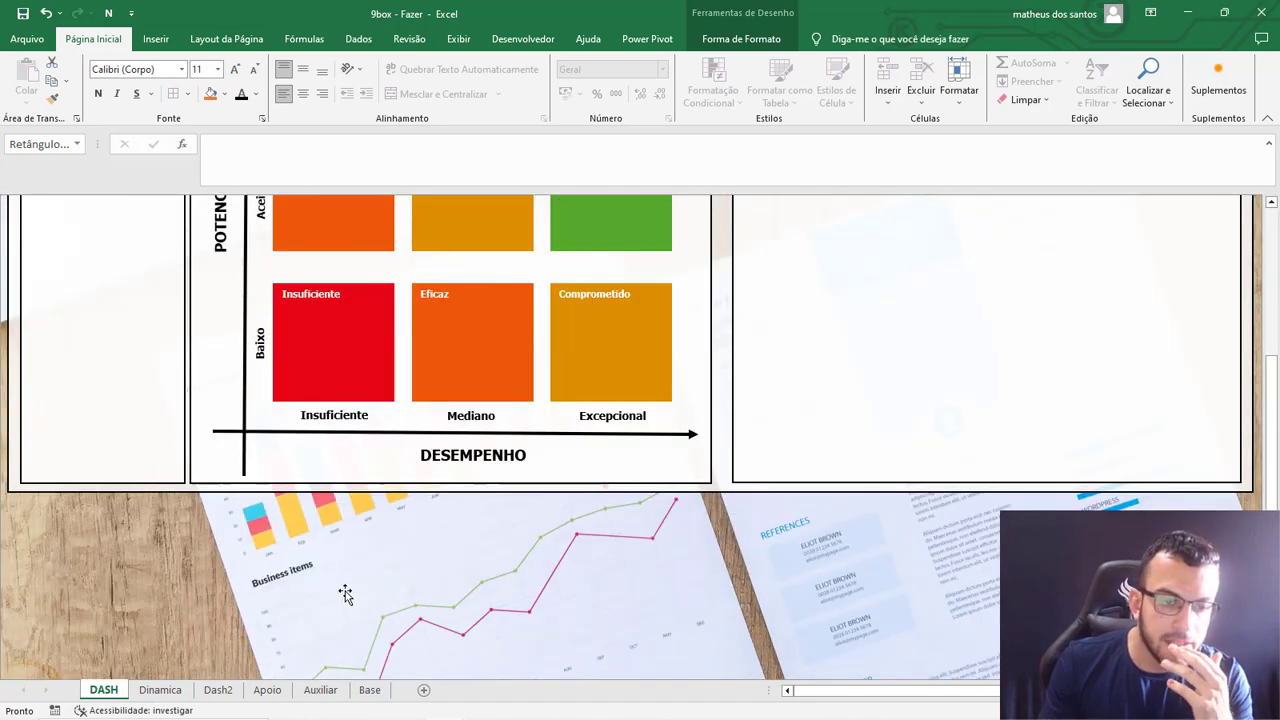
scroll(386, 557, down, 3)
click(412, 625)
scroll(423, 606, up, 7)
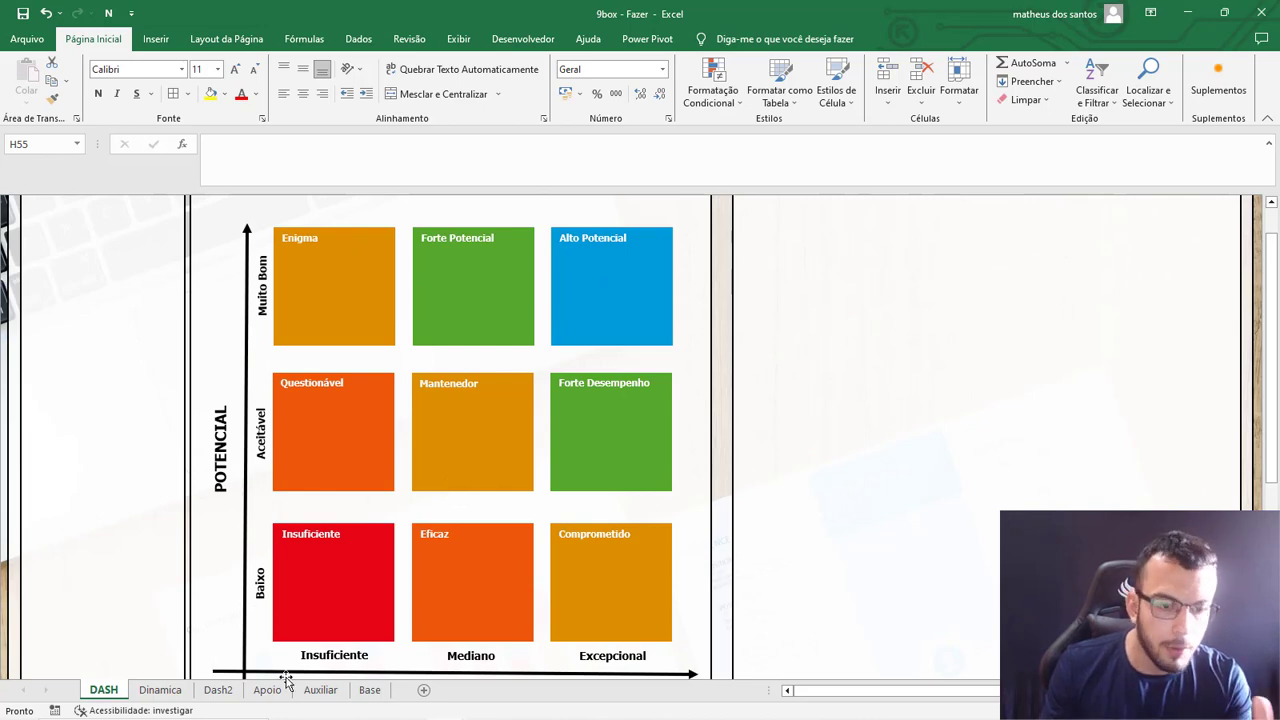
click(369, 690)
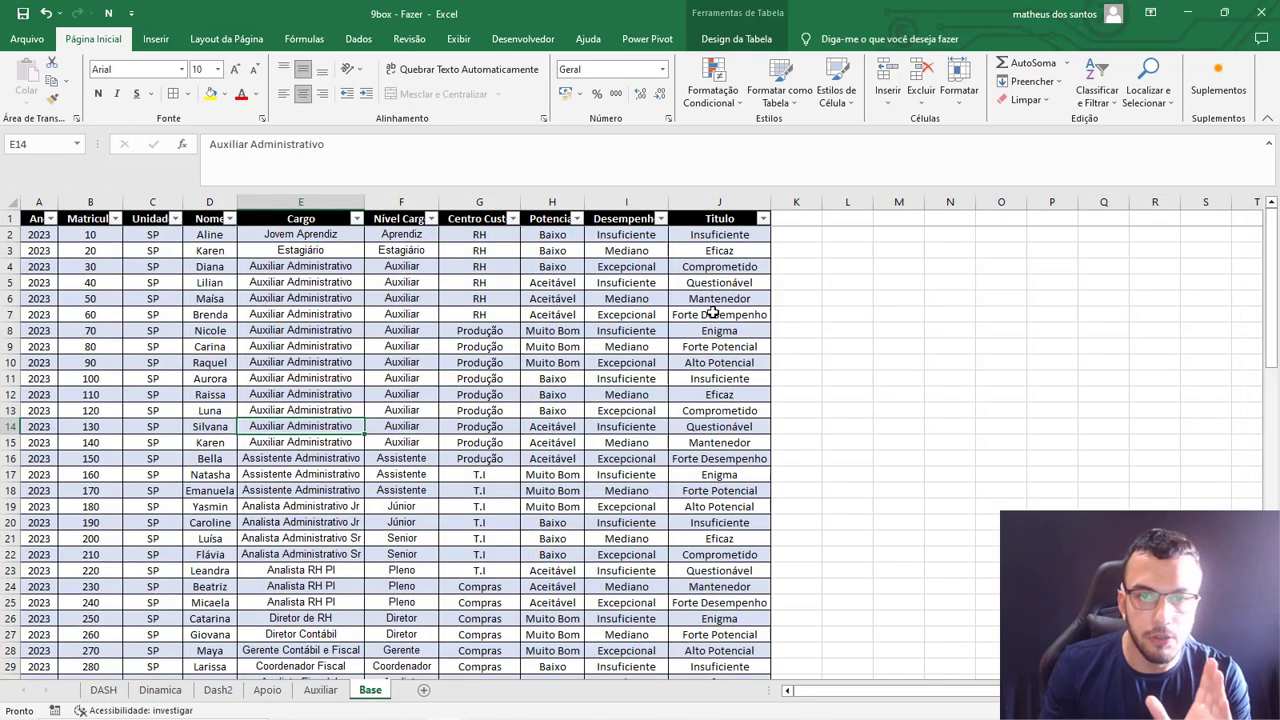
click(720, 200)
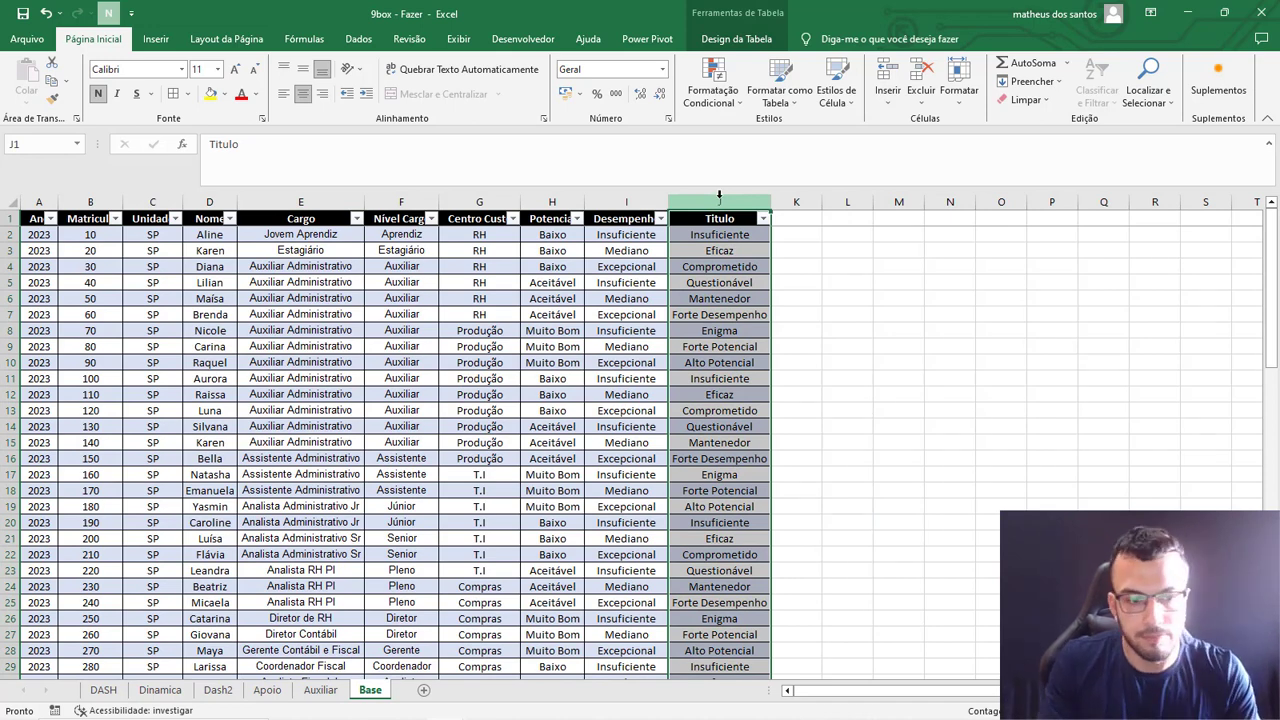
click(112, 689)
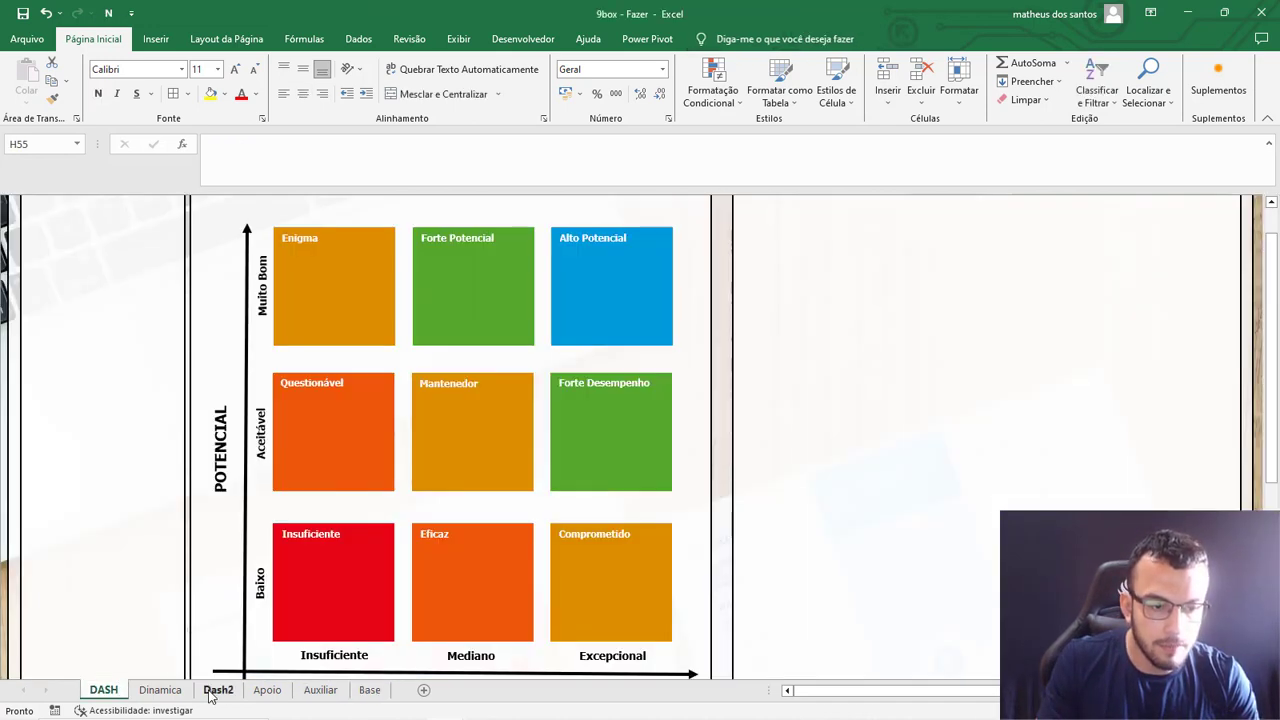
Add the Titulo field to the rows of the pivot table on the Dinamica sheet.
click(160, 689)
click(137, 357)
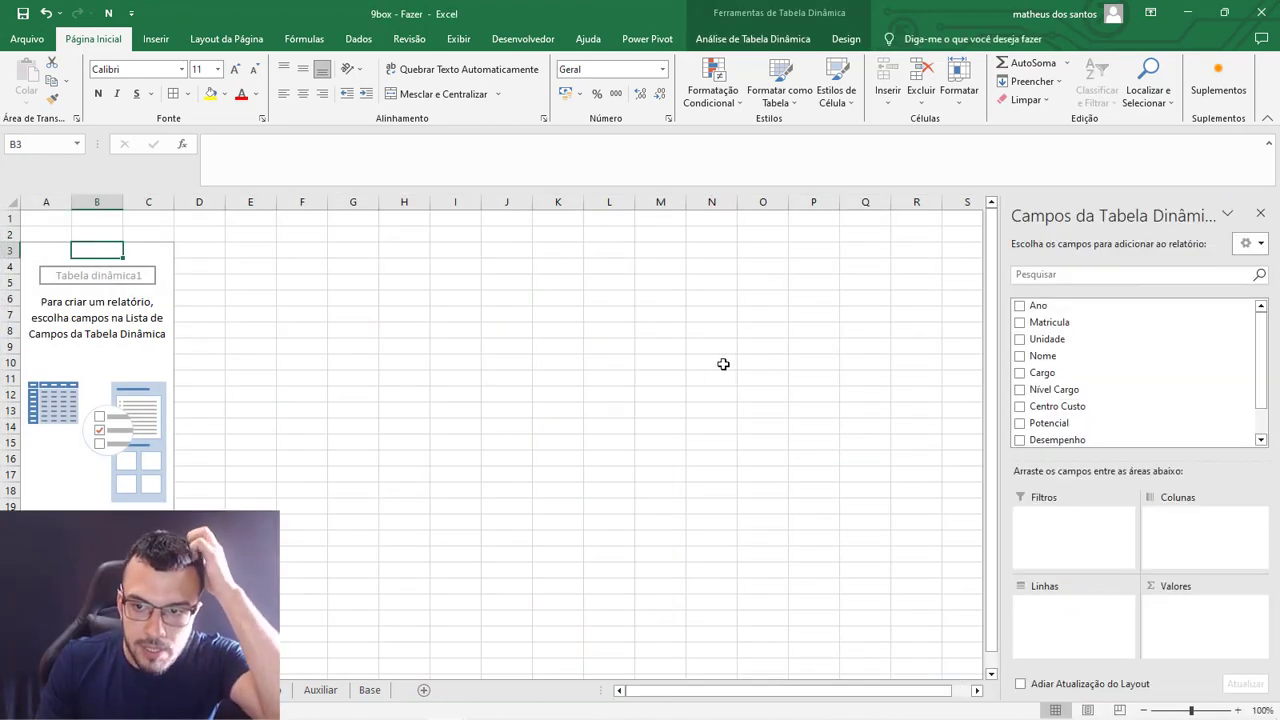
scroll(1060, 420, down, 2)
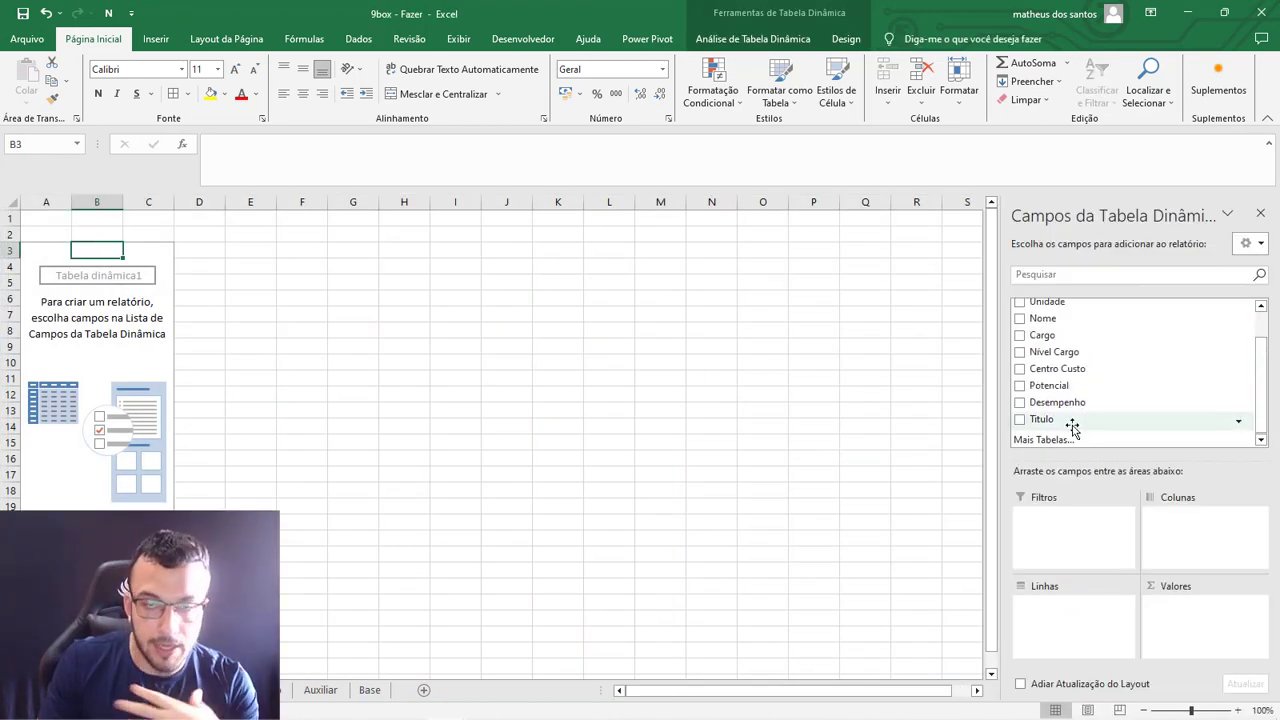
drag(1048, 420, 1063, 632)
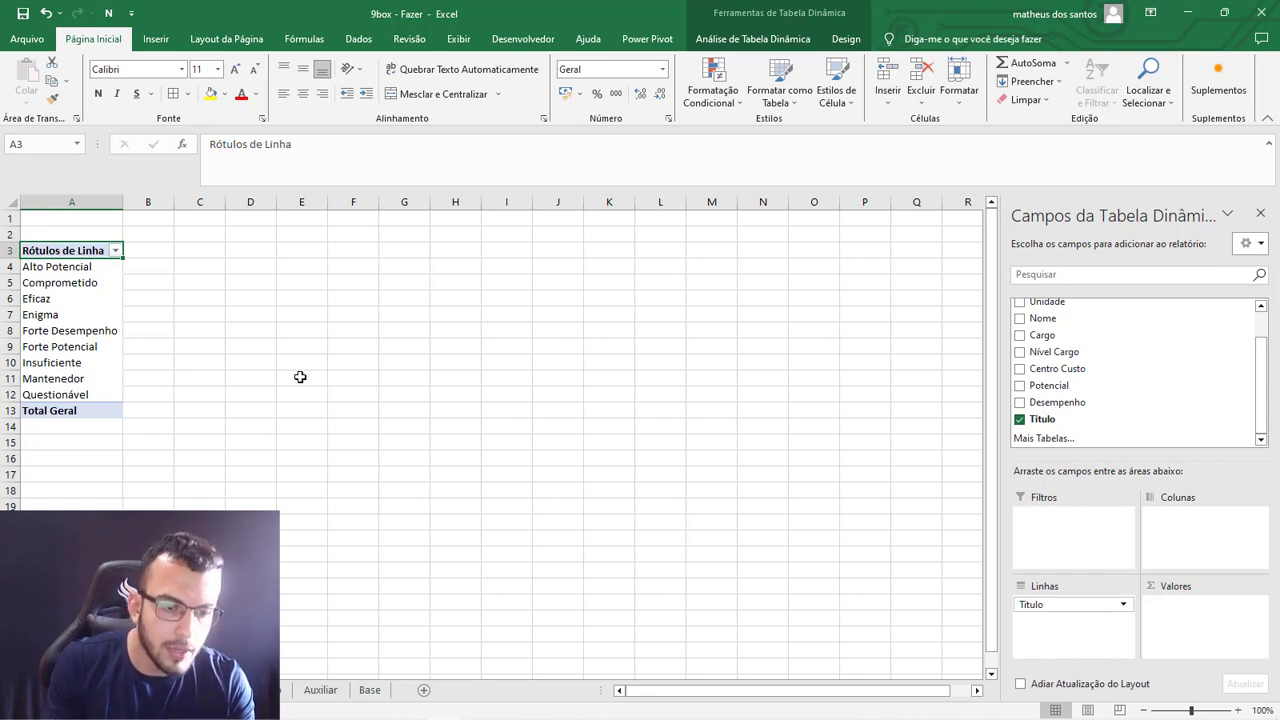
Add the Titulo field to the values of the Dinamica pivot table as a count.
click(261, 690)
click(390, 442)
drag(242, 236, 245, 367)
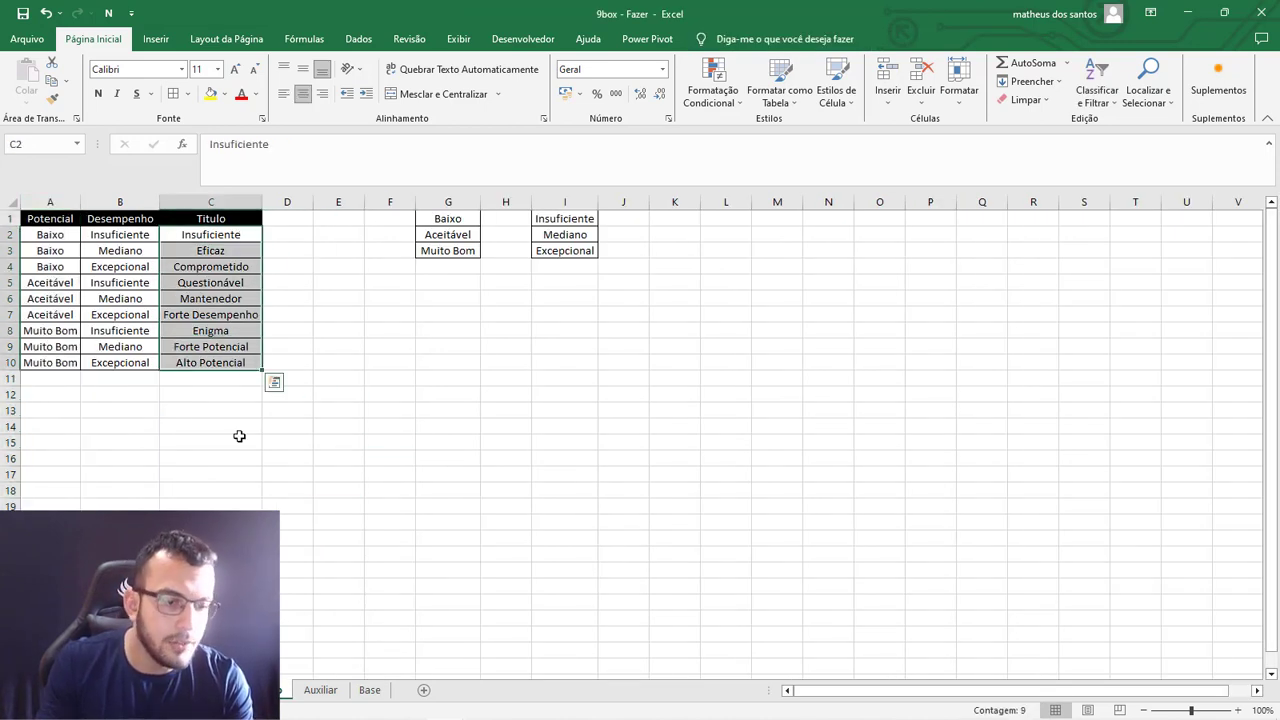
click(215, 690)
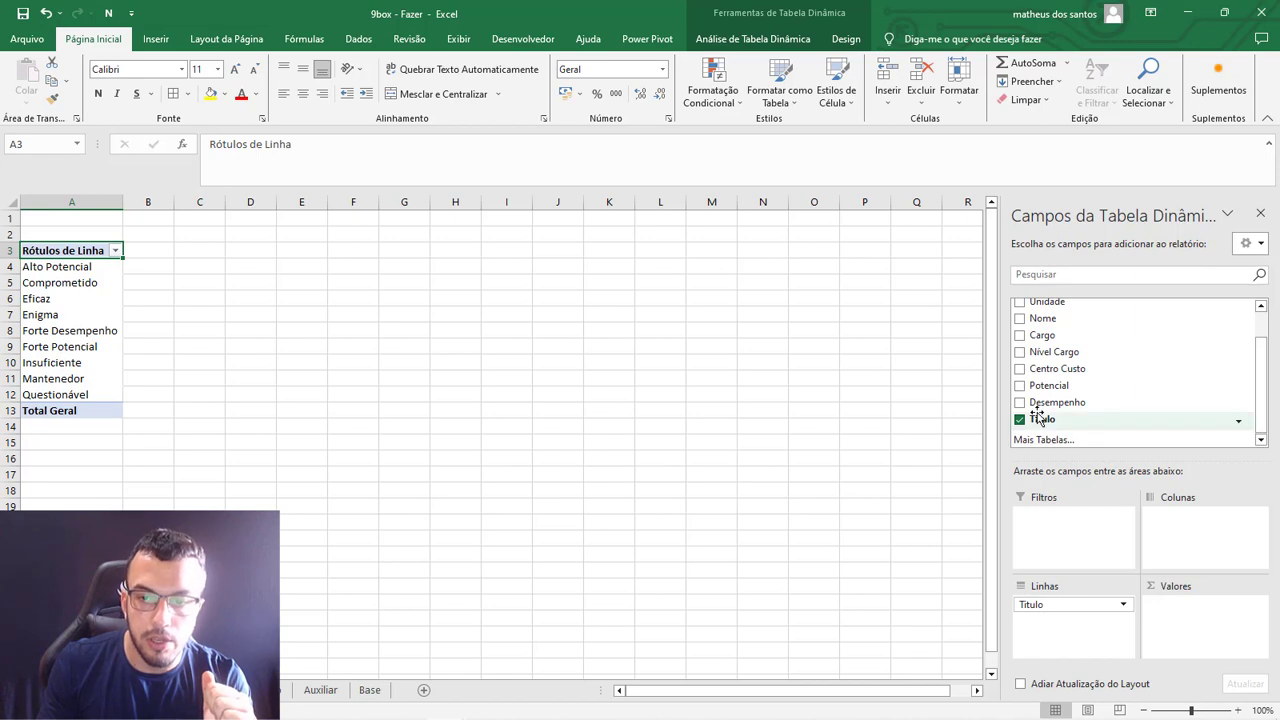
drag(1052, 424, 1215, 640)
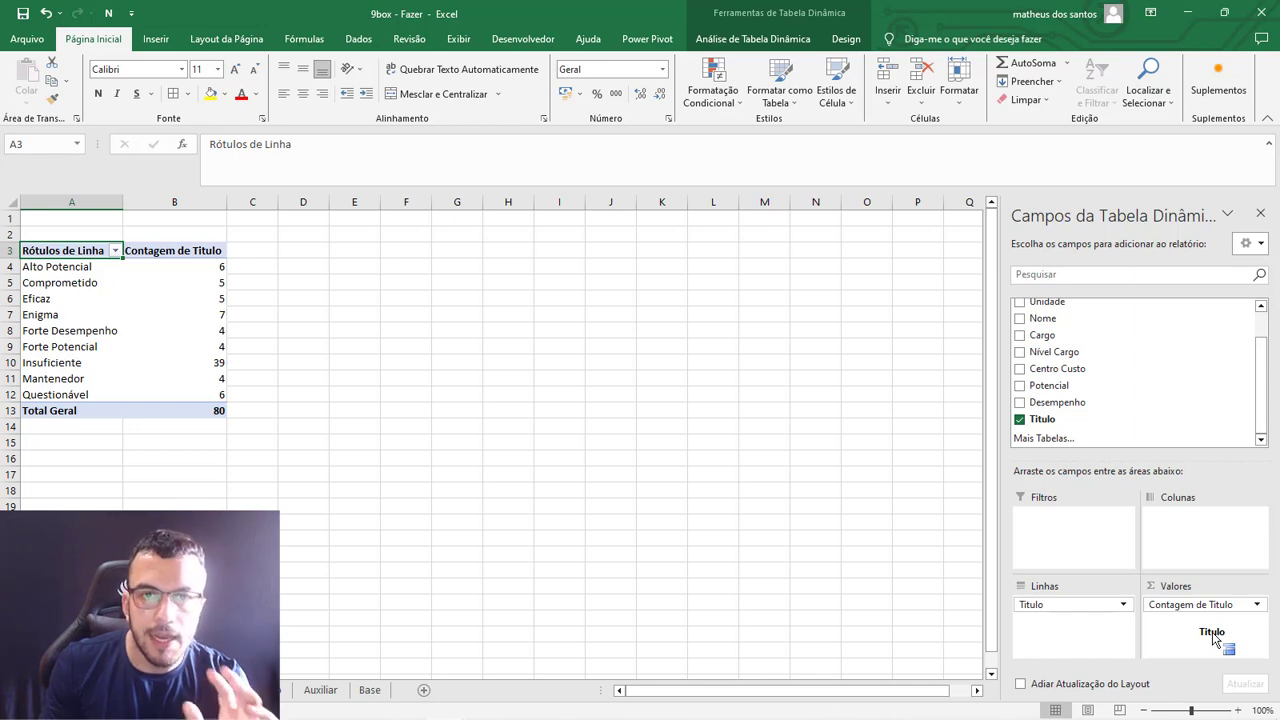
click(1188, 606)
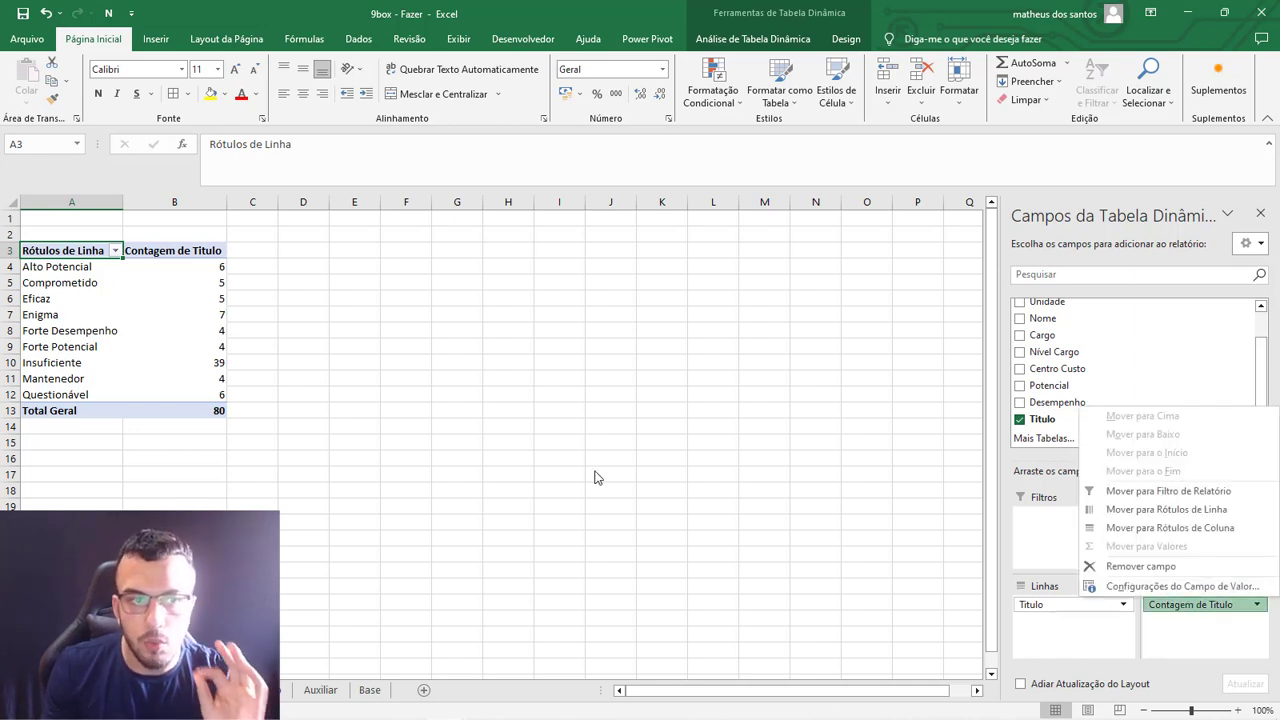
click(82, 267)
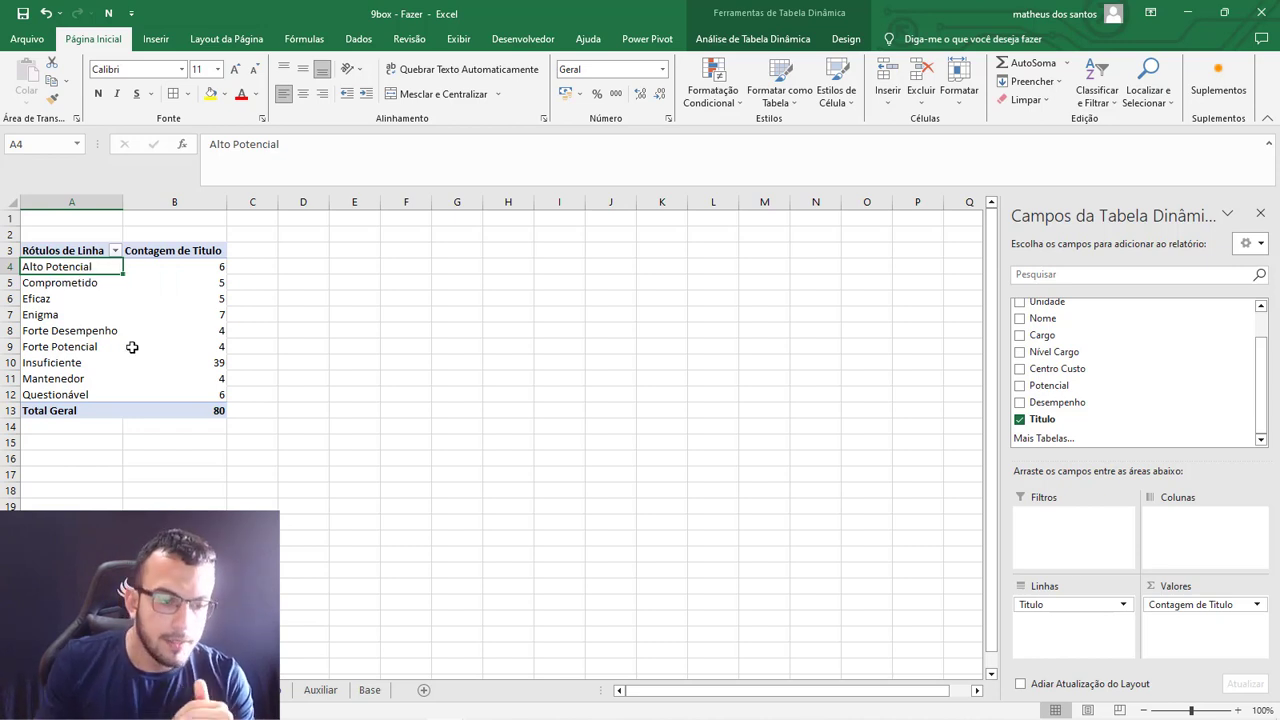
Add the Ano field to the report filters of the pivot table on the Dinamica sheet.
click(110, 690)
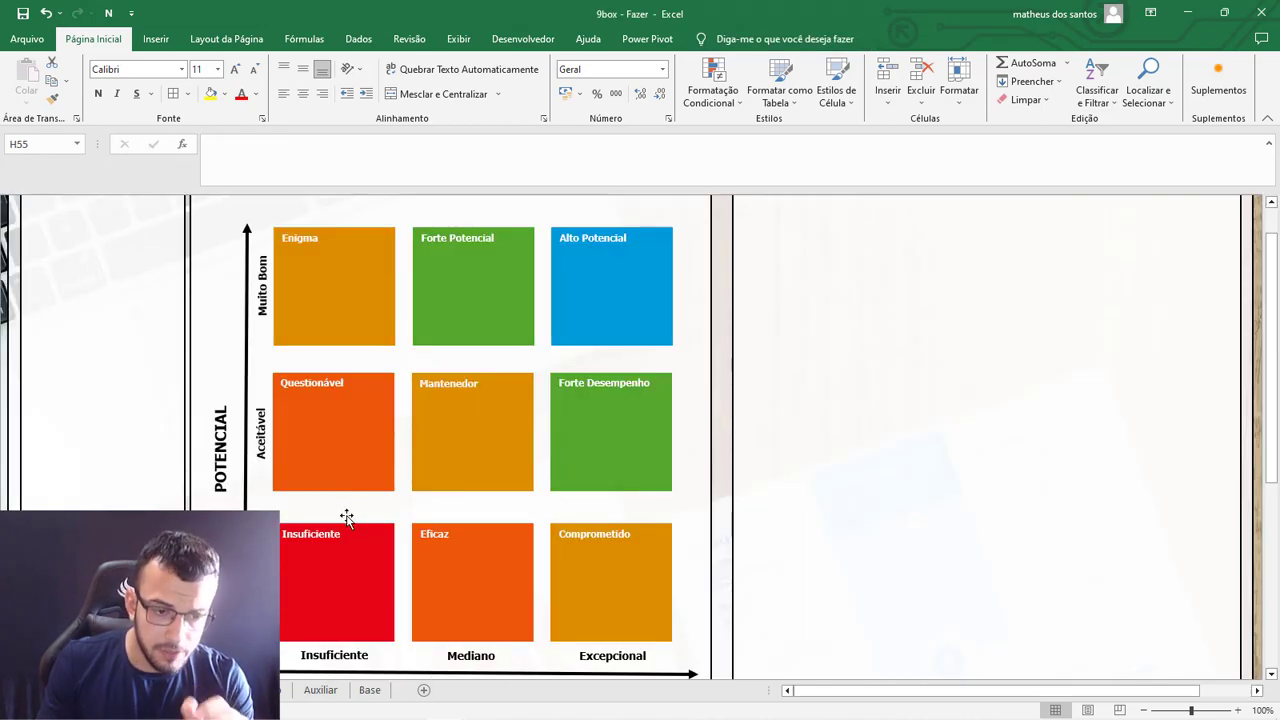
scroll(345, 517, up, 1)
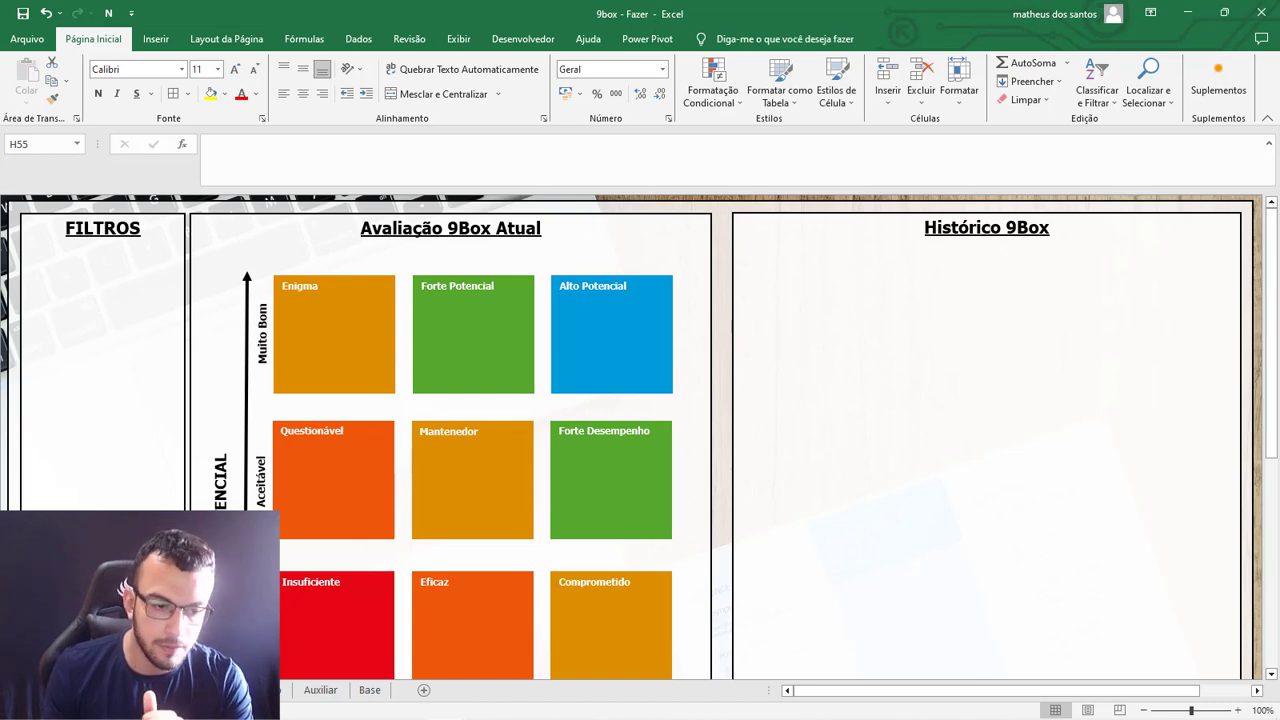
click(255, 690)
drag(1265, 384, 1270, 315)
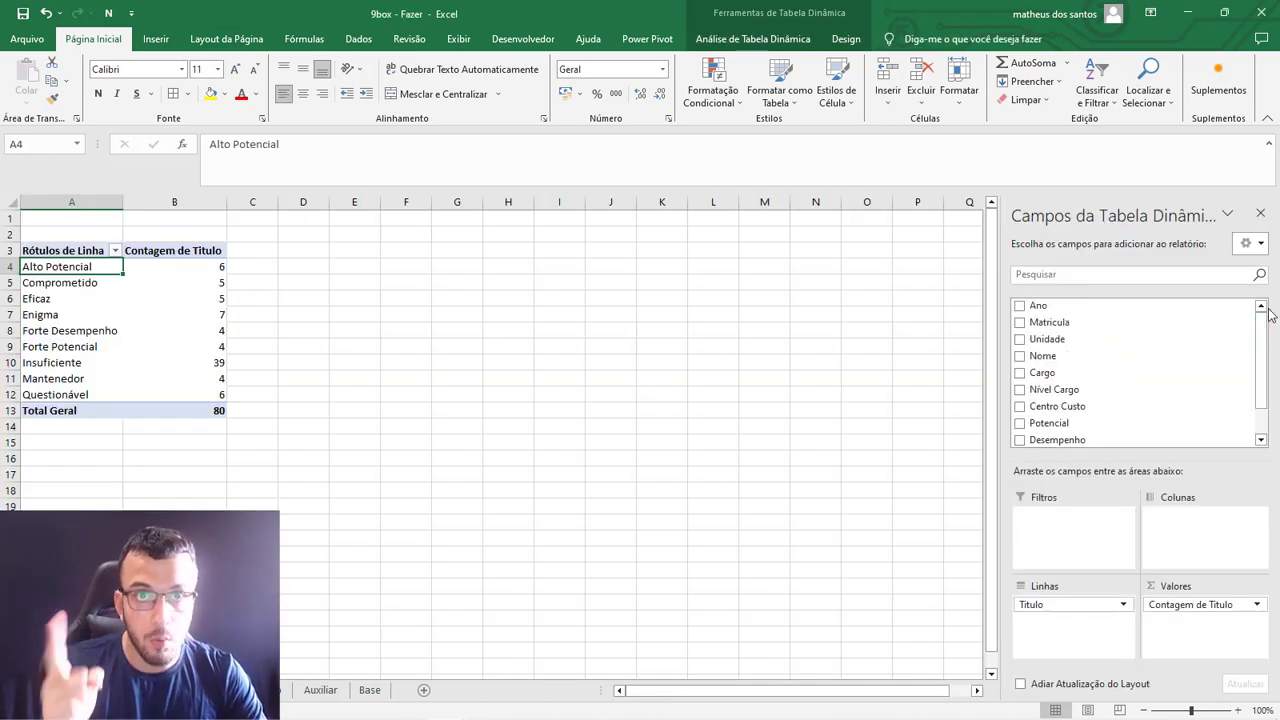
drag(1030, 305, 1090, 540)
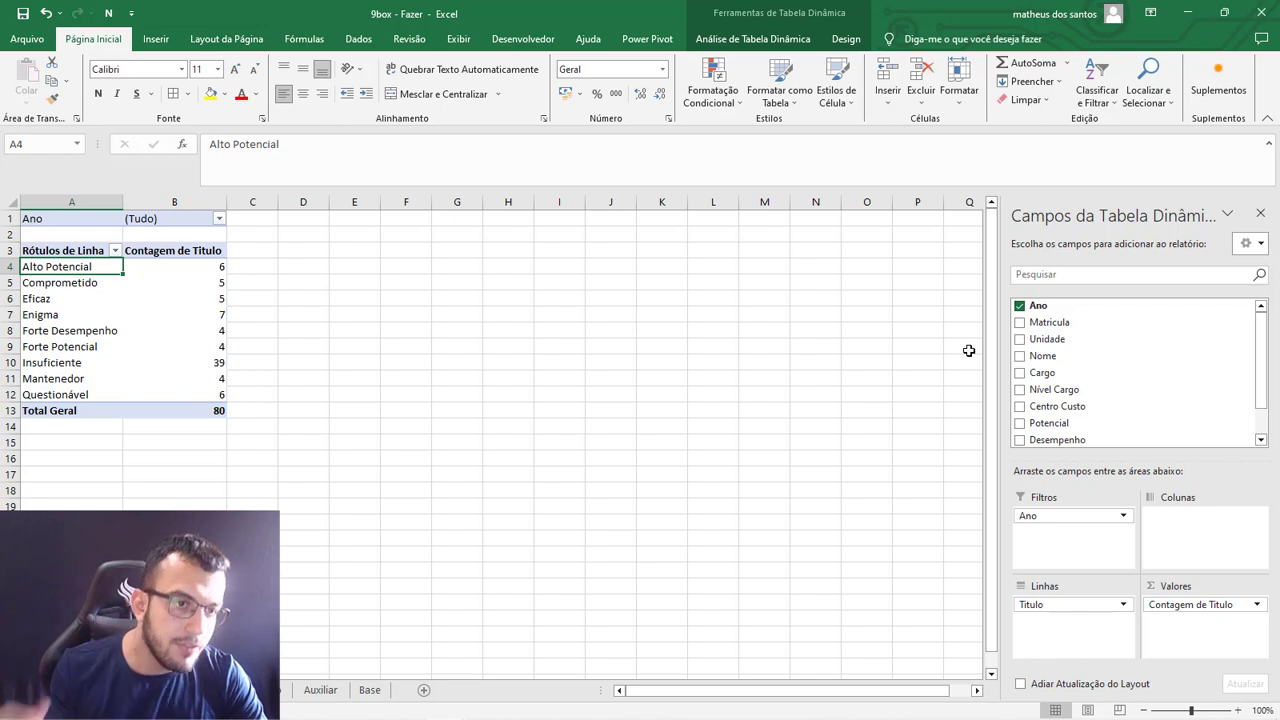
Filter the pivot table's Ano field to 2023 only, with multiple item selection enabled.
click(219, 218)
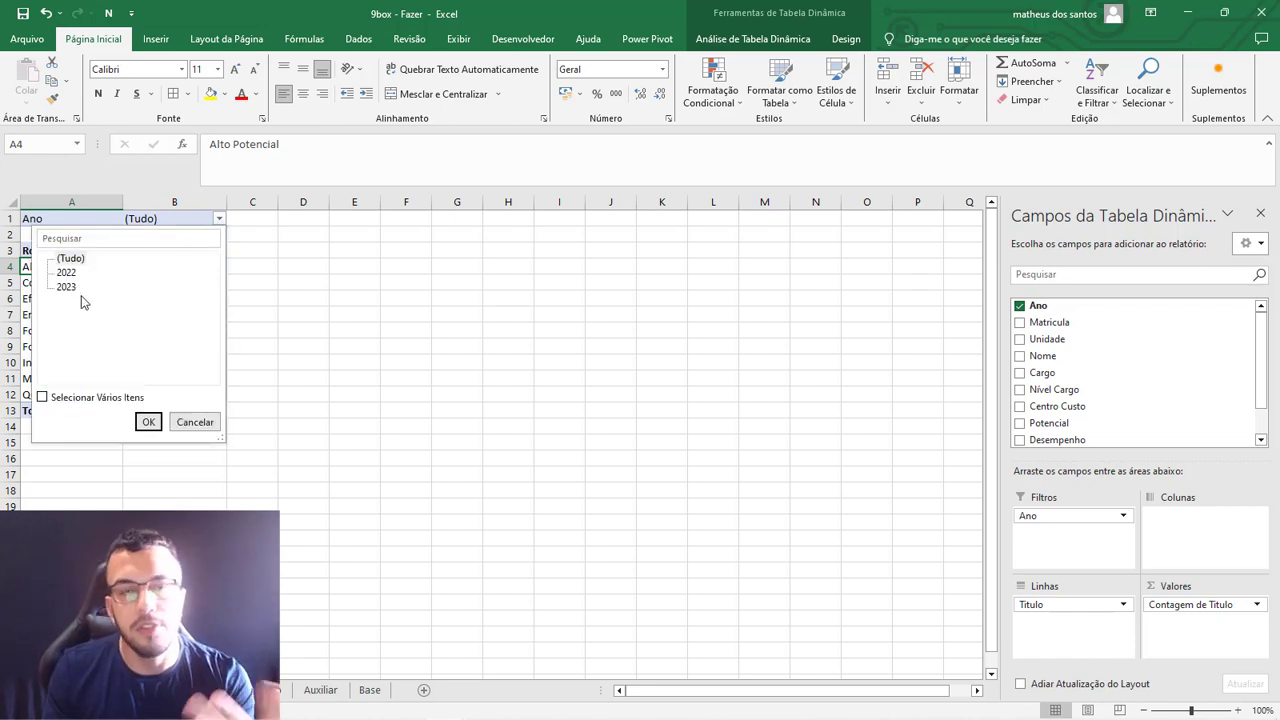
click(50, 400)
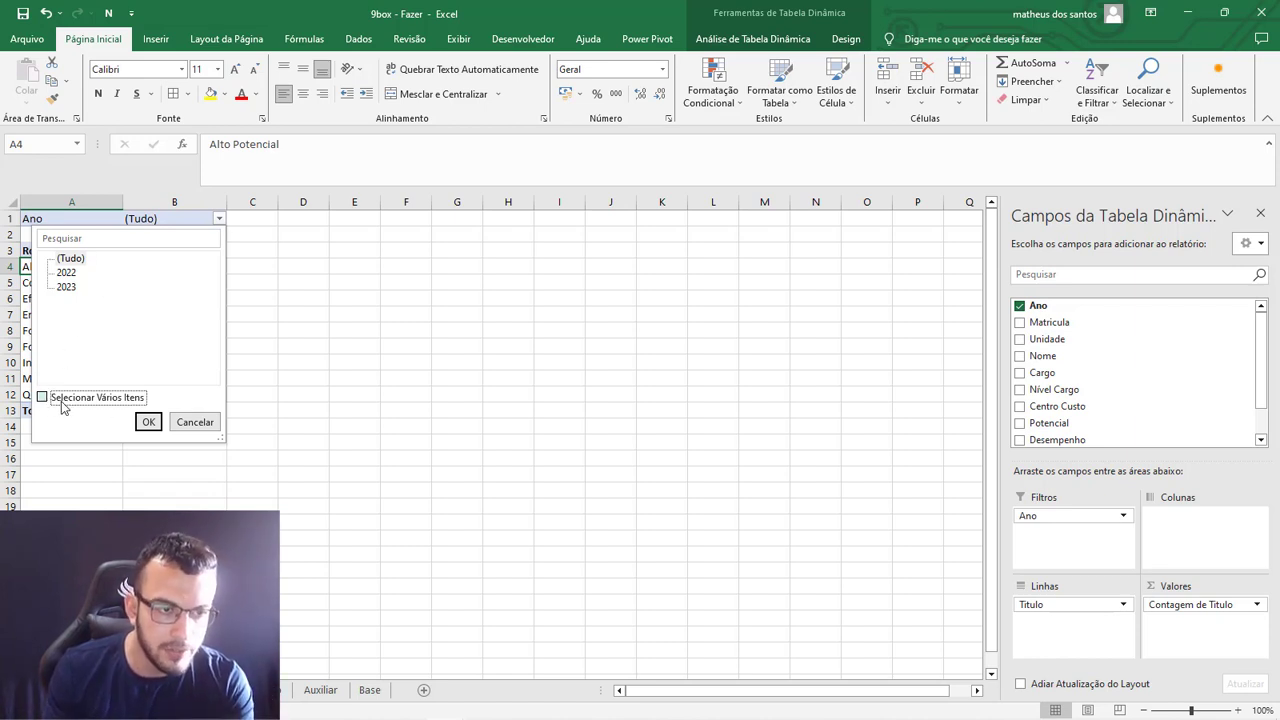
click(60, 273)
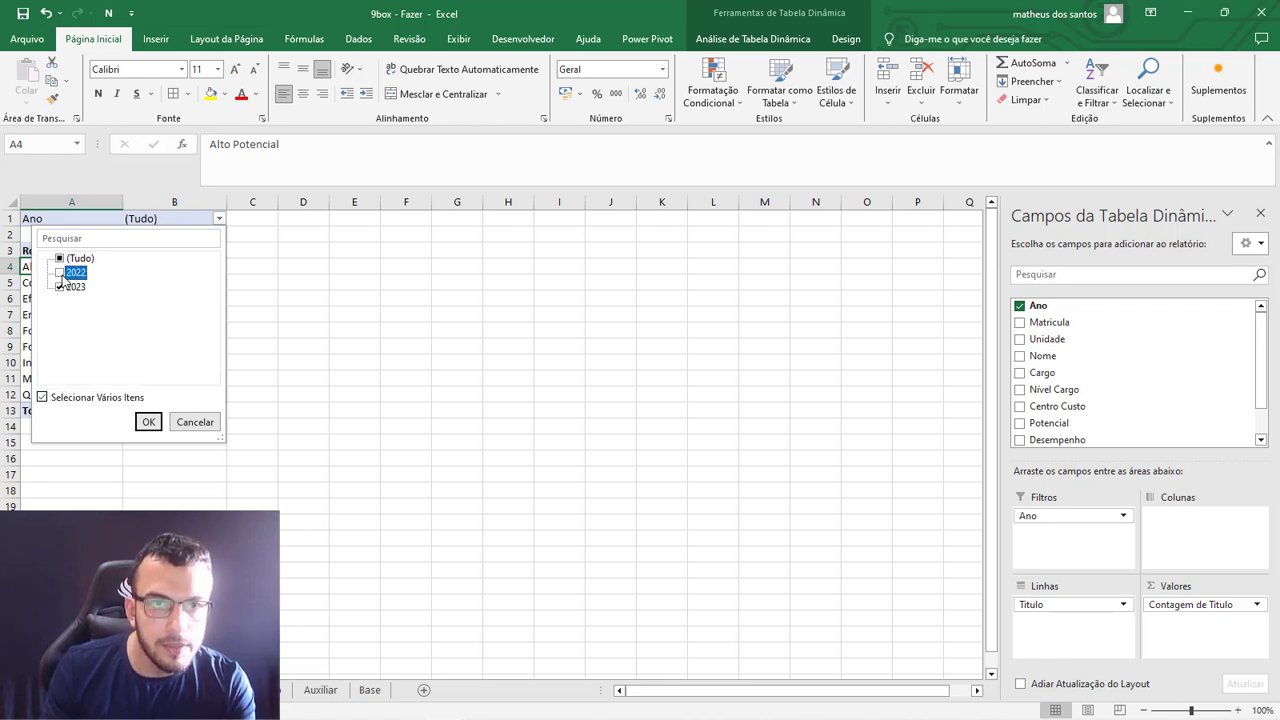
click(147, 424)
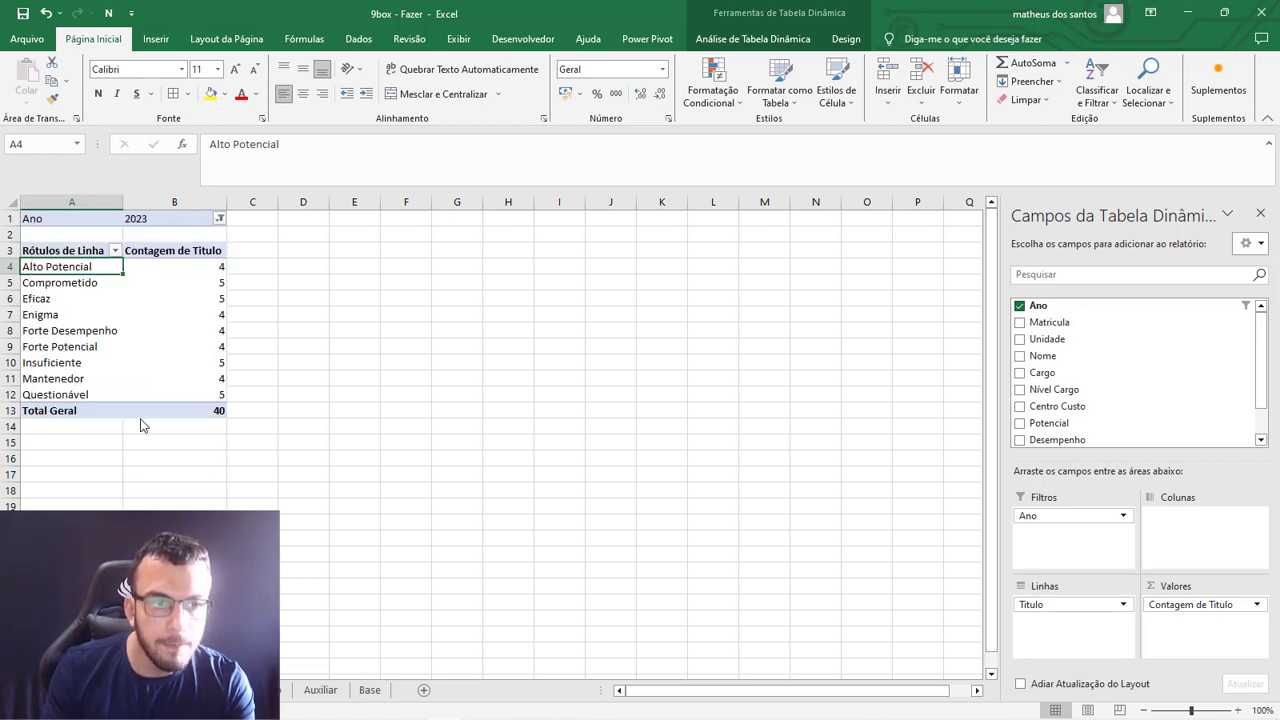
drag(62, 247, 218, 424)
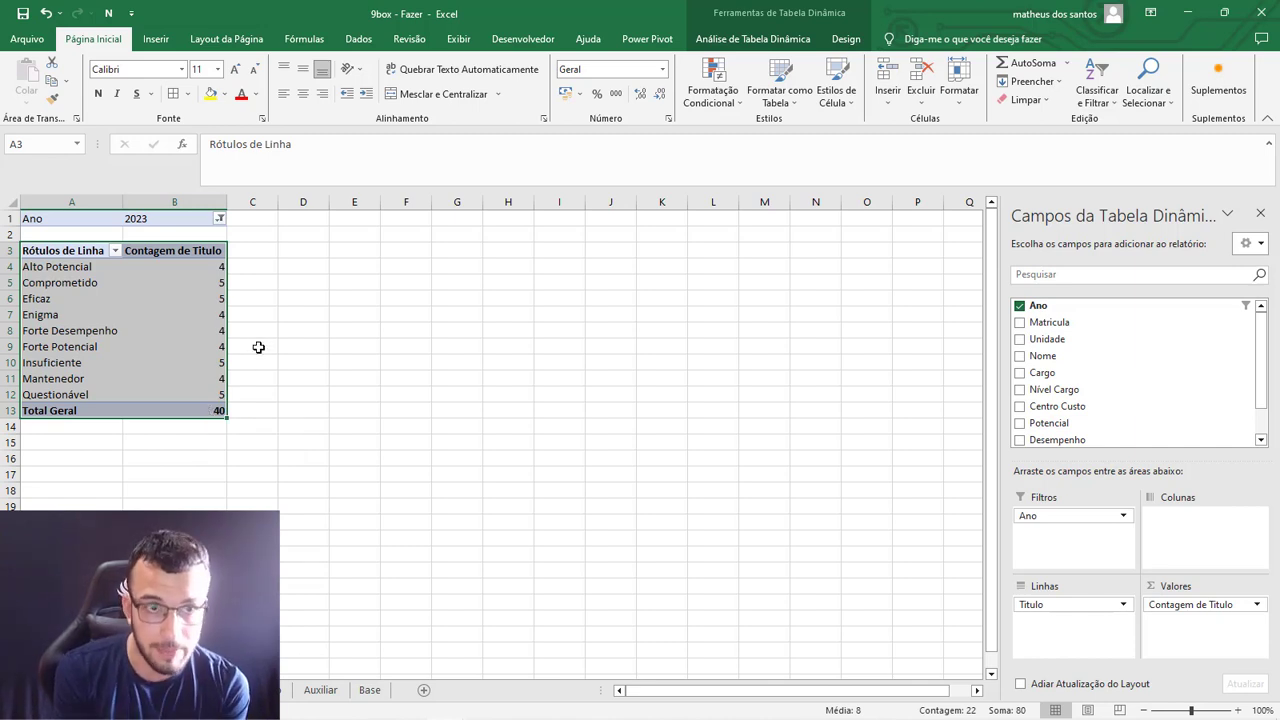
click(220, 218)
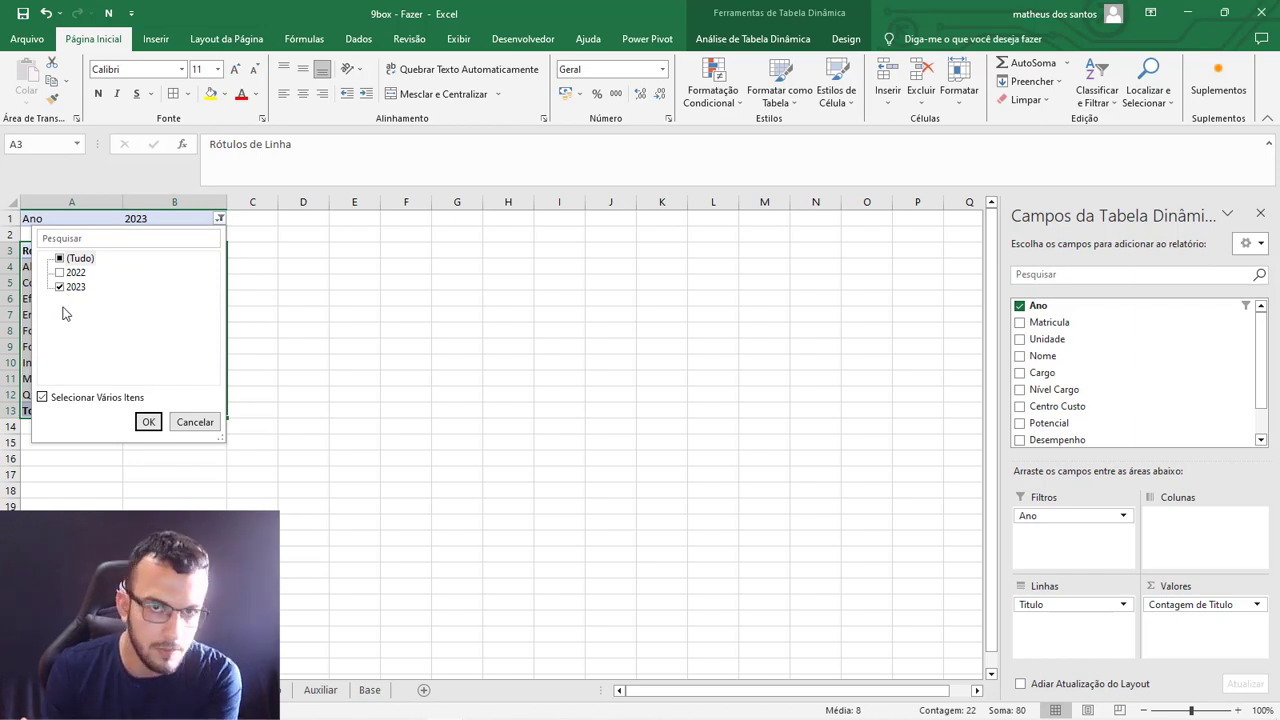
key(Escape)
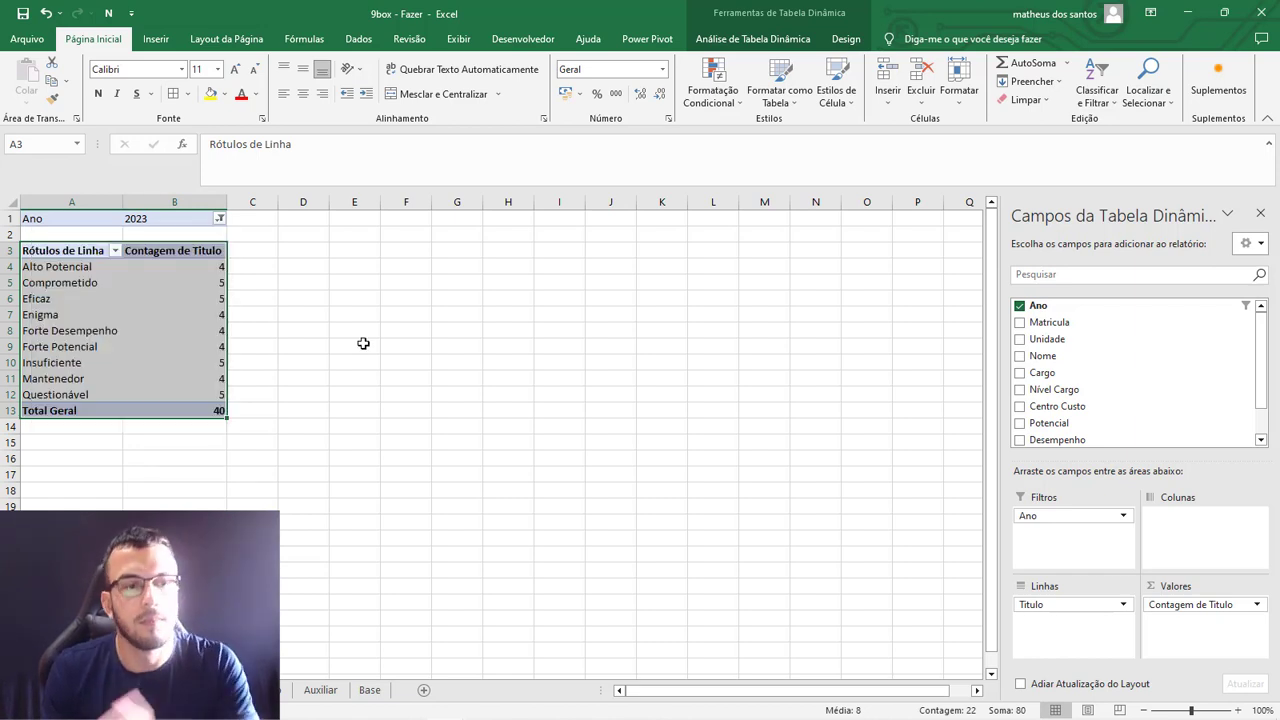
click(312, 348)
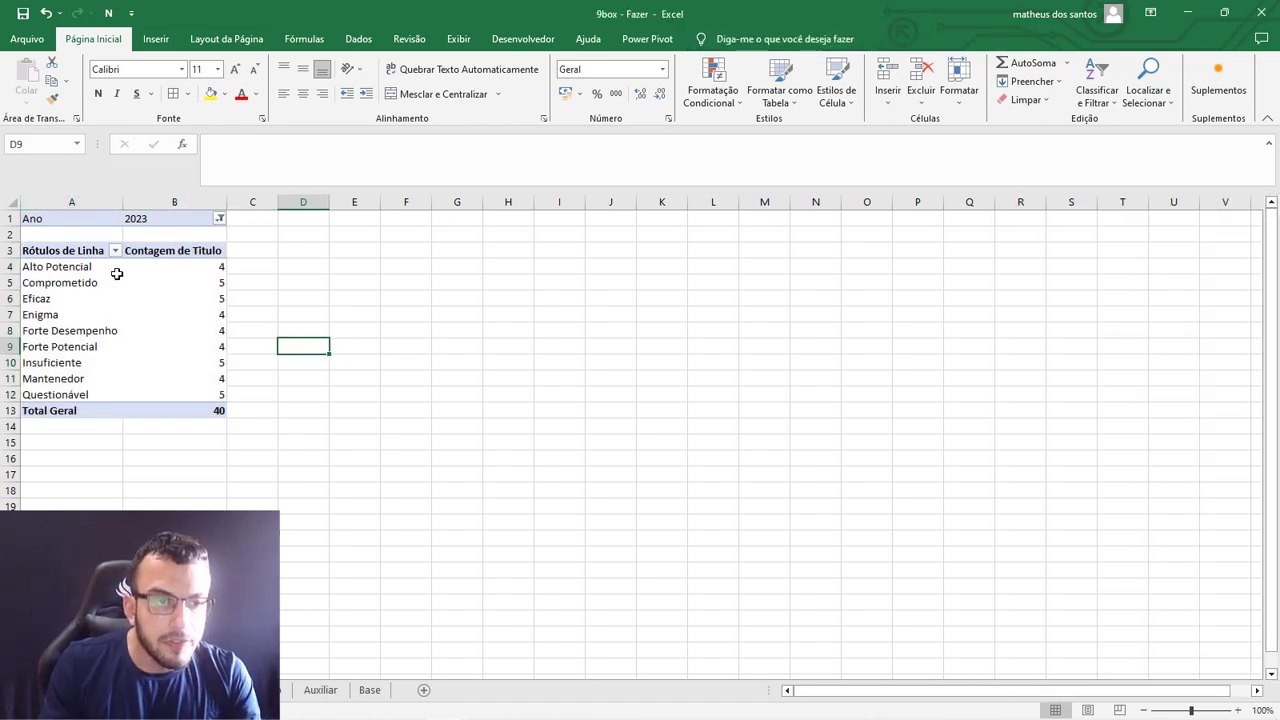
drag(89, 266, 206, 394)
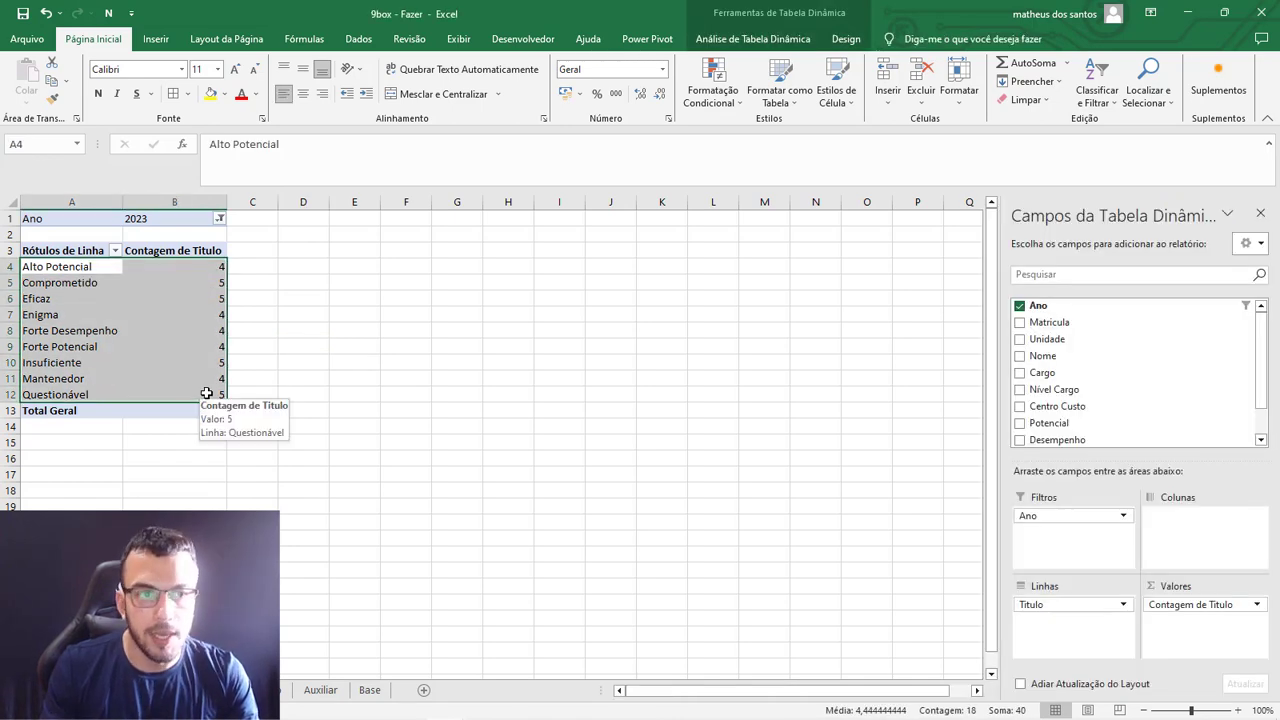
drag(102, 394, 102, 394)
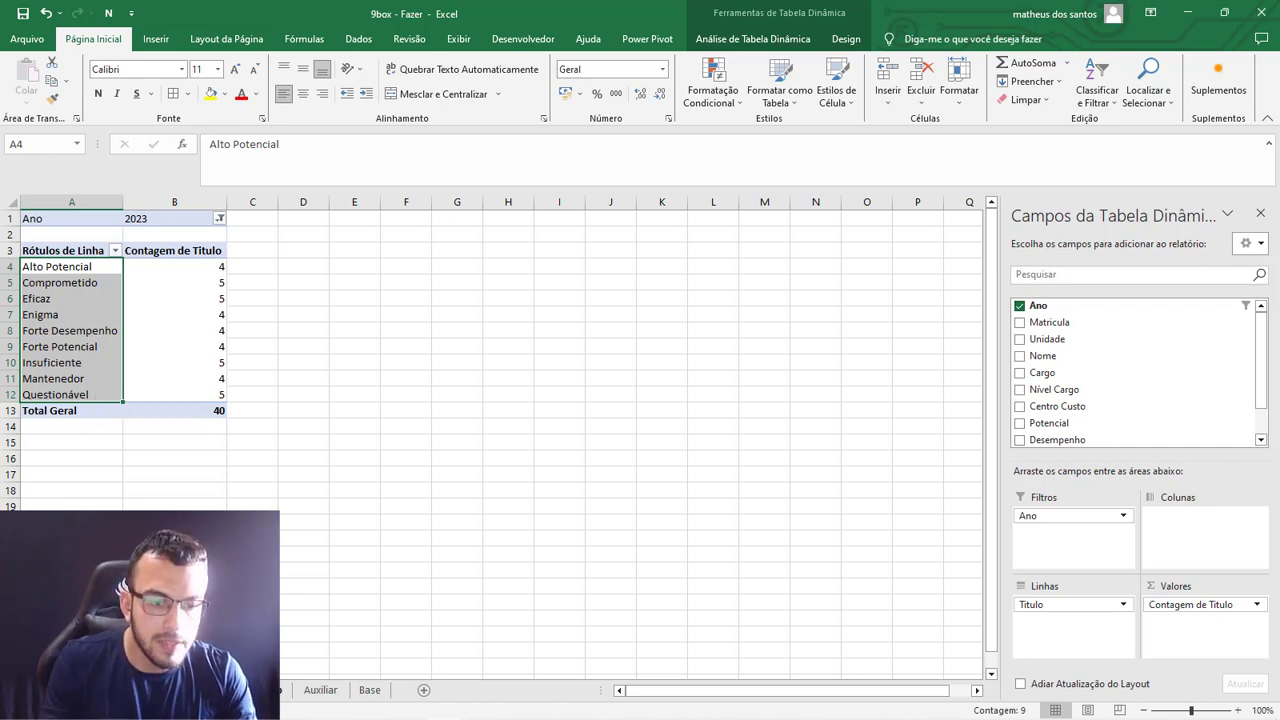
Copy the nine titles from C2:C10 of the Potencial and Desempenho lookup table to Dinamica from cell E4, and autofit column E.
click(256, 690)
drag(237, 235, 232, 362)
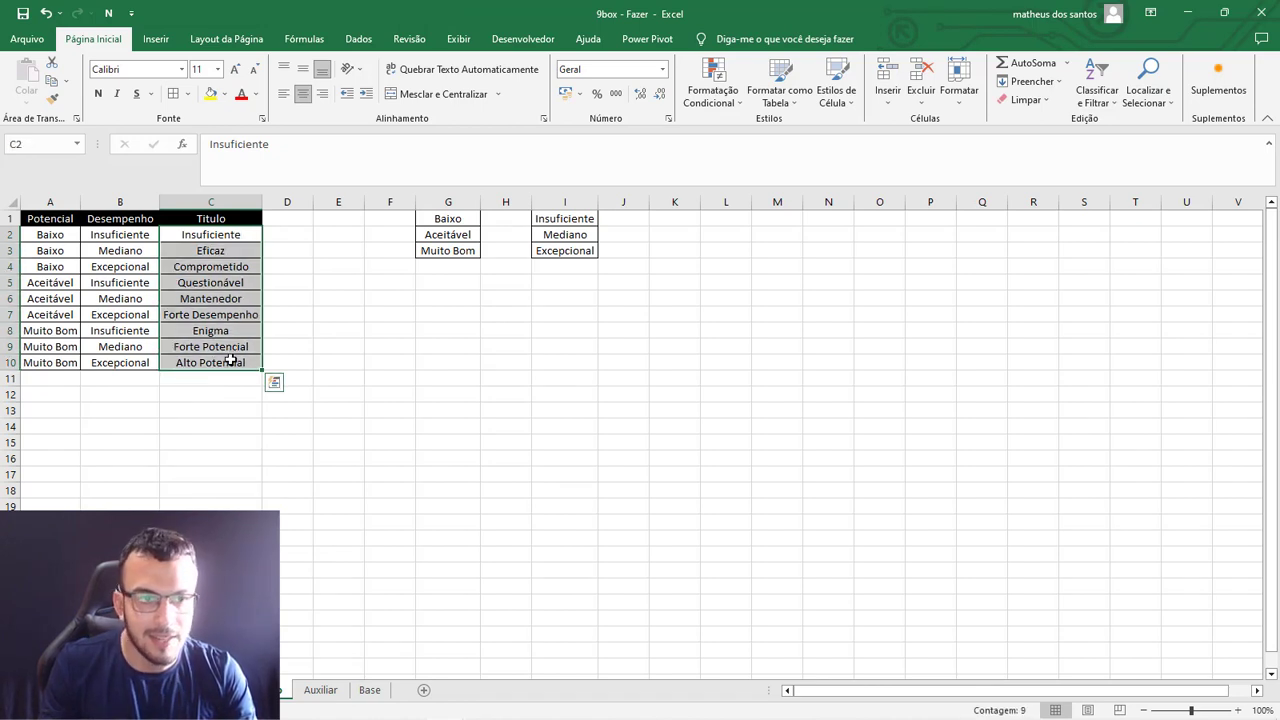
key(ctrl+c)
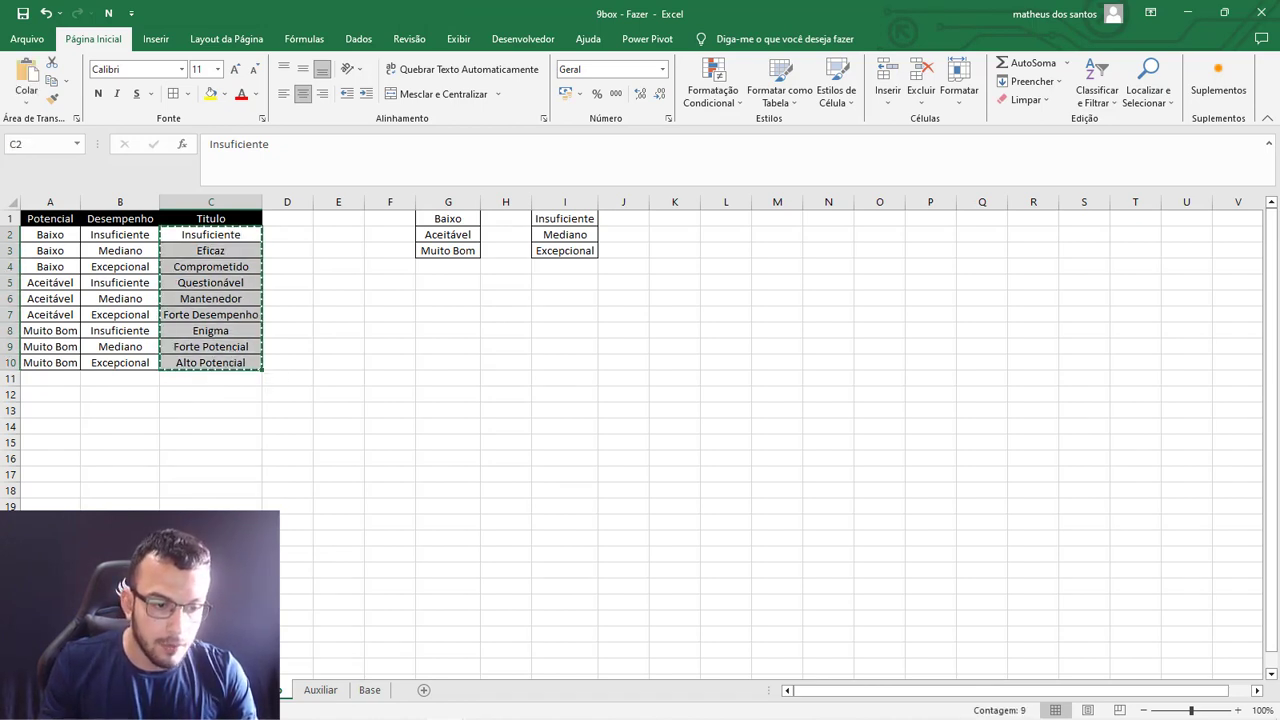
click(215, 690)
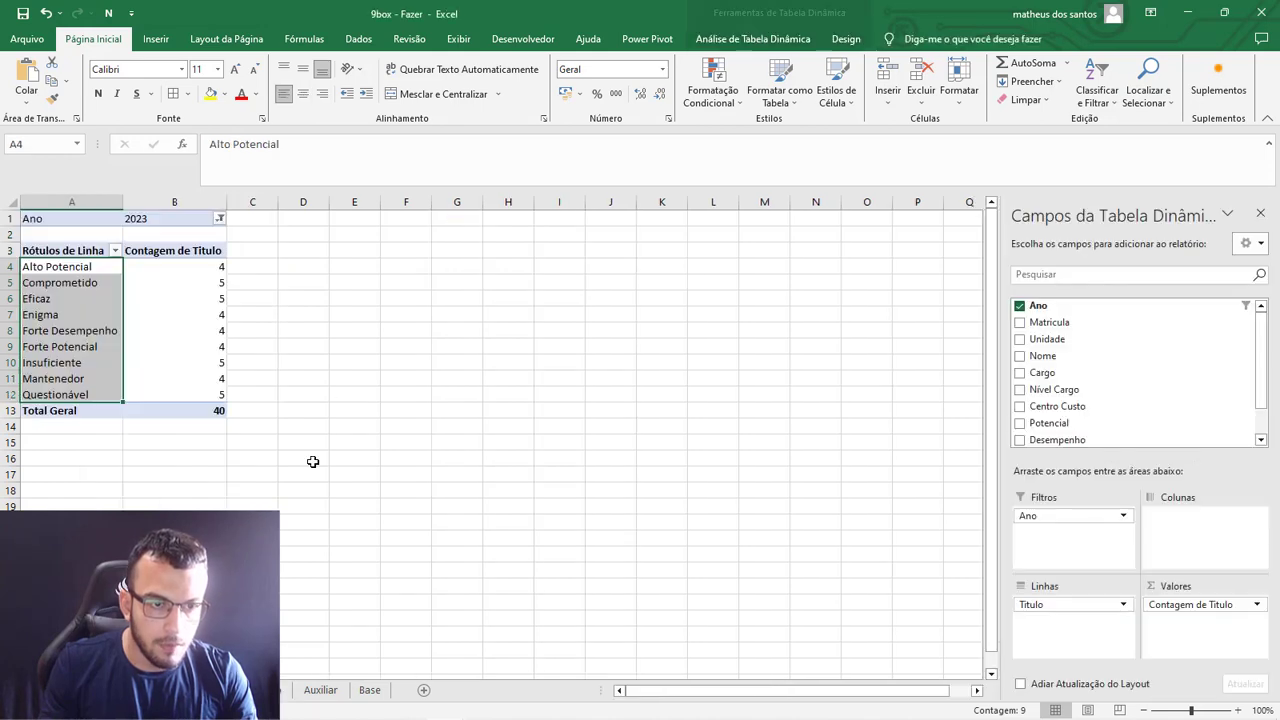
click(366, 263)
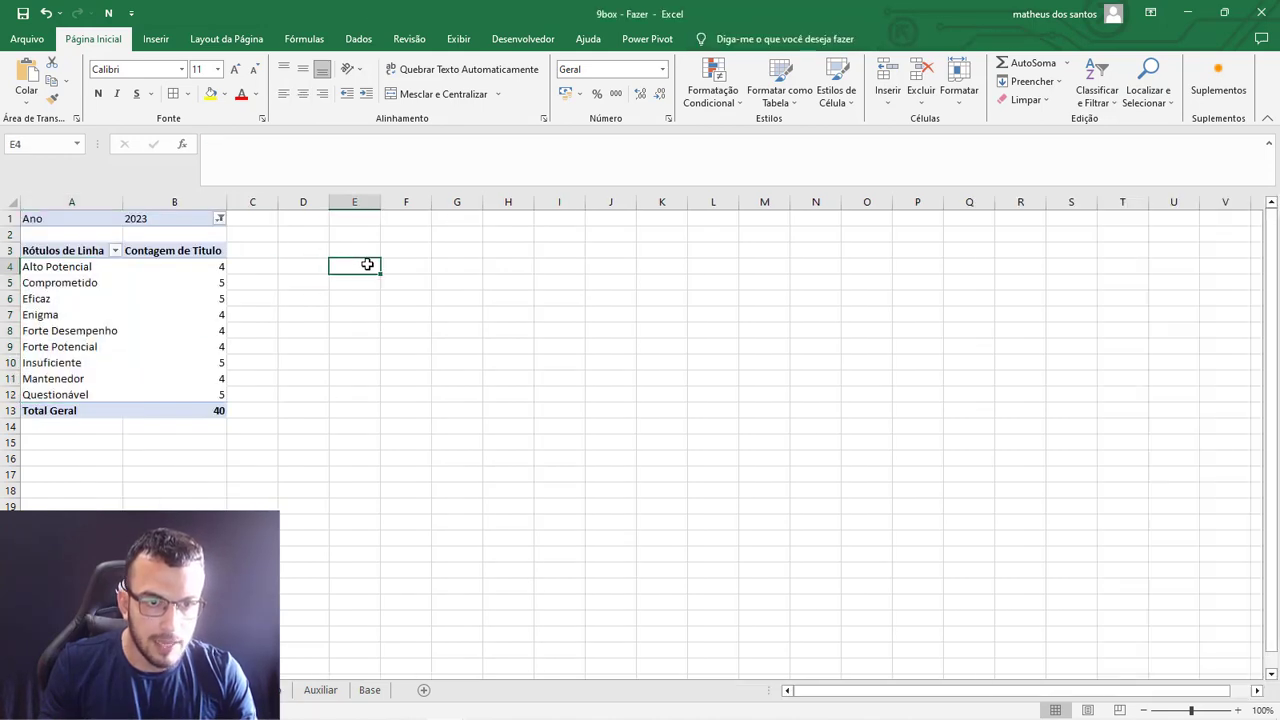
key(ctrl+v)
double_click(382, 193)
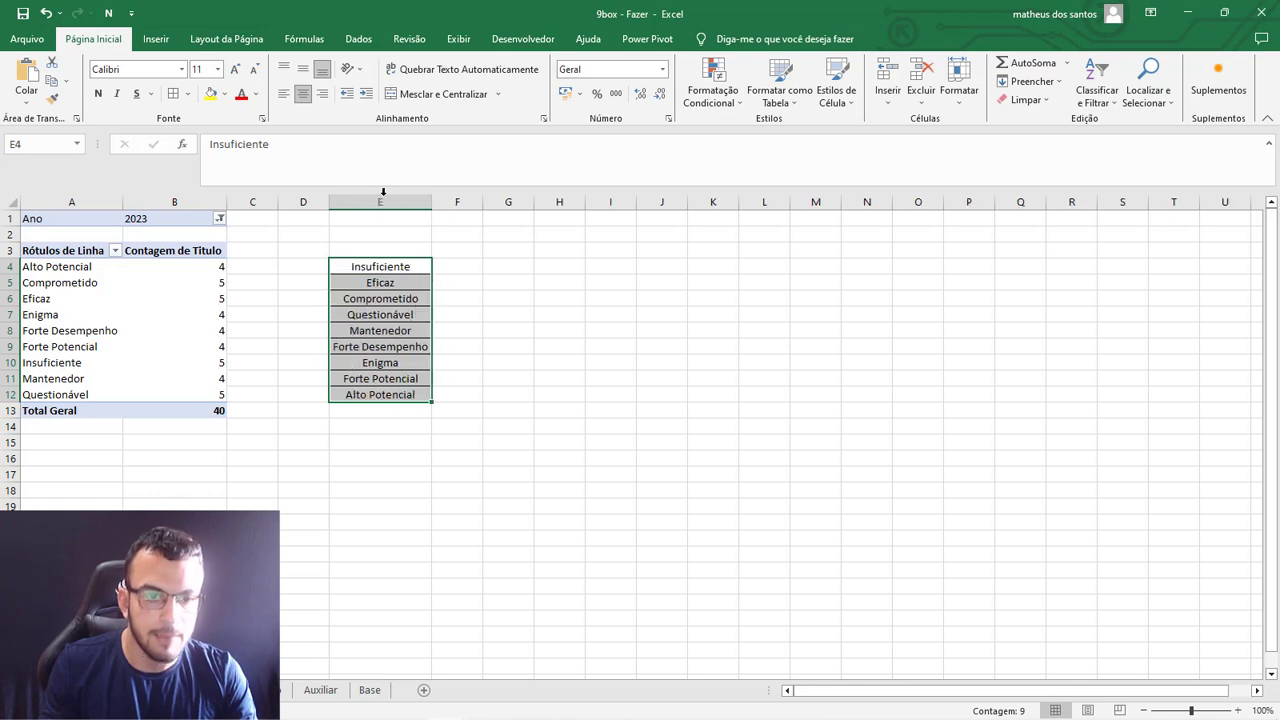
Copy the pivot table's Total Geral label to cell E13, directly below the pasted titles.
click(73, 412)
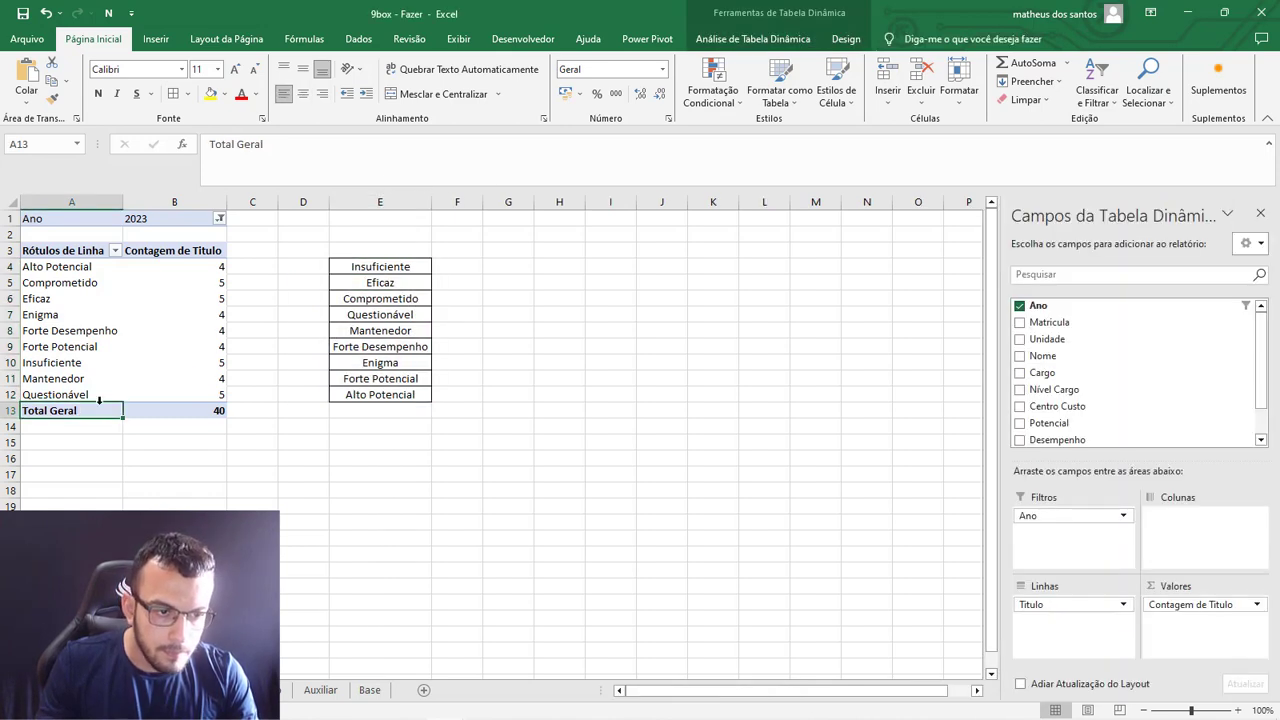
key(ctrl+c)
click(370, 414)
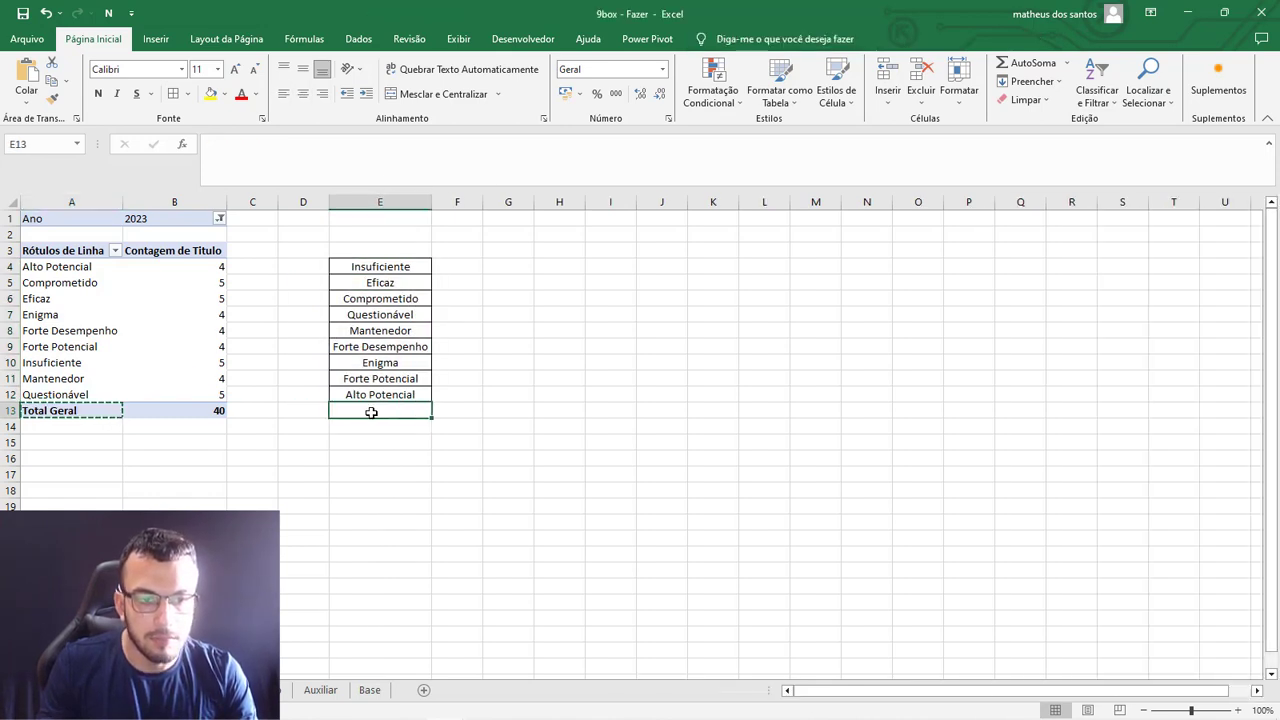
key(ctrl+v)
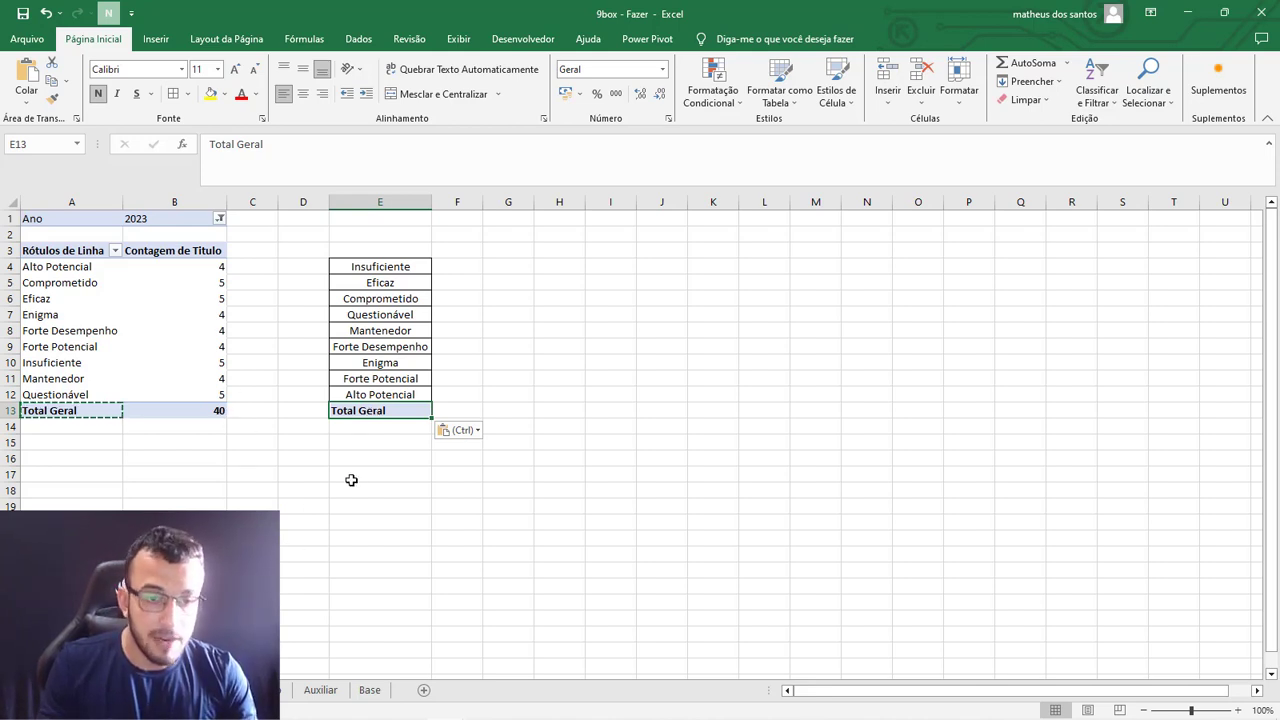
Compare the order of the titles in column E of Dinamica with the boxes of the 9Box grid on DASH.
click(150, 690)
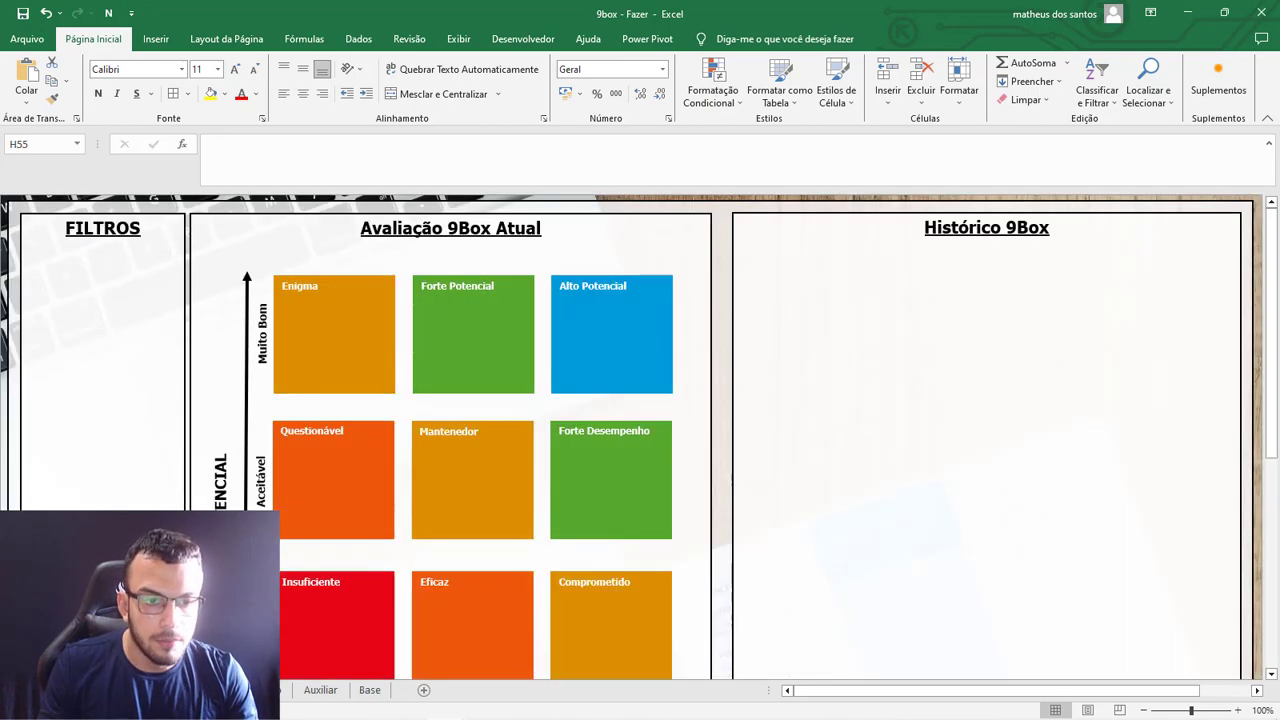
scroll(325, 581, down, 1)
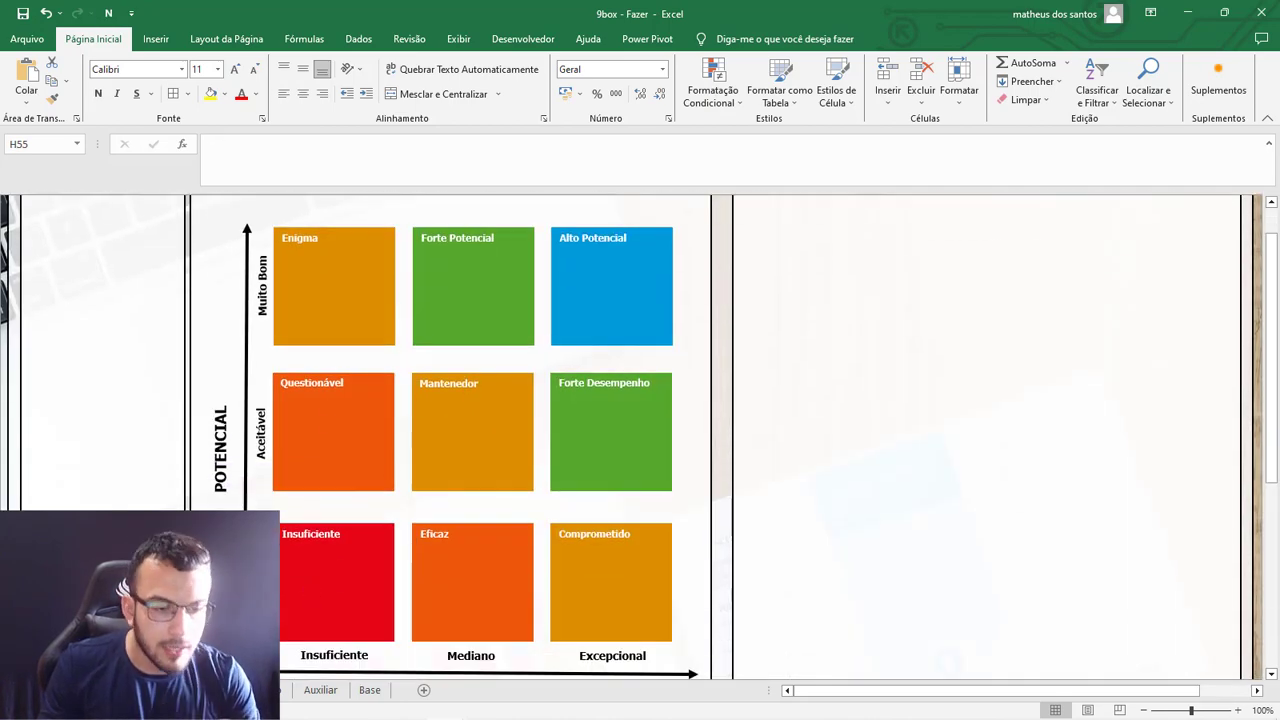
scroll(324, 581, down, 1)
click(235, 690)
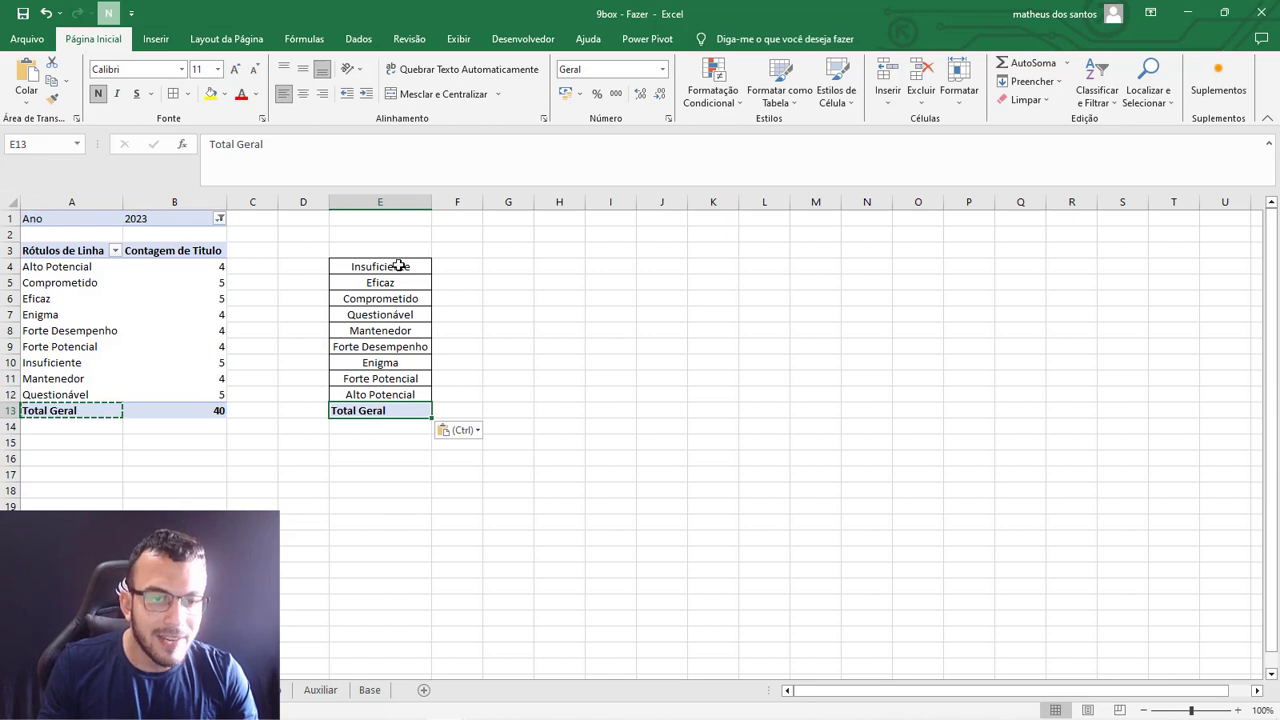
click(150, 690)
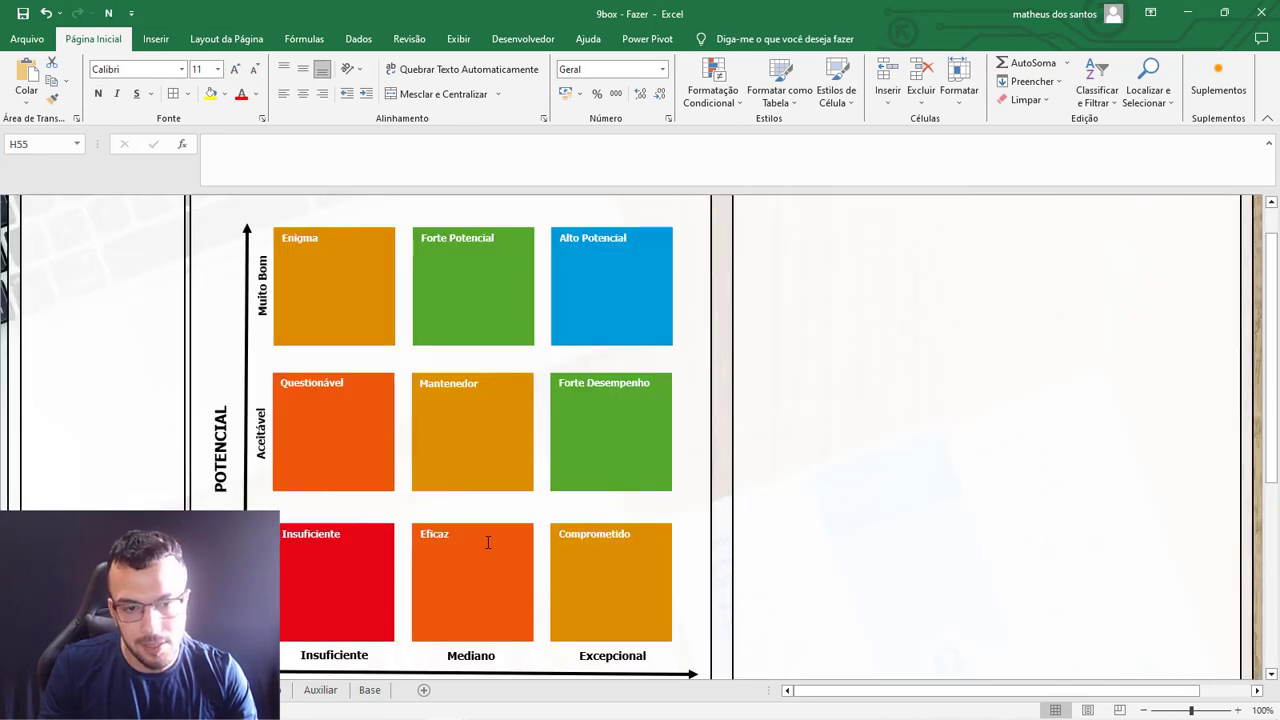
click(245, 690)
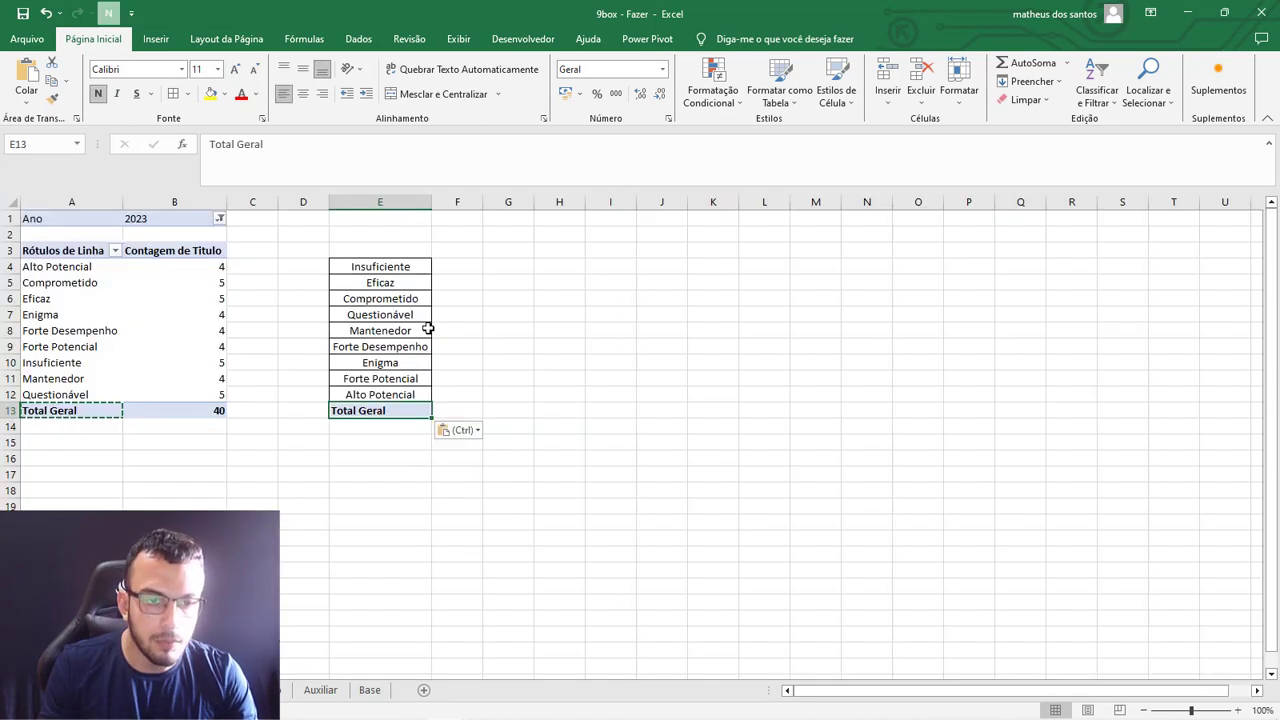
click(394, 264)
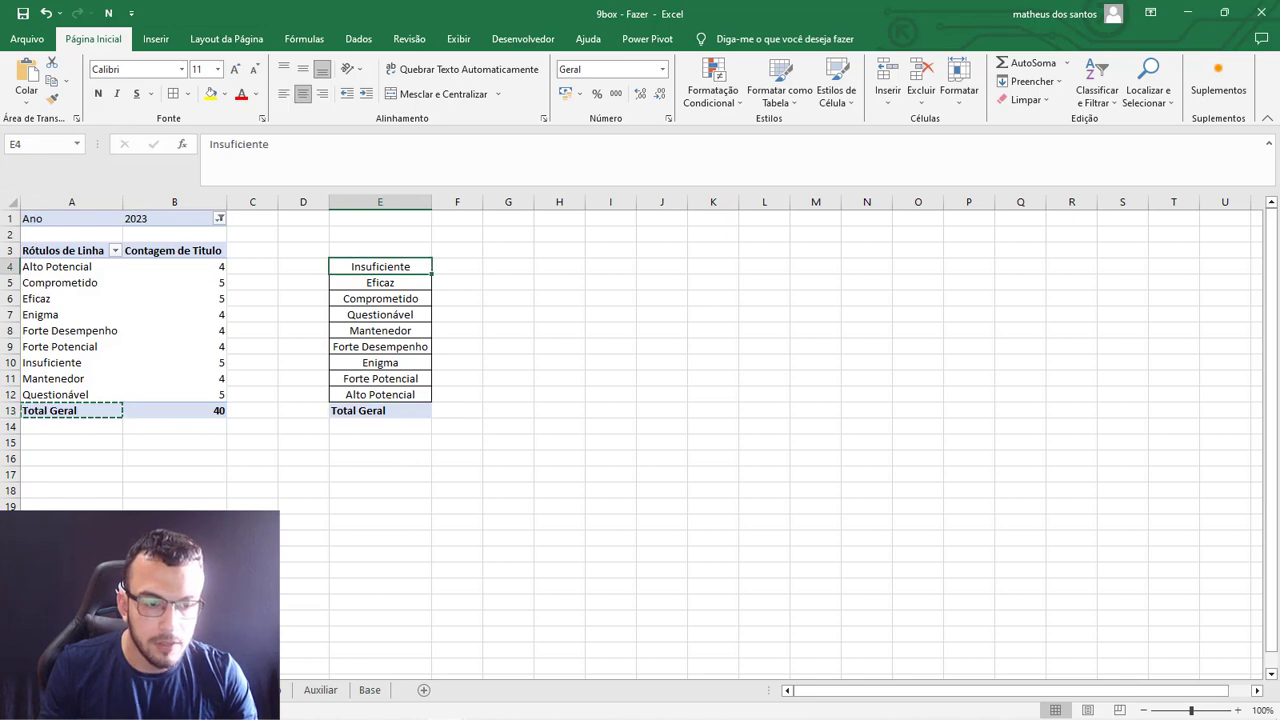
click(200, 690)
click(245, 690)
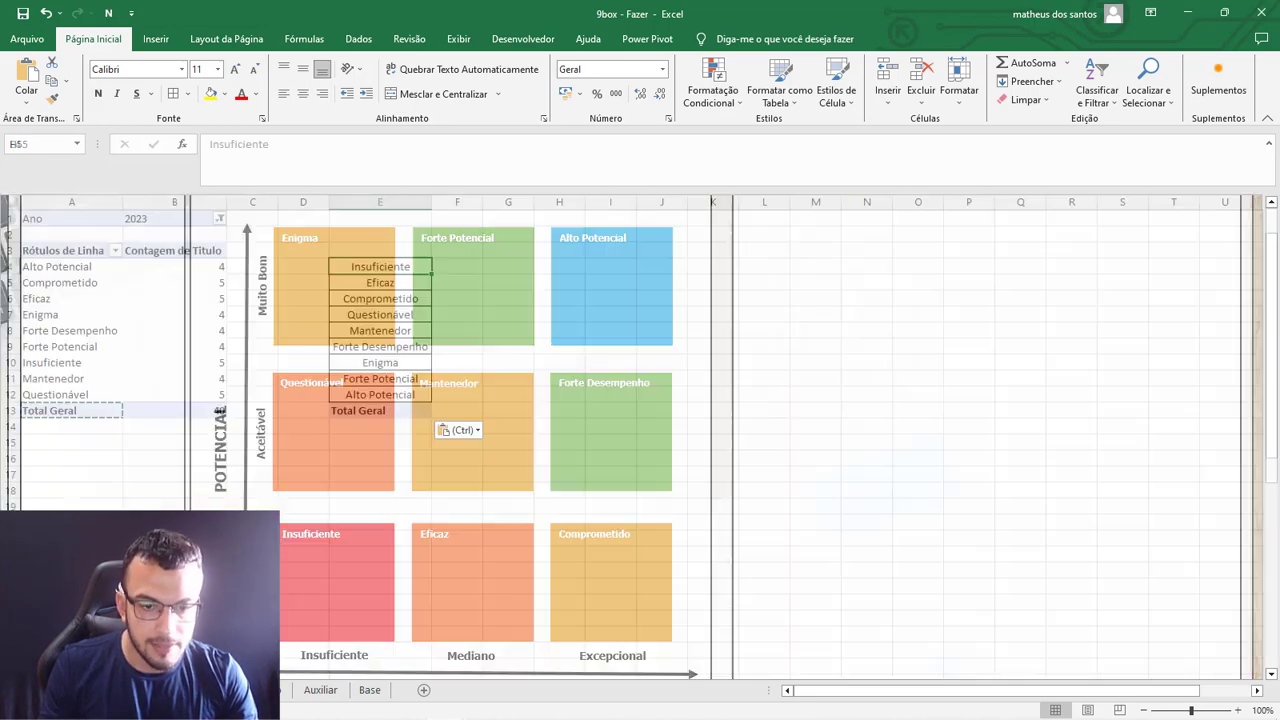
click(393, 298)
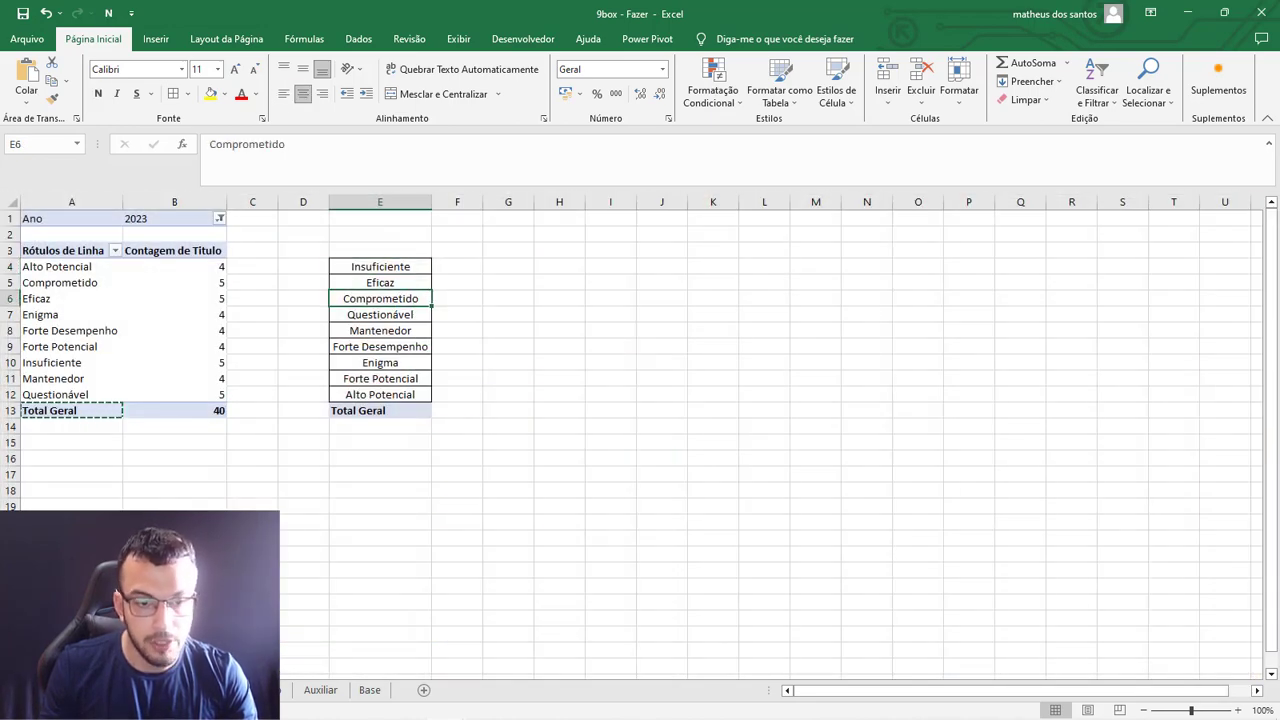
Check the remaining titles in column E of Dinamica, from Mantenedor to Alto Potencial, against the 9Box grid on DASH.
click(200, 690)
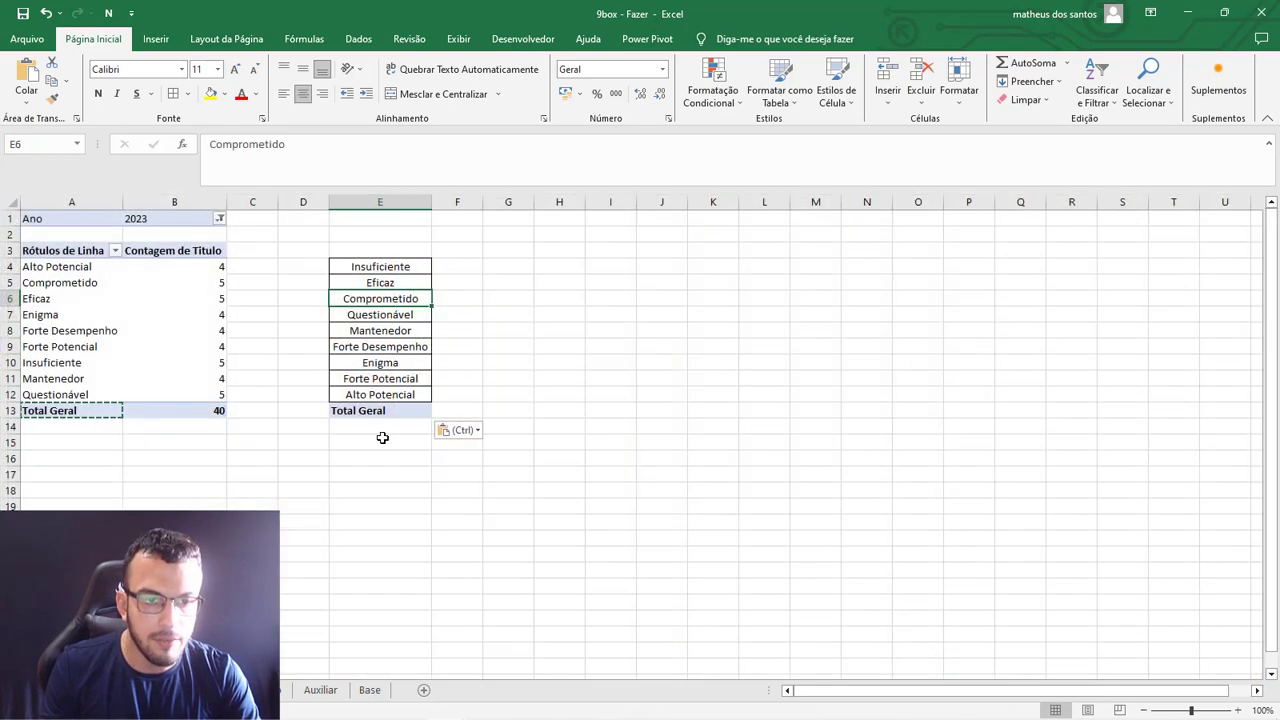
click(405, 331)
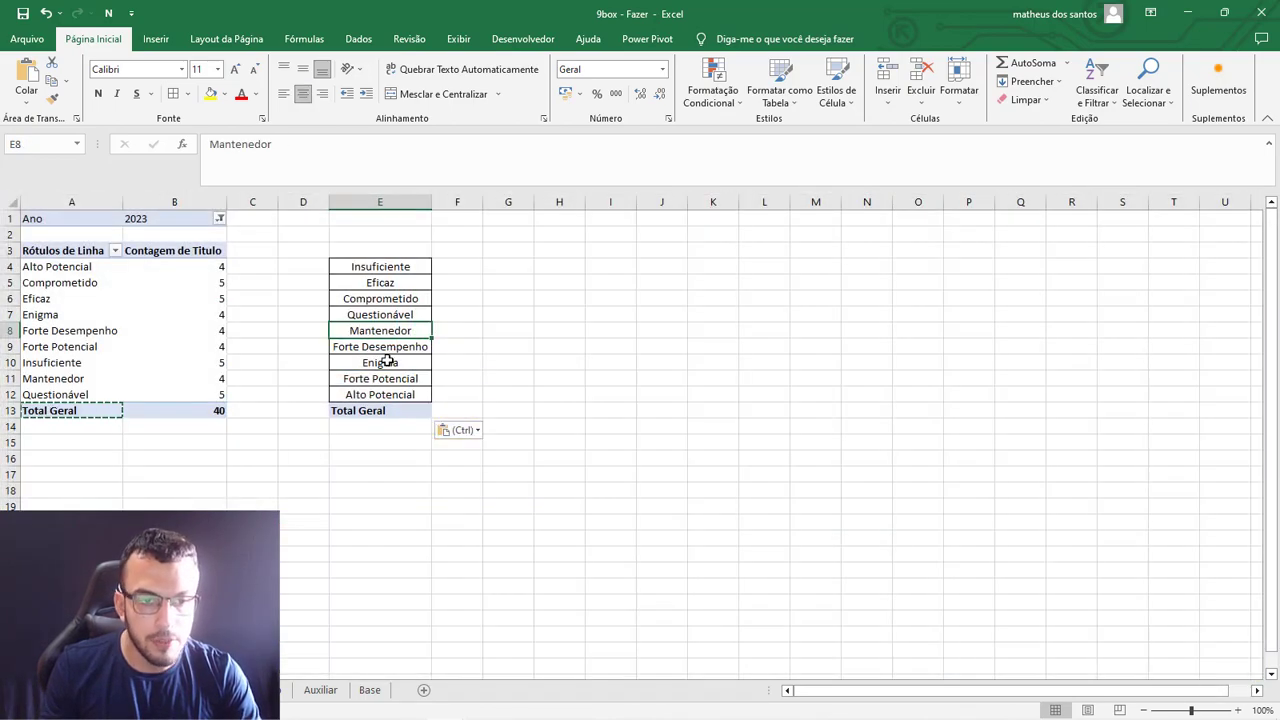
click(386, 362)
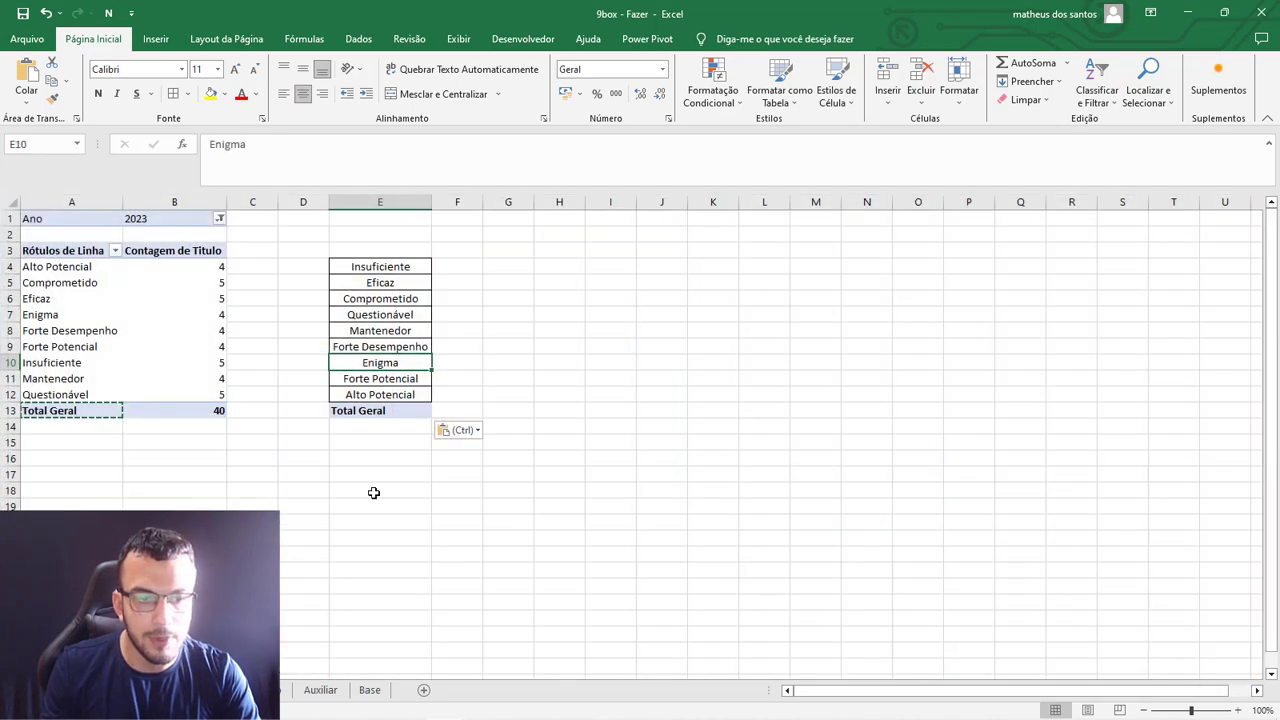
click(409, 395)
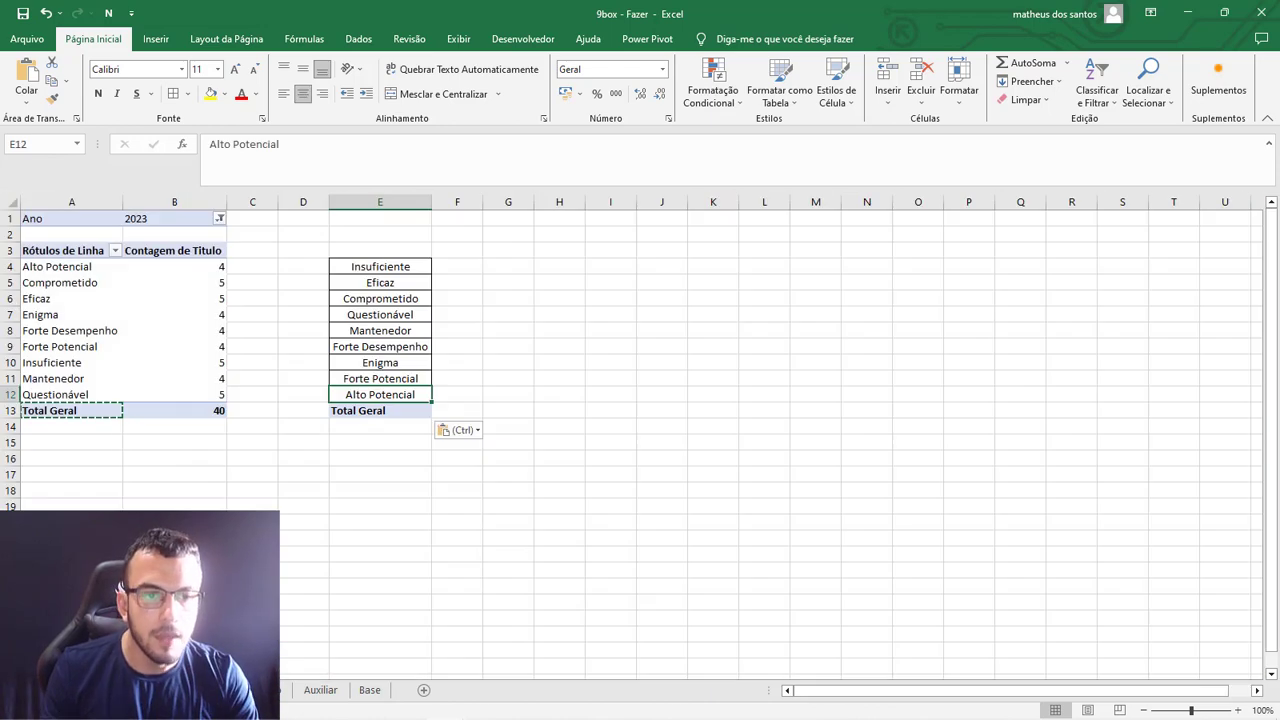
Start a PROCV formula in F4 of Dinamica with the Insuficiente title in E4 as the lookup value.
click(455, 263)
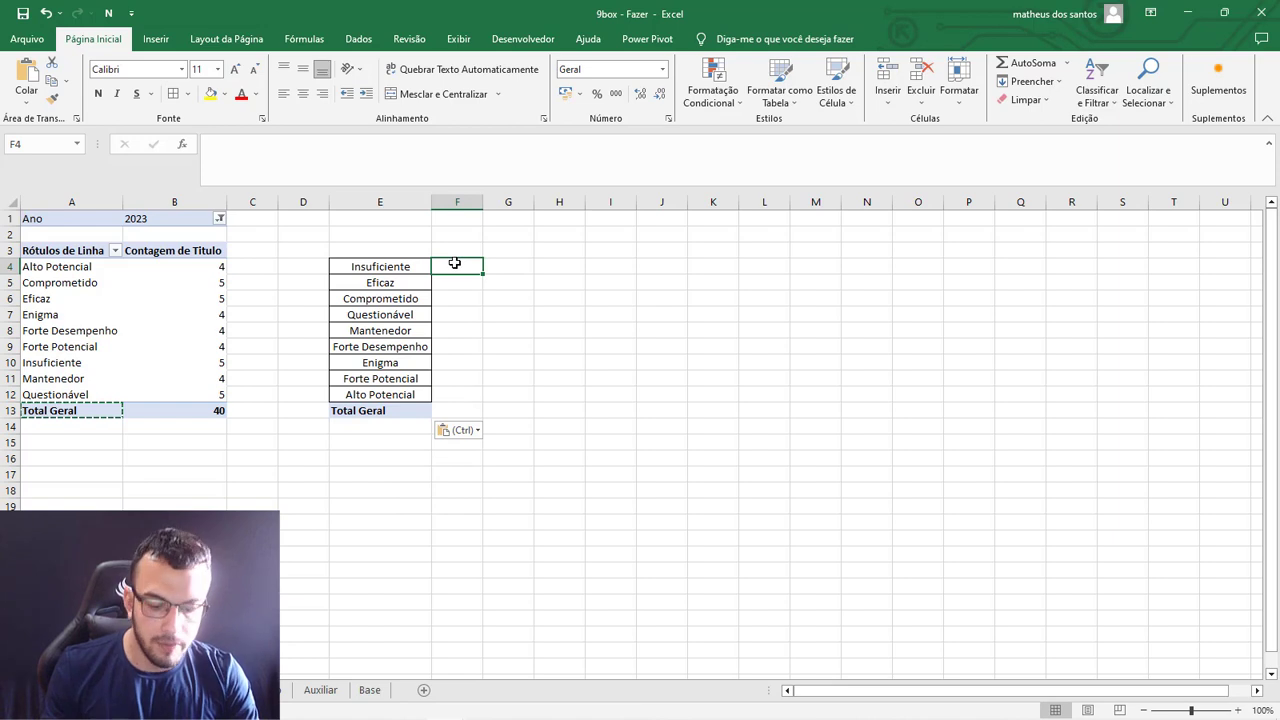
text(=pocv()
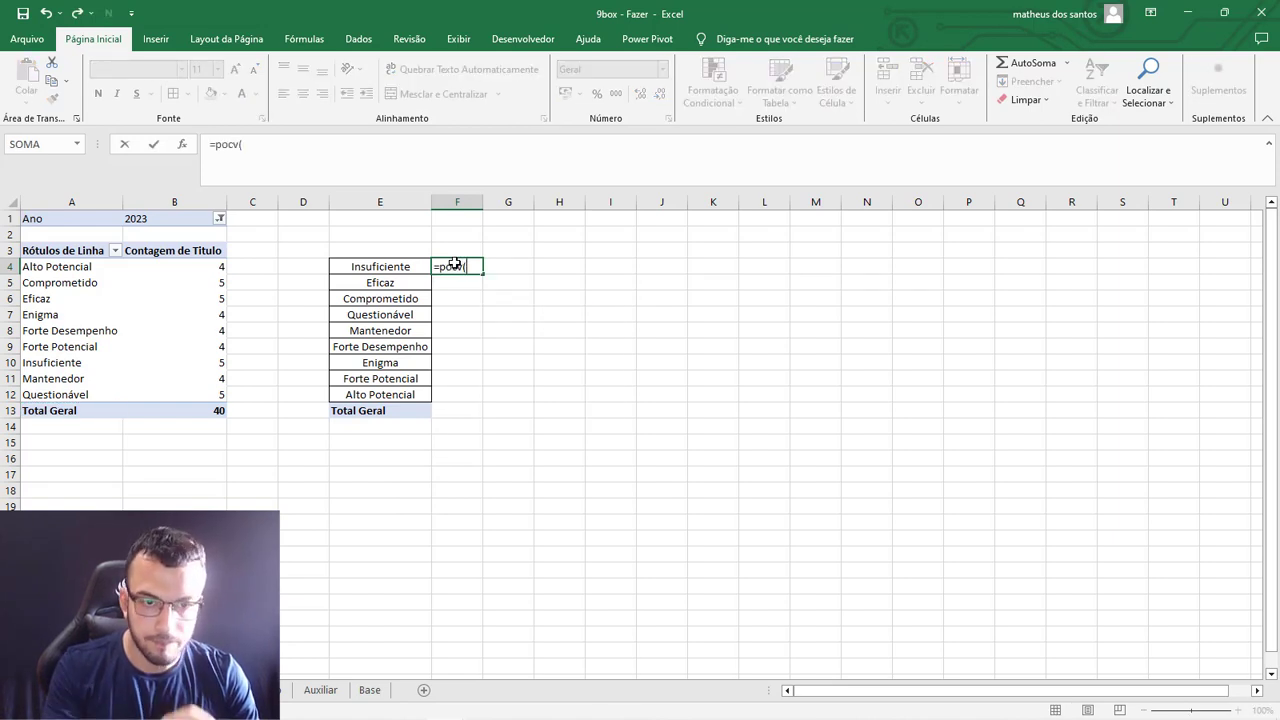
key(BackSpace)
key(BackSpace)
key(BackSpace)
text(oc)
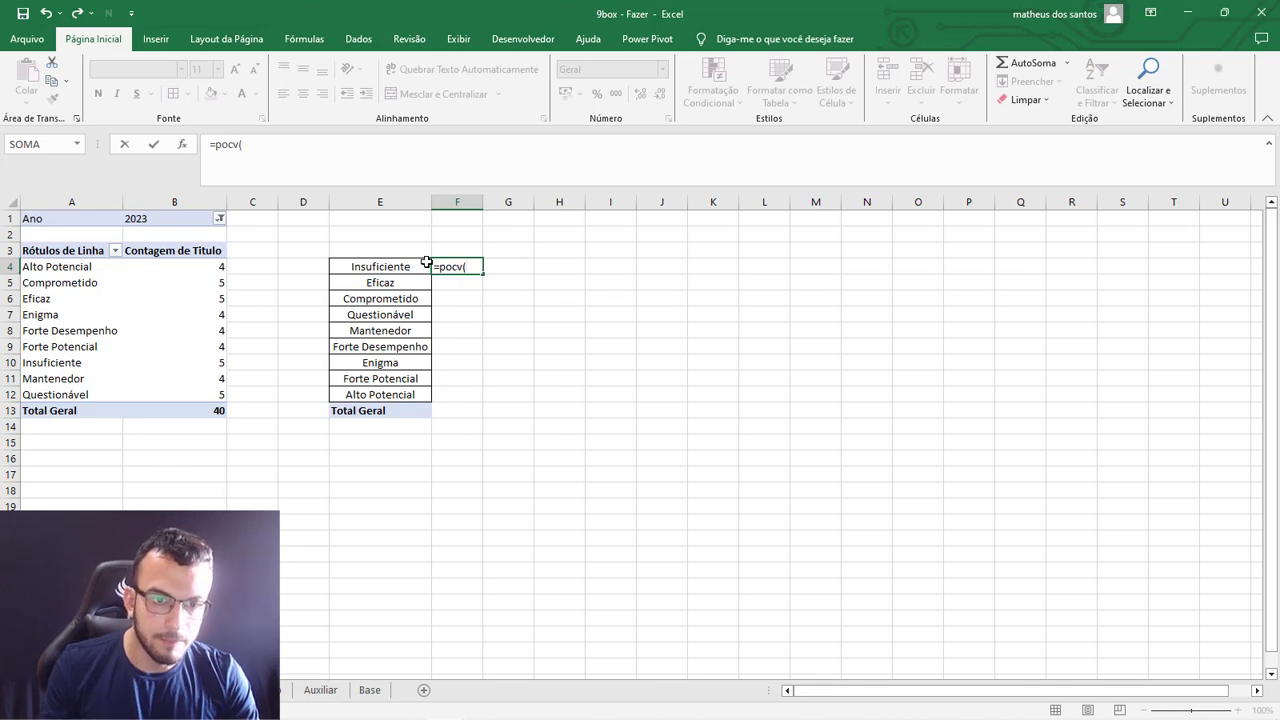
key(BackSpace)
key(BackSpace)
text(rocv()
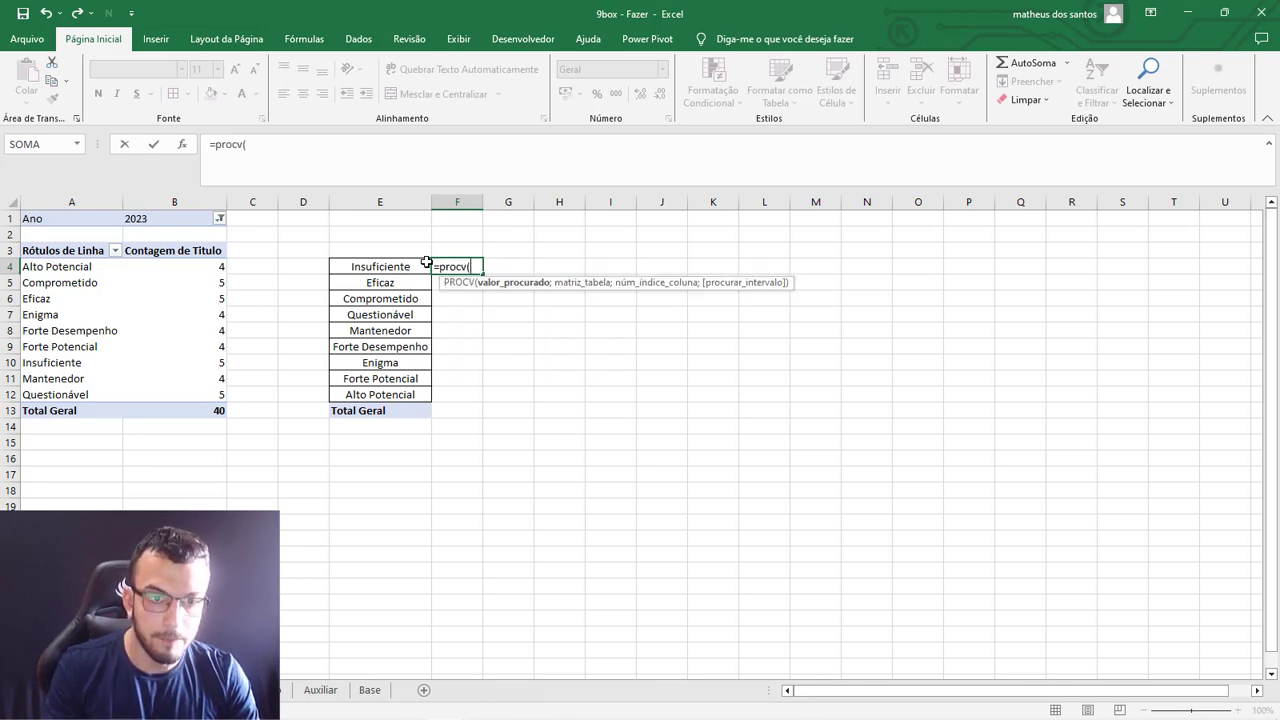
click(387, 271)
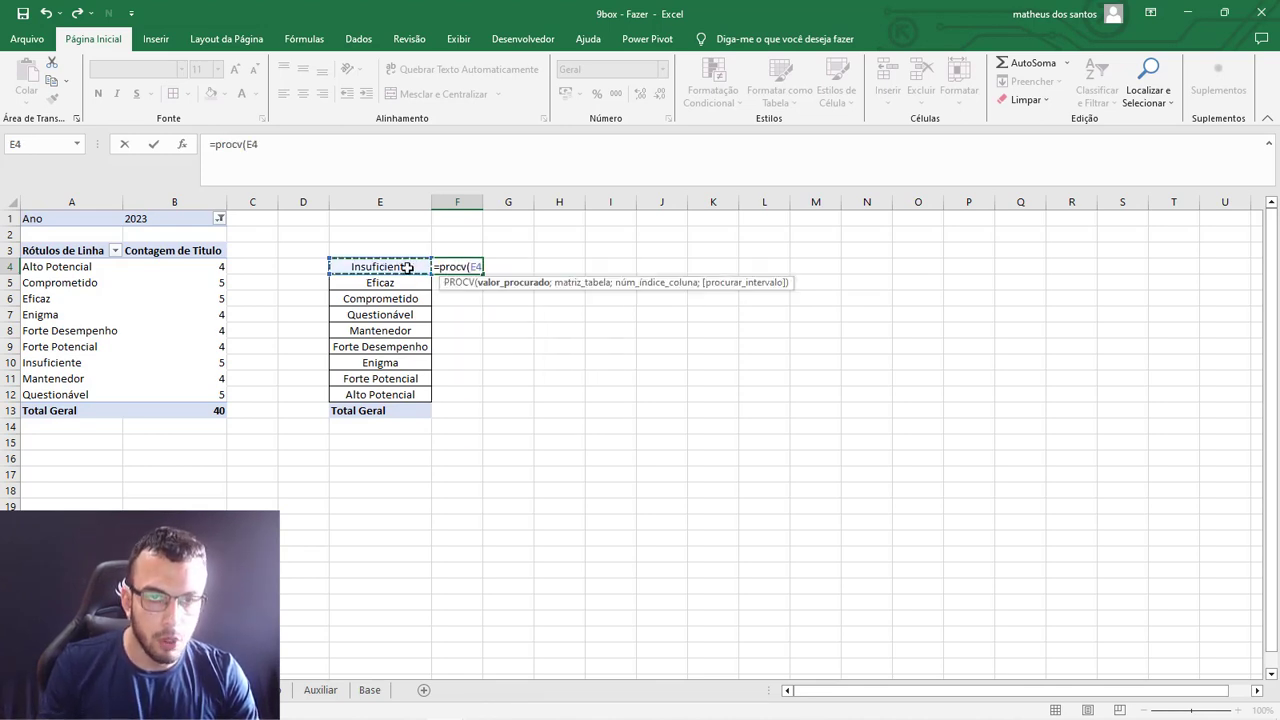
text(;)
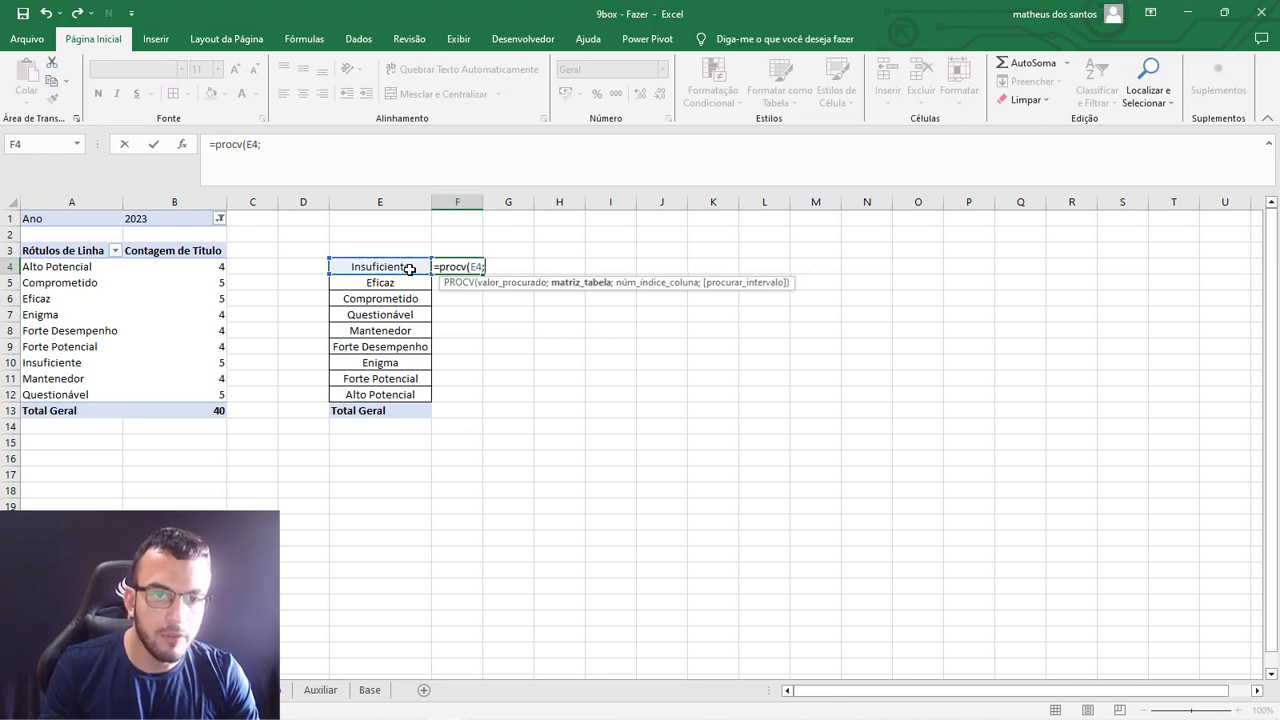
Complete the PROCV in F4 with the absolute range $A$3:$B$24, column index 2 and exact match (FALSO).
drag(55, 251, 201, 454)
key(F4)
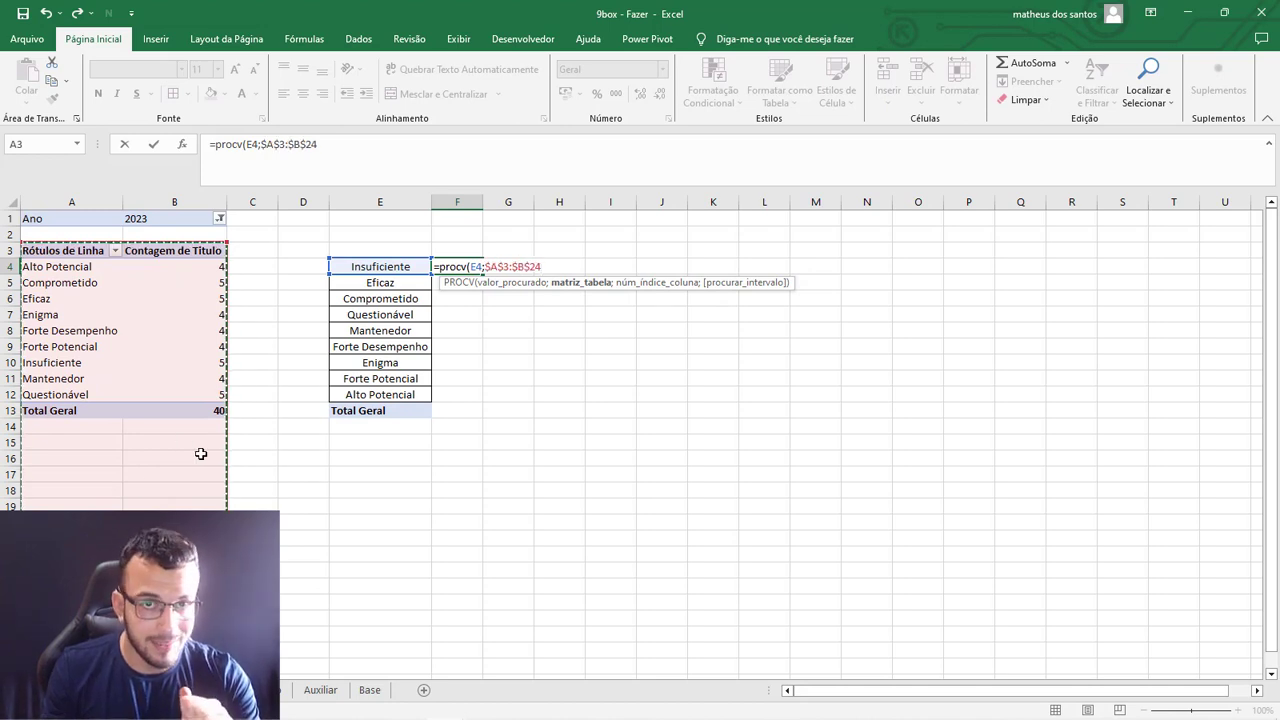
text(;)
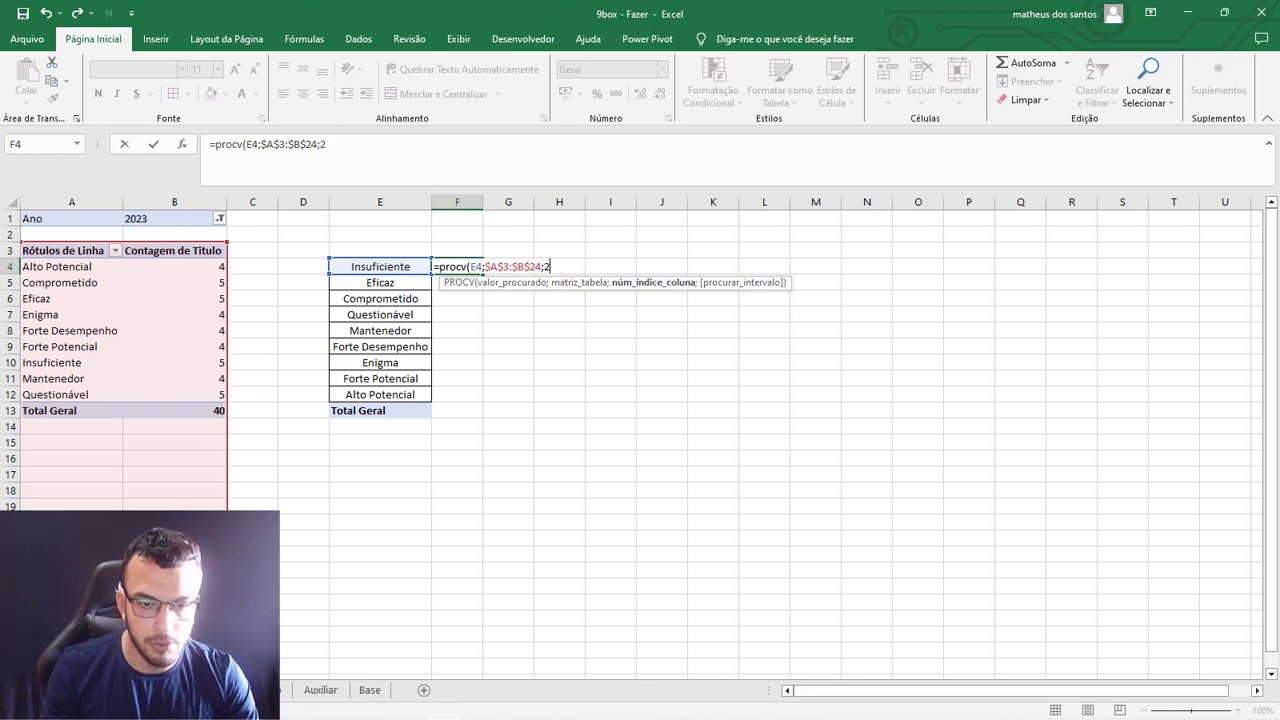
text(2;)
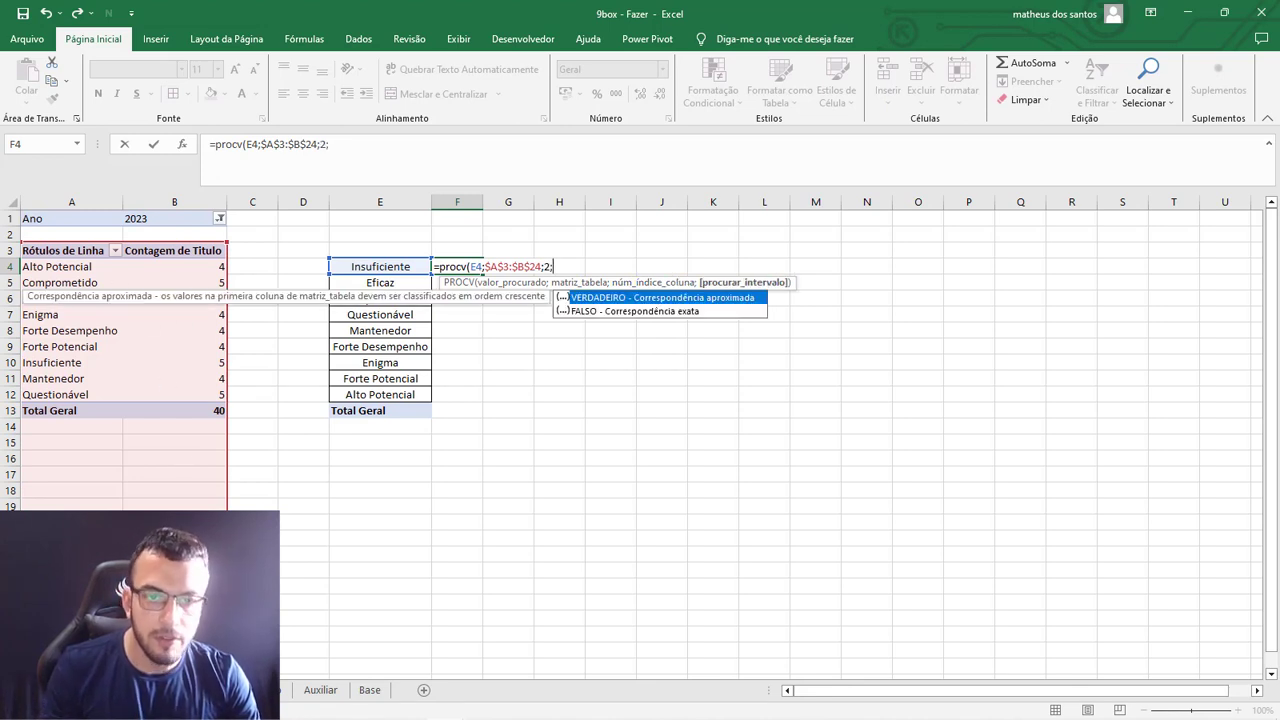
double_click(648, 312)
text())
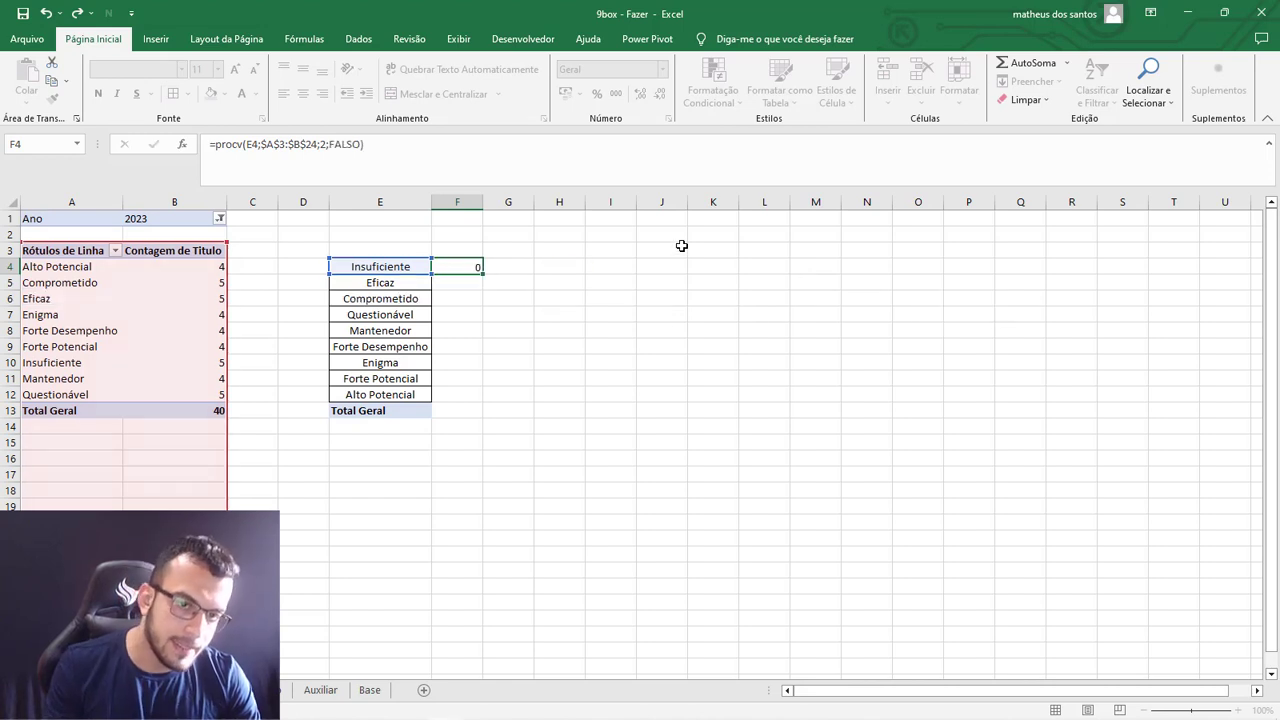
key(Return)
Fill the F4 lookup formula down to the Total Geral row in F13 and widen column F.
click(470, 266)
drag(483, 274, 480, 418)
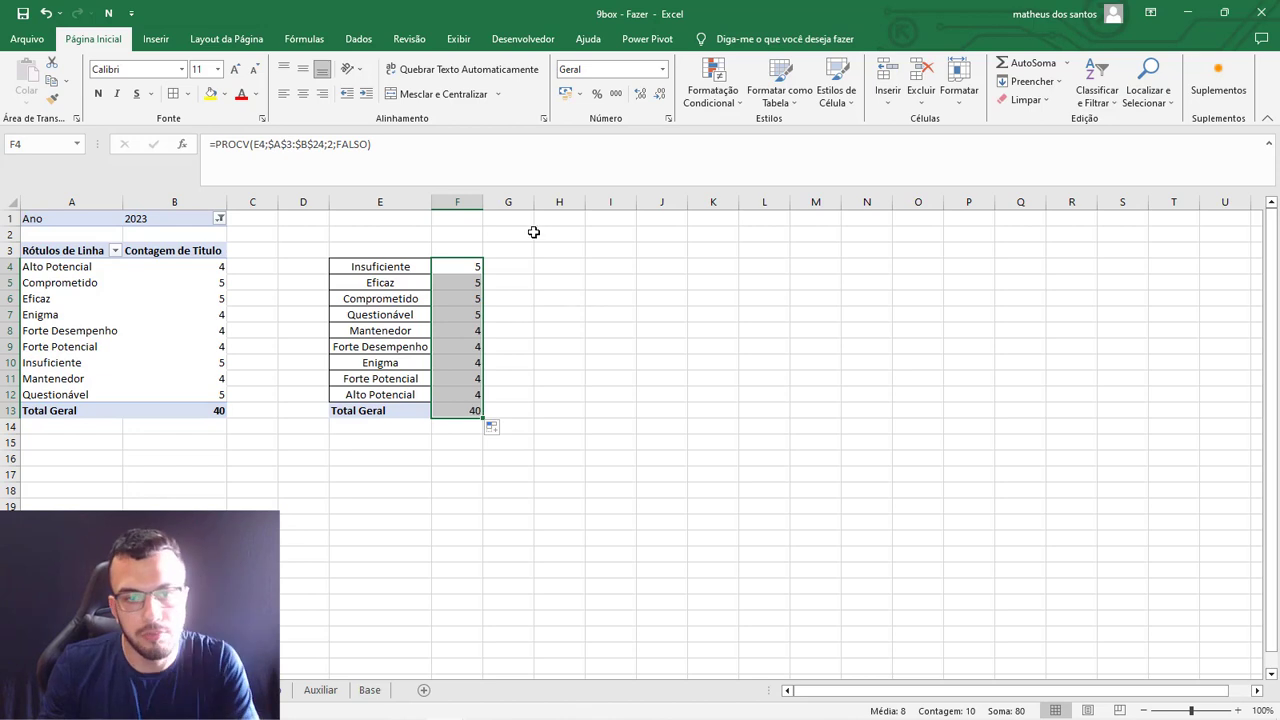
drag(483, 203, 538, 209)
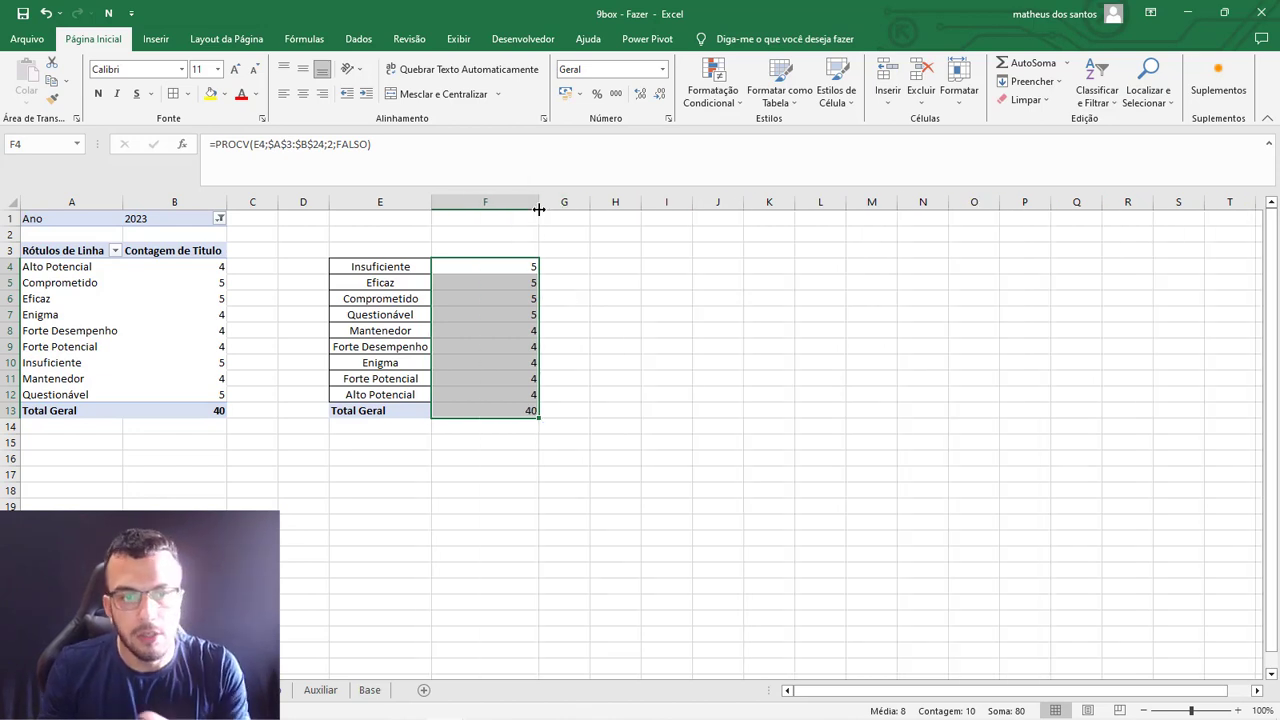
Compare the pivot table's counts with the ordered title list and looked-up counts in columns E and F.
click(50, 251)
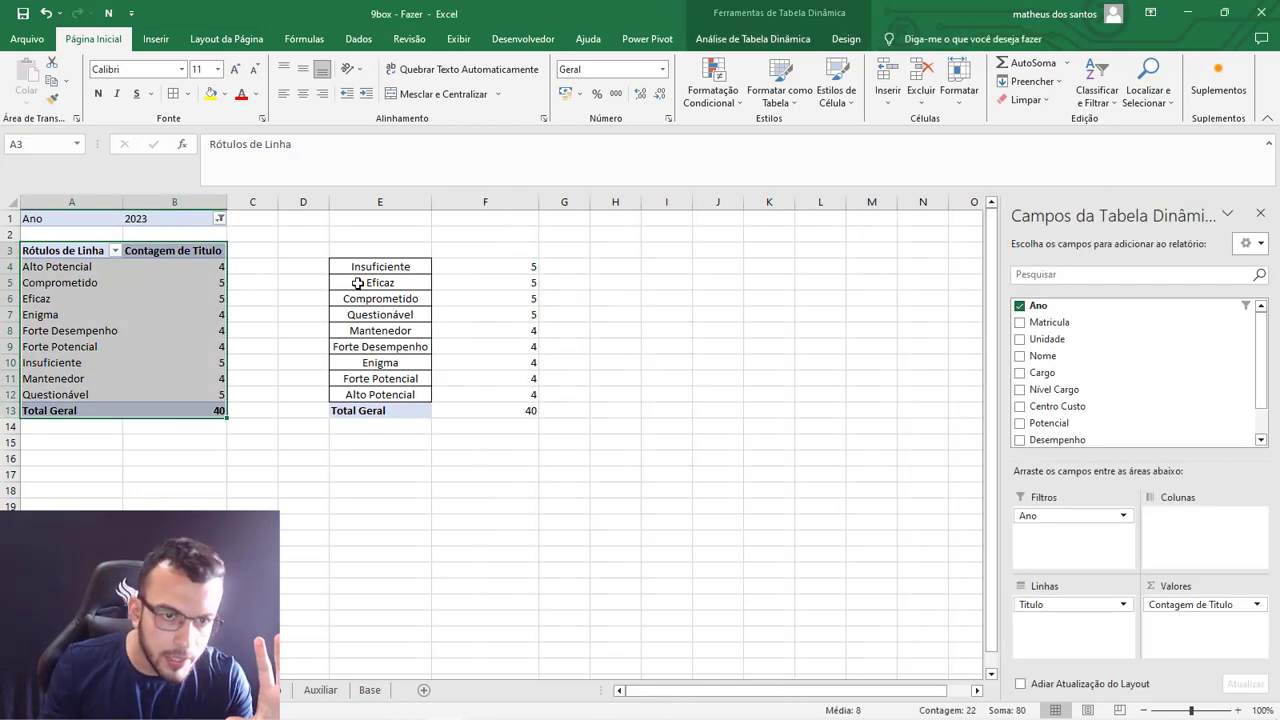
drag(365, 266, 508, 423)
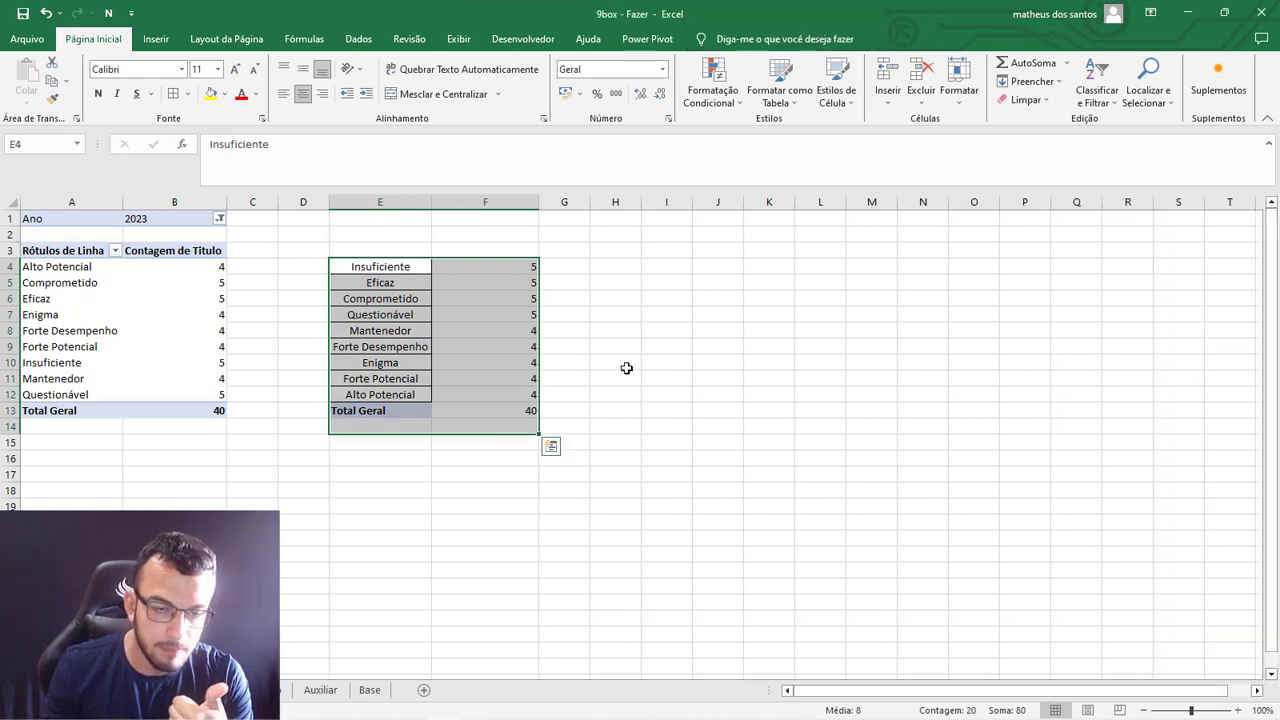
click(626, 368)
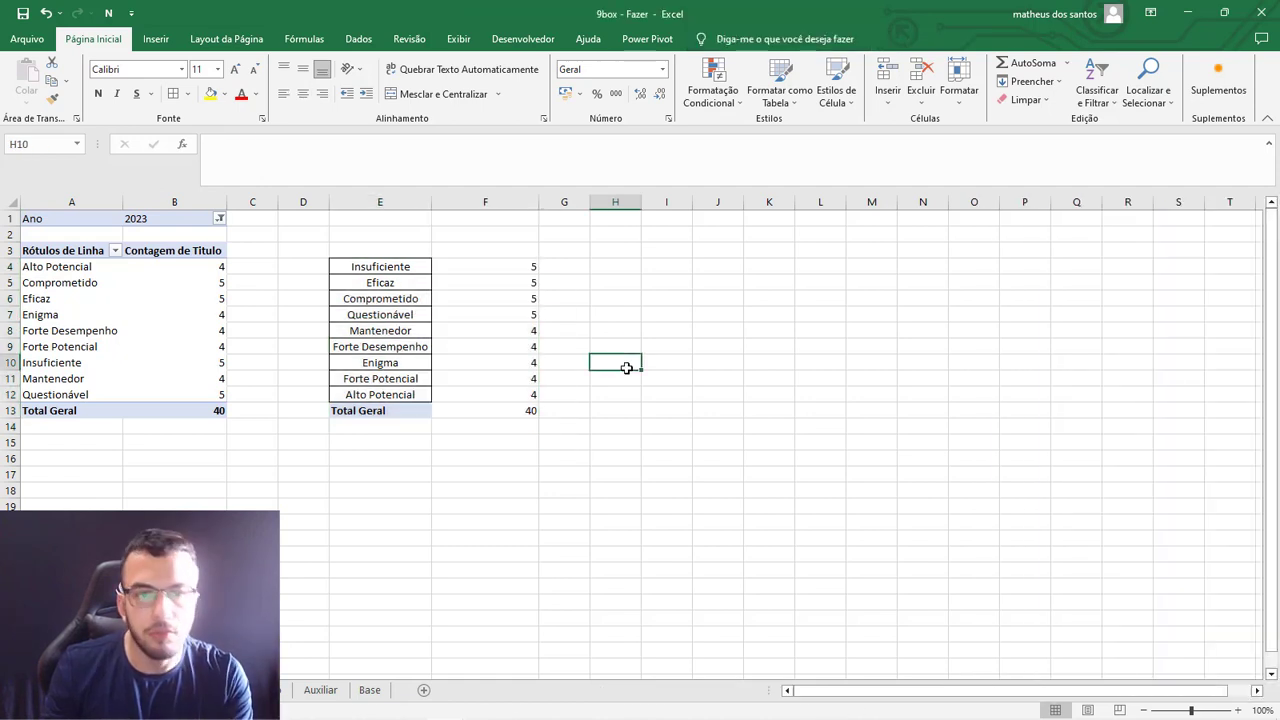
Wrap the PROCV in F4 in SEERRO so that errors return 0, and fill the formula down to F13.
click(528, 266)
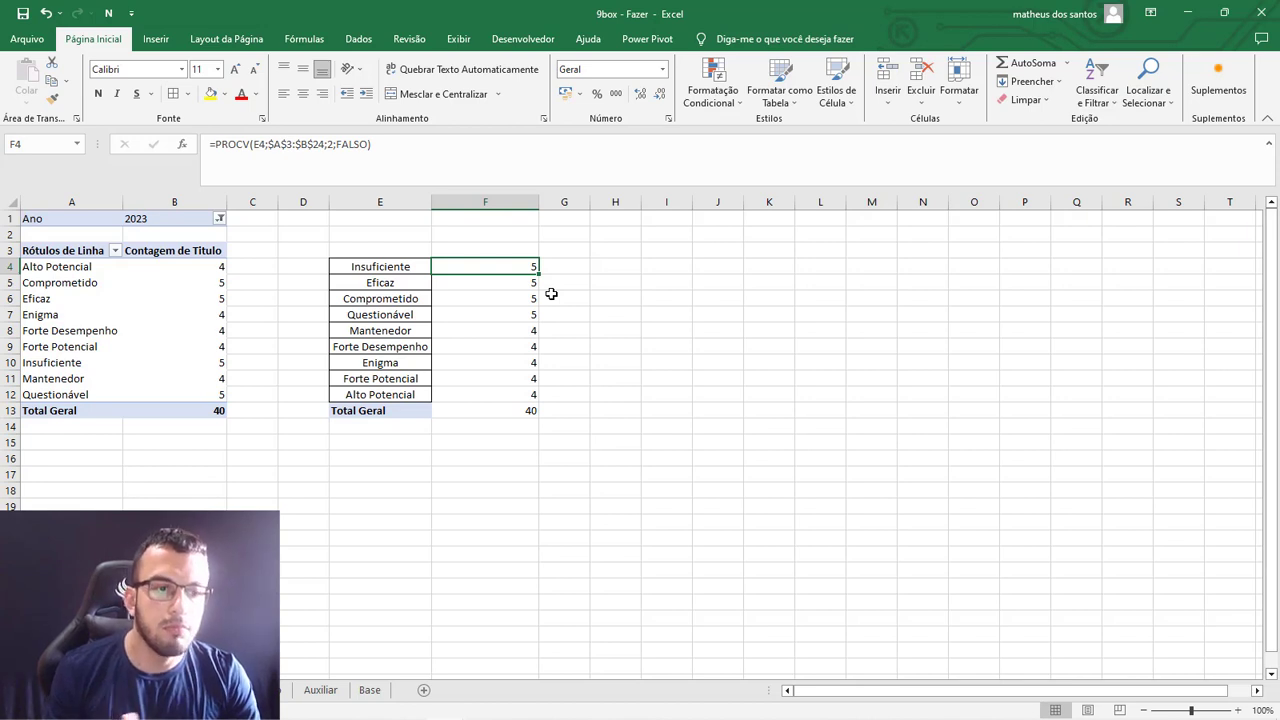
click(214, 140)
text(se)
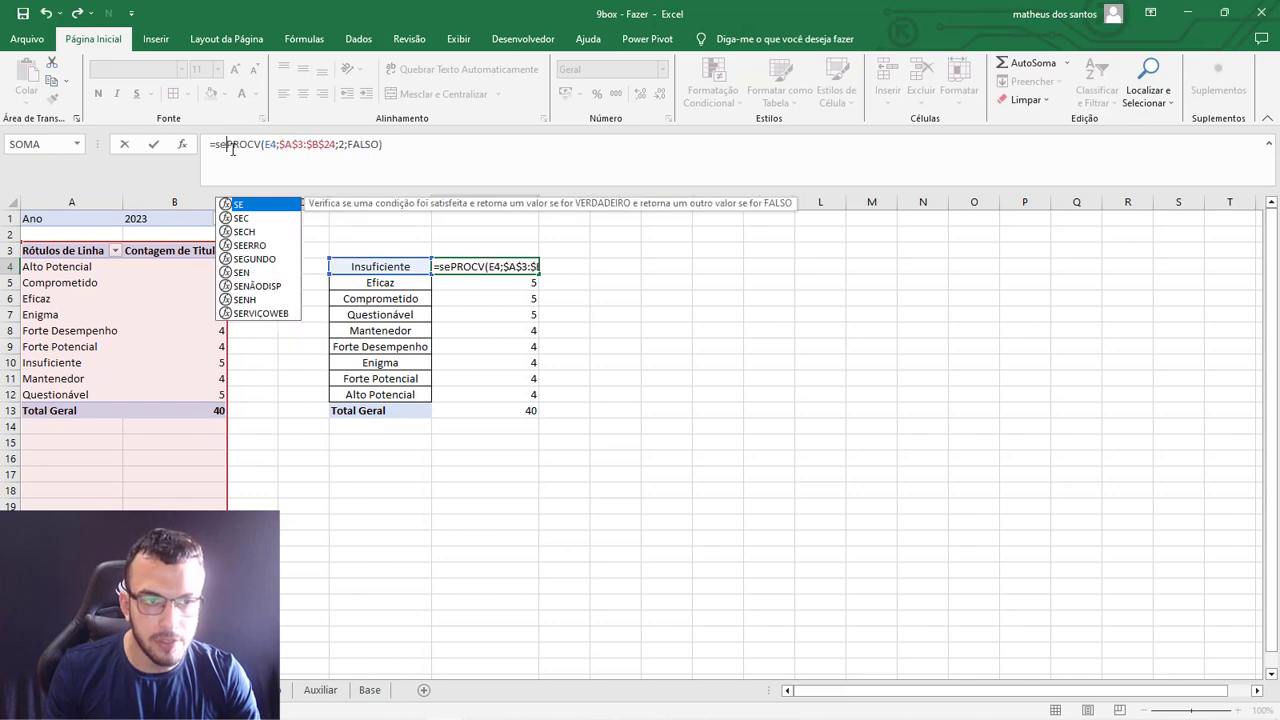
double_click(253, 245)
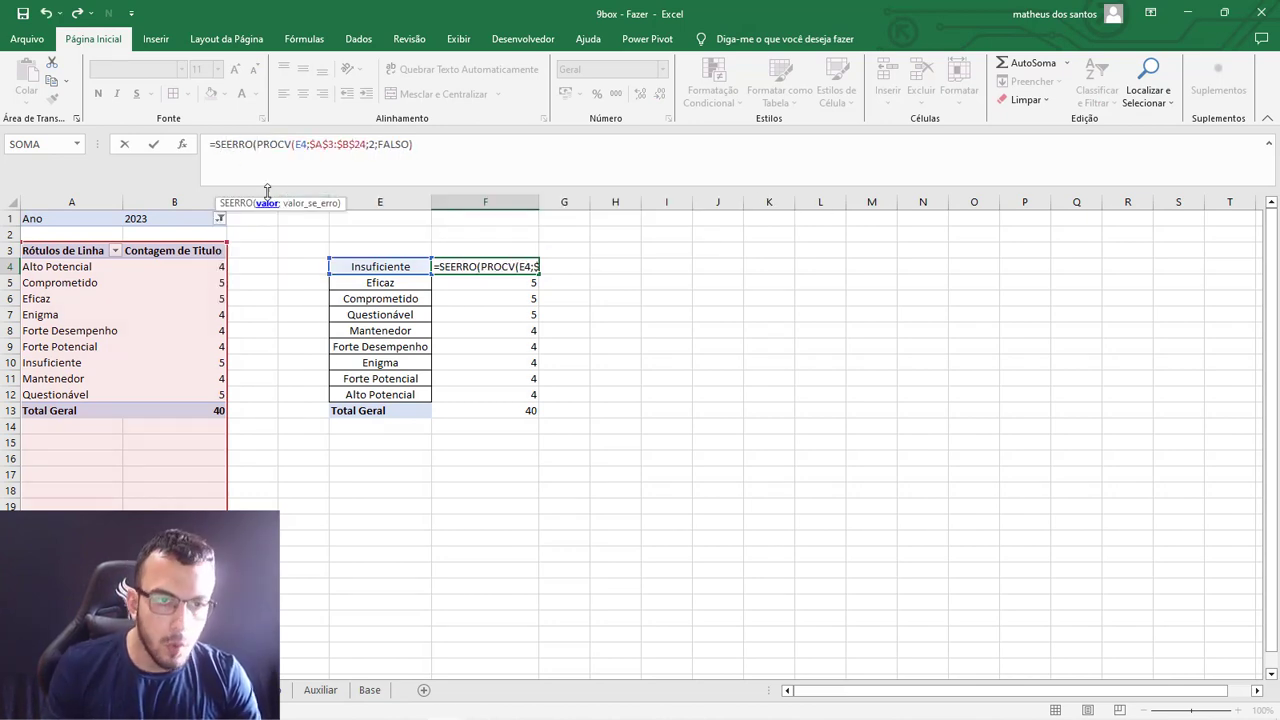
drag(257, 144, 418, 144)
click(421, 142)
text(;0)
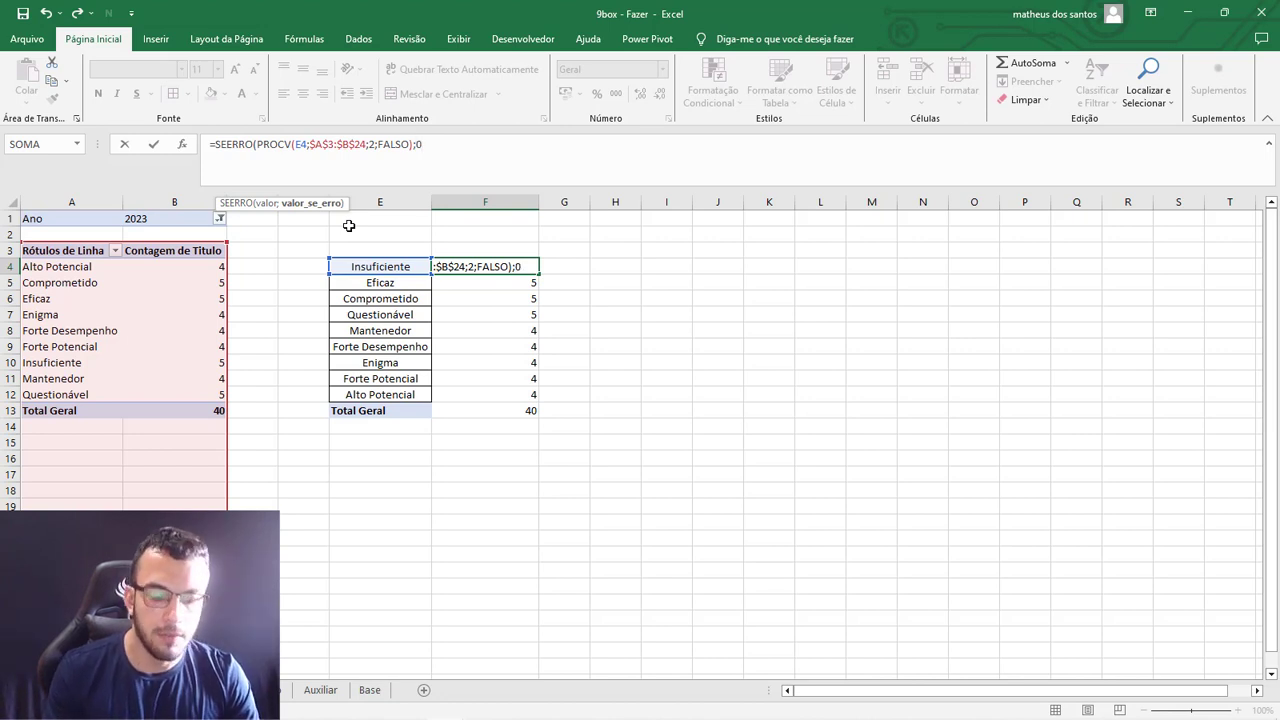
text())
key(Return)
click(521, 265)
drag(539, 271, 525, 419)
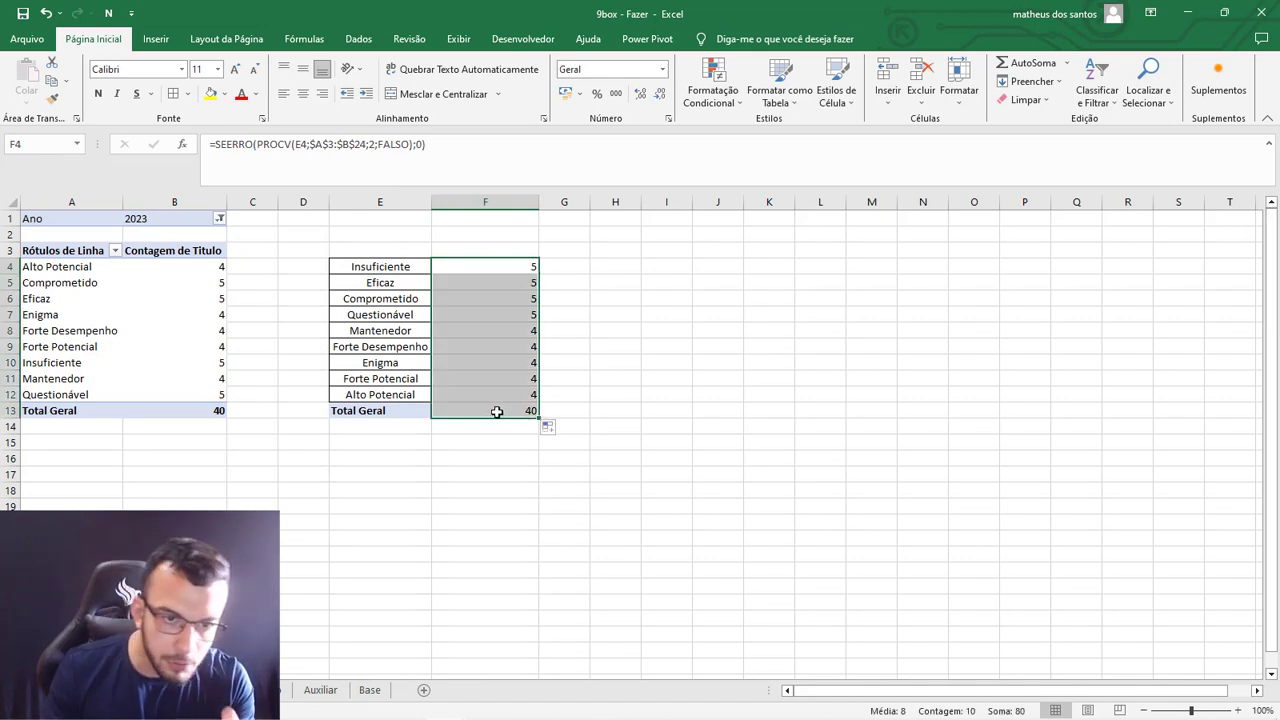
click(403, 364)
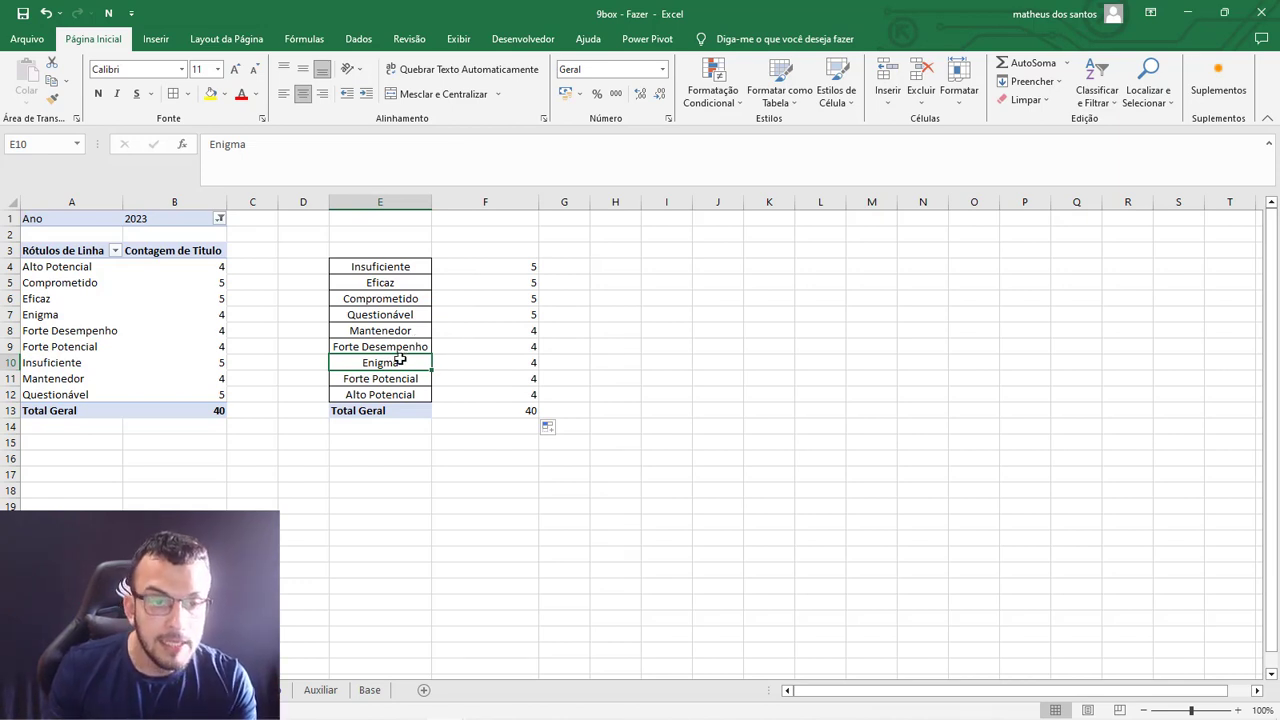
click(520, 364)
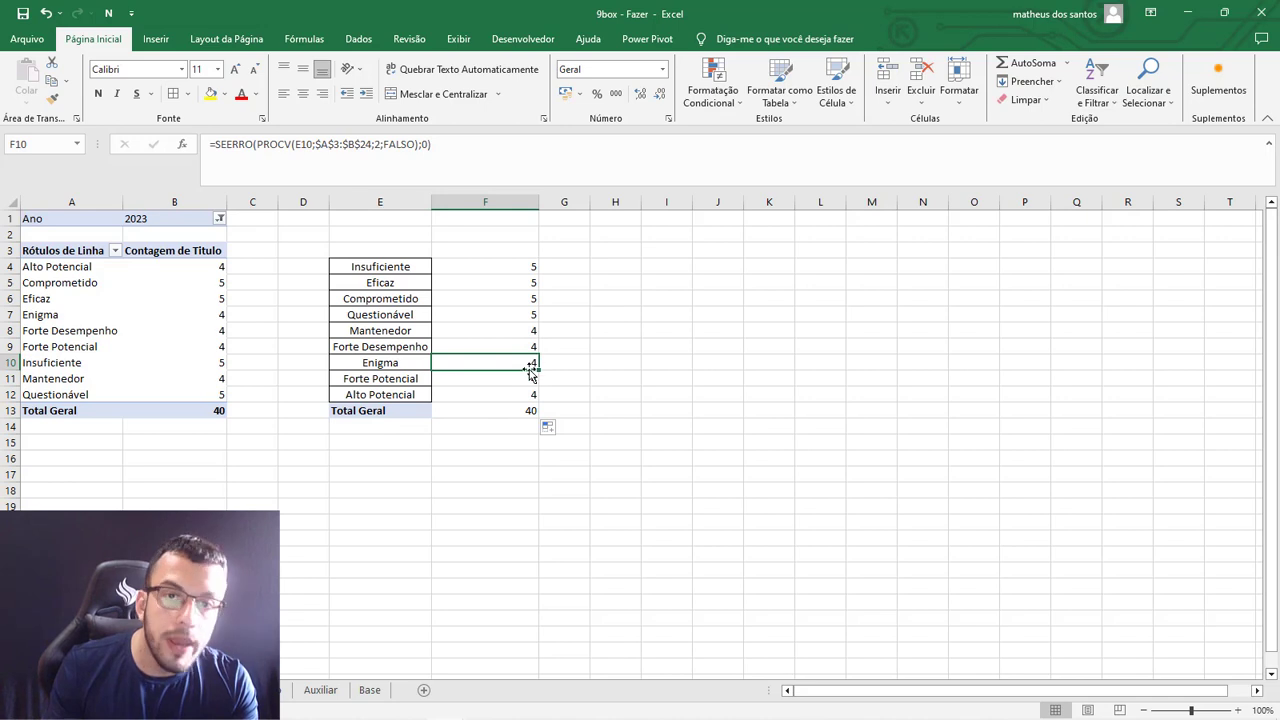
click(486, 518)
text(n)
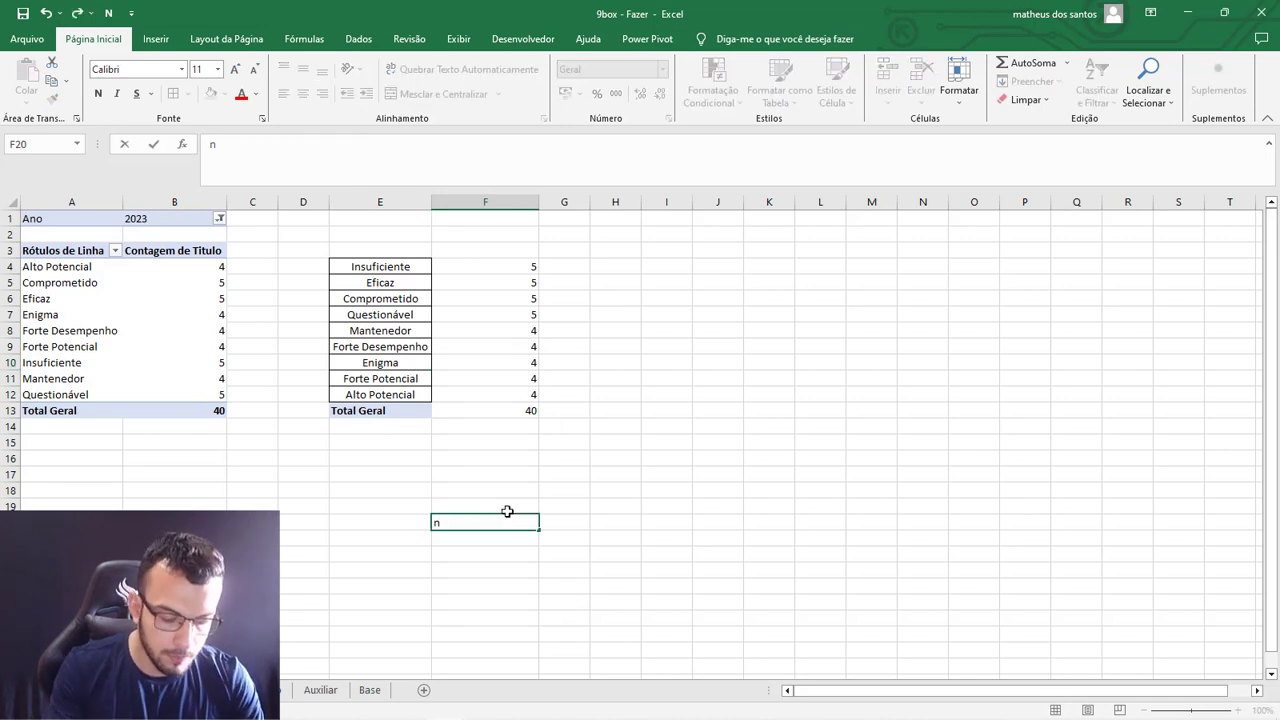
text(#d)
key(Return)
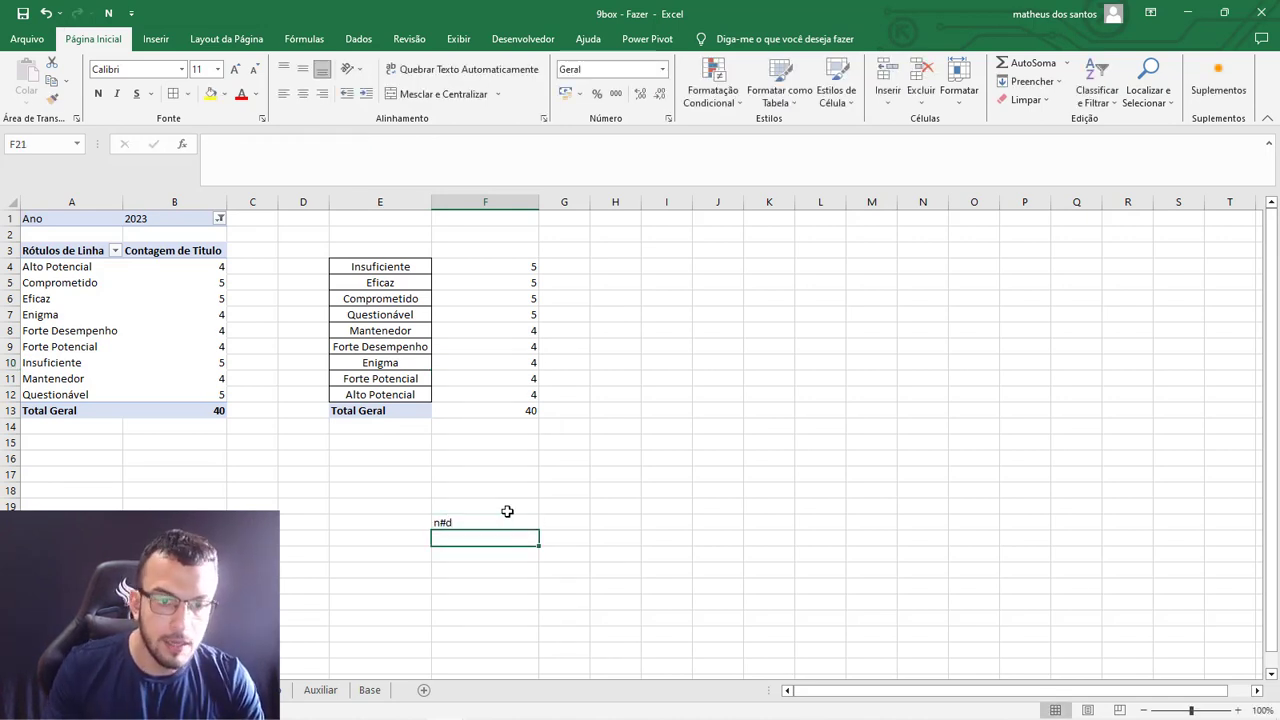
click(512, 520)
key(Delete)
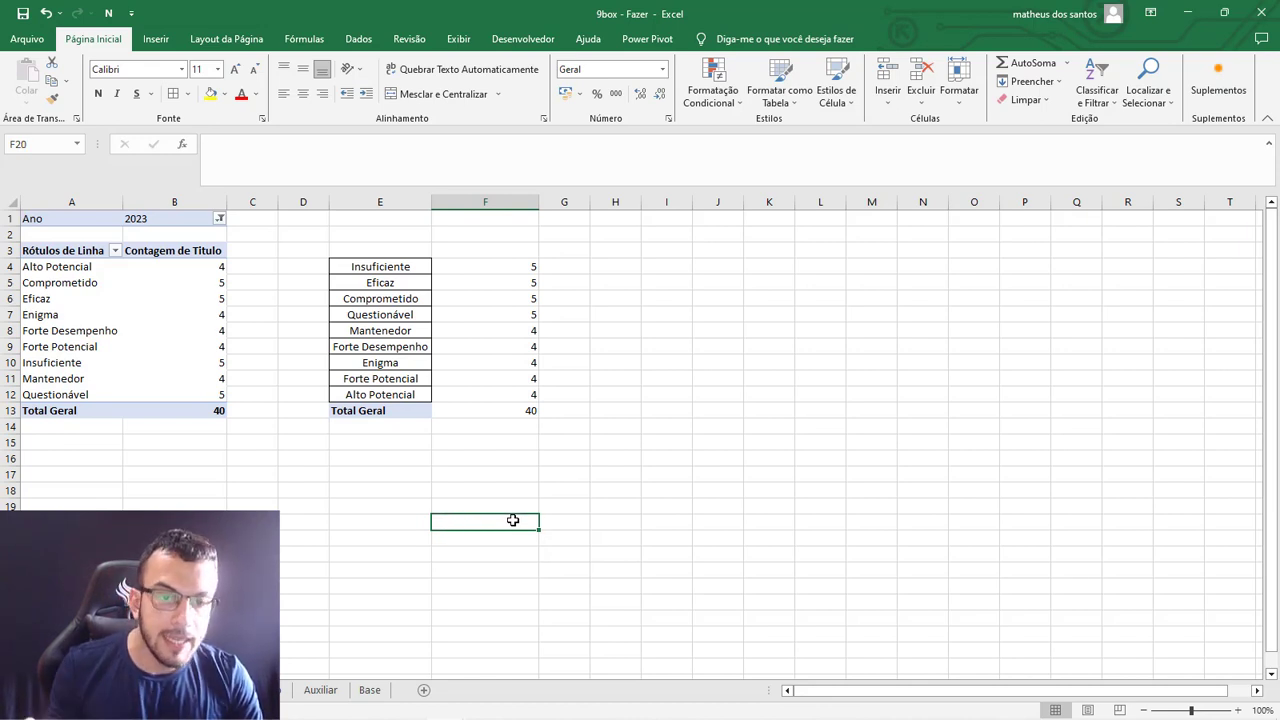
Enter a formula in G4 that divides the Insuficiente count by the absolute grand total, =F4/$F$13.
click(510, 268)
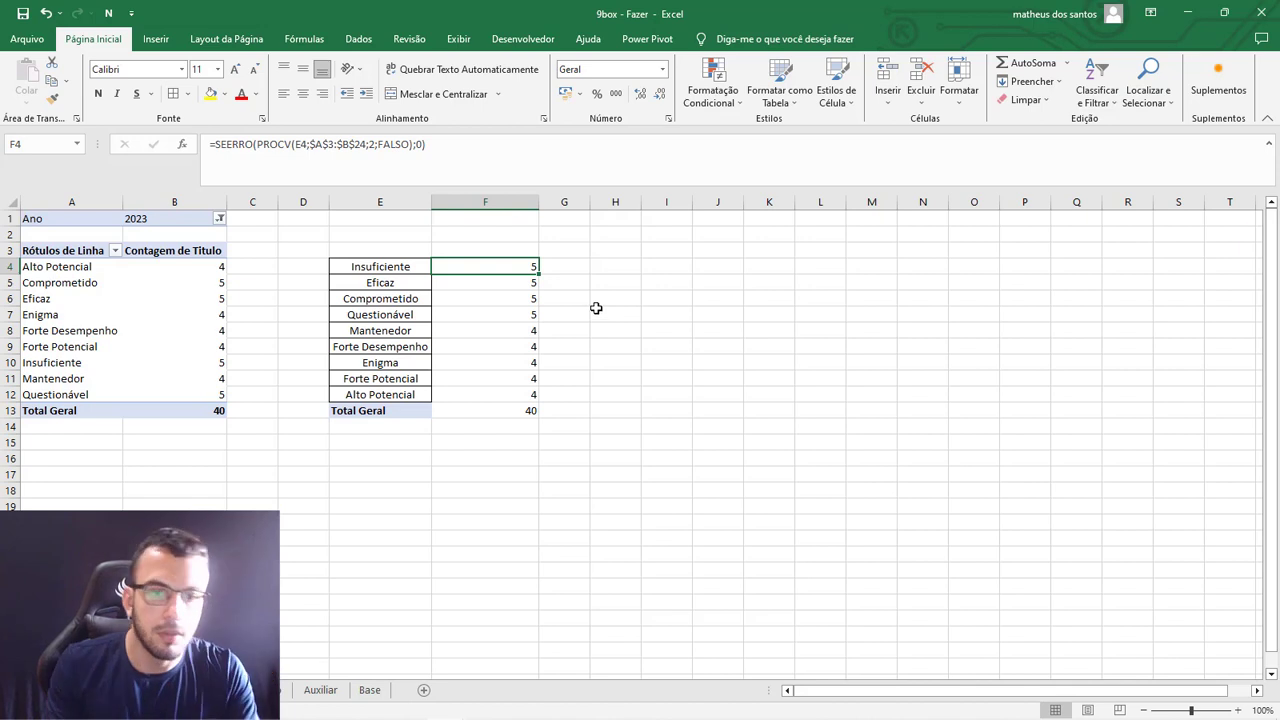
click(572, 268)
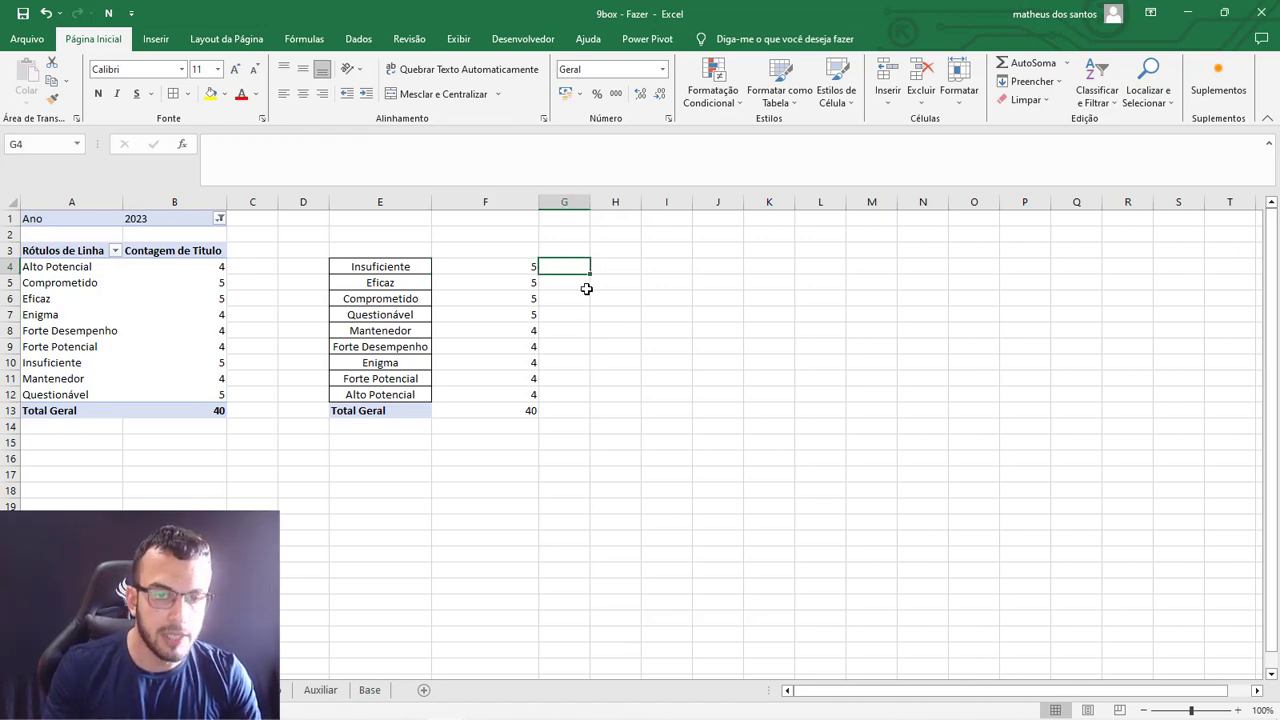
text(=)
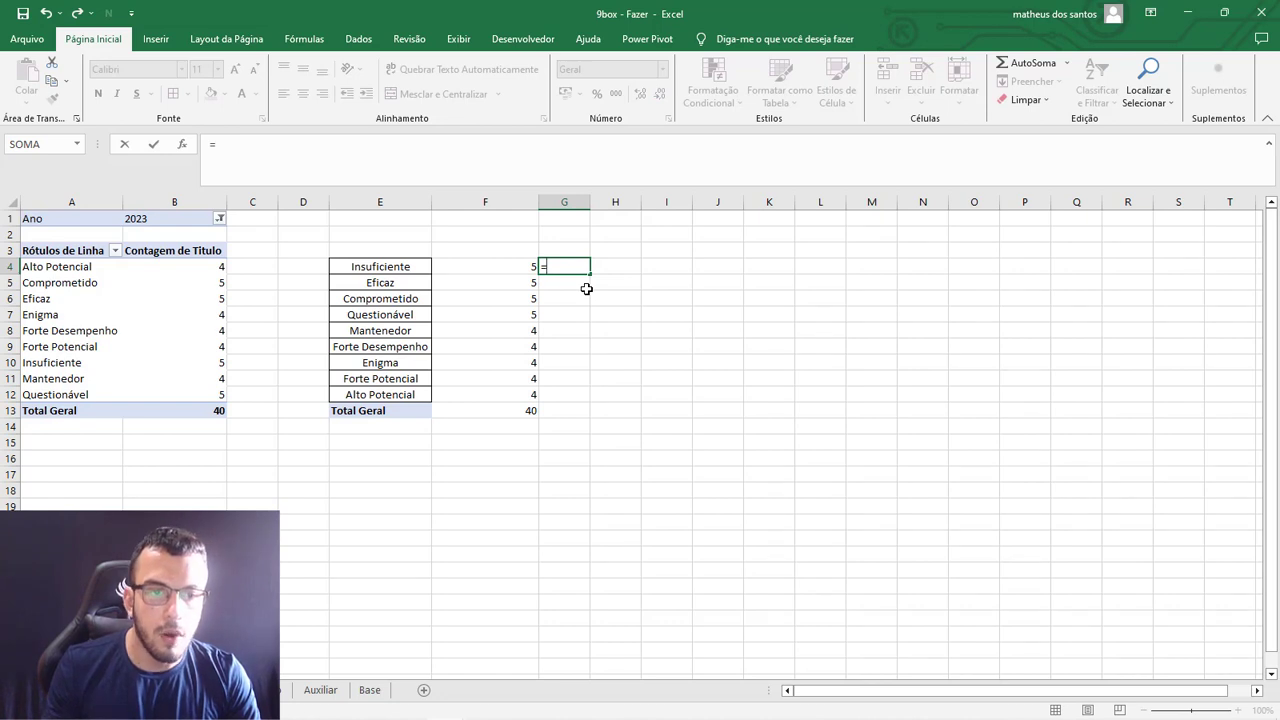
click(518, 266)
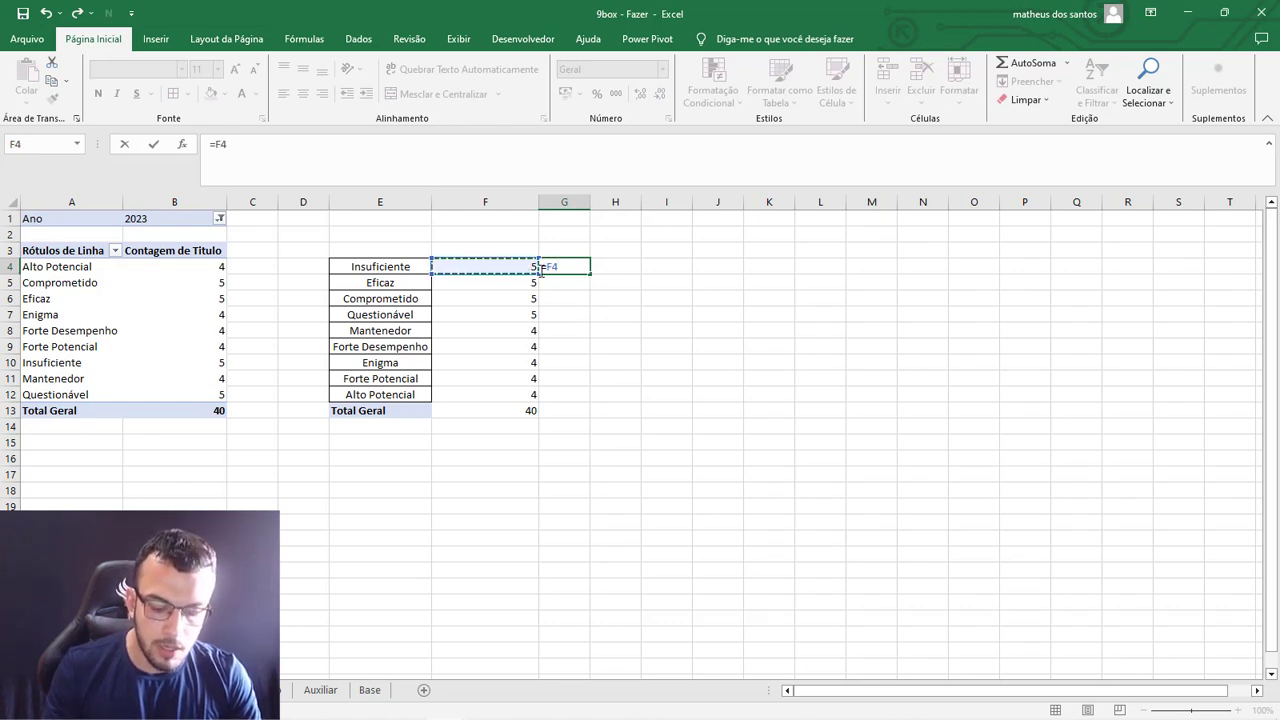
text(/)
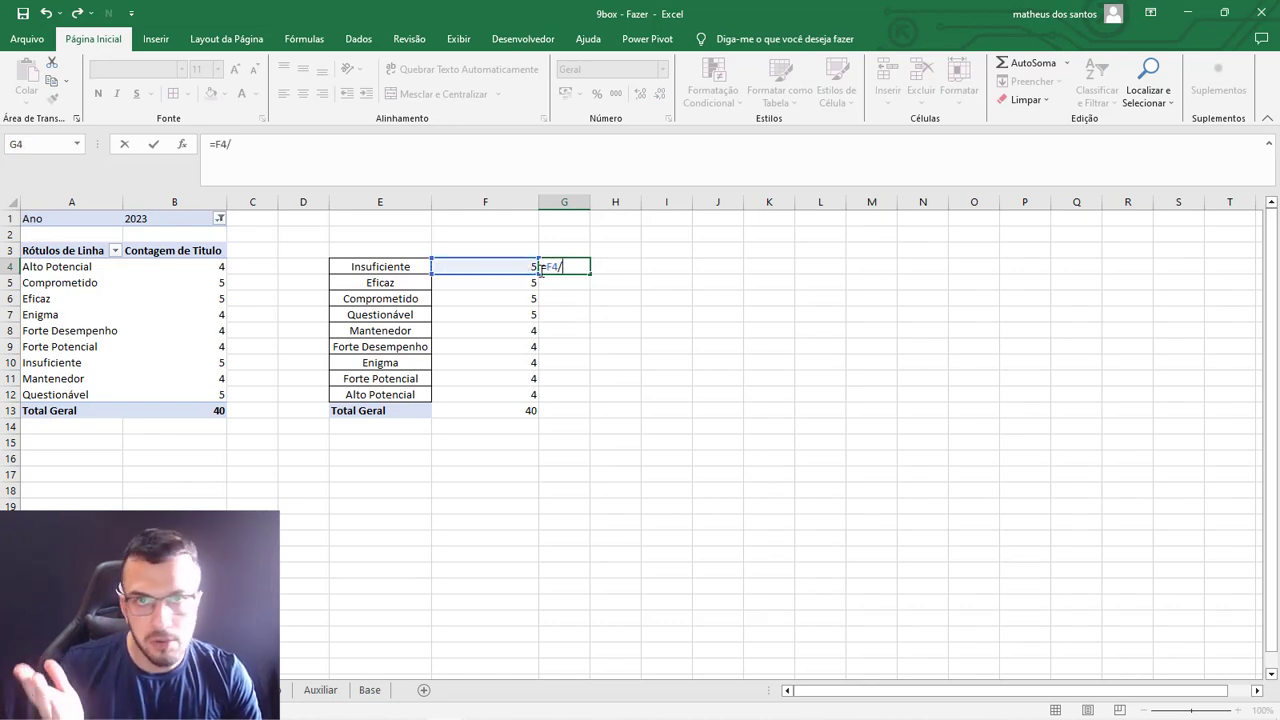
click(520, 410)
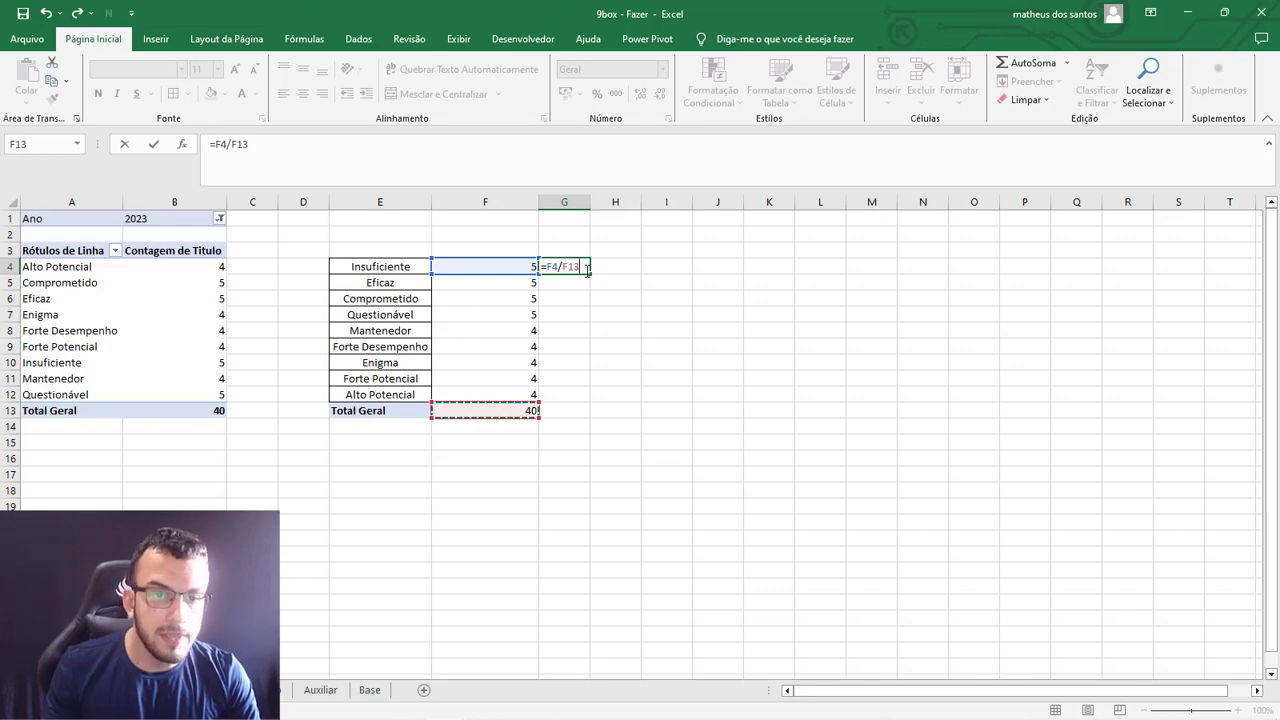
key(F4)
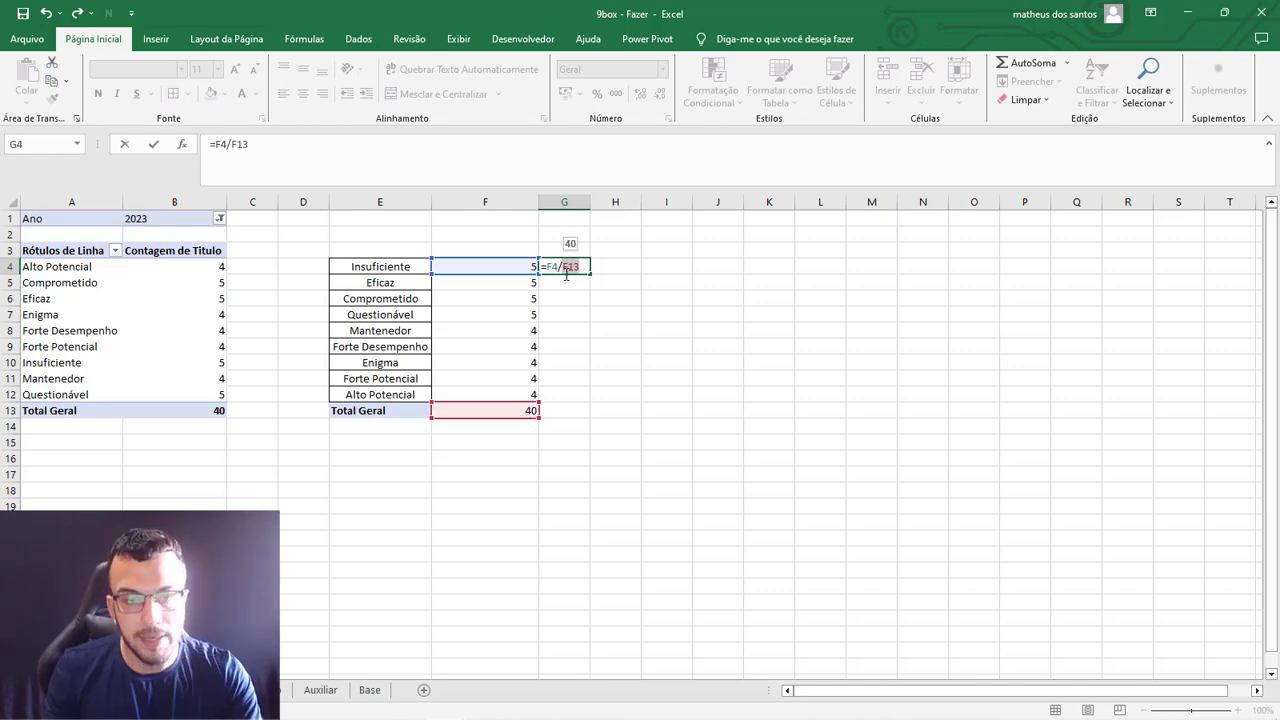
key(Return)
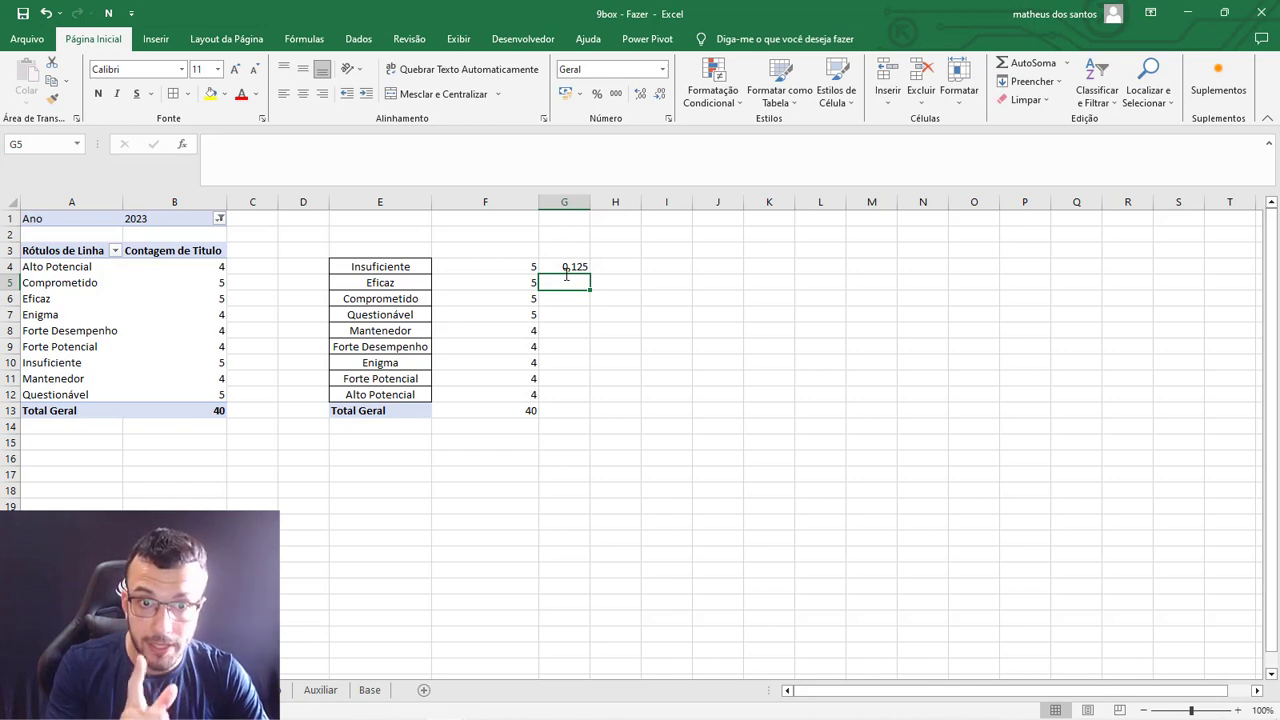
Fill the G4 share formula down to G12 and format the range as percentages with one decimal place.
click(566, 266)
drag(589, 274, 589, 402)
click(662, 326)
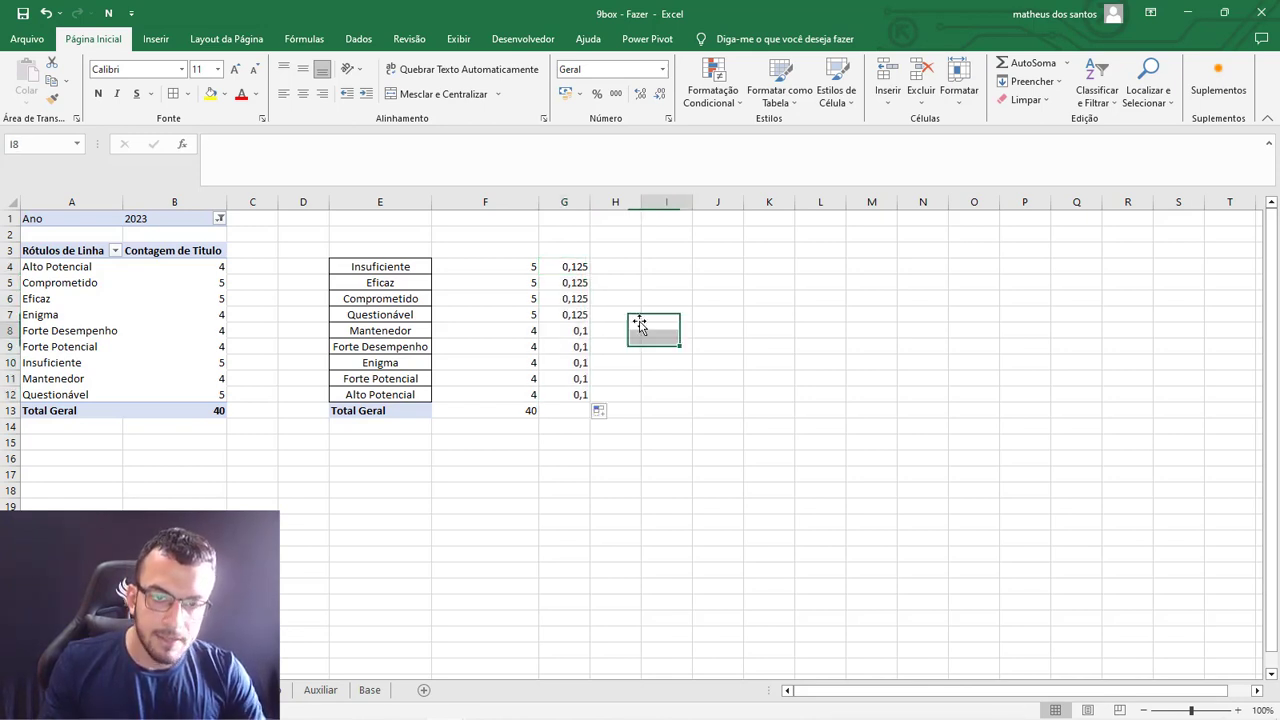
drag(580, 268, 575, 395)
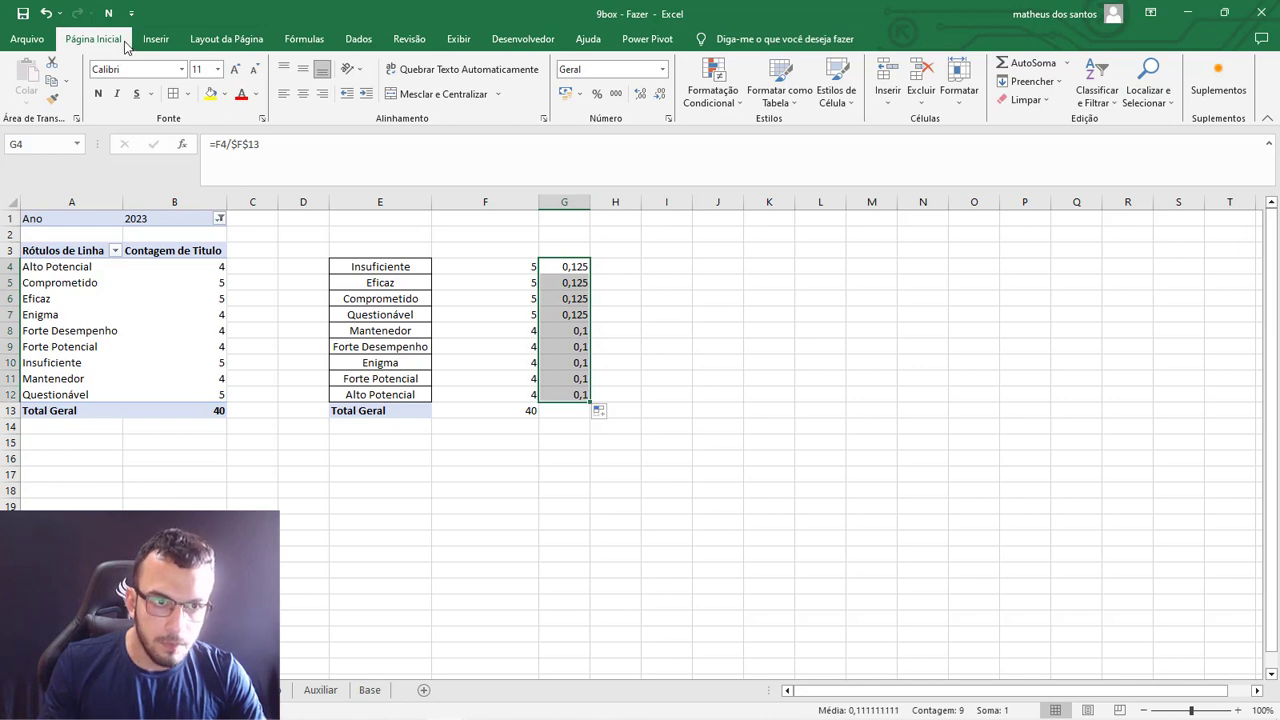
click(596, 95)
click(639, 94)
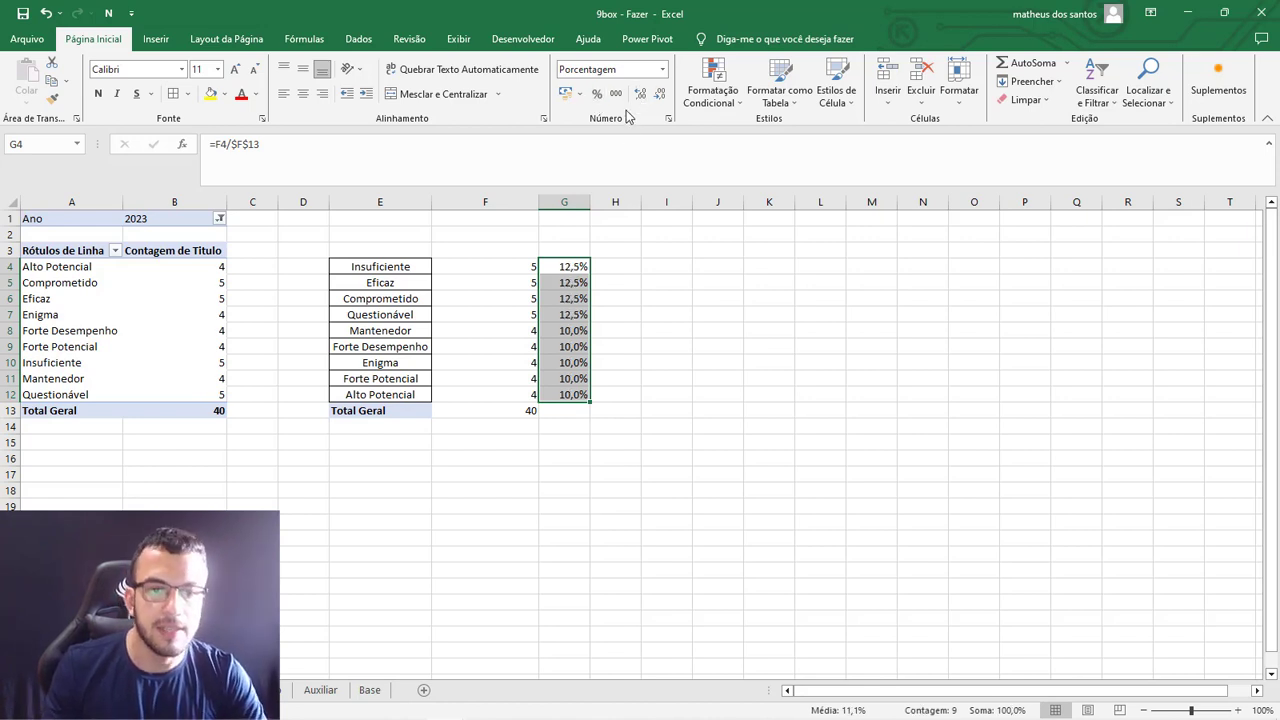
click(626, 313)
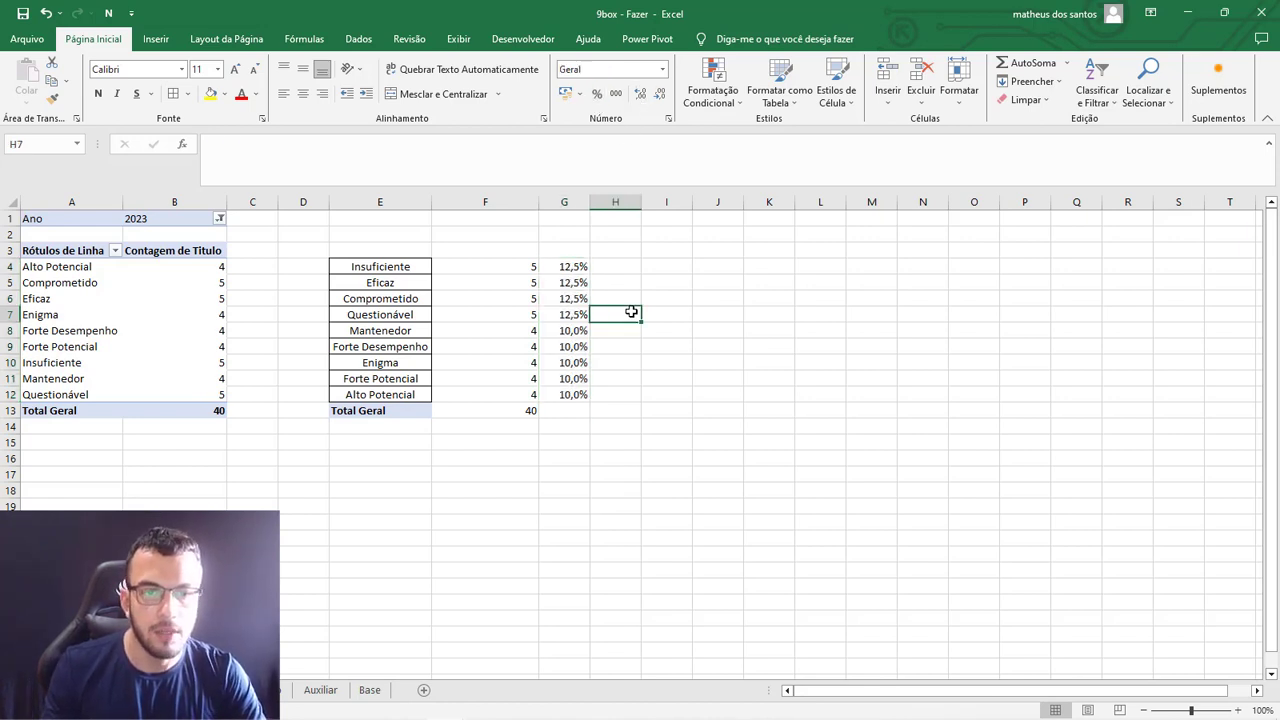
Review the count formula in F4 and the percentage formula in G4 against the 9Box grid on DASH.
click(490, 266)
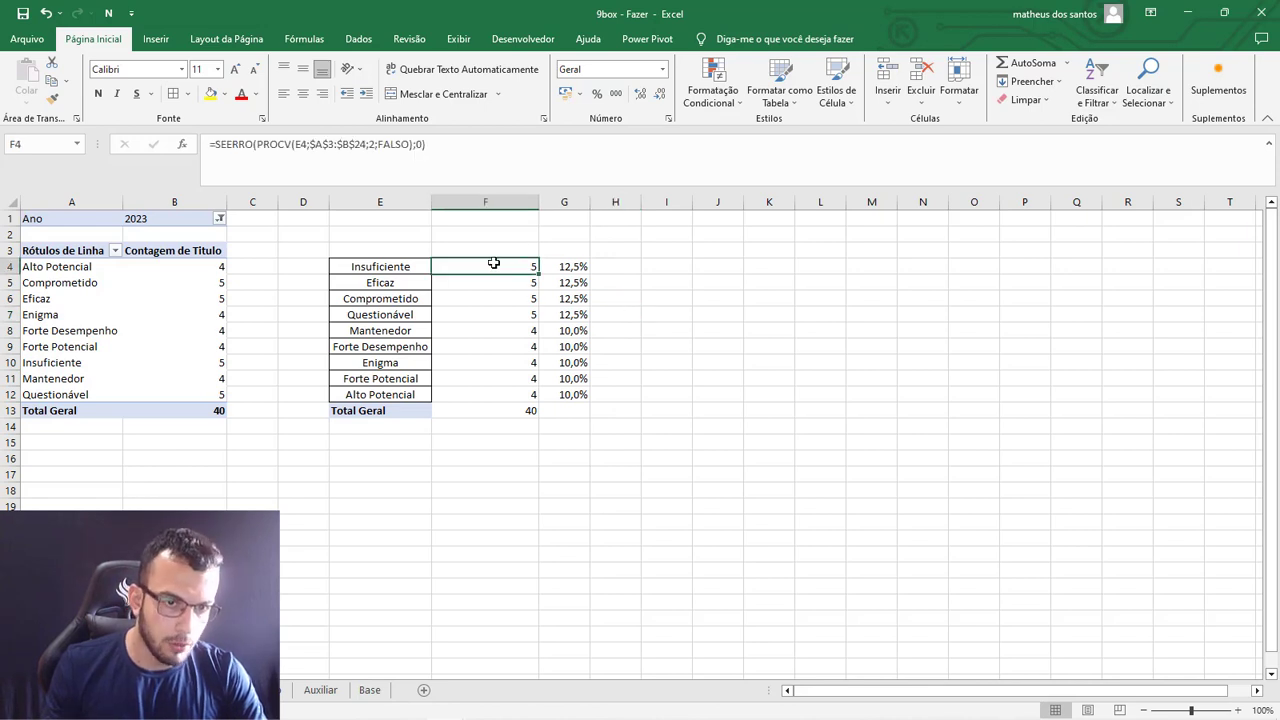
click(574, 268)
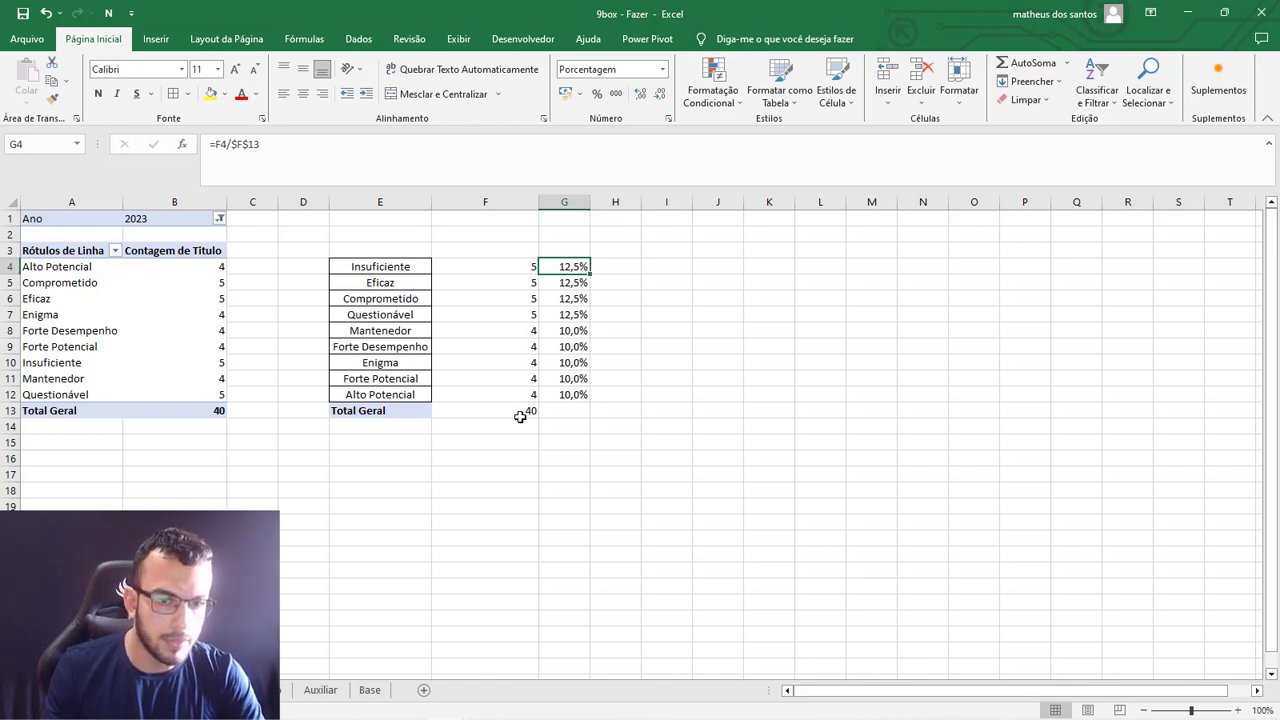
drag(586, 268, 579, 395)
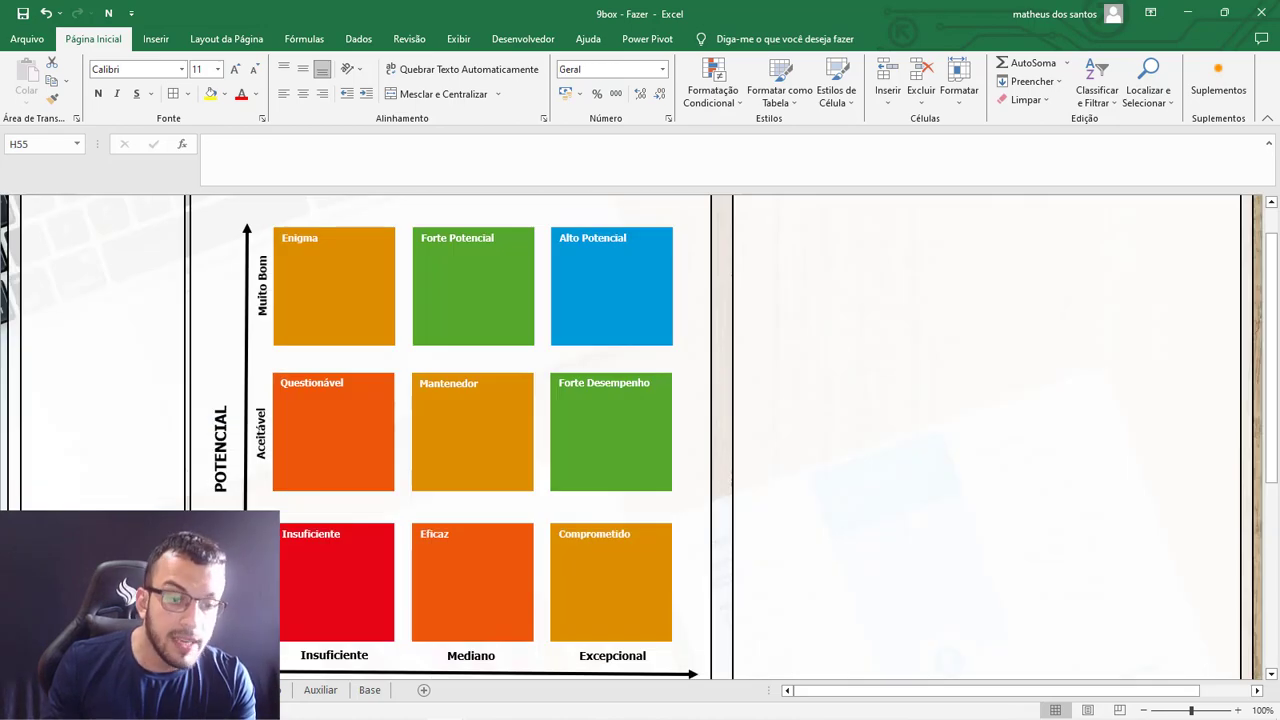
click(519, 266)
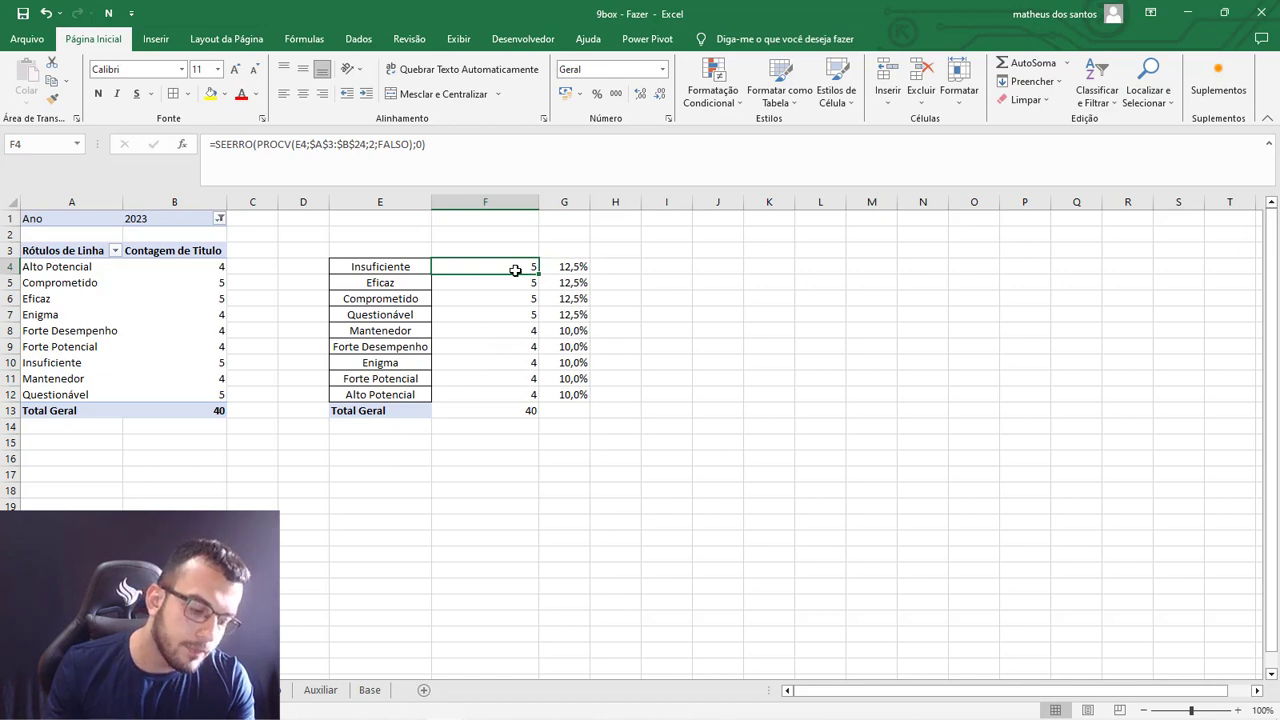
click(572, 267)
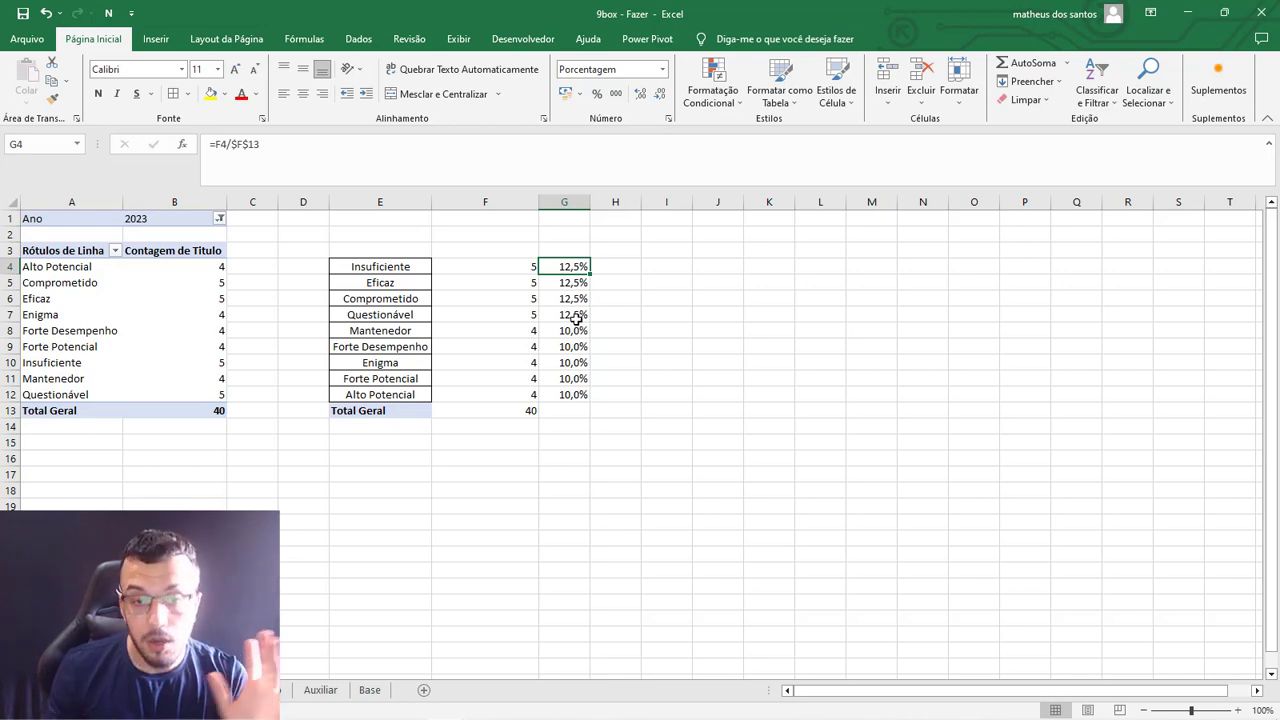
drag(528, 265, 569, 266)
click(569, 266)
click(513, 267)
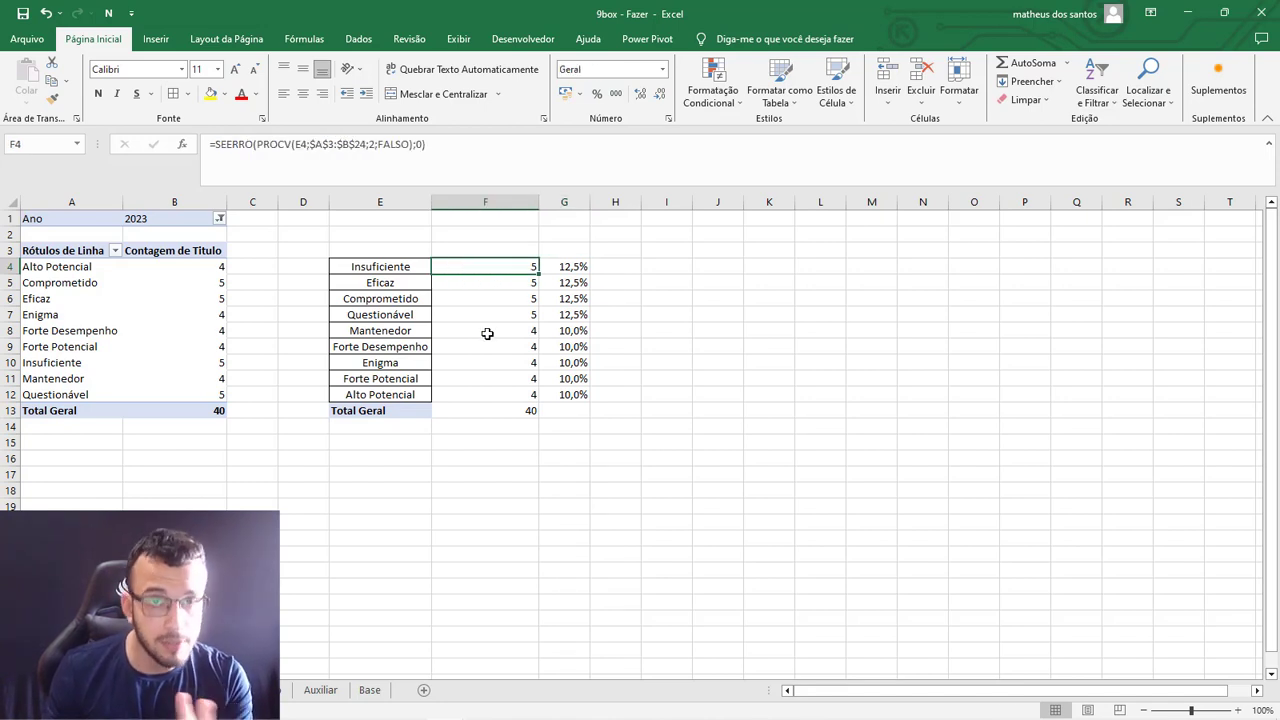
Insert a text box about 0.82 cm high and 3.97 cm wide across the red Insuficiente square on the DASH sheet.
click(120, 690)
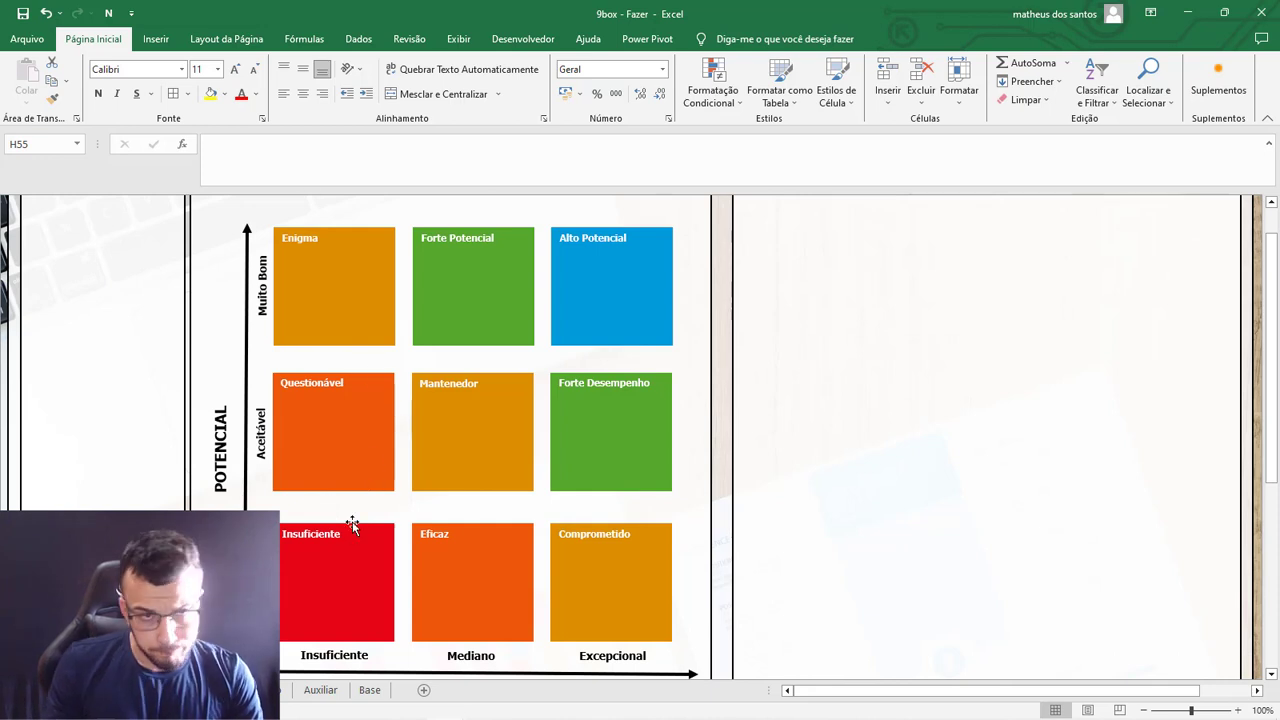
click(172, 40)
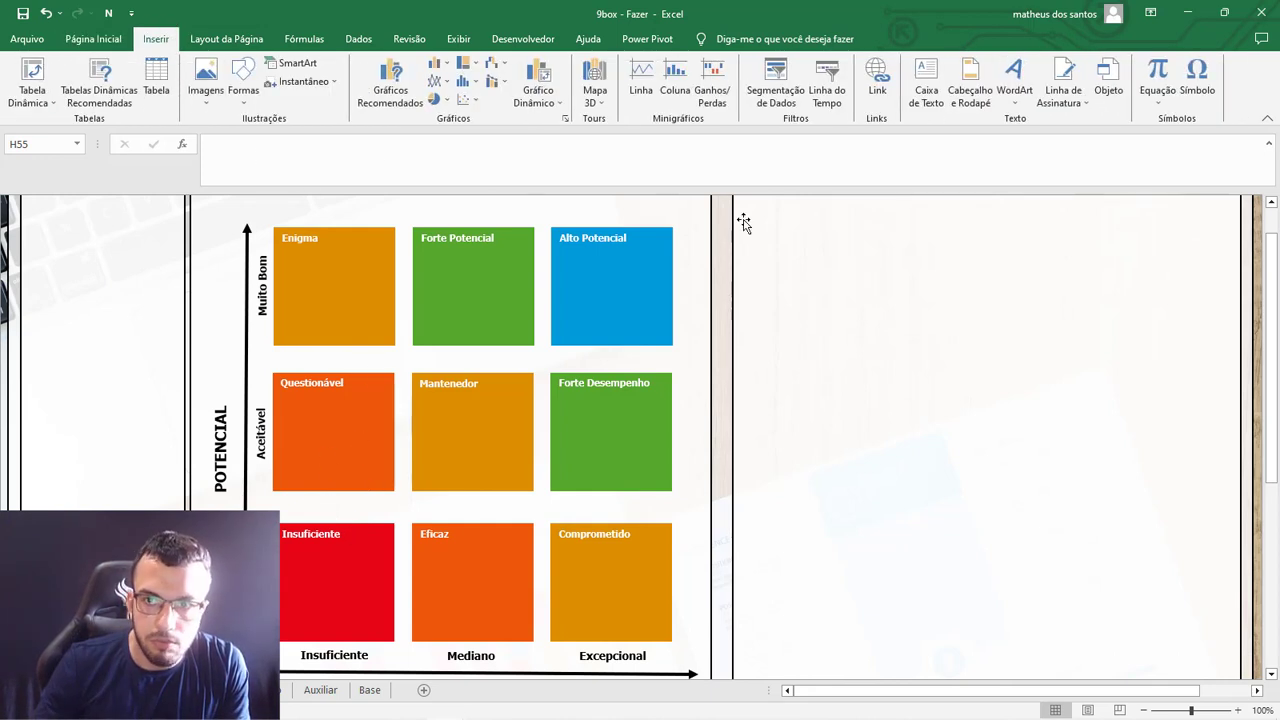
click(924, 96)
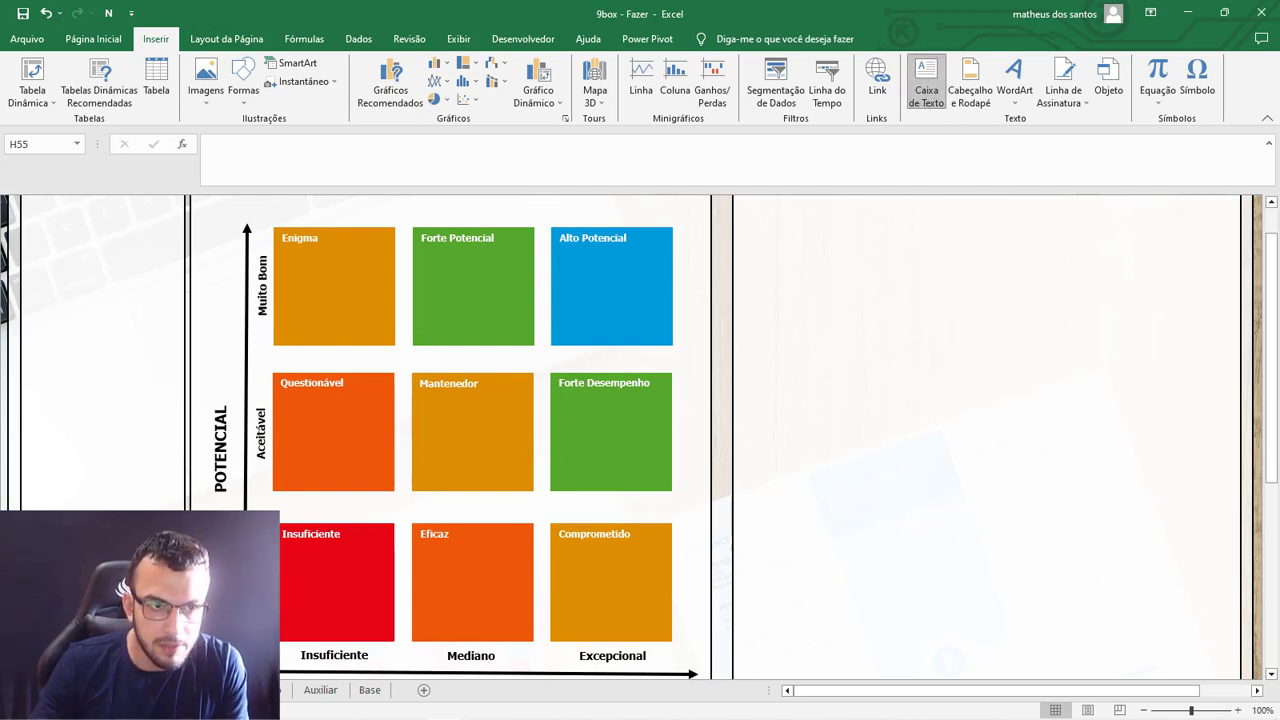
drag(274, 564, 395, 589)
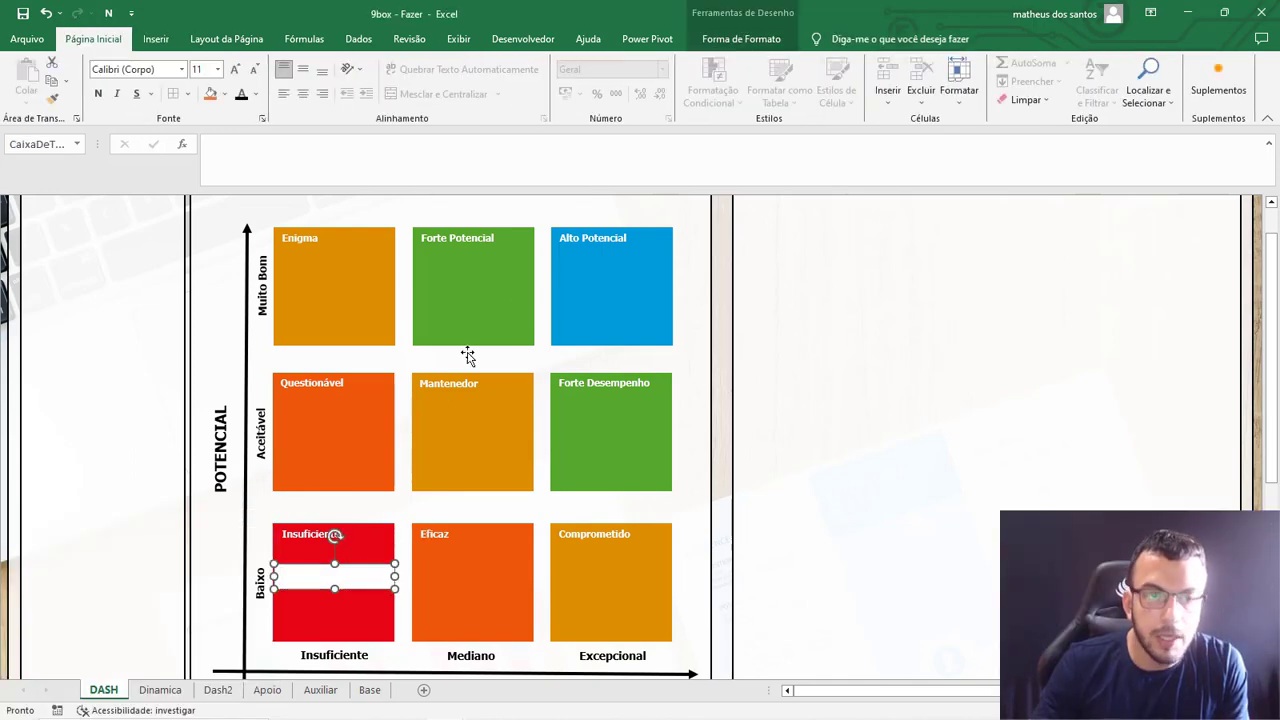
Remove the fill and the outline from the new text box in the Insuficiente square.
click(741, 38)
click(620, 62)
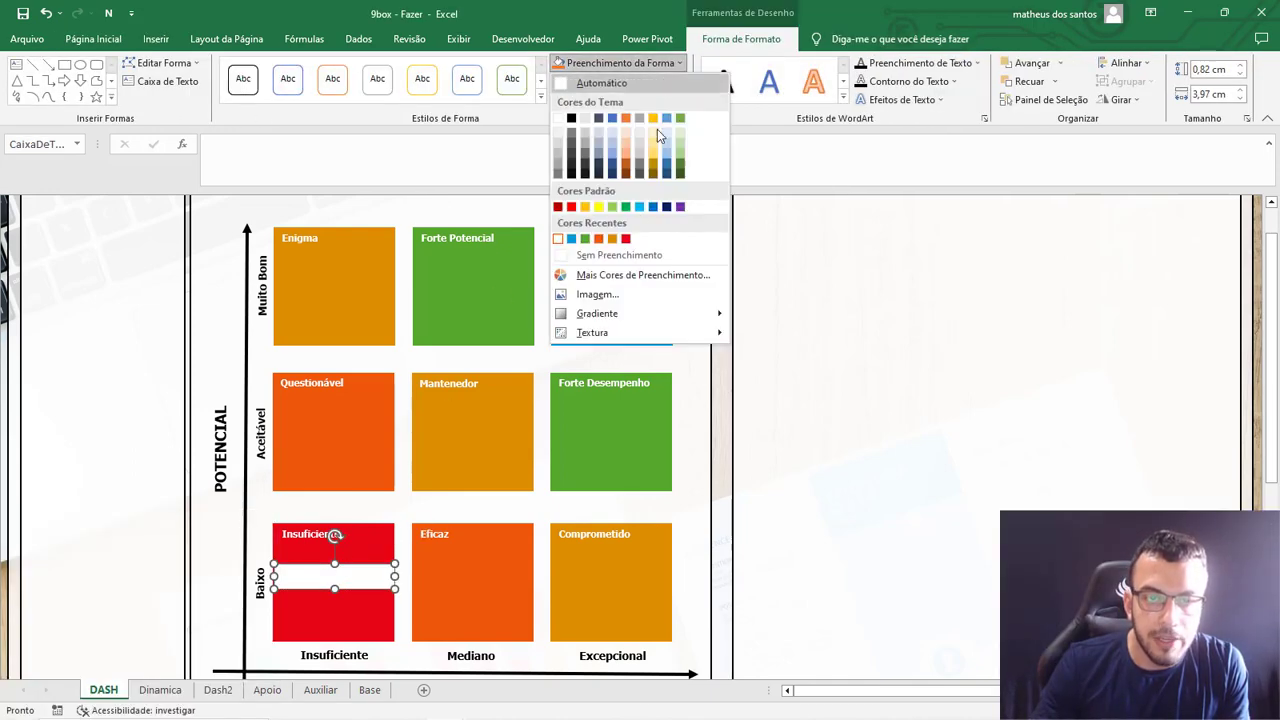
click(621, 257)
click(606, 81)
click(598, 270)
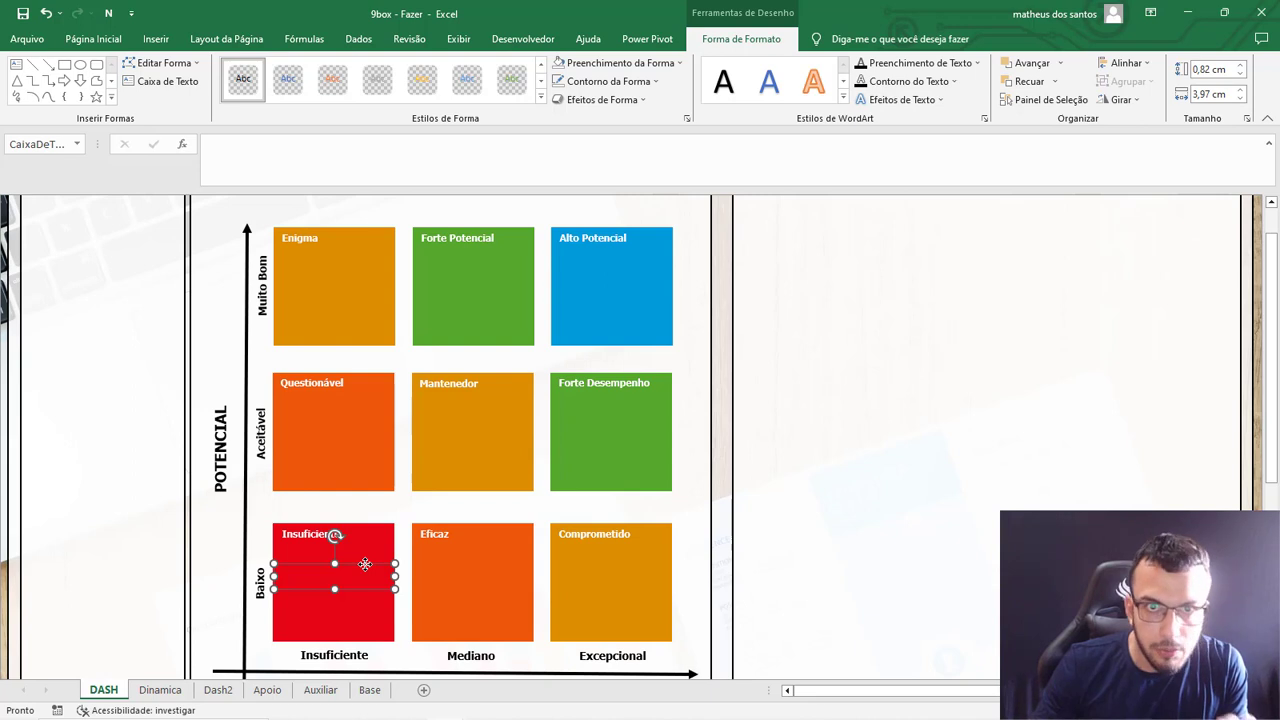
Link the Insuficiente text box to its percentage with the formula =Dinamica!G4.
click(262, 152)
text(=)
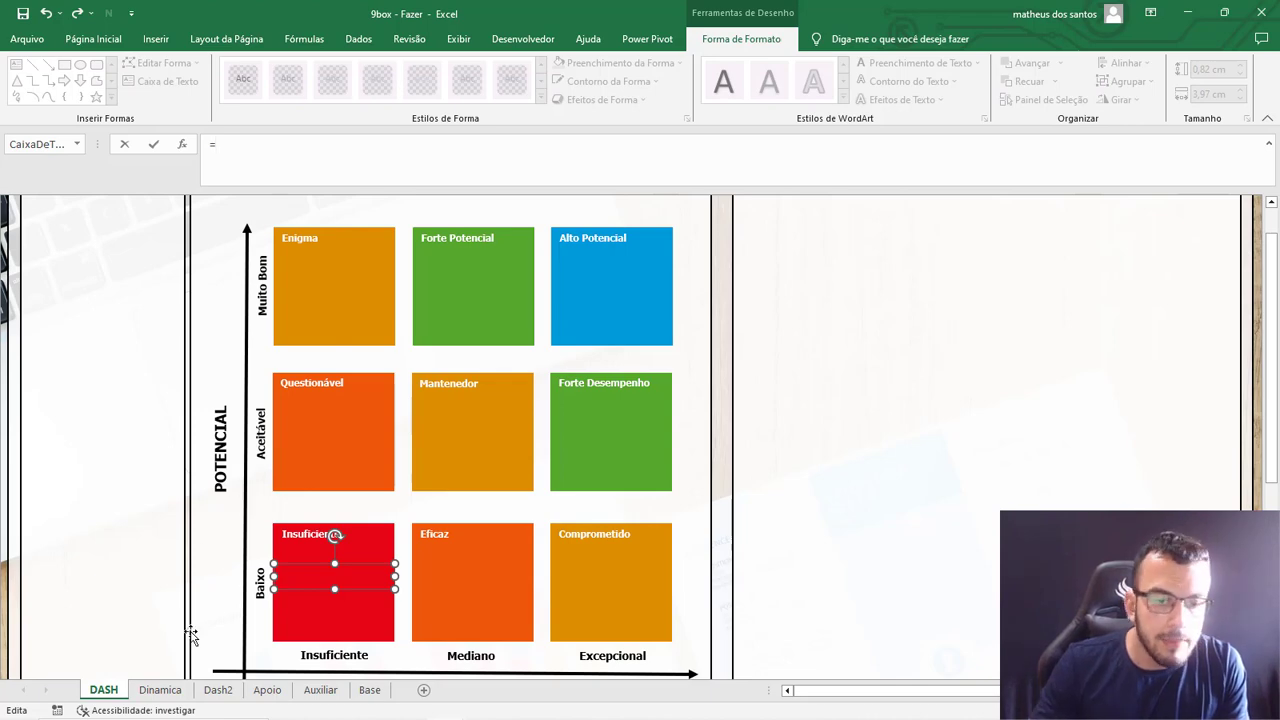
click(170, 692)
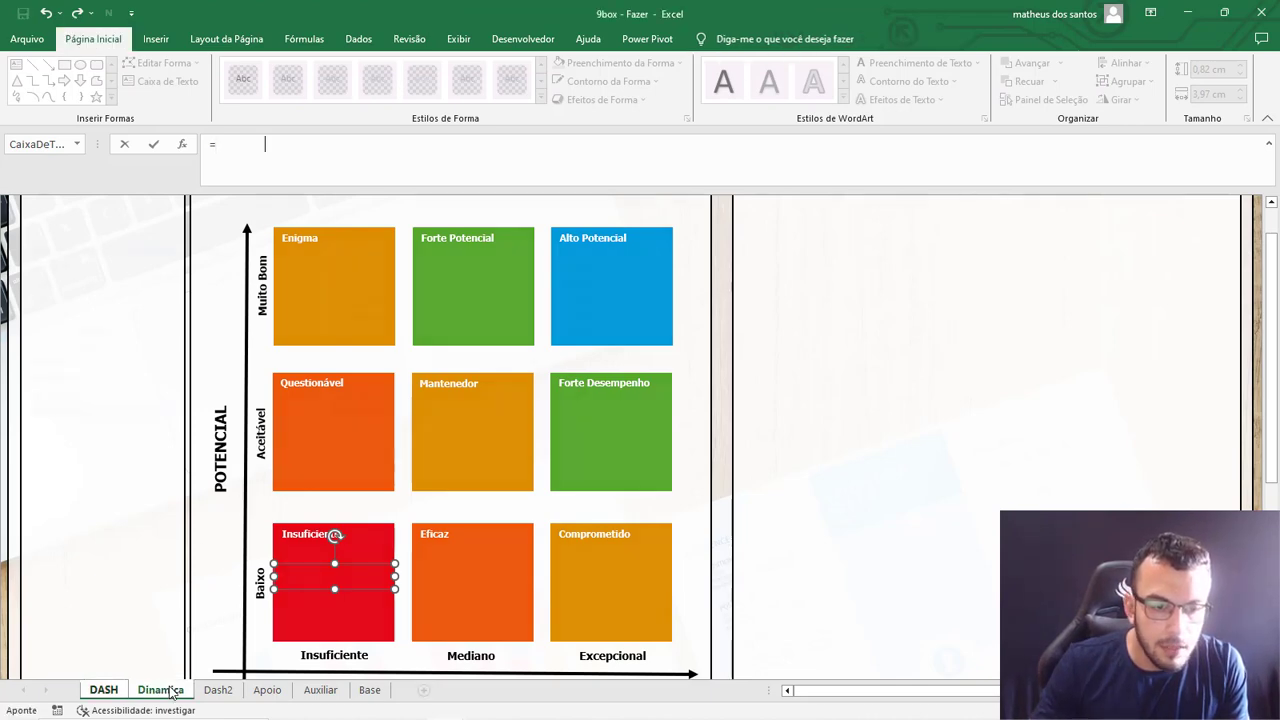
click(572, 266)
key(Return)
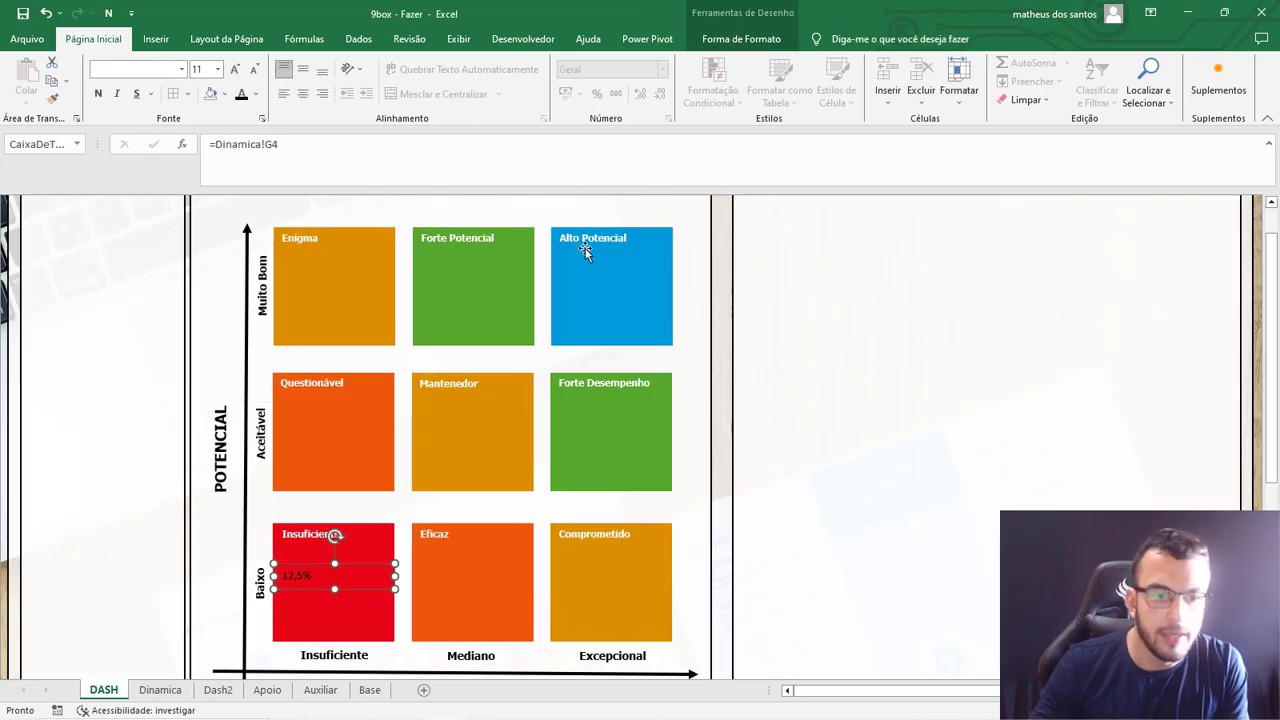
Centre the linked percentage horizontally and vertically, and make it 18 pt, bold and white.
click(302, 69)
click(302, 93)
click(234, 69)
click(234, 69)
click(234, 69)
click(234, 69)
click(234, 69)
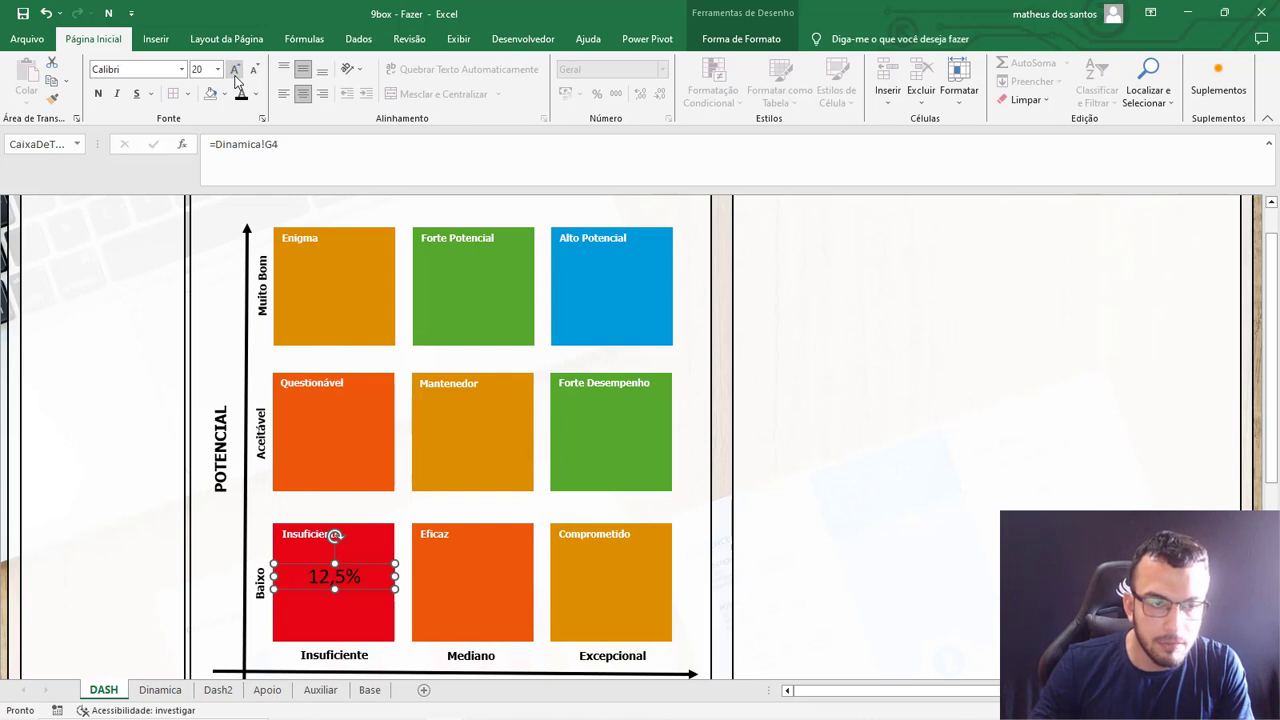
click(252, 71)
click(98, 93)
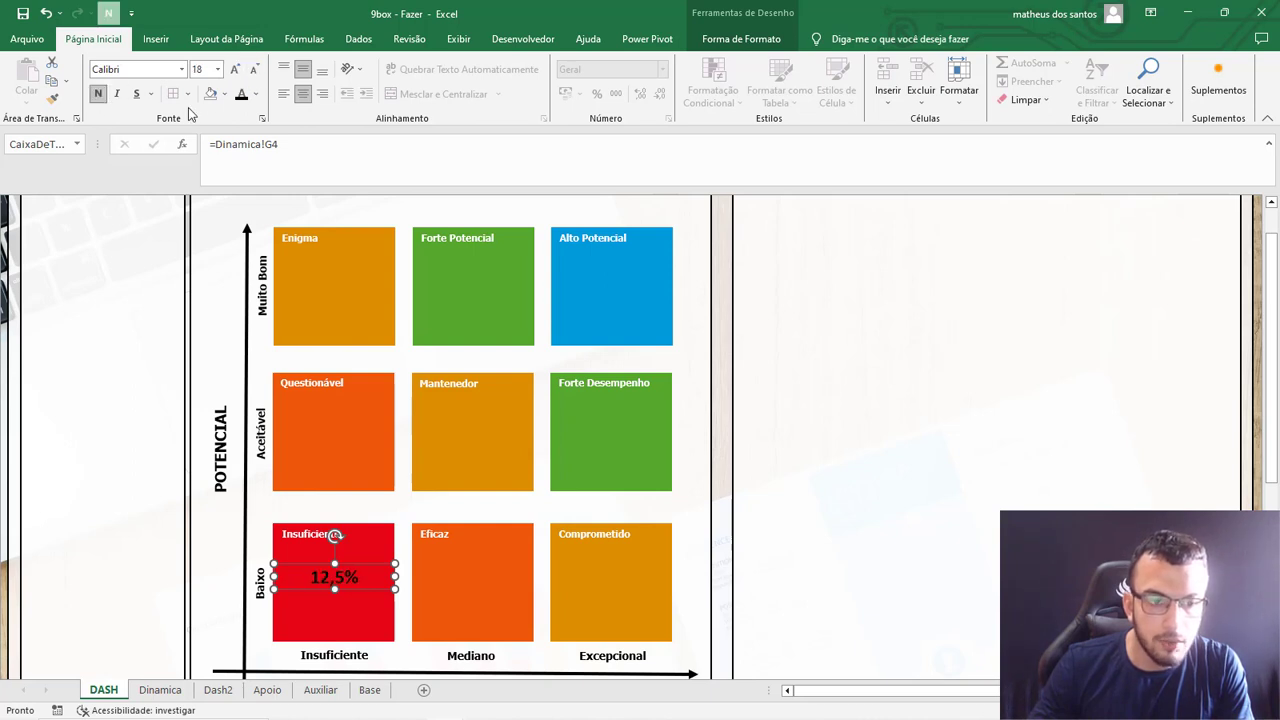
click(256, 93)
click(241, 149)
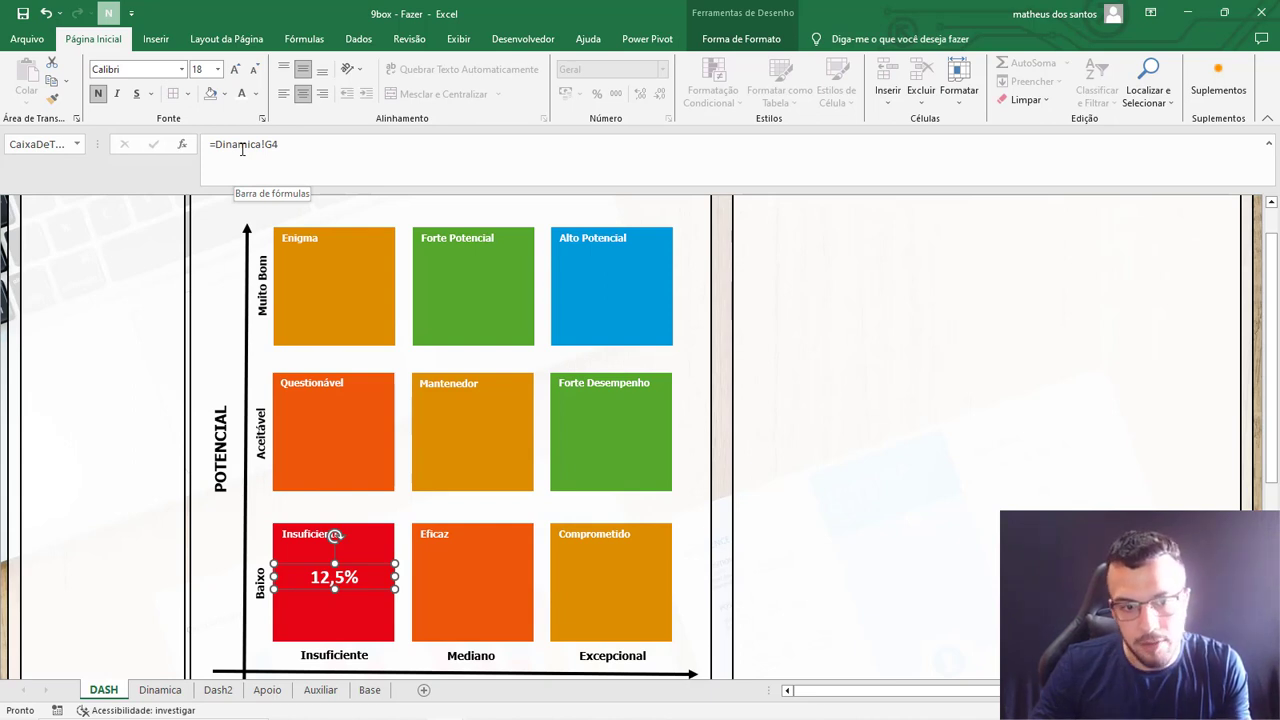
Duplicate the percentage text box and place the copy directly below the original in the Insuficiente square.
key(ctrl+c)
key(ctrl+v)
drag(379, 575, 367, 592)
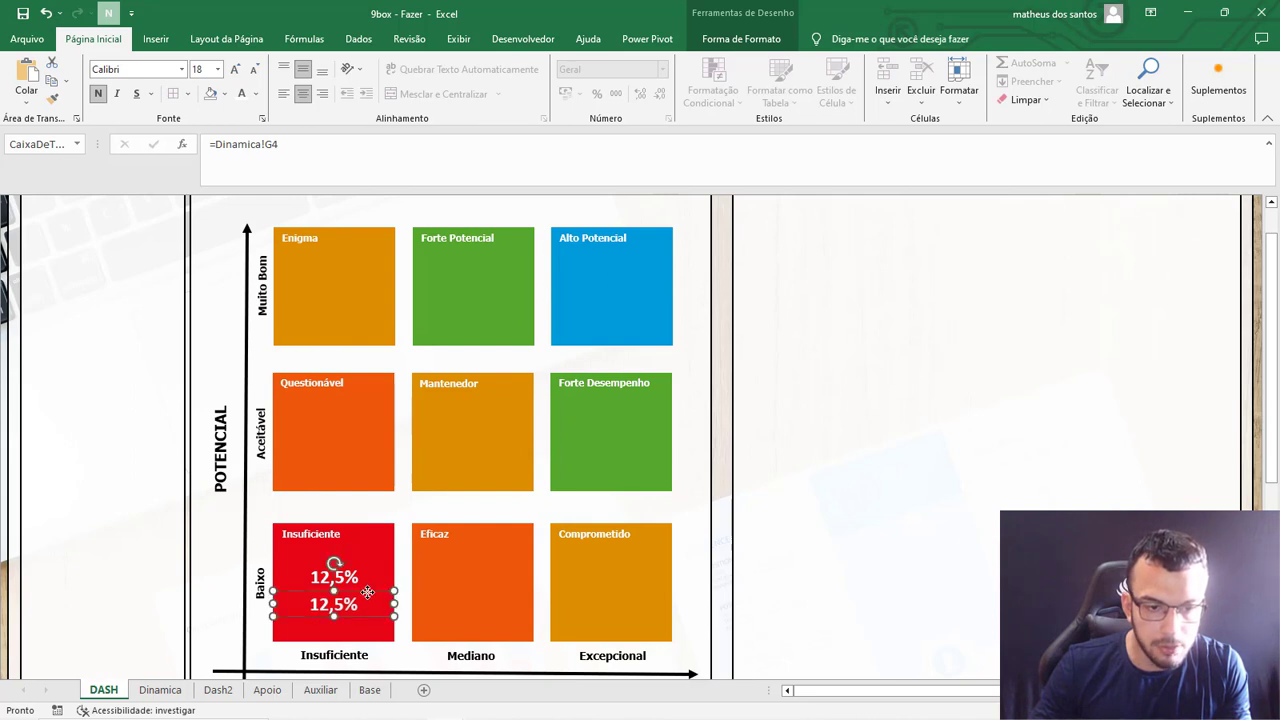
Clear the duplicated text box's link and begin a new reference to the Dinamica sheet.
drag(280, 145, 186, 133)
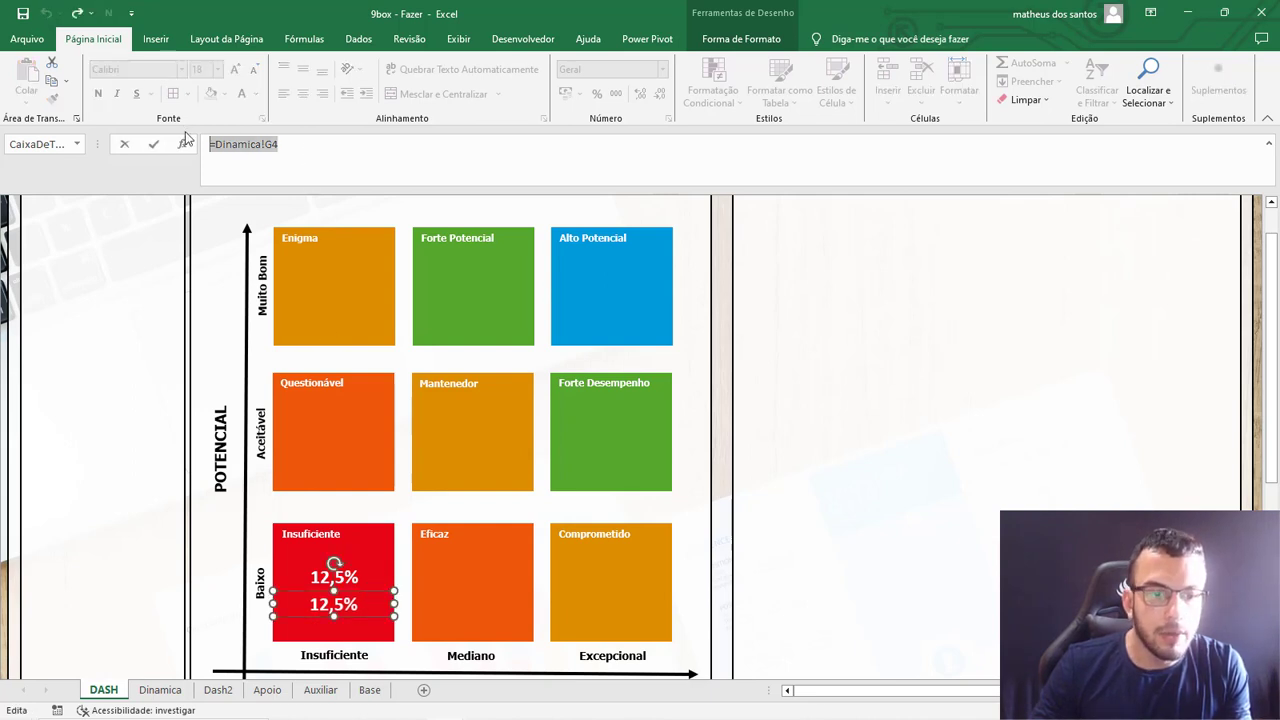
key(BackSpace)
text(=)
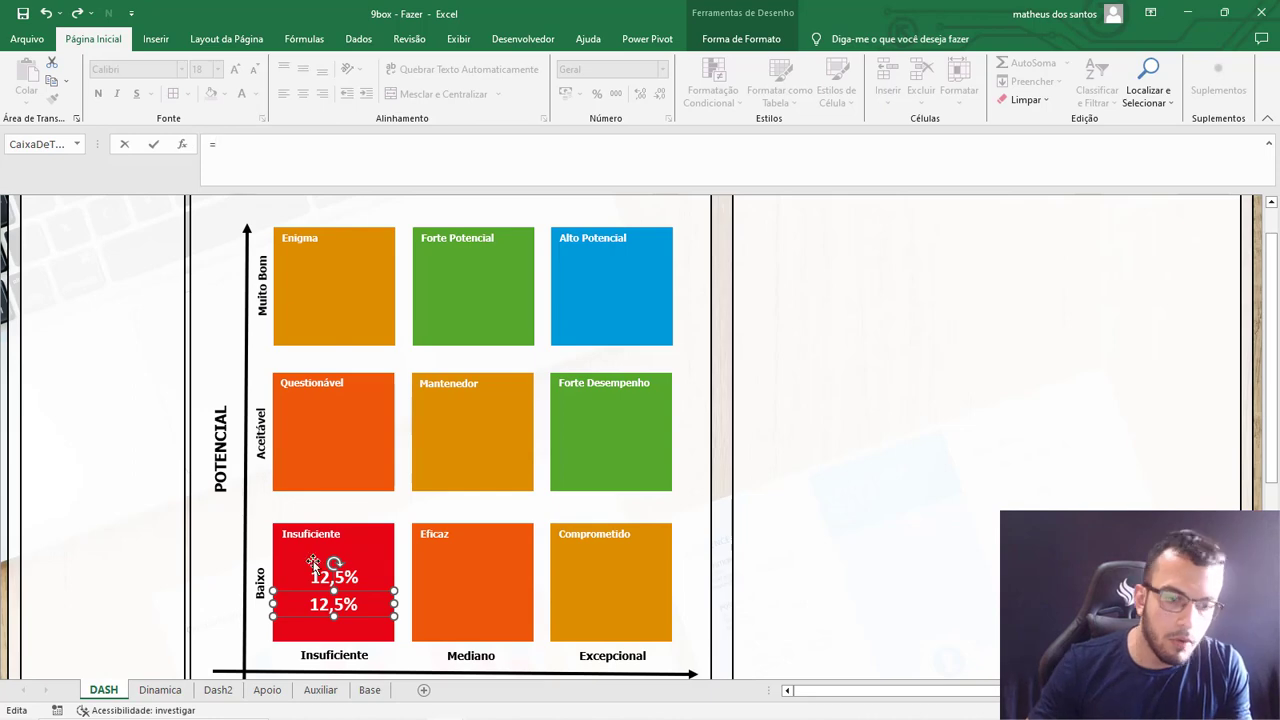
click(175, 689)
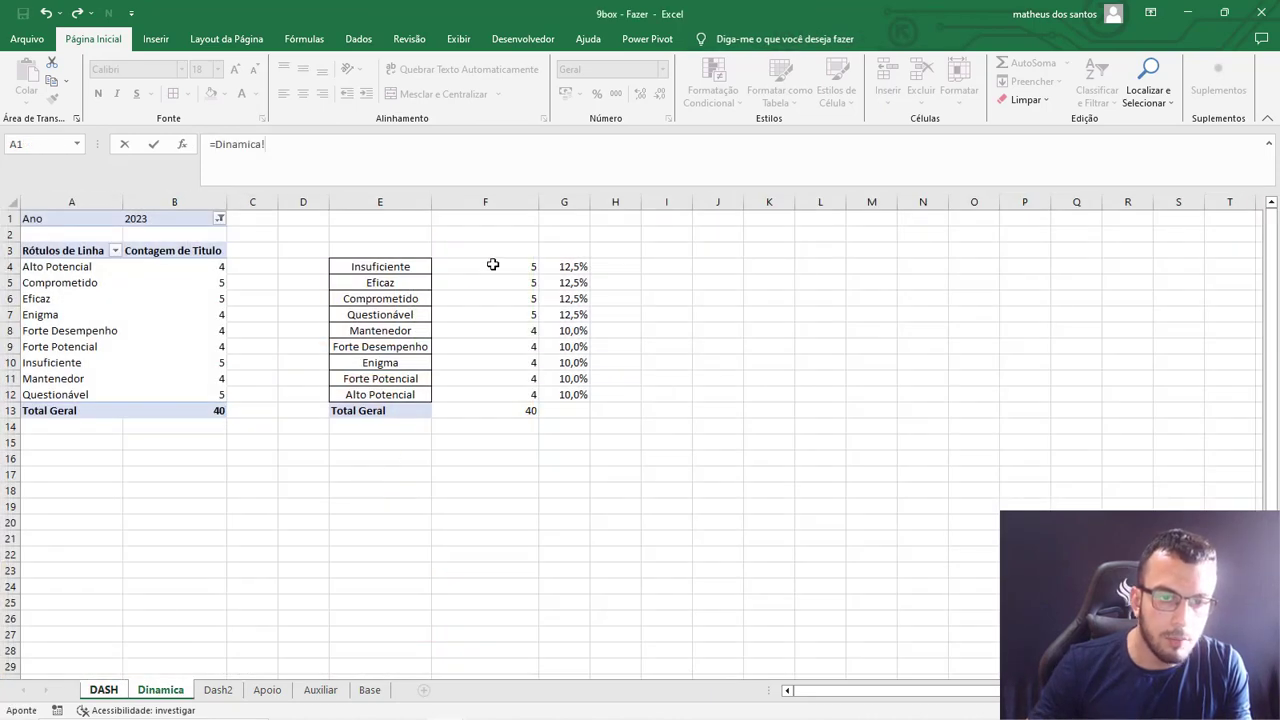
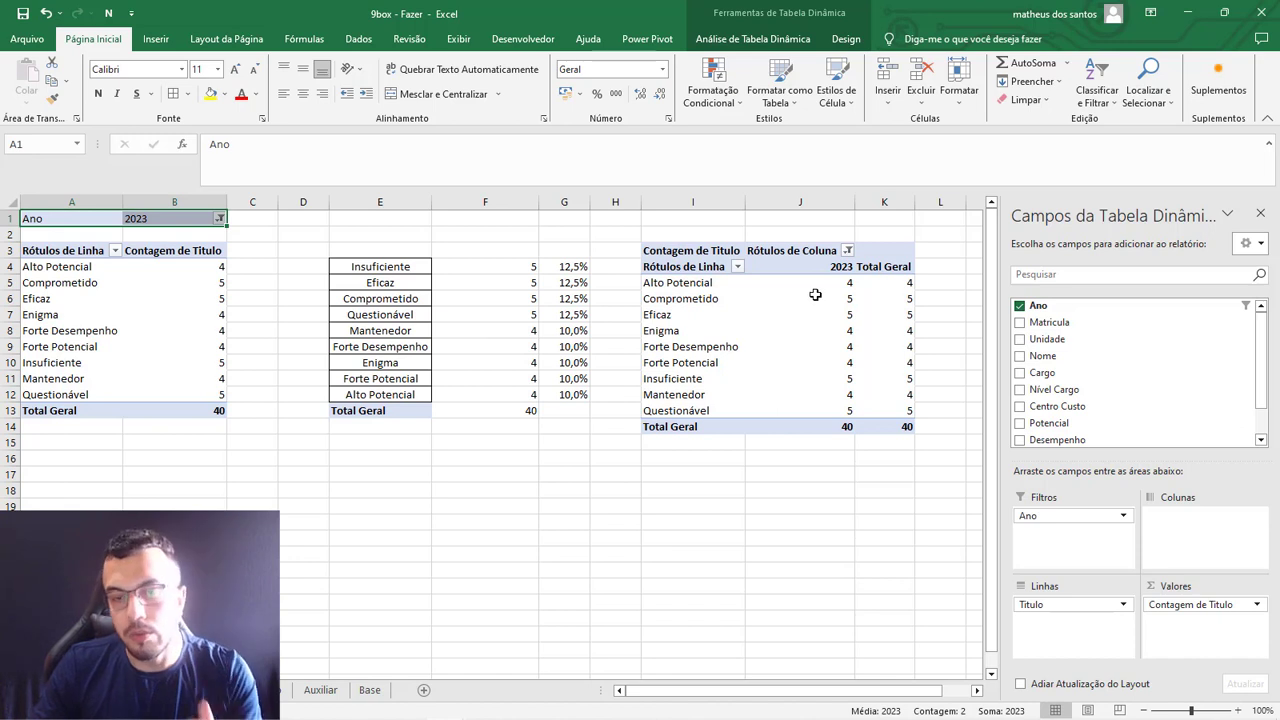
Include 2022 alongside 2023 in the column-label year filter of the second pivot table.
click(818, 284)
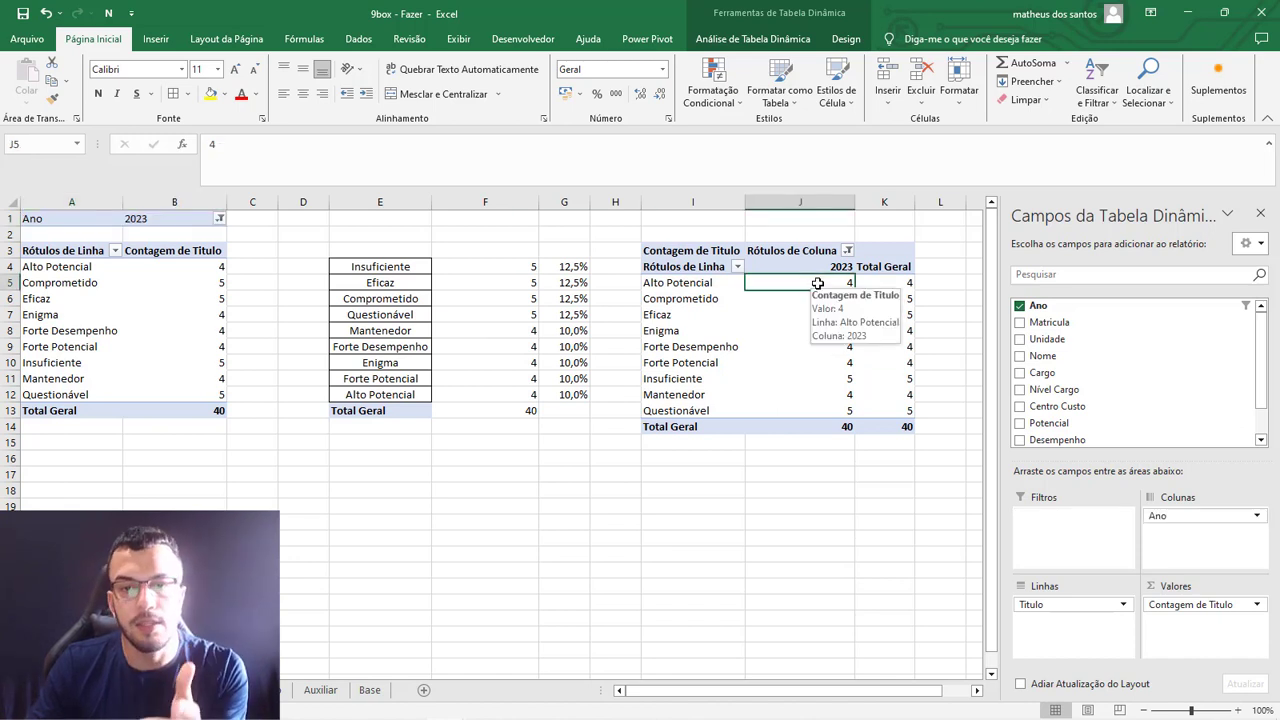
drag(832, 266, 831, 420)
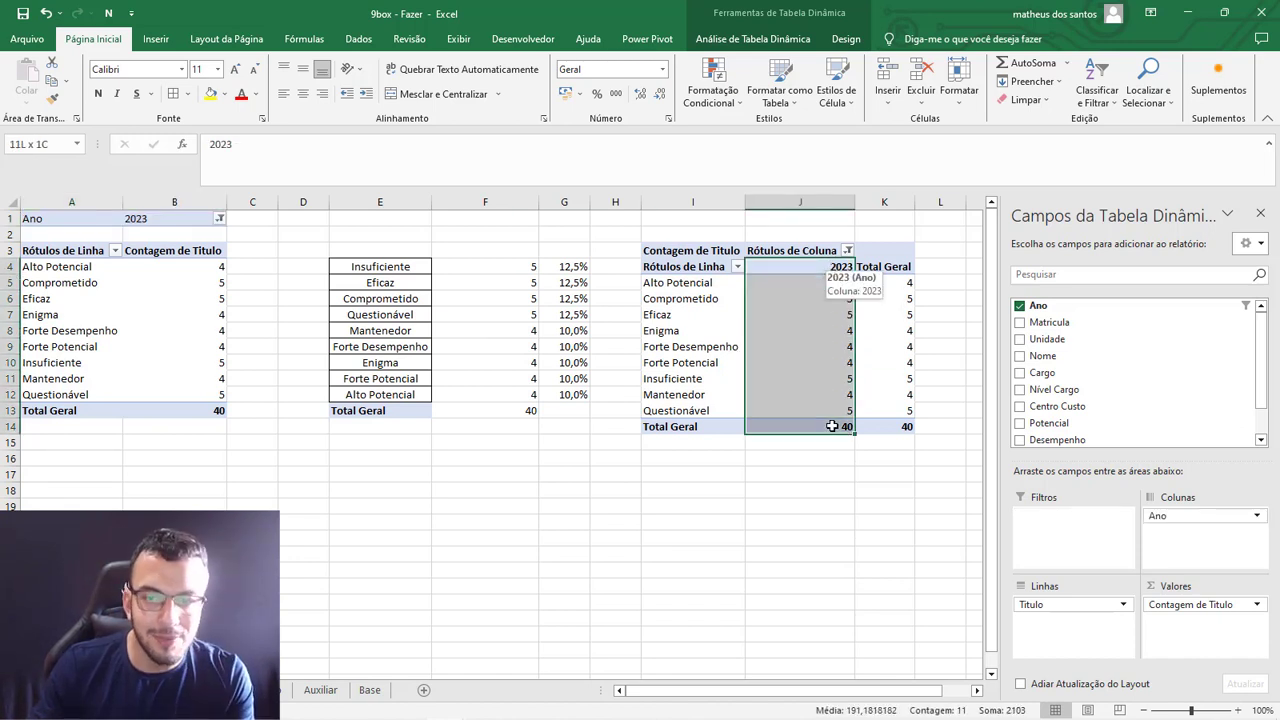
click(848, 250)
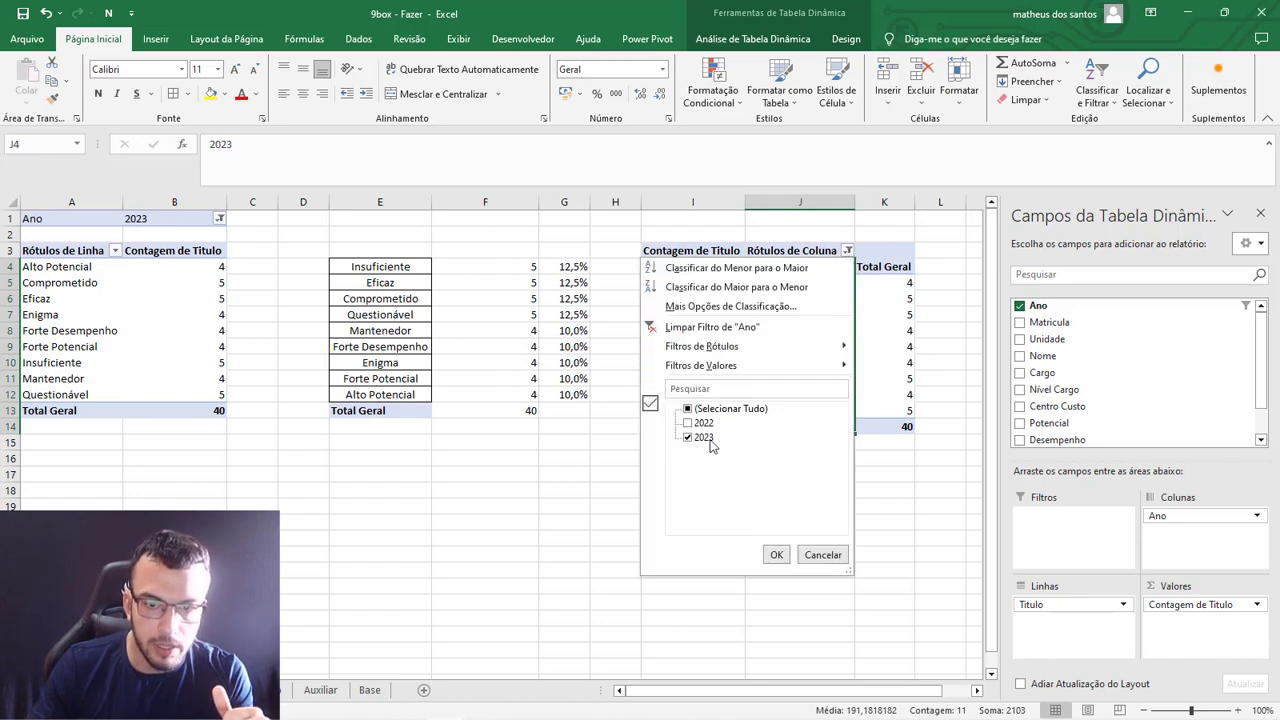
click(688, 423)
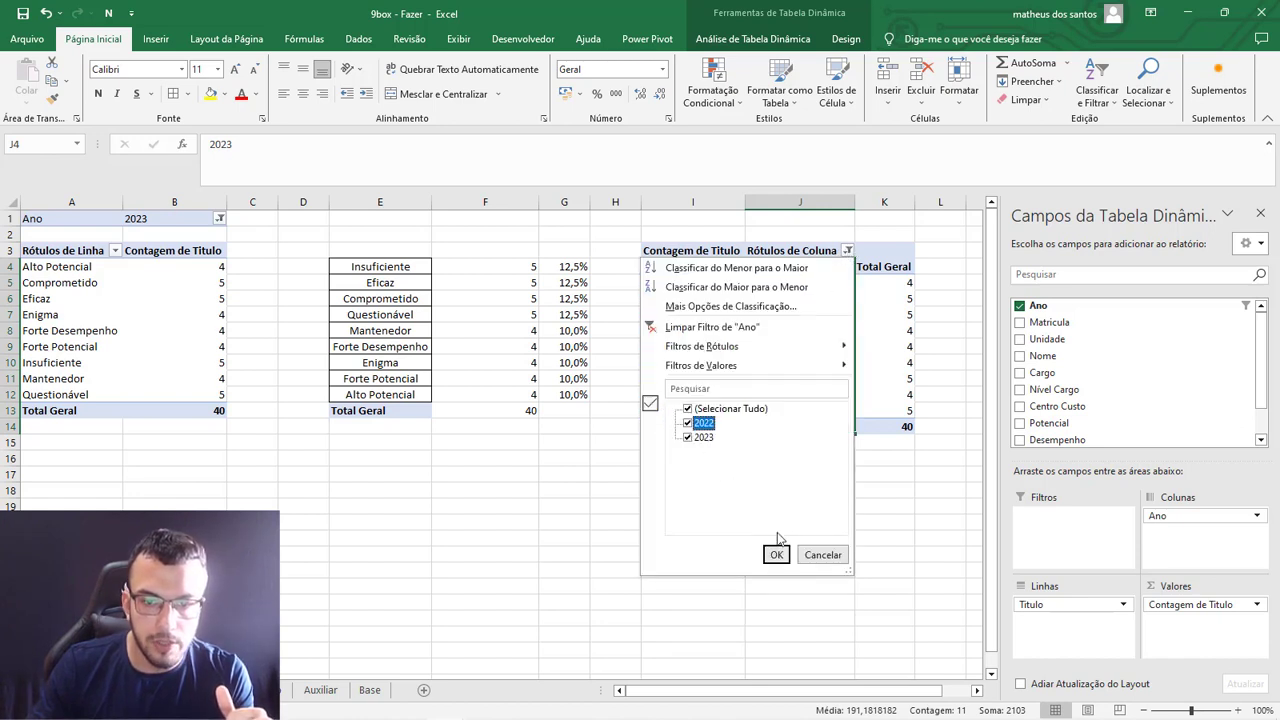
click(776, 555)
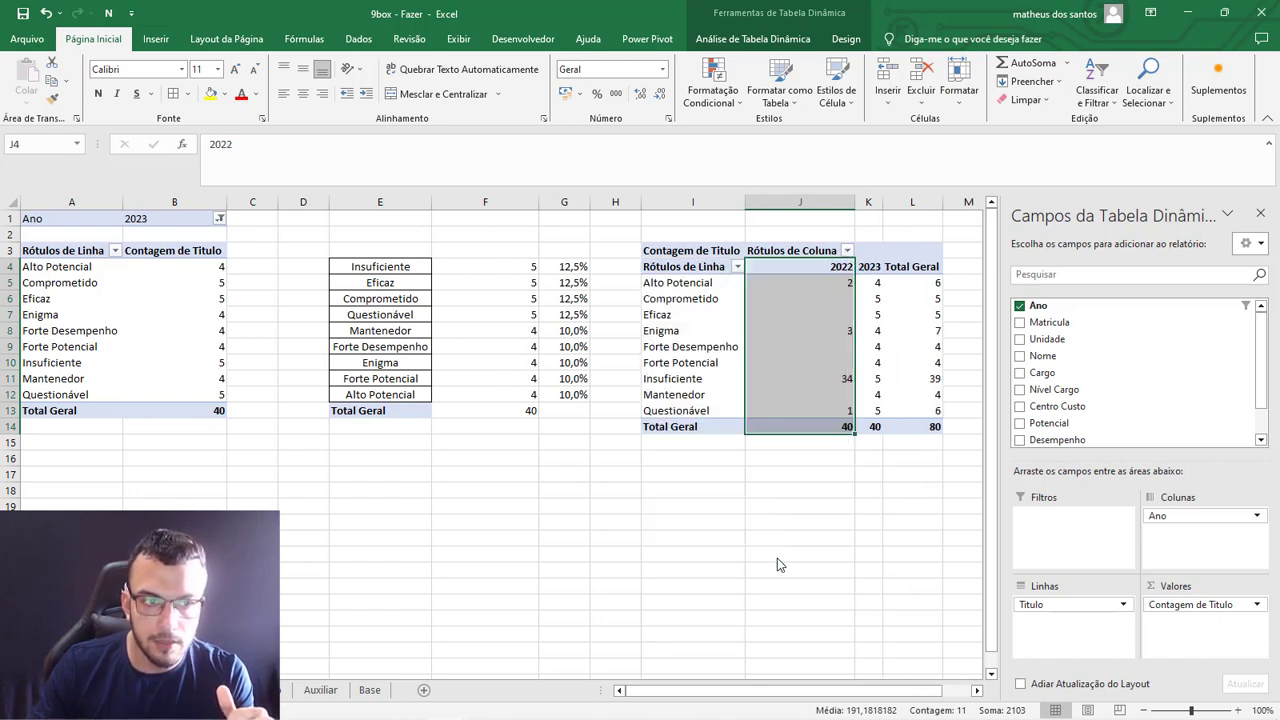
click(220, 219)
click(695, 464)
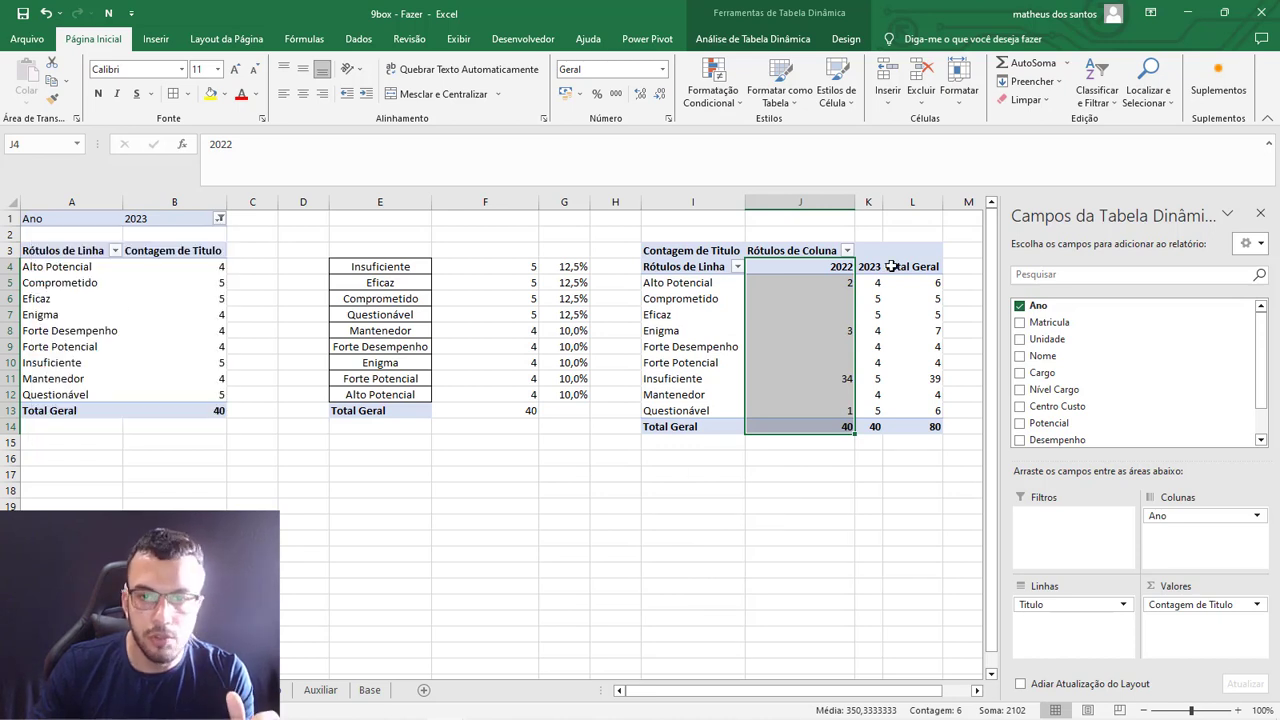
click(920, 330)
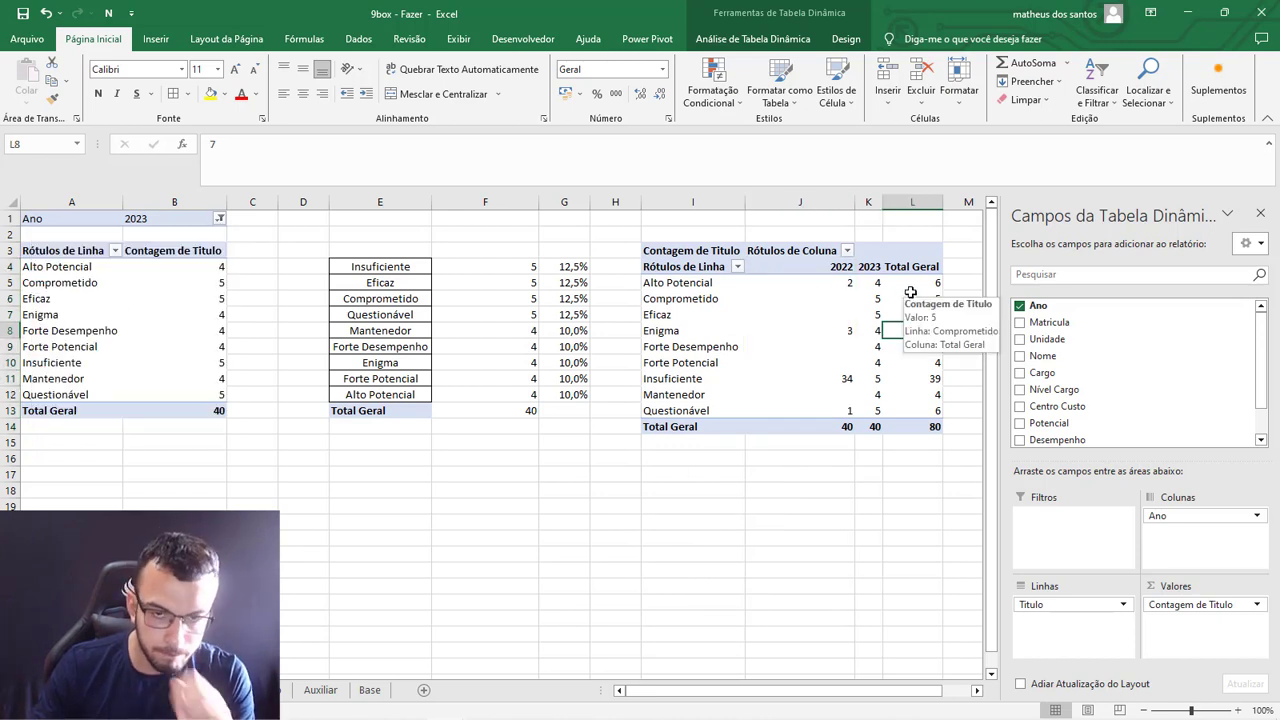
click(846, 518)
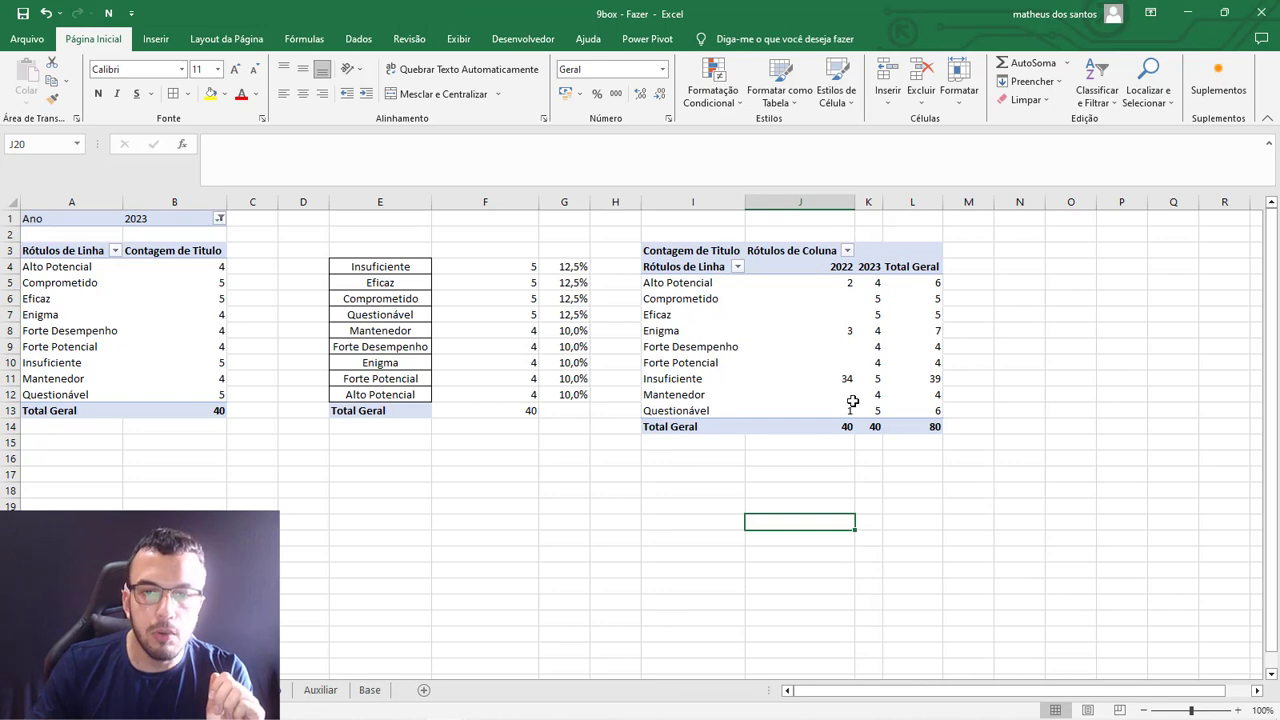
Insert a clustered bar (Barras Agrupadas) pivot chart from the pivot table comparing title counts for 2022 and 2023.
click(835, 314)
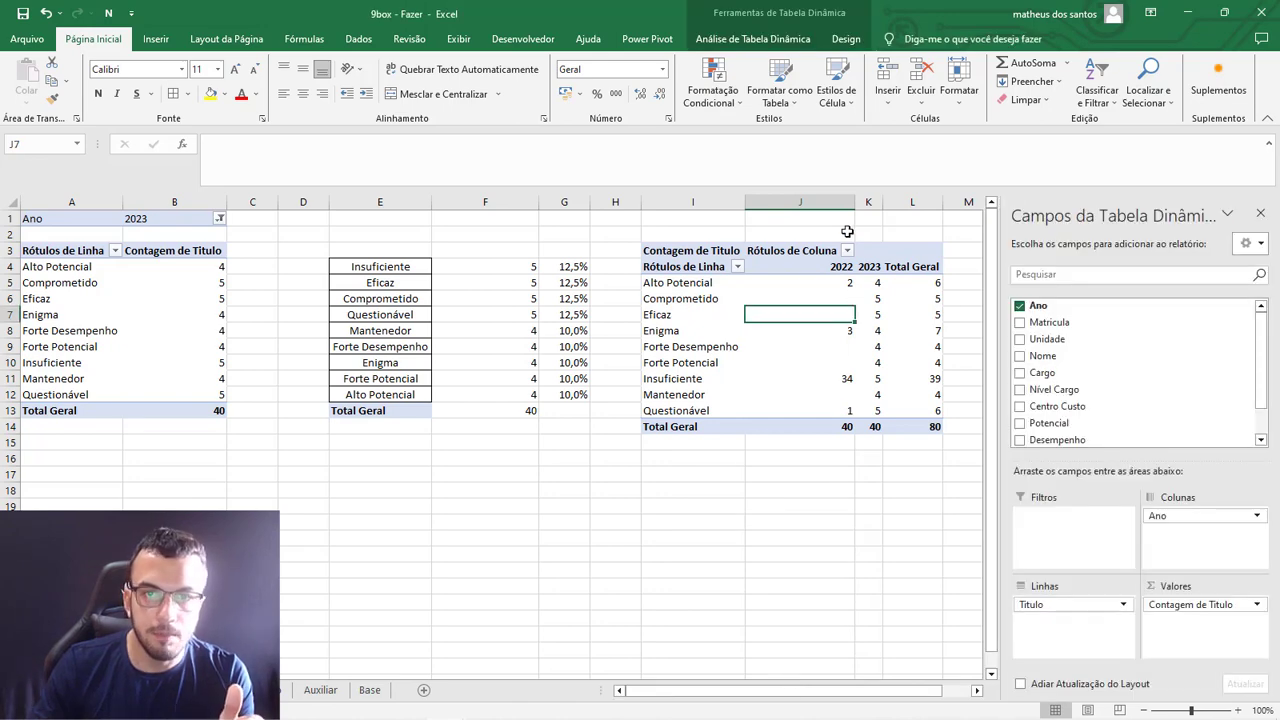
click(753, 39)
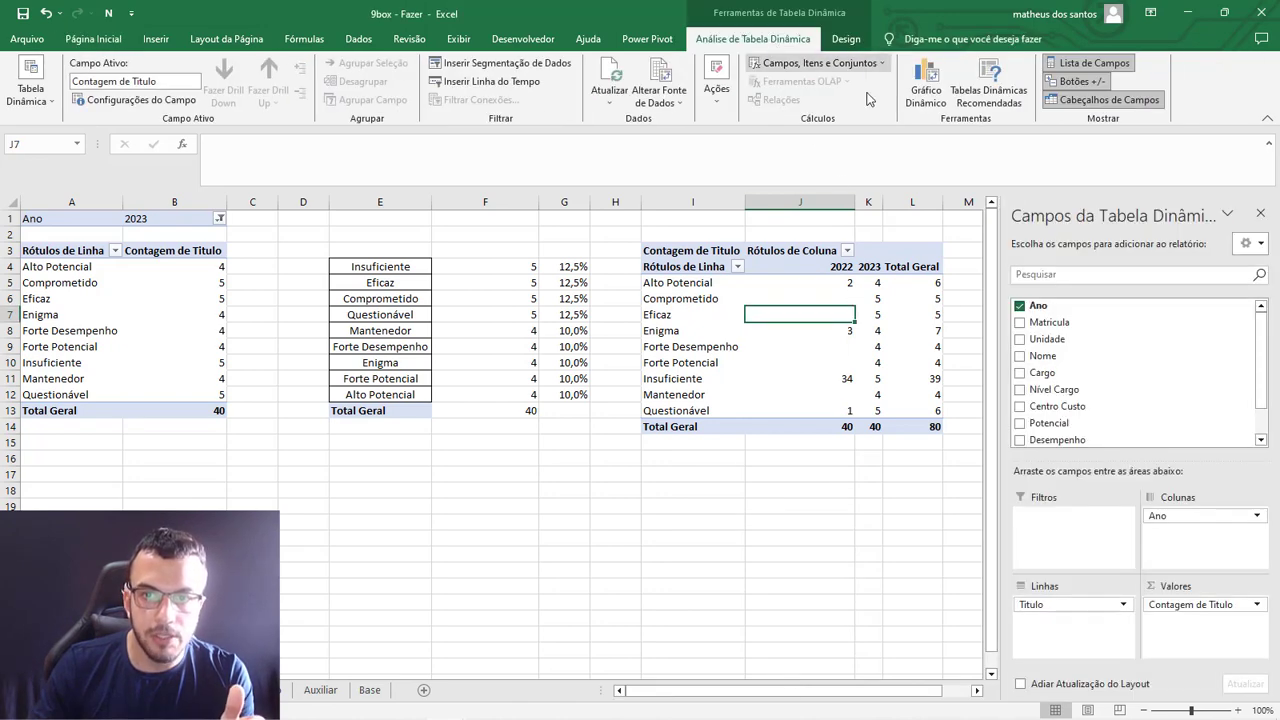
click(927, 96)
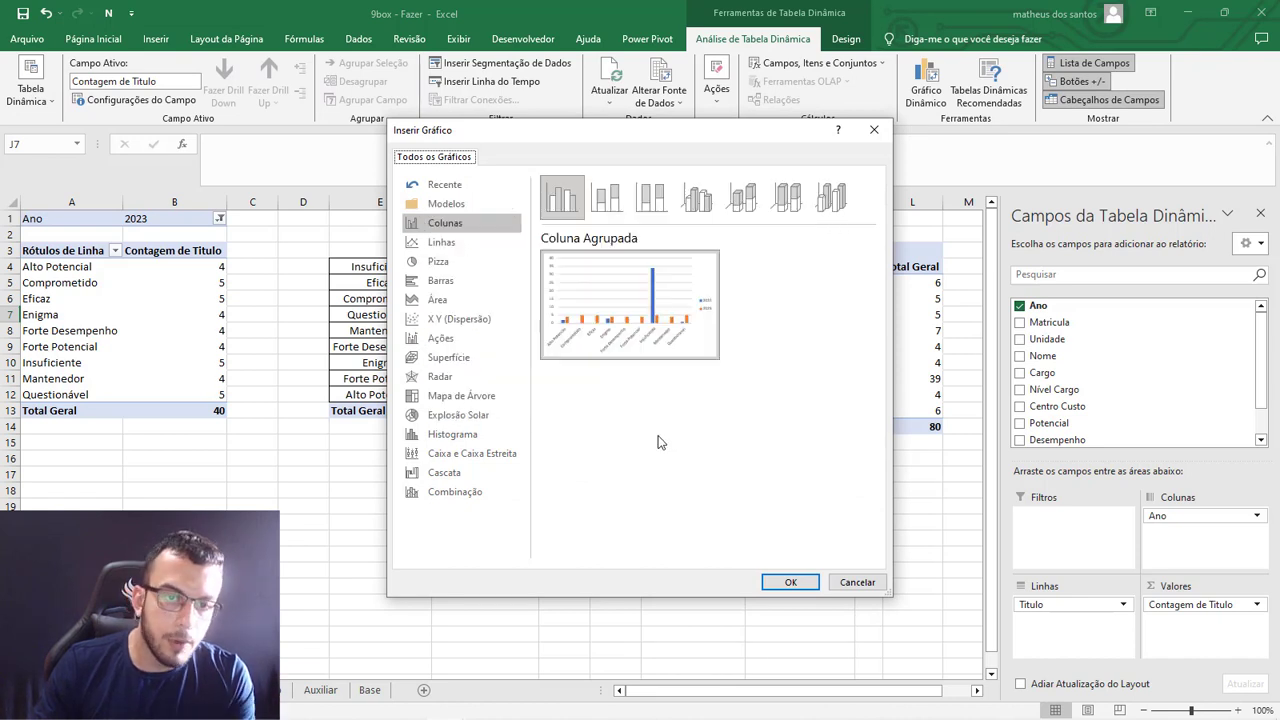
click(441, 242)
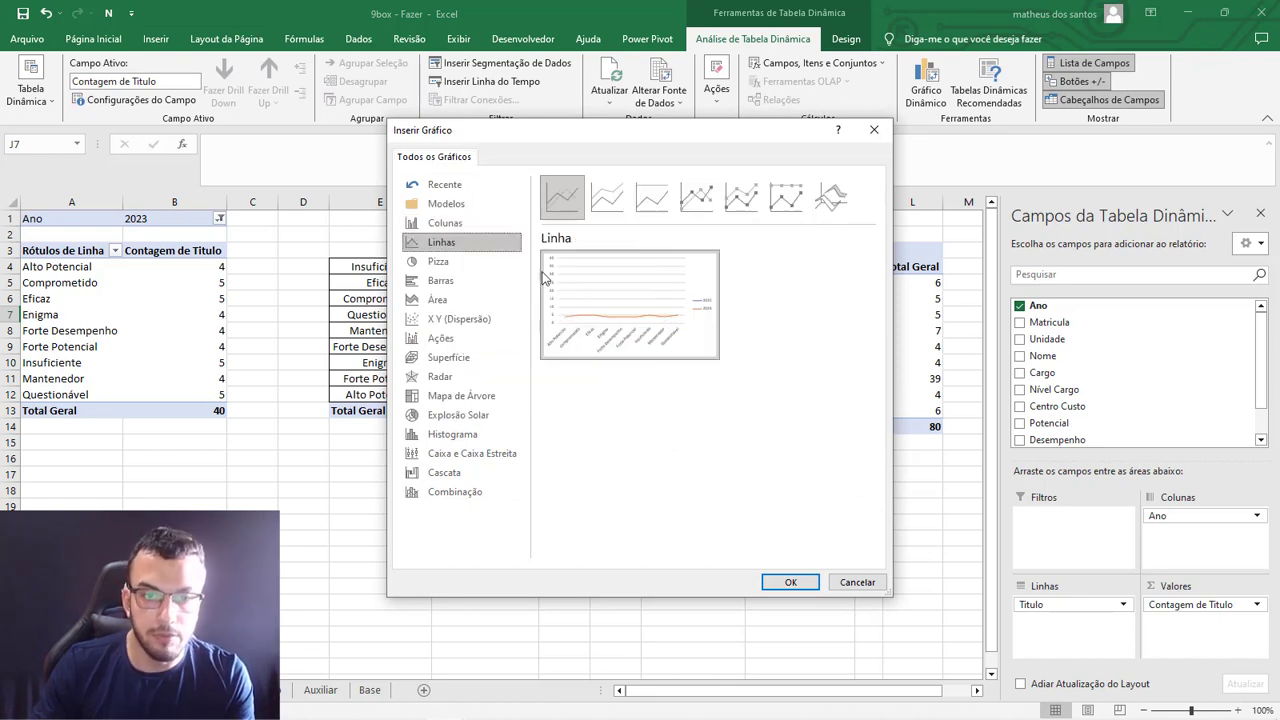
mouse_move(630, 300)
click(469, 227)
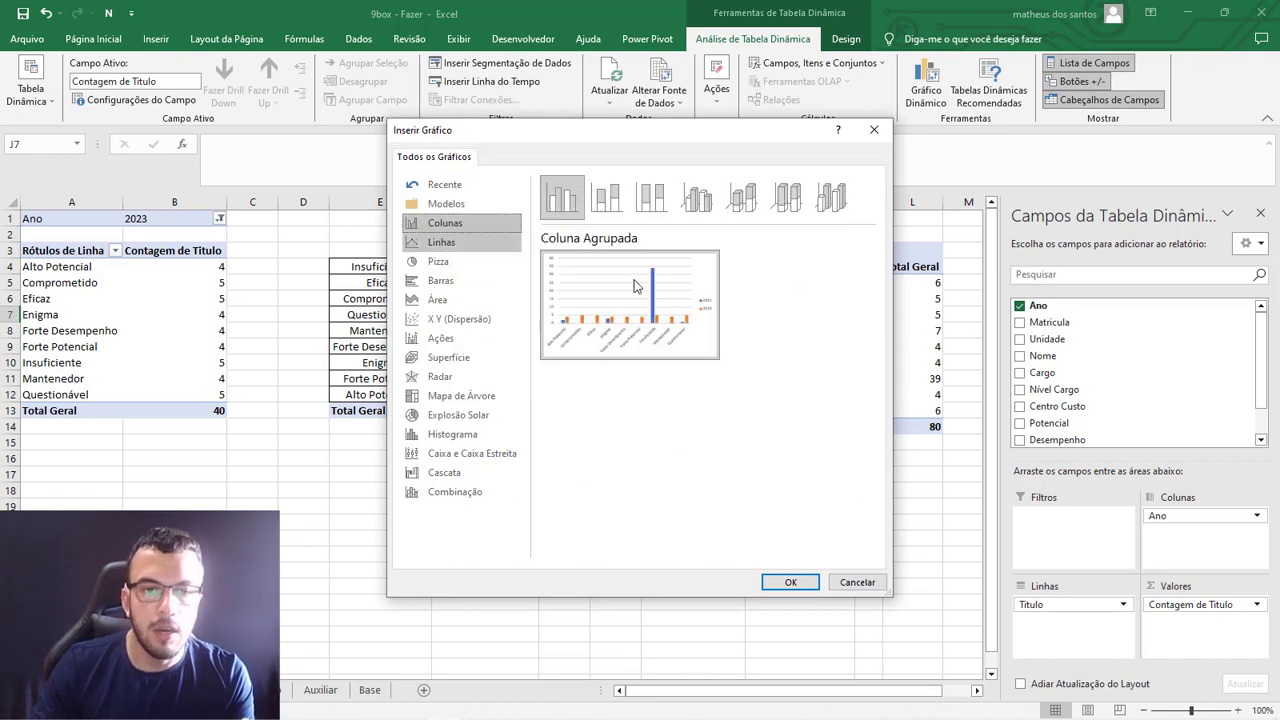
mouse_move(510, 333)
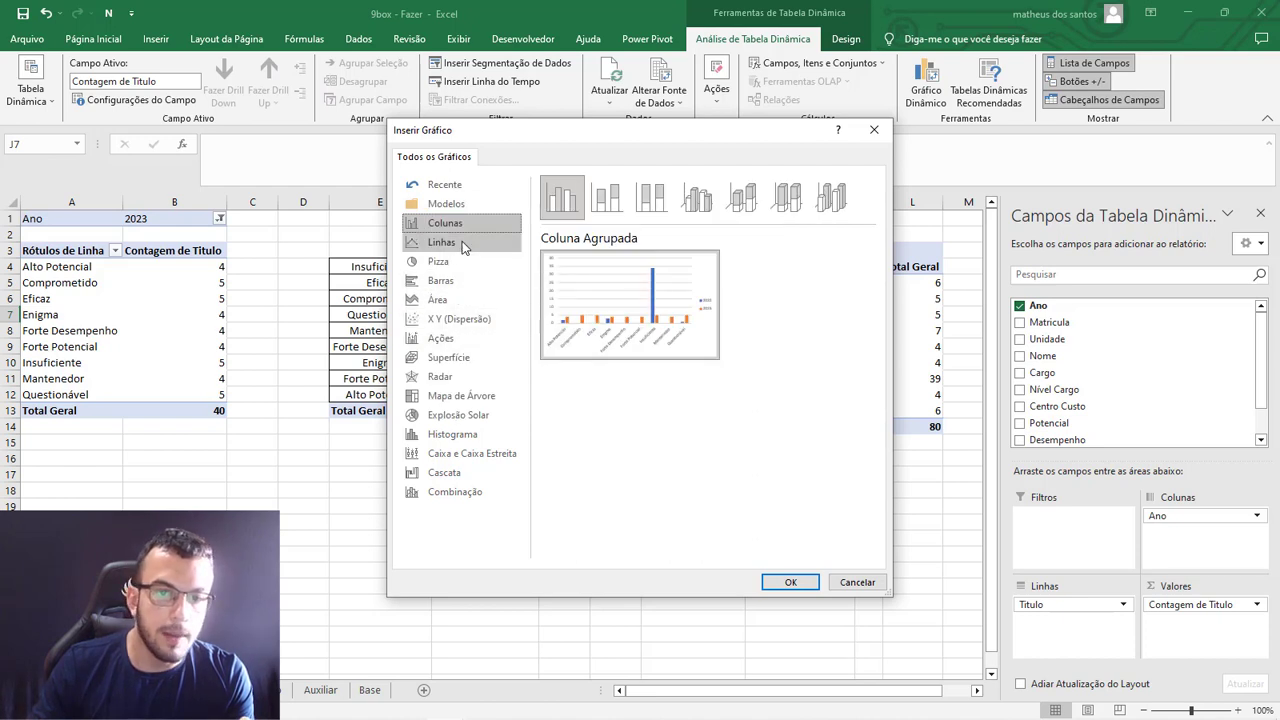
click(451, 278)
mouse_move(632, 291)
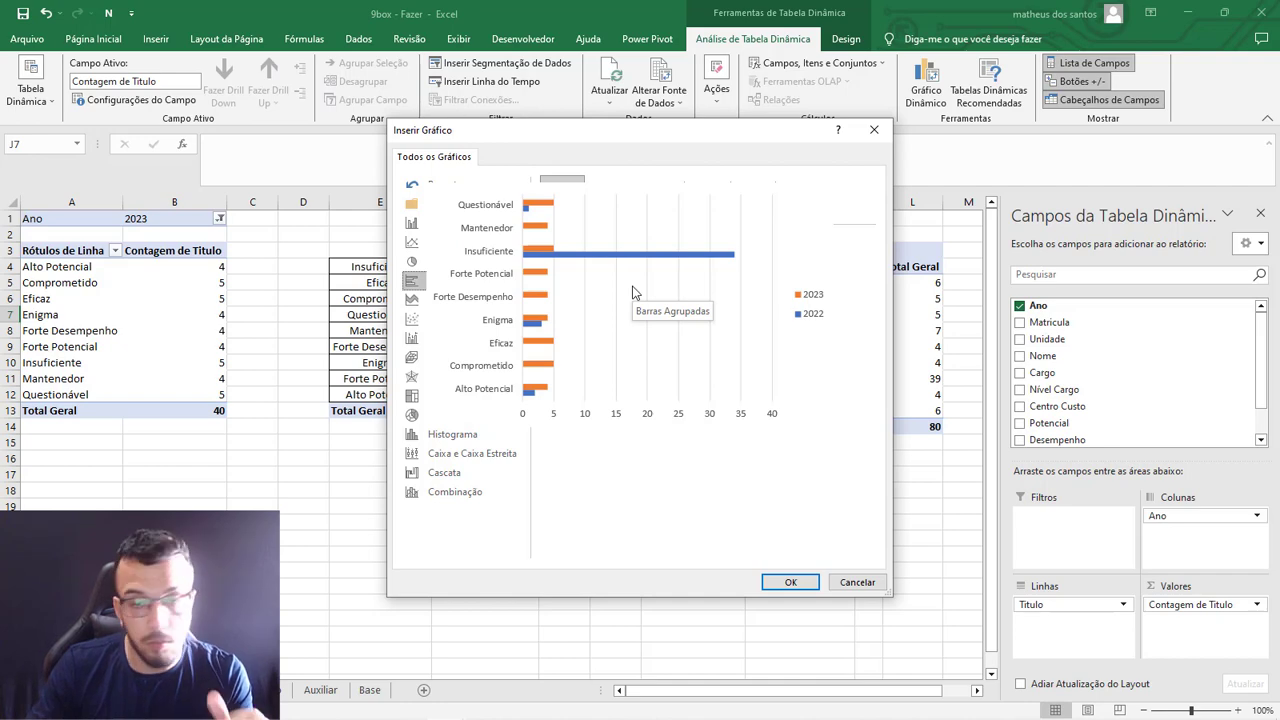
double_click(632, 291)
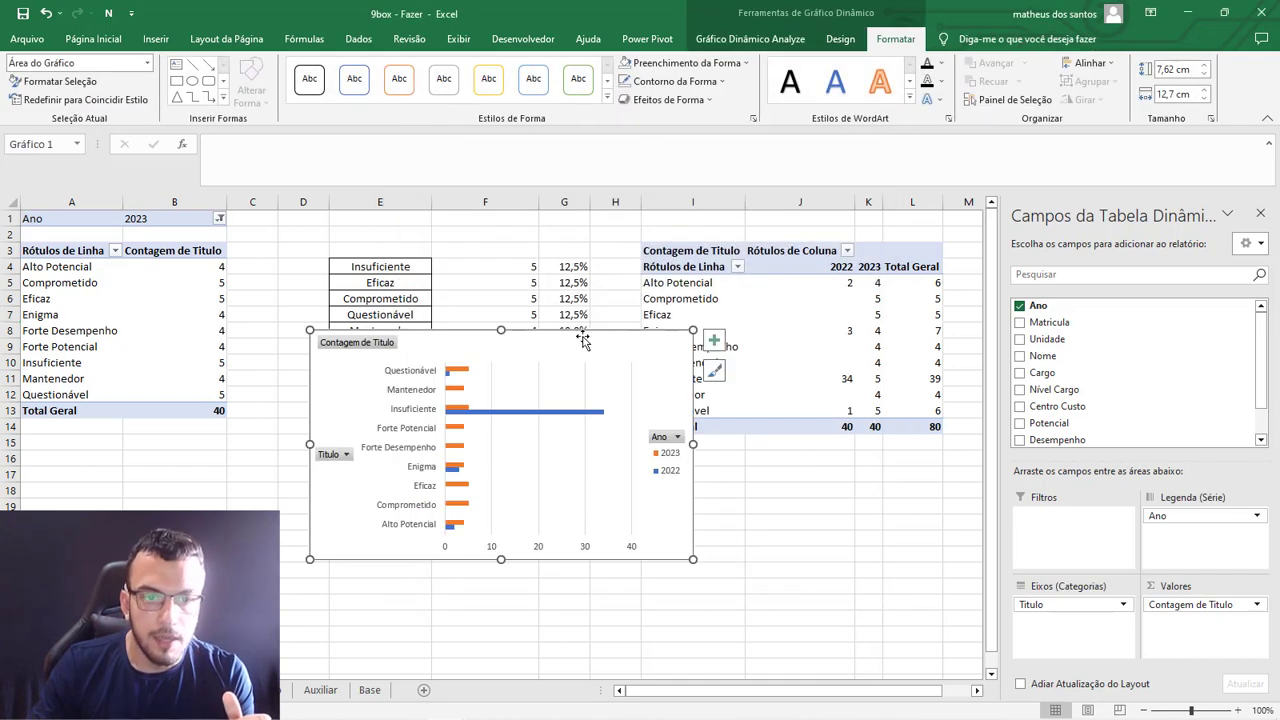
Hide all field buttons on the new pivot chart.
click(761, 474)
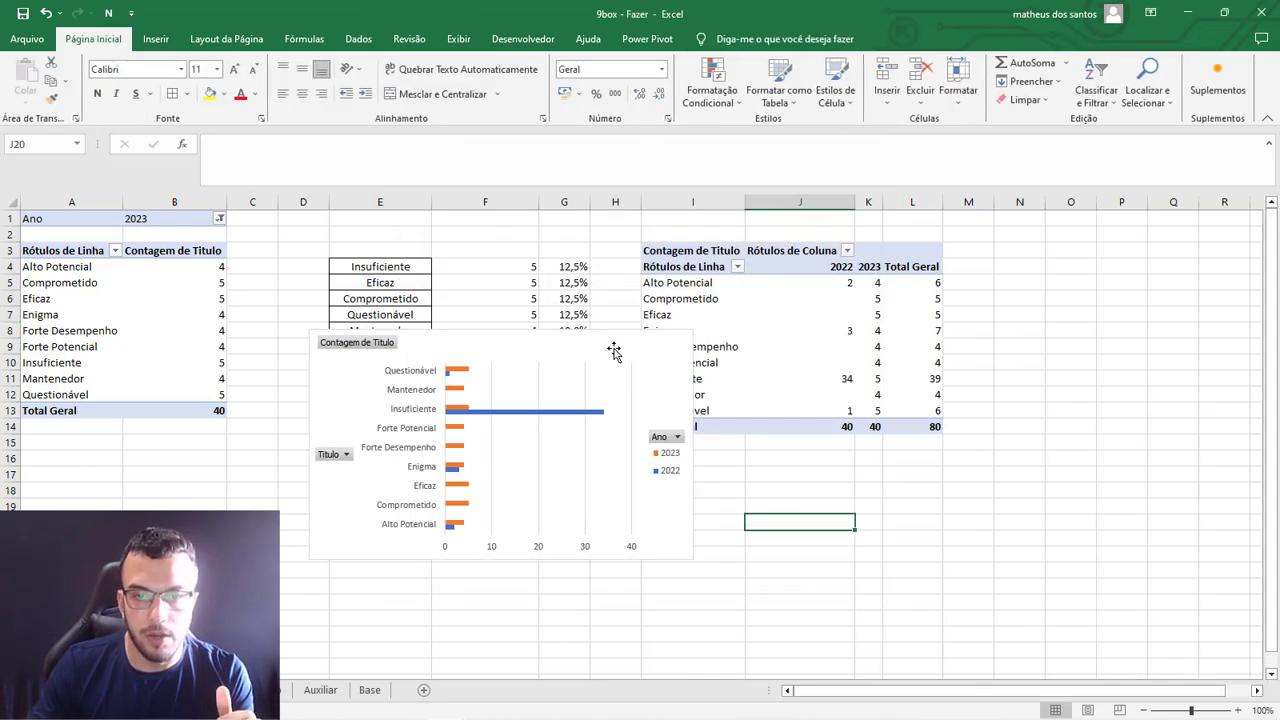
click(611, 349)
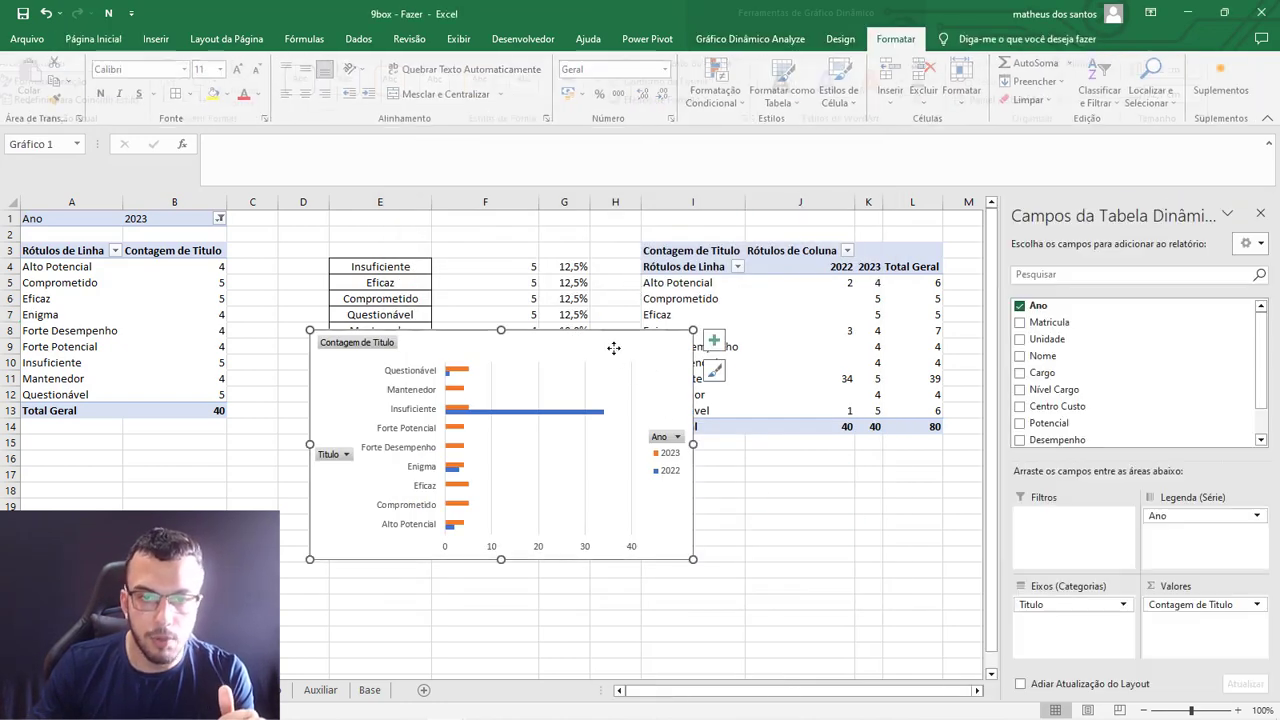
click(766, 40)
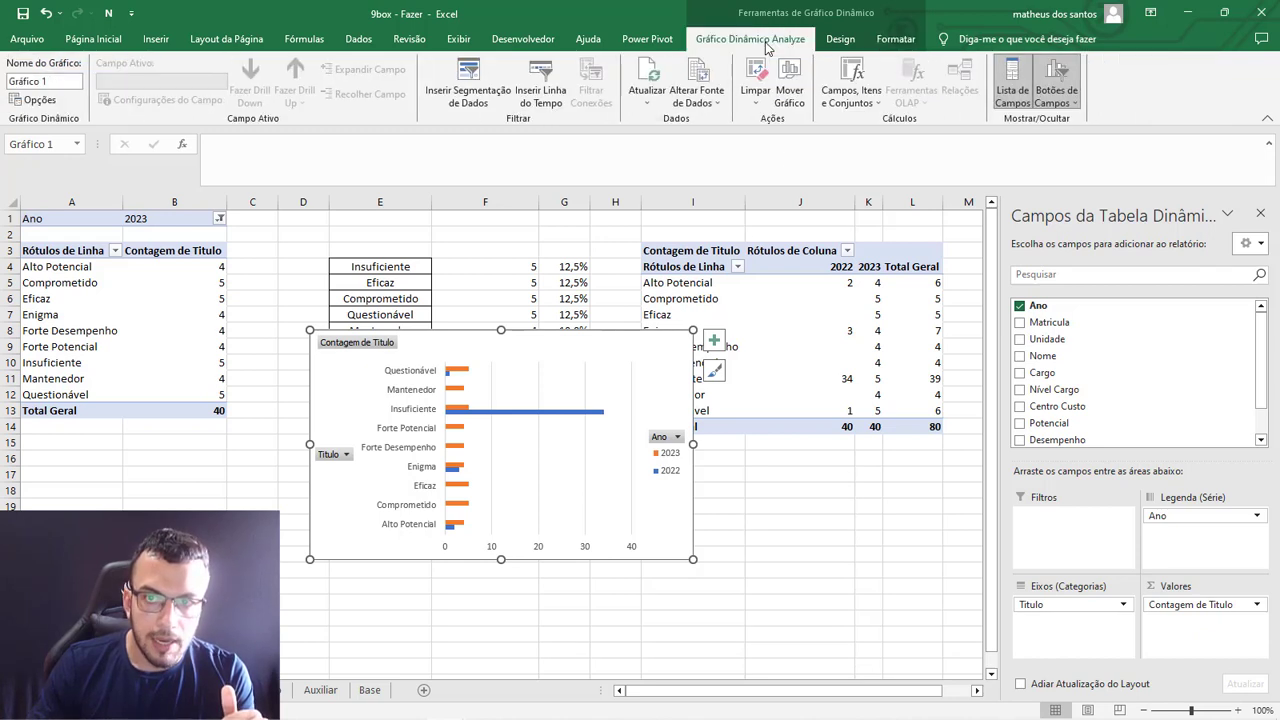
click(1058, 72)
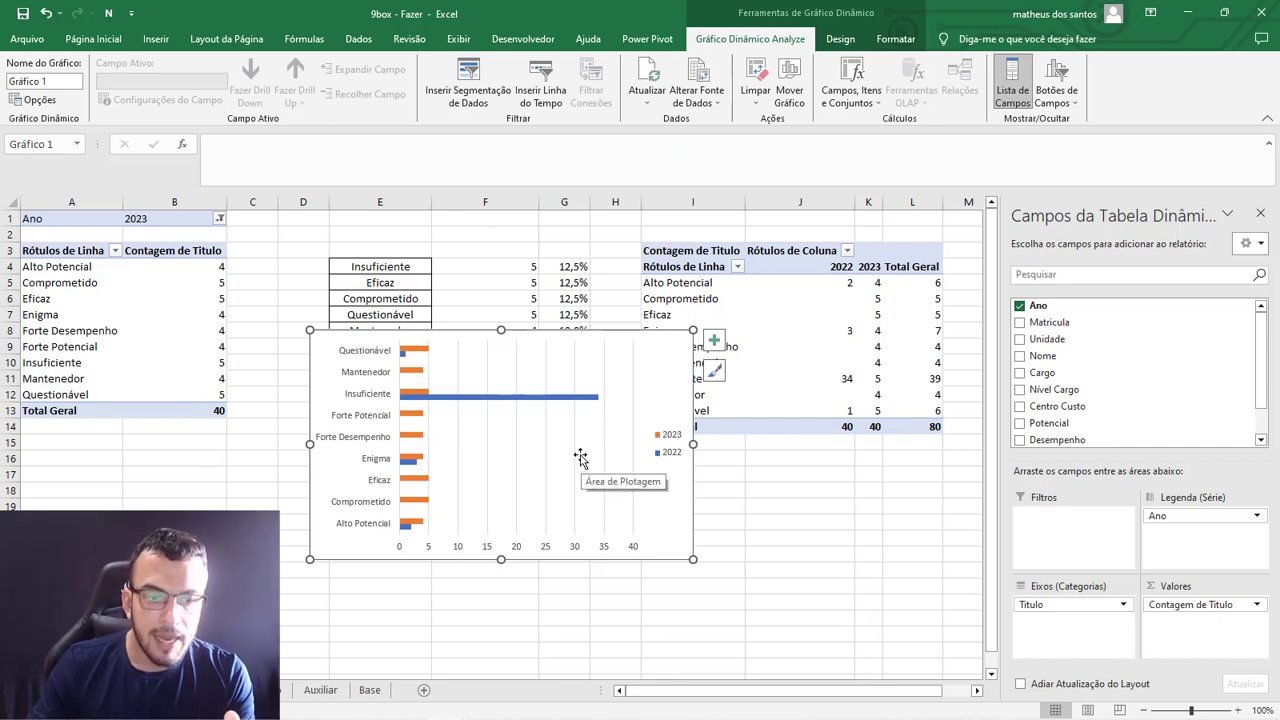
click(574, 550)
right_click(574, 553)
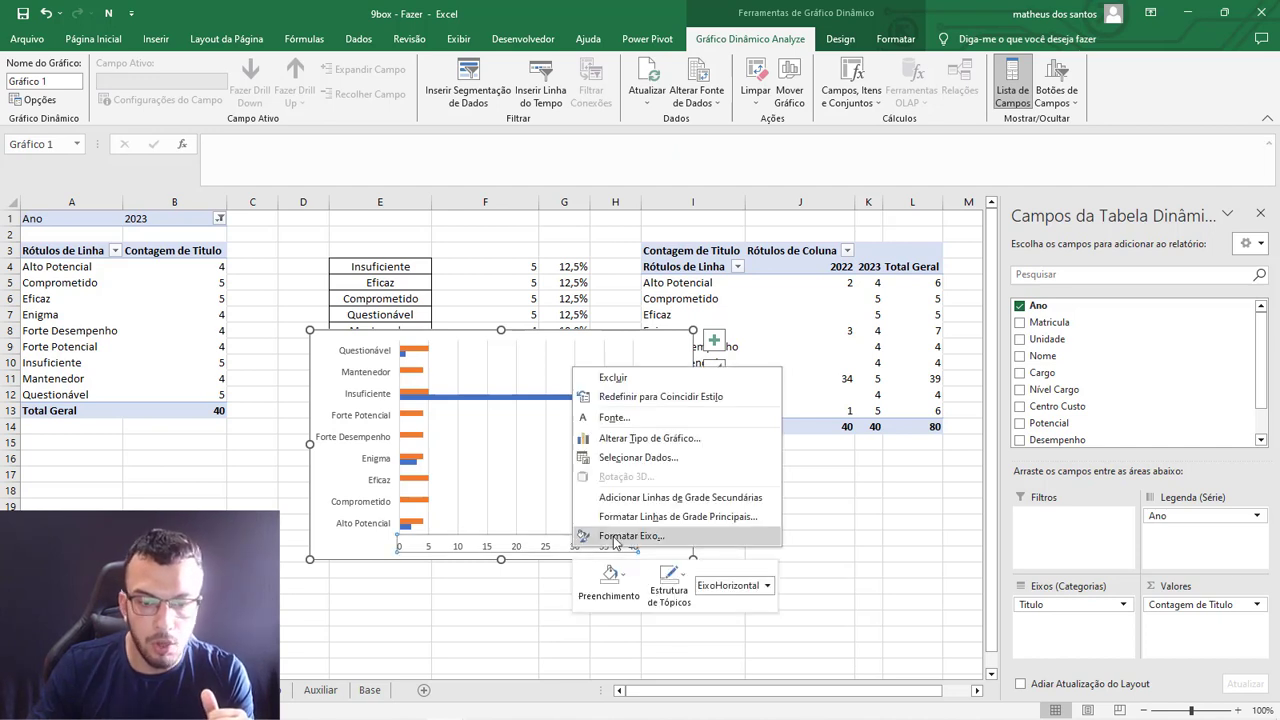
click(615, 538)
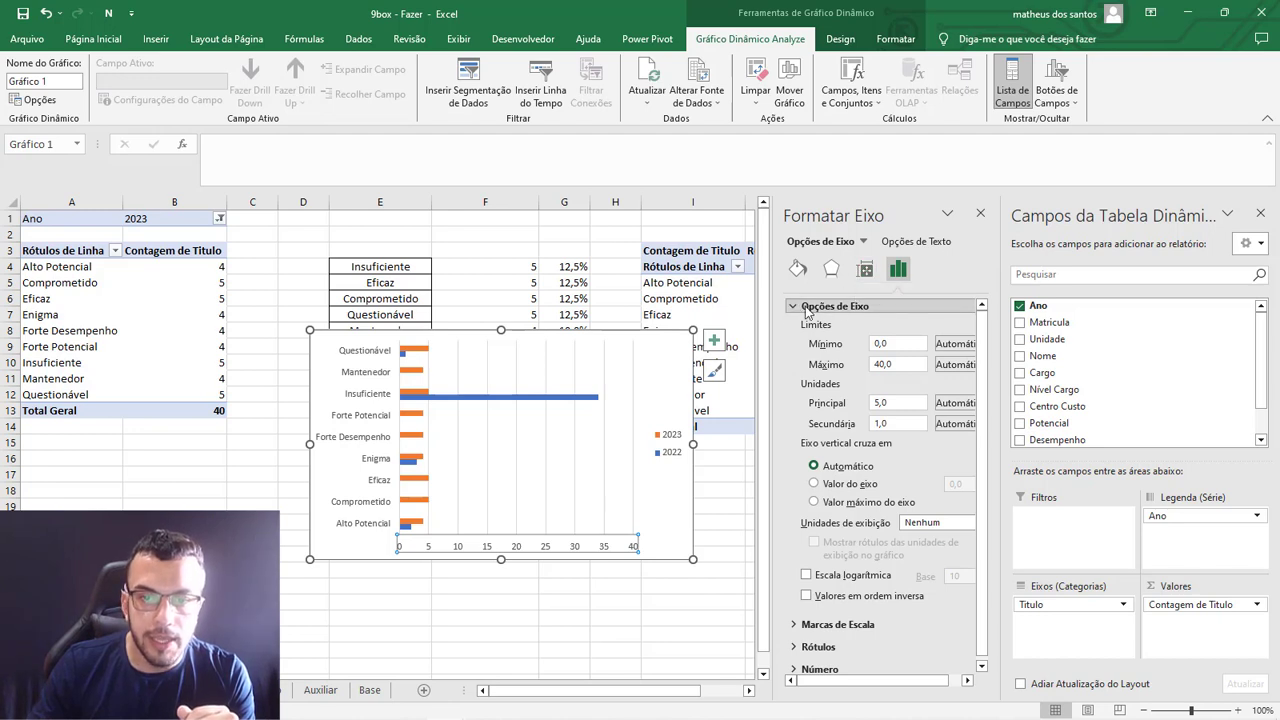
click(885, 344)
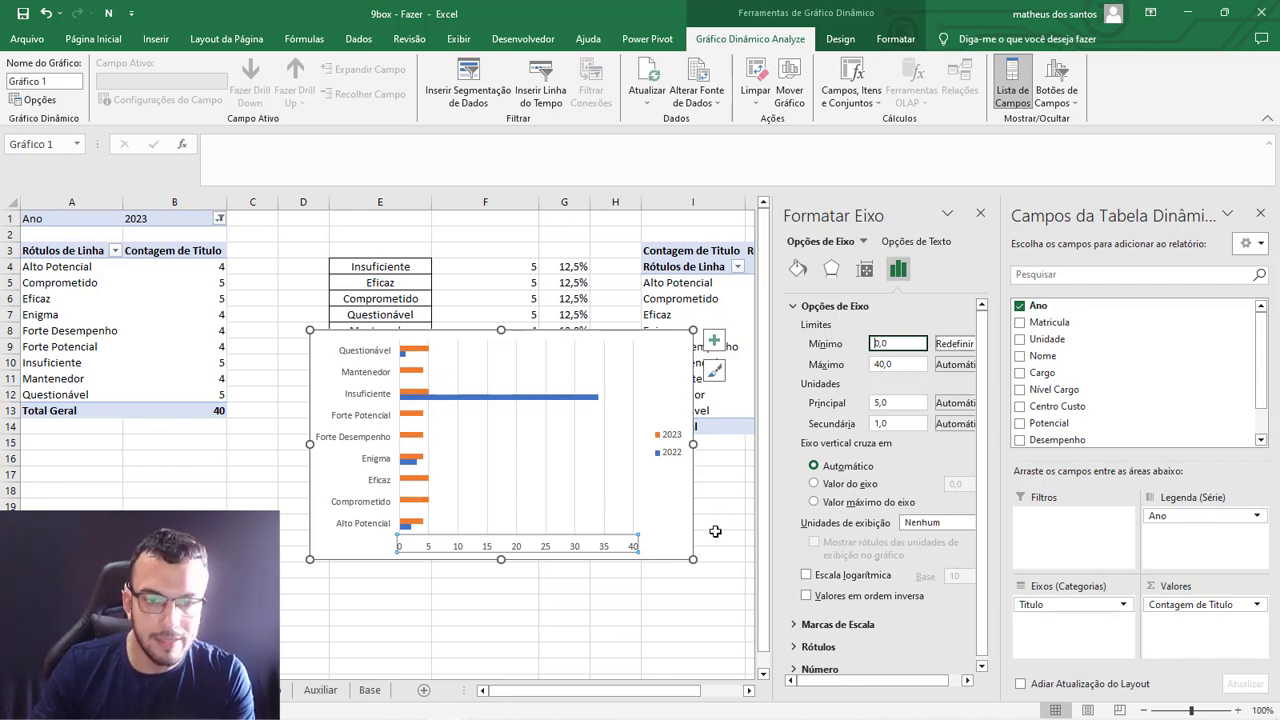
click(715, 531)
Delete the chart's horizontal value axis and move the chart slightly down and to the left.
click(604, 549)
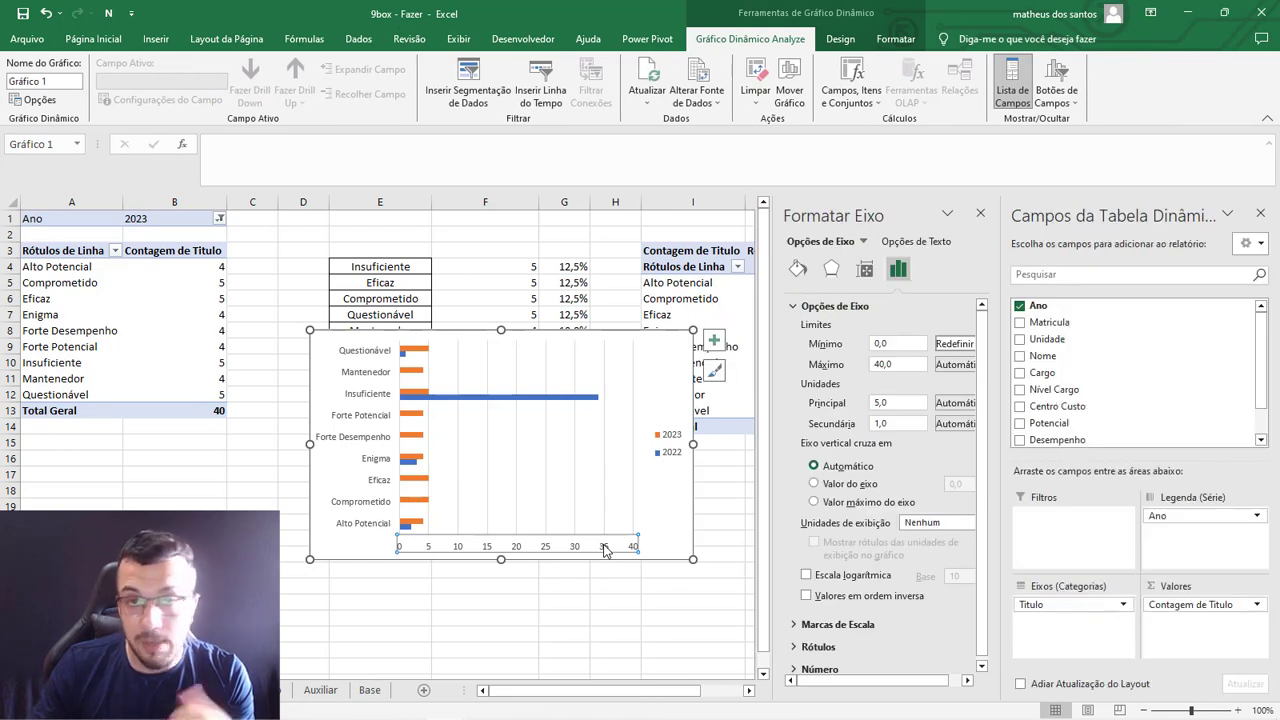
key(Delete)
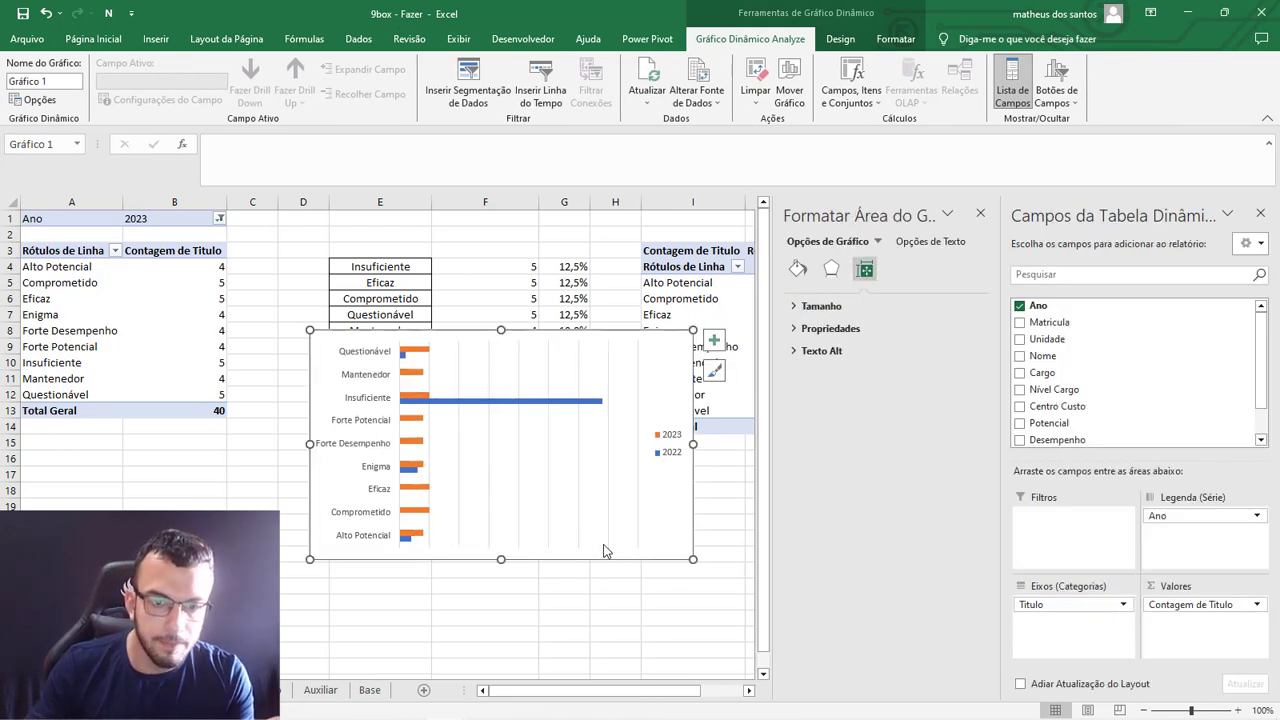
drag(622, 346, 545, 380)
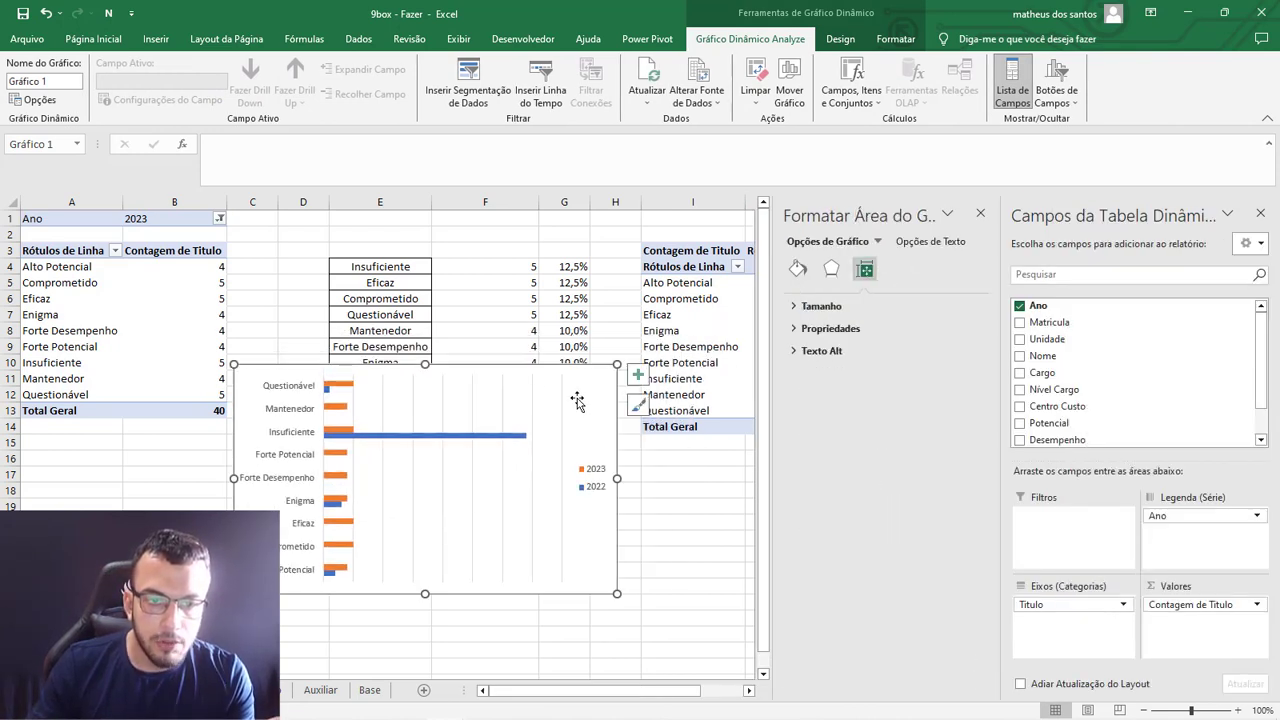
Place the chart's legend above the plot area (Parte Superior).
click(638, 377)
click(797, 507)
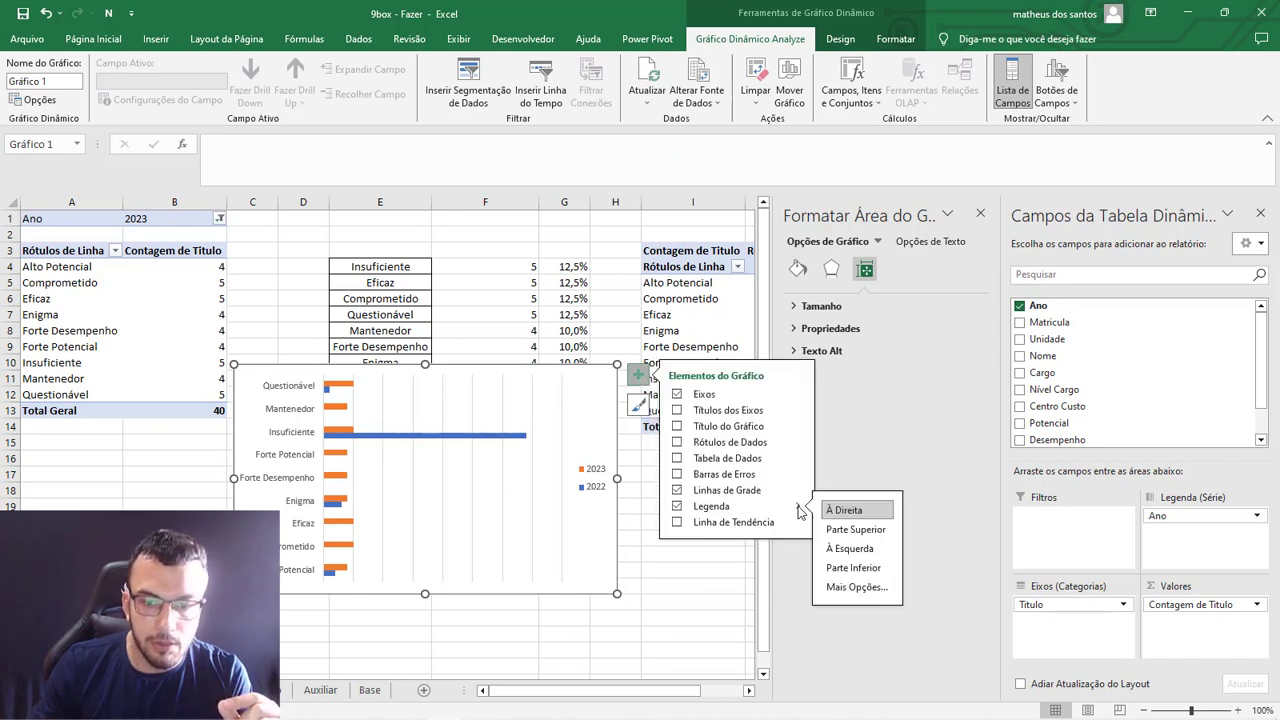
click(866, 533)
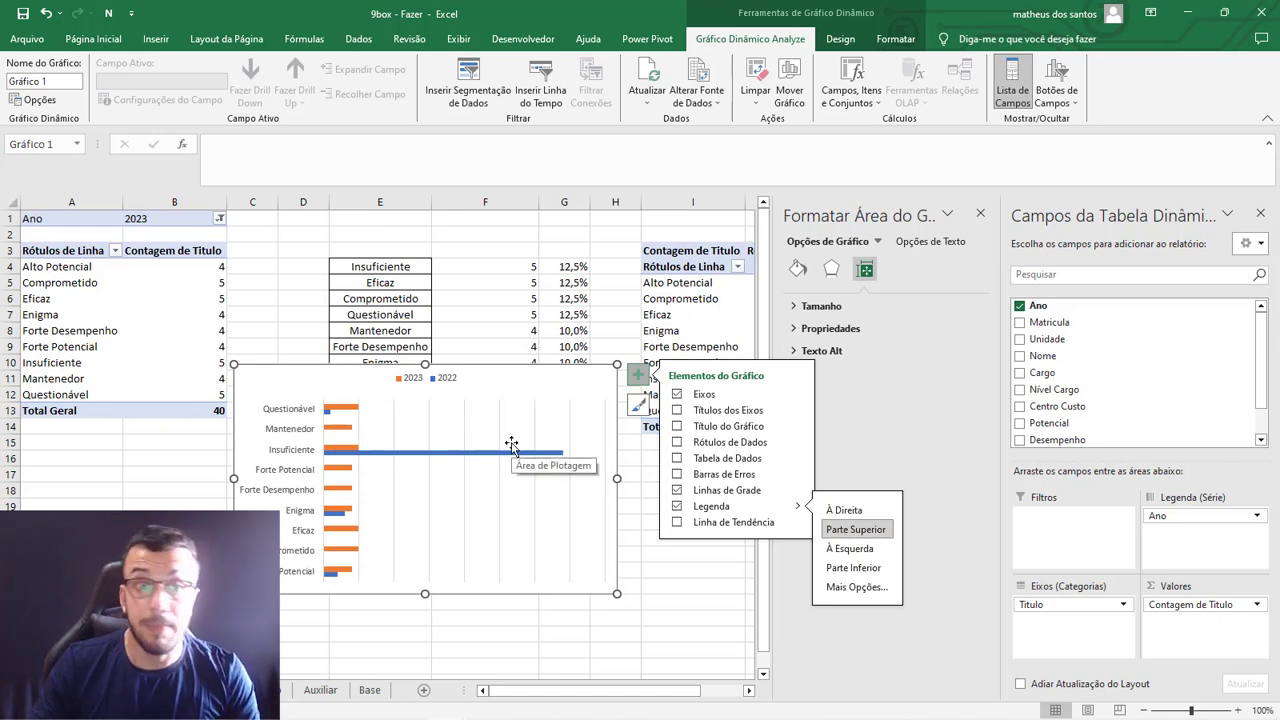
Remove the chart's major gridlines and add data labels to the bars.
click(465, 500)
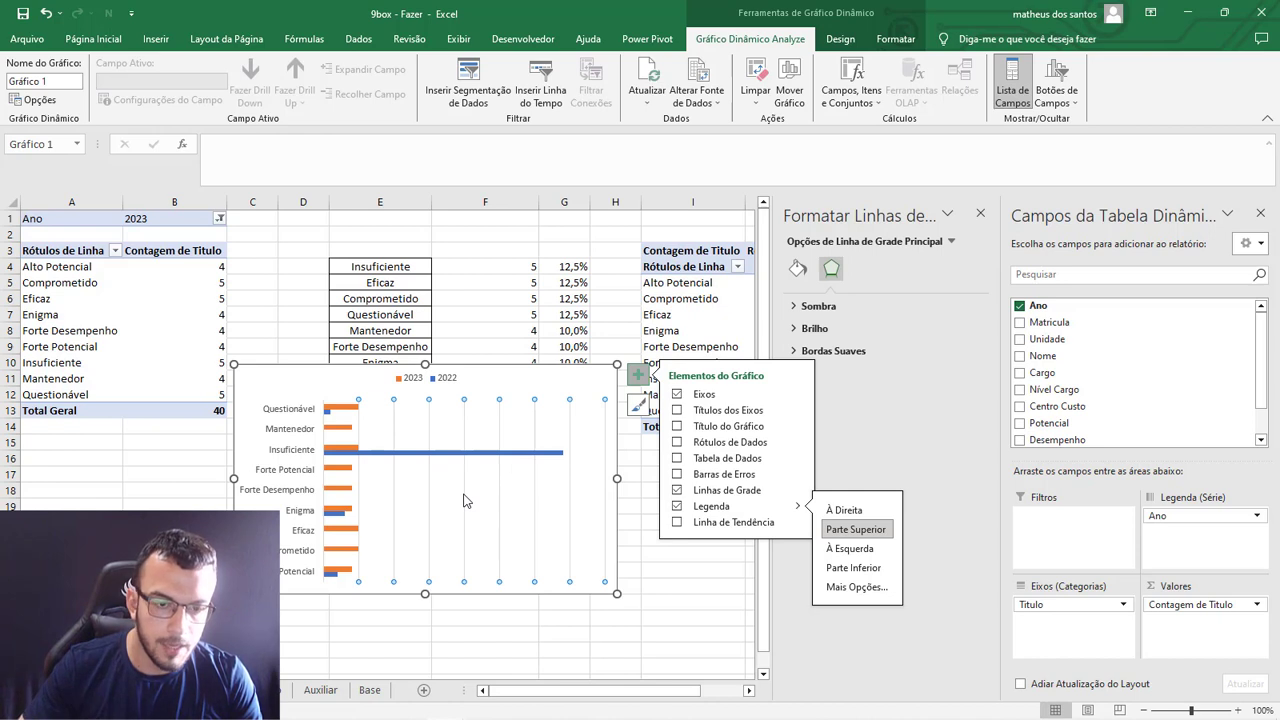
key(Delete)
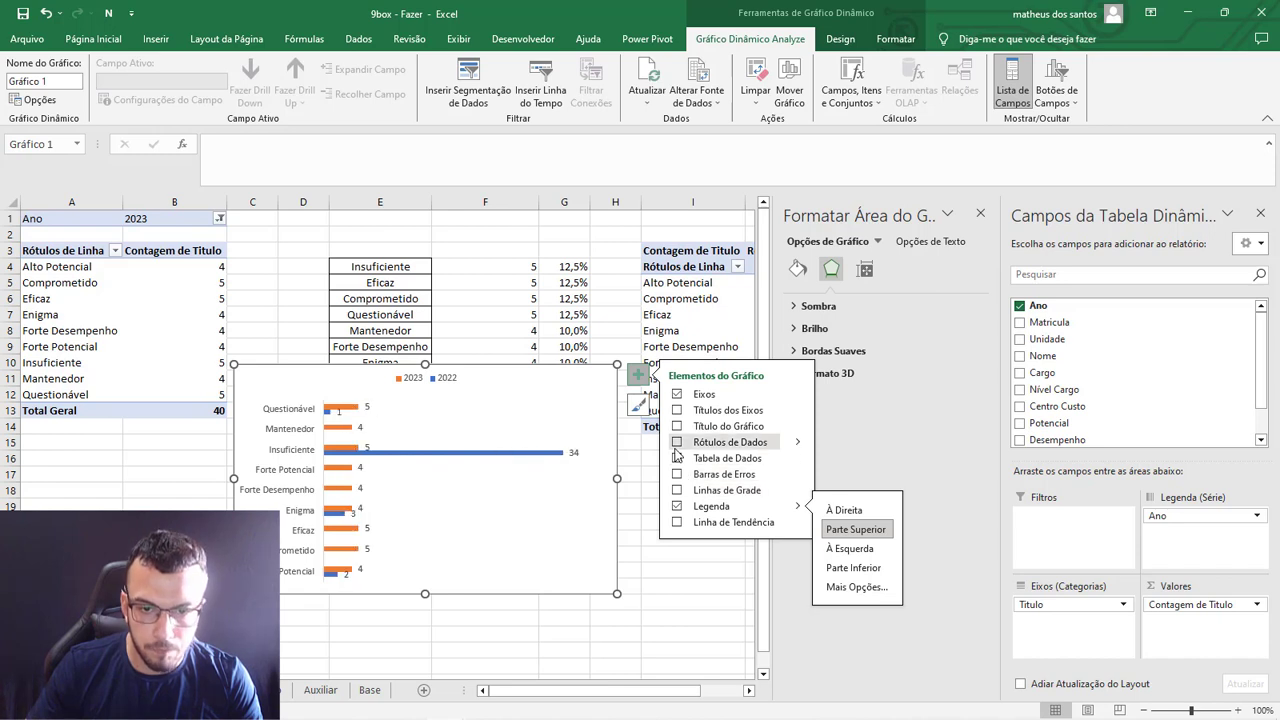
click(677, 442)
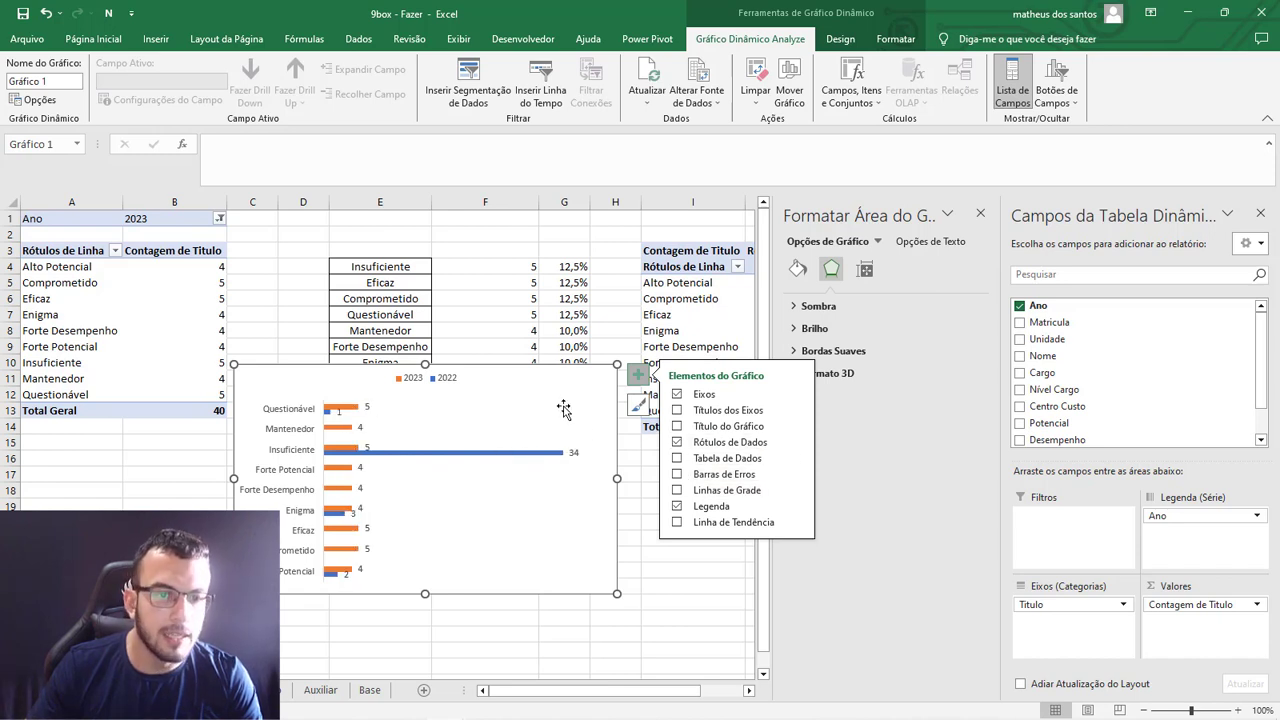
Format the chart area with no fill and no outline.
click(503, 339)
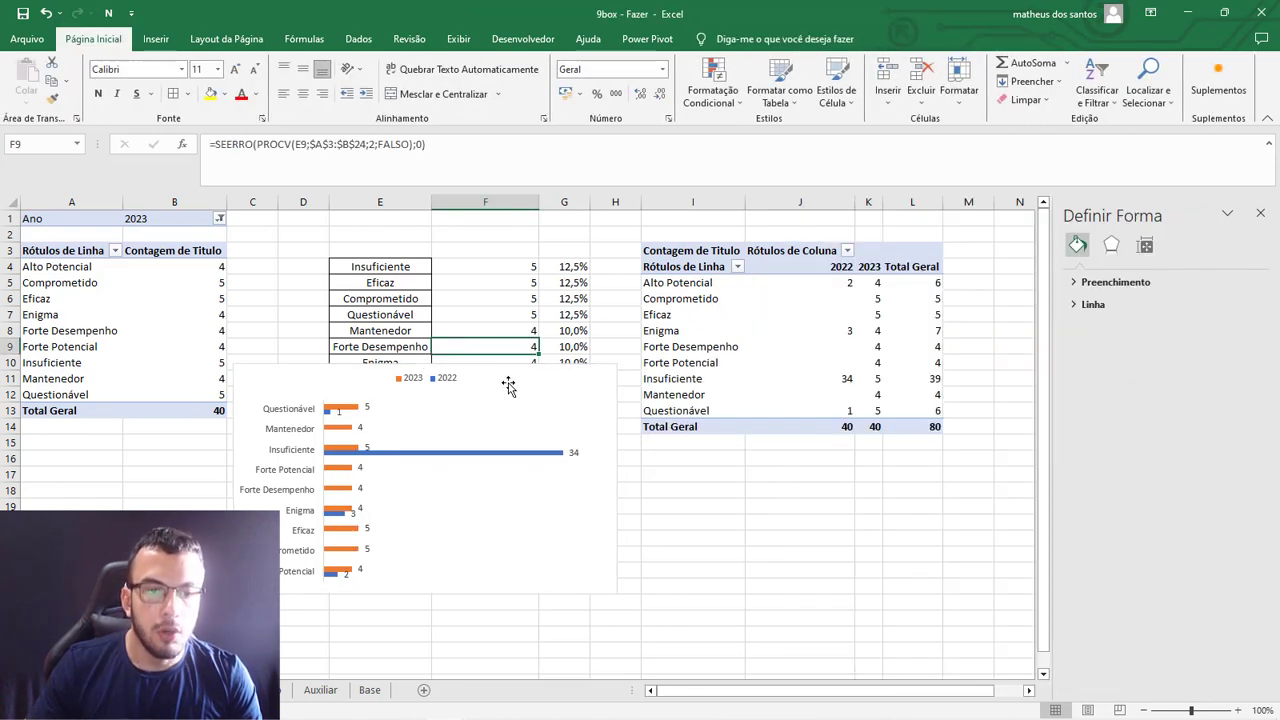
click(514, 386)
click(873, 45)
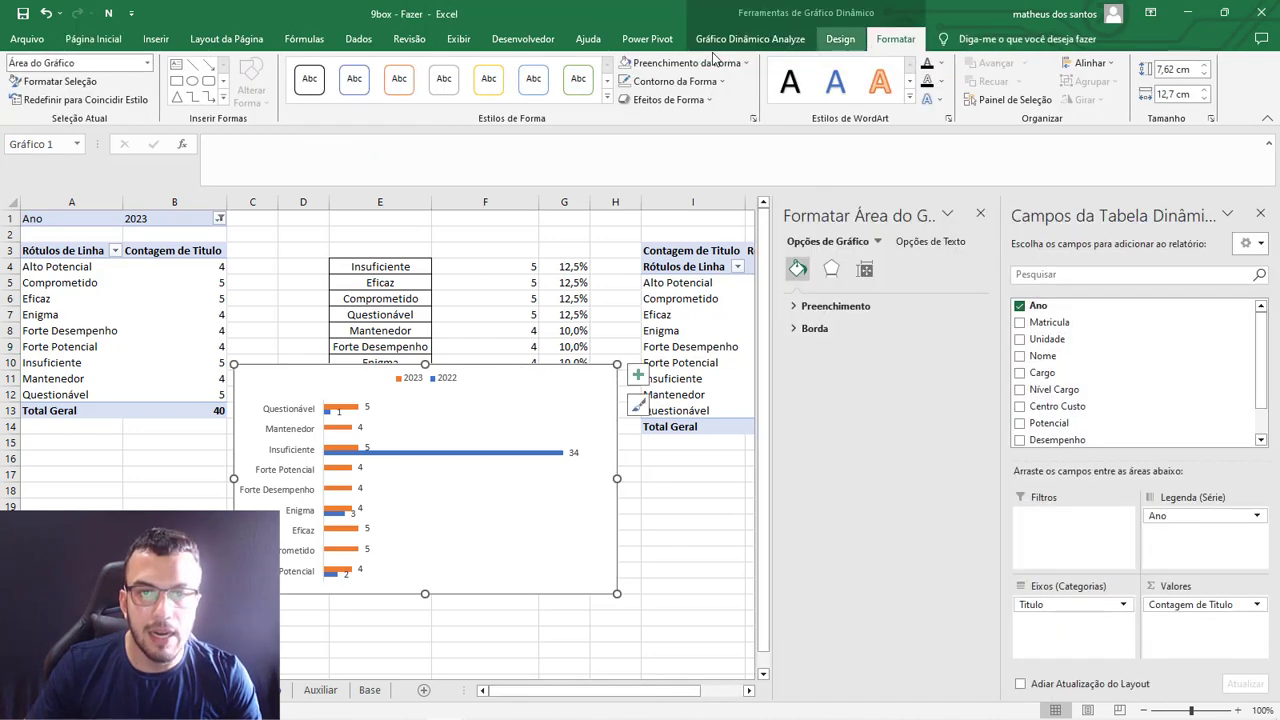
click(686, 63)
click(681, 256)
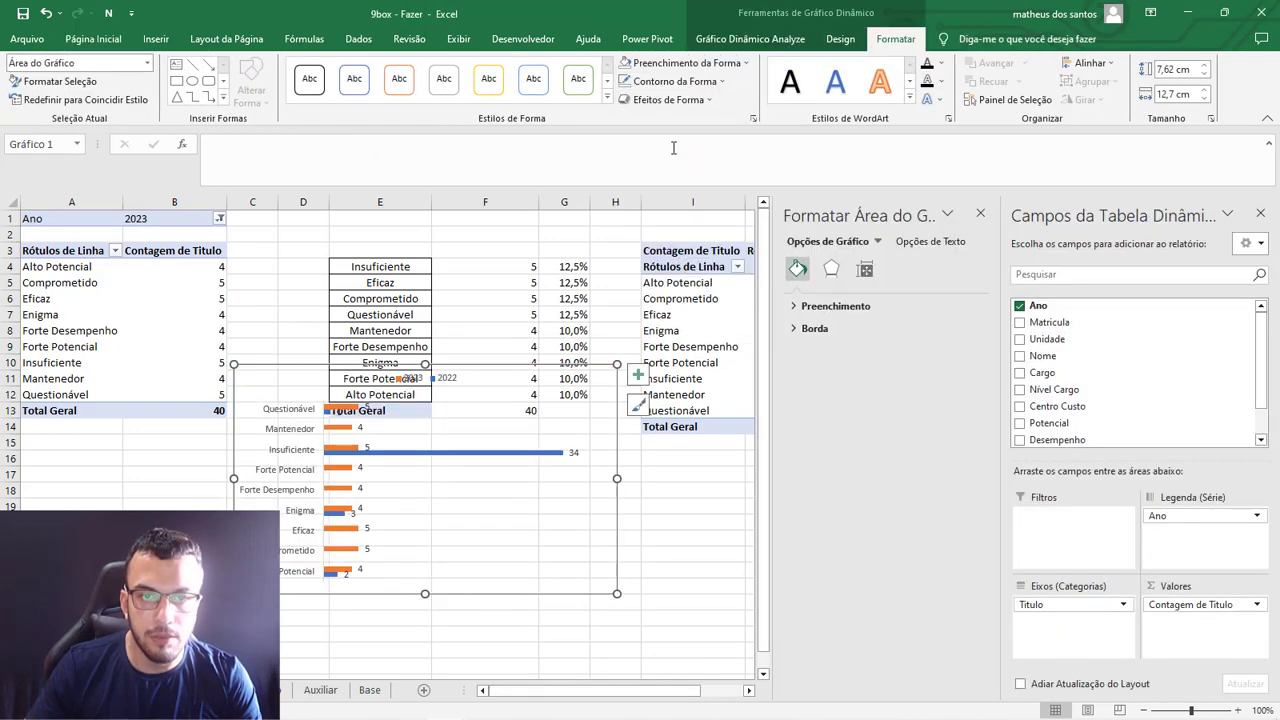
click(675, 81)
click(688, 274)
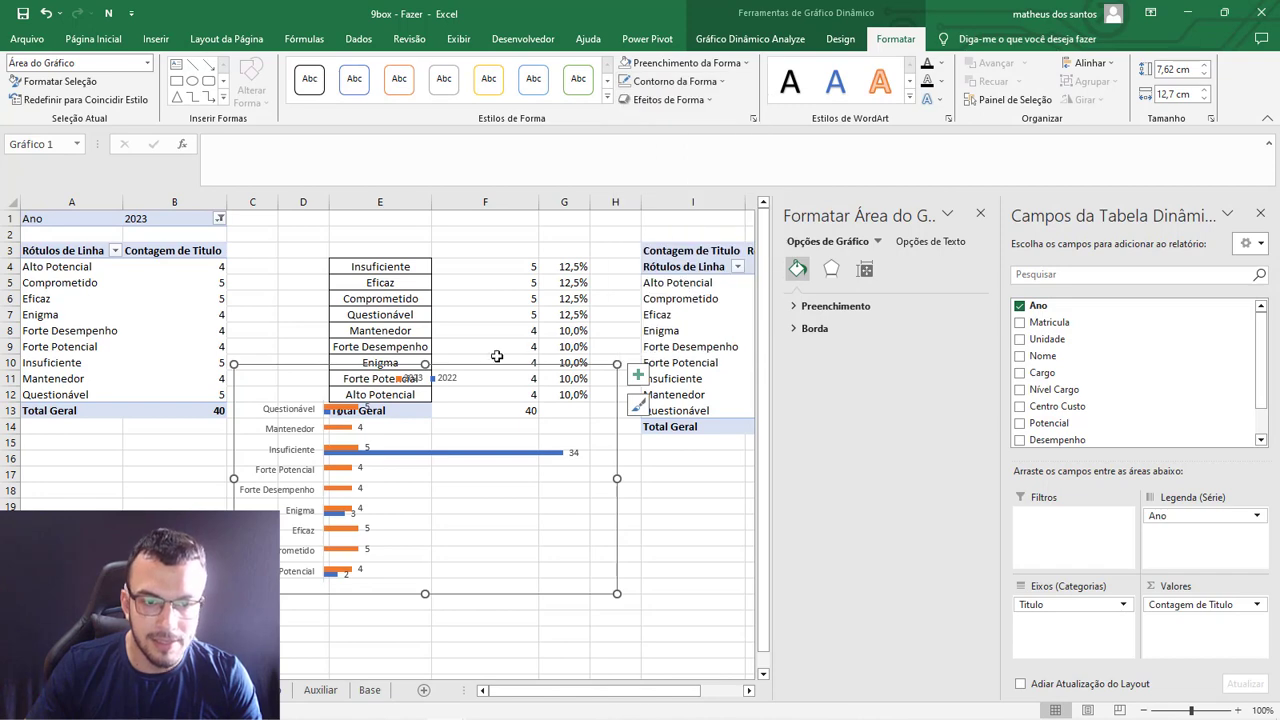
Cut the 2022/2023 bar chart from the Dinamica sheet and paste it onto the DASH sheet.
drag(488, 368, 567, 431)
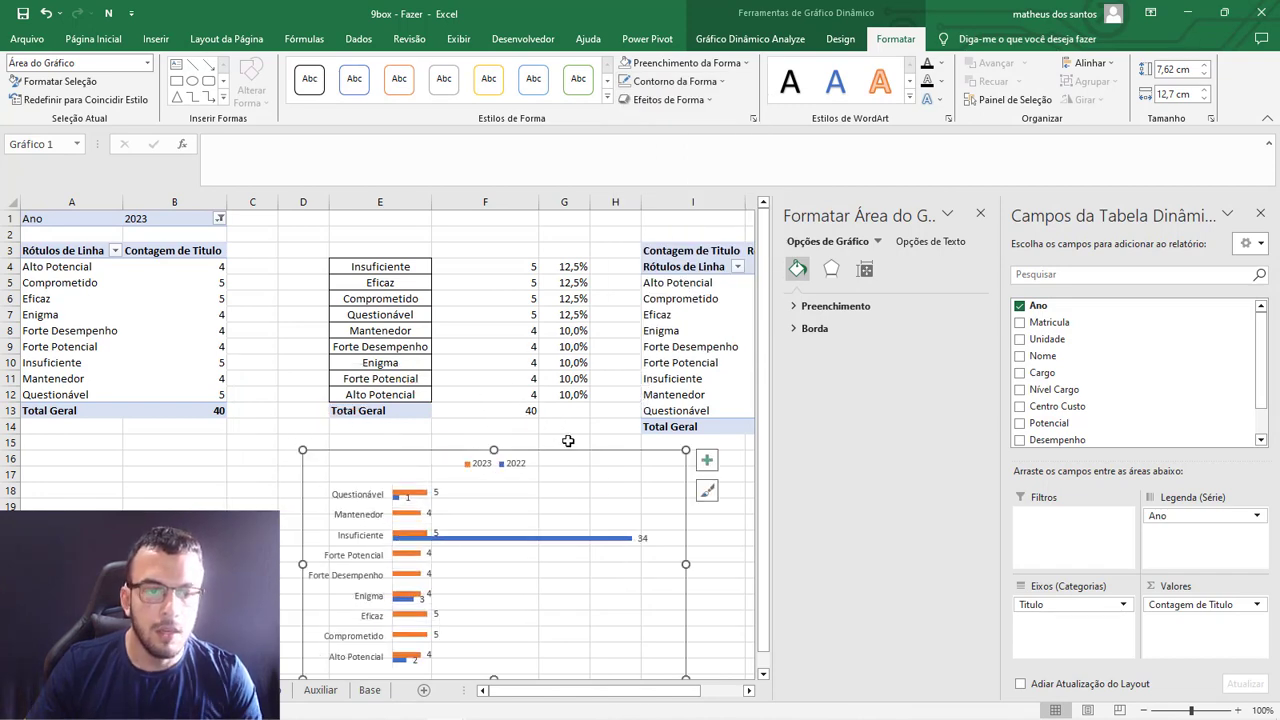
key(Delete)
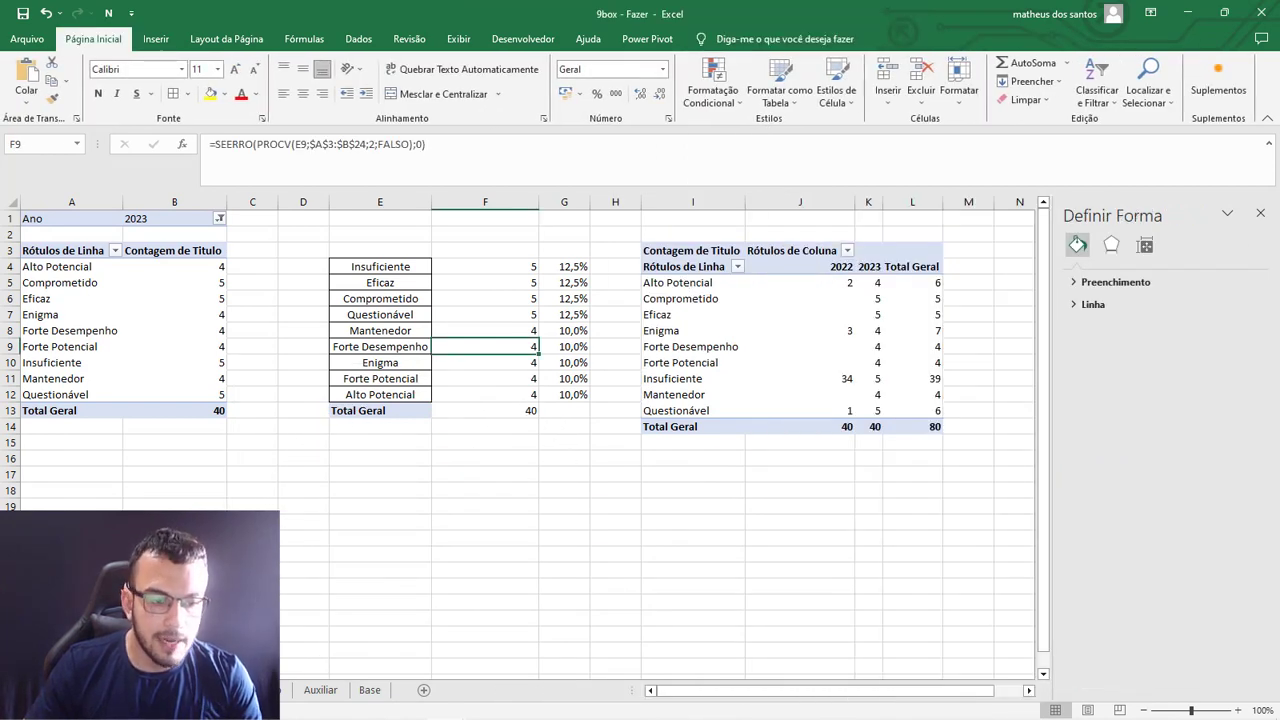
click(240, 690)
scroll(471, 520, down, 15)
click(484, 492)
key(ctrl+v)
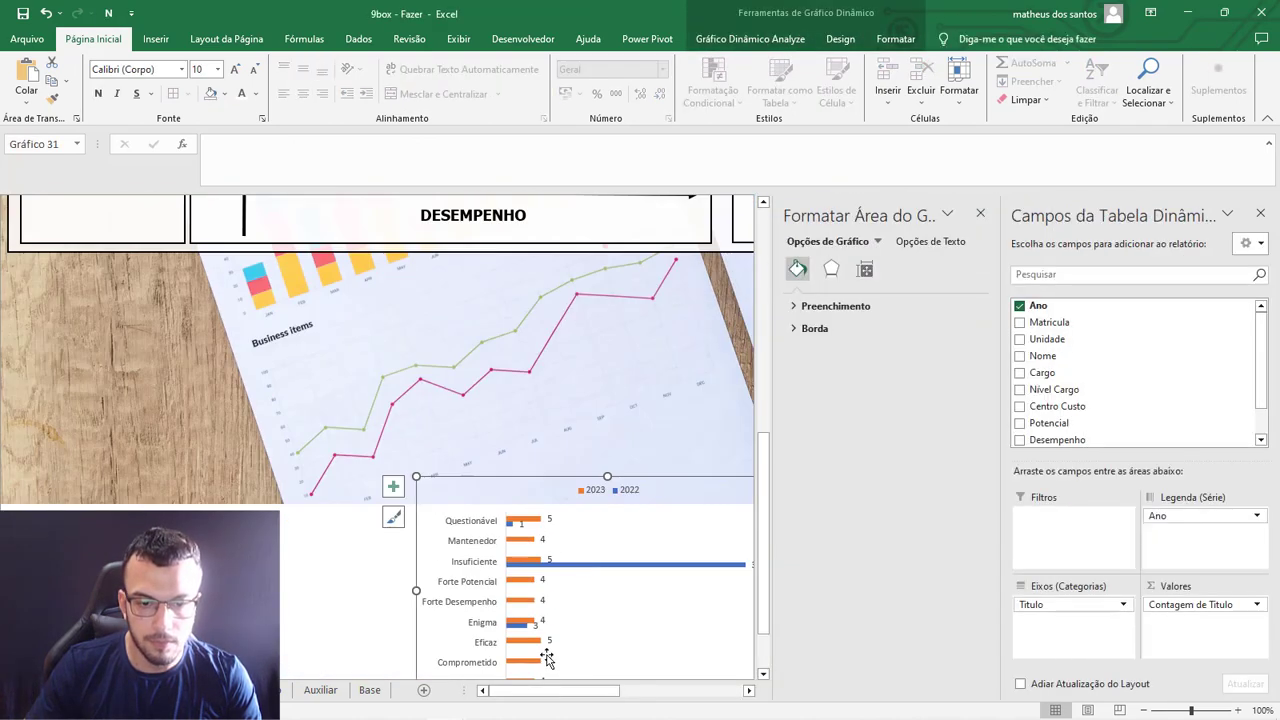
scroll(530, 690, right, 3)
drag(92, 484, 400, 348)
key(ctrl+z)
Move the pasted chart from below the dashboard into the Histórico 9Box panel.
drag(858, 694, 686, 702)
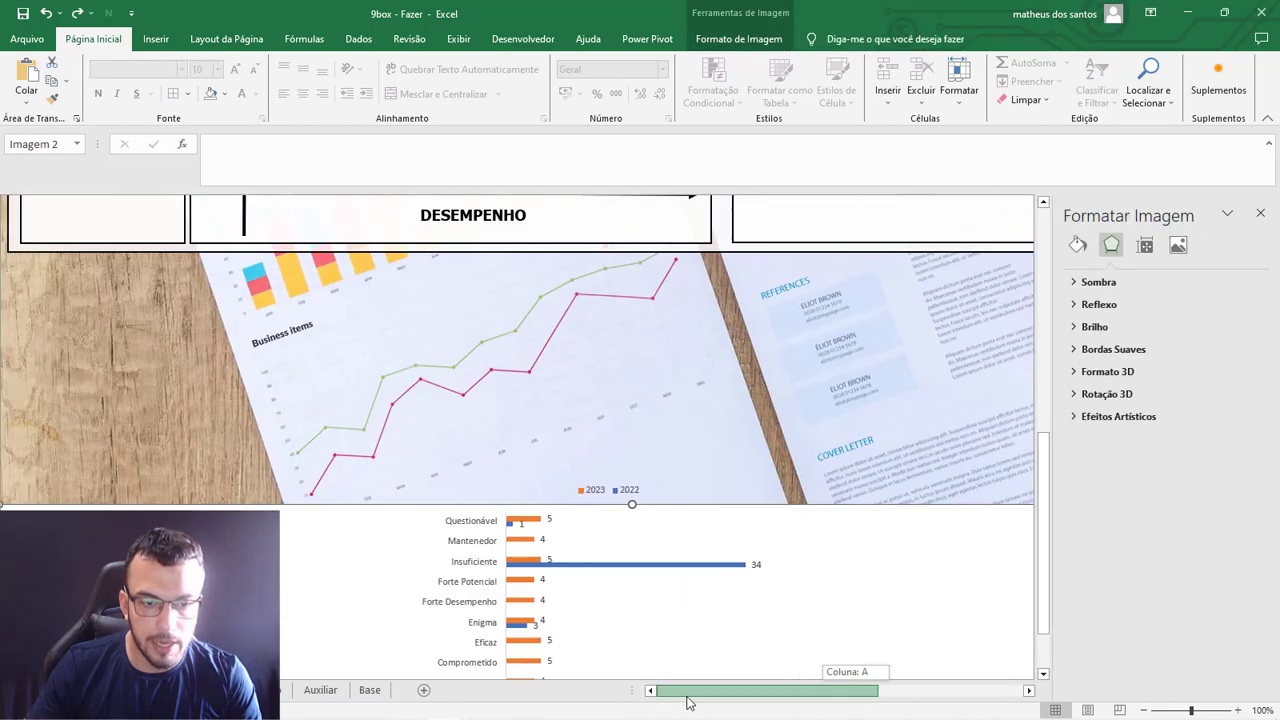
click(614, 516)
drag(563, 480, 599, 350)
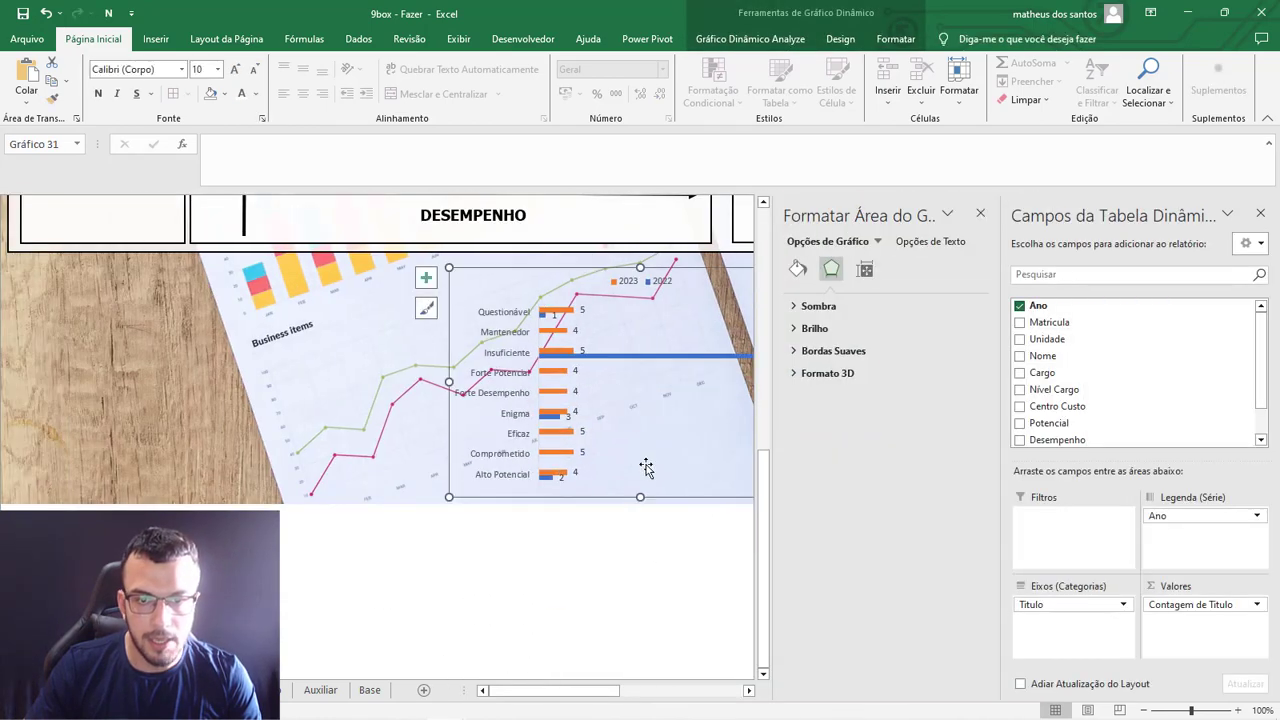
scroll(648, 474, up, 3)
drag(604, 692, 690, 690)
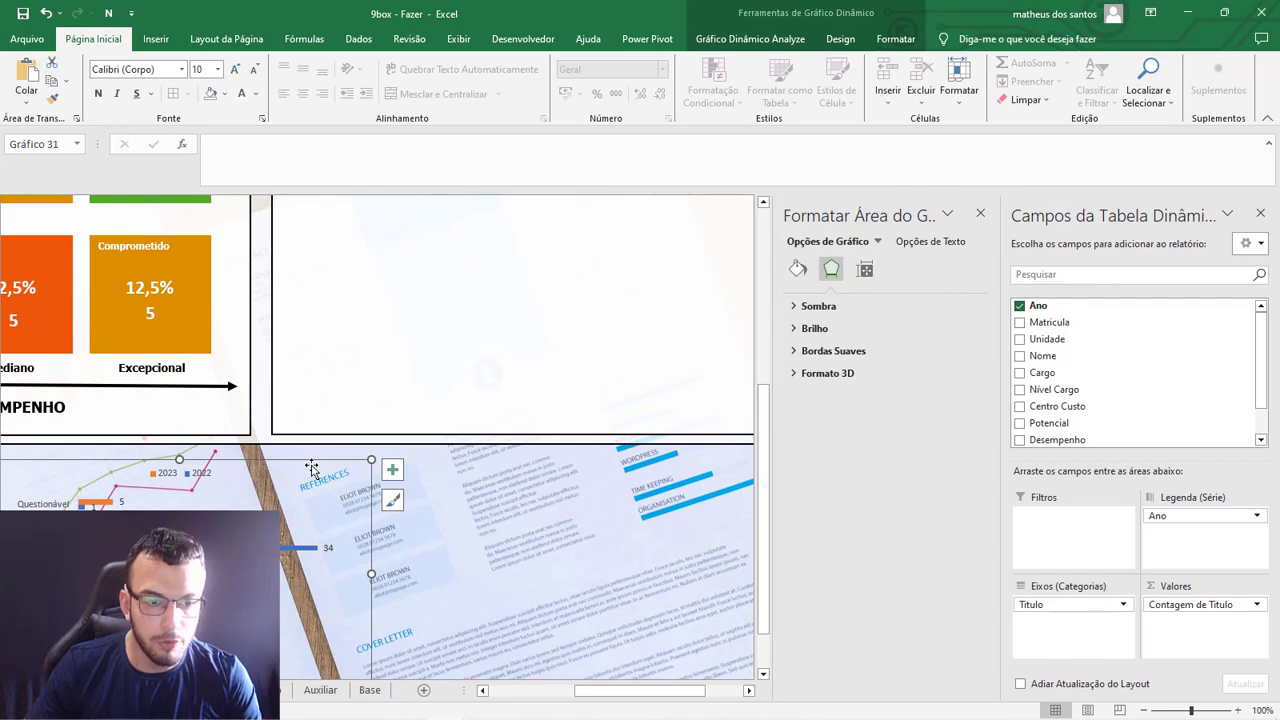
drag(298, 463, 606, 253)
scroll(543, 463, up, 3)
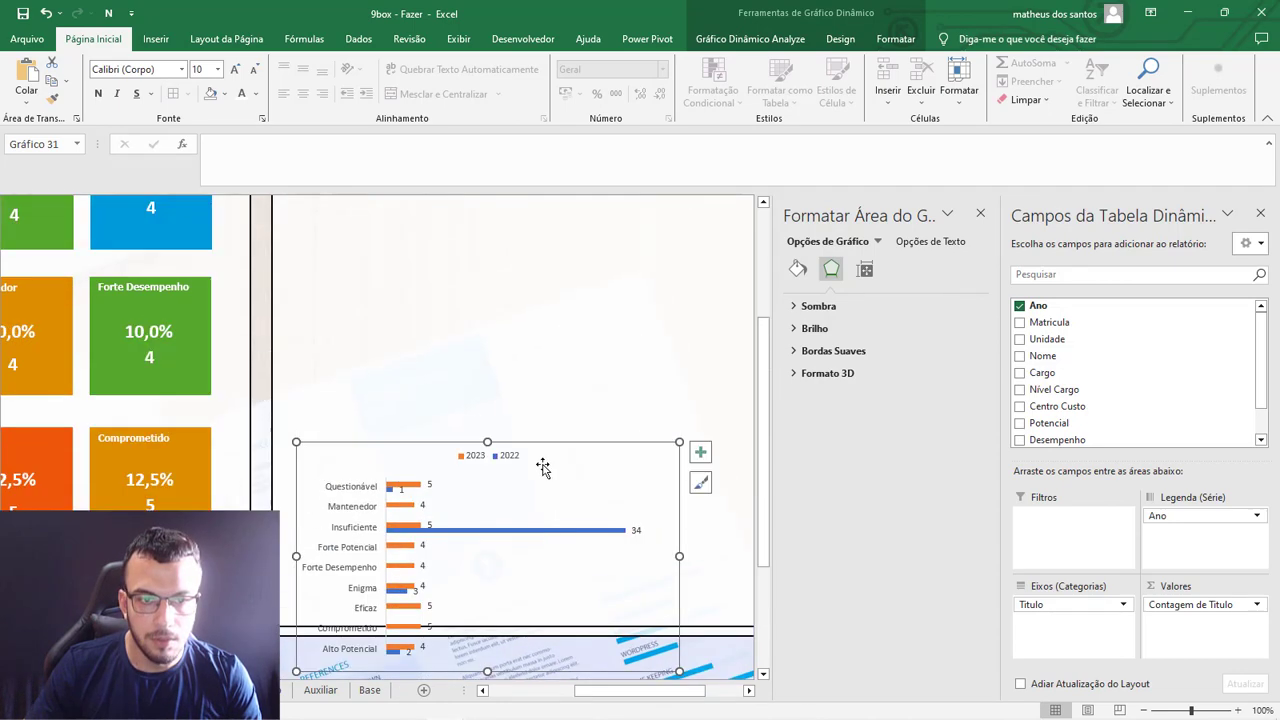
drag(514, 444, 511, 362)
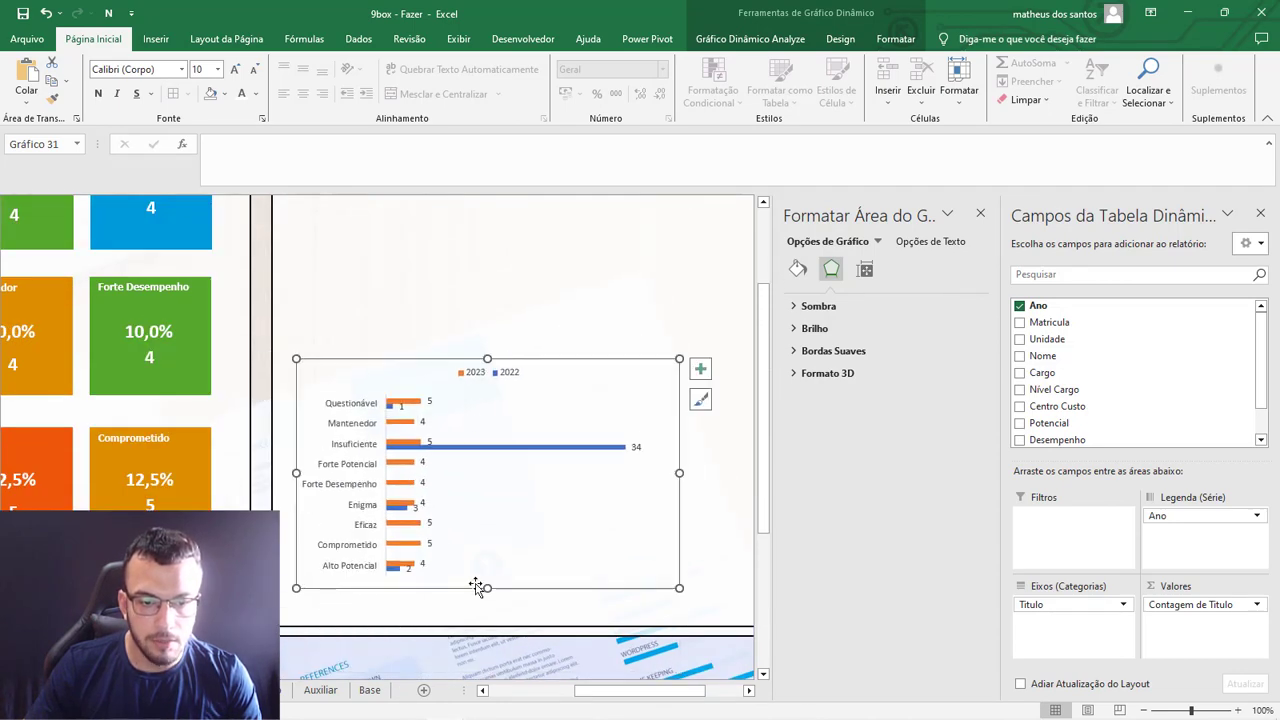
Resize the chart to fill the Histórico 9Box panel from edge to edge, starting just below the panel title.
drag(479, 587, 483, 625)
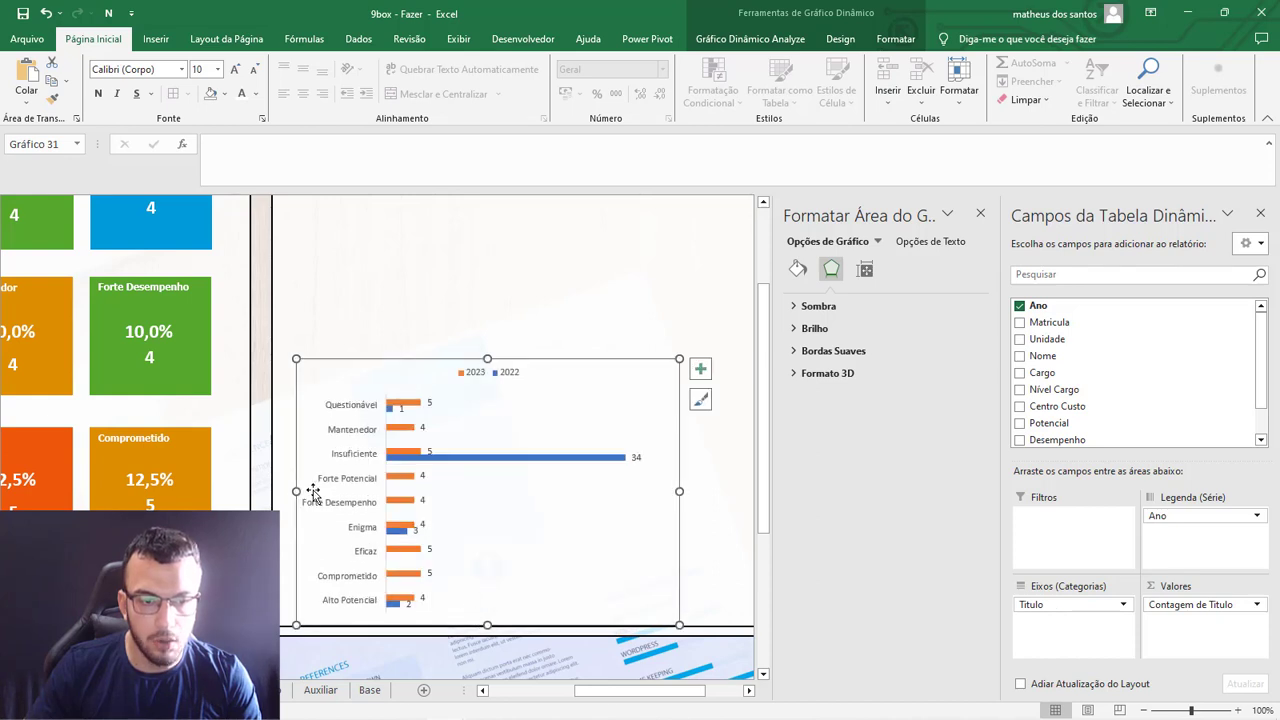
drag(296, 491, 273, 491)
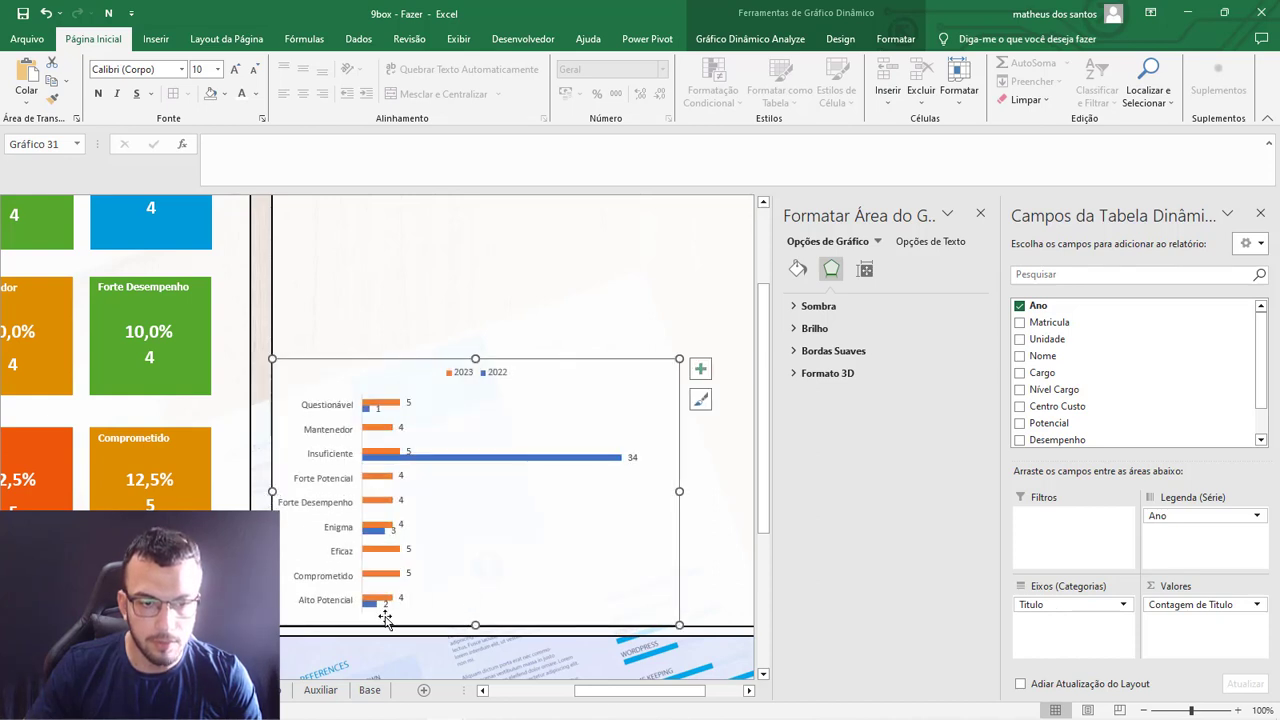
drag(622, 700, 660, 700)
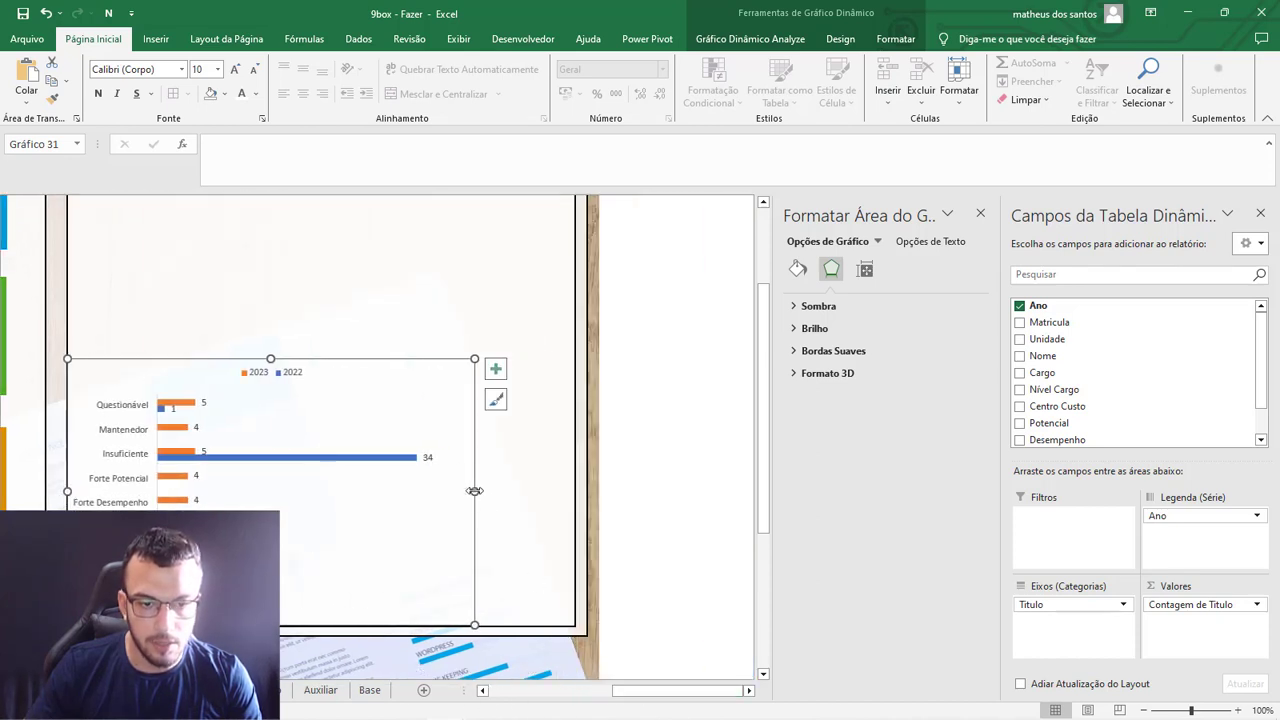
drag(475, 491, 575, 495)
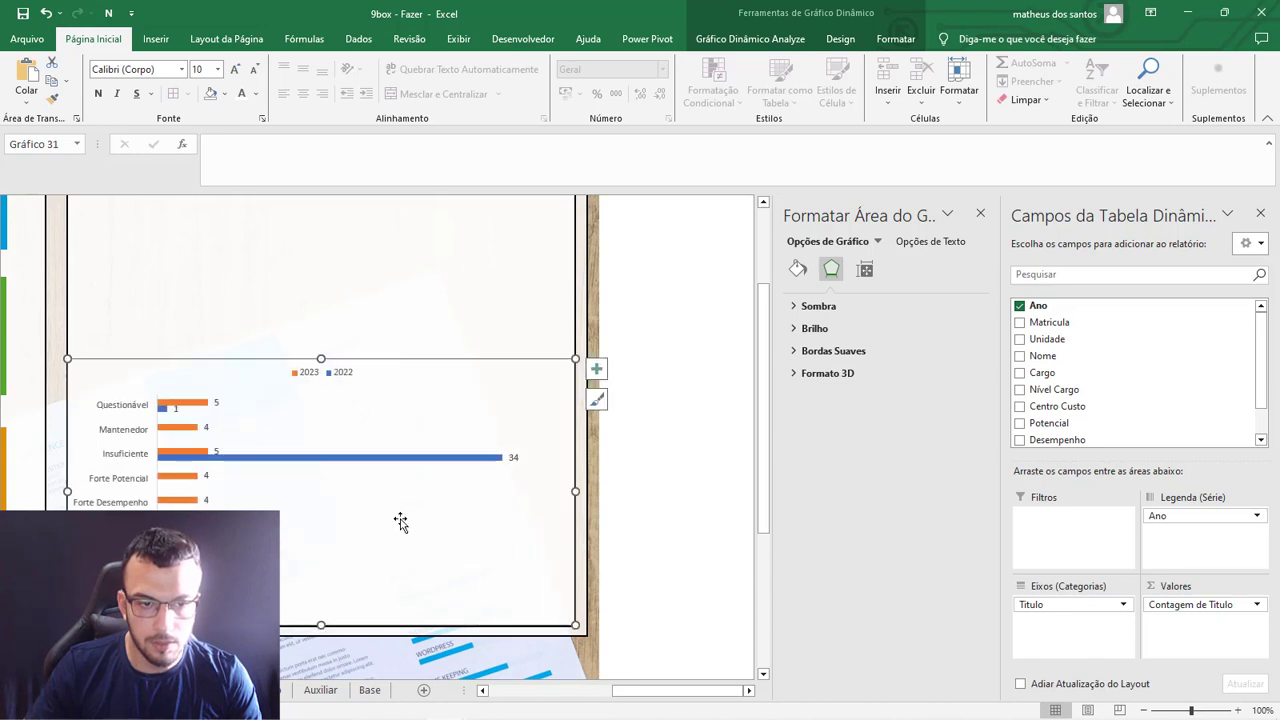
scroll(400, 521, up, 2)
drag(322, 501, 357, 263)
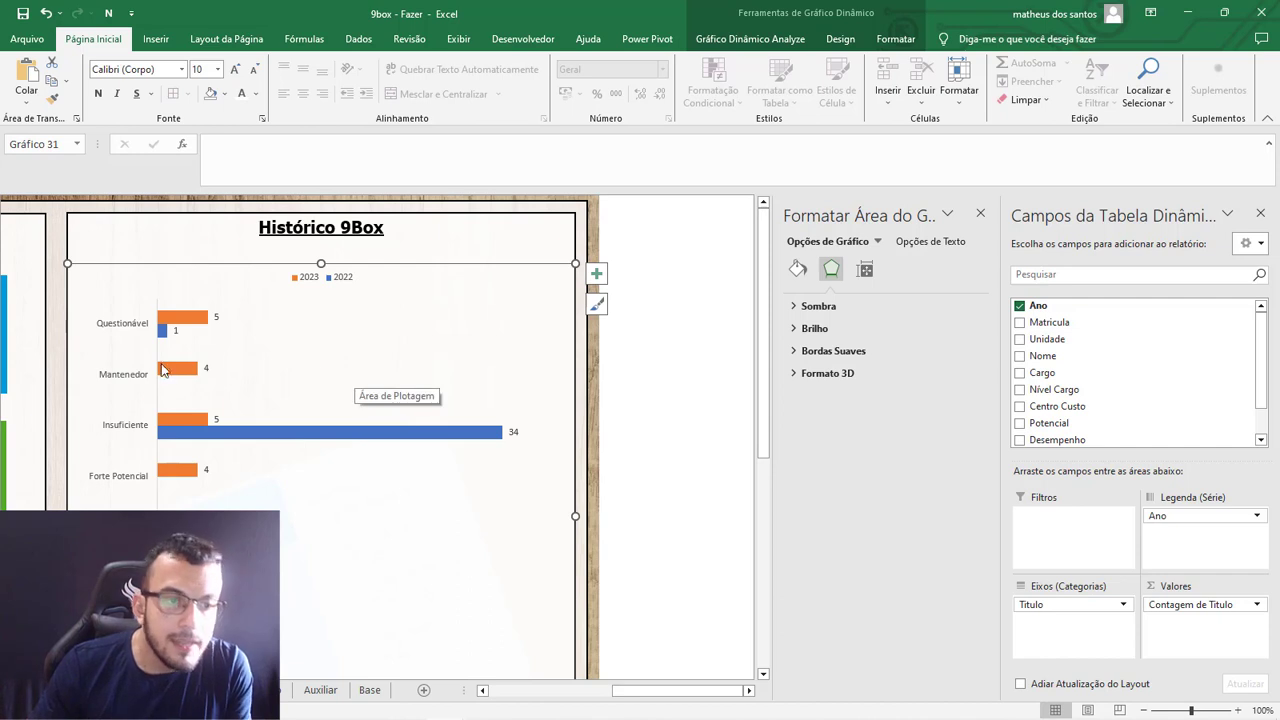
Format the chart's category axis labels as 10,5 pt bold black text.
click(143, 314)
click(235, 70)
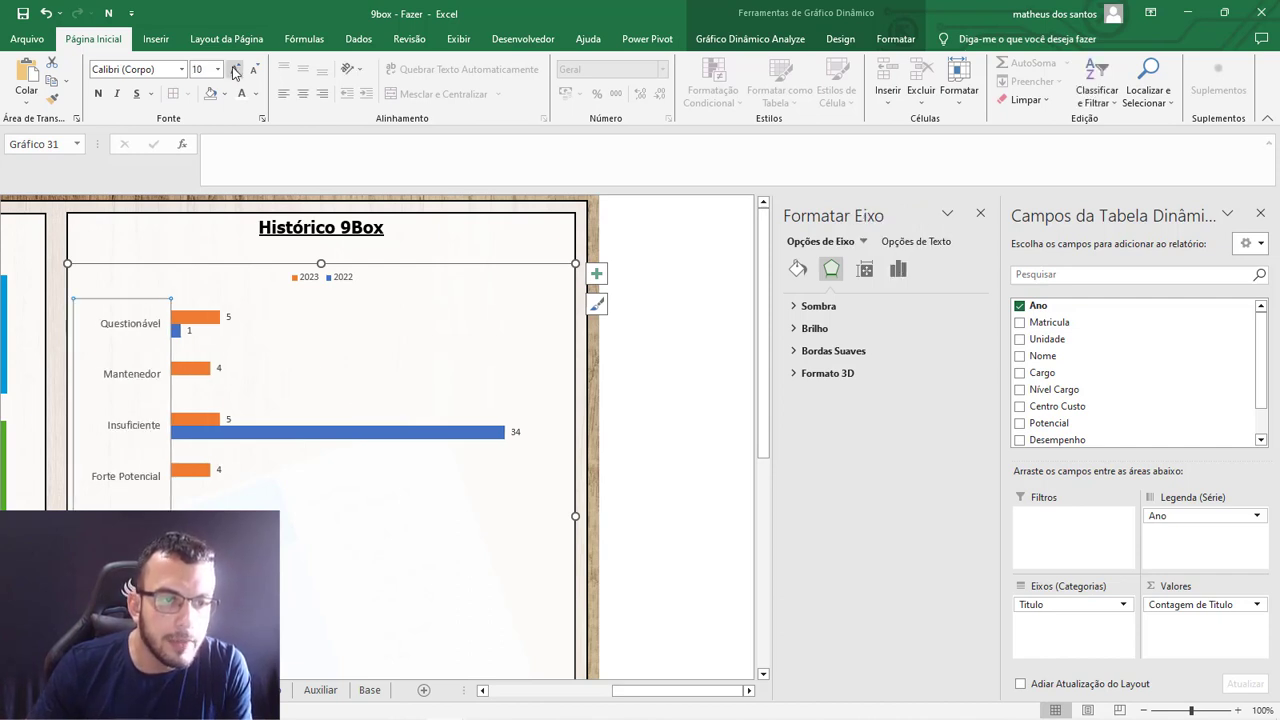
click(98, 93)
click(256, 93)
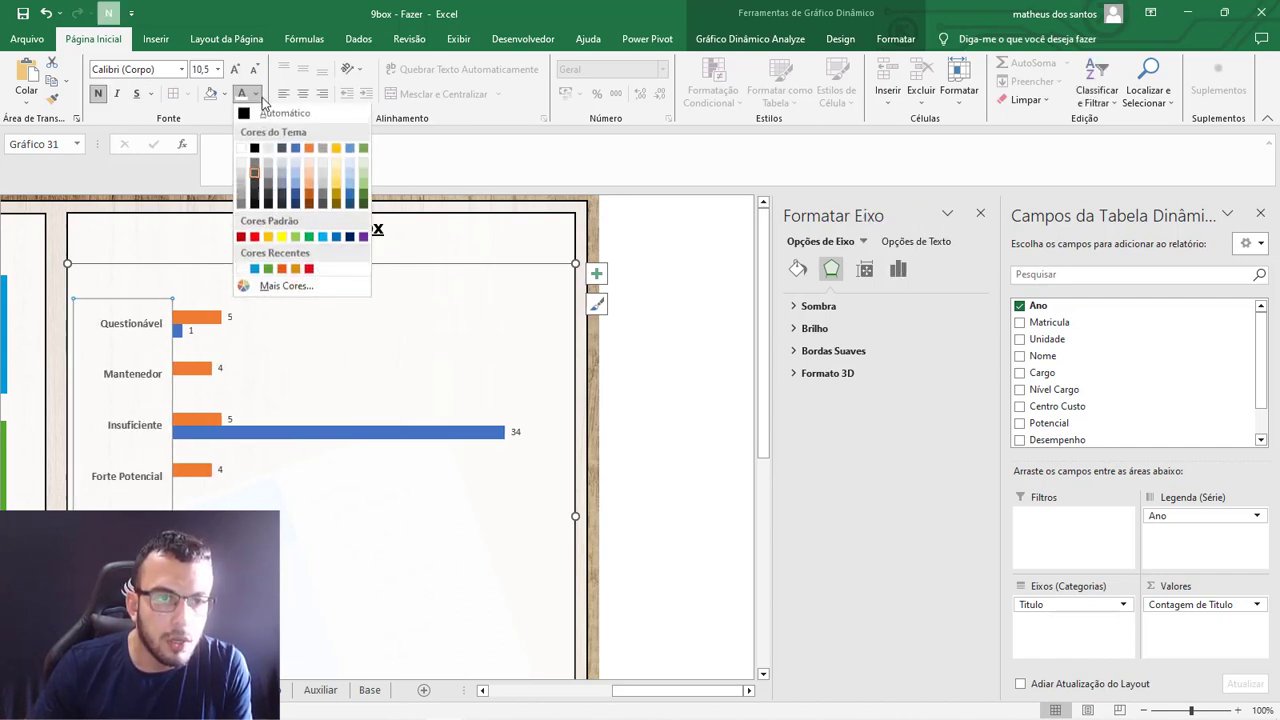
click(255, 150)
Format the data labels of both the 2023 and 2022 series as 10 pt bold black text.
click(229, 317)
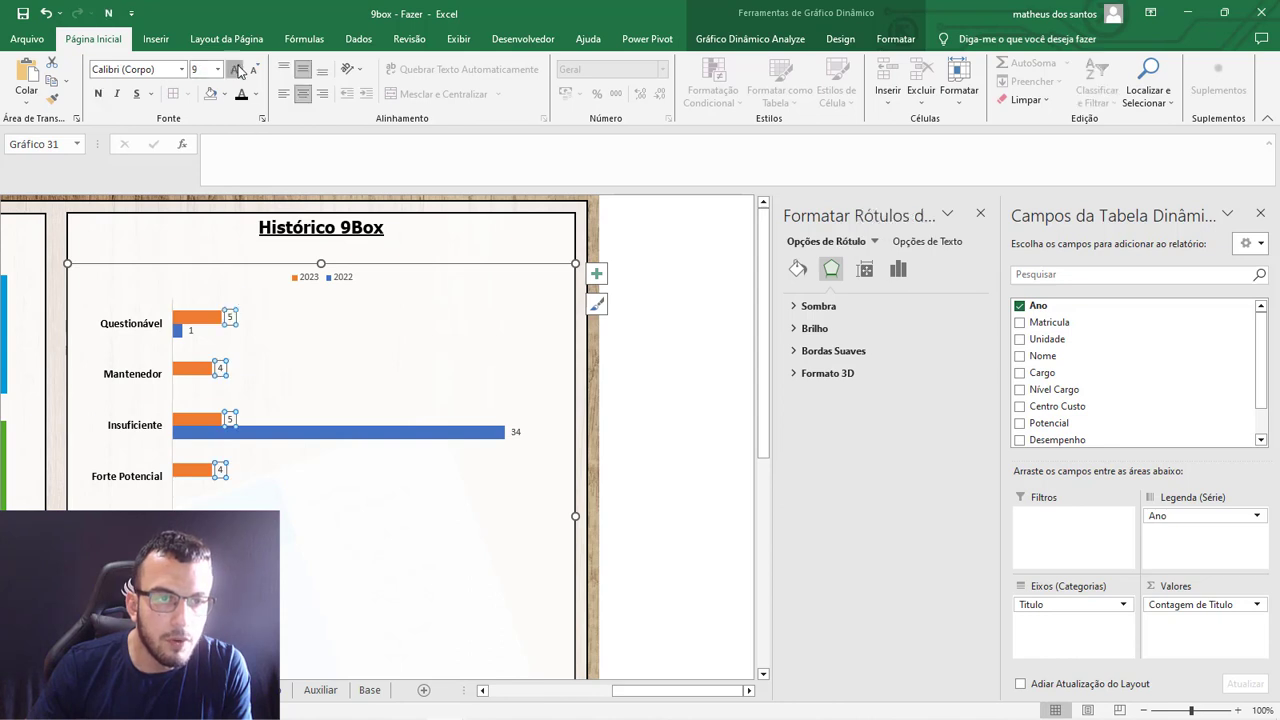
click(97, 94)
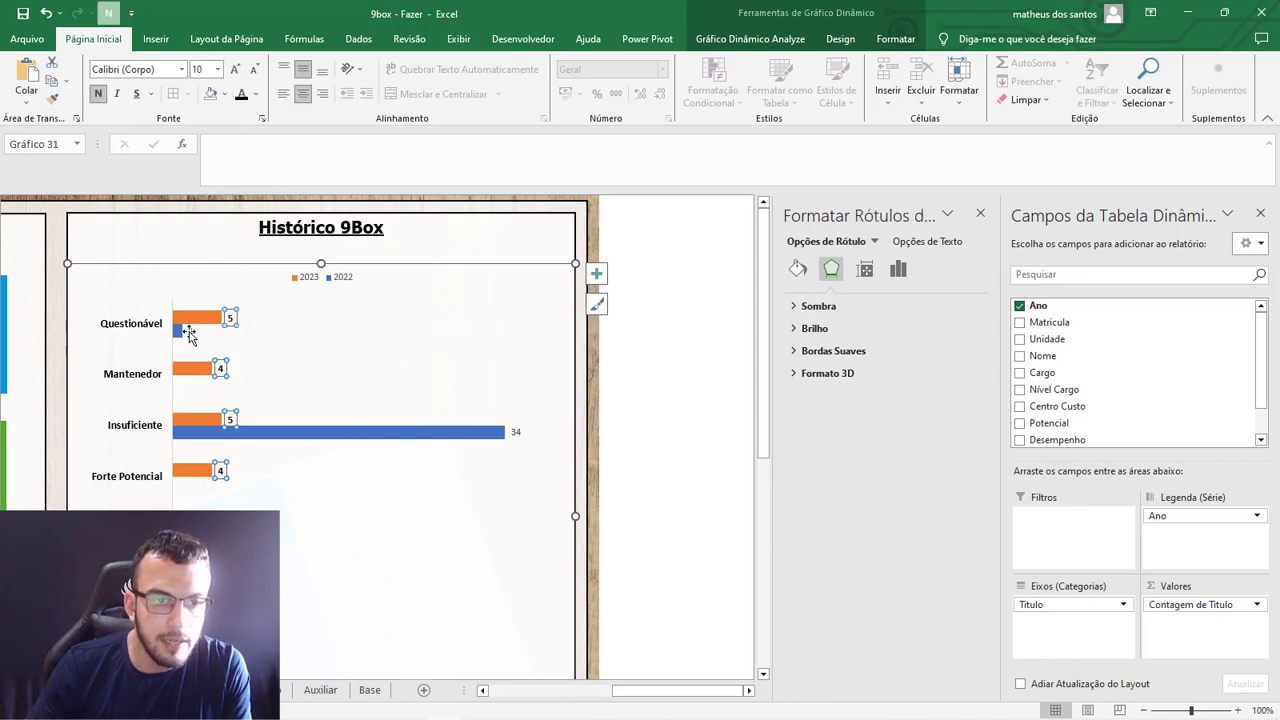
click(189, 332)
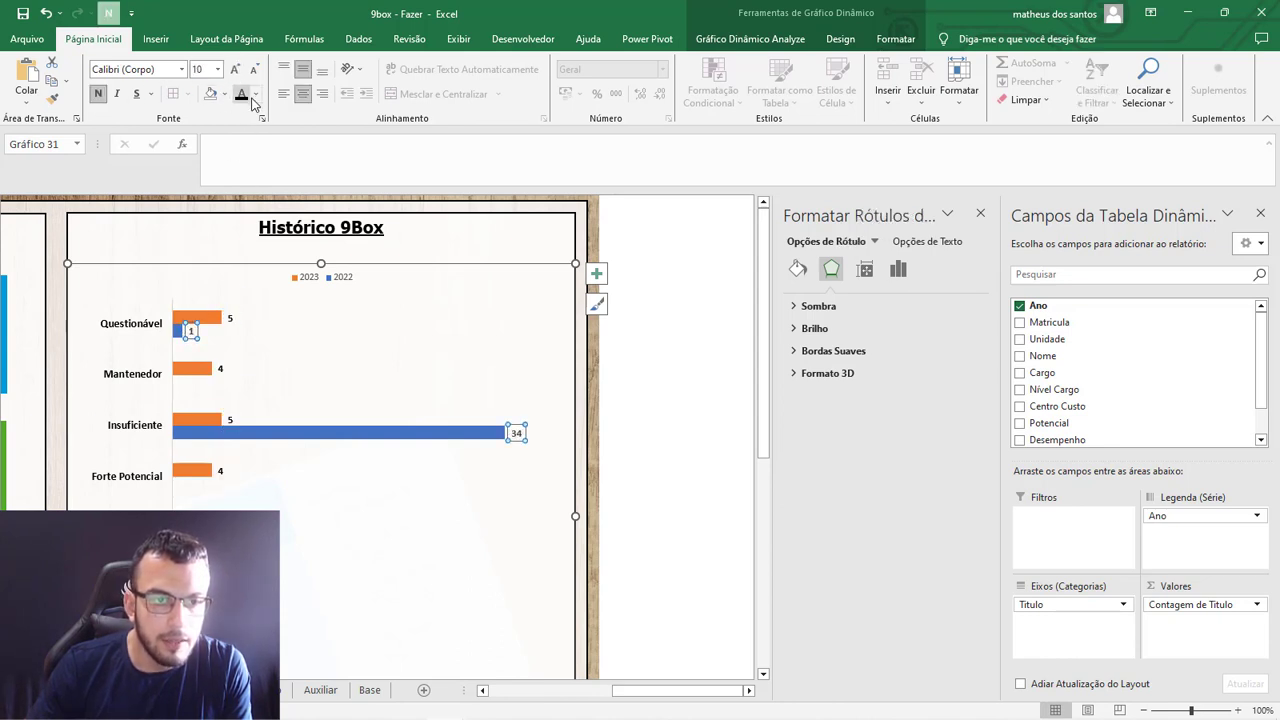
click(255, 94)
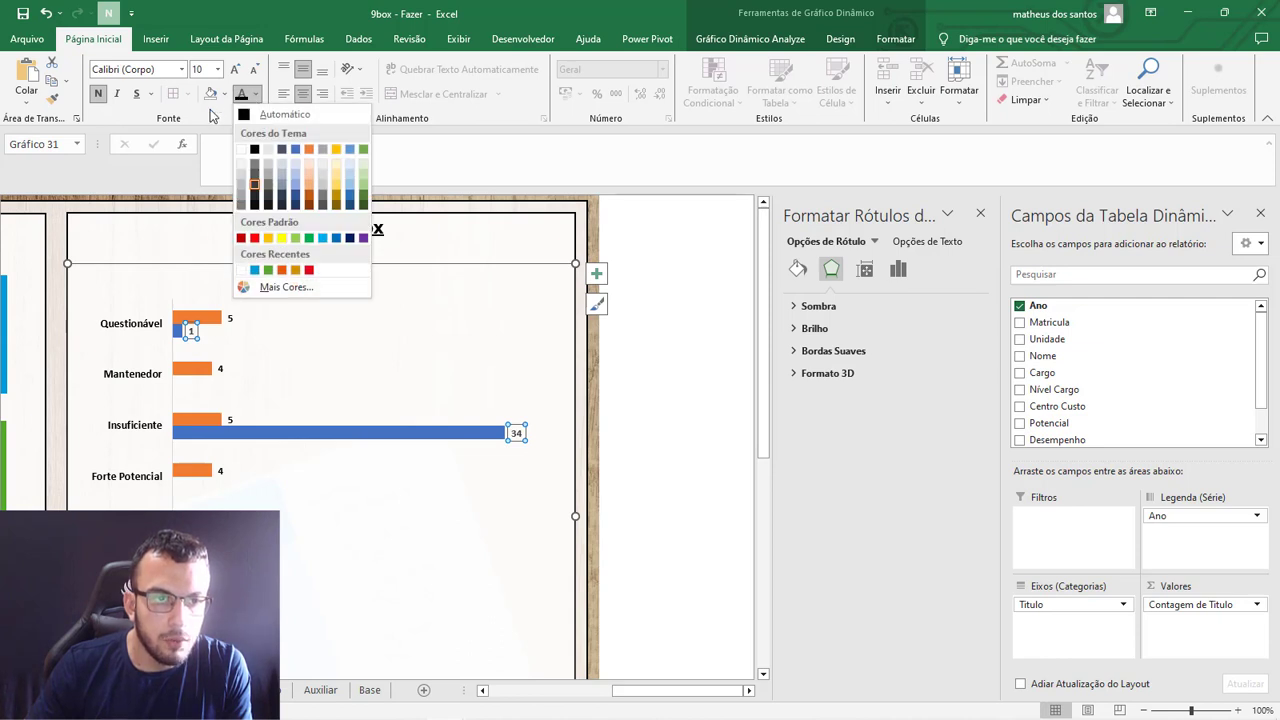
click(247, 113)
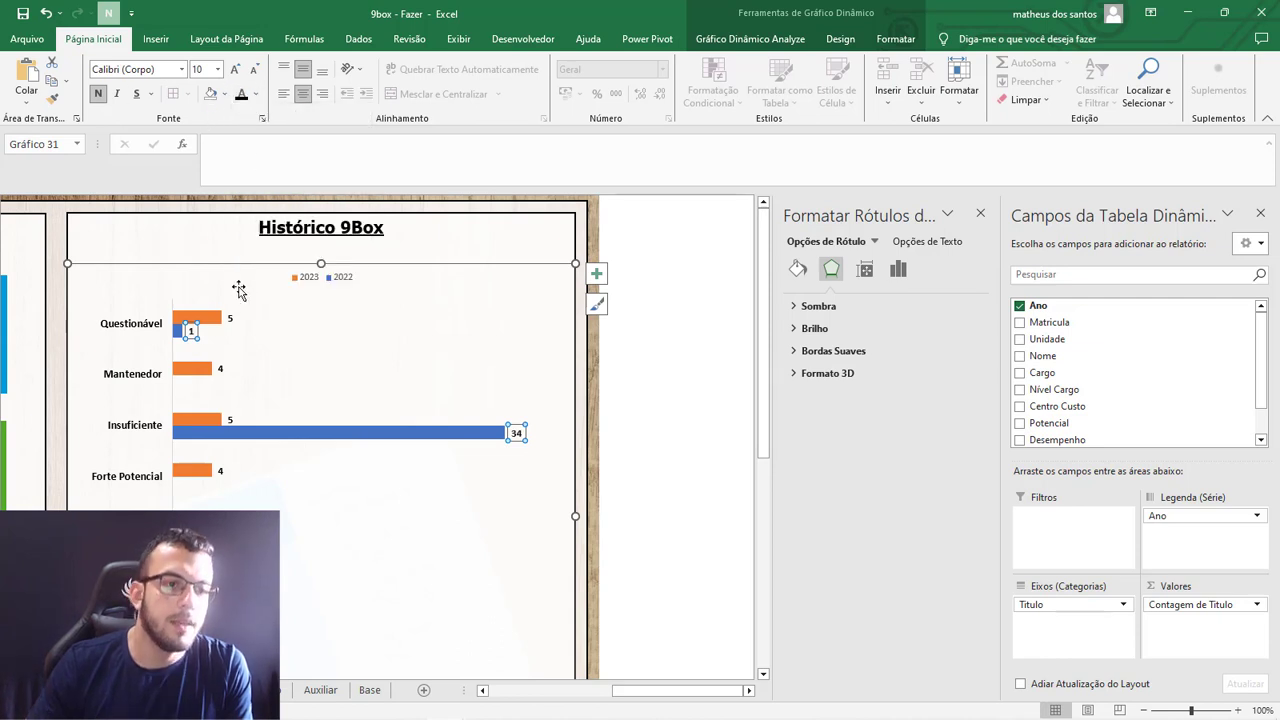
Fill the 2023 bars with light blue and the 2022 bars with red.
click(213, 318)
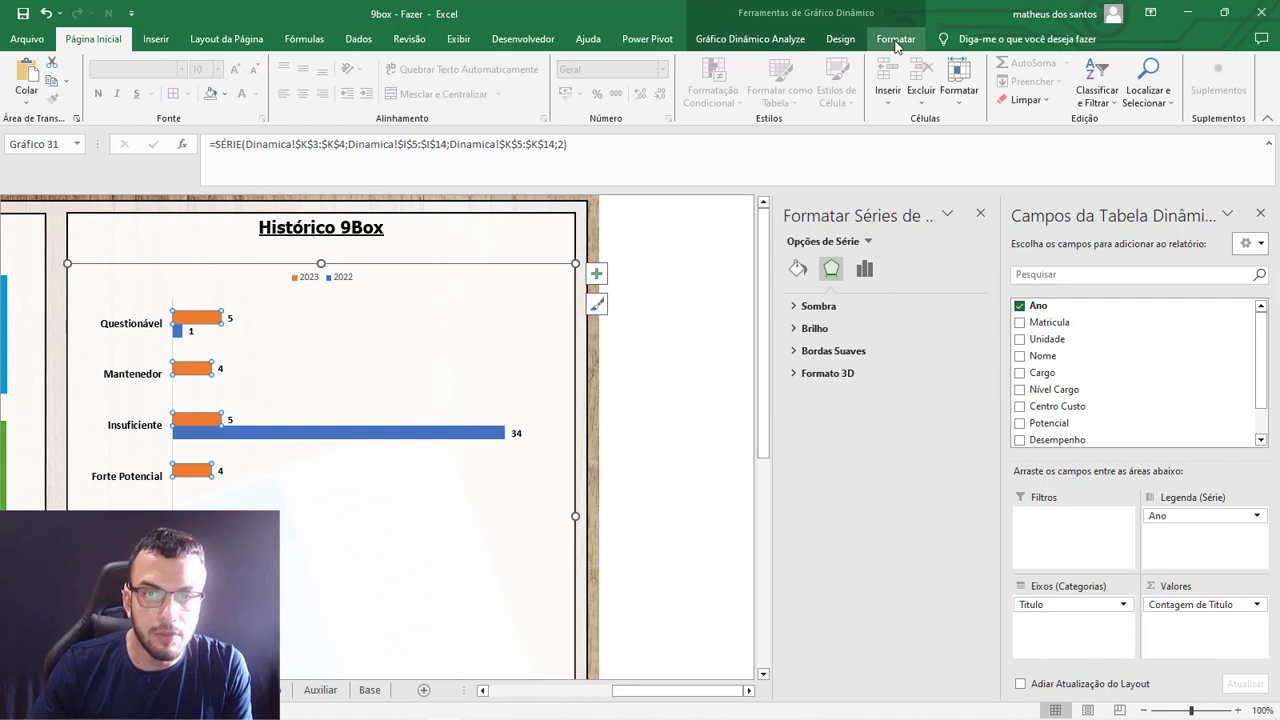
click(895, 38)
click(686, 62)
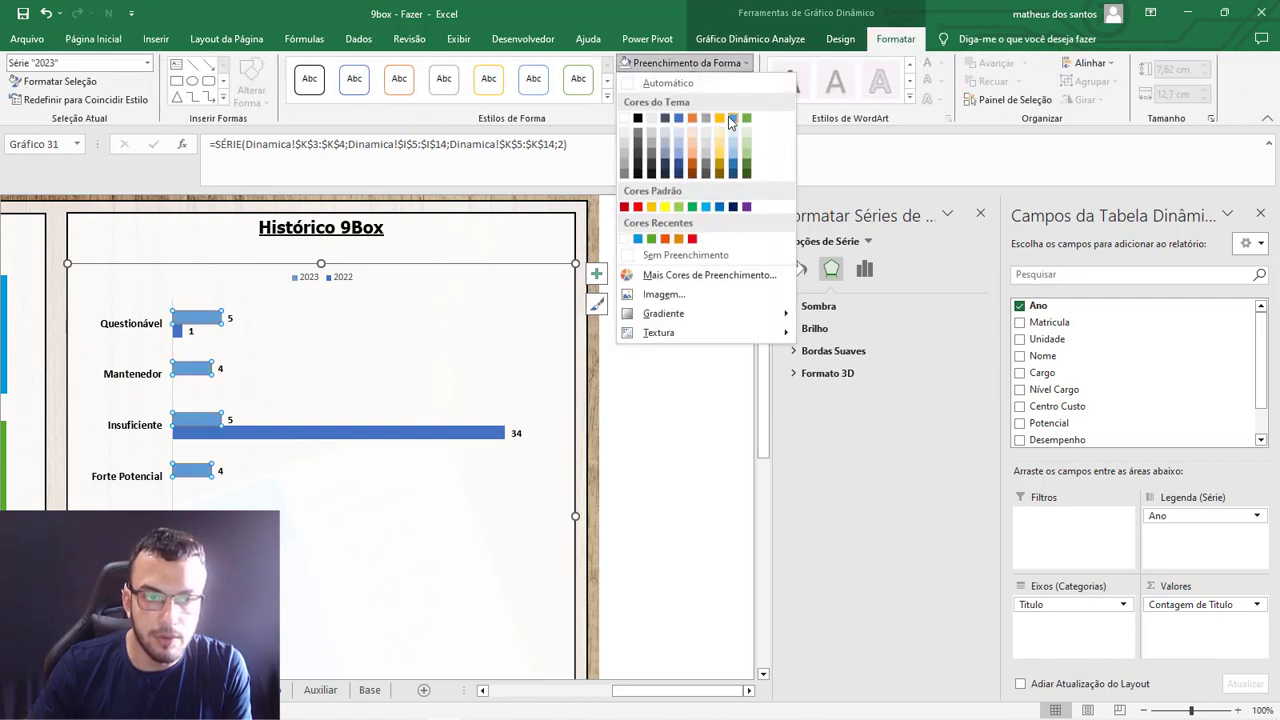
click(731, 118)
click(181, 331)
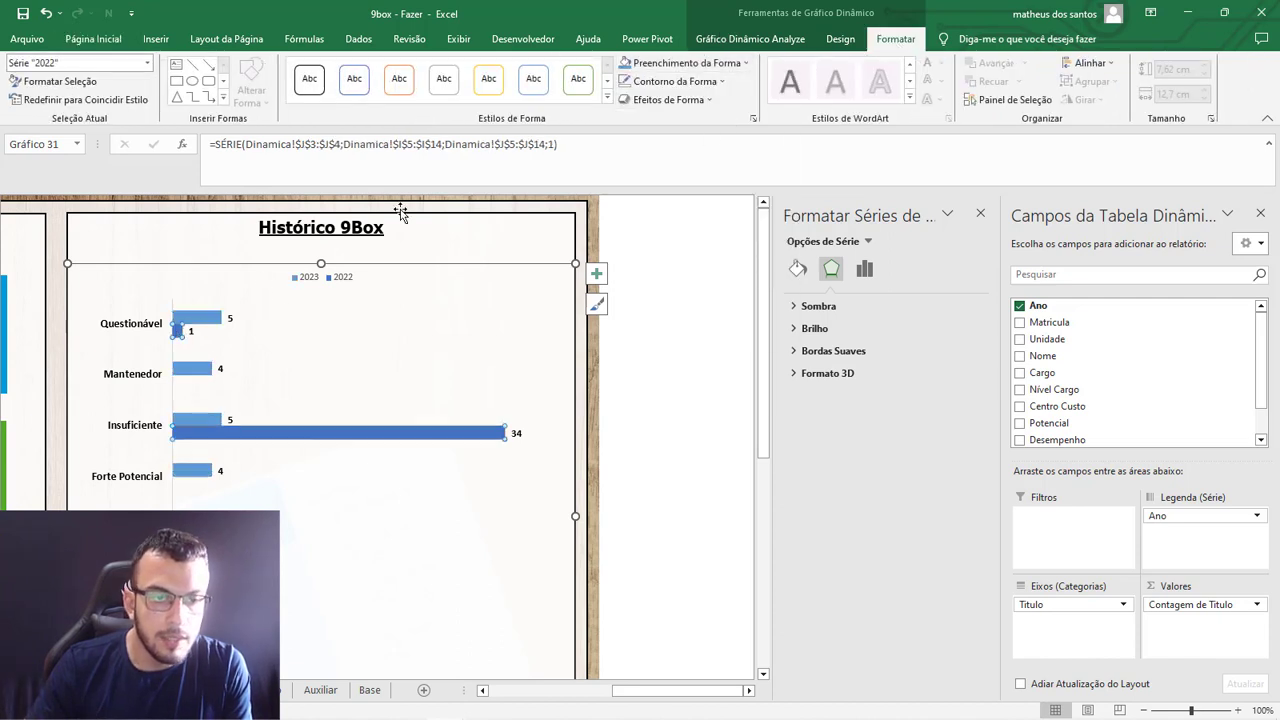
click(686, 62)
click(692, 240)
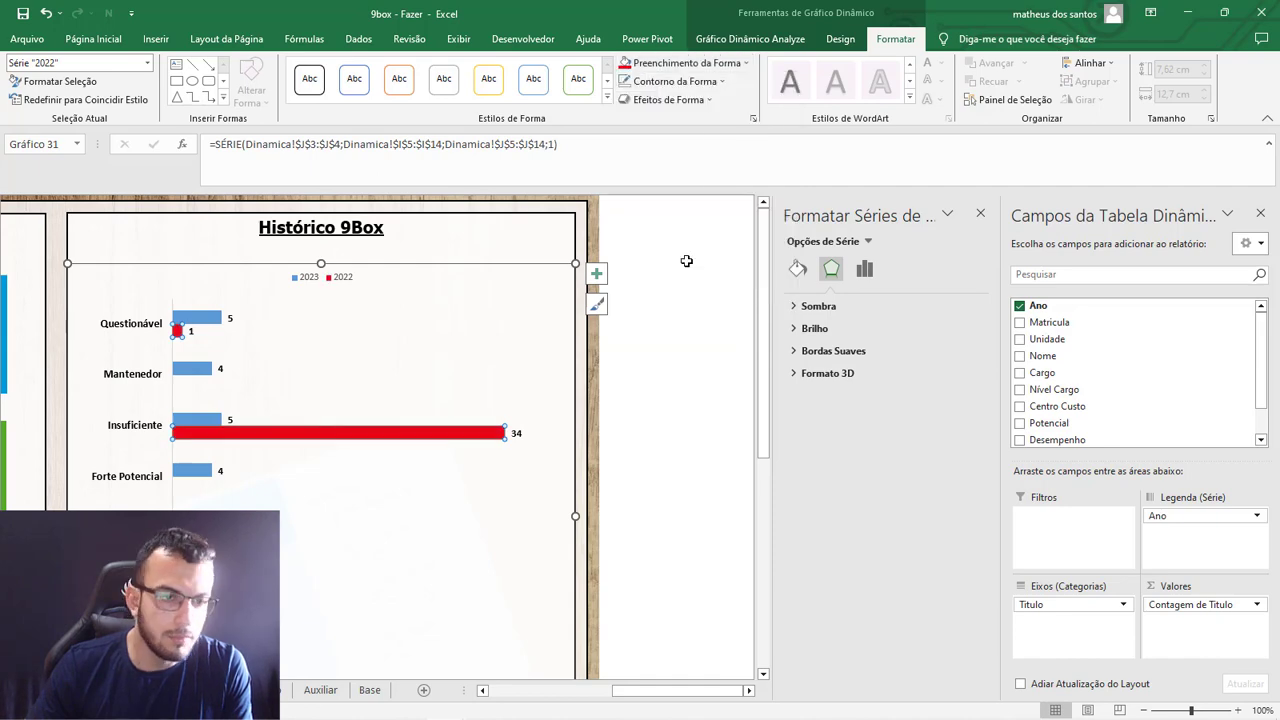
scroll(460, 390, down, 3)
click(686, 360)
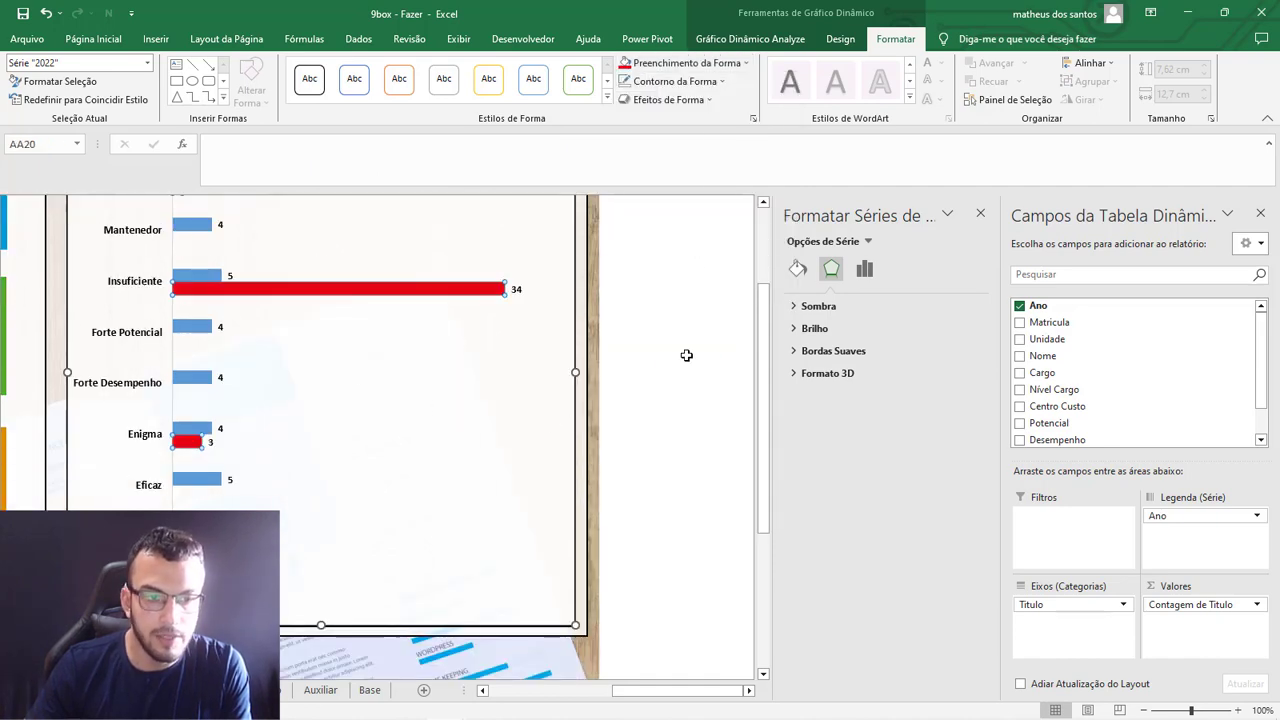
Hide the formula bar, collapse the ribbon and close the Definir Forma pane to show the full dashboard.
scroll(513, 416, up, 2)
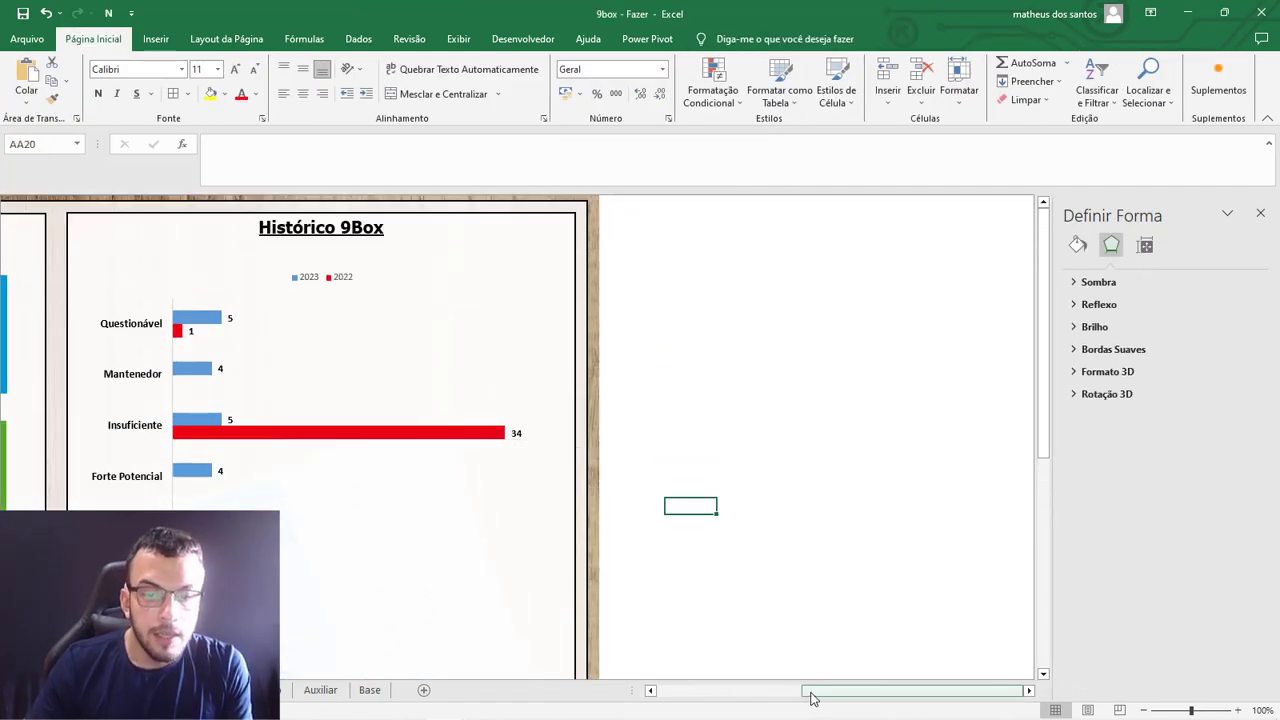
drag(809, 691, 722, 691)
click(462, 42)
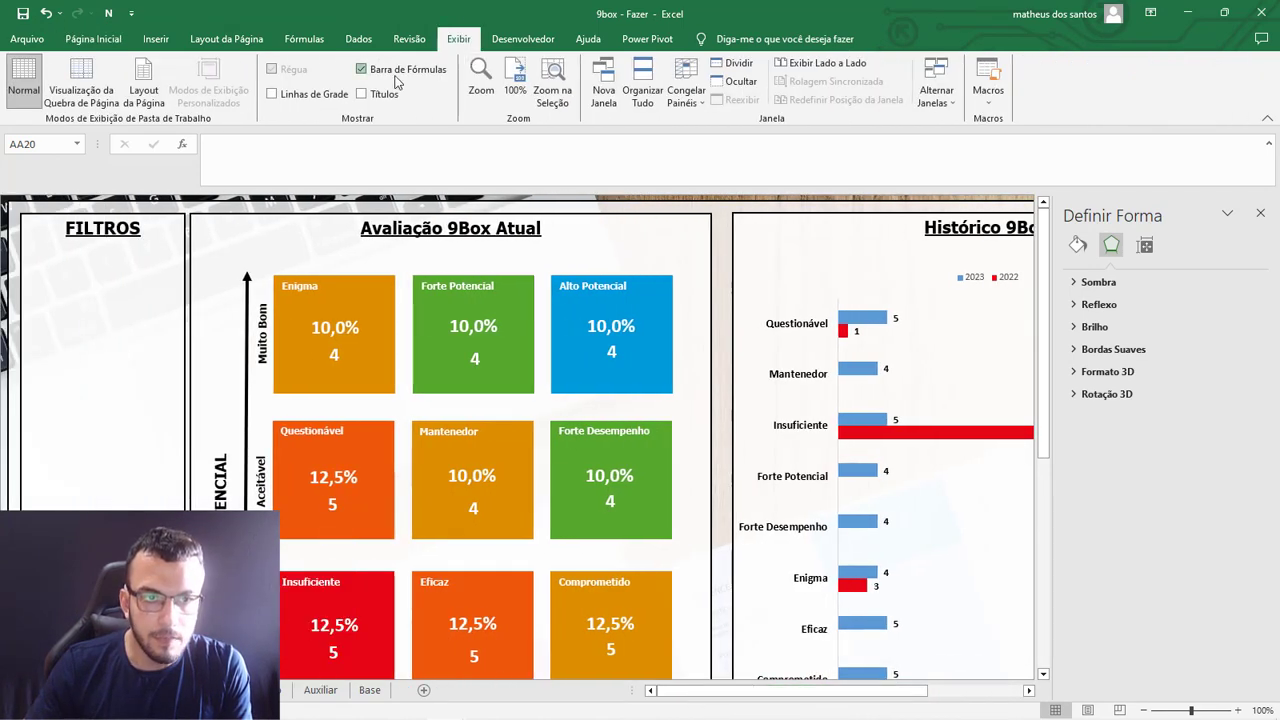
click(361, 69)
double_click(95, 39)
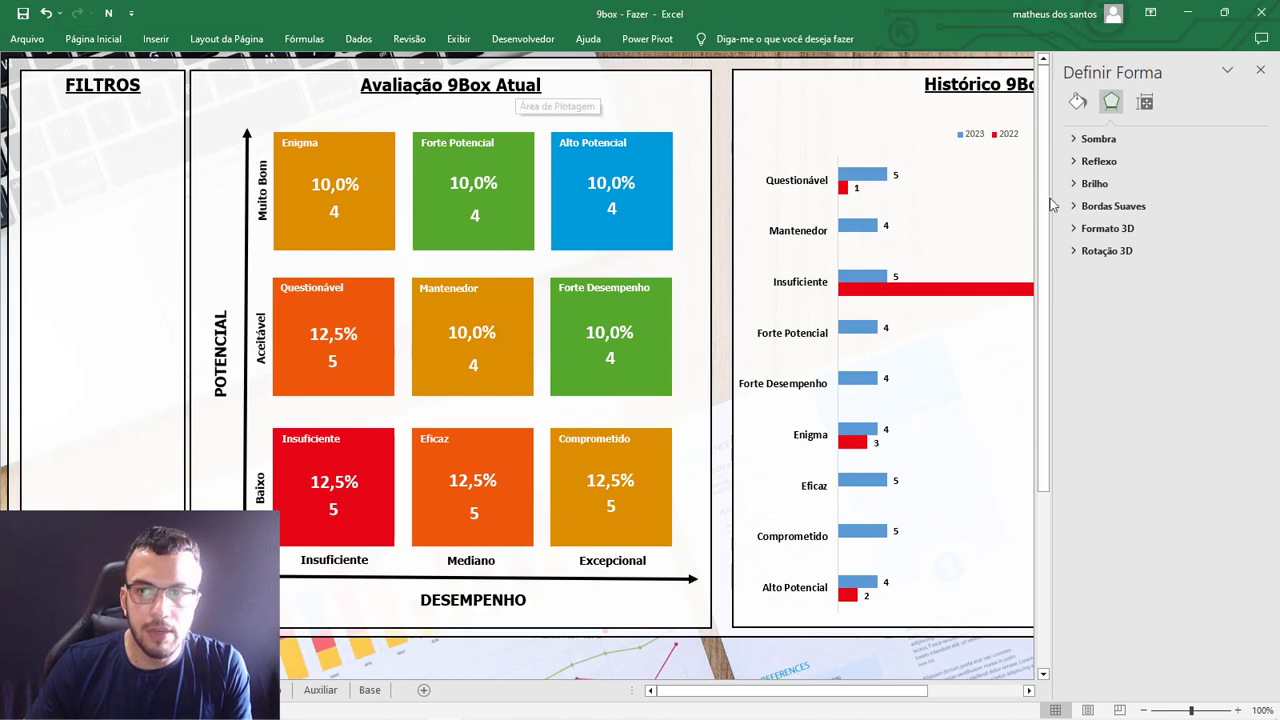
click(1260, 69)
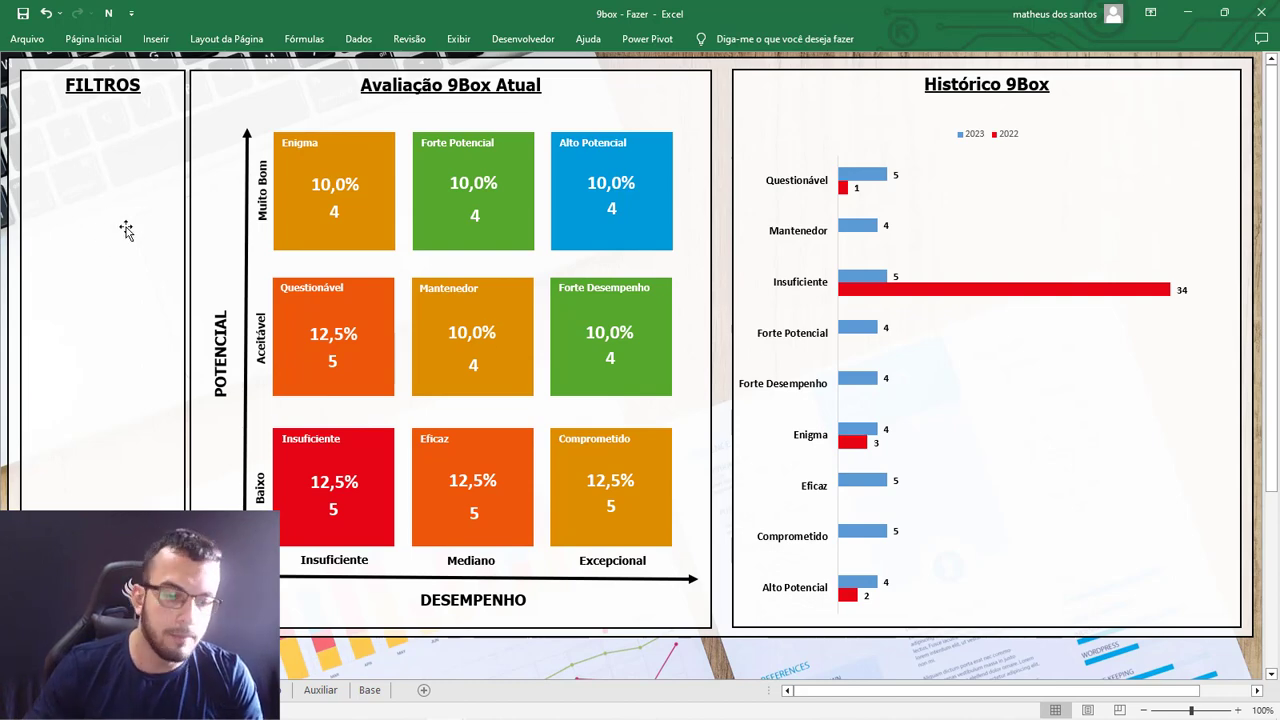
Return to the Dinamica sheet and turn the formula bar display back on.
click(250, 690)
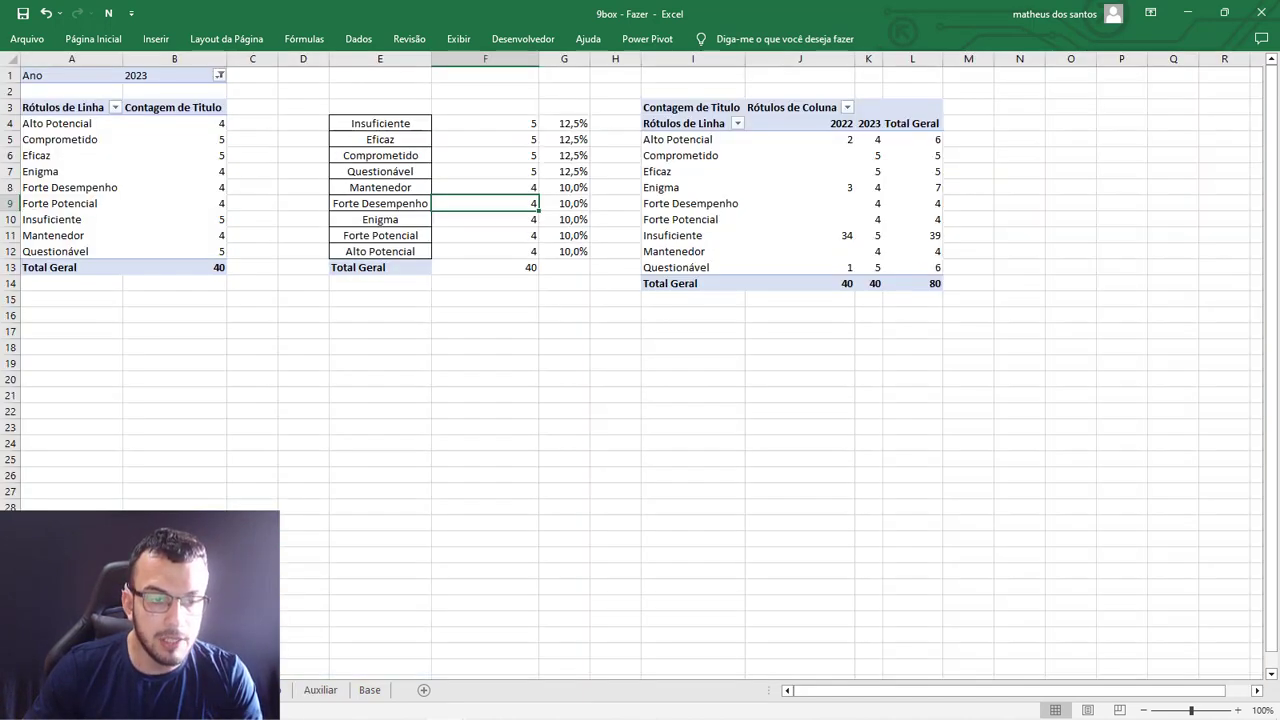
click(378, 471)
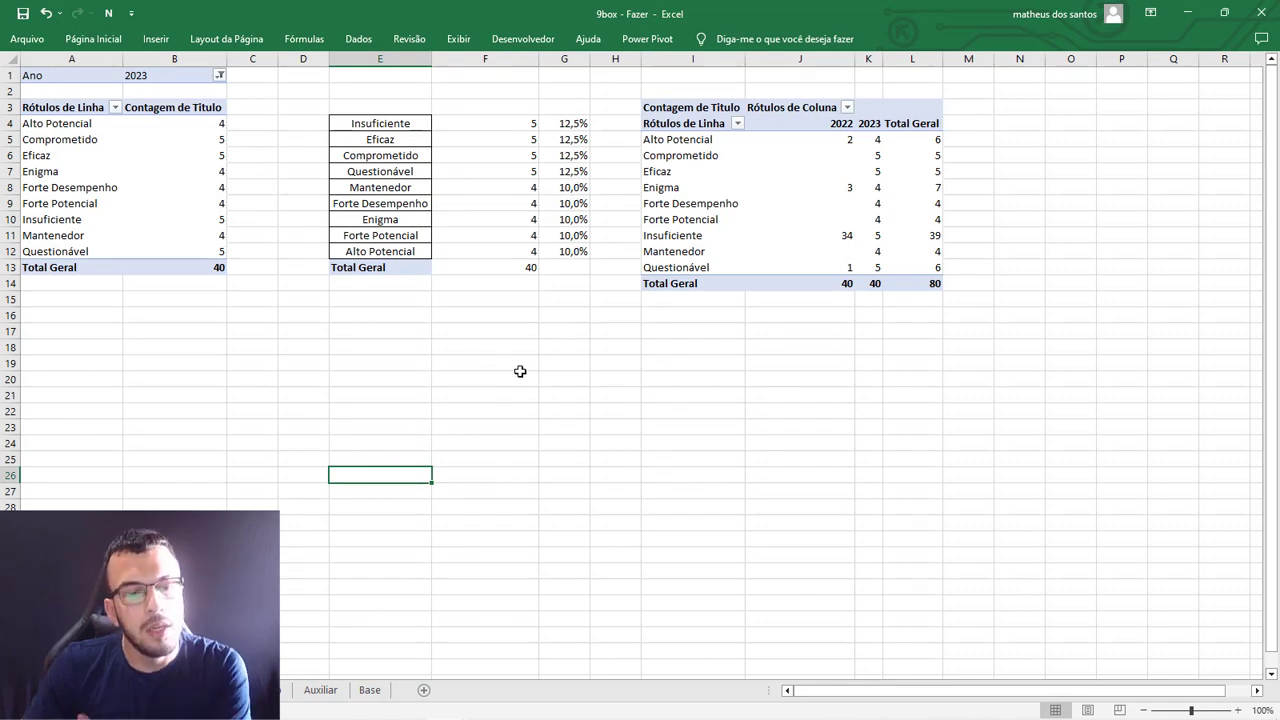
click(458, 38)
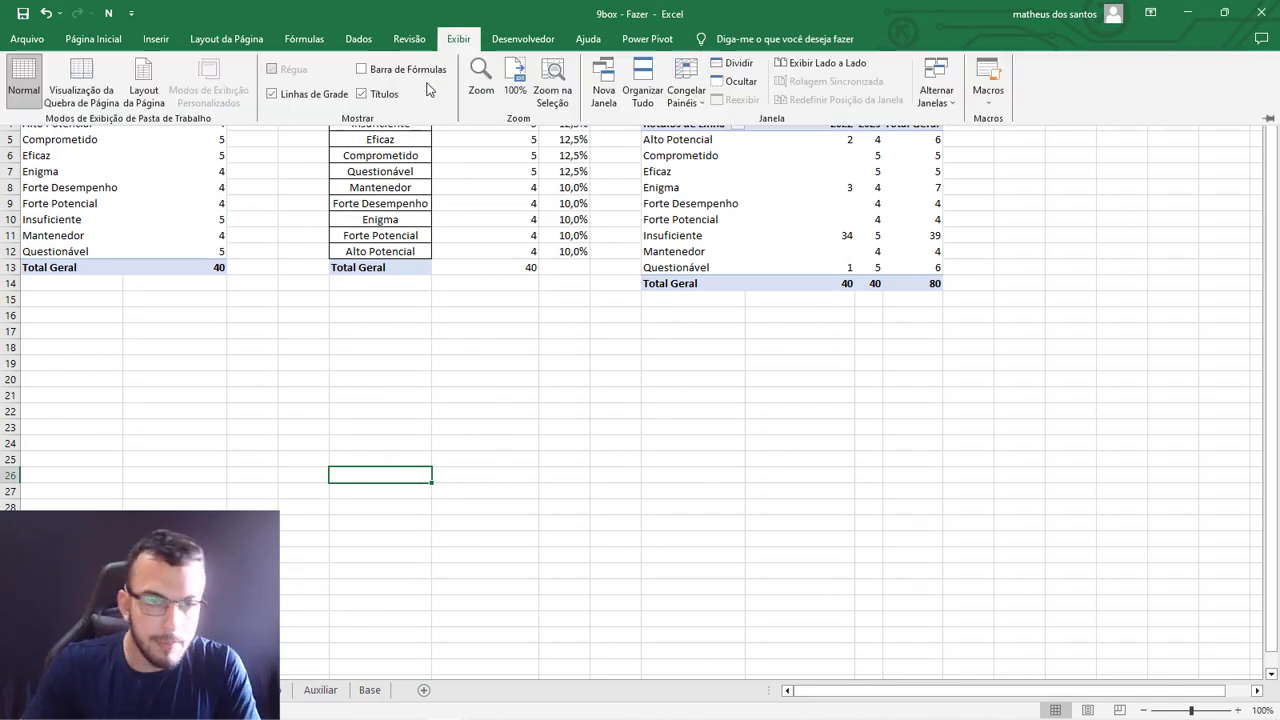
click(412, 378)
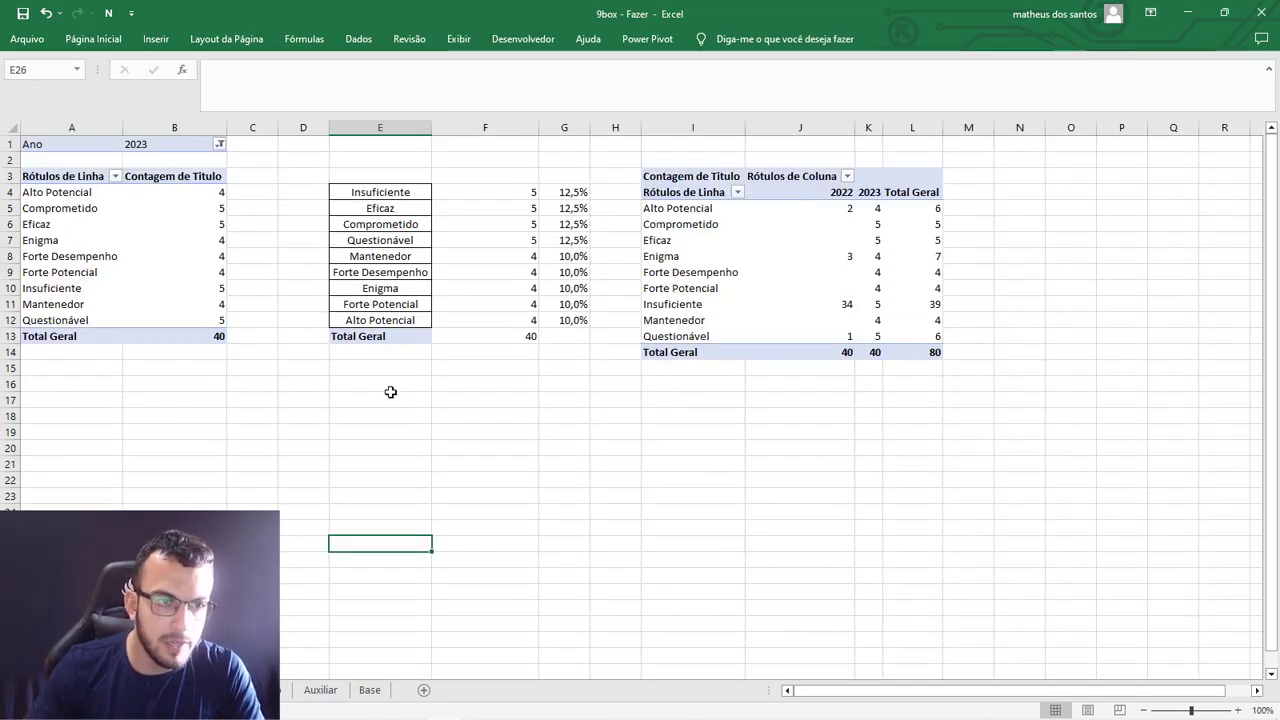
Rename the pivot table that has the Ano report filter as "9box atual".
click(82, 193)
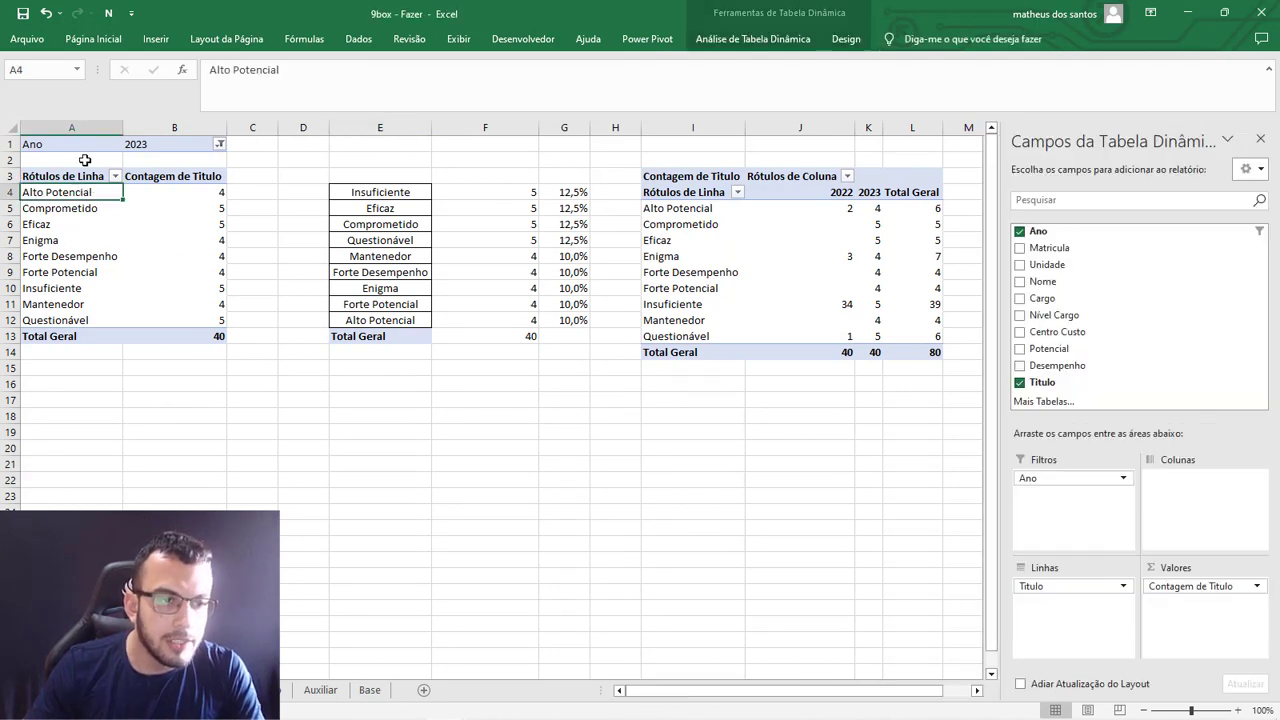
click(175, 240)
click(752, 39)
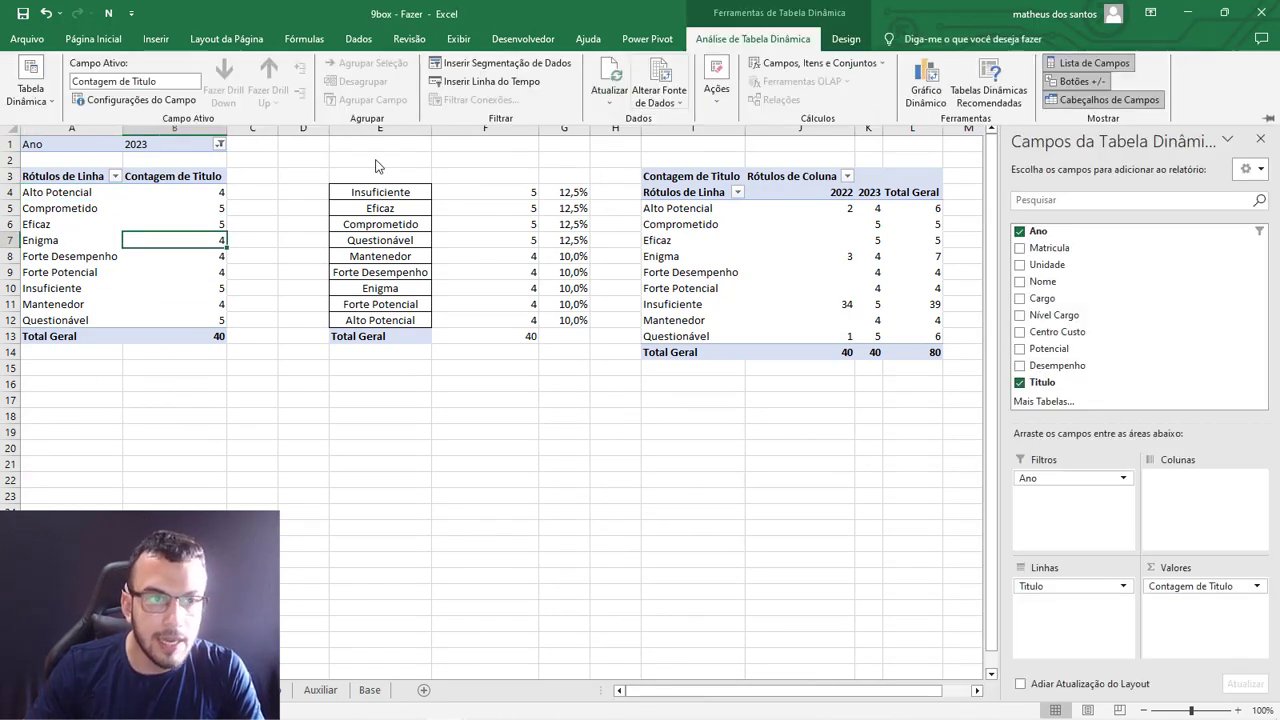
click(40, 101)
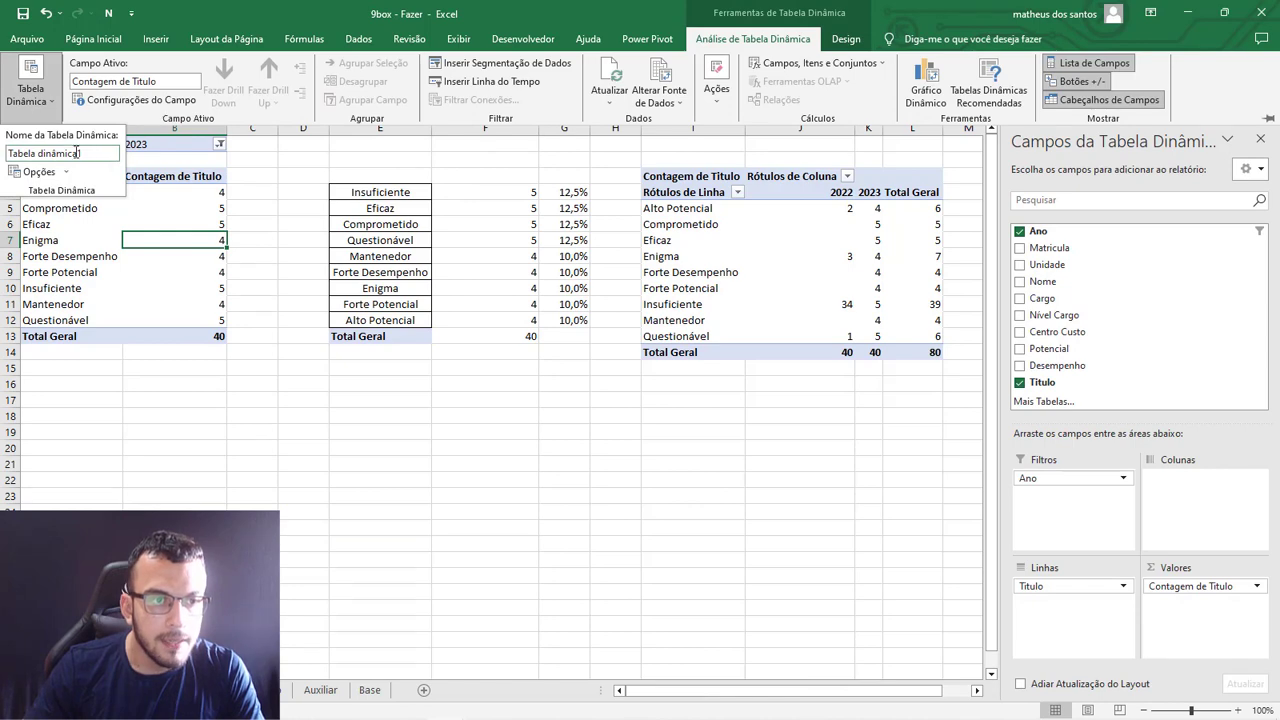
click(88, 153)
drag(88, 153, 3, 146)
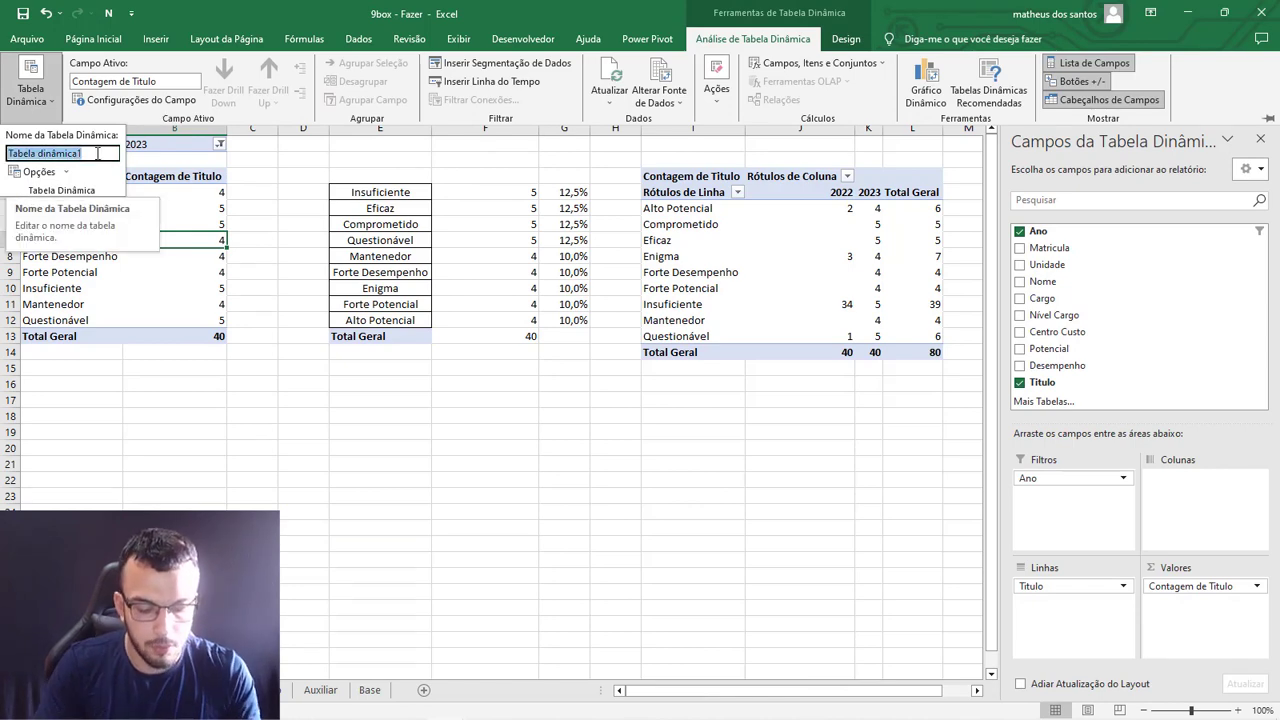
text(9box atua)
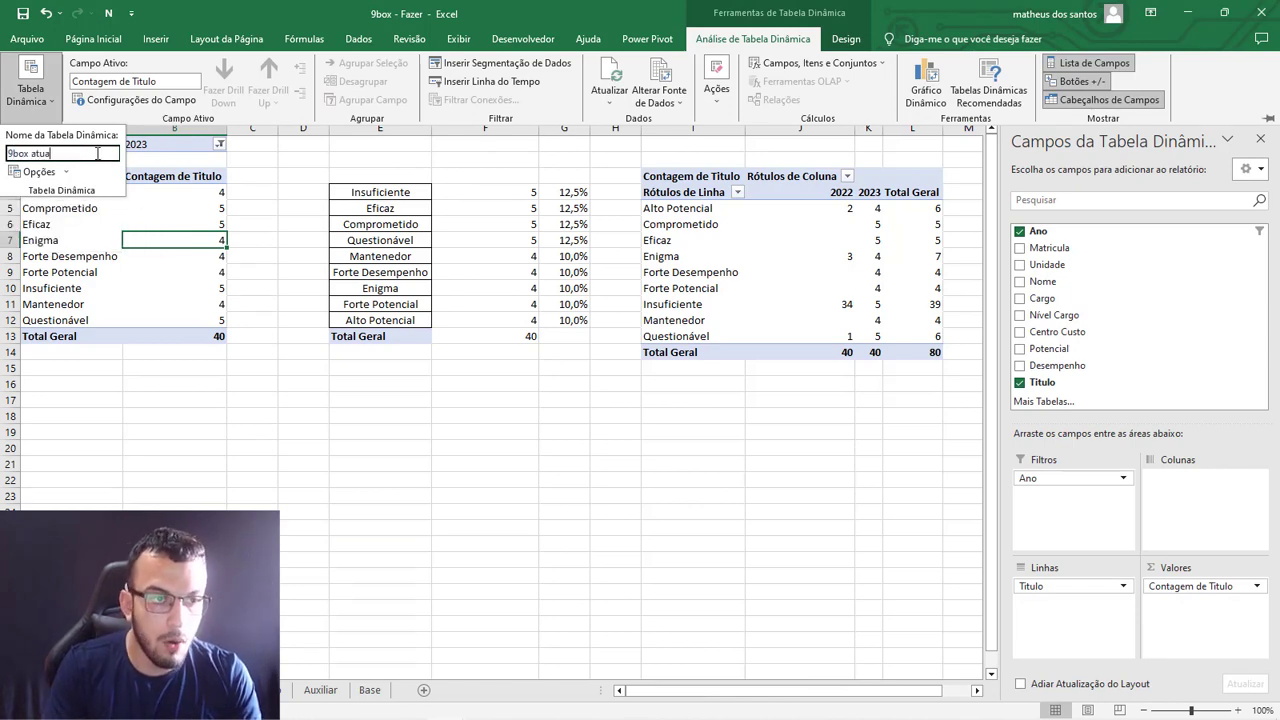
text(l)
key(Return)
click(565, 496)
Rename the pivot table with the 2022 and 2023 columns as "9 box historico".
click(728, 250)
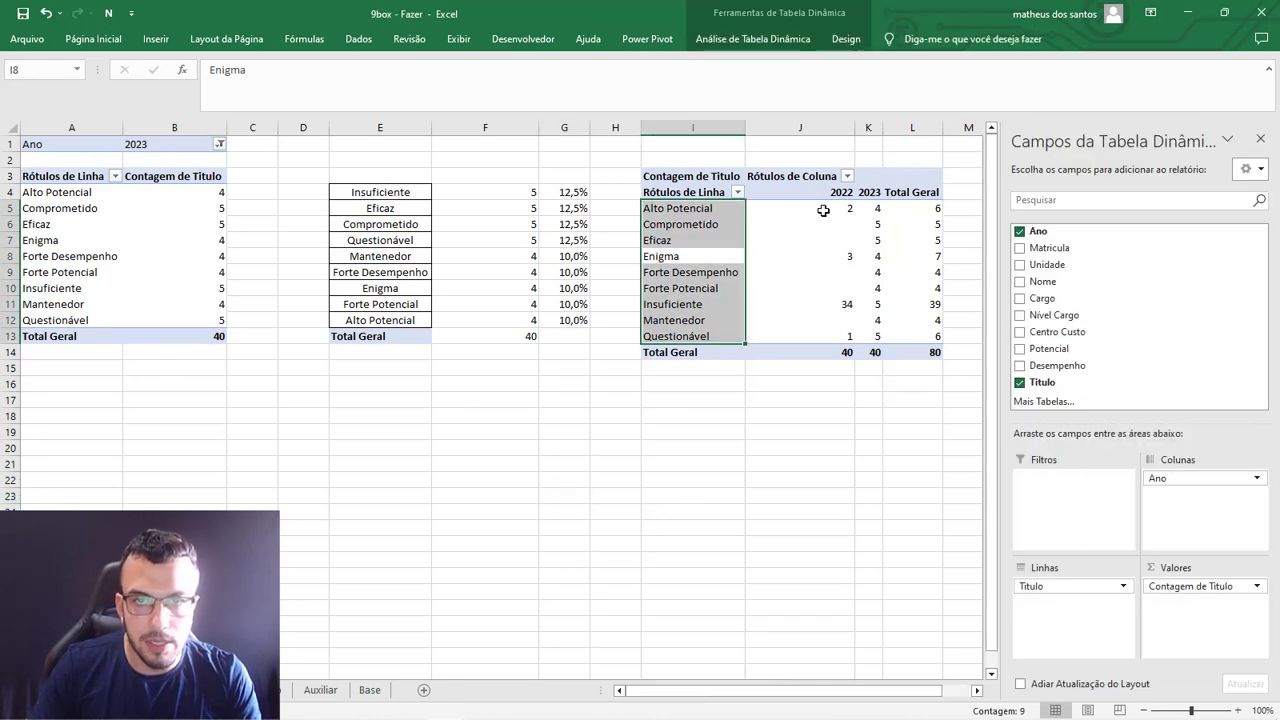
click(815, 224)
click(753, 38)
click(30, 90)
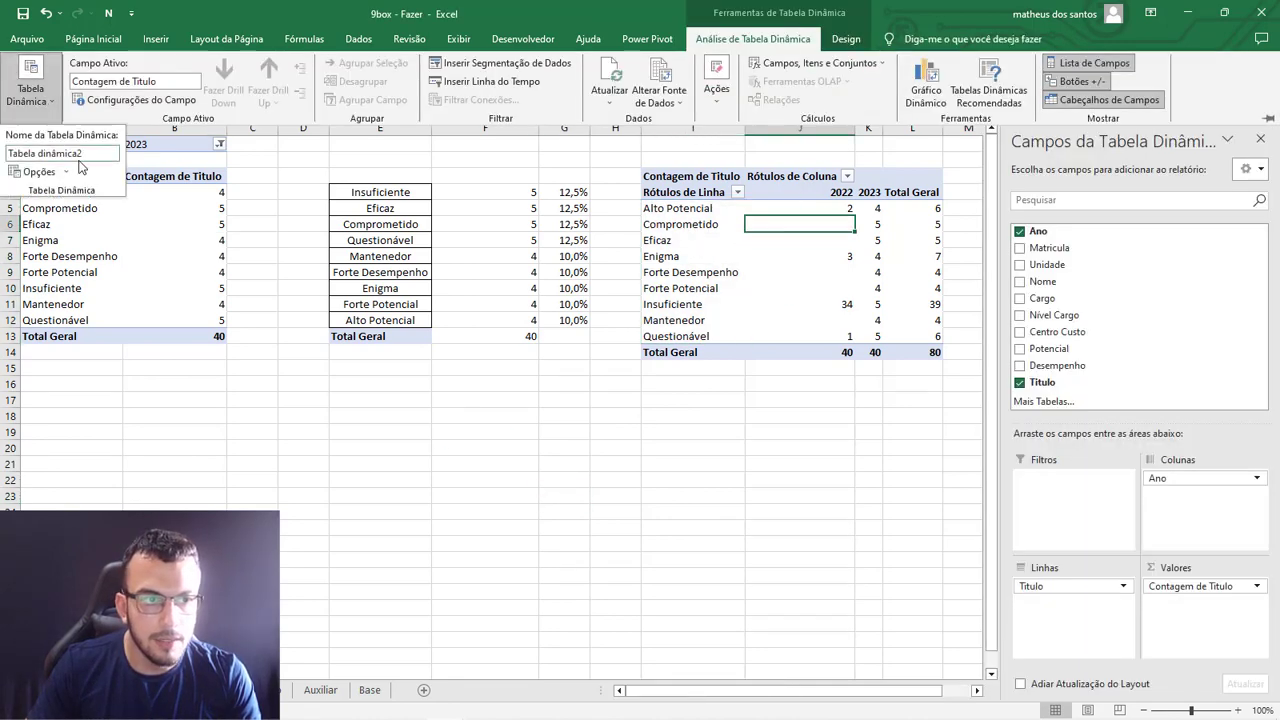
double_click(82, 153)
text(9 box)
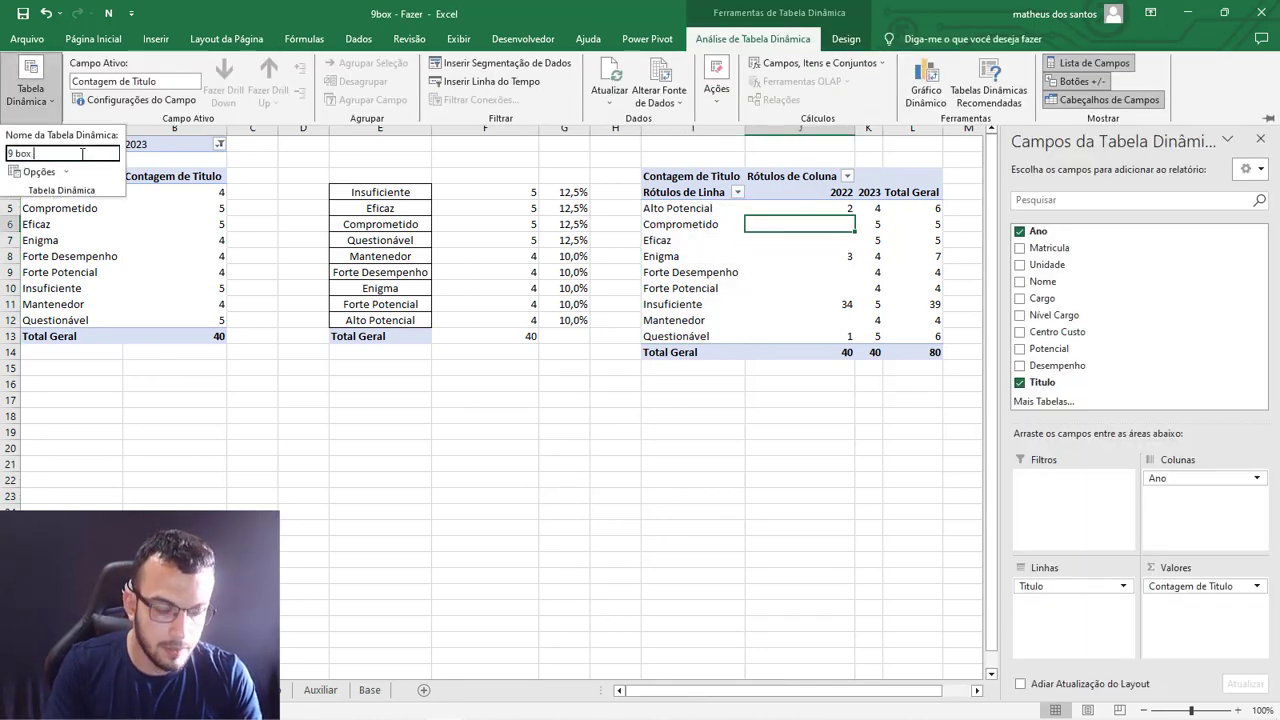
text( historico)
key(Return)
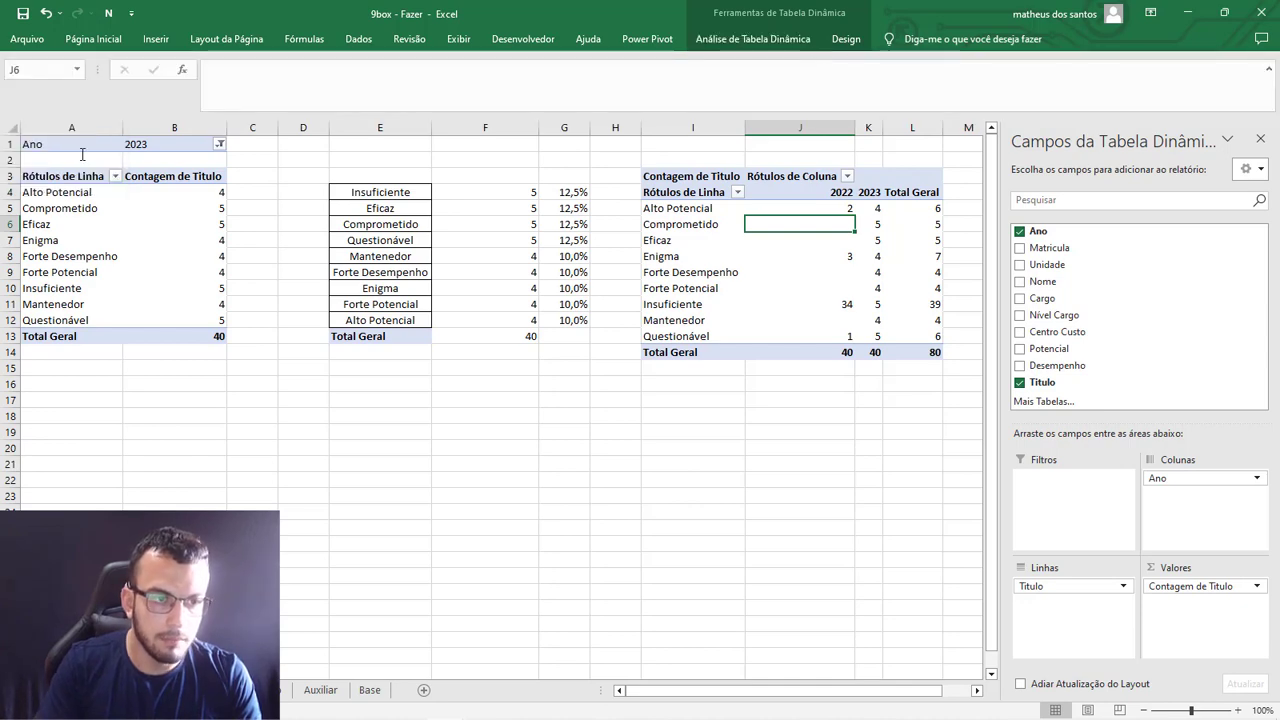
click(483, 430)
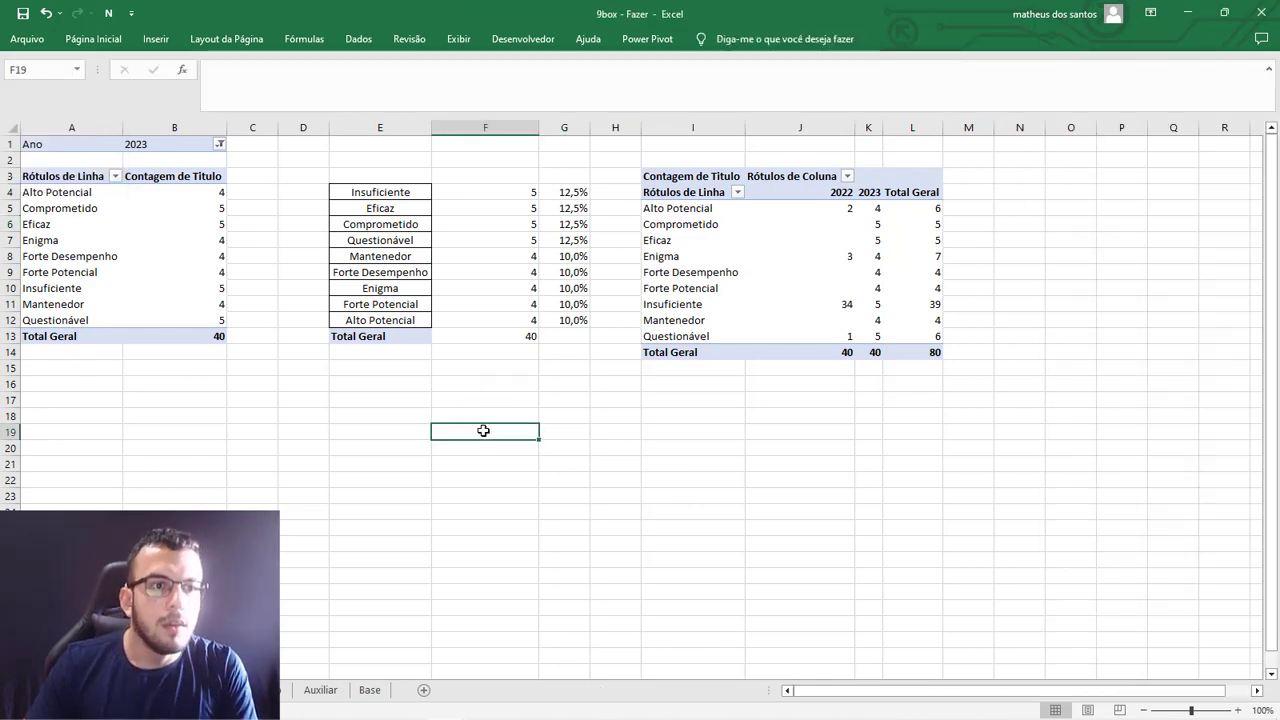
Insert slicers for Ano, Unidade and Nível Cargo from the 9box atual pivot table.
click(219, 193)
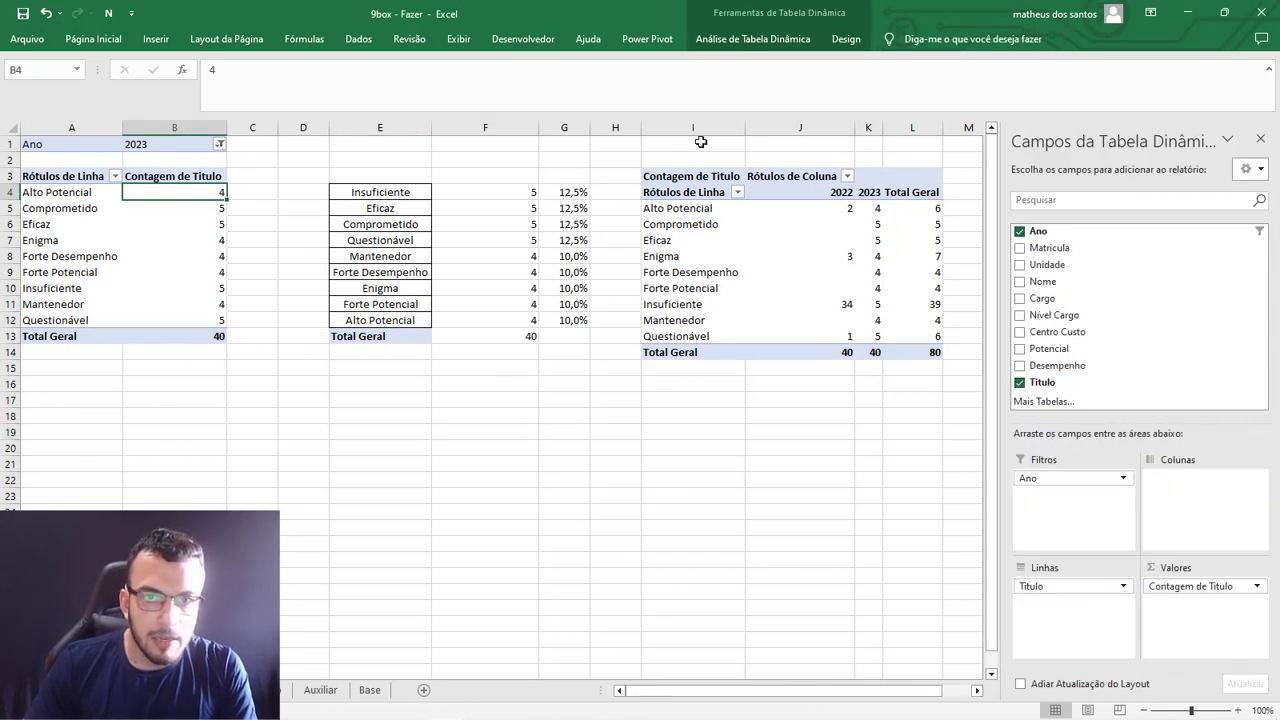
click(753, 39)
click(545, 63)
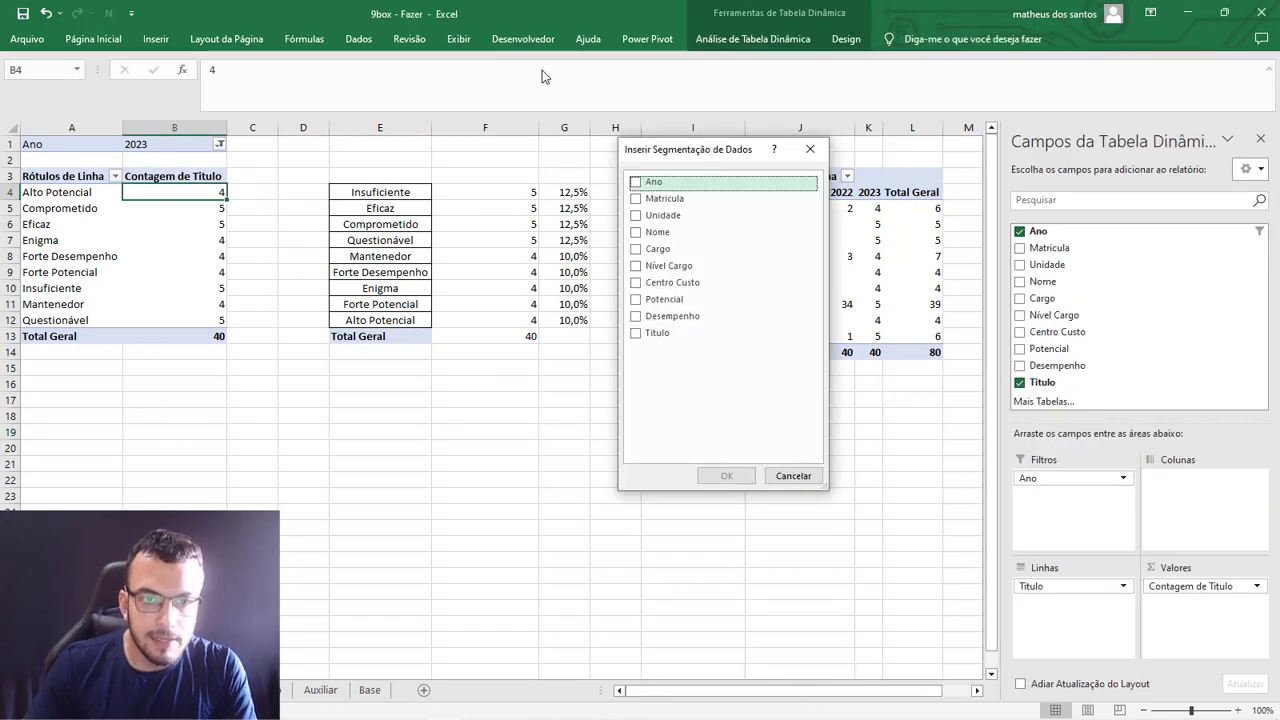
click(637, 185)
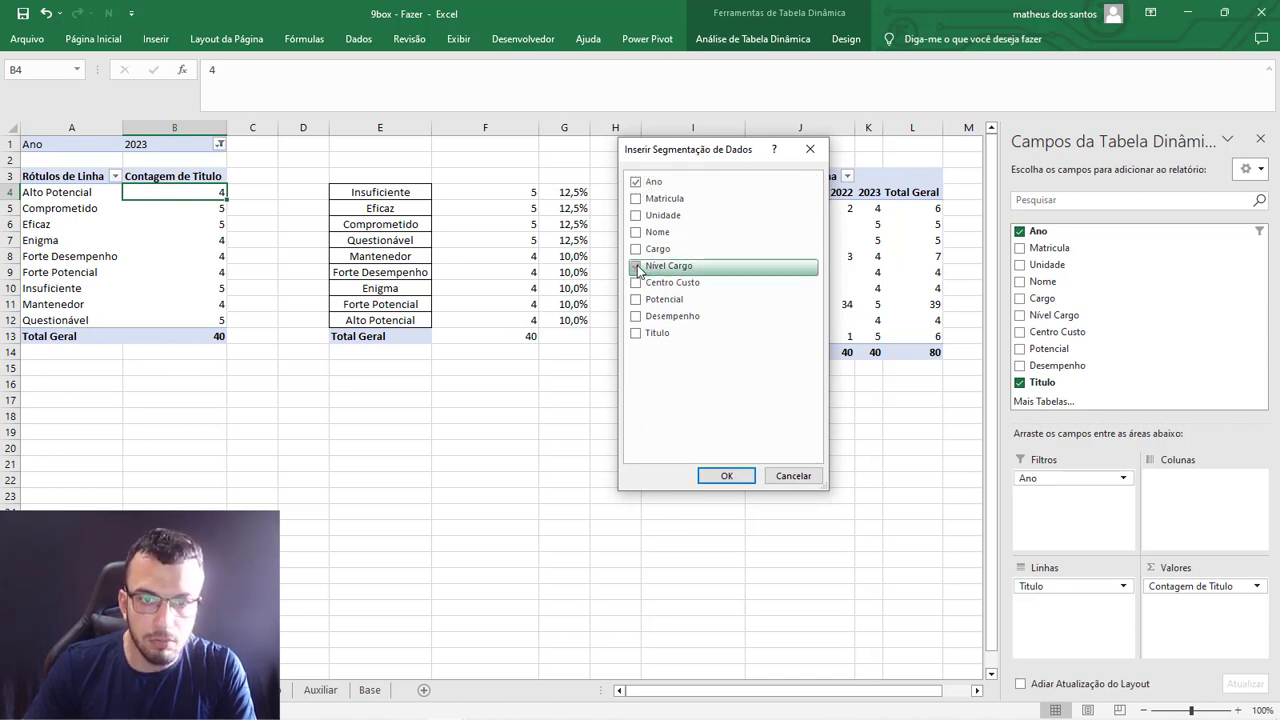
click(637, 266)
click(636, 215)
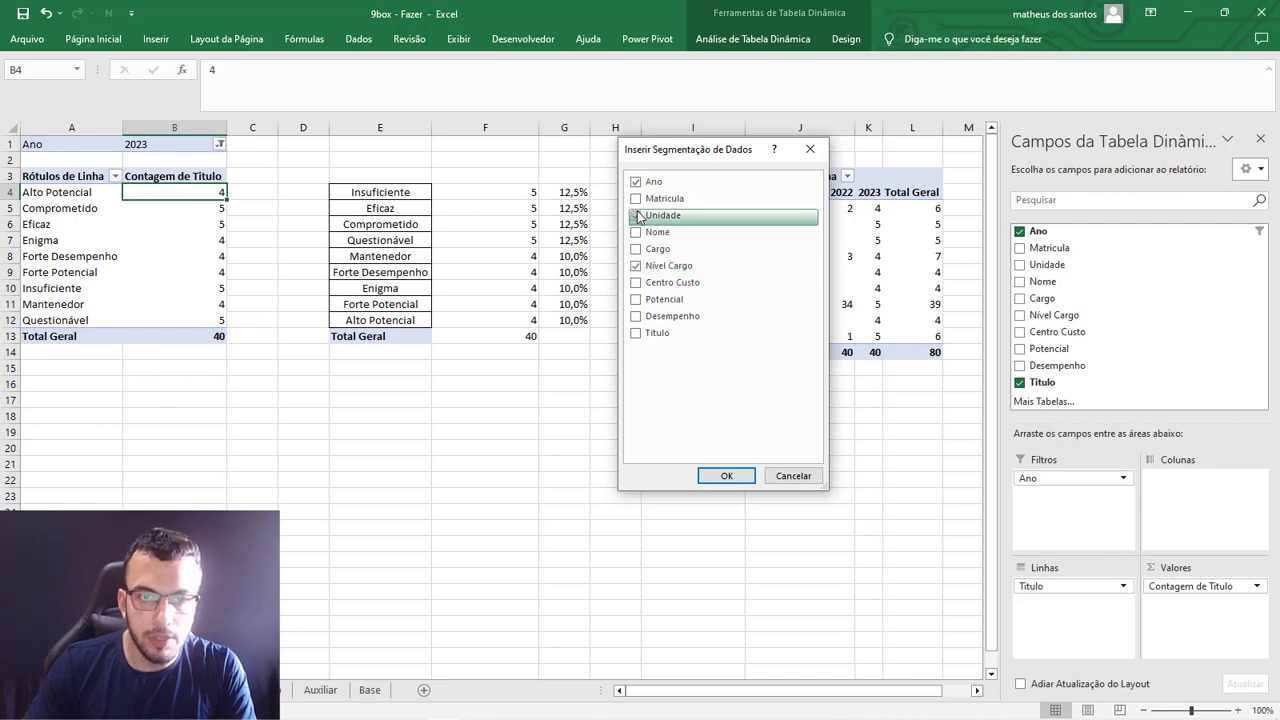
click(724, 475)
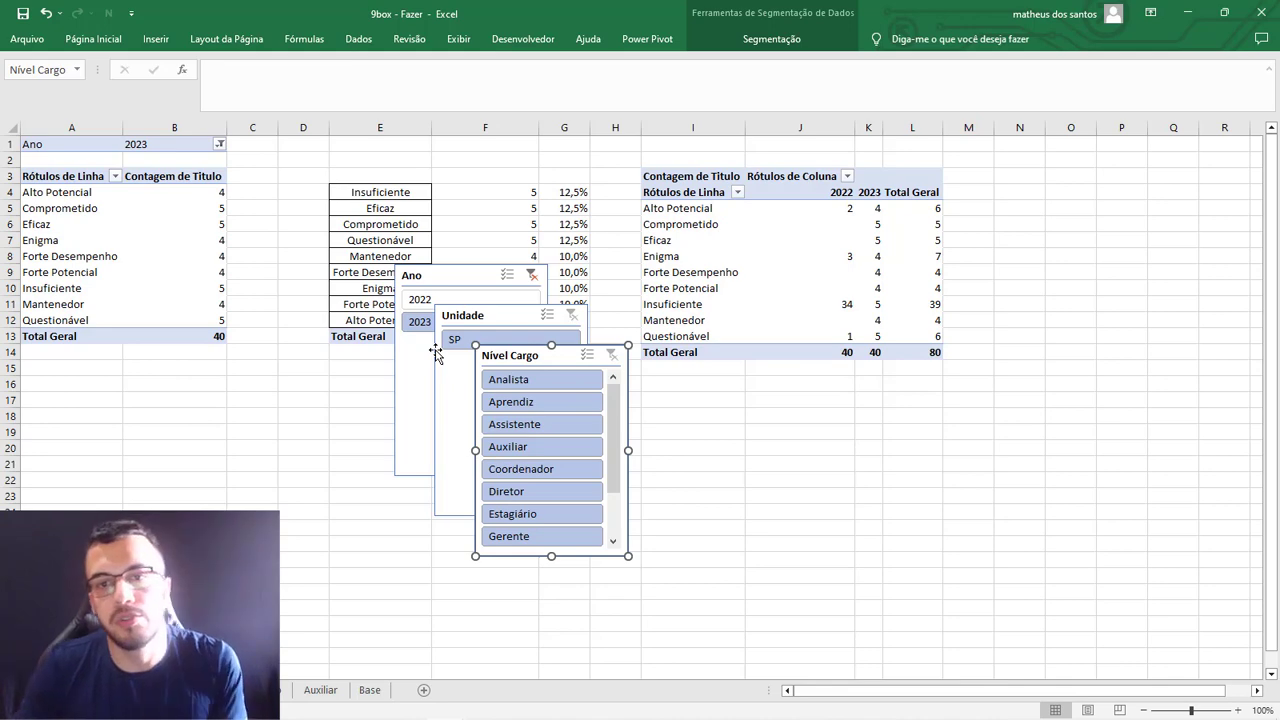
Spread the three stacked slicers apart, placing Ano below the percentage table and Nível Cargo over the lower part of the history pivot.
drag(500, 356, 683, 346)
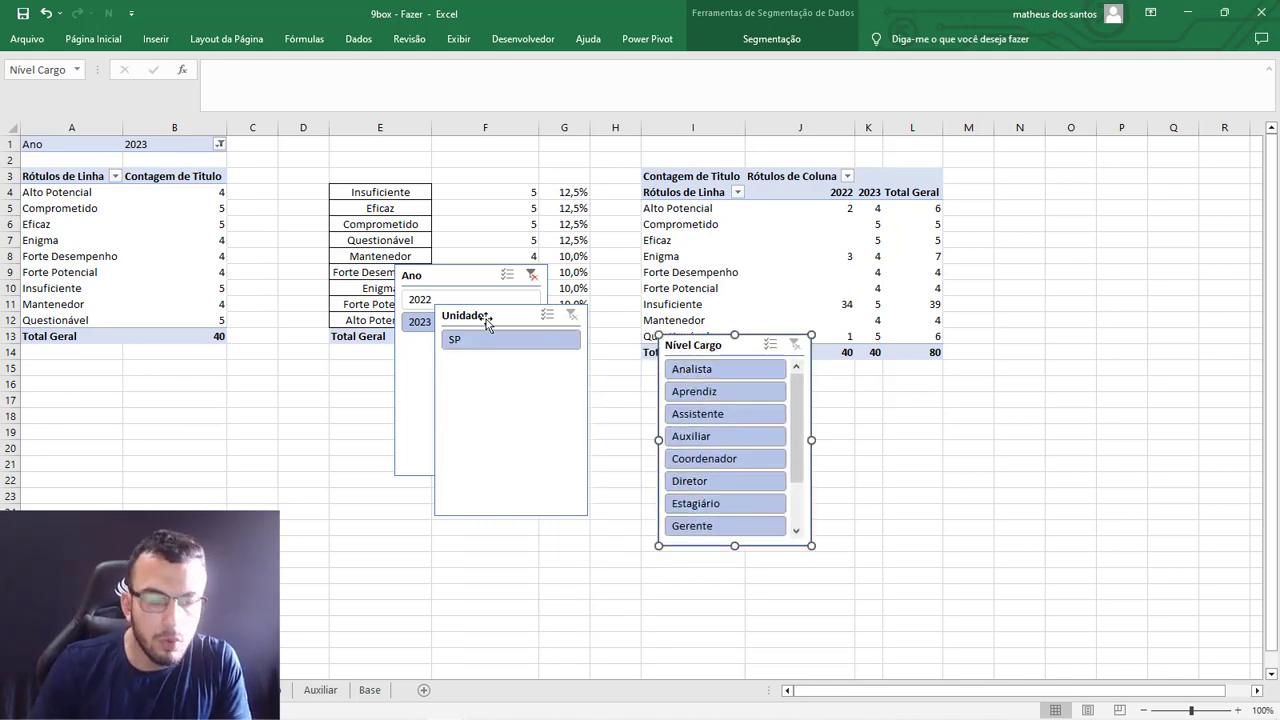
drag(486, 320, 559, 549)
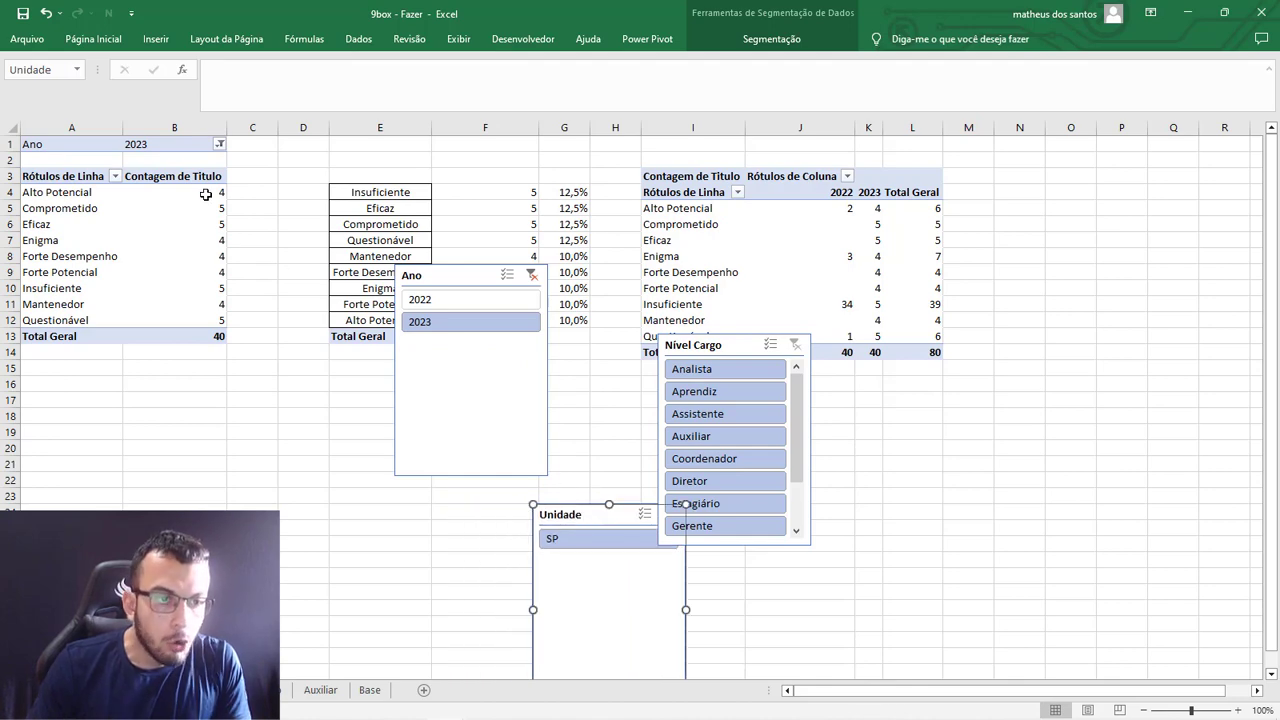
click(207, 194)
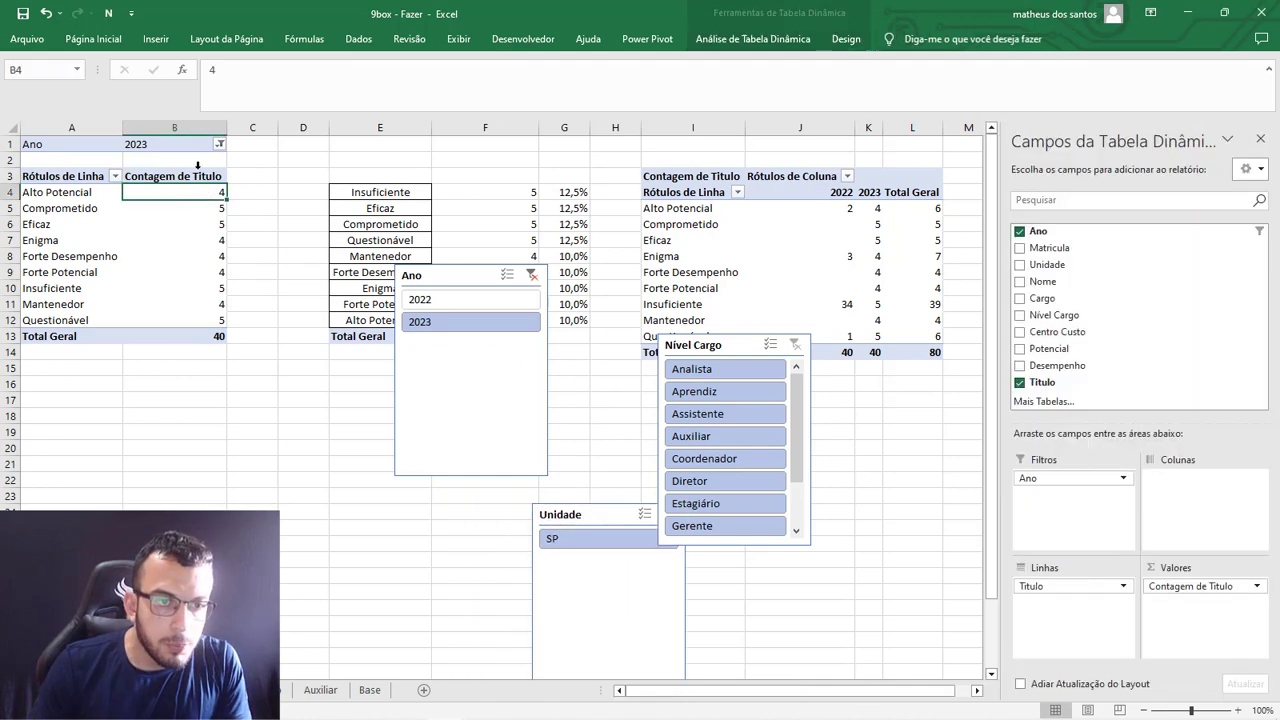
click(452, 282)
drag(430, 280, 297, 341)
click(160, 144)
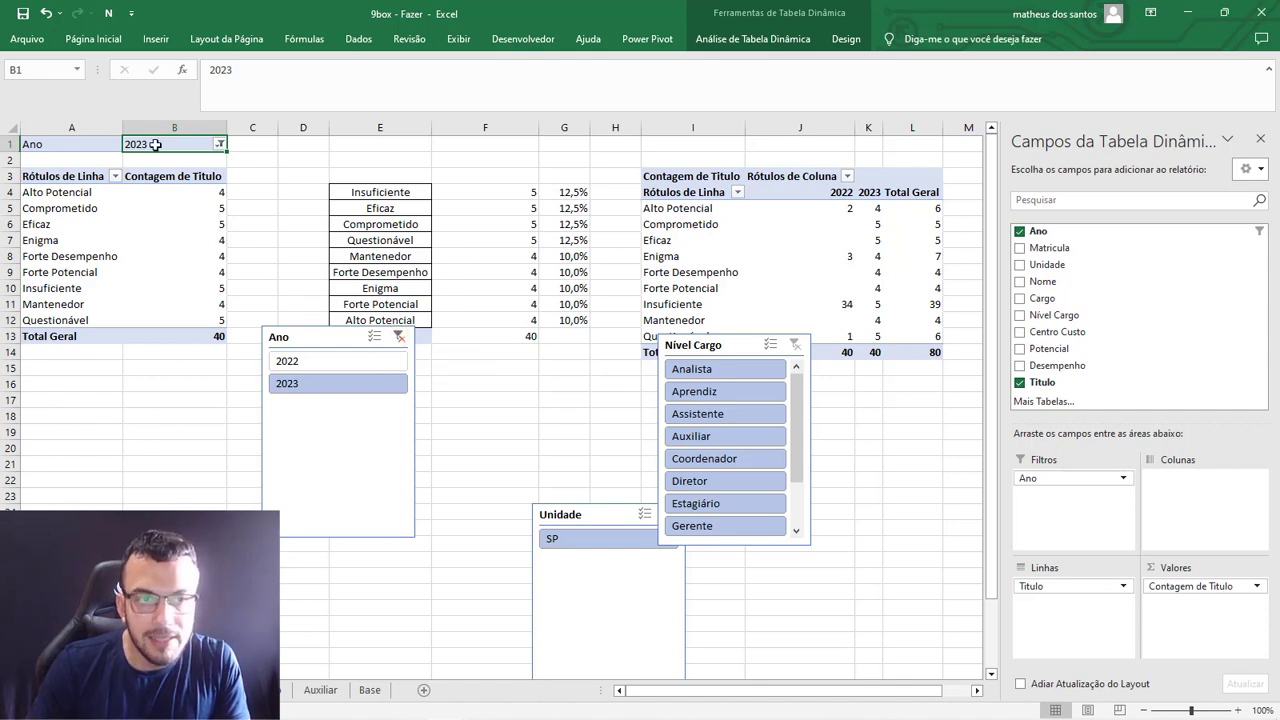
click(300, 342)
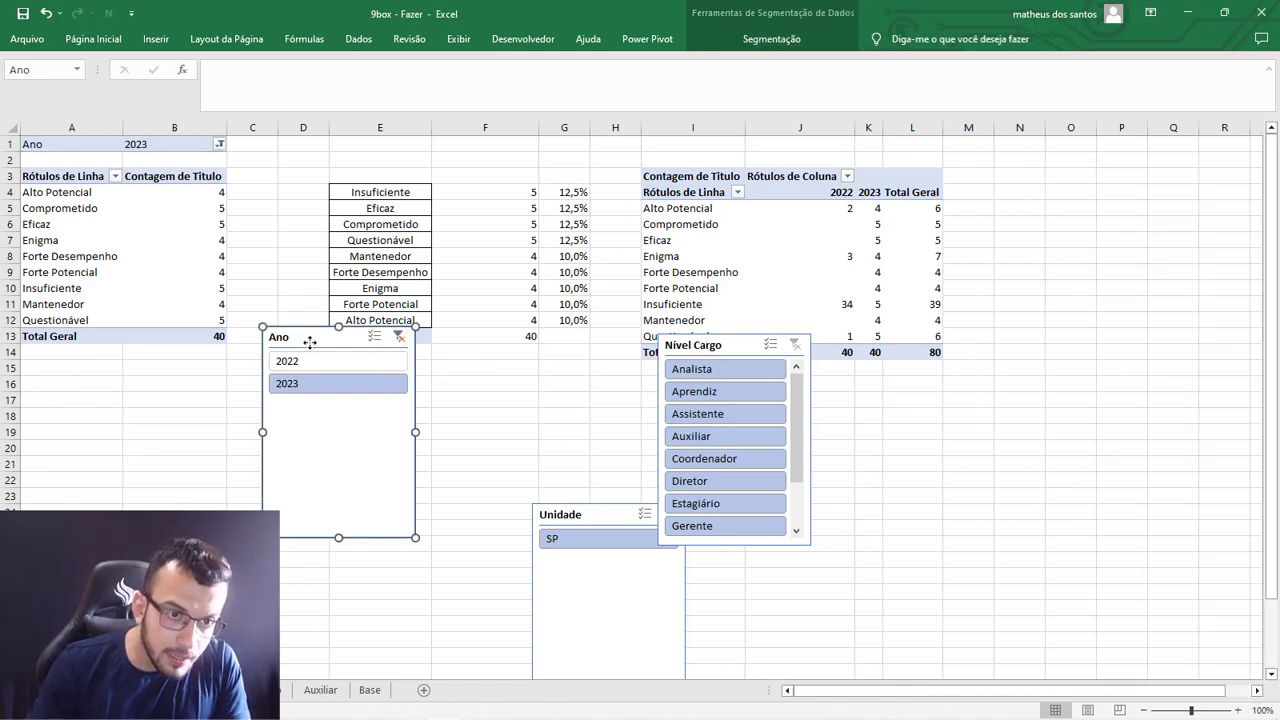
drag(308, 347, 242, 147)
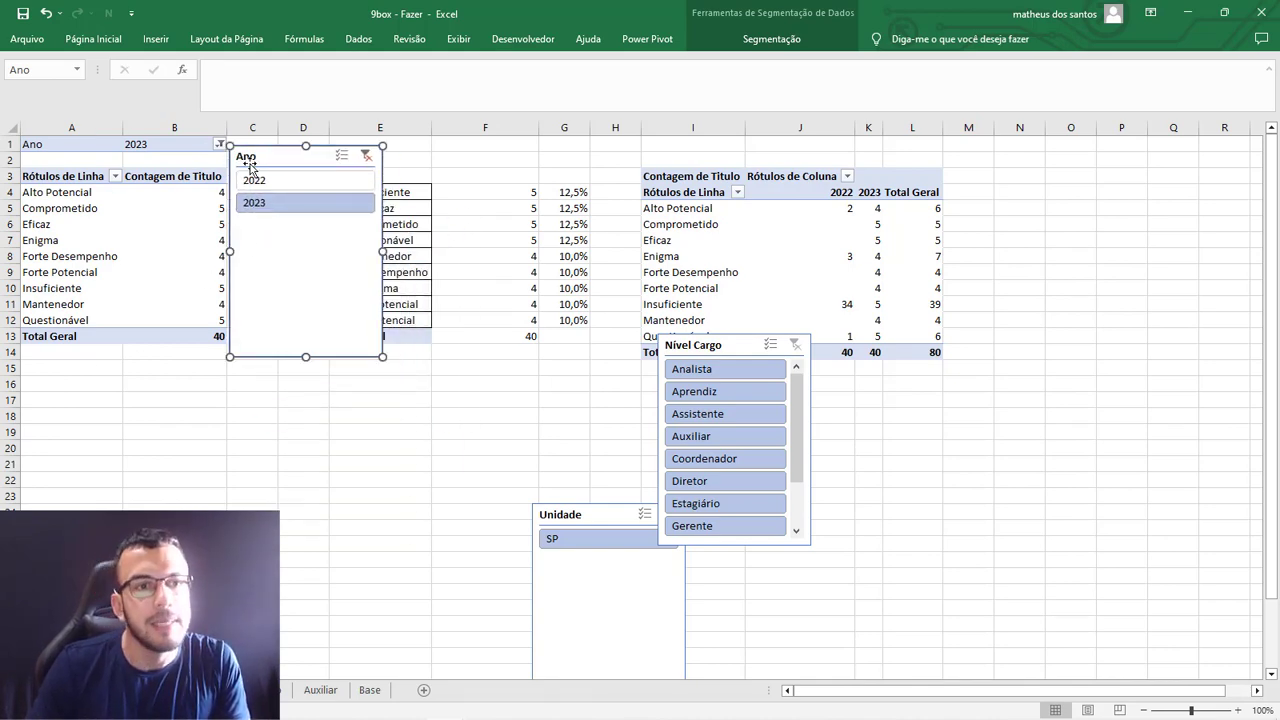
drag(256, 155, 320, 331)
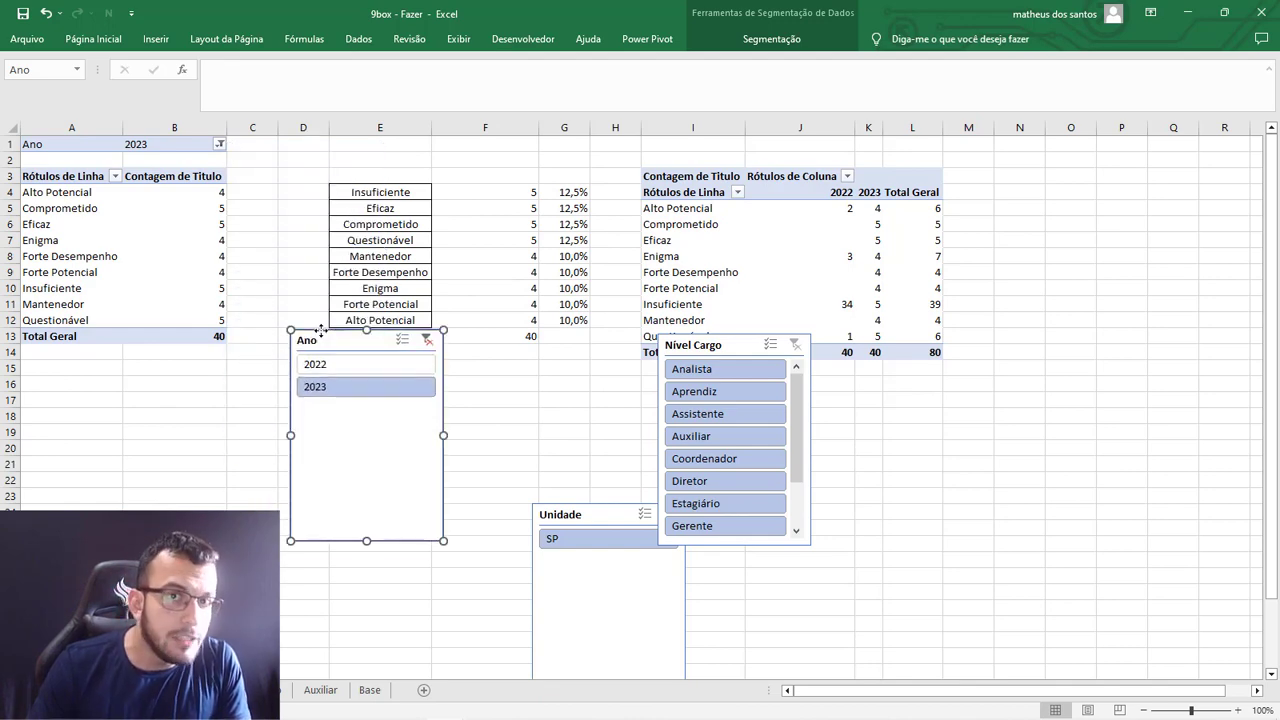
Connect the Ano slicer to 9 box historico only, disconnecting 9box atual, and clear the slicer's filter.
right_click(320, 336)
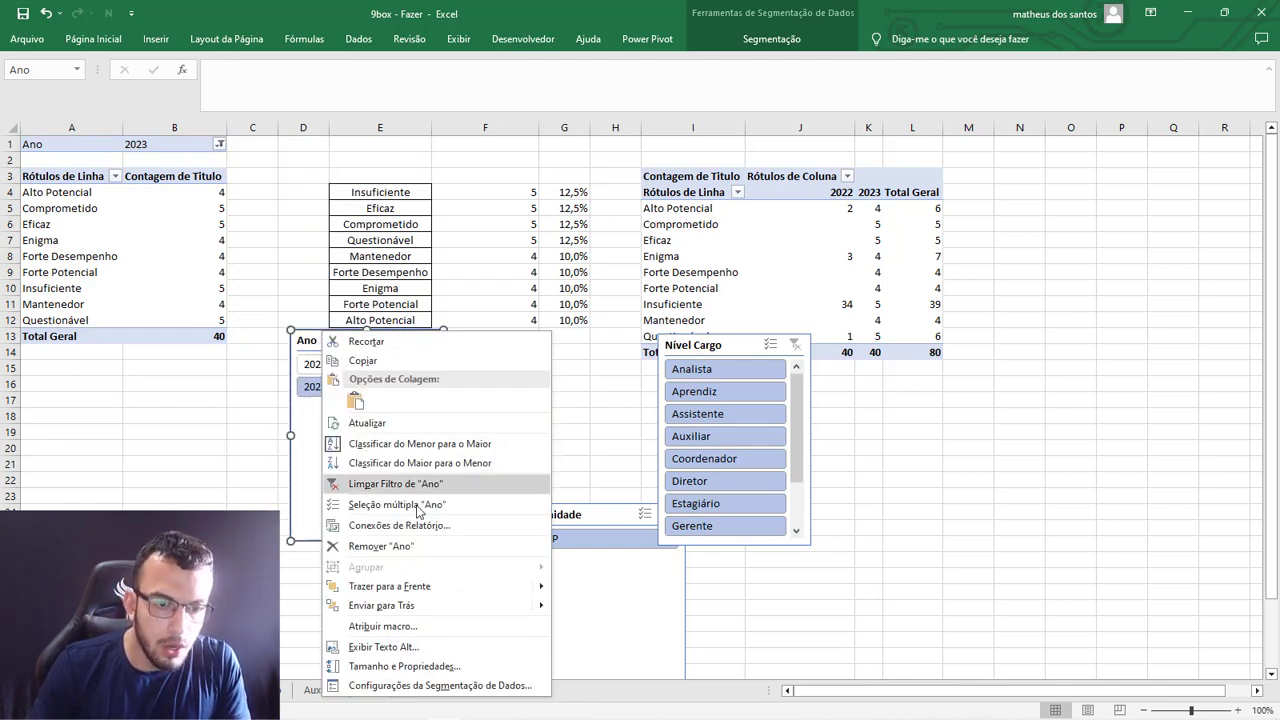
click(415, 522)
drag(375, 470, 399, 195)
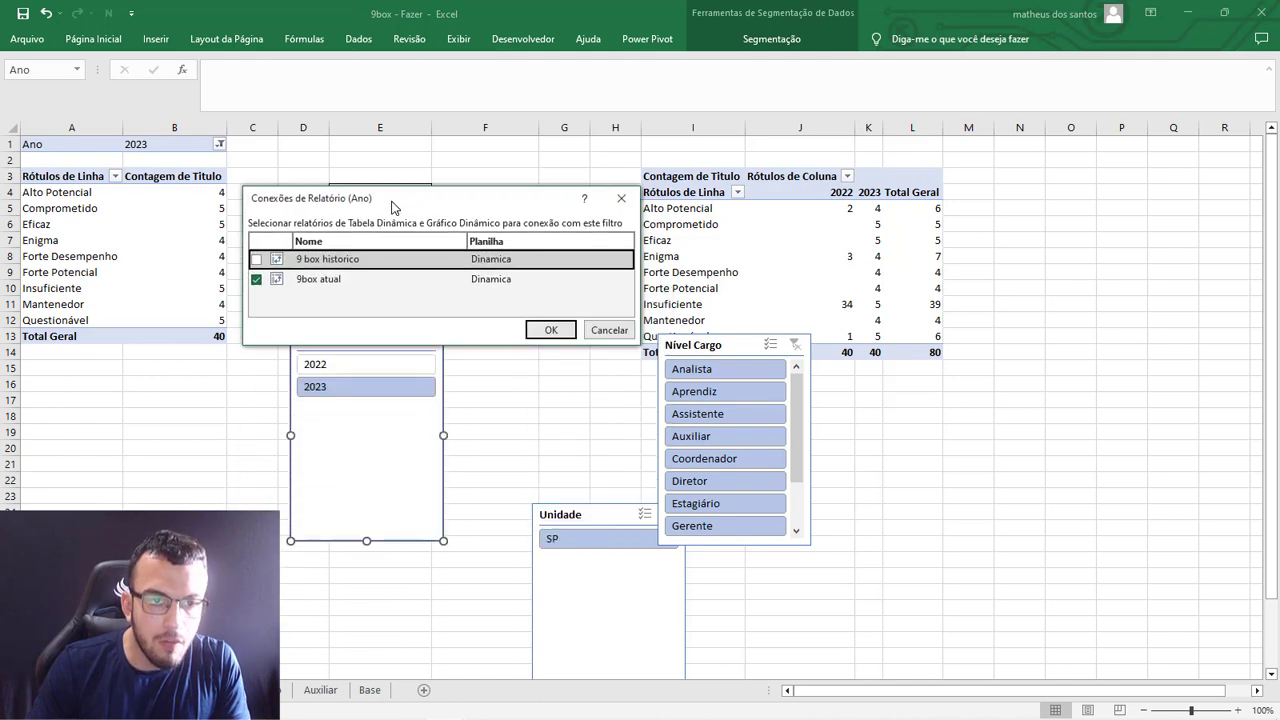
click(256, 280)
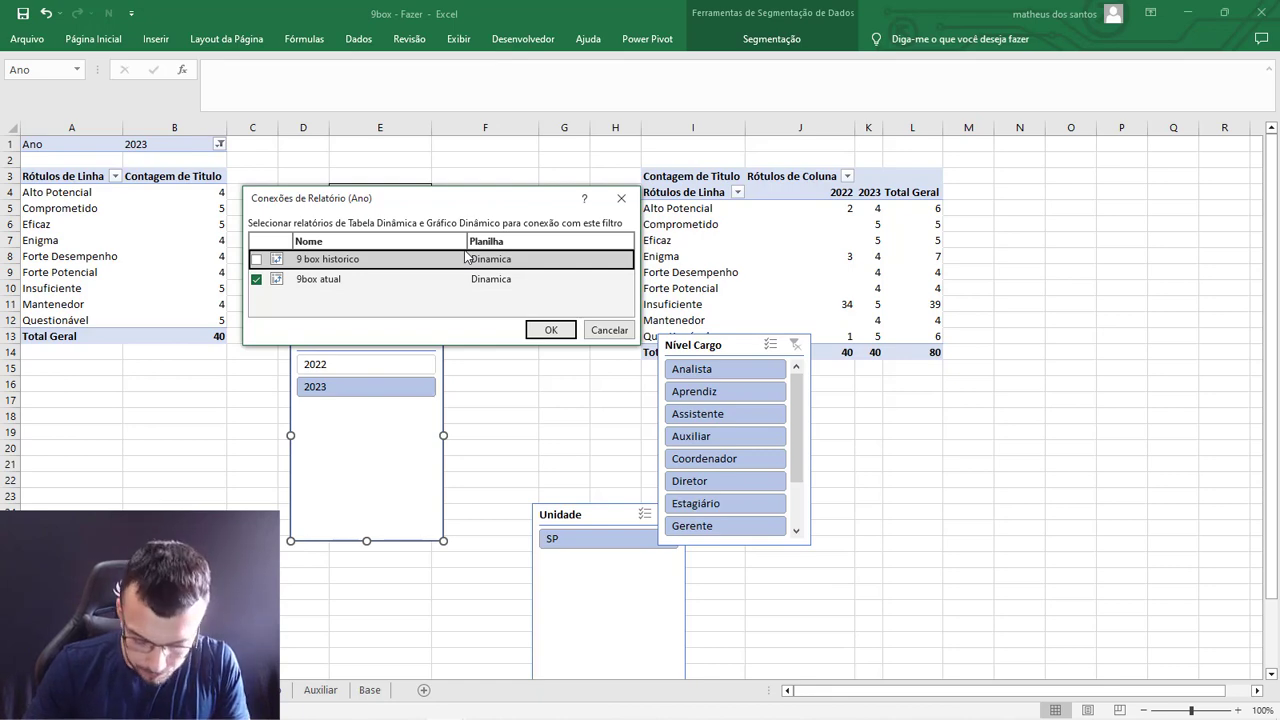
click(256, 279)
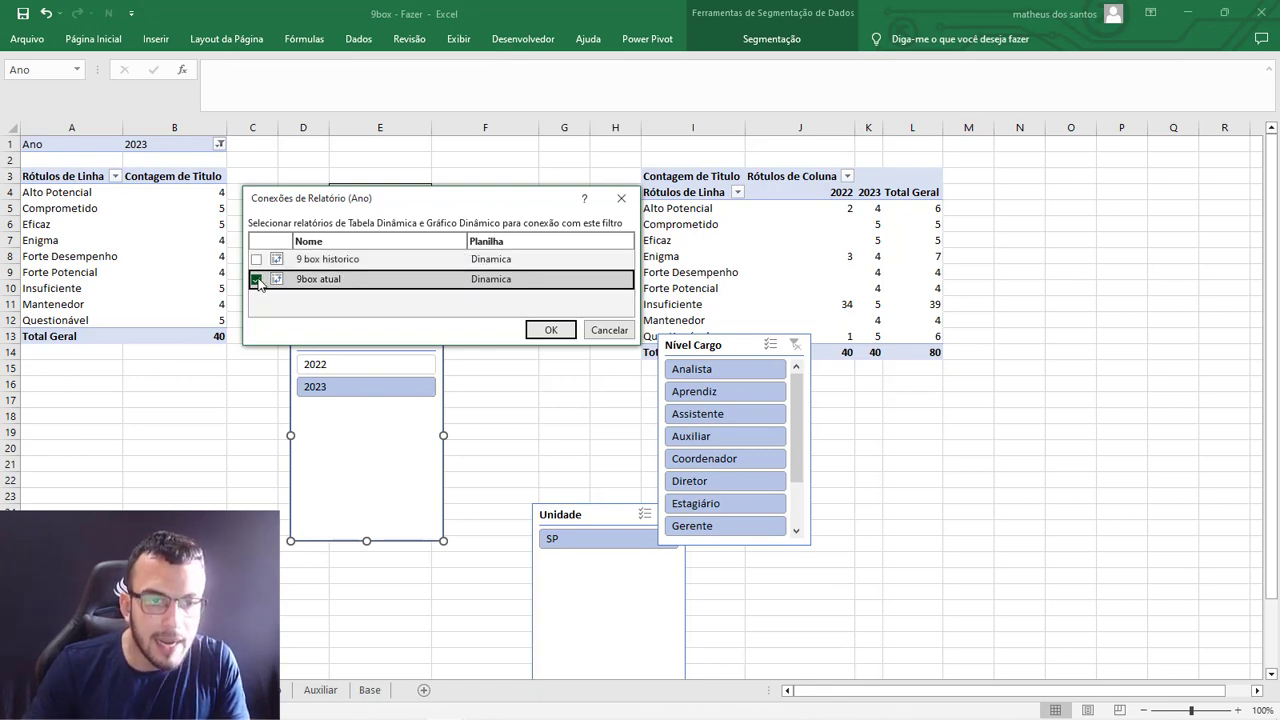
click(256, 260)
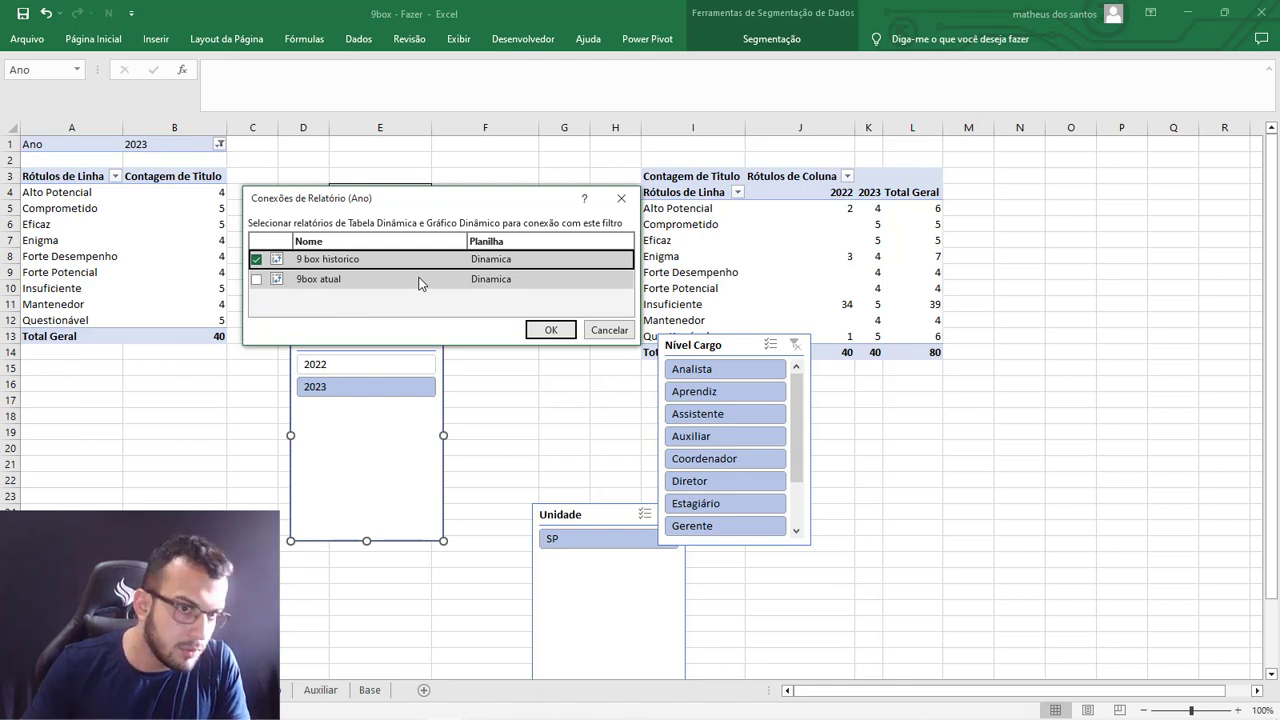
click(546, 331)
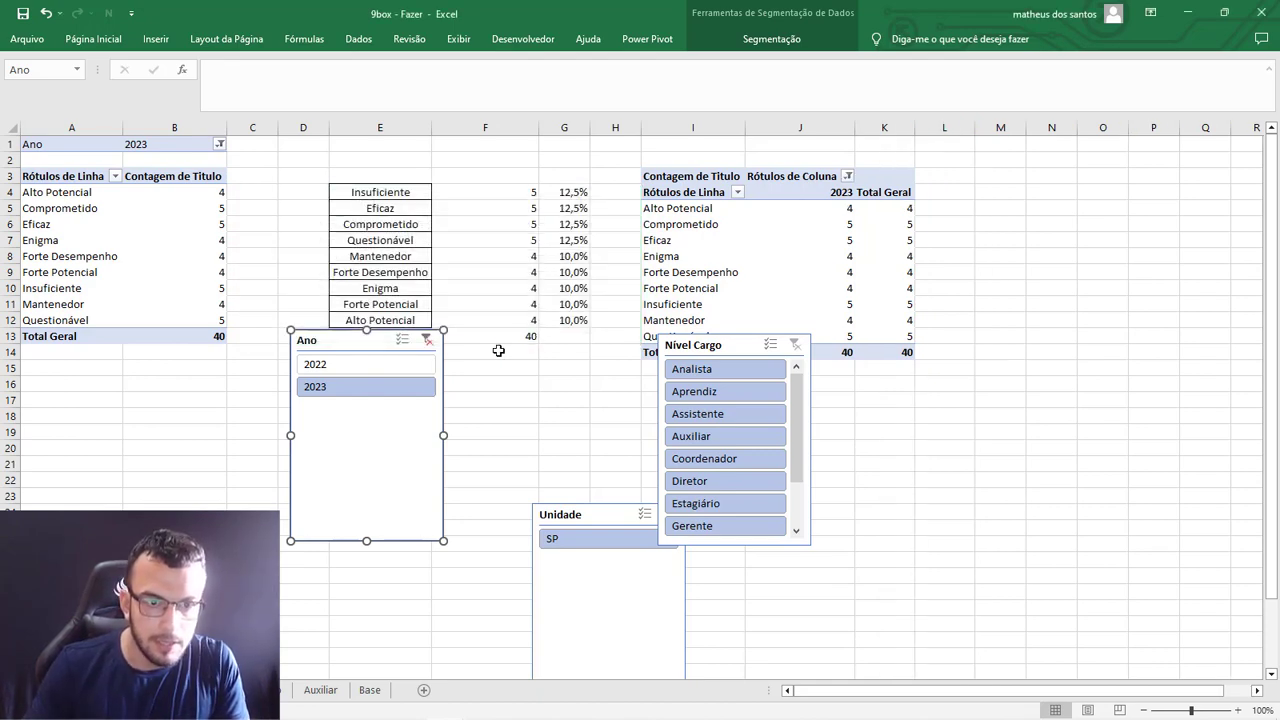
click(428, 340)
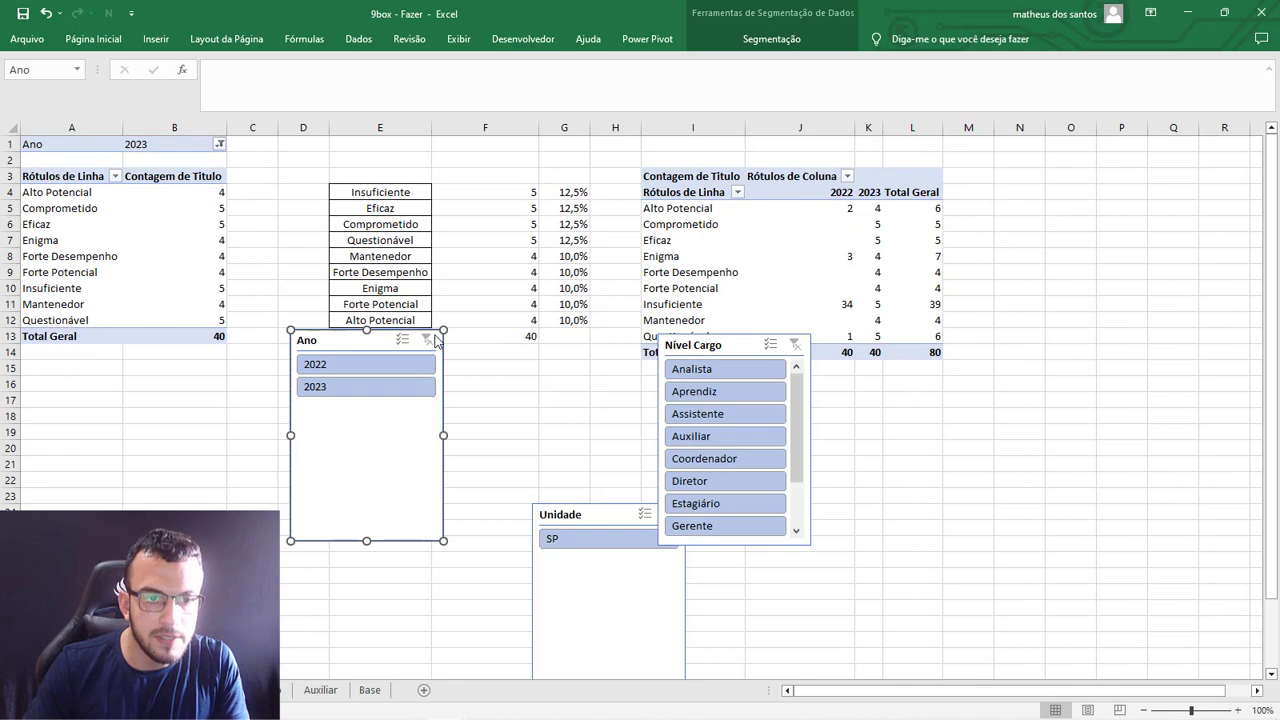
click(220, 145)
key(Escape)
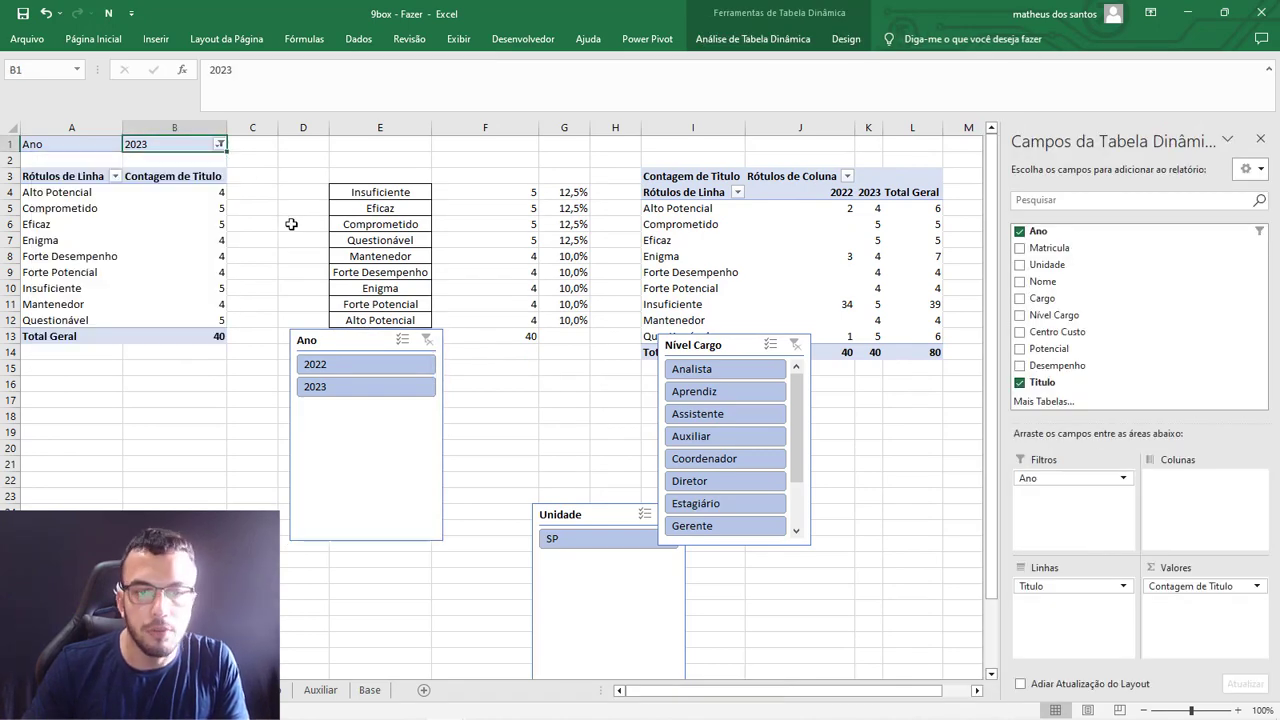
Move the Unidade slicer between the other two and connect it to 9 box historico as well as 9box atual.
drag(562, 497, 498, 340)
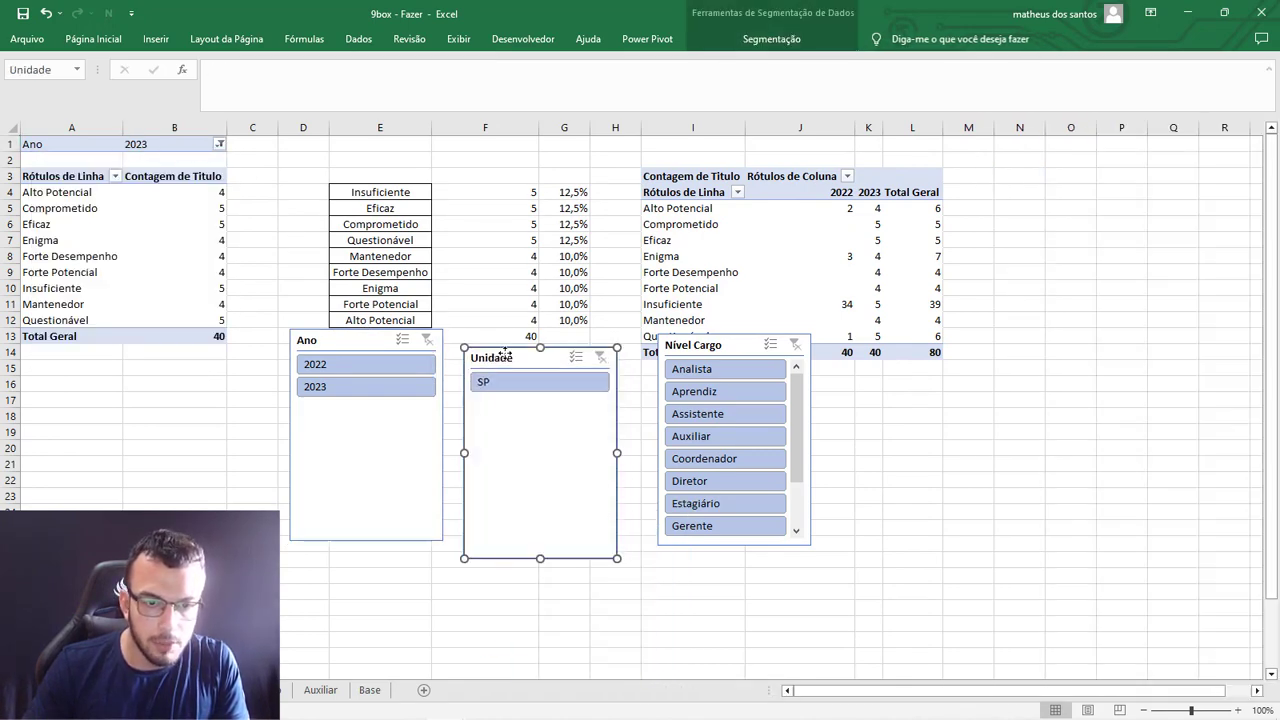
right_click(498, 340)
click(560, 548)
drag(490, 503, 410, 405)
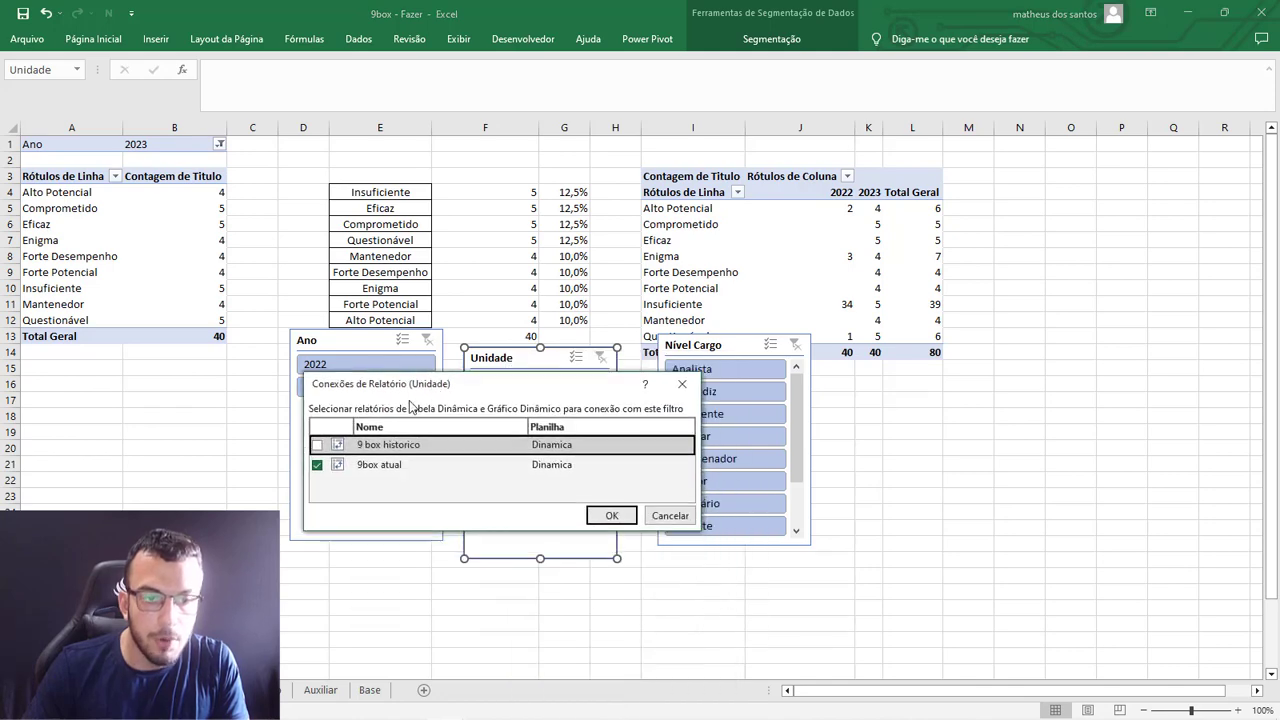
click(612, 513)
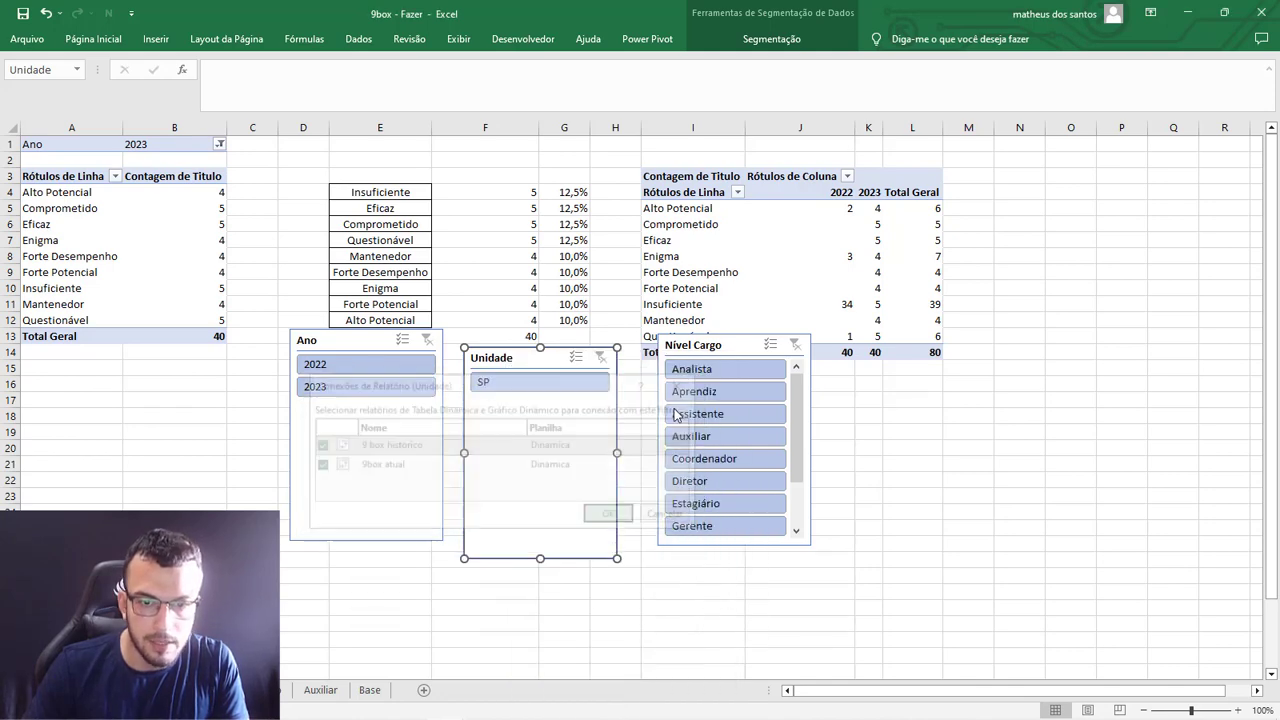
Connect the Nível Cargo slicer to 9 box historico in addition to 9box atual.
right_click(677, 341)
click(733, 537)
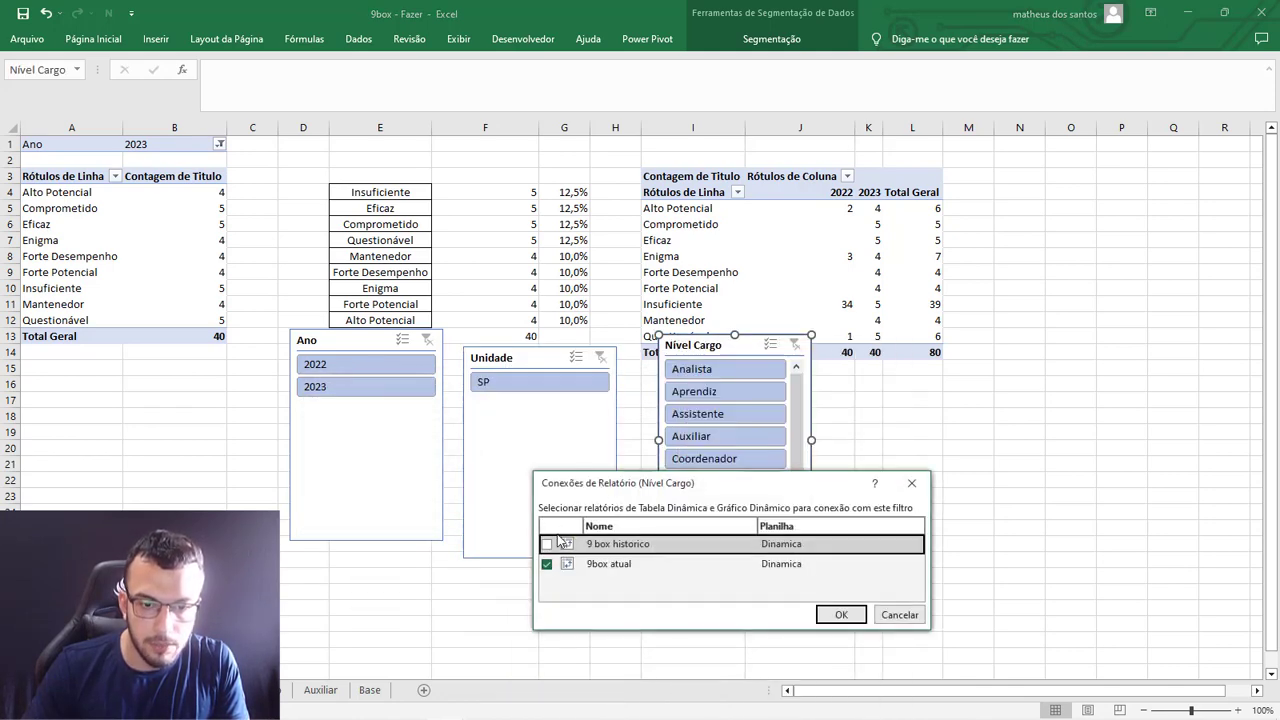
click(553, 545)
click(830, 614)
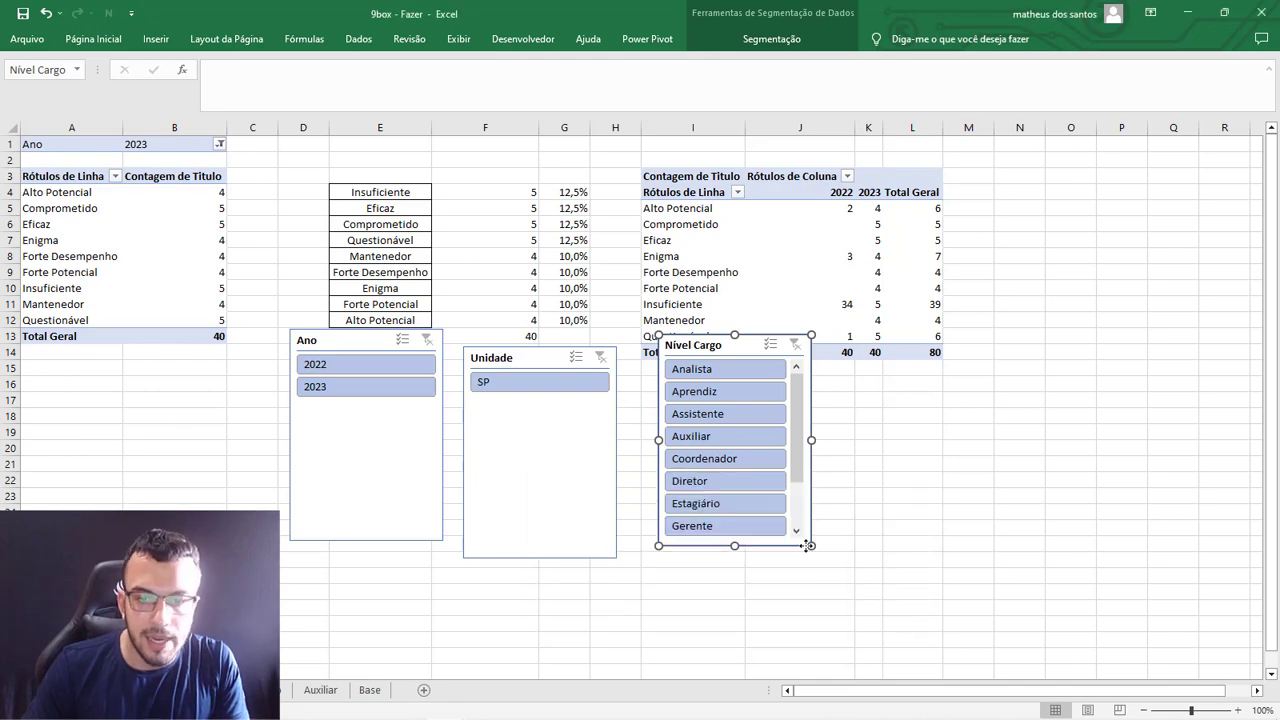
drag(824, 578, 844, 621)
click(897, 540)
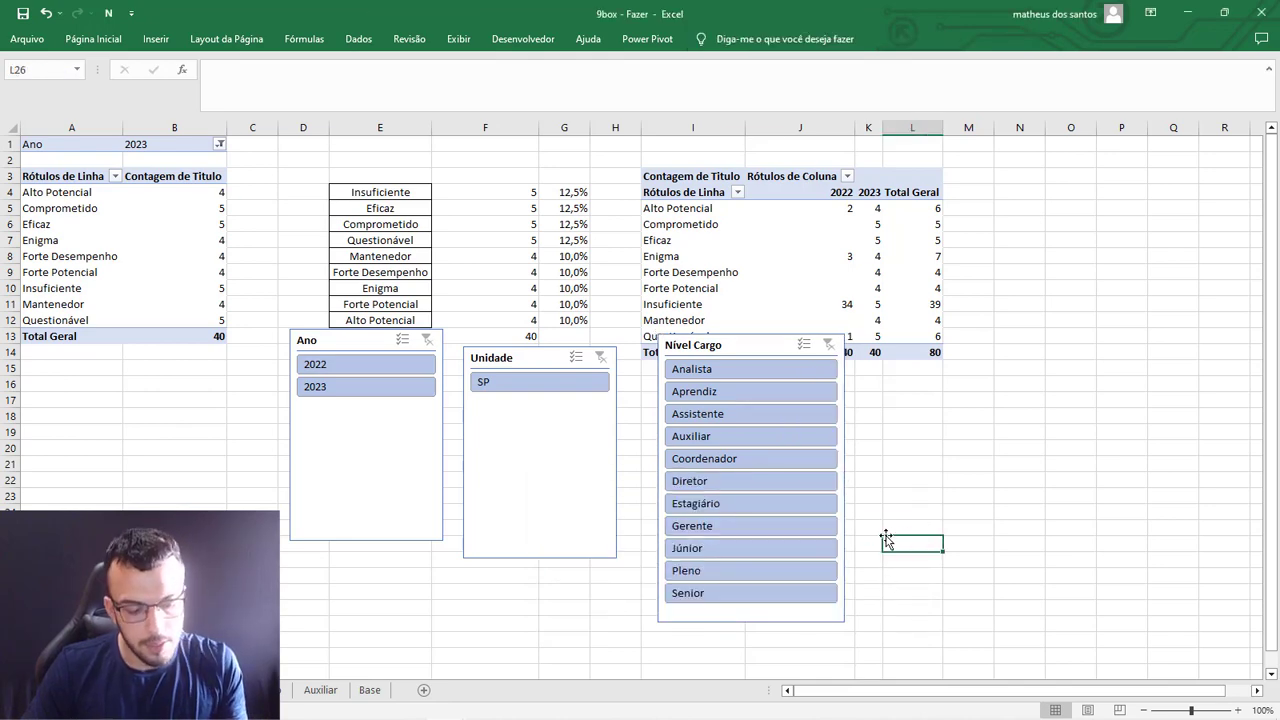
key(ctrl+z)
Set the Ano, Unidade and Nível Cargo slicers together to hide items without data.
ctrl+click(530, 358)
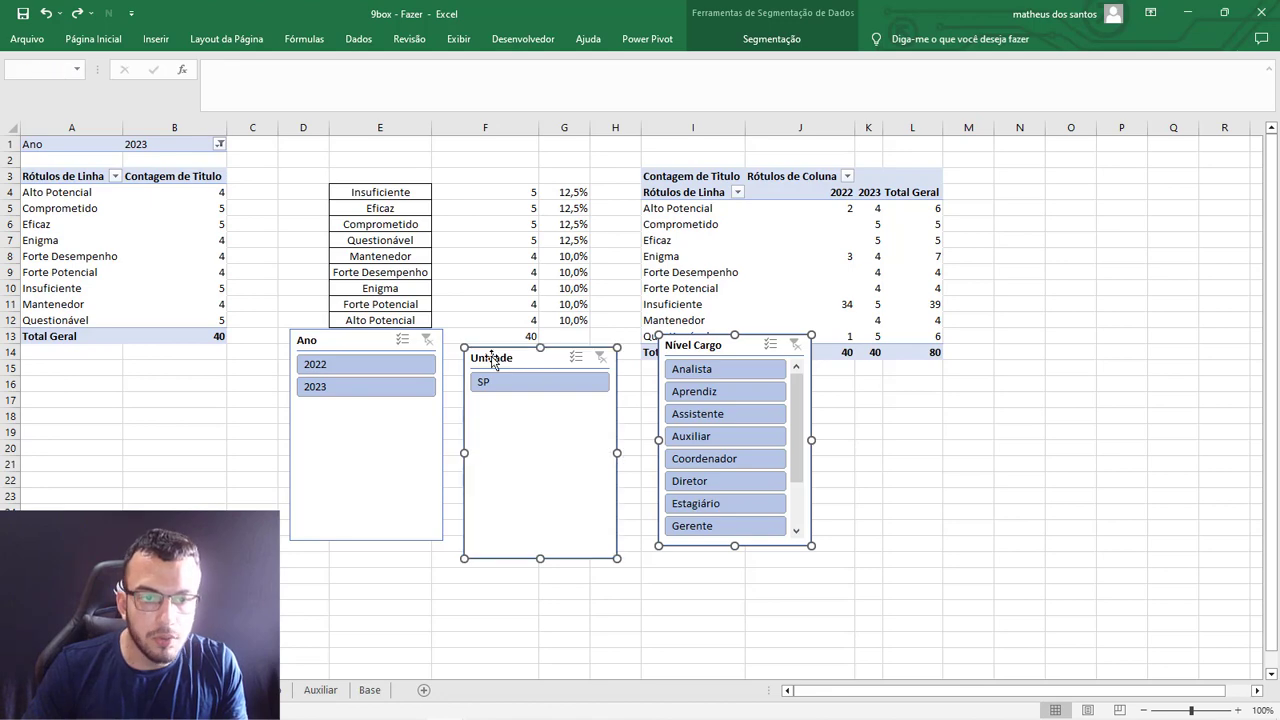
ctrl+click(333, 340)
right_click(333, 340)
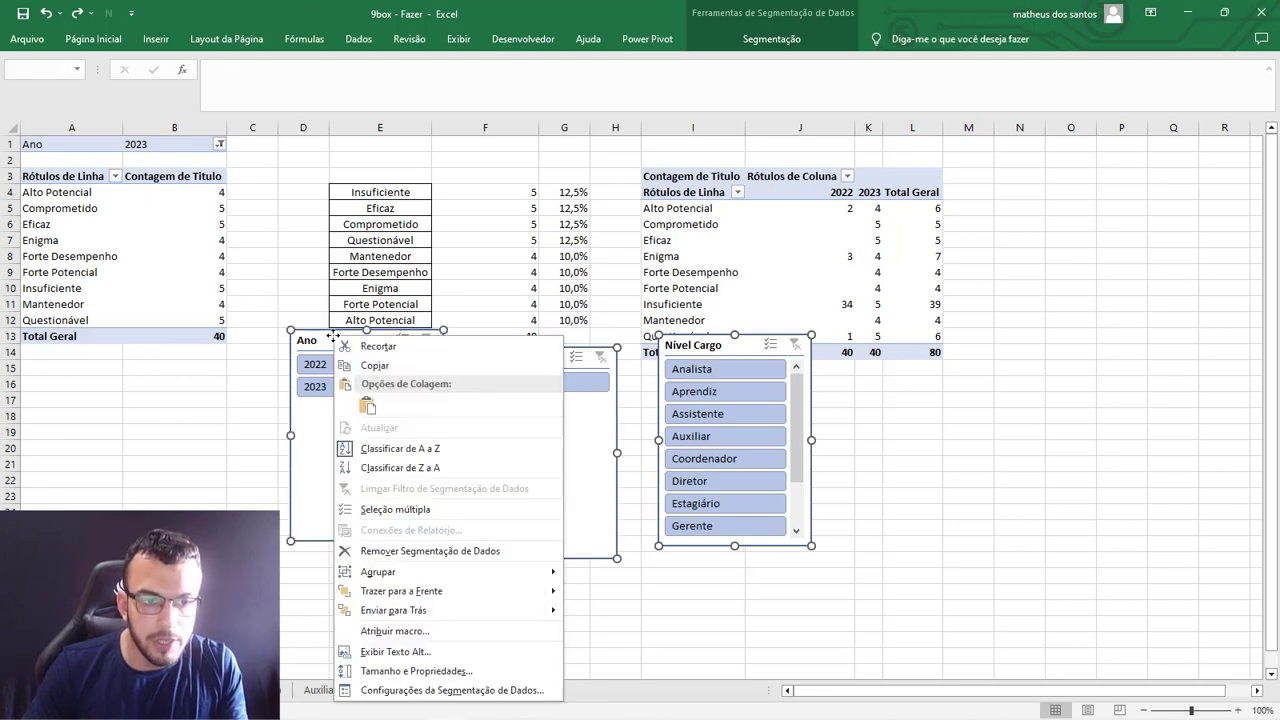
click(470, 692)
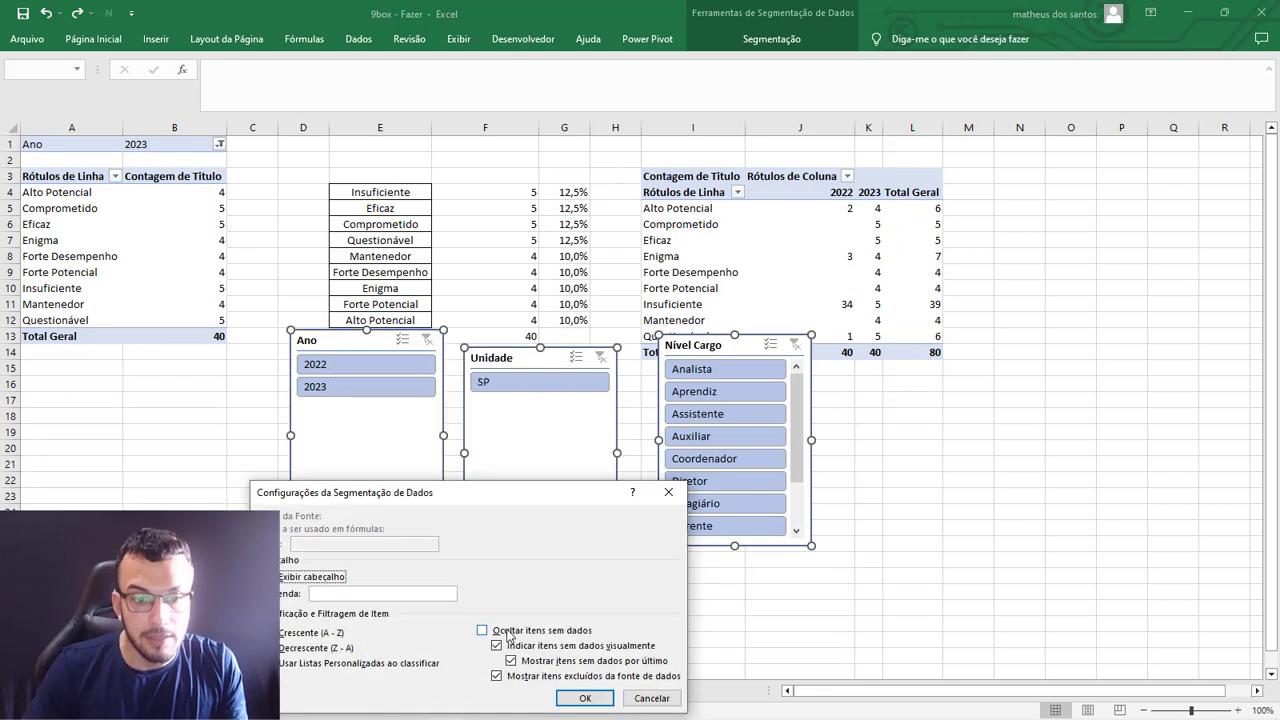
drag(506, 500, 545, 318)
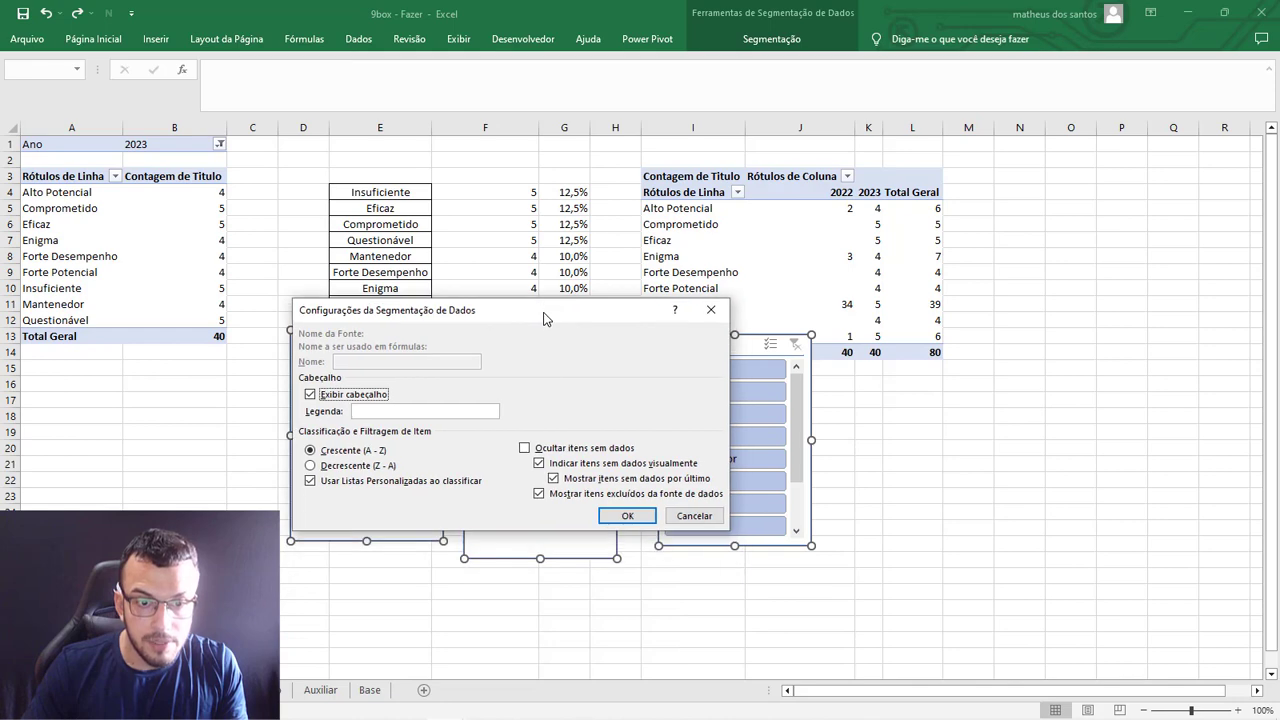
click(524, 450)
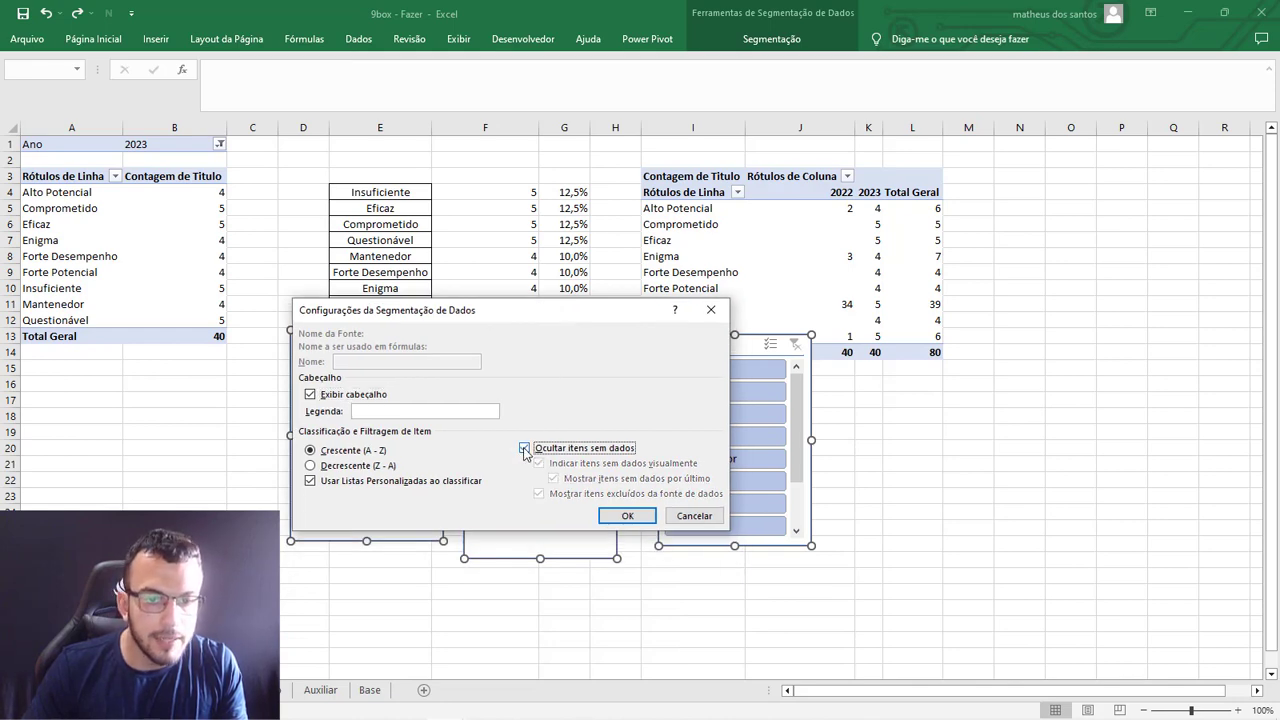
click(618, 516)
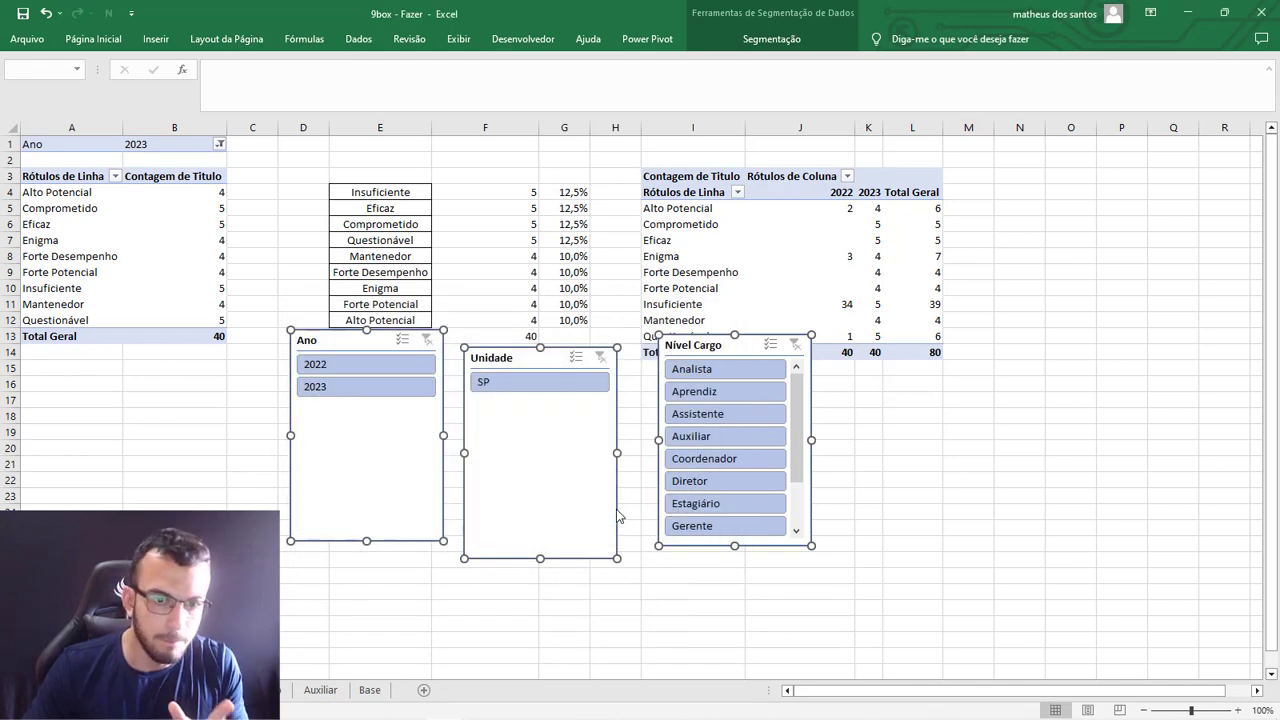
Apply the grey style from the Escura group to all three selected slicers.
click(771, 38)
click(605, 108)
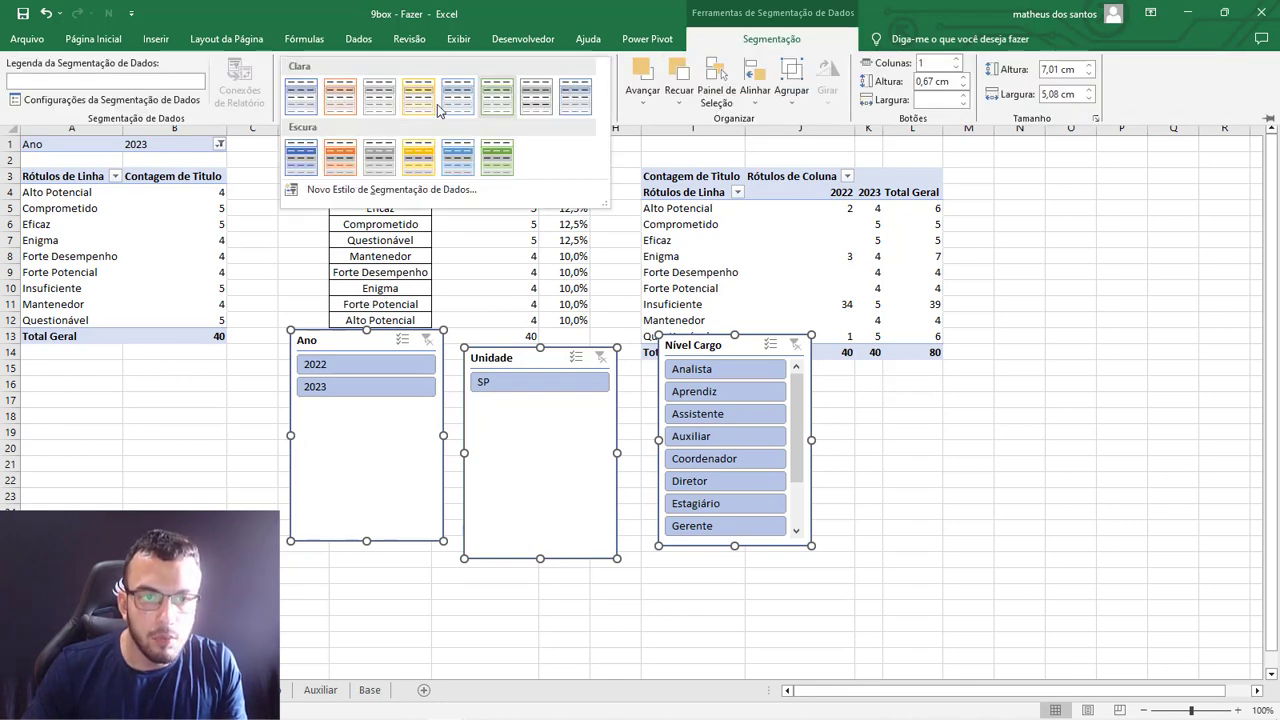
click(379, 157)
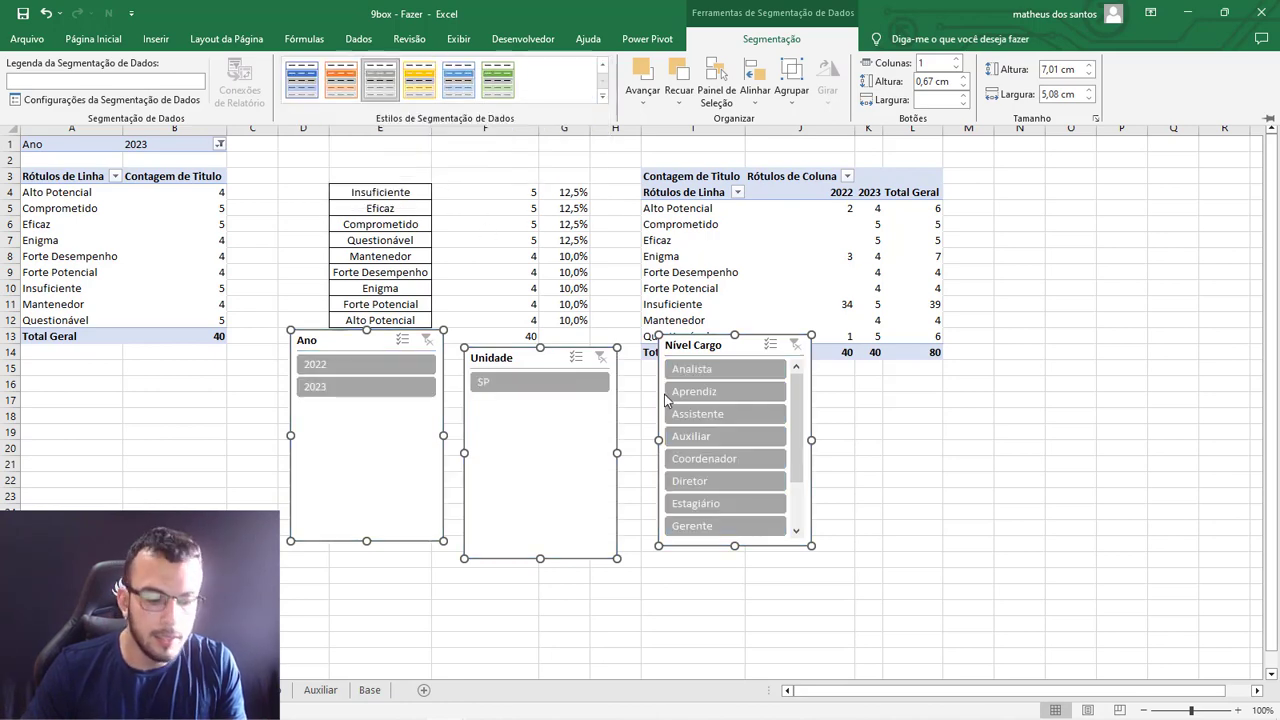
Cut the three slicers from the pivot sheet, paste them into DASH and place them on the background picture below the dashboard frames.
key(Delete)
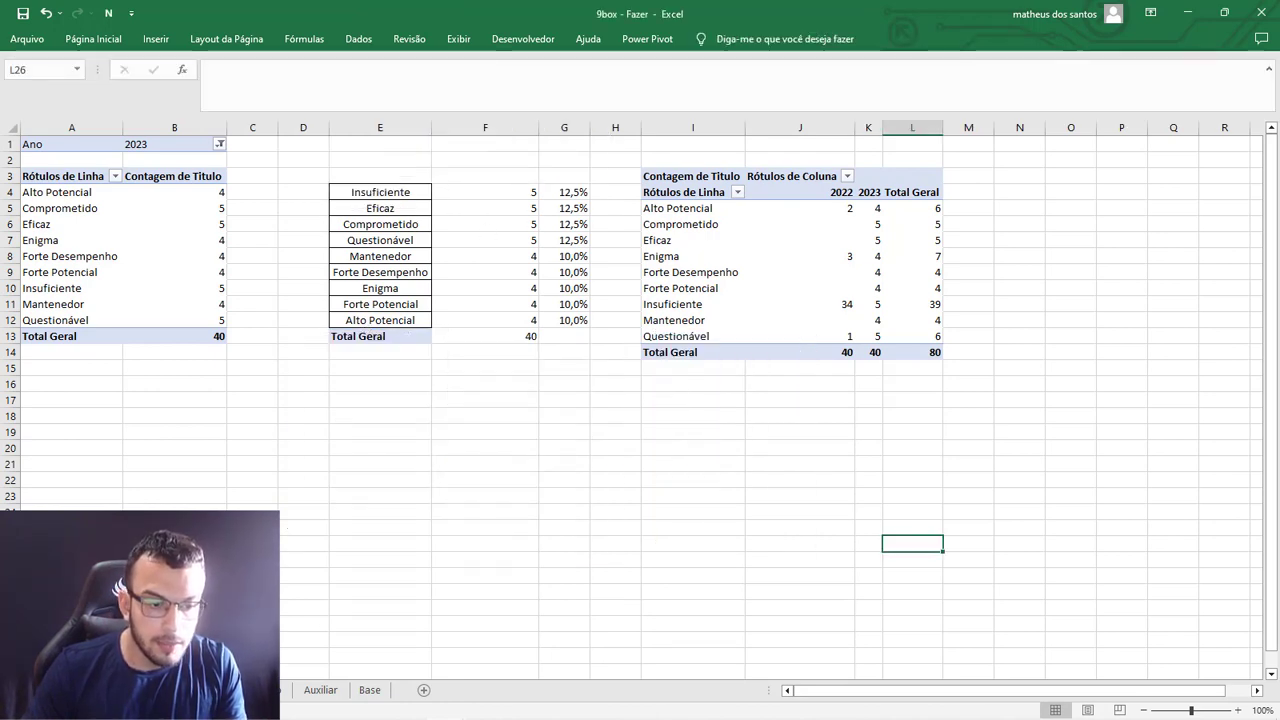
key(ctrl+Page_Up)
scroll(294, 534, down, 10)
click(300, 540)
key(ctrl+v)
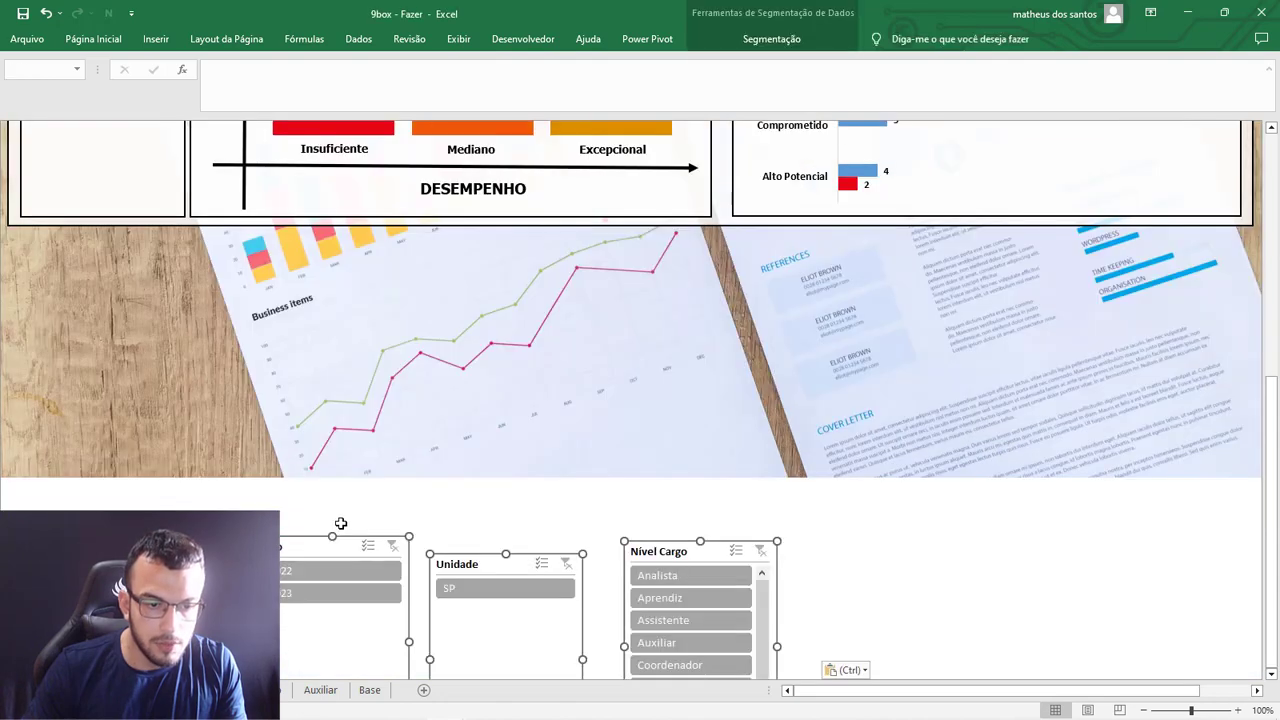
drag(317, 555, 166, 265)
click(288, 540)
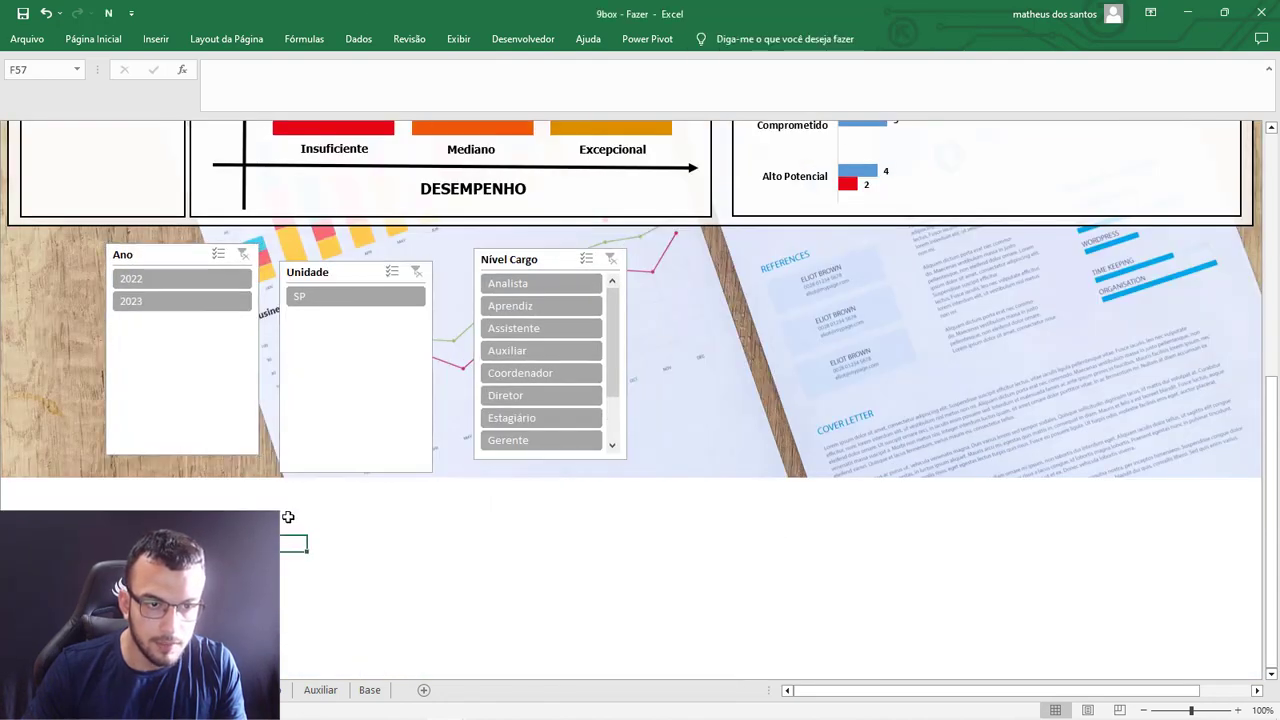
Place the Ano slicer directly under the FILTROS heading and shorten it to leave only a little space below 2023.
scroll(203, 490, up, 5)
scroll(146, 483, up, 3)
scroll(146, 500, down, 3)
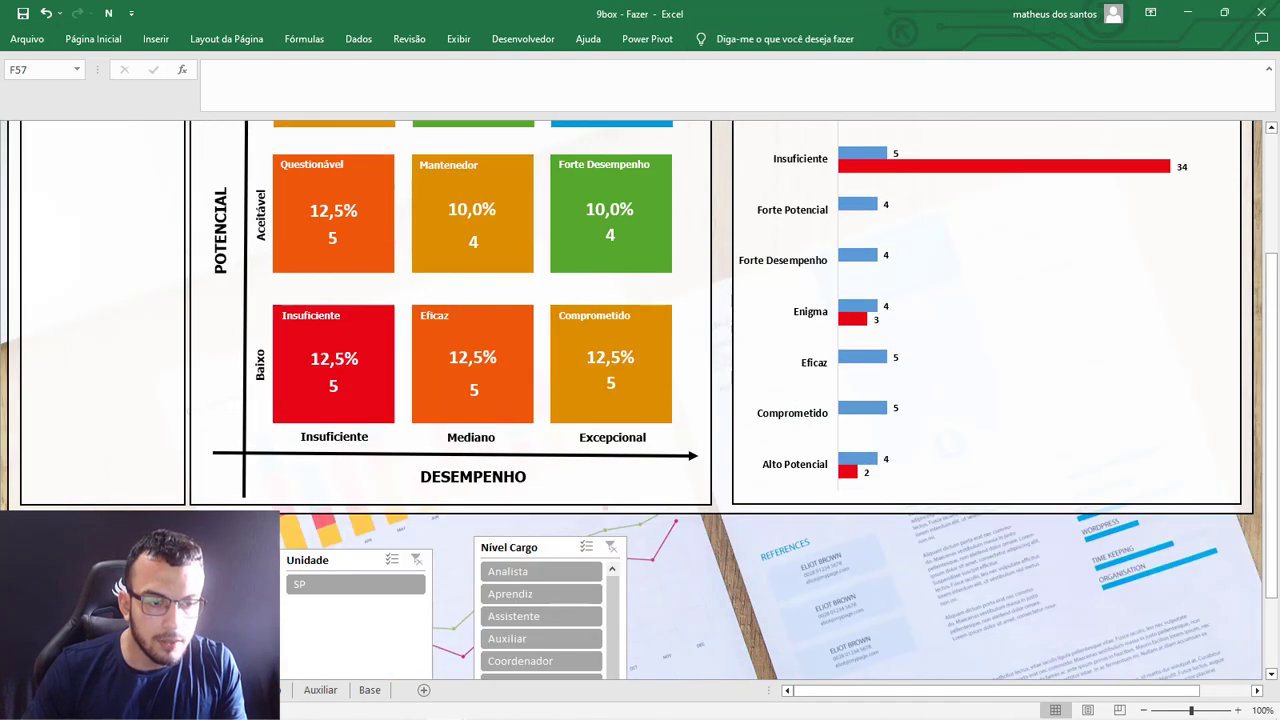
drag(140, 562, 94, 237)
click(162, 490)
scroll(162, 490, up, 3)
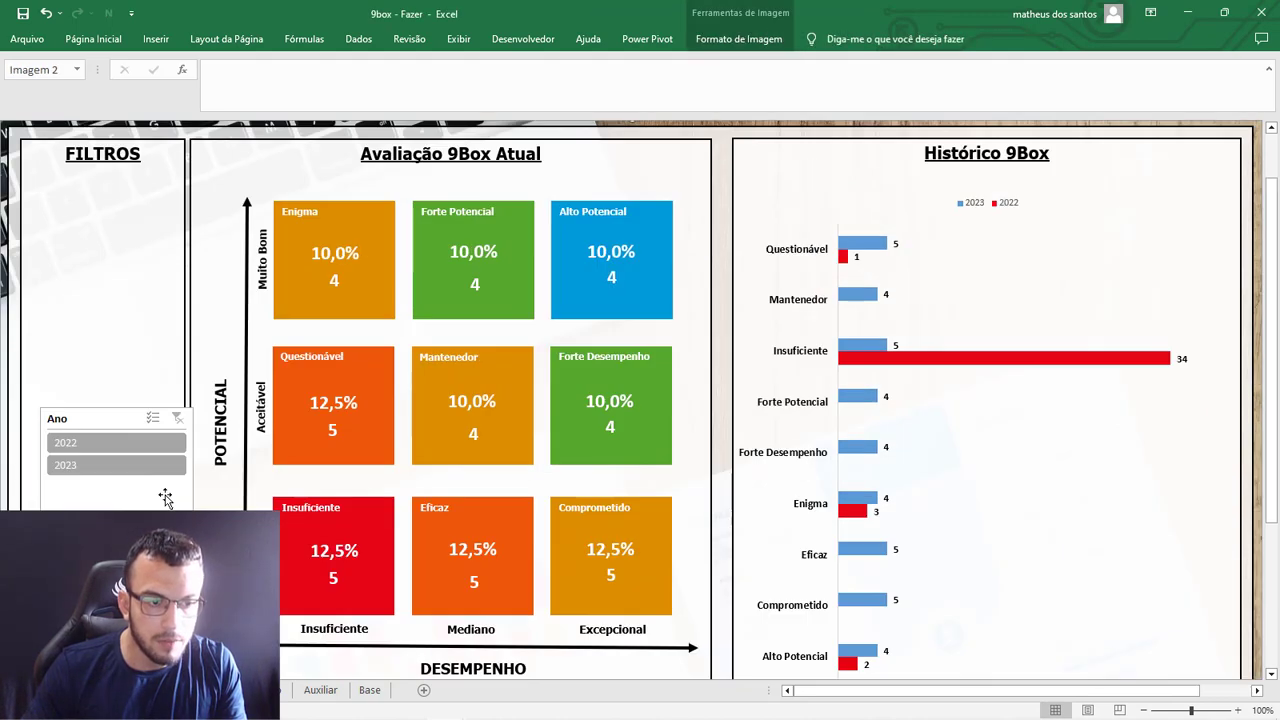
drag(81, 417, 65, 192)
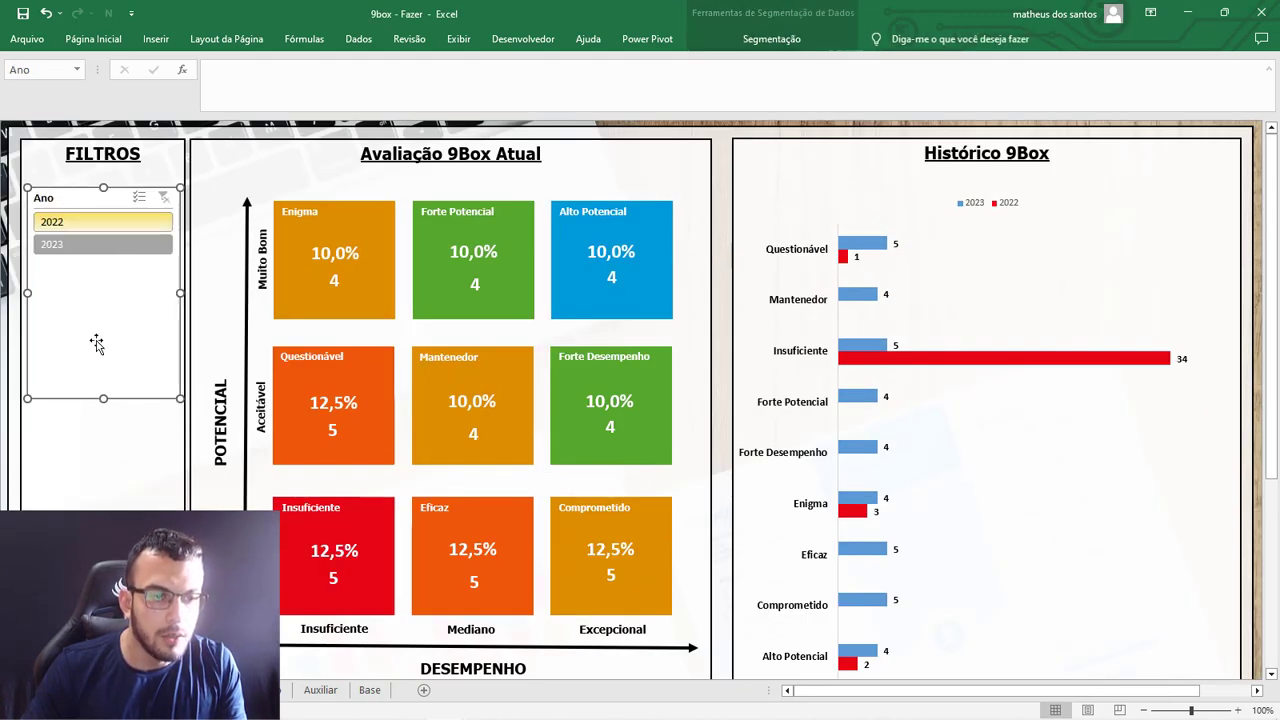
drag(104, 398, 99, 304)
click(126, 424)
Place the Unidade slicer below Ano in the FILTROS panel and shorten it to about the same height.
scroll(154, 457, down, 3)
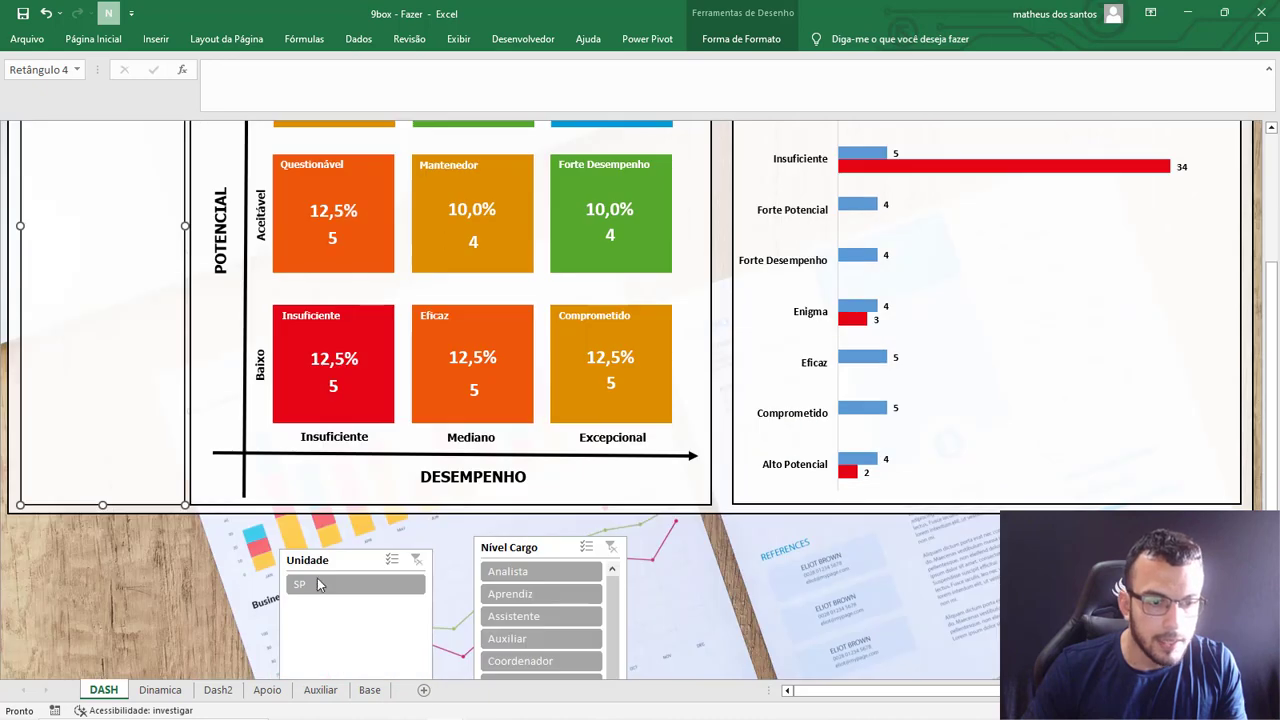
drag(322, 563, 83, 246)
click(171, 563)
scroll(106, 466, up, 3)
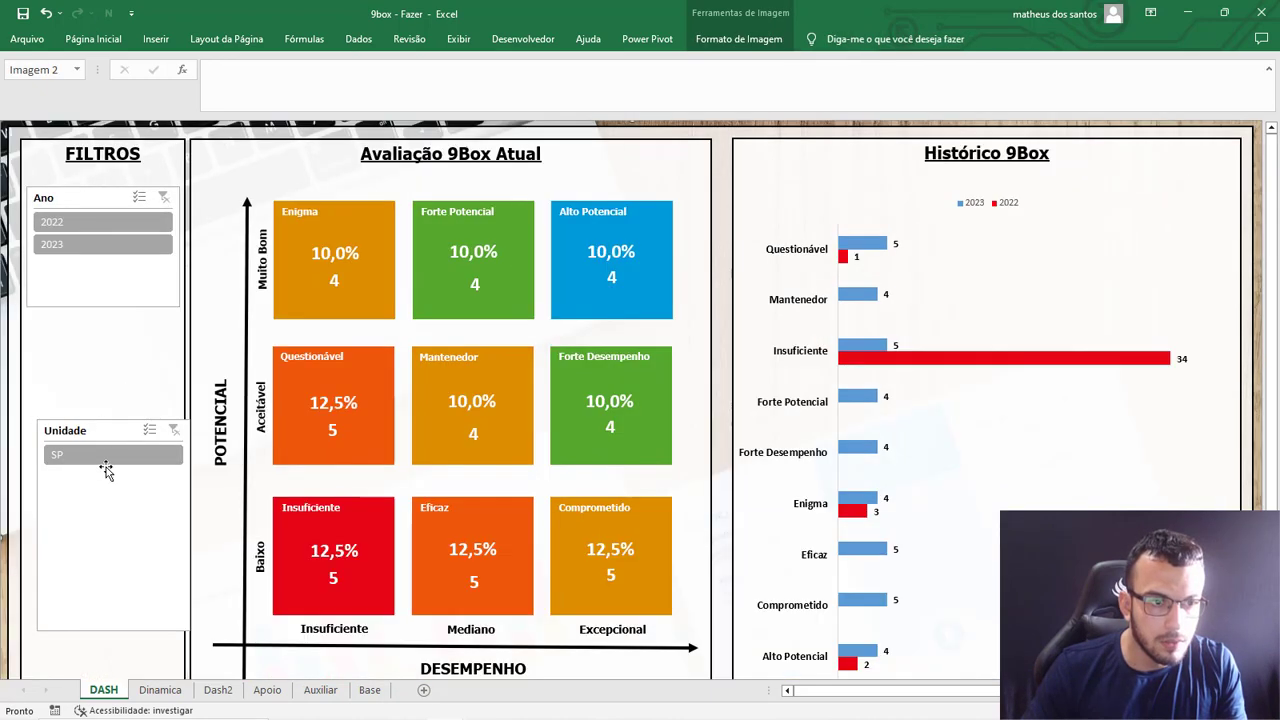
drag(94, 429, 83, 331)
drag(103, 534, 103, 432)
click(160, 470)
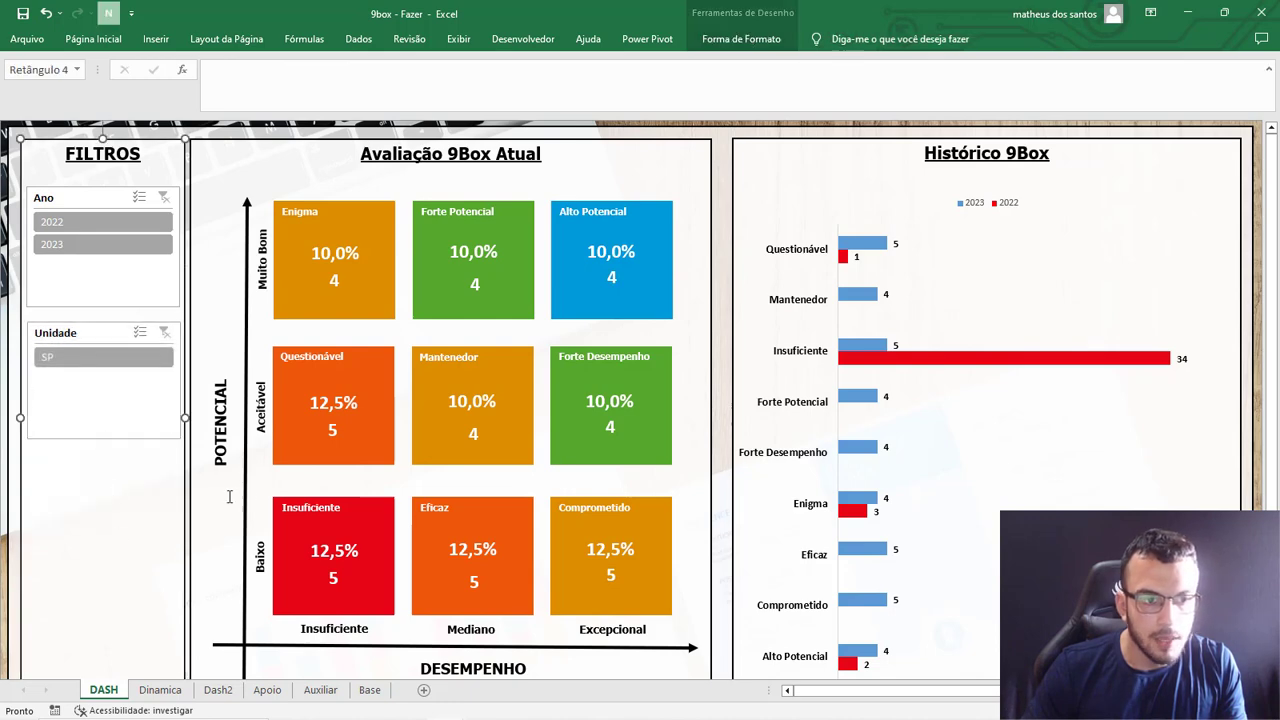
Place the Nível Cargo slicer below Unidade in the FILTROS panel and shorten it to fit inside the frame.
scroll(229, 496, down, 3)
drag(509, 537, 88, 286)
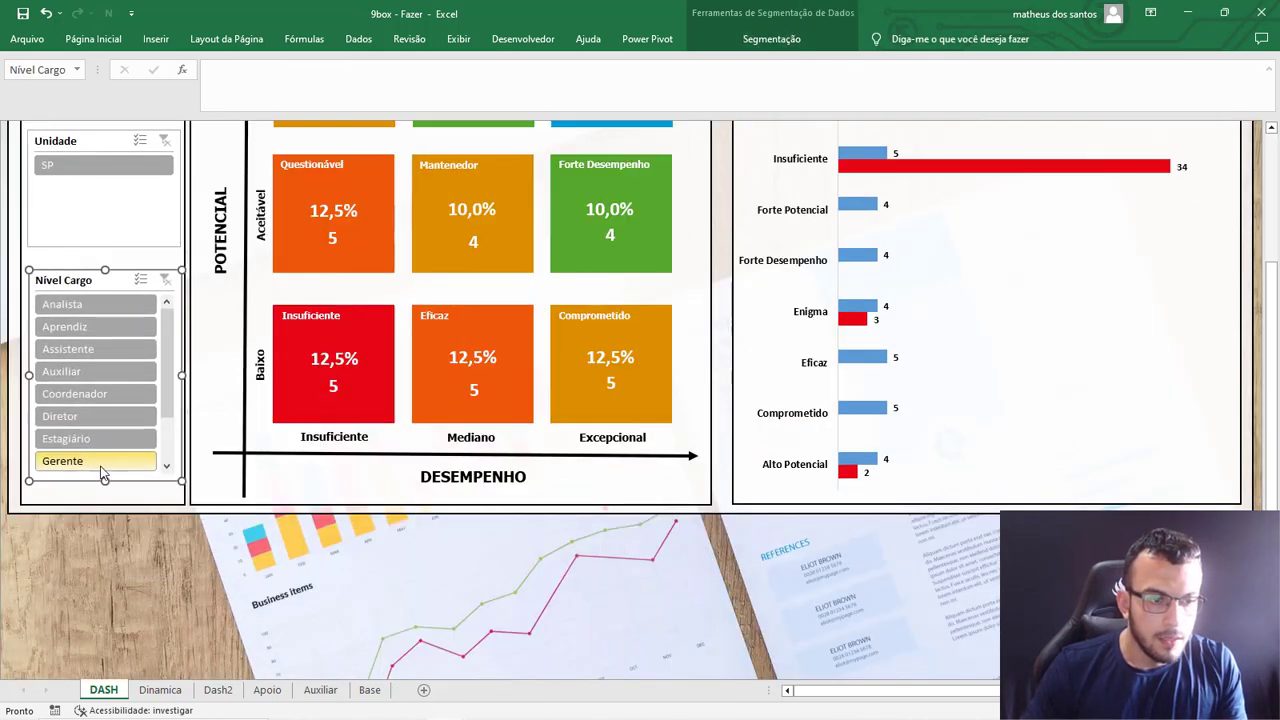
click(177, 548)
scroll(177, 548, up, 3)
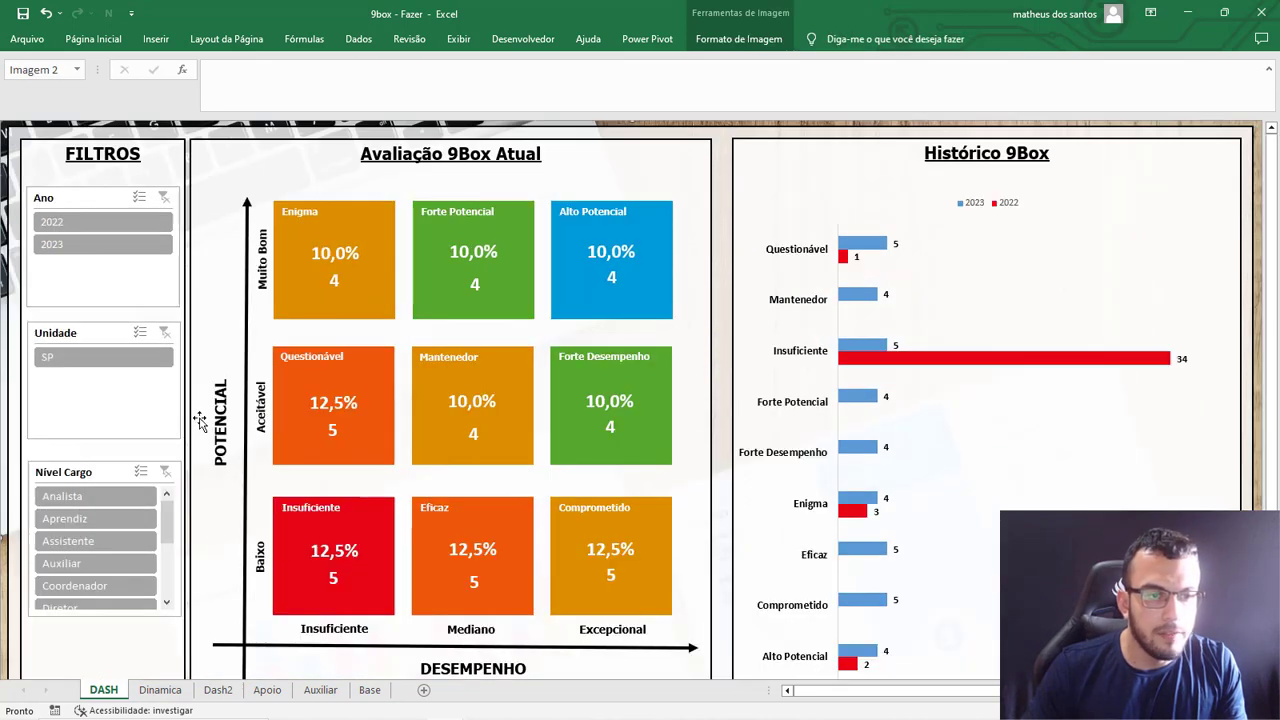
Test the Ano slicer on the history chart with 2022 and 2023, and clear its filter.
click(105, 229)
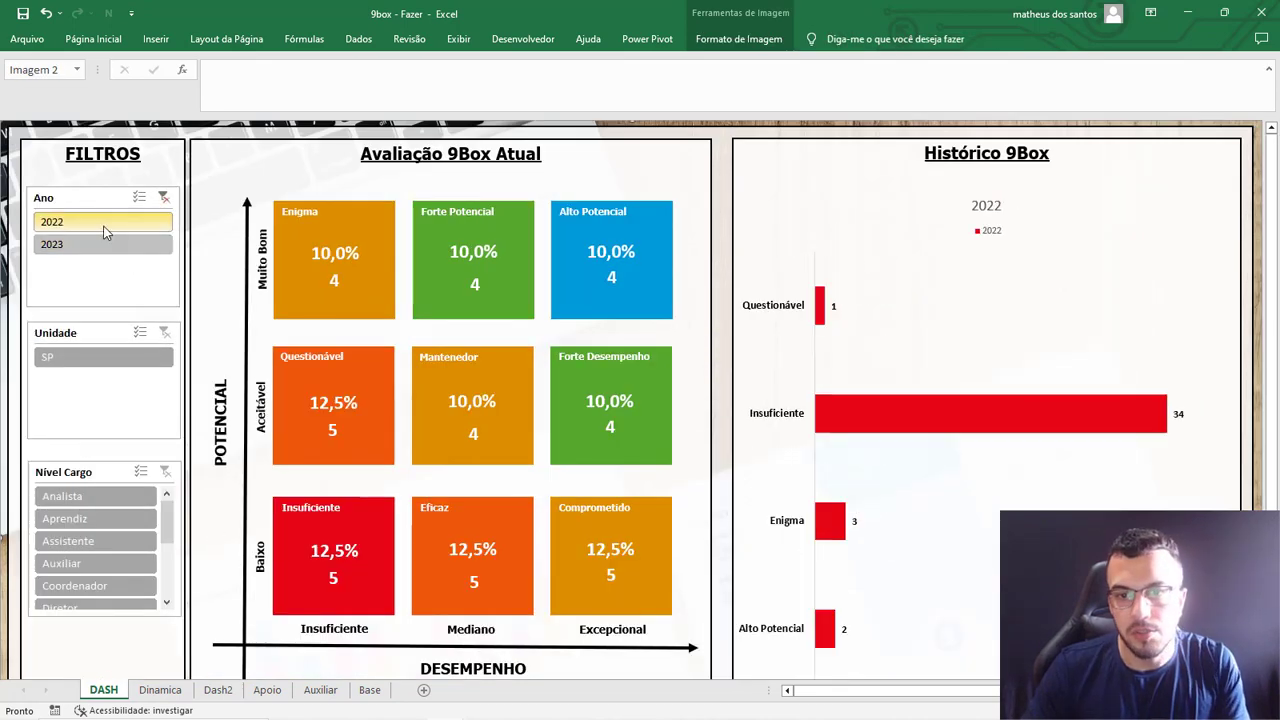
click(106, 246)
click(164, 198)
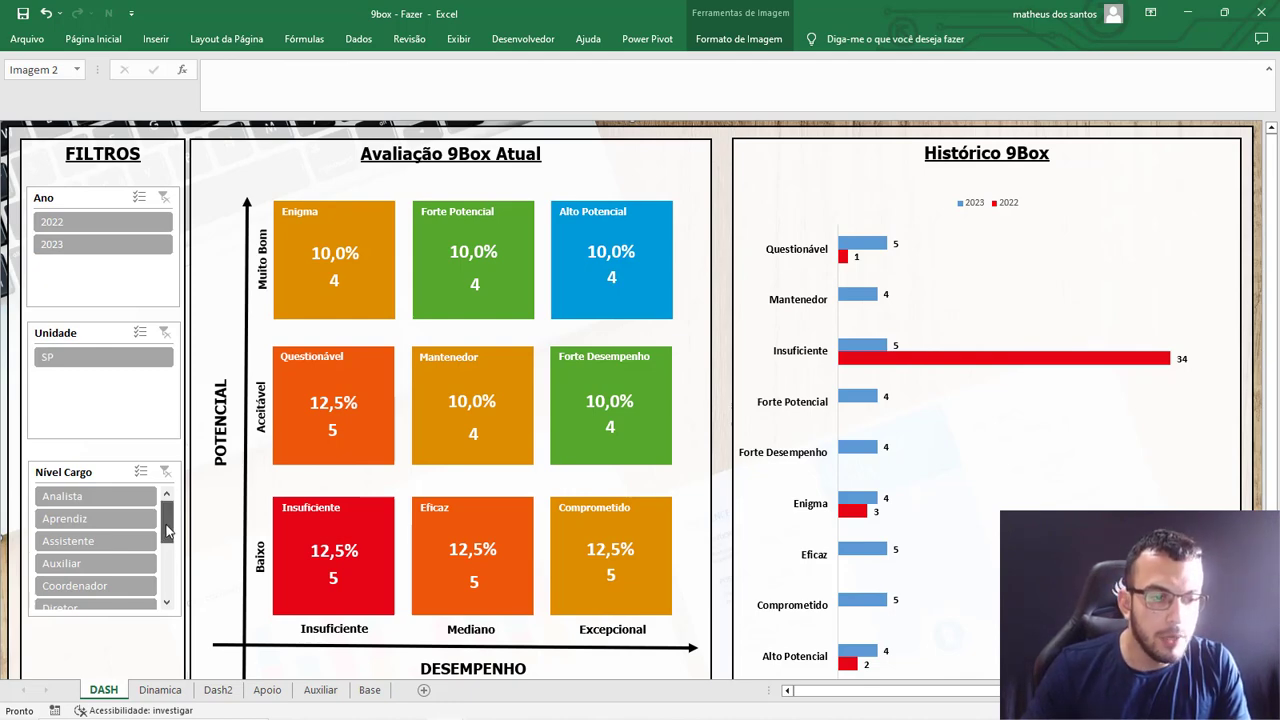
Test the Nível Cargo slicer on the dashboard with Coordenador and Diretor, and clear its filter.
click(118, 590)
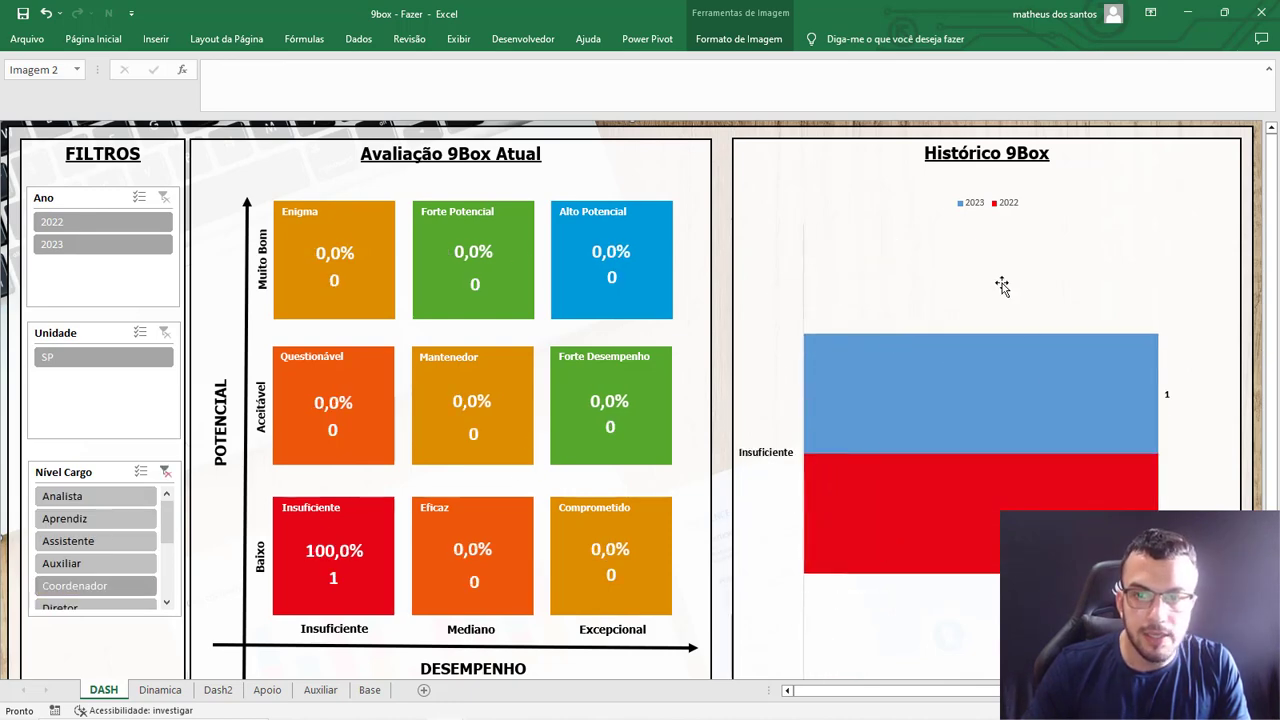
scroll(128, 562, down, 1)
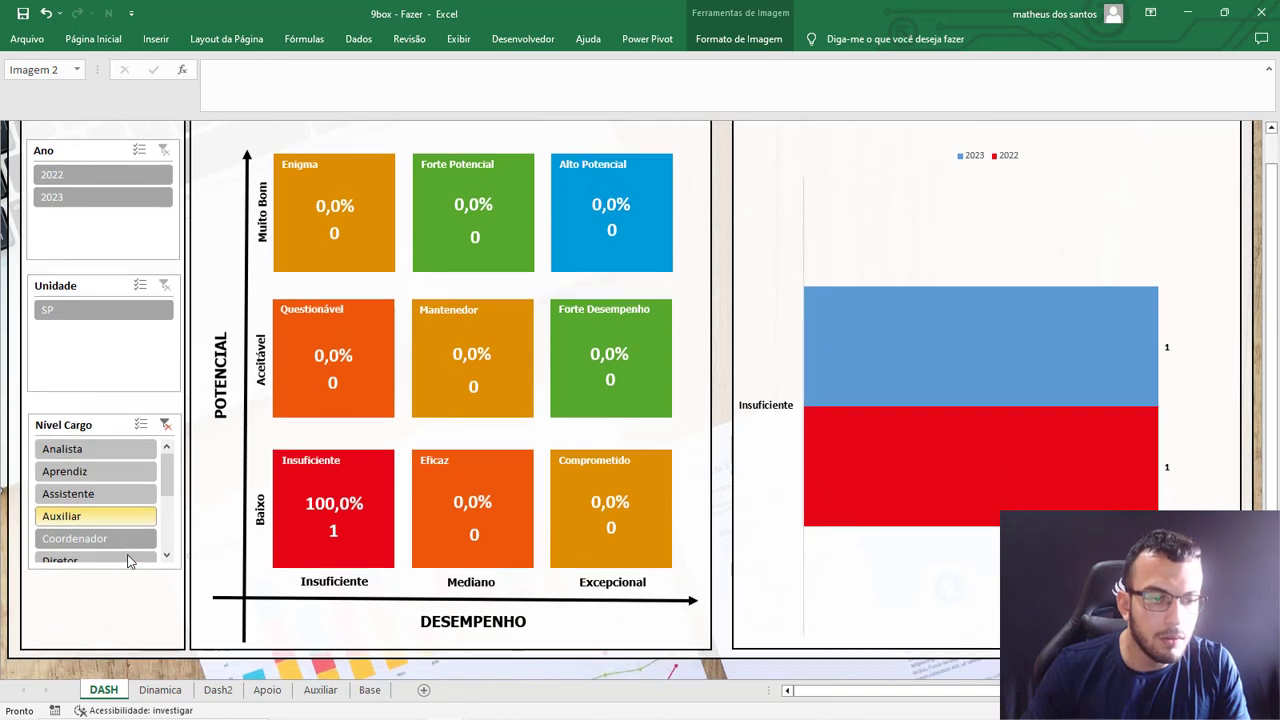
click(112, 557)
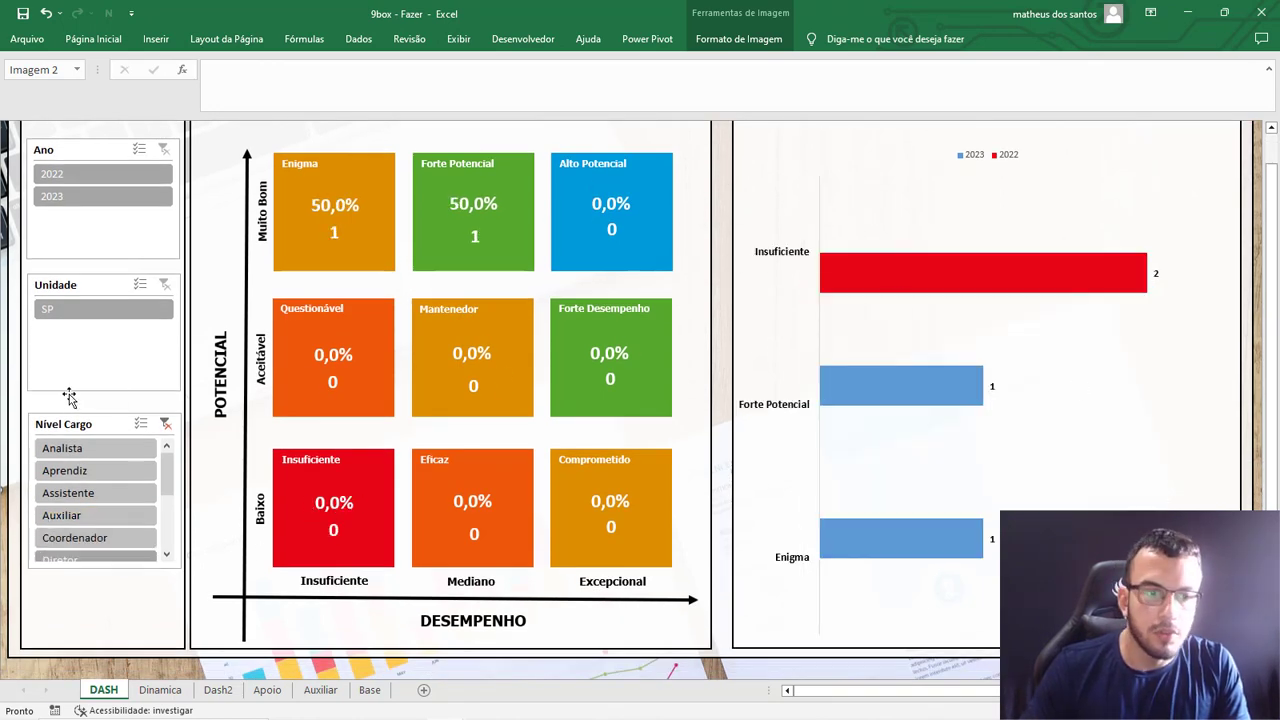
click(166, 424)
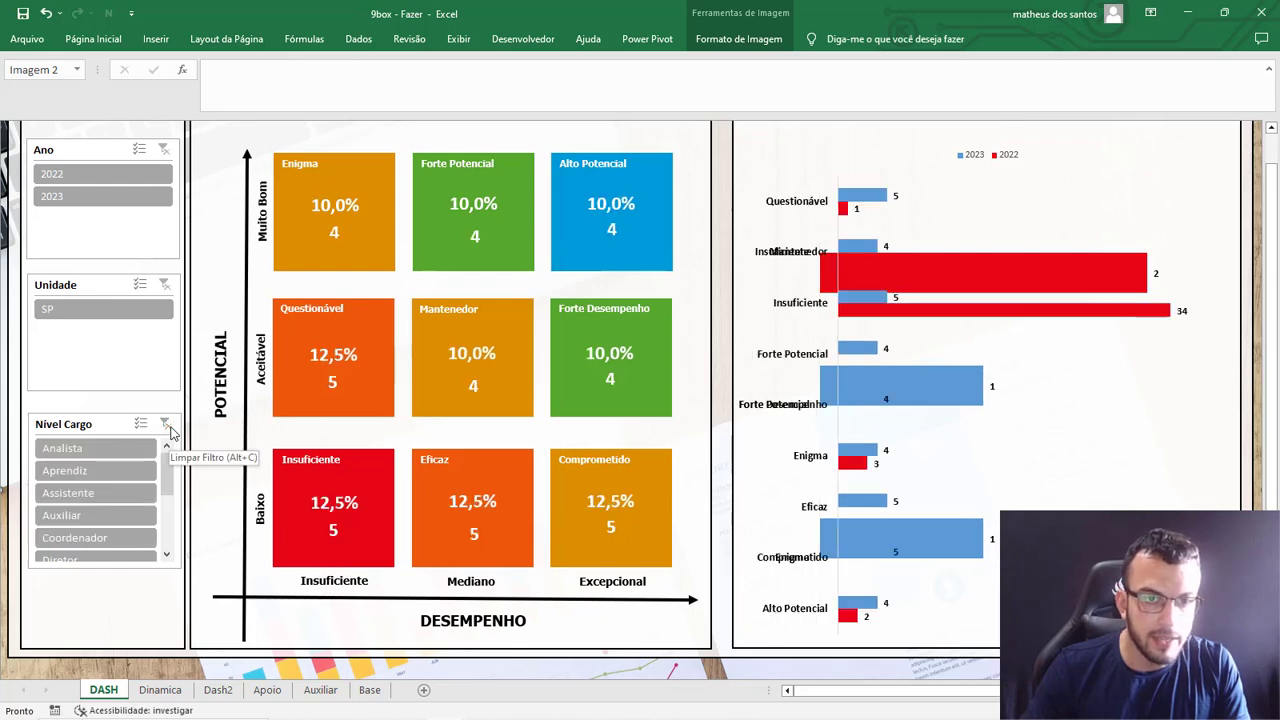
scroll(203, 330, up, 1)
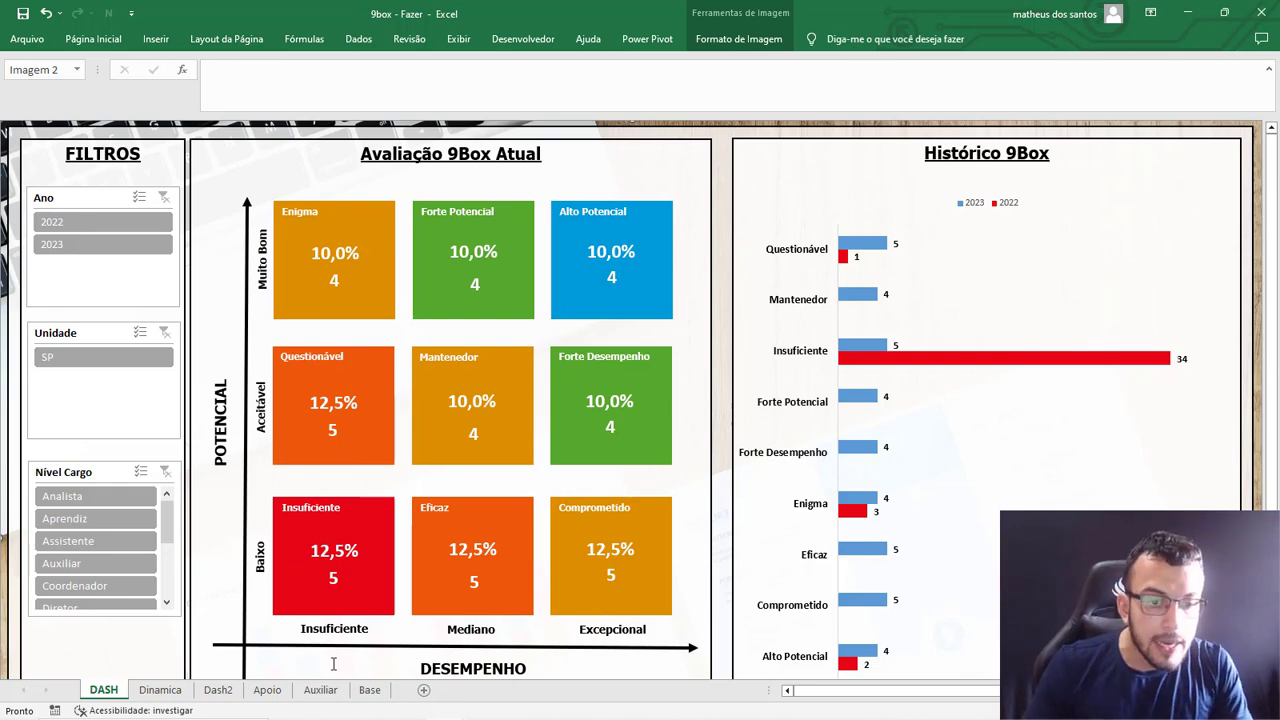
Review the Base table from Ano to Titulo alongside the finished DASH sheet and the Dash2 layout.
click(369, 689)
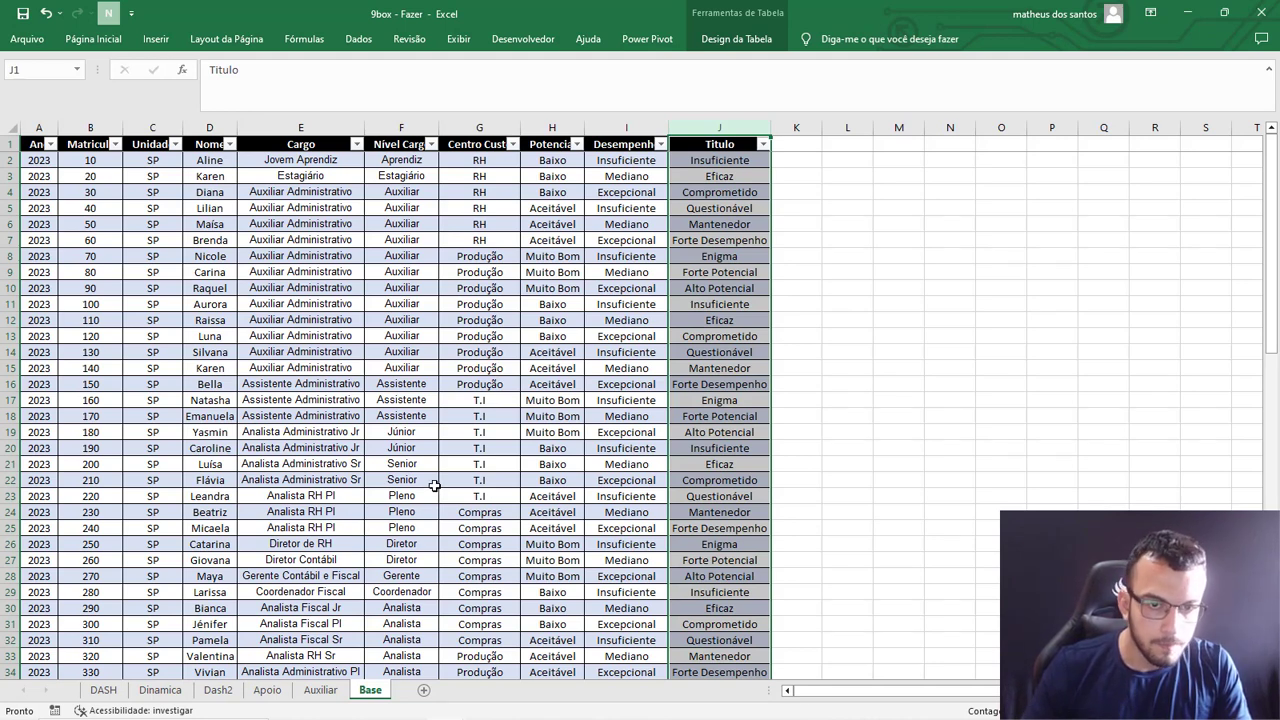
click(708, 240)
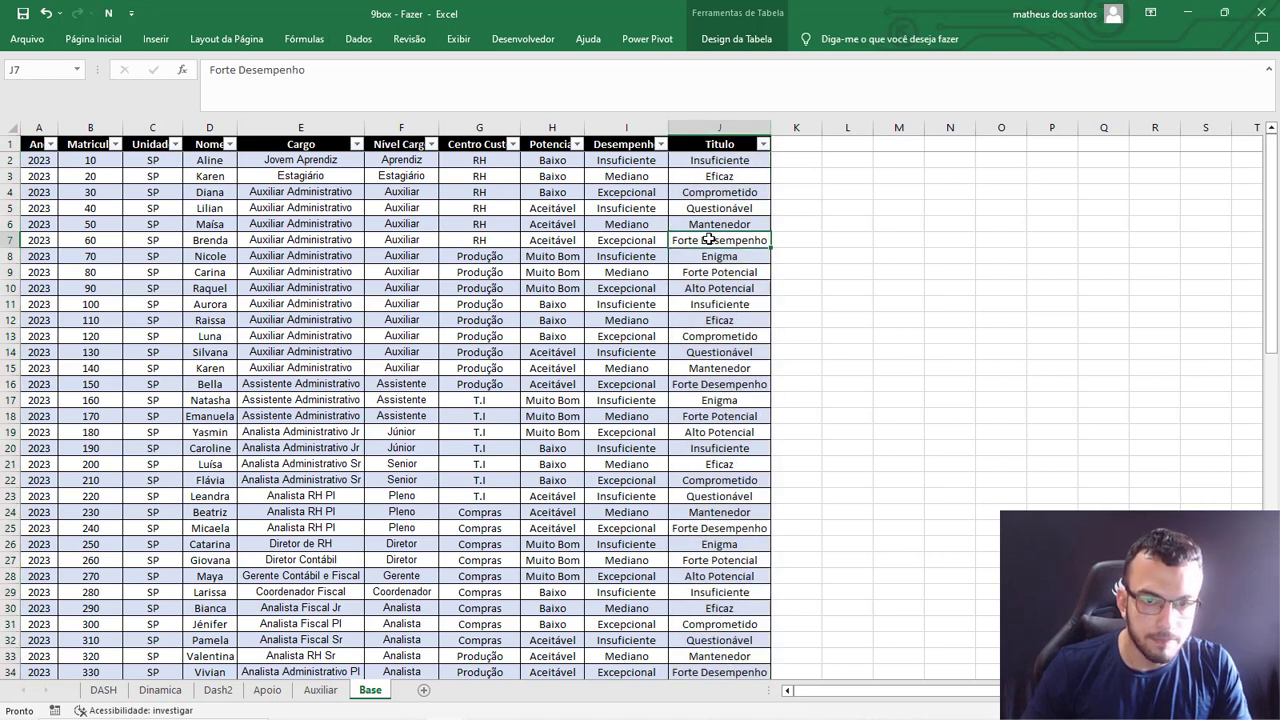
click(605, 242)
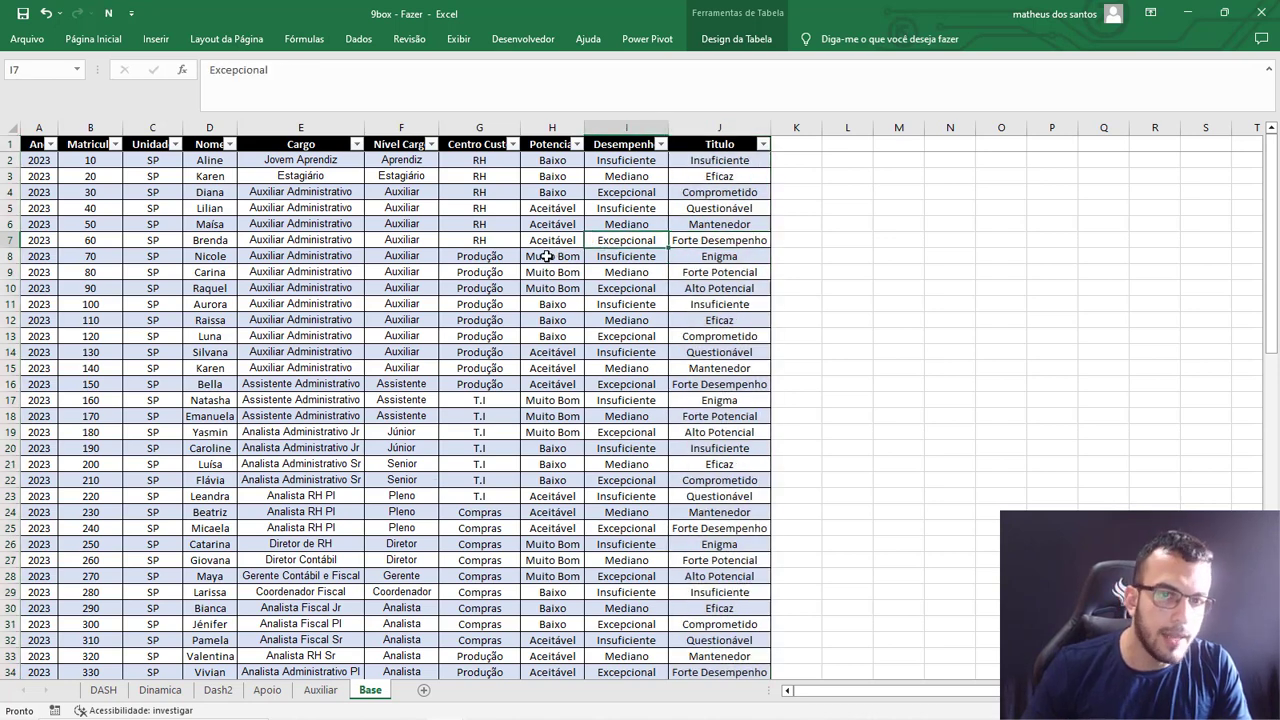
click(103, 690)
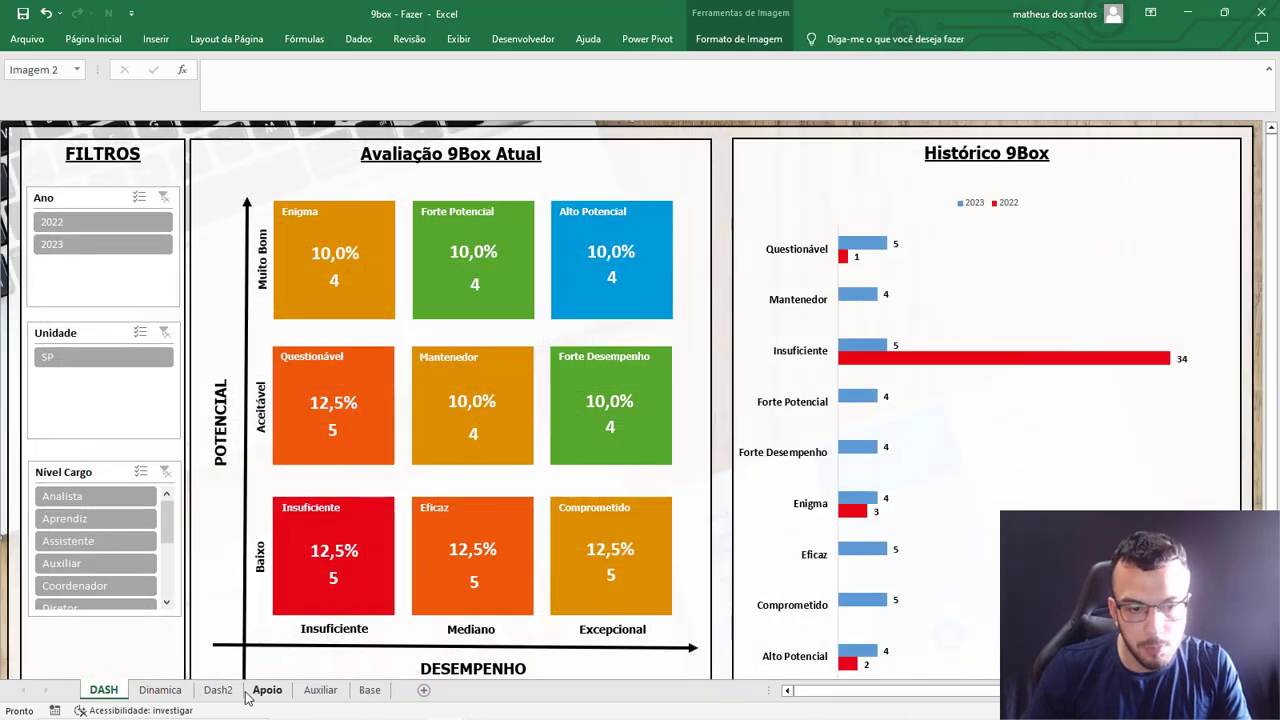
click(232, 692)
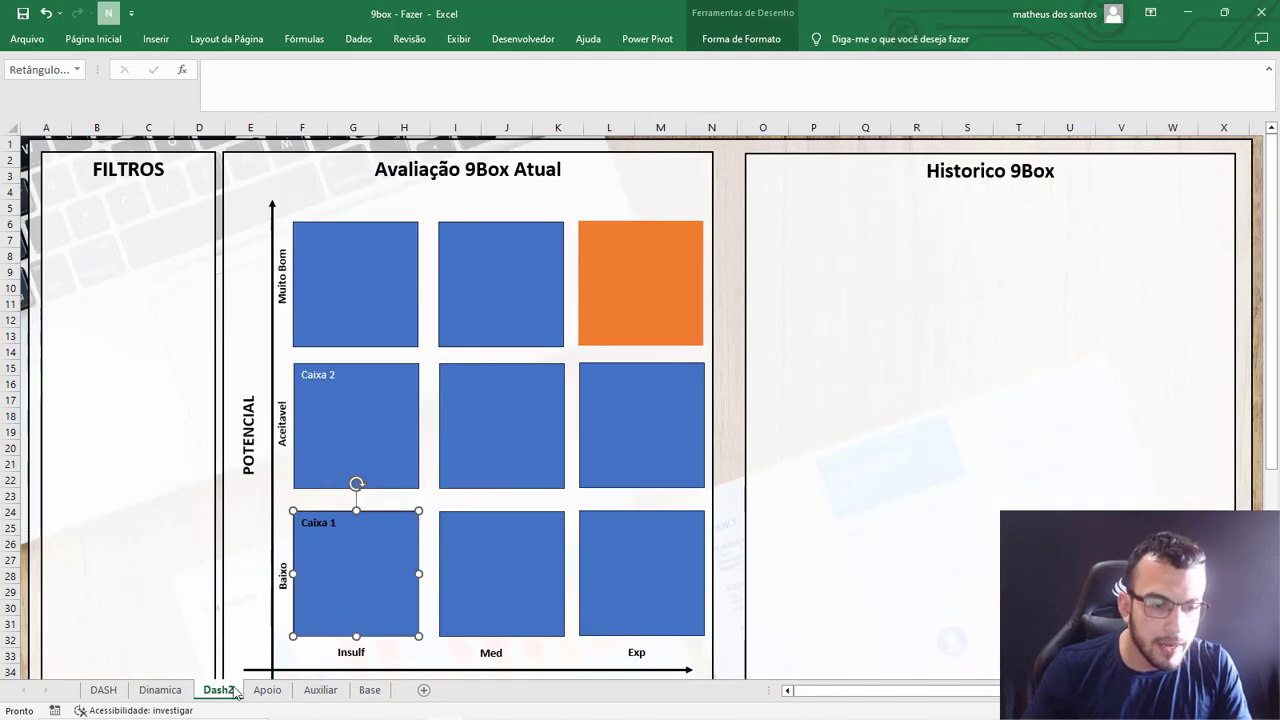
click(369, 690)
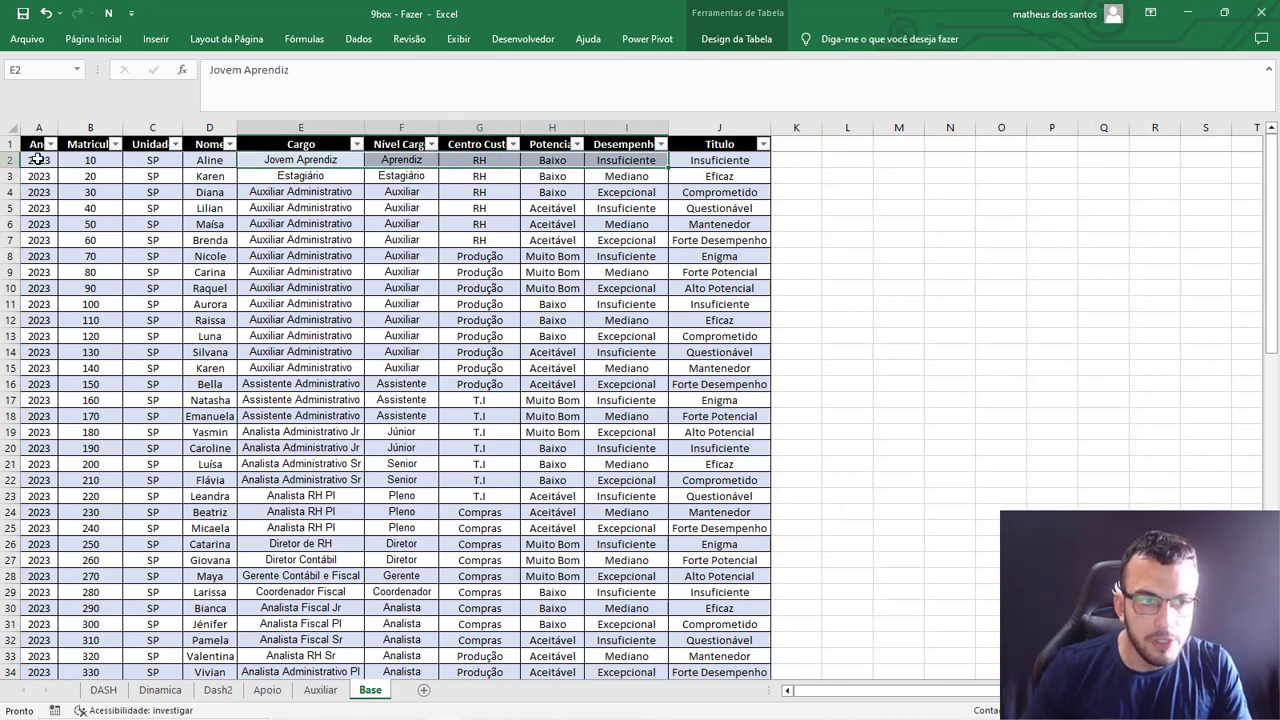
click(36, 160)
click(715, 161)
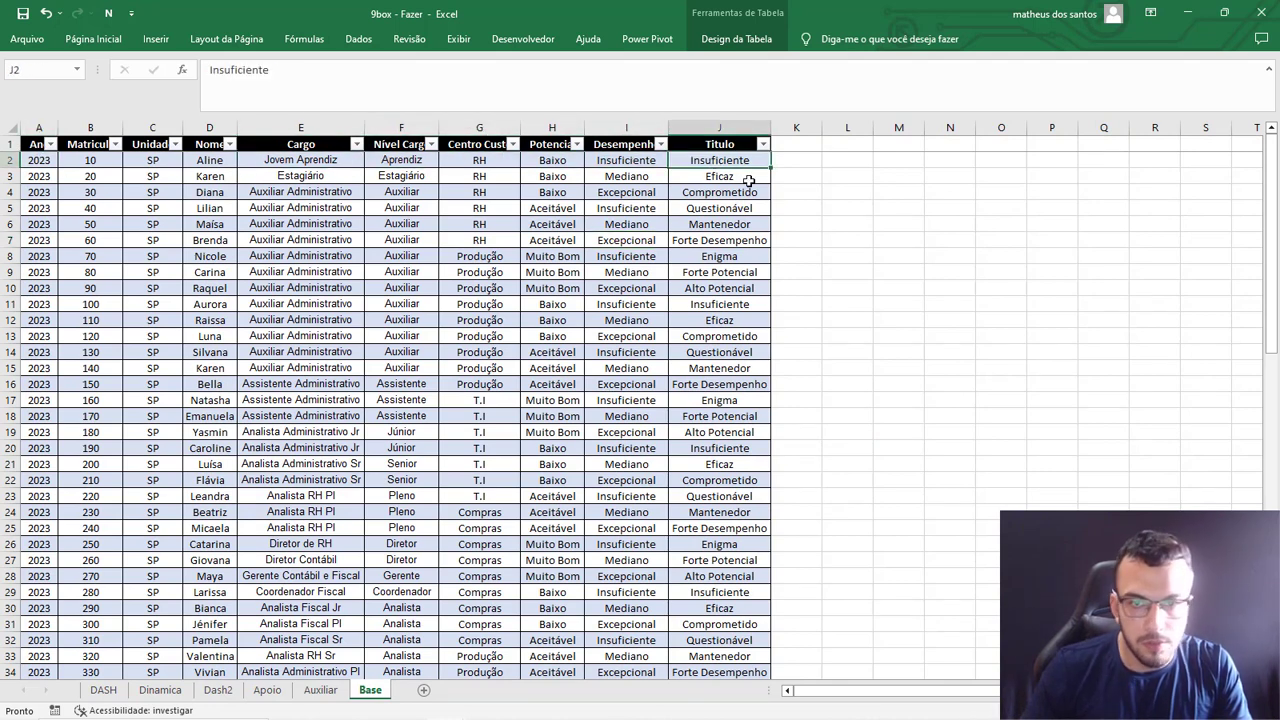
click(112, 690)
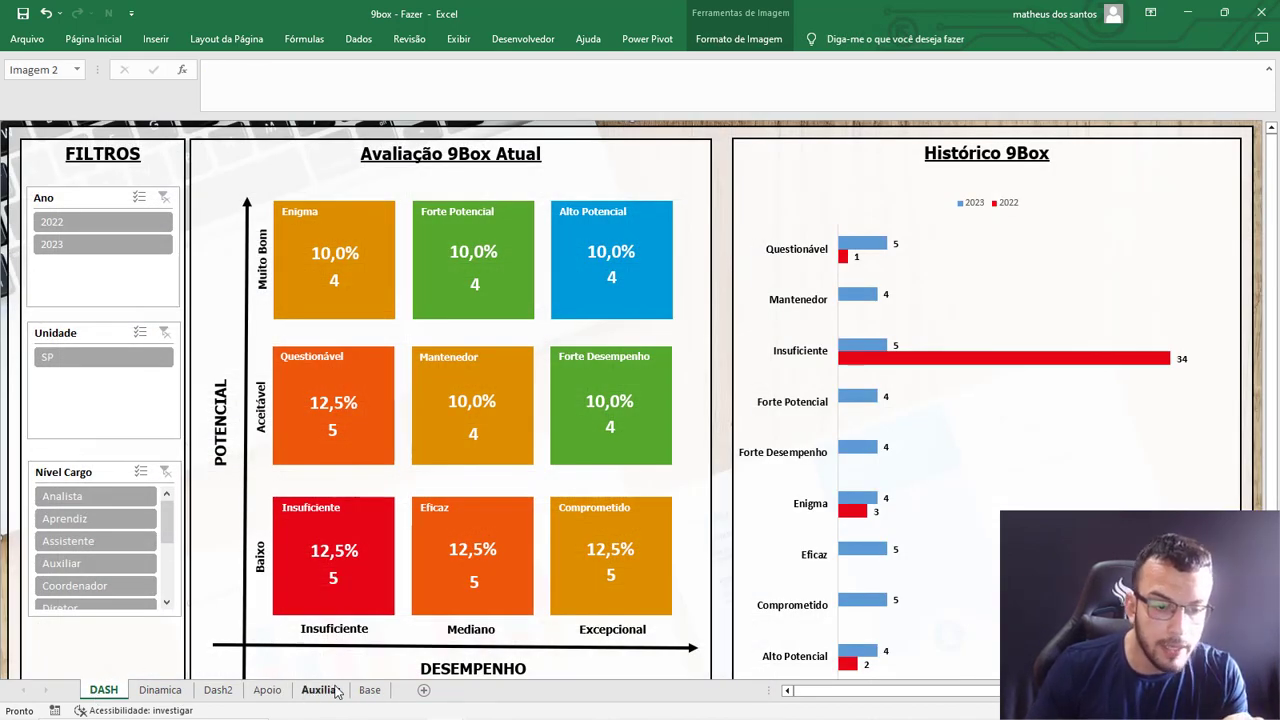
On the Base sheet, copy the Potencial, Desempenho and Titulo entries of row 4 onto row 2.
click(160, 690)
click(370, 690)
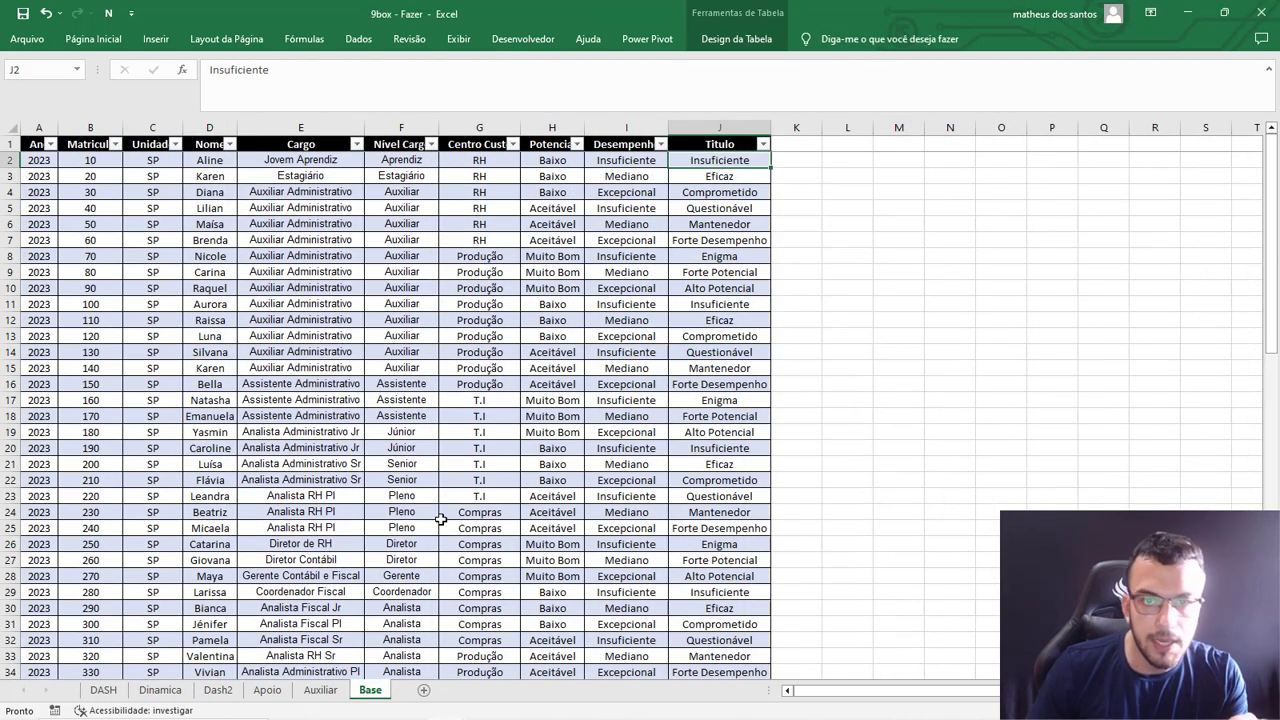
drag(568, 191, 714, 192)
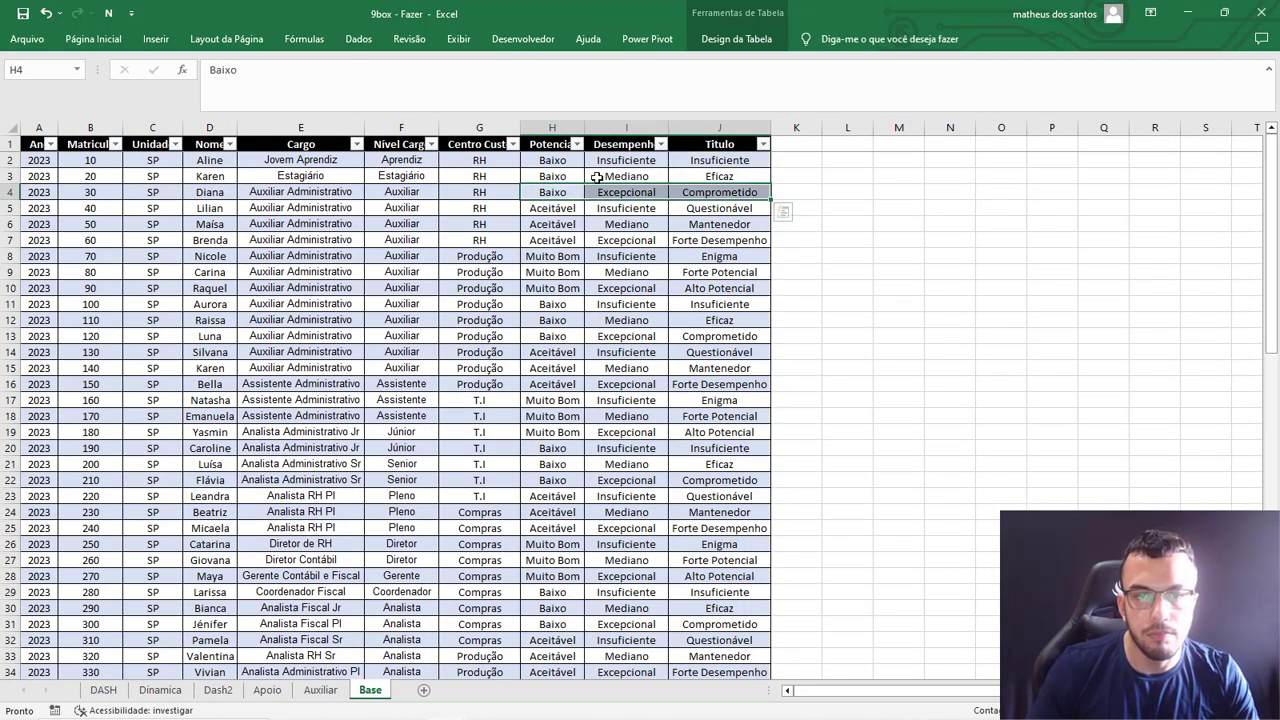
key(ctrl+c)
click(555, 161)
key(ctrl+v)
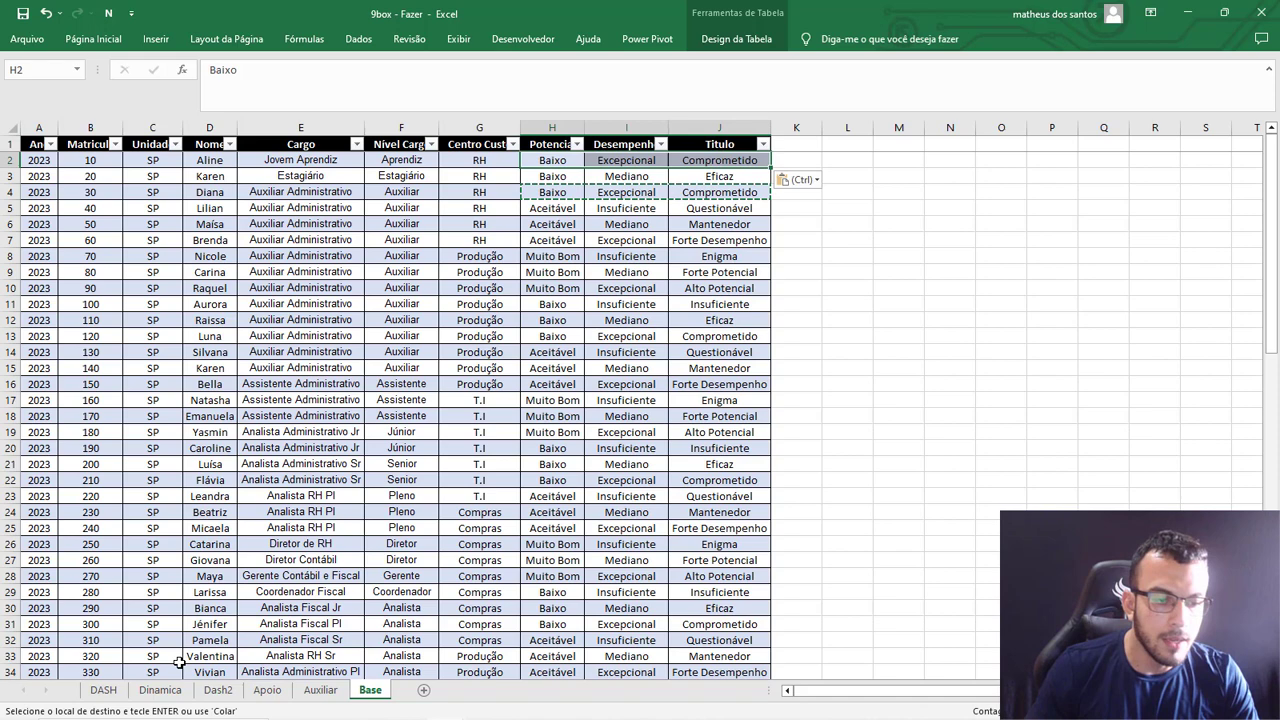
Refresh the data linked to the Base table and check the Insuficiente and Comprometido boxes on DASH.
click(103, 690)
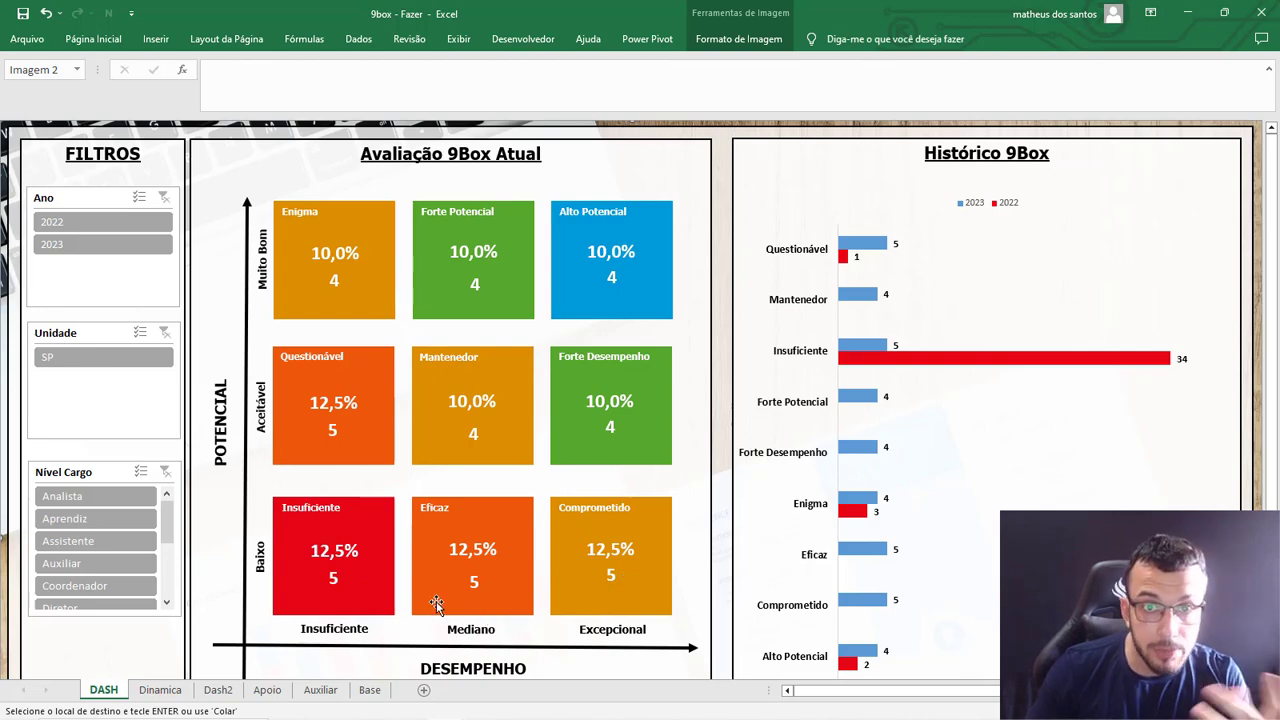
click(369, 690)
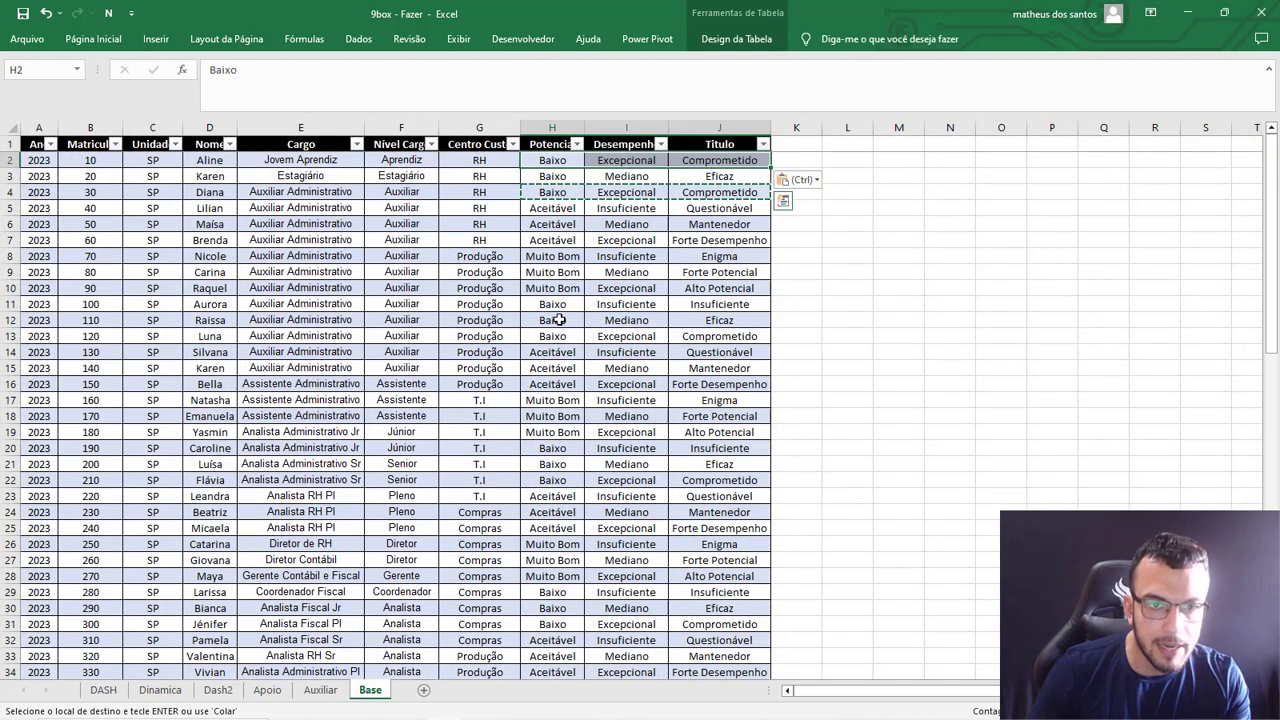
click(552, 320)
click(714, 256)
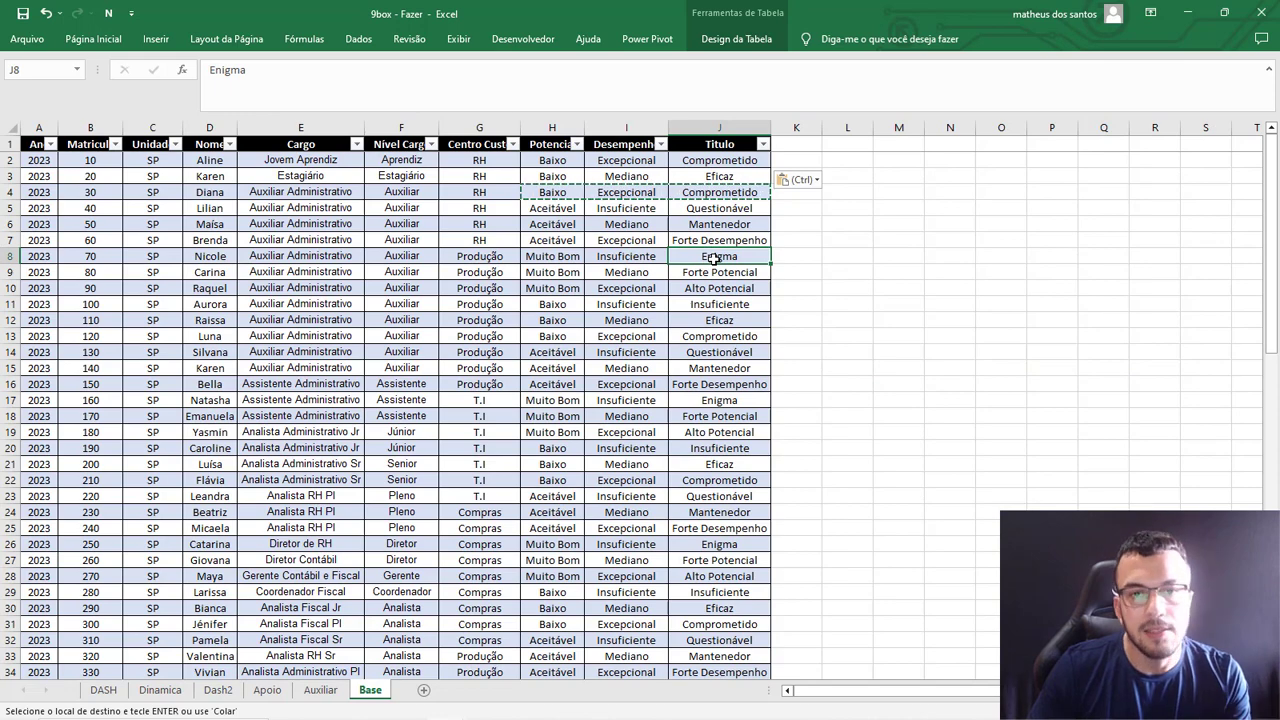
key(Escape)
click(748, 42)
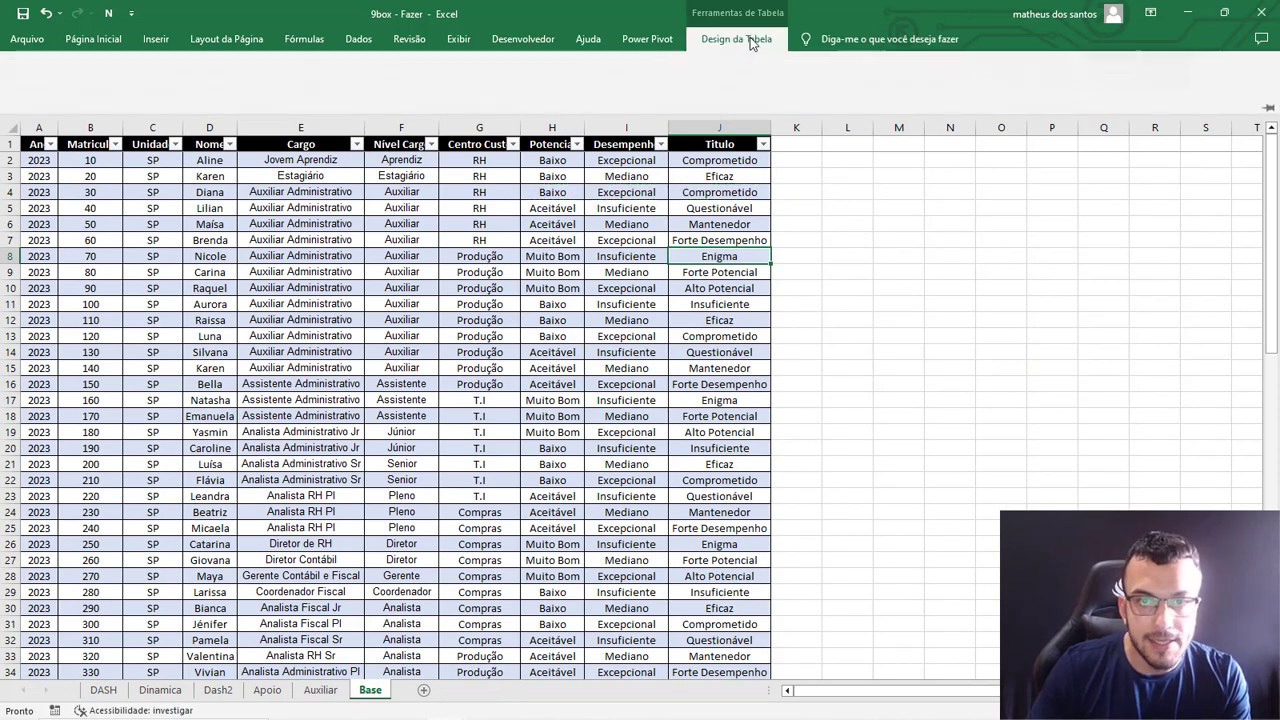
click(446, 105)
click(473, 140)
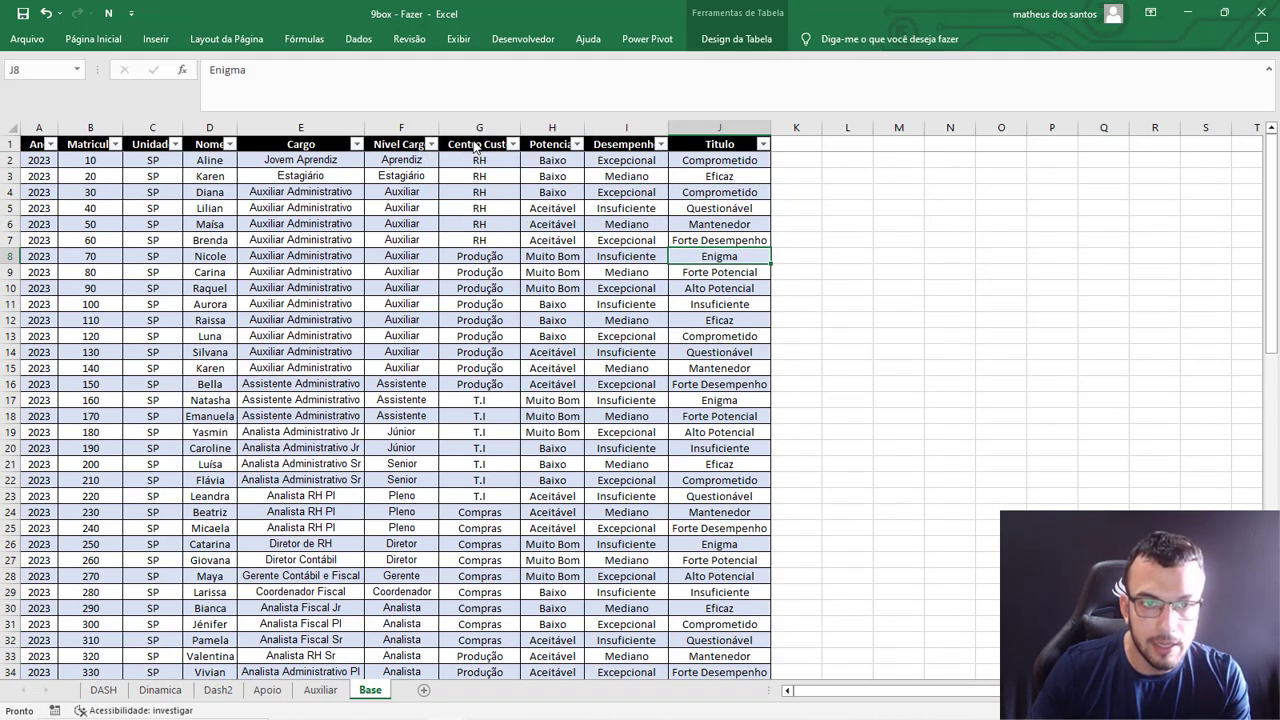
click(103, 690)
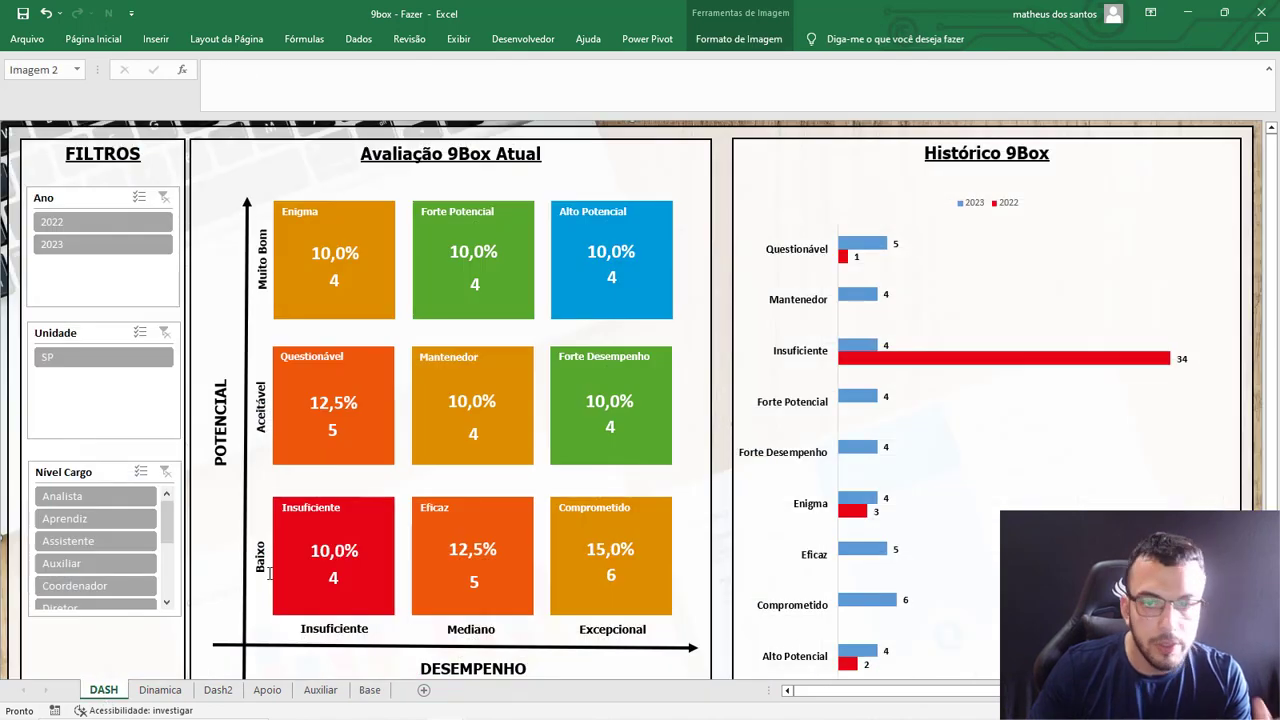
scroll(380, 515, up, 2)
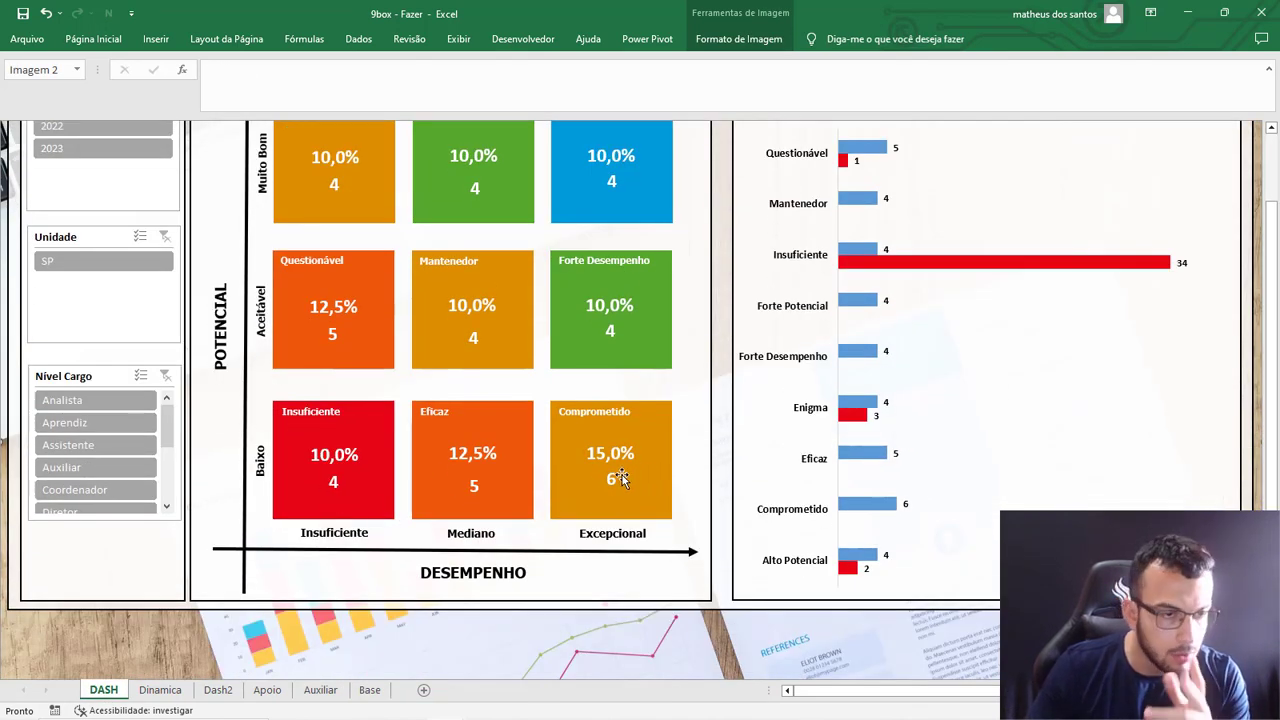
scroll(573, 510, down, 2)
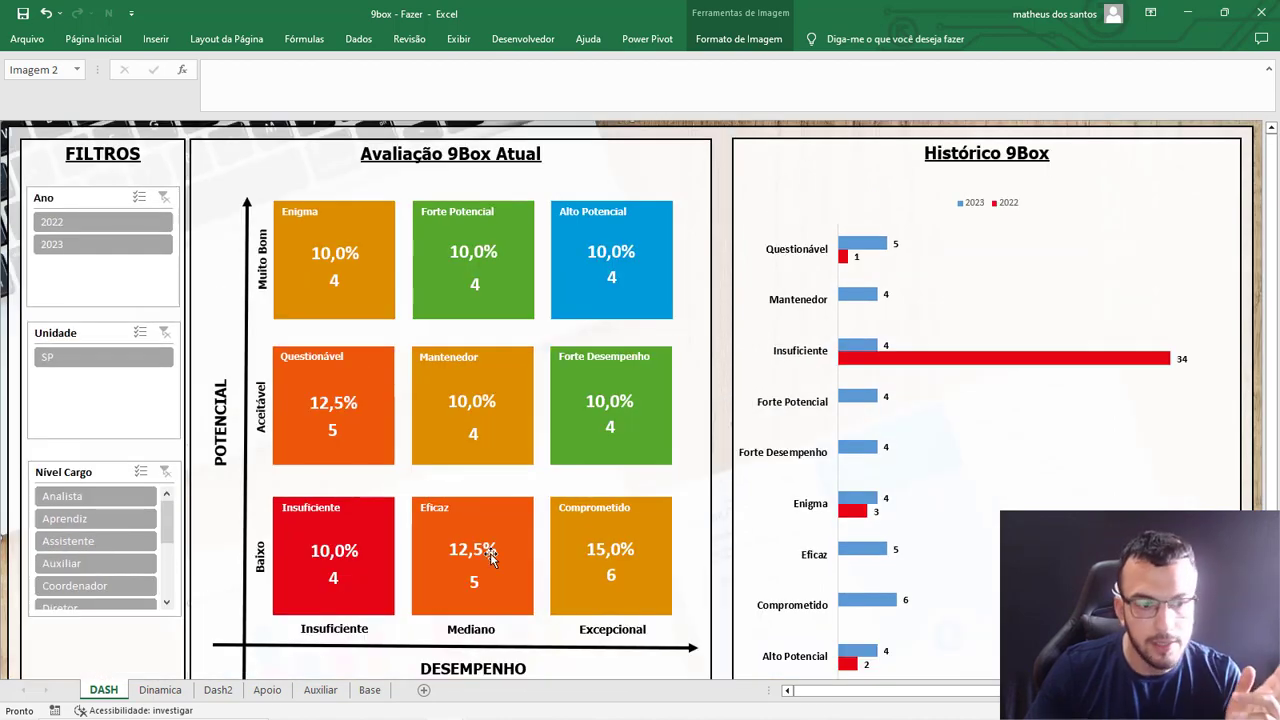
Duplicate all the 2022 rows of the Base table, pasting them directly below the last record from A82.
click(369, 690)
scroll(235, 535, down, 9)
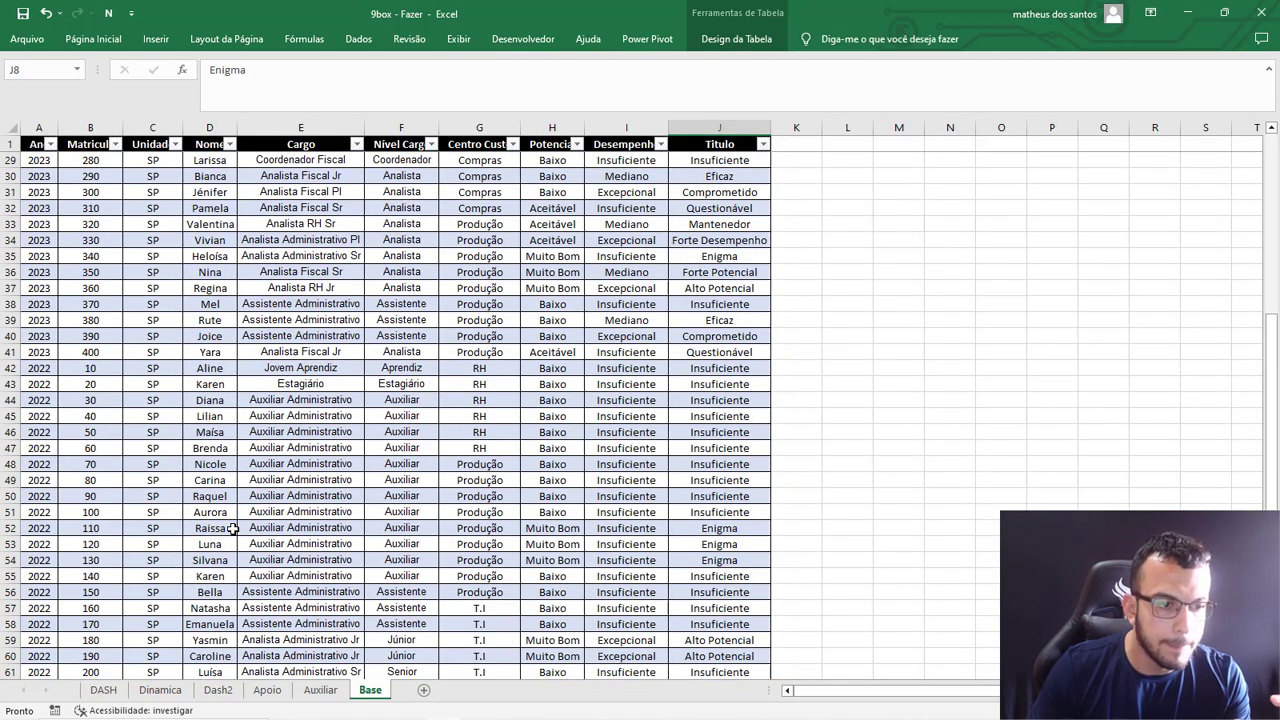
scroll(232, 524, up, 9)
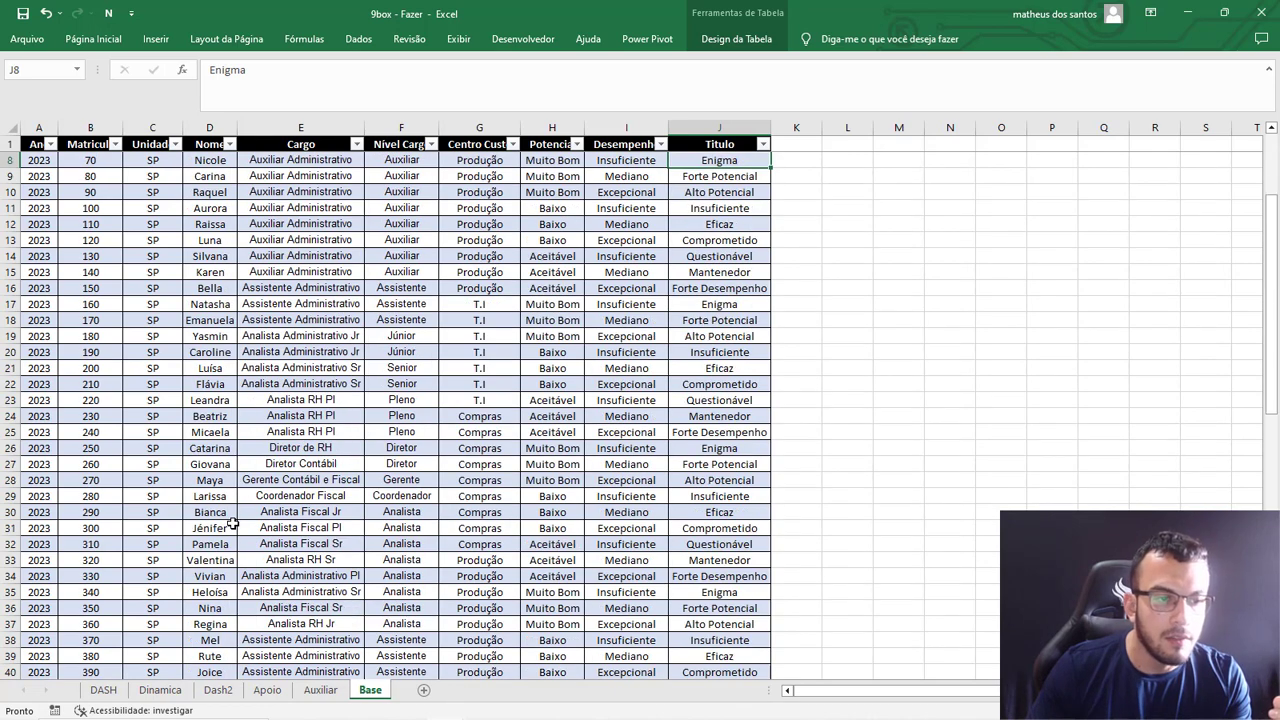
scroll(232, 524, down, 9)
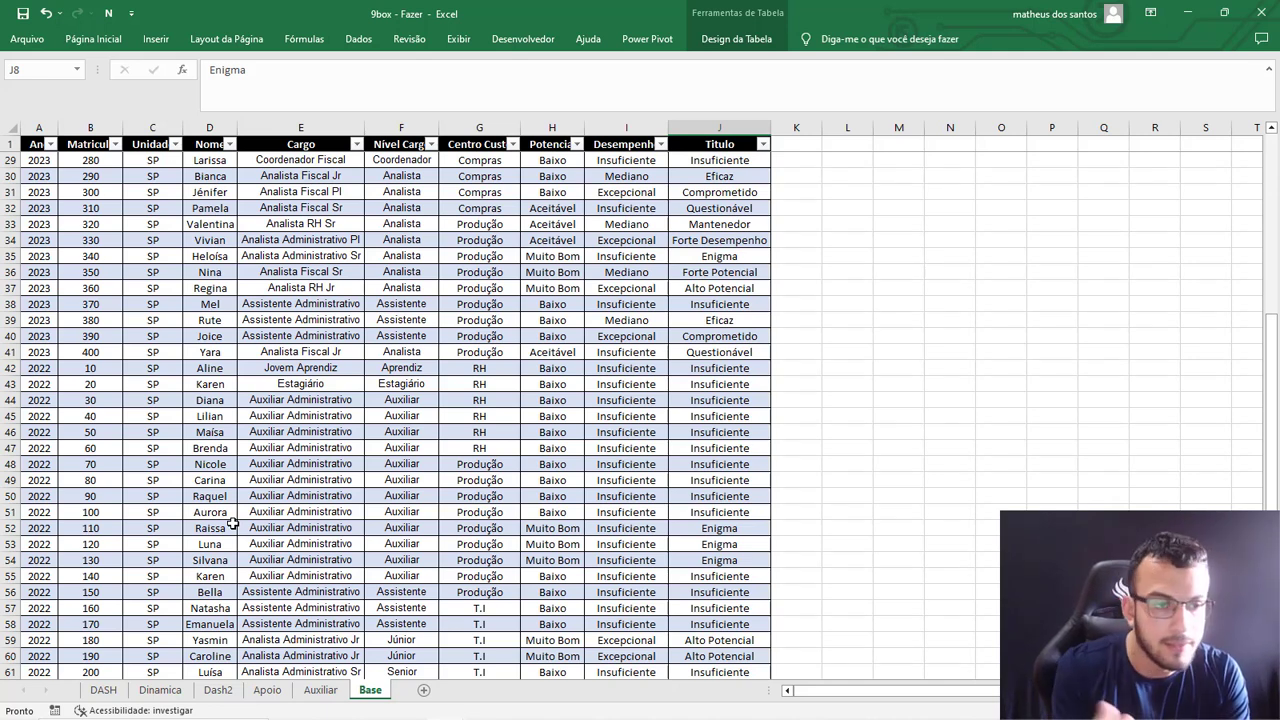
drag(47, 368, 758, 375)
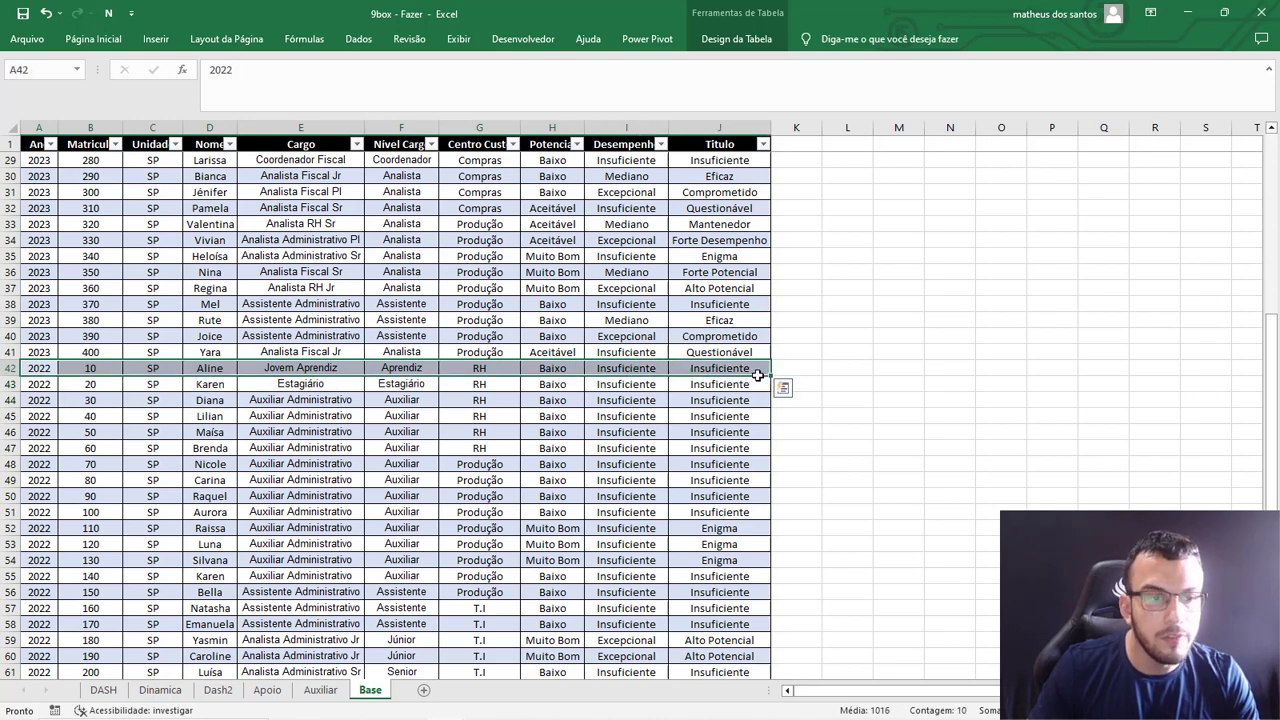
key(ctrl+shift+Down)
key(ctrl+c)
scroll(243, 526, down, 5)
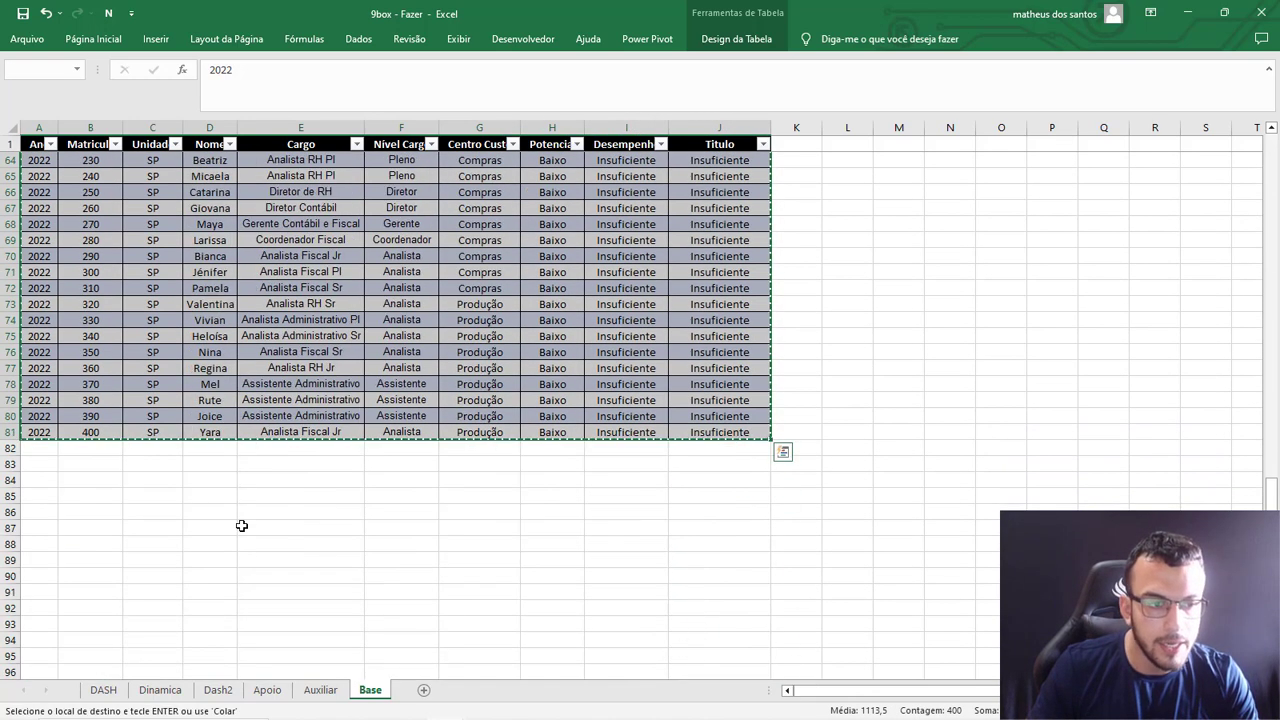
click(53, 446)
key(ctrl+v)
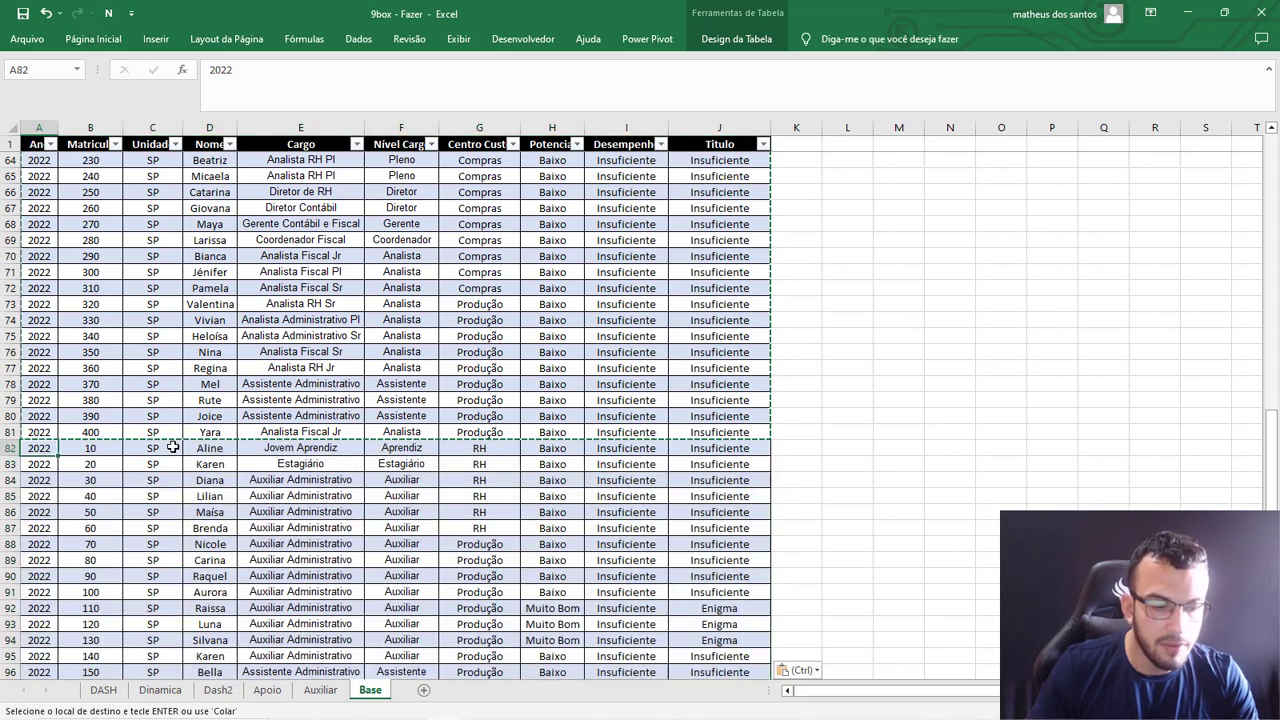
Set Ano to 2021 in A82 and fill it down through all the duplicated rows.
key(Escape)
text(2021)
key(Return)
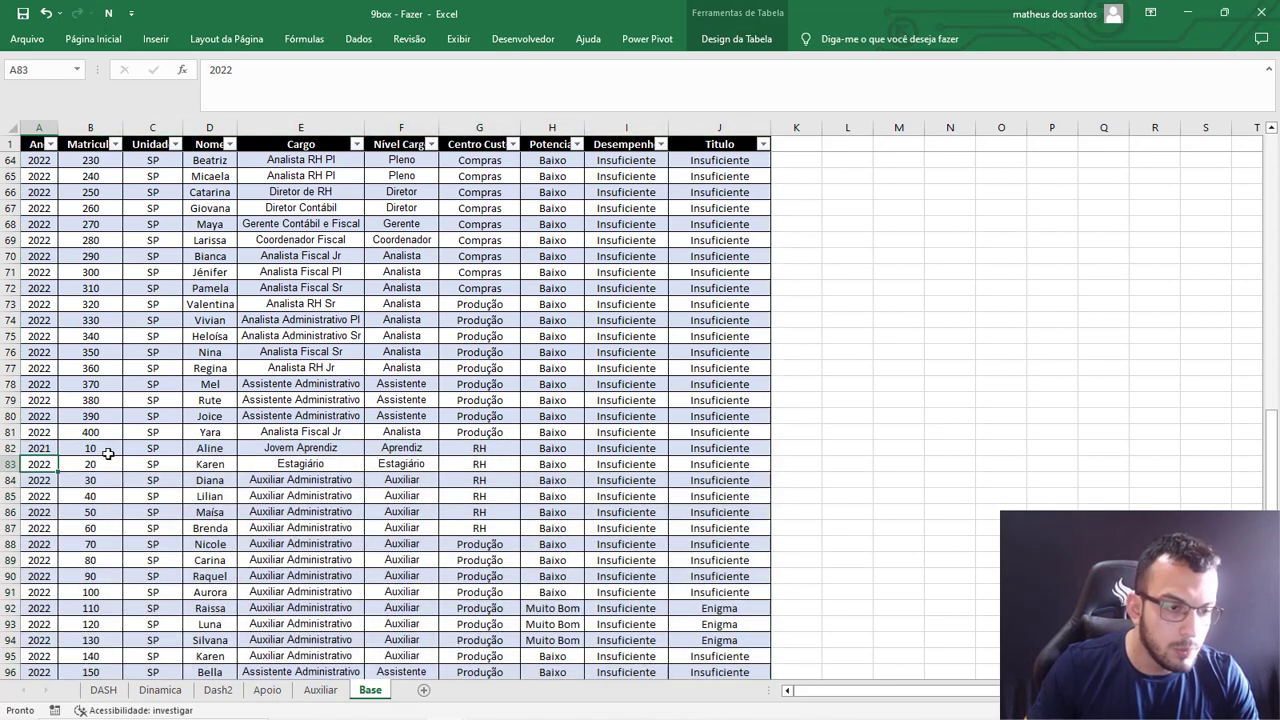
click(33, 451)
drag(58, 456, 50, 472)
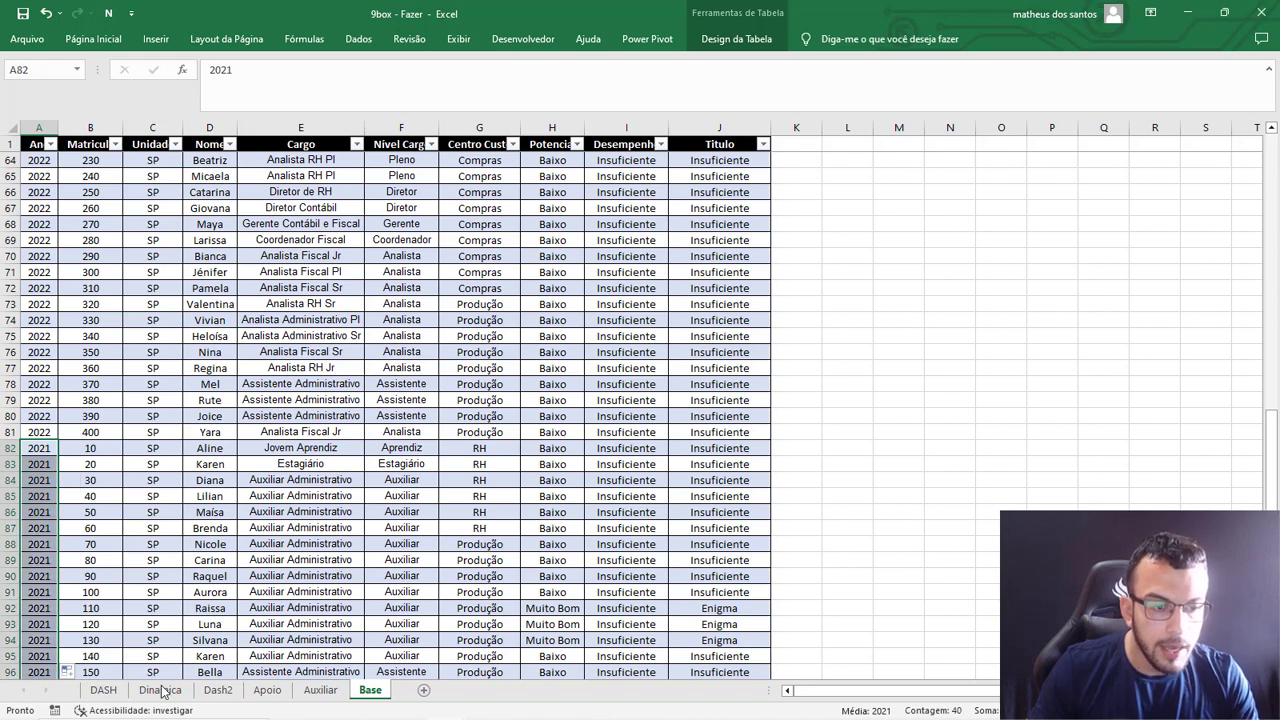
Refresh the linked data from the Base table again to bring the 2021 records into the dashboard.
click(112, 698)
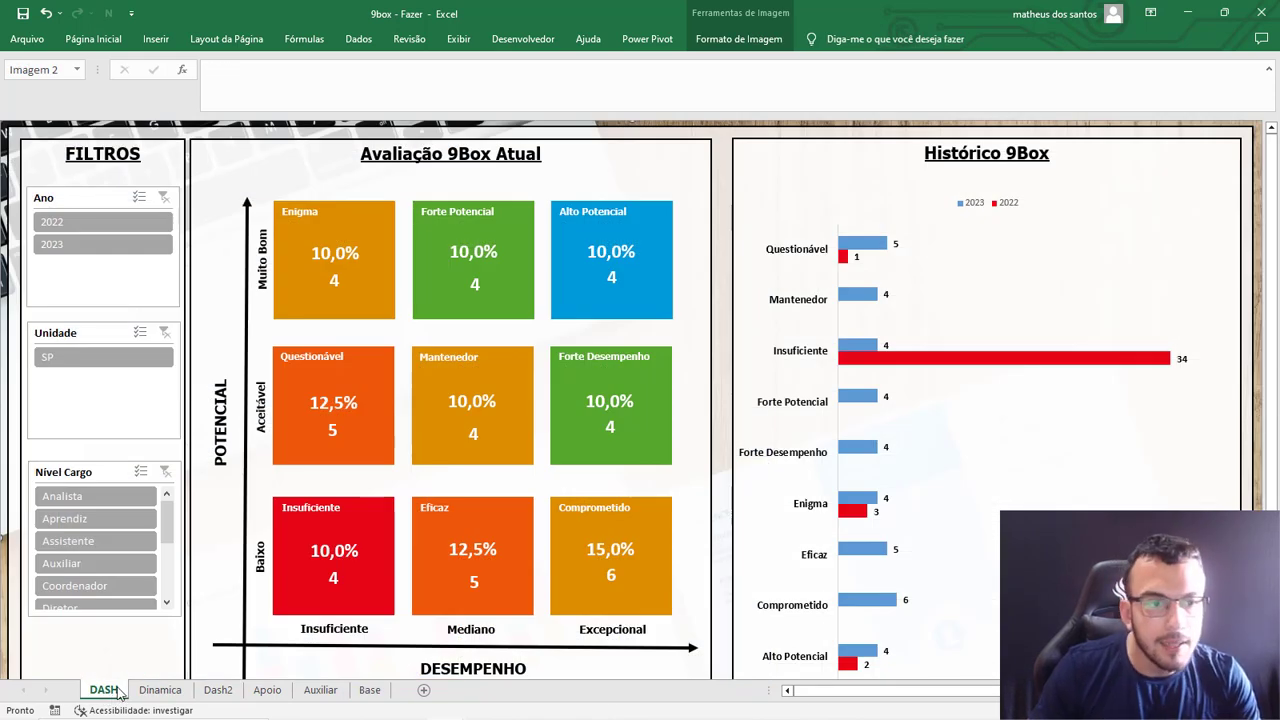
click(369, 690)
click(502, 416)
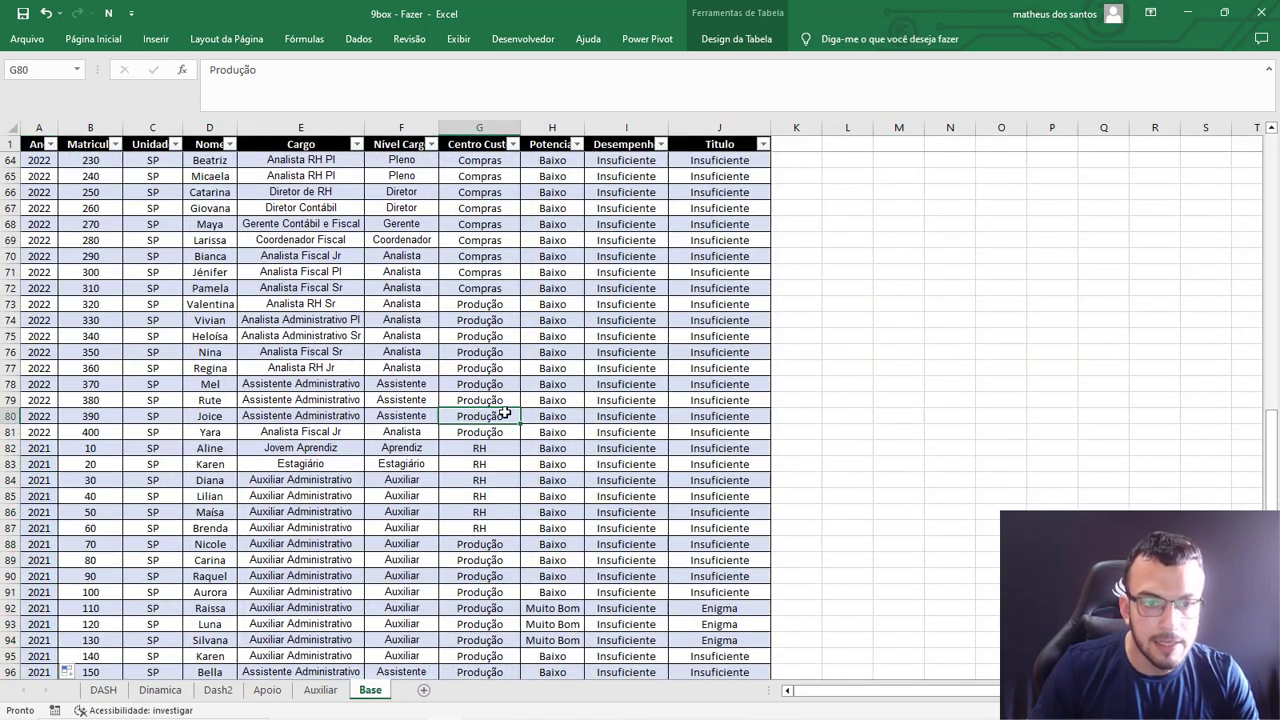
click(703, 43)
click(447, 85)
click(467, 147)
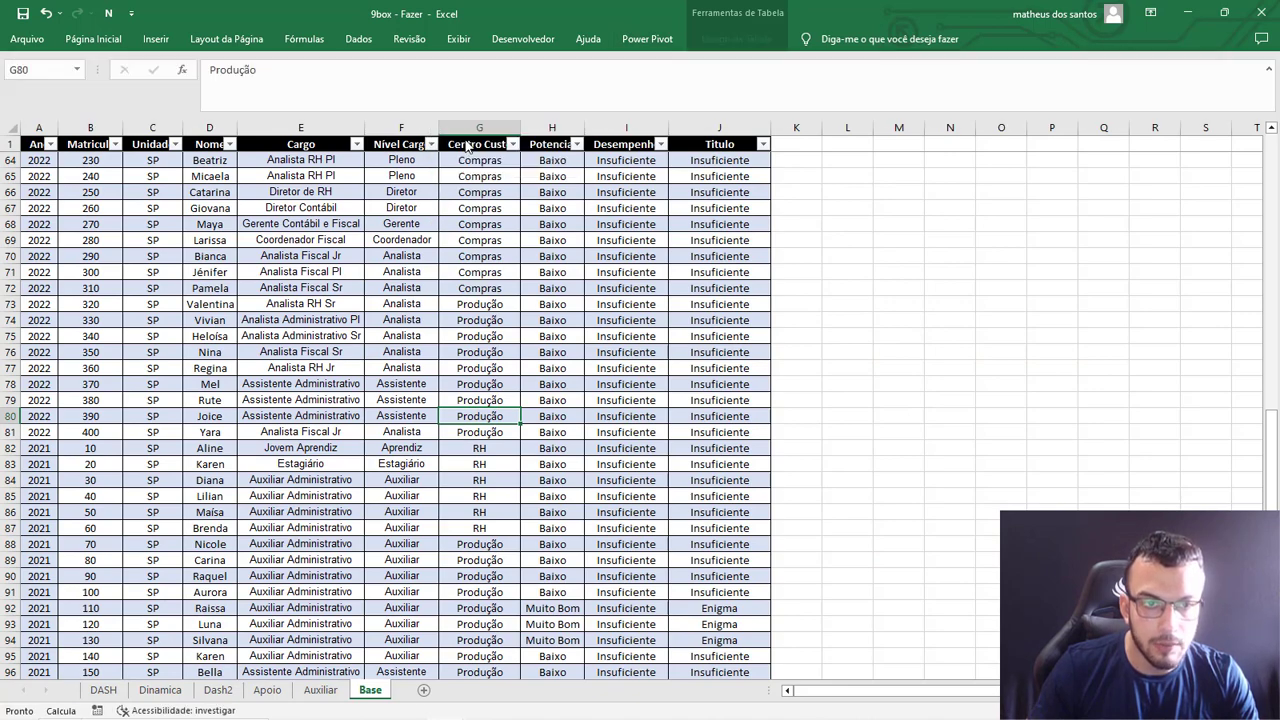
Check the 2021 bars in the DASH history chart and collapse the expanded formula bar.
click(103, 690)
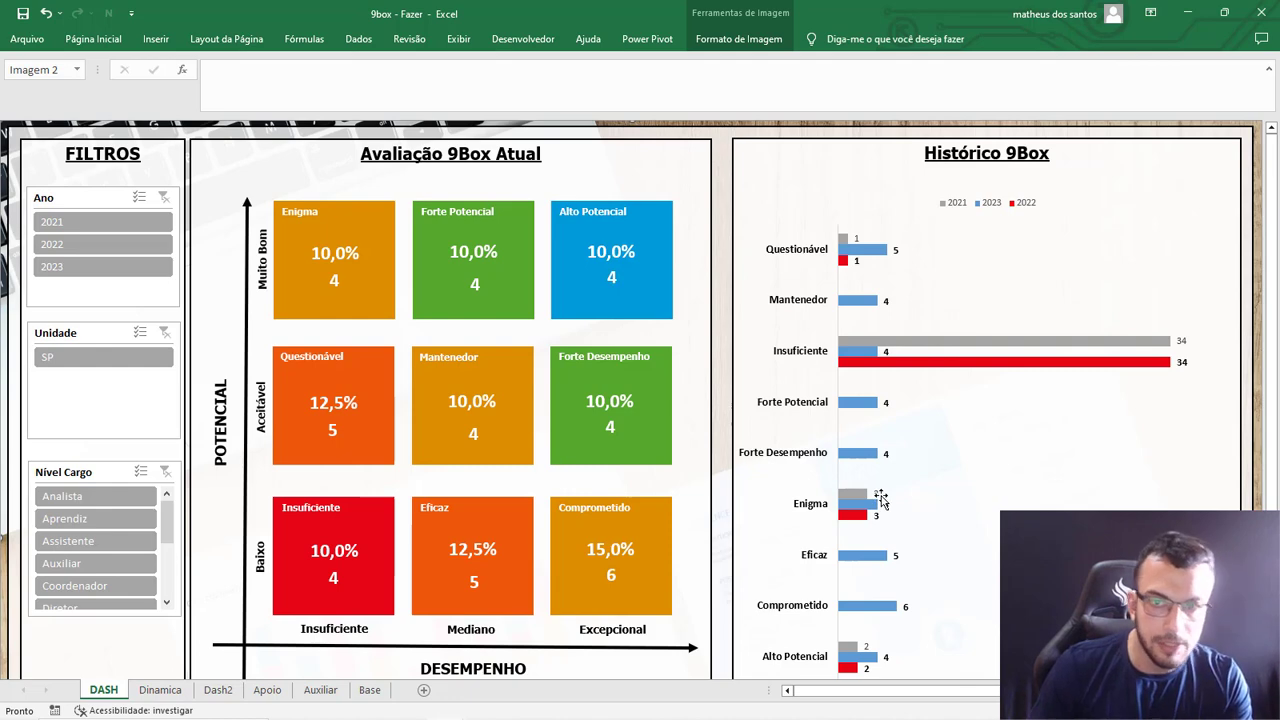
mouse_move(880, 499)
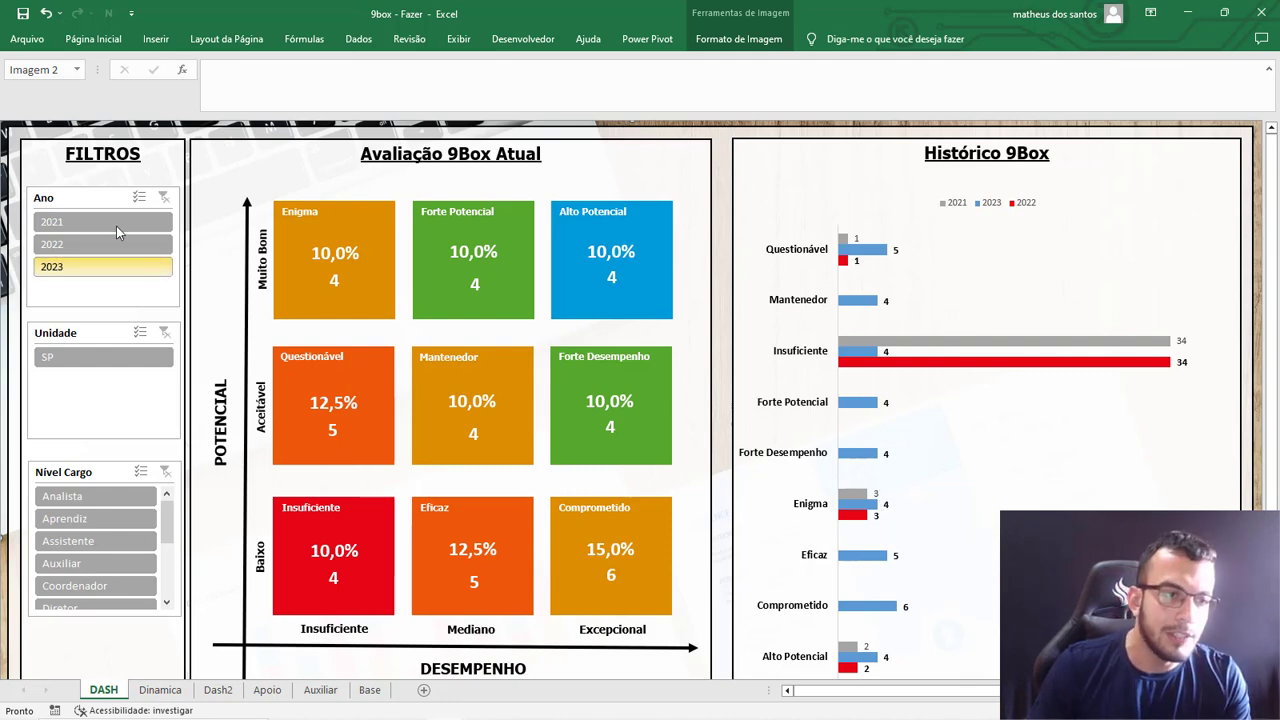
click(1270, 72)
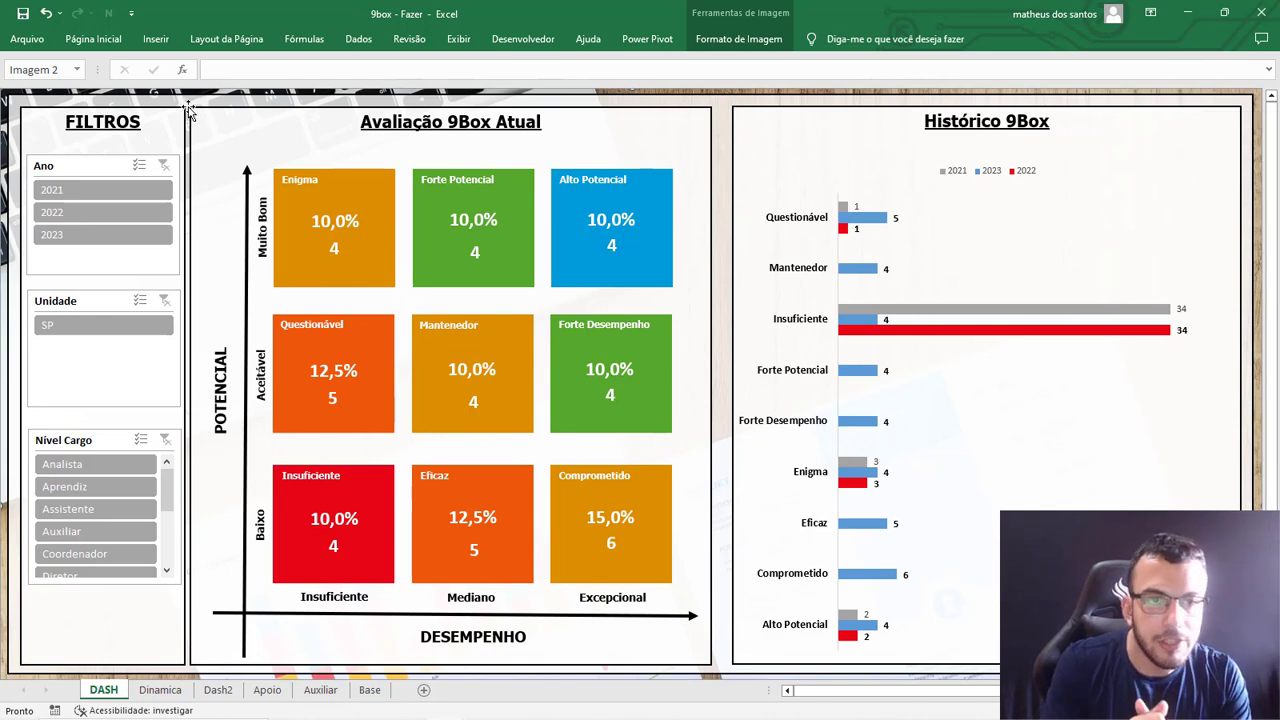